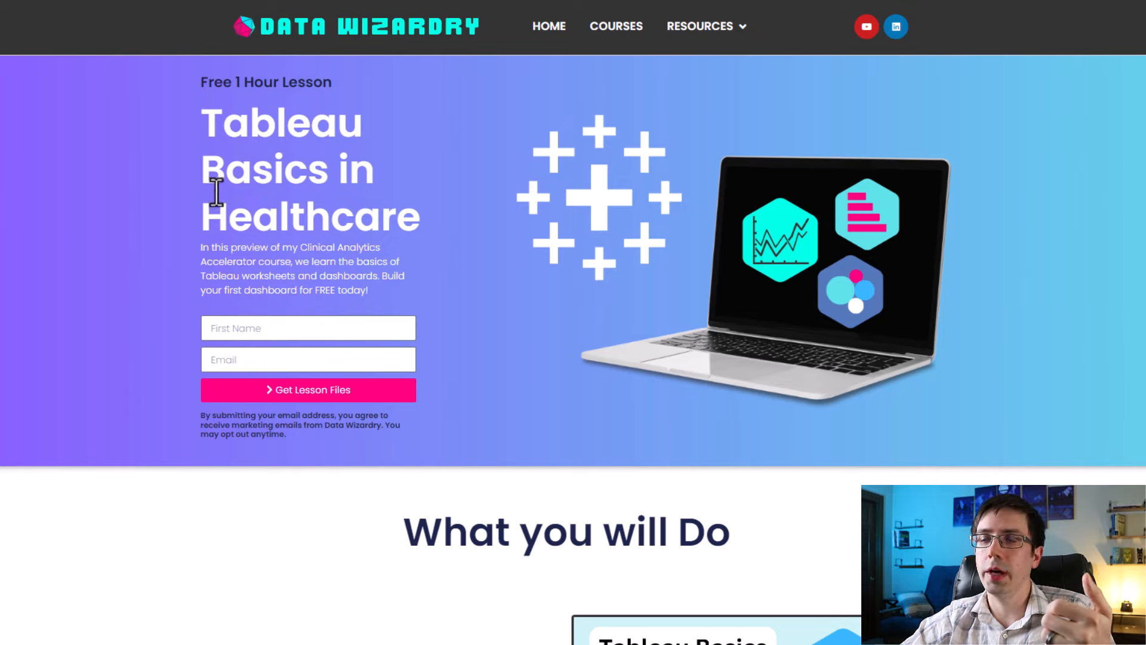
# Check the first name and email fields of the lesson files request form.
pyautogui.click(217, 327)
pyautogui.click(219, 360)
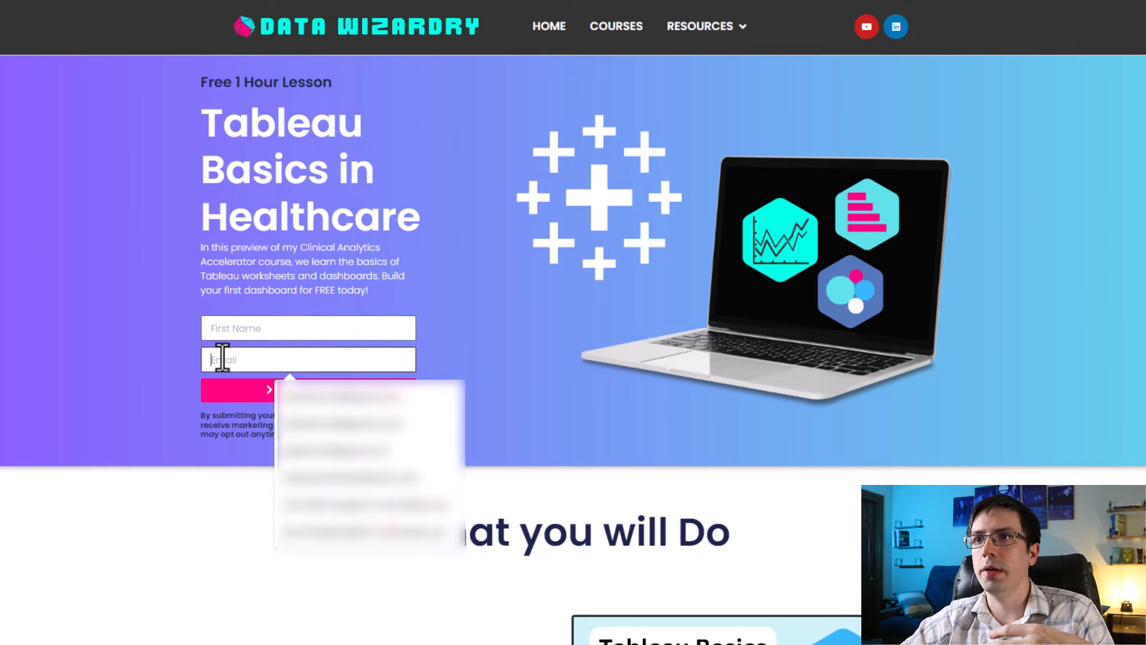
pyautogui.click(266, 548)
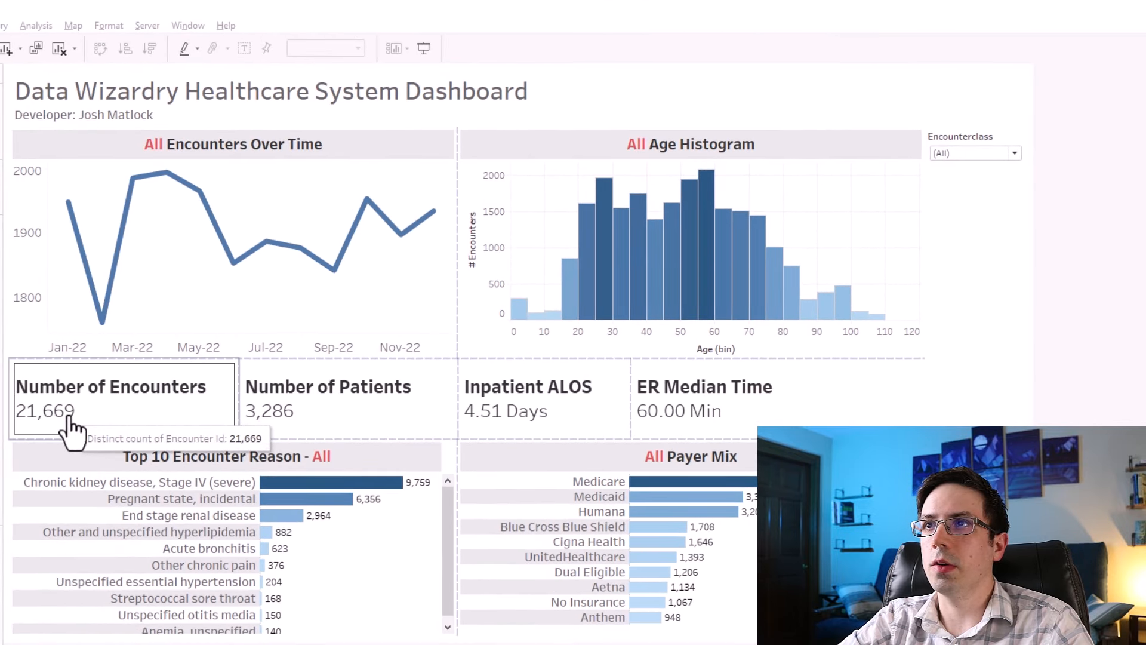
# Append "- 2022" to the dashboard title so it reads "Data Wizardry Healthcare System Dashboard - 2022".
pyautogui.doubleClick(534, 95)
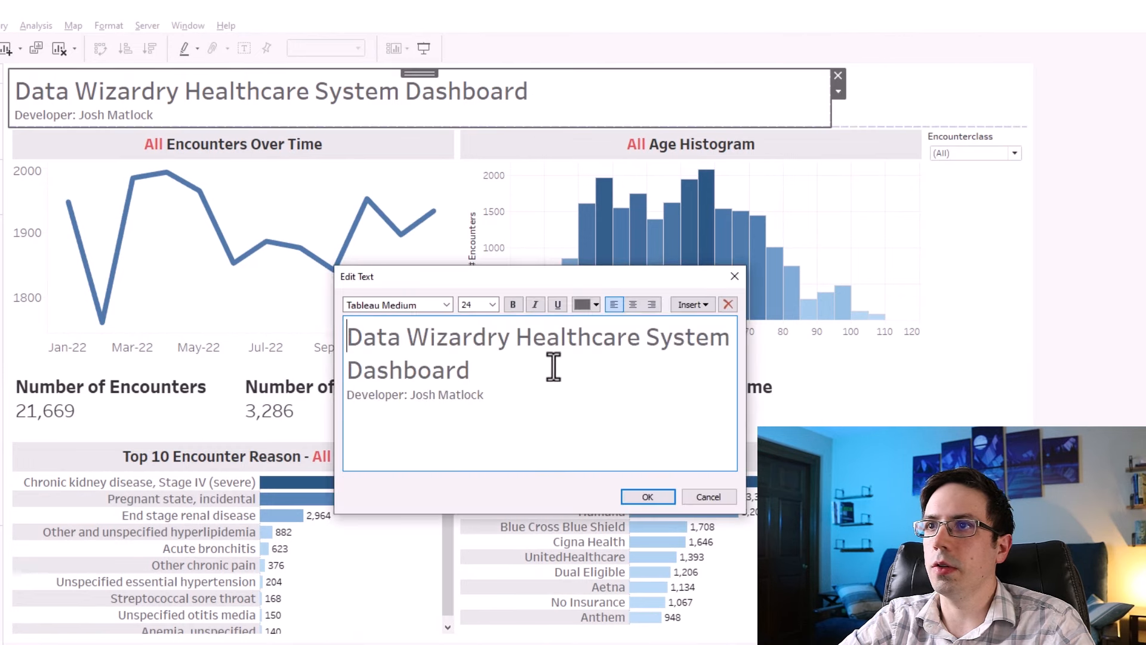
pyautogui.click(545, 364)
pyautogui.write('- 2022')
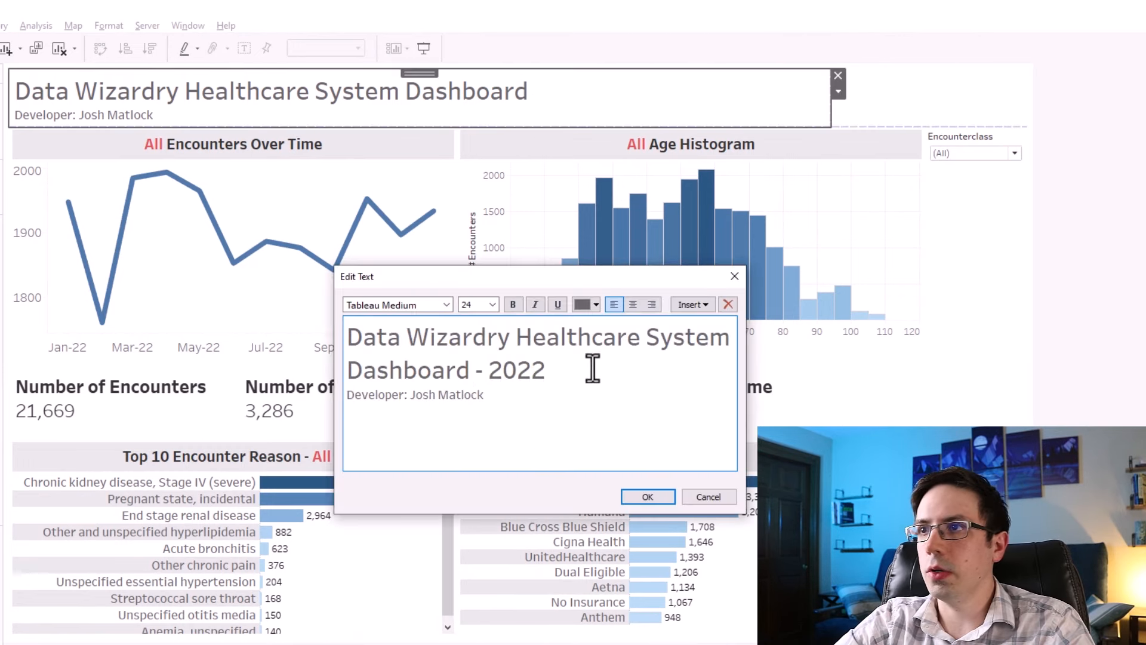
pyautogui.click(647, 497)
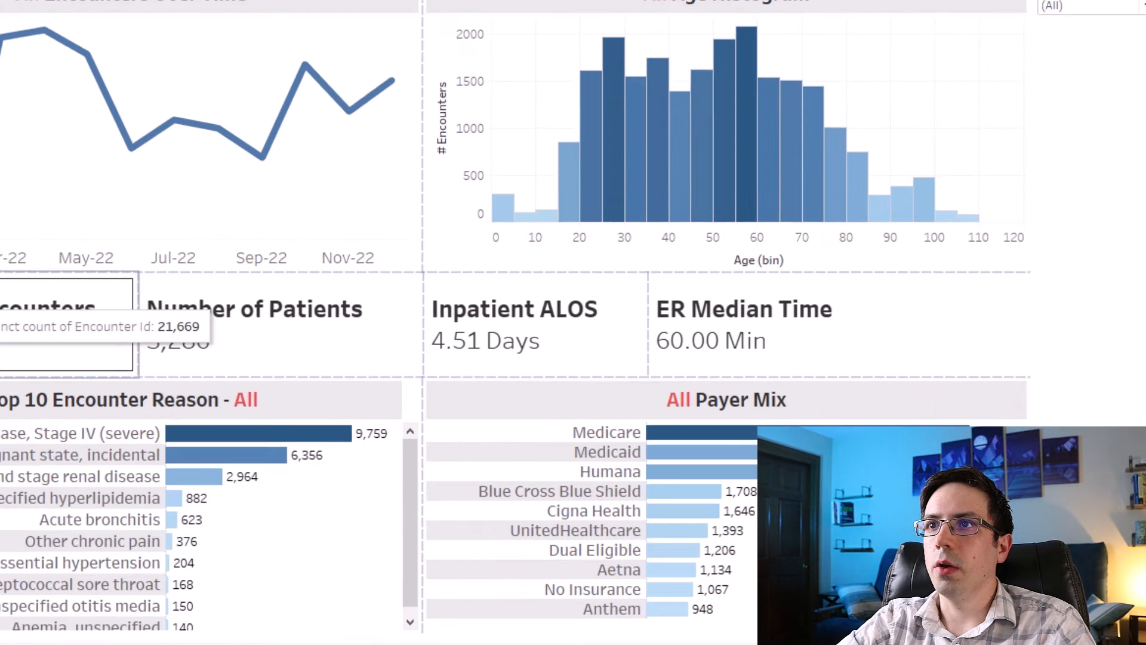
# Examine the dashboard's patient count, inpatient ALOS, ER median time, top 10 encounter reasons and payer mix.
pyautogui.moveTo(313, 410)
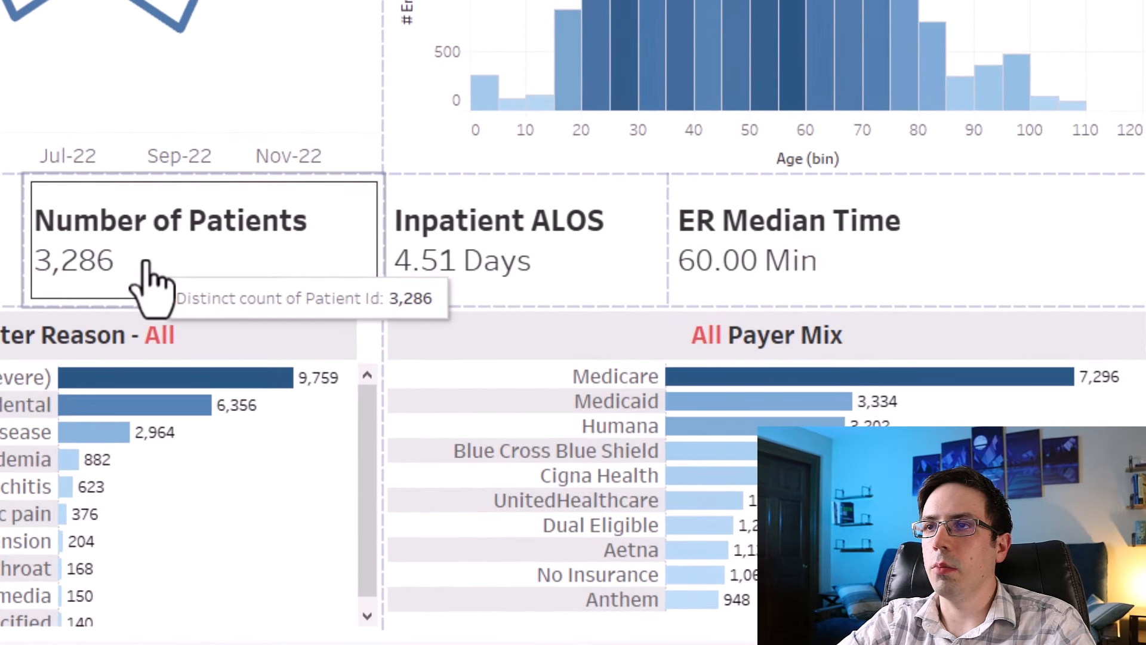
pyautogui.moveTo(506, 242)
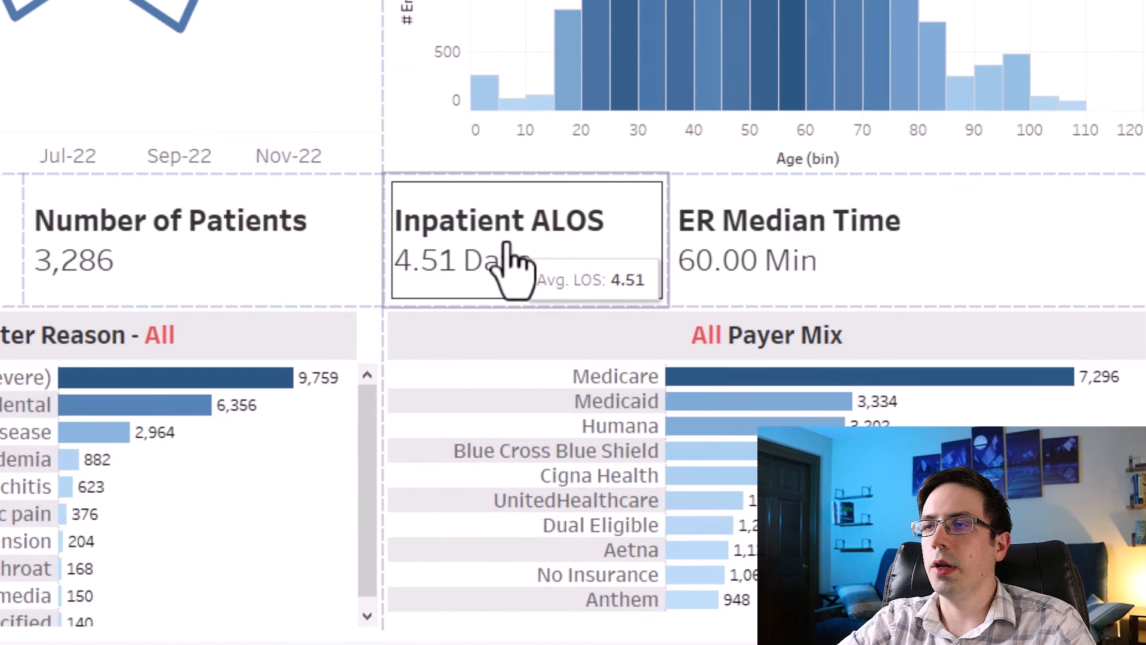
pyautogui.moveTo(740, 250)
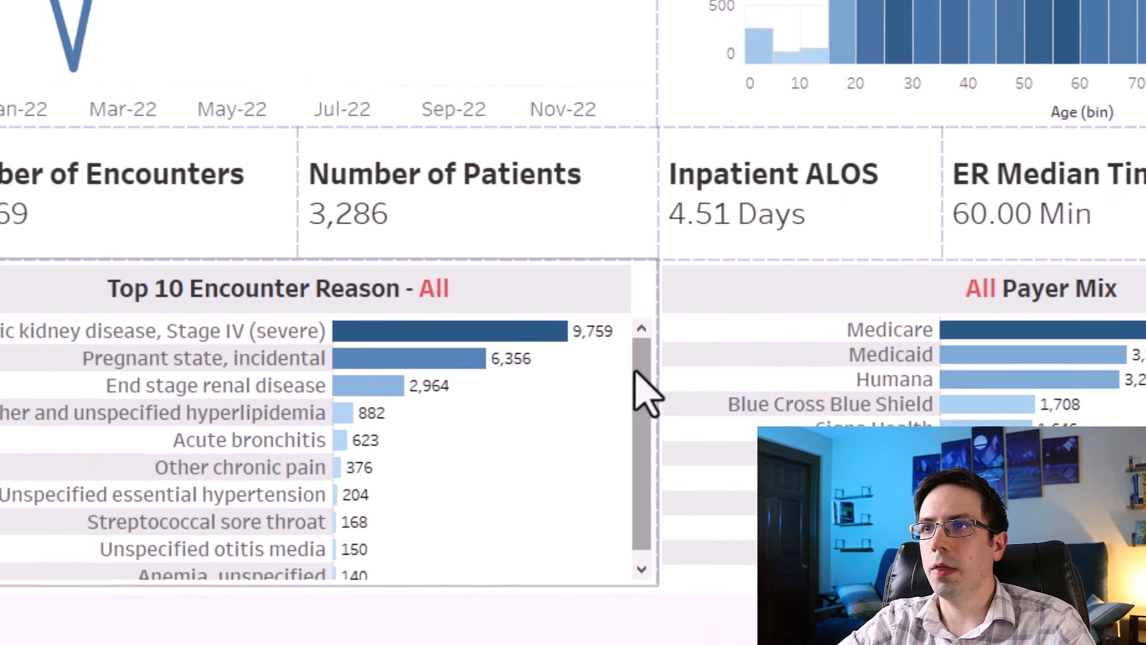
pyautogui.moveTo(378, 420)
pyautogui.mouseDown()
pyautogui.moveTo(393, 443)
pyautogui.moveTo(395, 406)
pyautogui.mouseUp()
pyautogui.moveTo(179, 385)
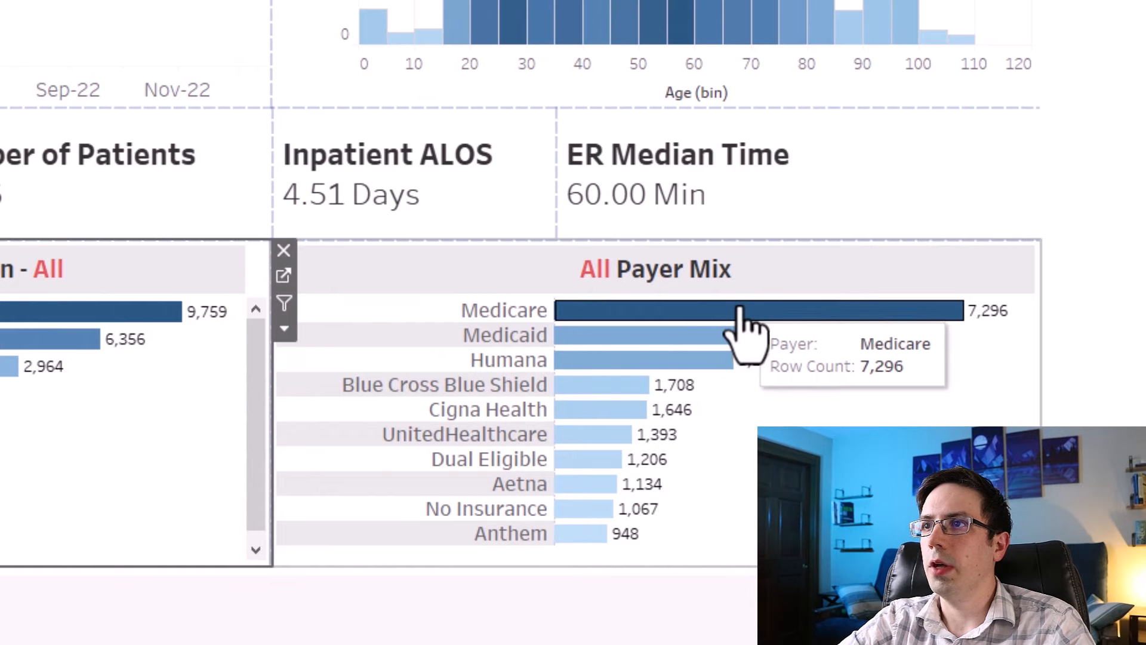
pyautogui.moveTo(687, 328)
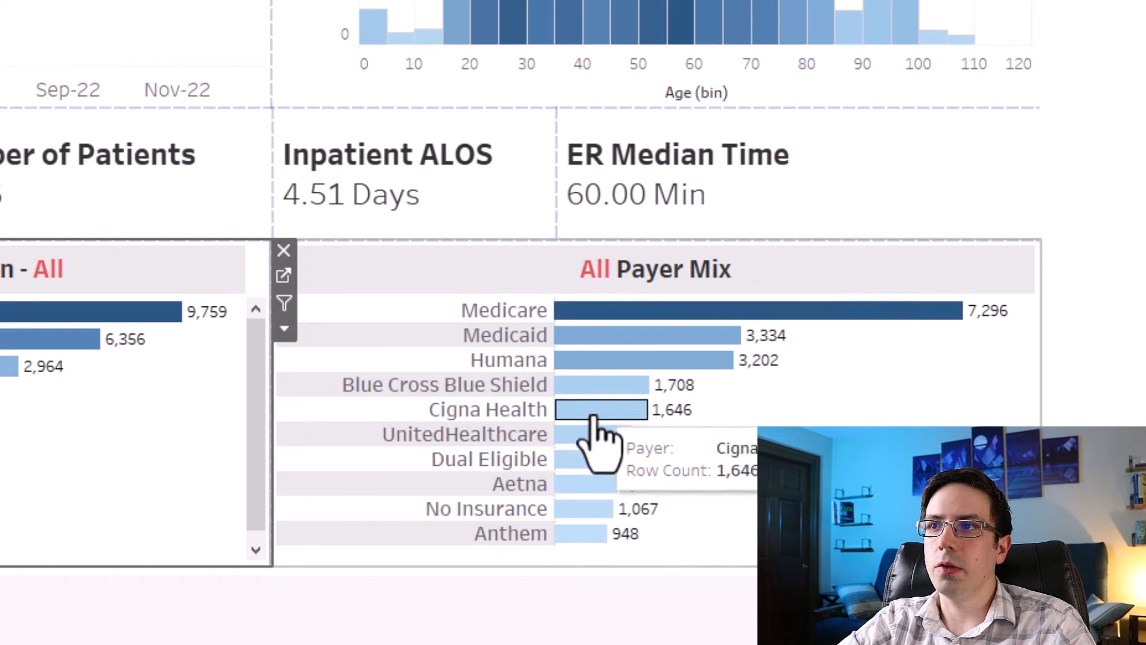
pyautogui.moveTo(591, 433)
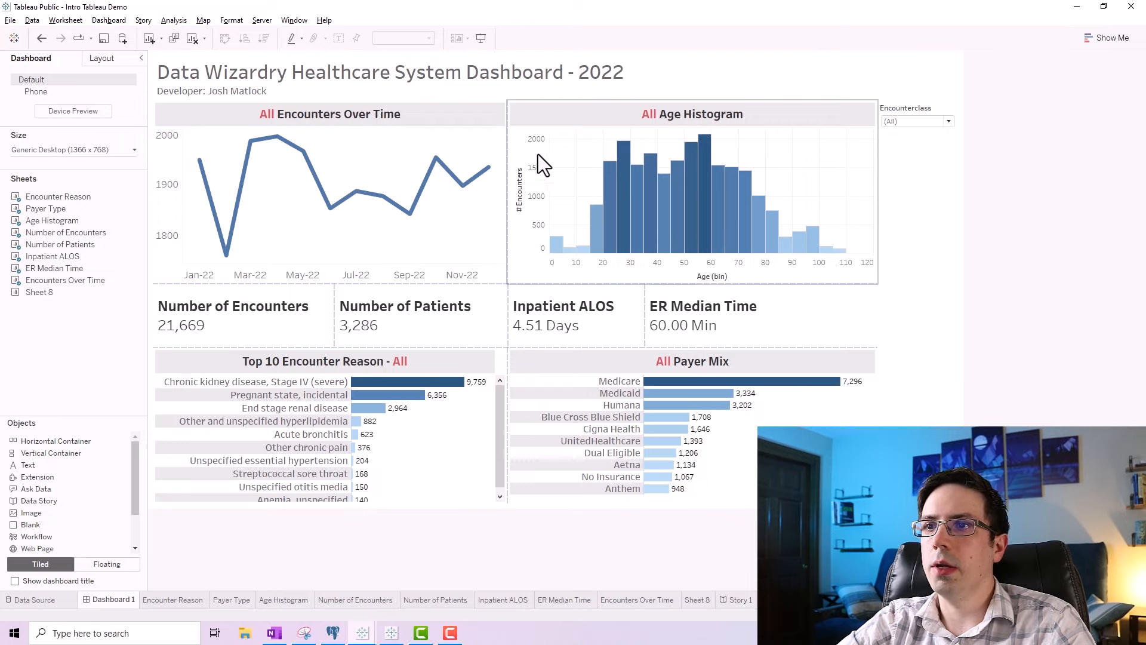
# Switch to pgAdmin, look through the 2022 encounters query and enlarge the data output pane beneath it.
pyautogui.click(334, 633)
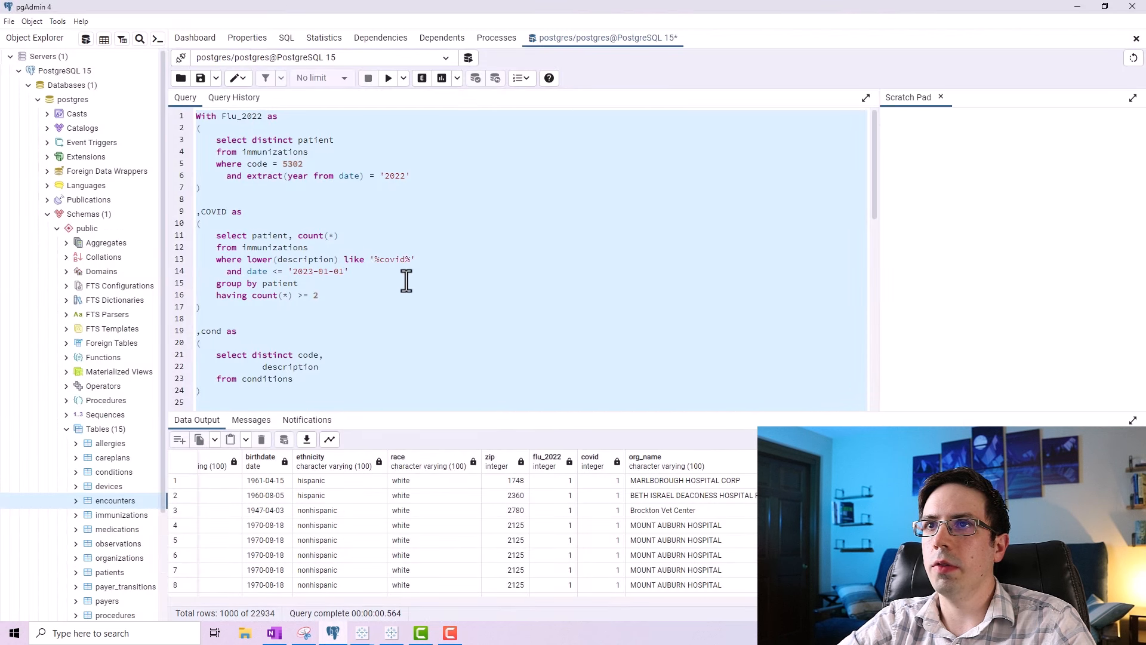
pyautogui.scroll(-4, 404, 284)
pyautogui.scroll(4, 382, 179)
pyautogui.scroll(-12, 394, 238)
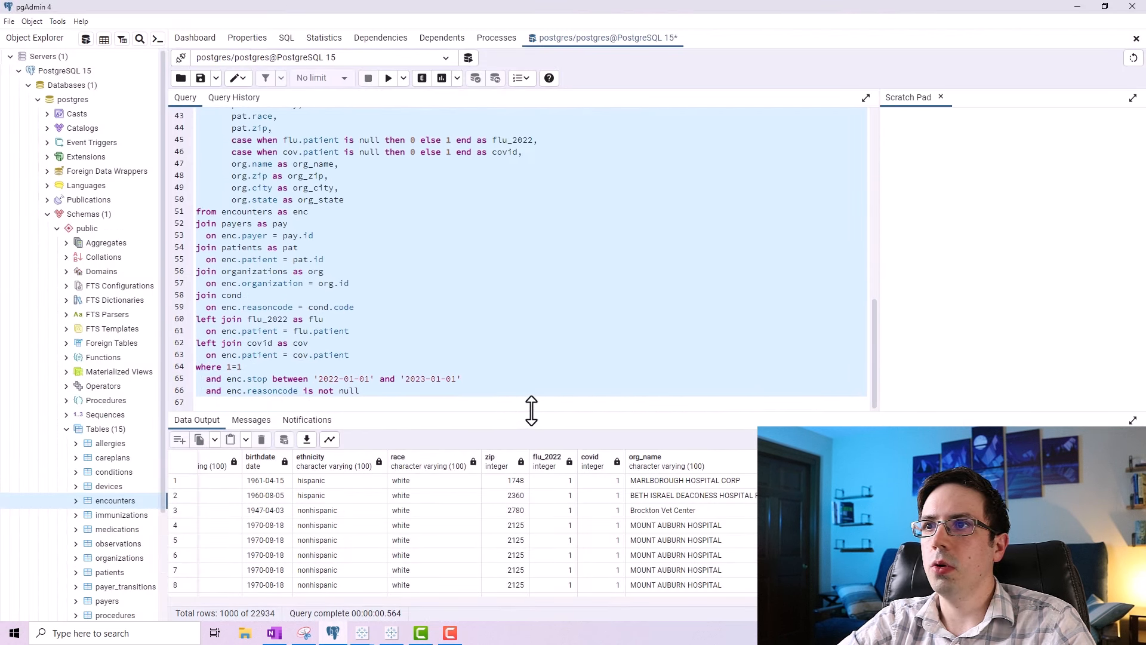
pyautogui.moveTo(532, 410); pyautogui.dragTo(540, 336)
pyautogui.moveTo(956, 600)
pyautogui.mouseDown()
pyautogui.moveTo(359, 570)
pyautogui.moveTo(955, 597)
pyautogui.mouseUp()
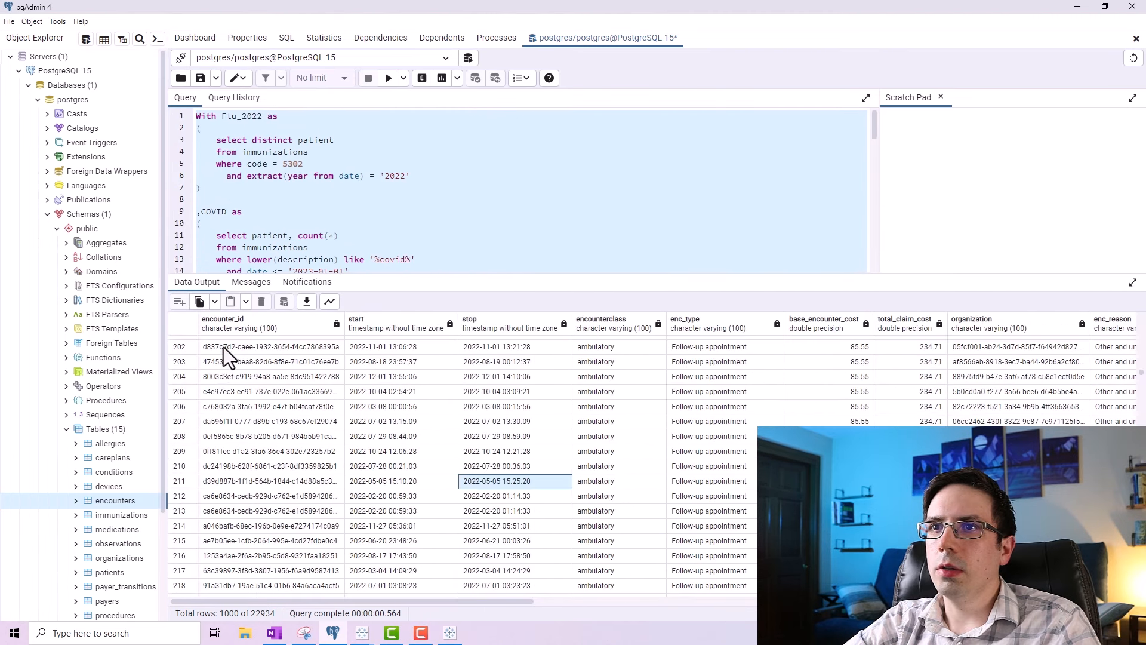
# Return to the first rows of the query results and examine the encounter_id, start and stop columns.
pyautogui.click(225, 348)
pyautogui.scroll(20, 320, 534)
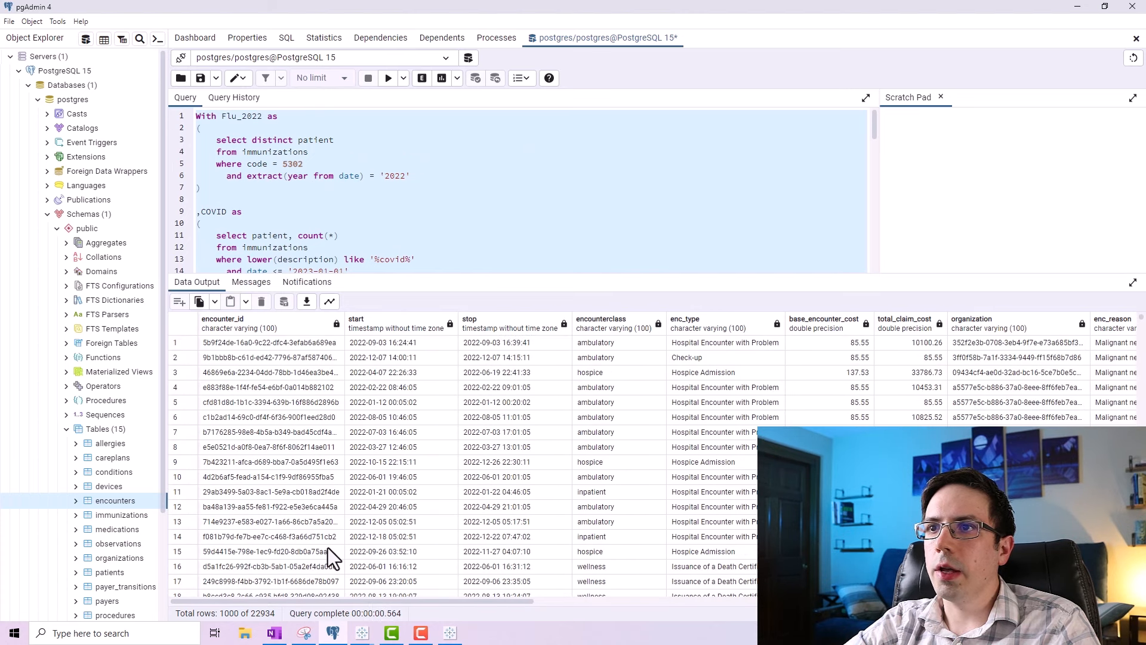
pyautogui.moveTo(353, 600)
pyautogui.mouseDown()
pyautogui.moveTo(374, 603)
pyautogui.moveTo(335, 605)
pyautogui.mouseUp()
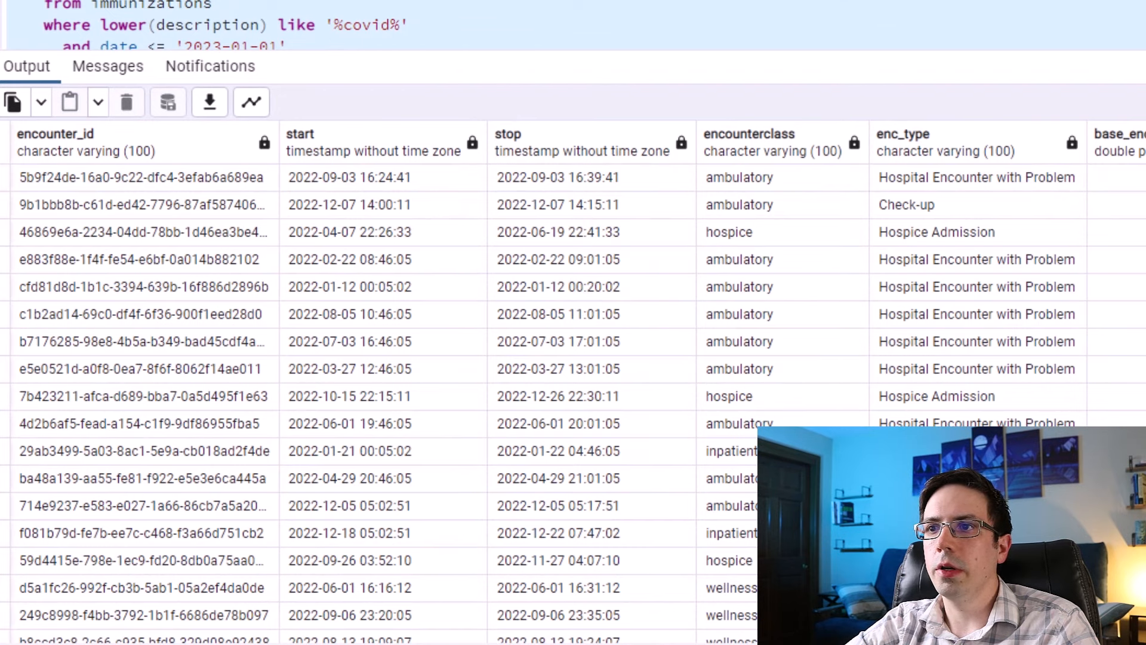
# Find and mark inpatient and outpatient examples in the encounterclass column of the query results.
pyautogui.hscroll(5, 404, 376)
pyautogui.scroll(-5, 405, 376)
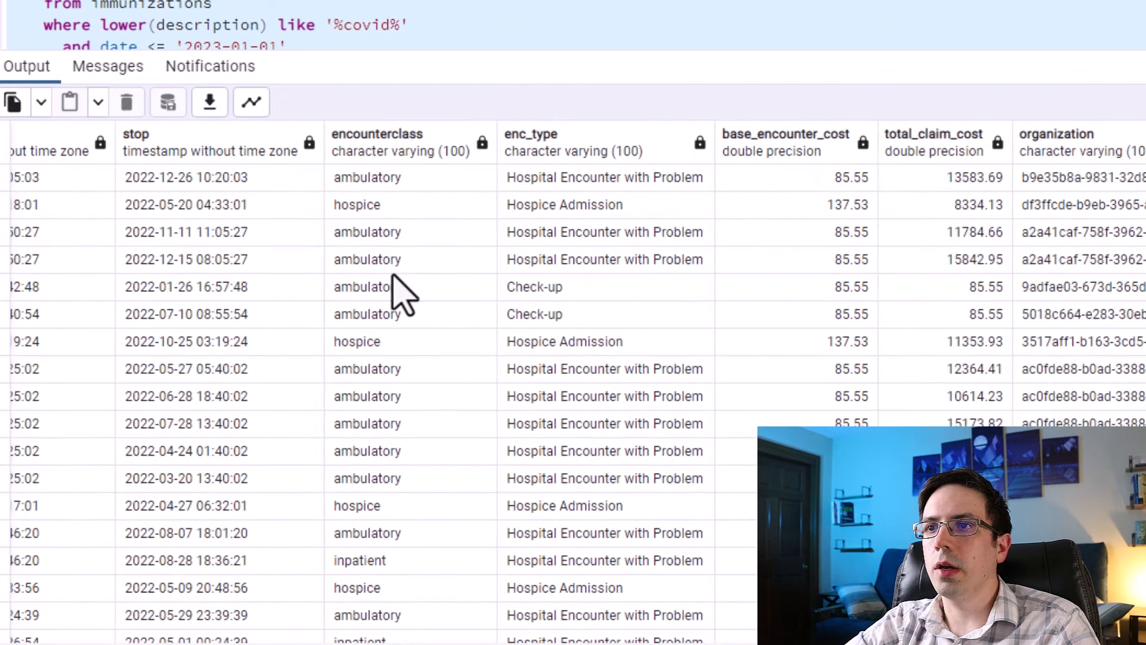
pyautogui.scroll(-10, 392, 276)
pyautogui.click(400, 423)
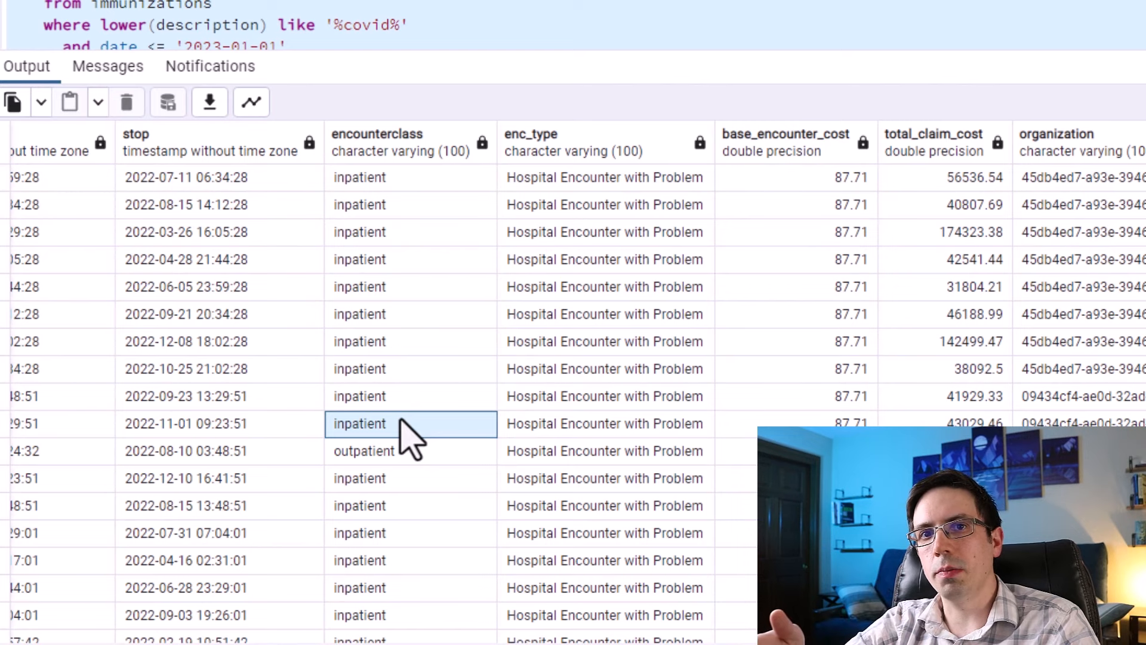
pyautogui.click(377, 452)
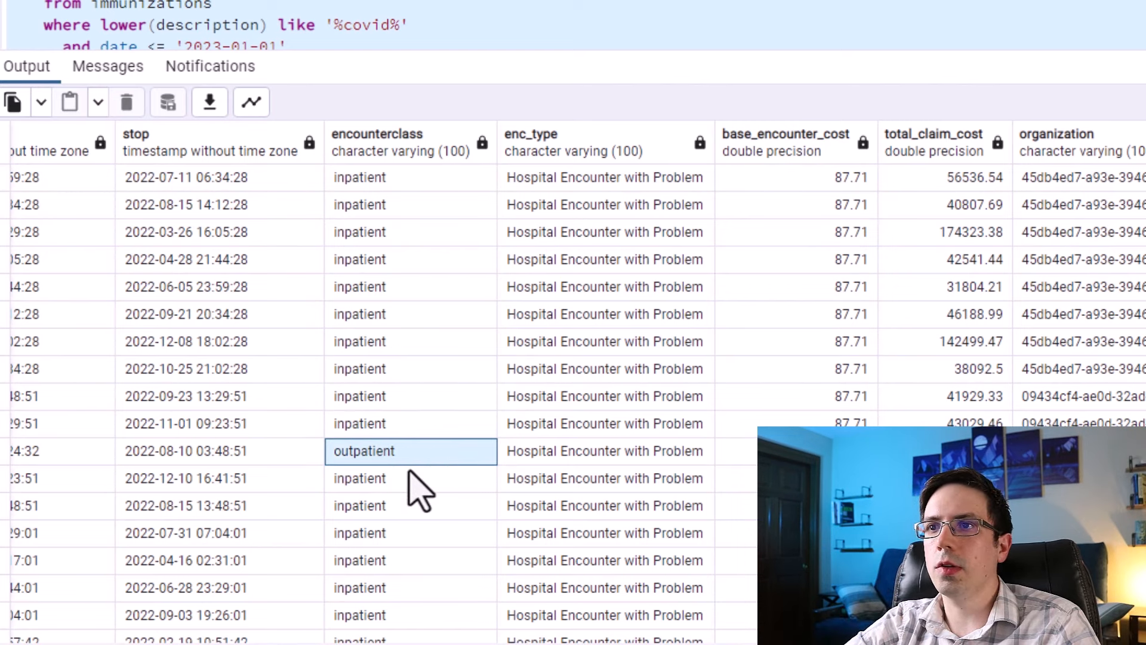
pyautogui.scroll(6, 409, 472)
pyautogui.scroll(-5, 404, 486)
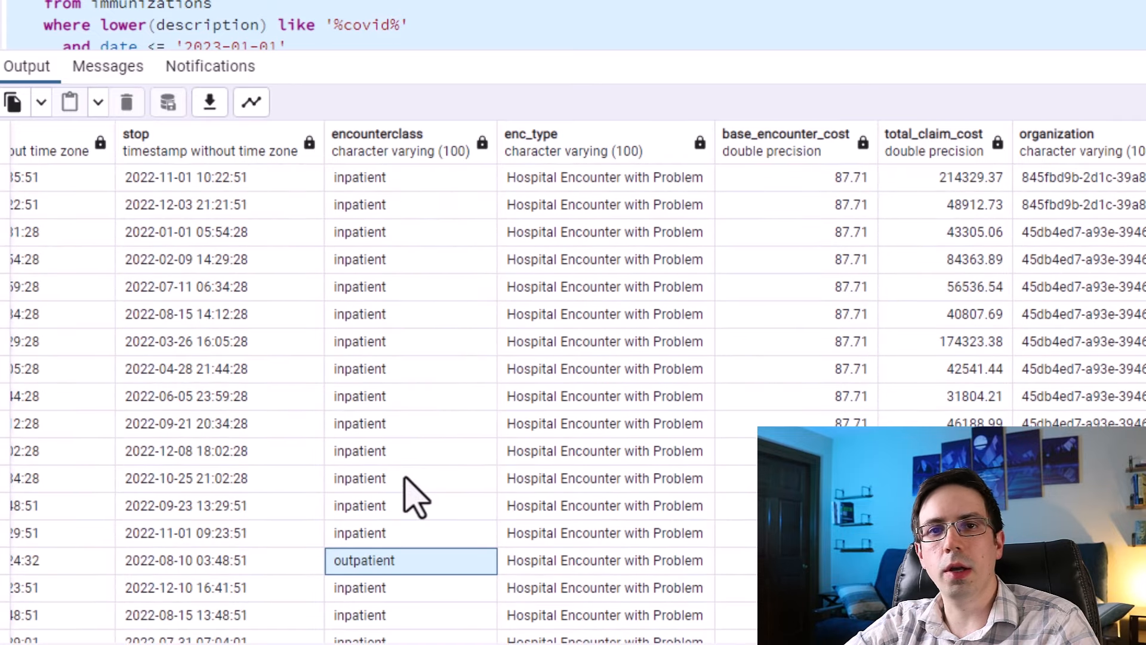
# Find and mark ambulatory and hospice examples in the encounterclass column of the query results.
pyautogui.scroll(6, 412, 493)
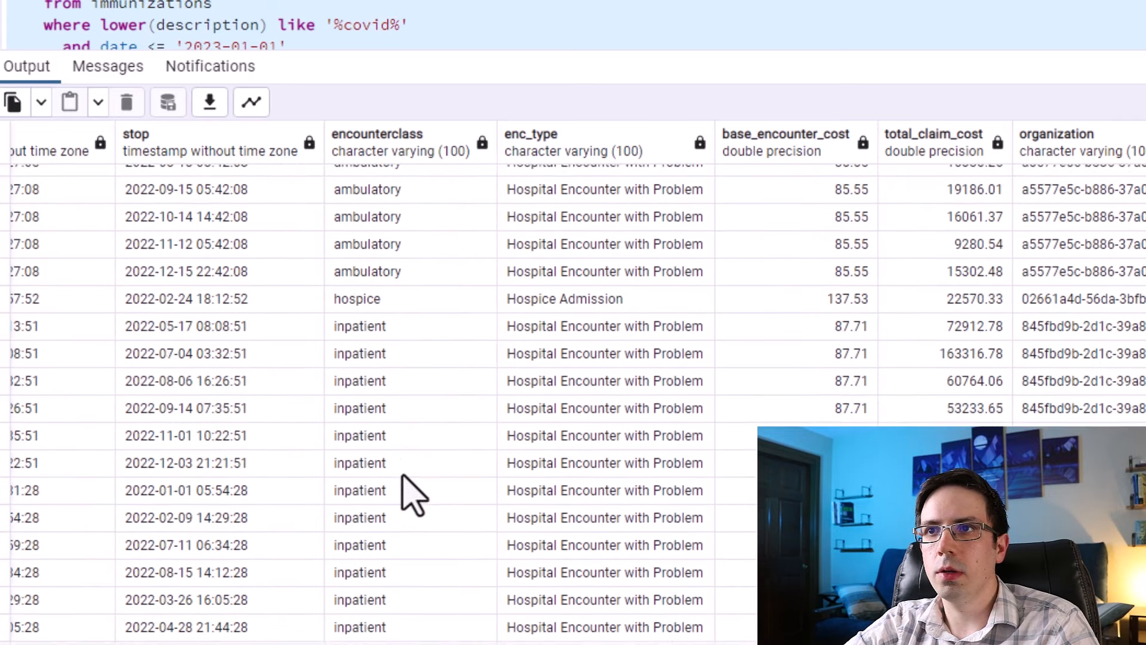
pyautogui.moveTo(384, 455); pyautogui.dragTo(401, 546)
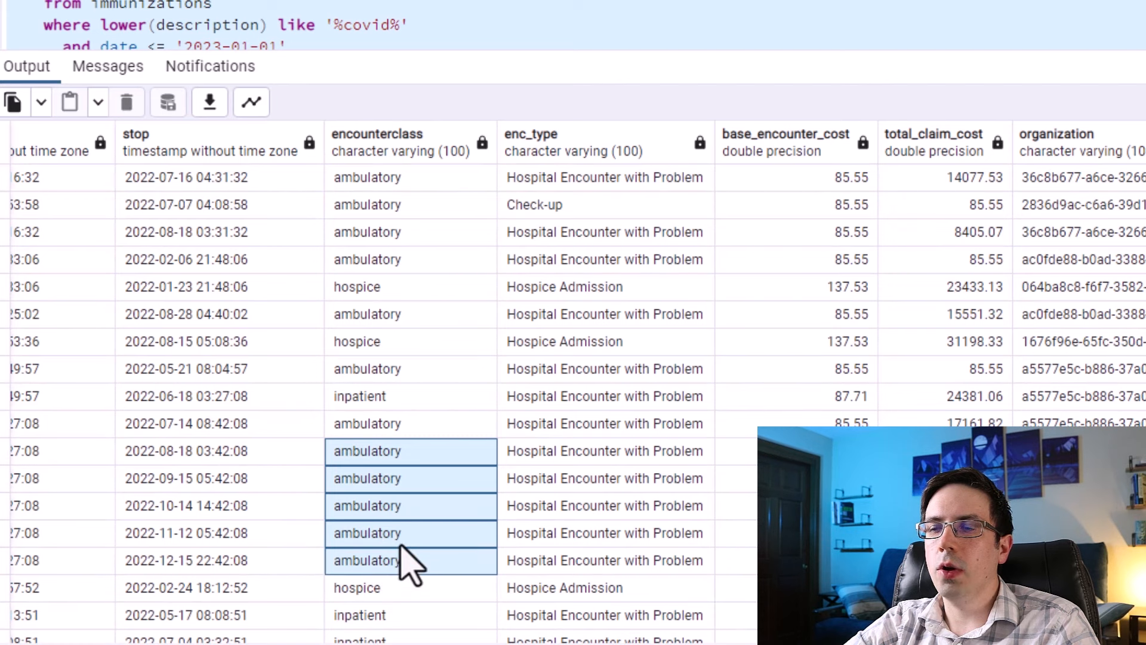
pyautogui.scroll(3, 406, 555)
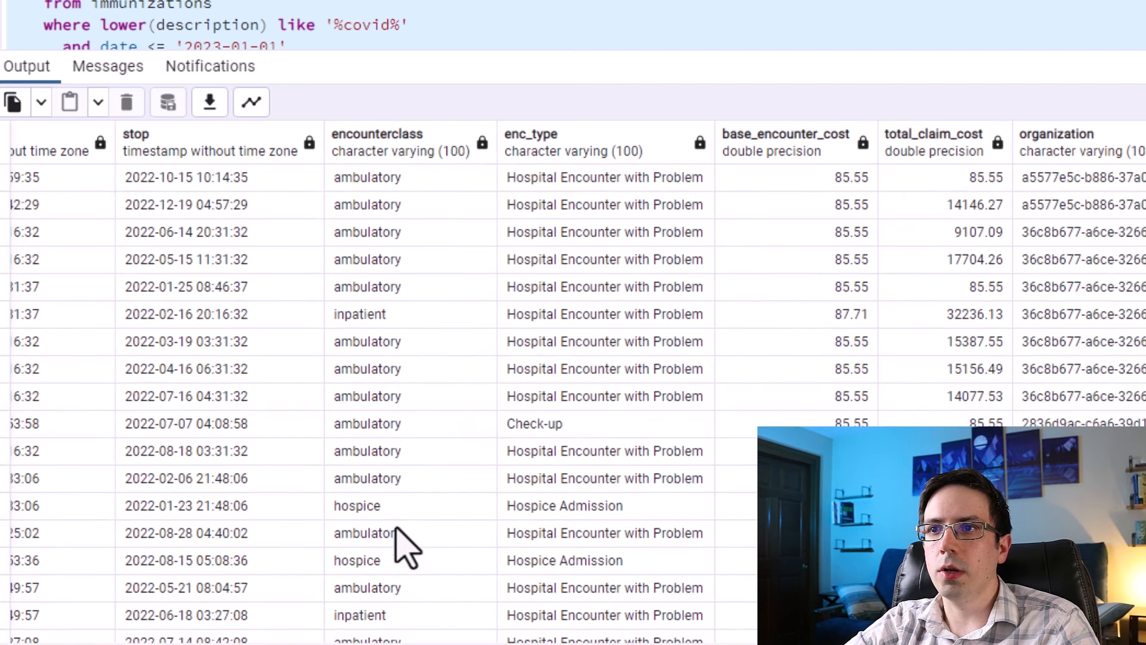
pyautogui.click(387, 510)
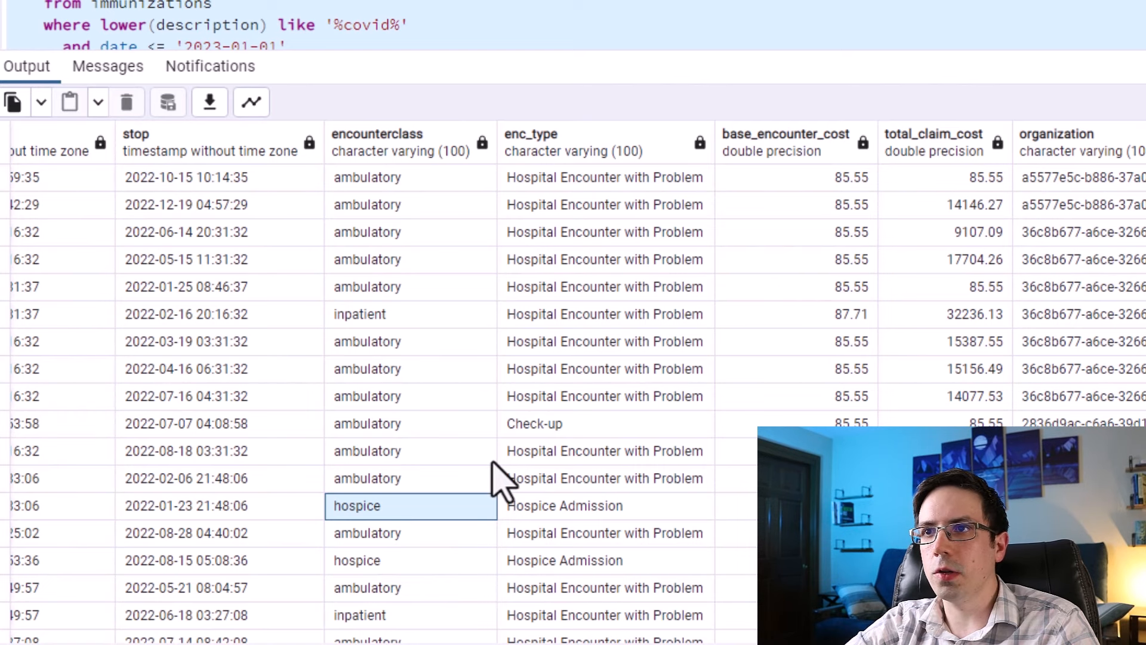
pyautogui.scroll(8, 422, 435)
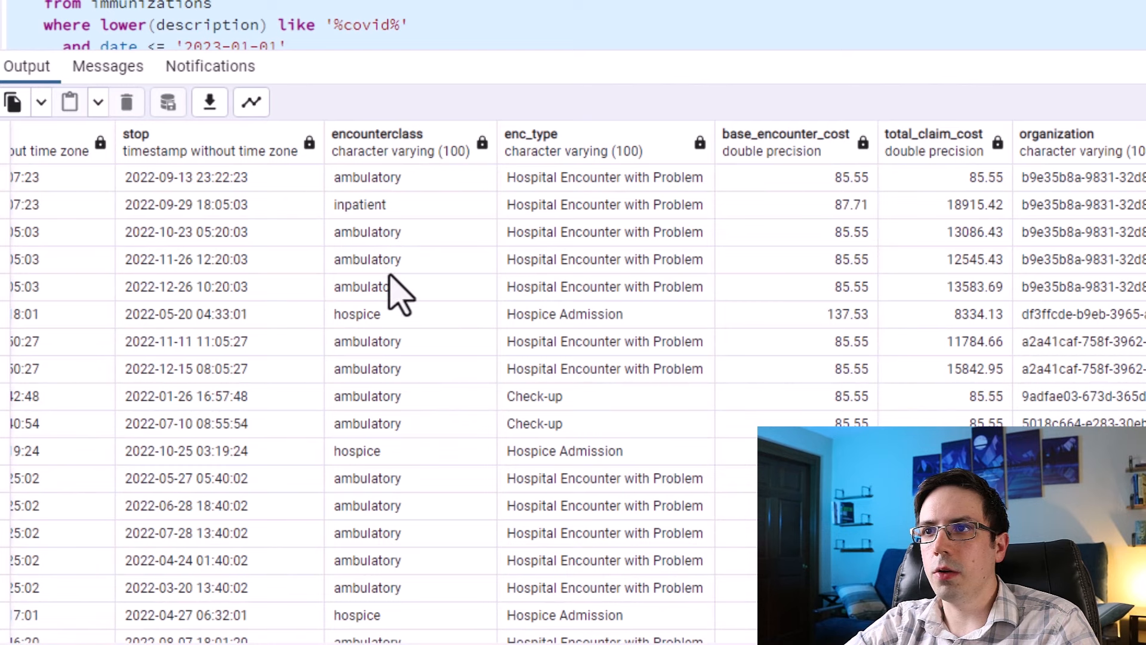
pyautogui.scroll(-8, 391, 269)
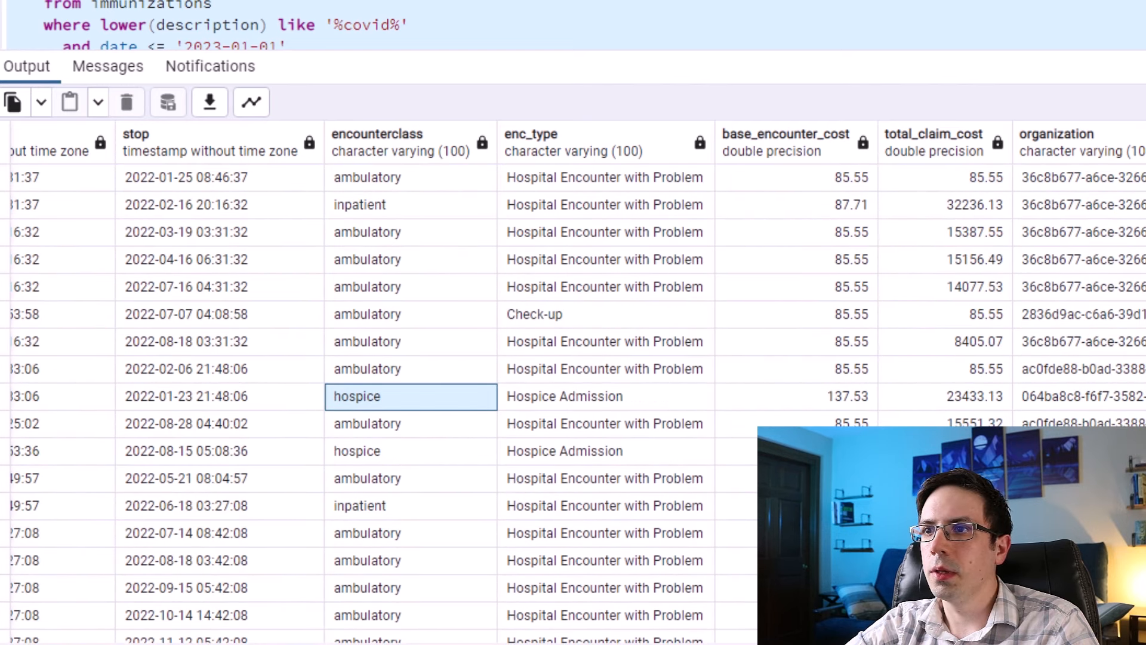
# Examine the encounter type, base cost, total claim cost, organization and encounter reason columns of the results.
pyautogui.hscroll(3, 410, 274)
pyautogui.scroll(-3, 410, 274)
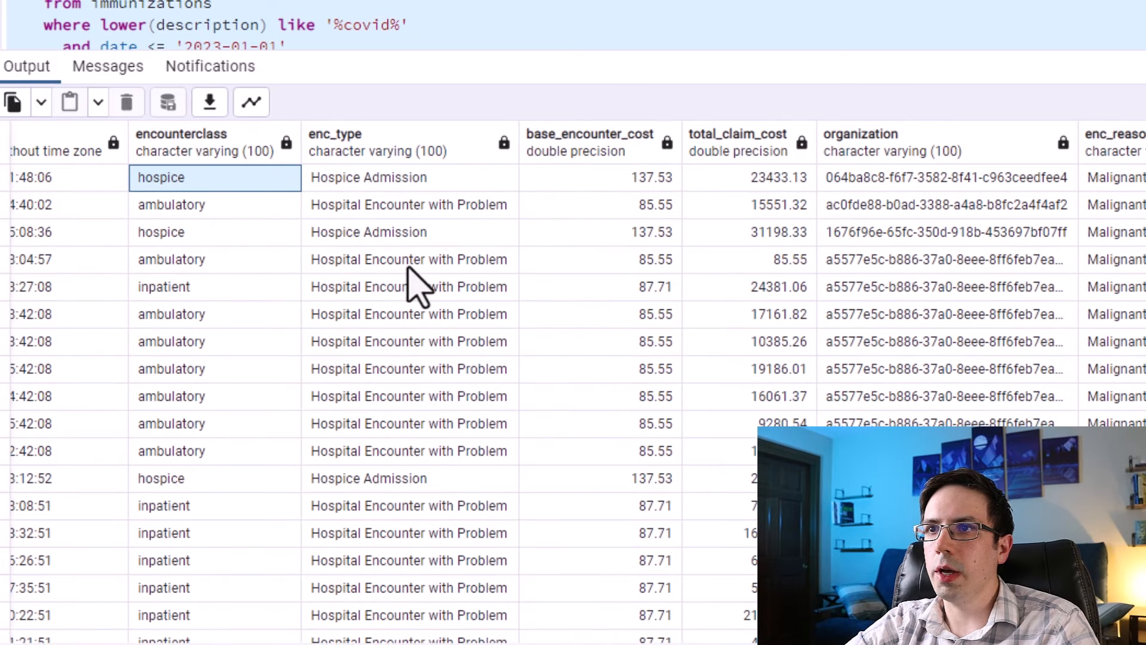
pyautogui.scroll(-4, 416, 285)
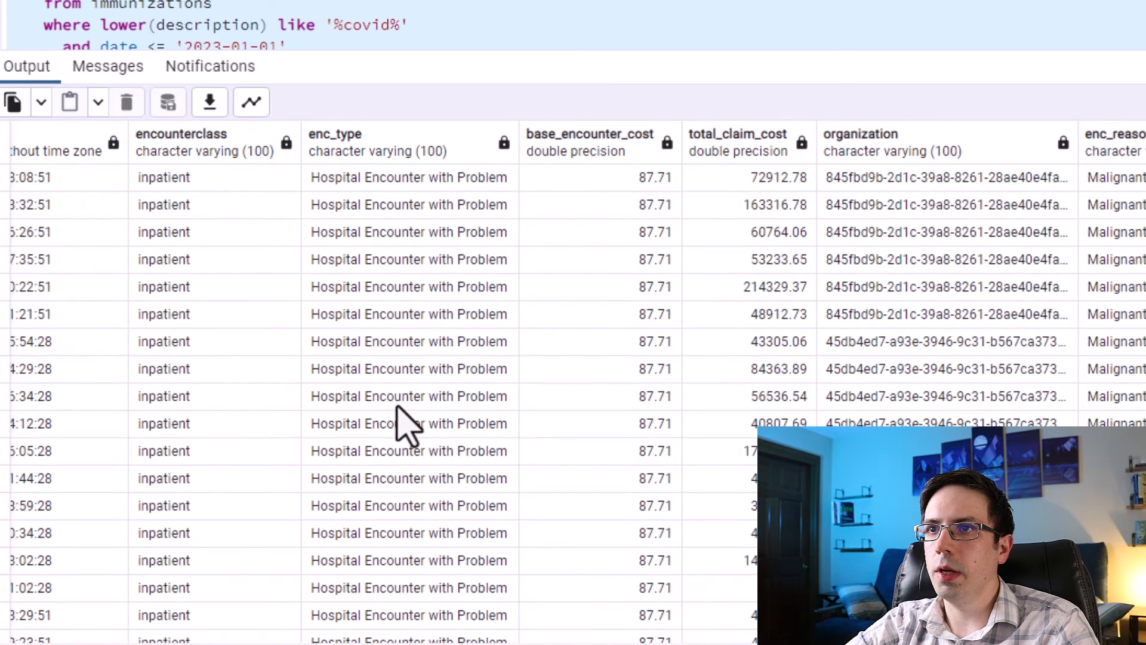
pyautogui.click(216, 394)
pyautogui.hscroll(5, 231, 225)
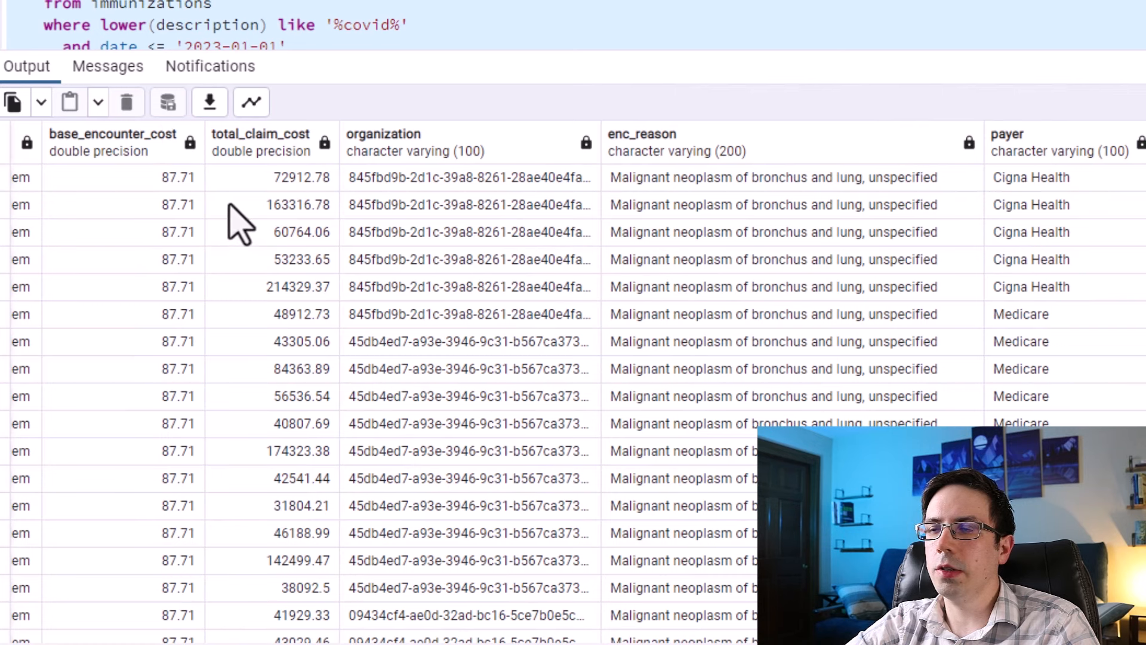
pyautogui.hscroll(4, 215, 203)
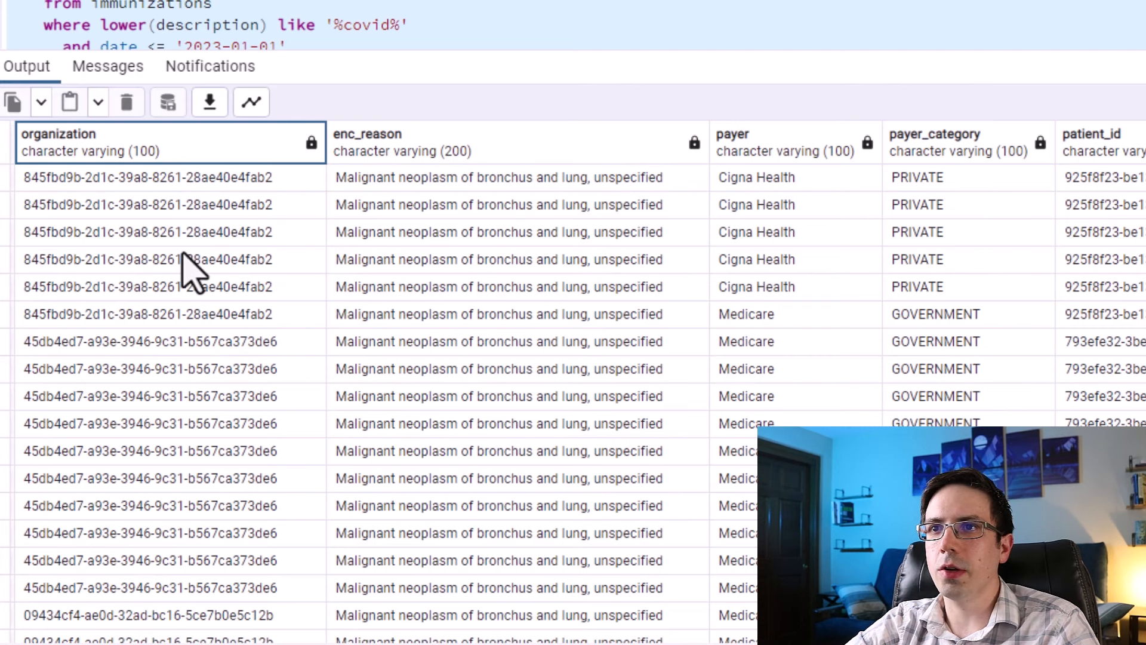
pyautogui.hscroll(3, 558, 514)
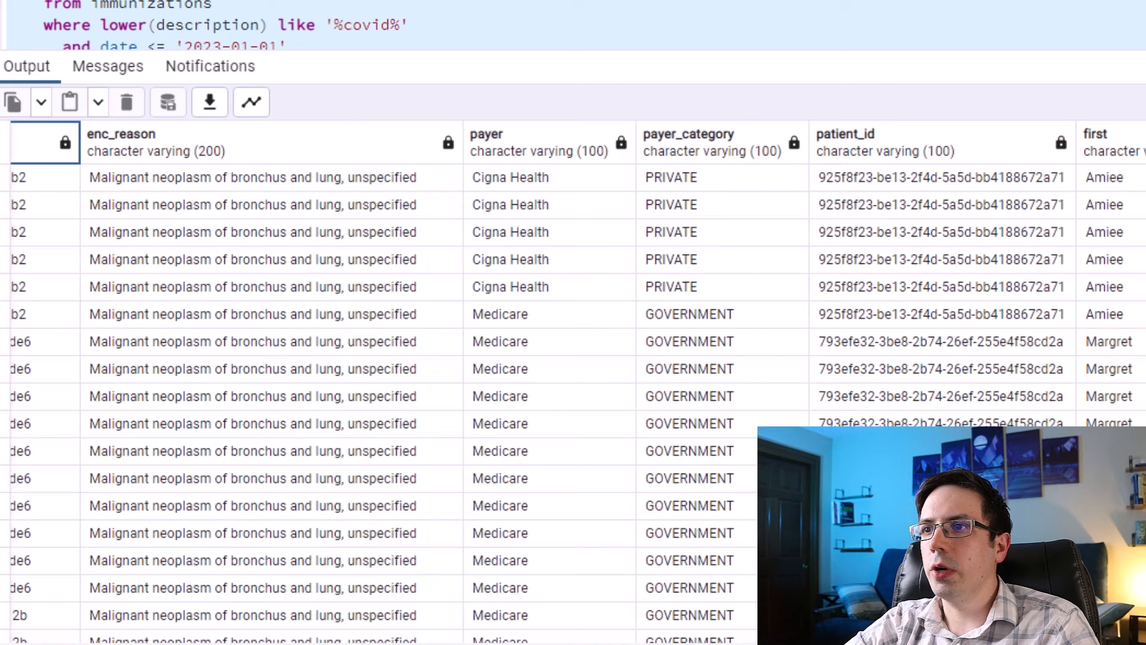
# Examine the payer and payer_category columns, marking runs of PRIVATE and GOVERNMENT rows.
pyautogui.hscroll(4, 211, 384)
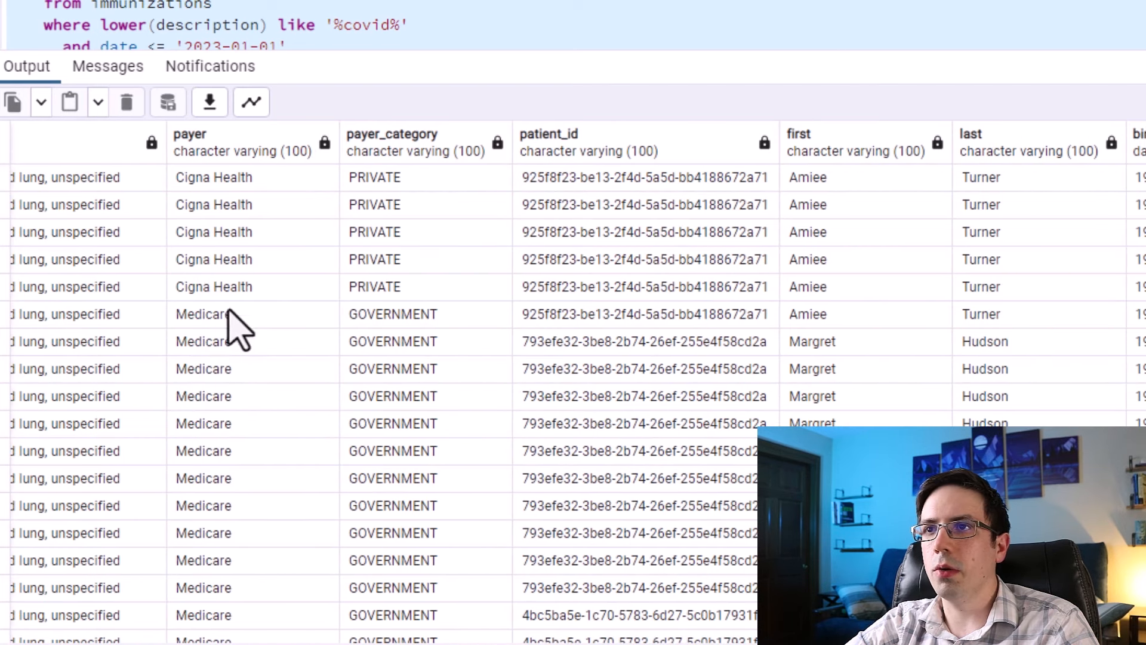
pyautogui.hscroll(1, 333, 289)
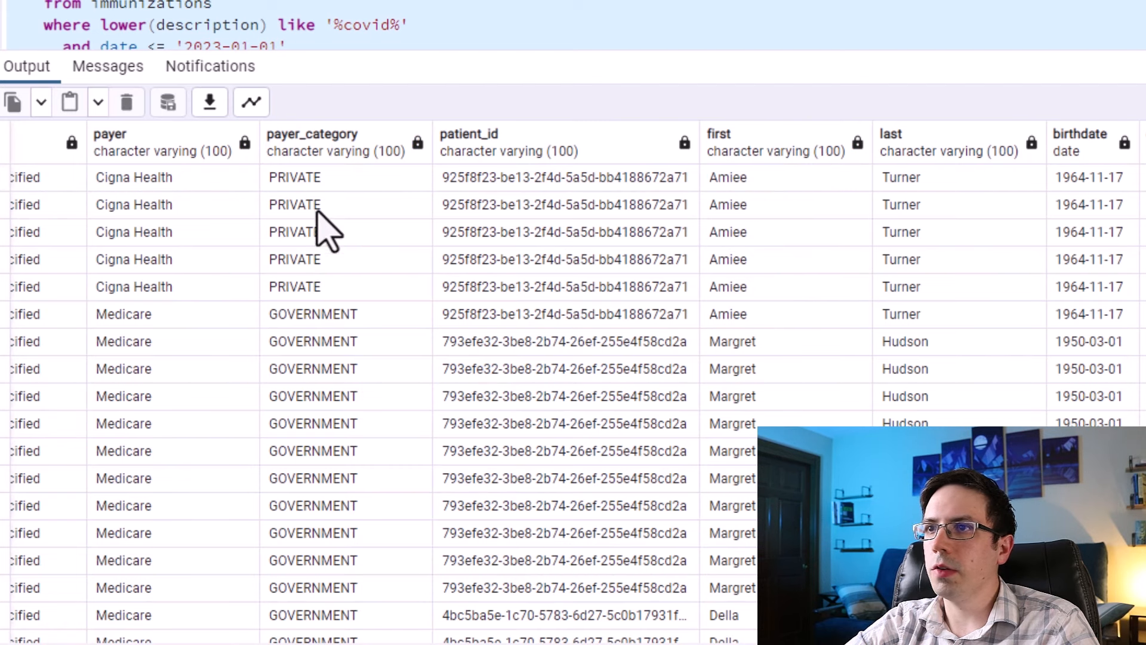
pyautogui.scroll(2, 316, 273)
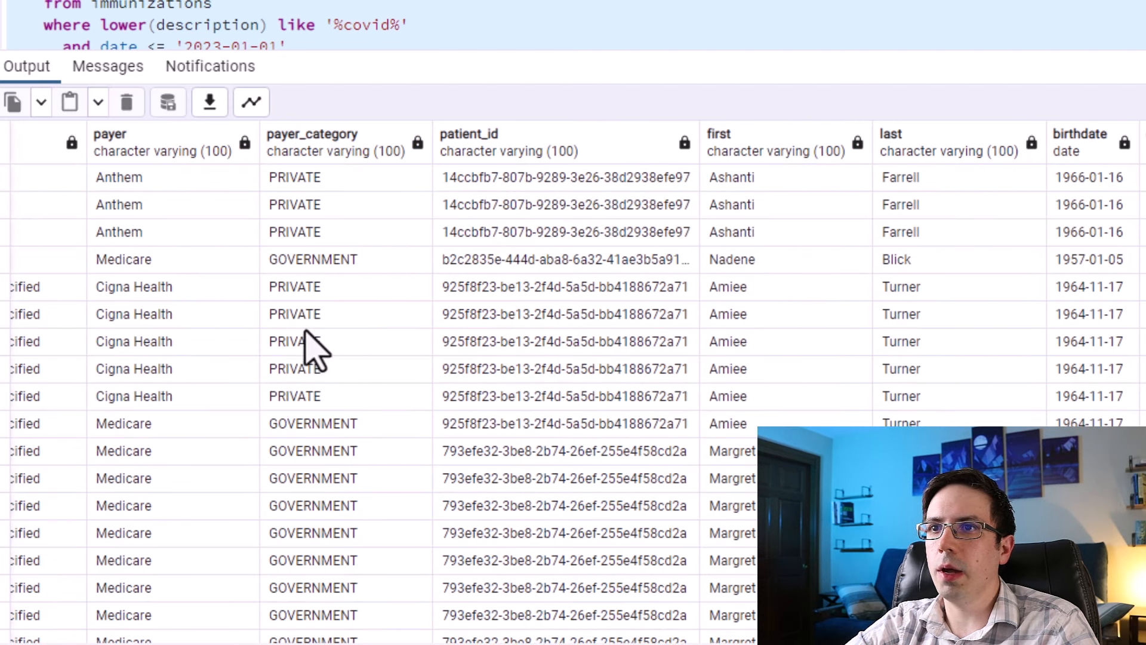
pyautogui.moveTo(307, 285); pyautogui.dragTo(314, 364)
pyautogui.moveTo(320, 451); pyautogui.dragTo(323, 562)
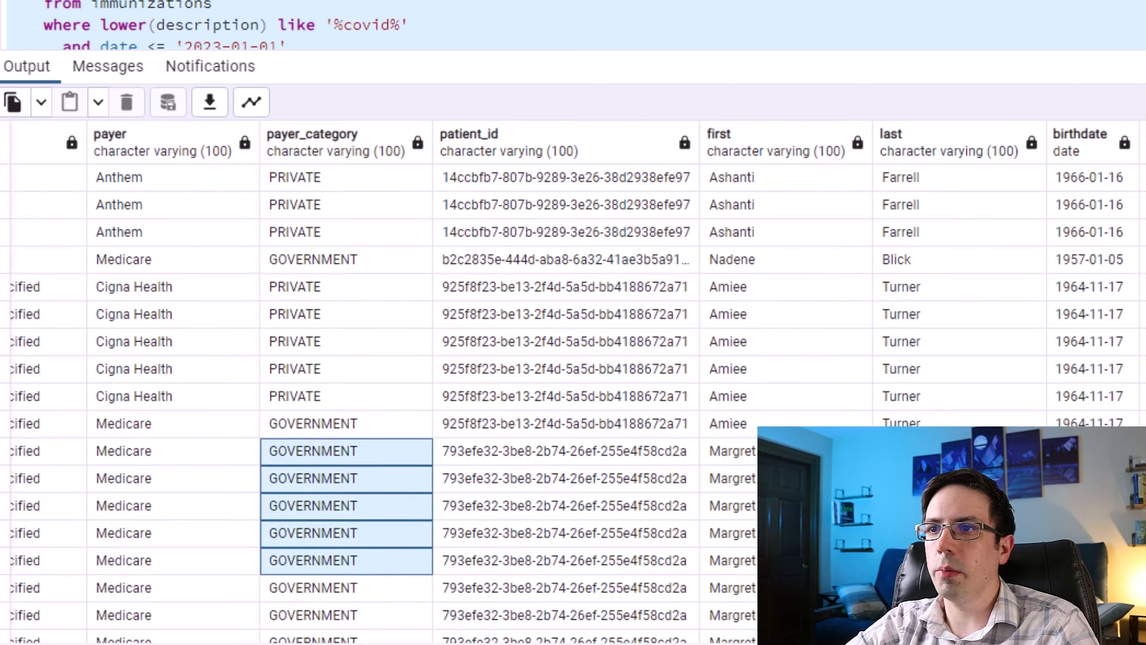
# Mark the first row's patient_id through race values and its flu_2022 and covid flags in the query results.
pyautogui.hscroll(4, 215, 215)
pyautogui.moveTo(210, 187); pyautogui.dragTo(647, 185)
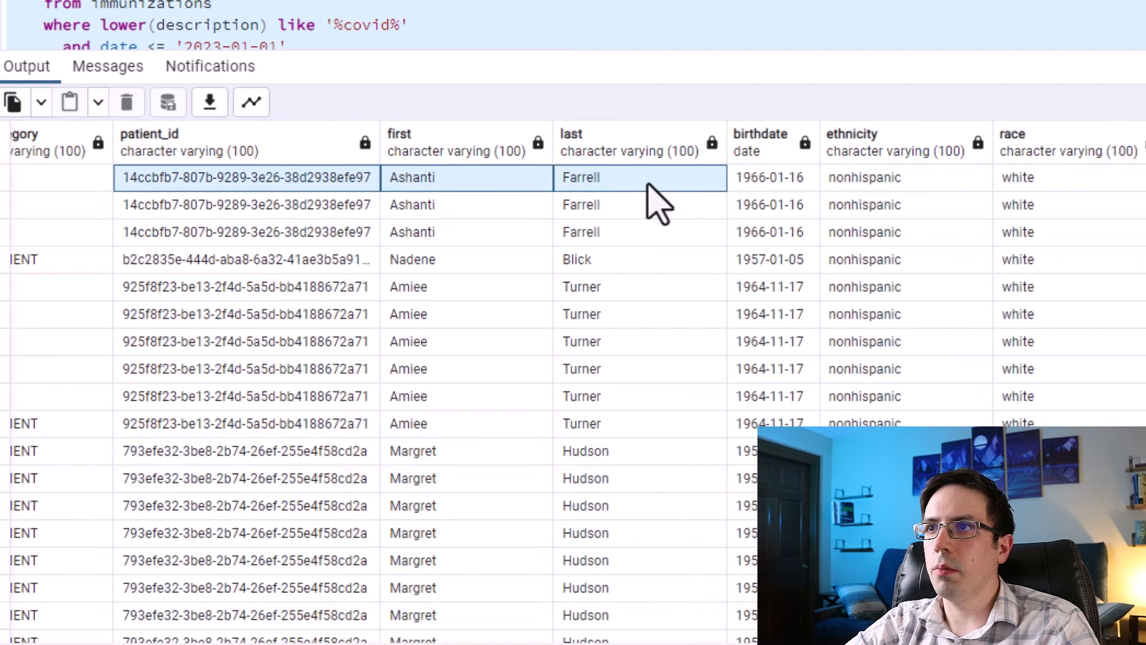
pyautogui.moveTo(754, 194); pyautogui.dragTo(1023, 186)
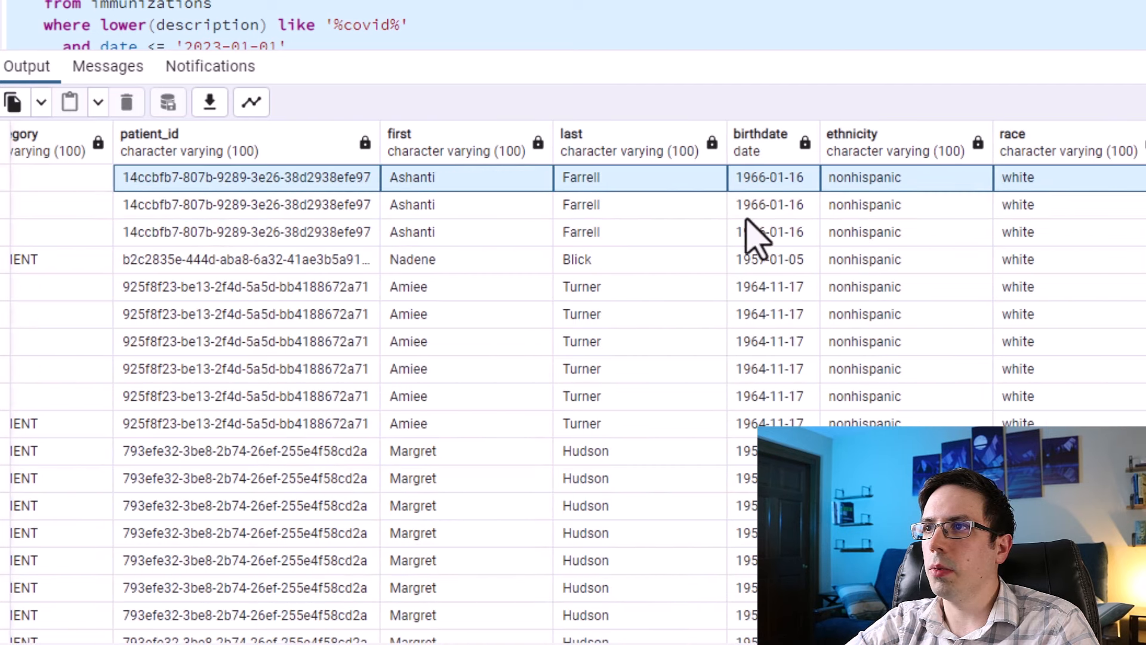
pyautogui.hscroll(10, 895, 325)
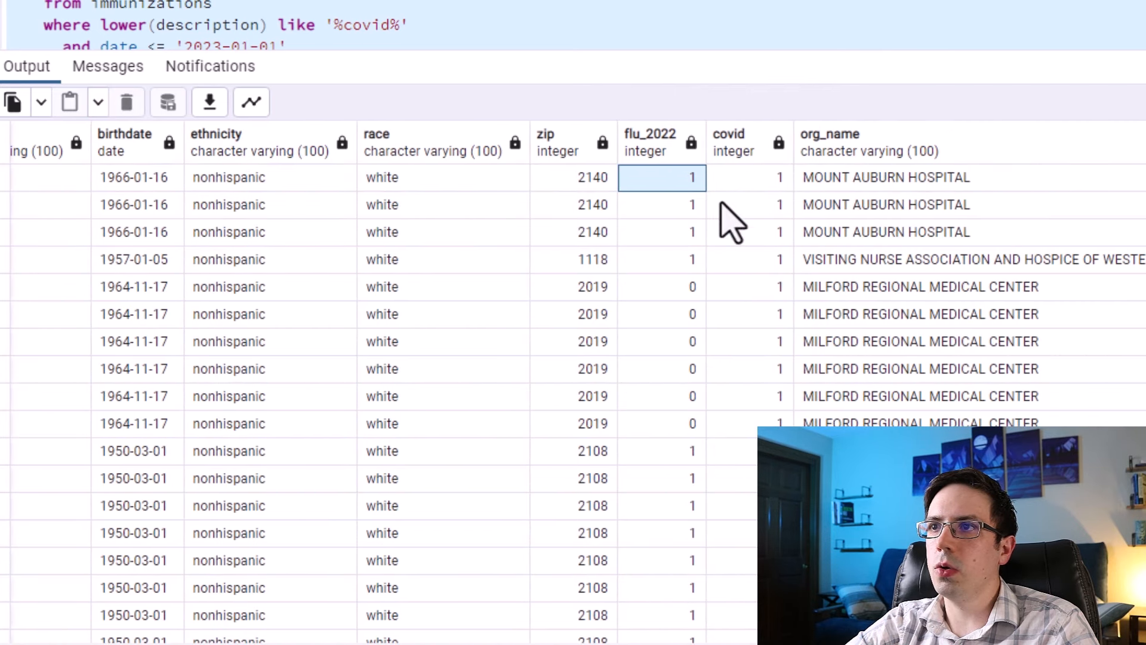
pyautogui.click(754, 183)
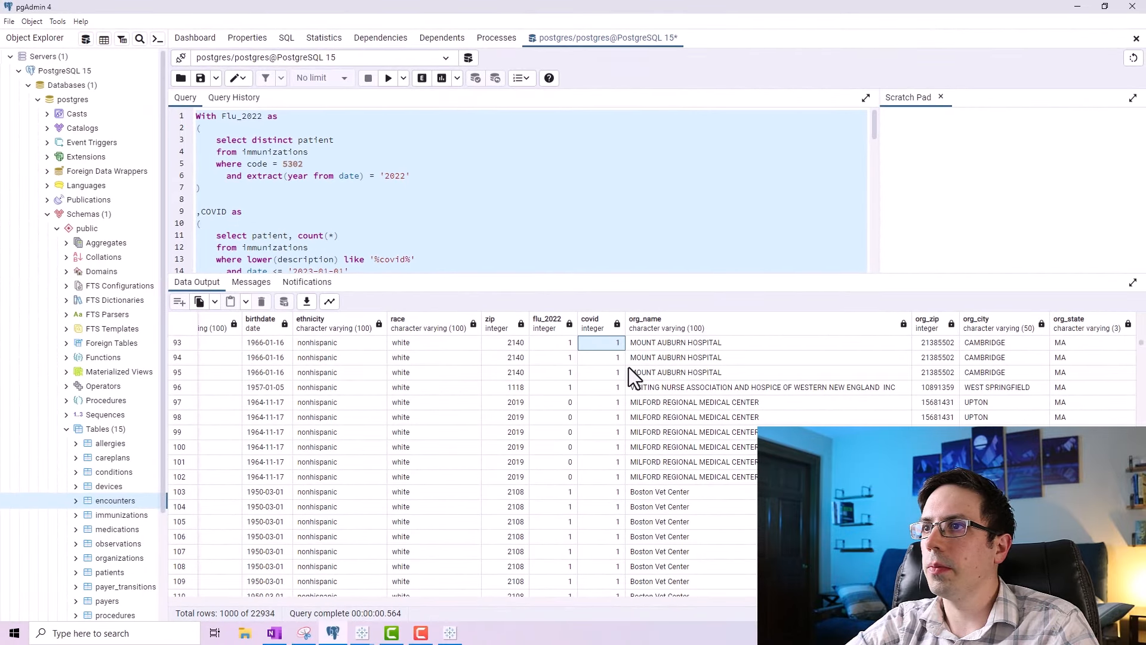
# Mark the org_name, org_zip, org_city and org_state values in the first visible result row.
pyautogui.click(661, 343)
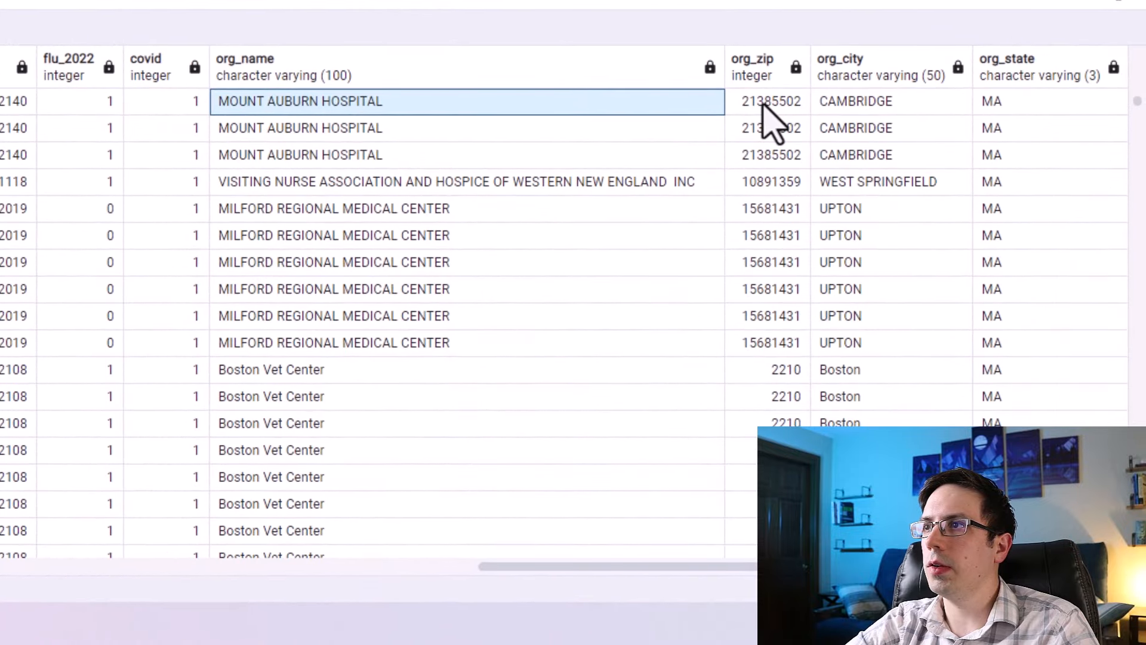
pyautogui.click(763, 103)
pyautogui.click(835, 109)
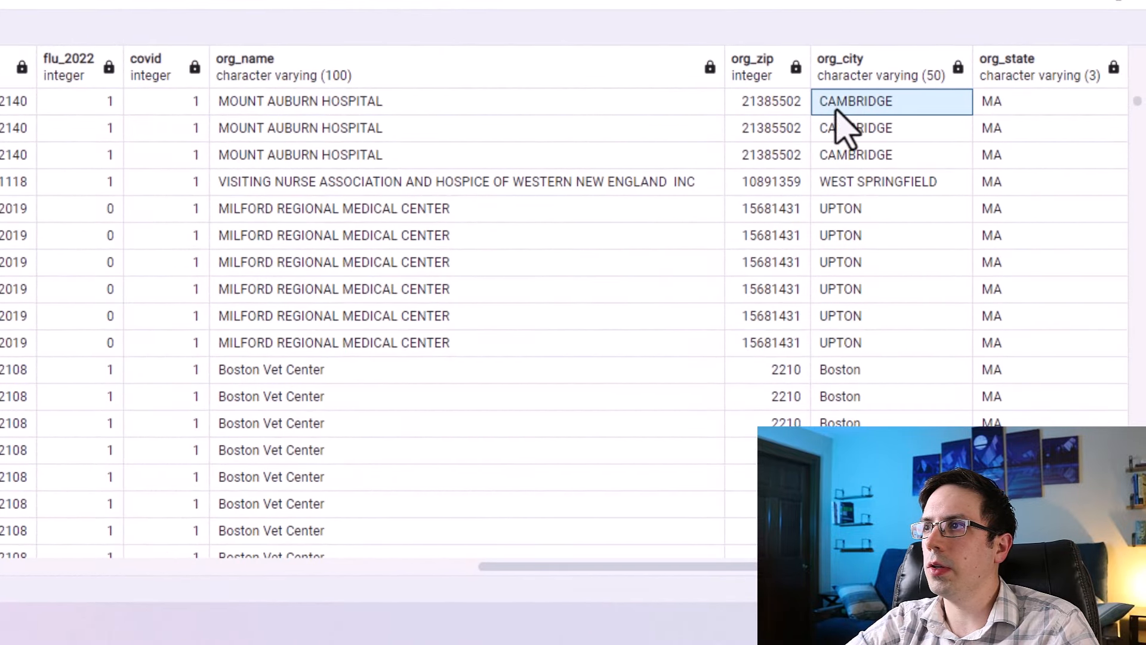
pyautogui.click(992, 105)
# Examine the result set from encounter_id to org_state and down past row 200, and return to the start of the query.
pyautogui.hscroll(-20, 631, 60)
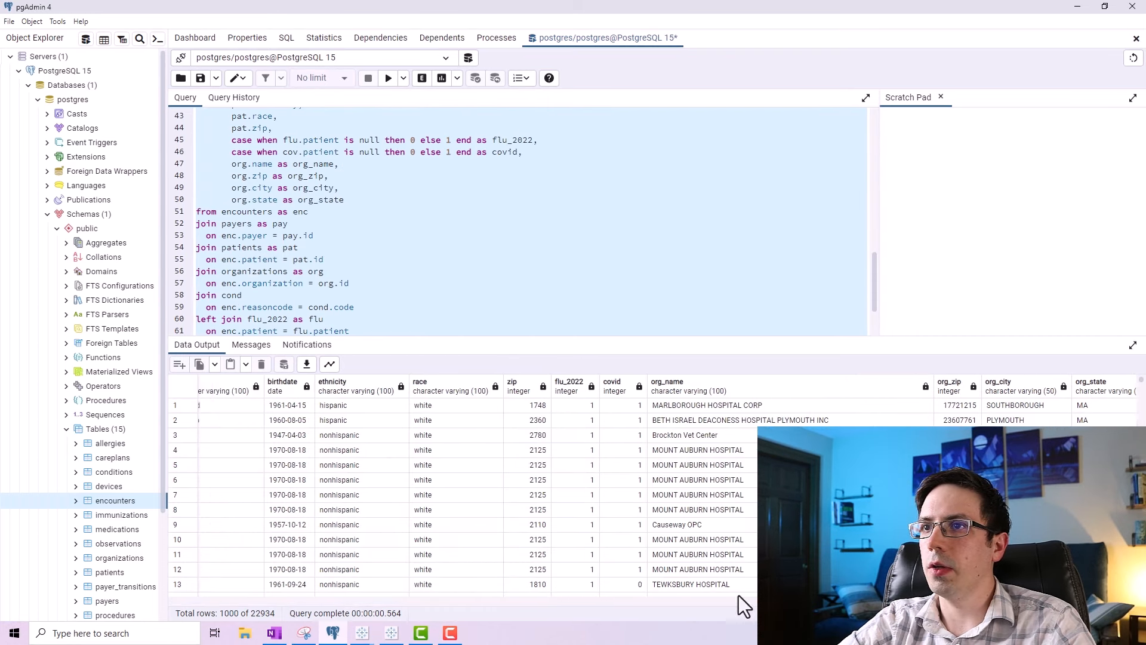
pyautogui.moveTo(739, 596); pyautogui.dragTo(253, 542)
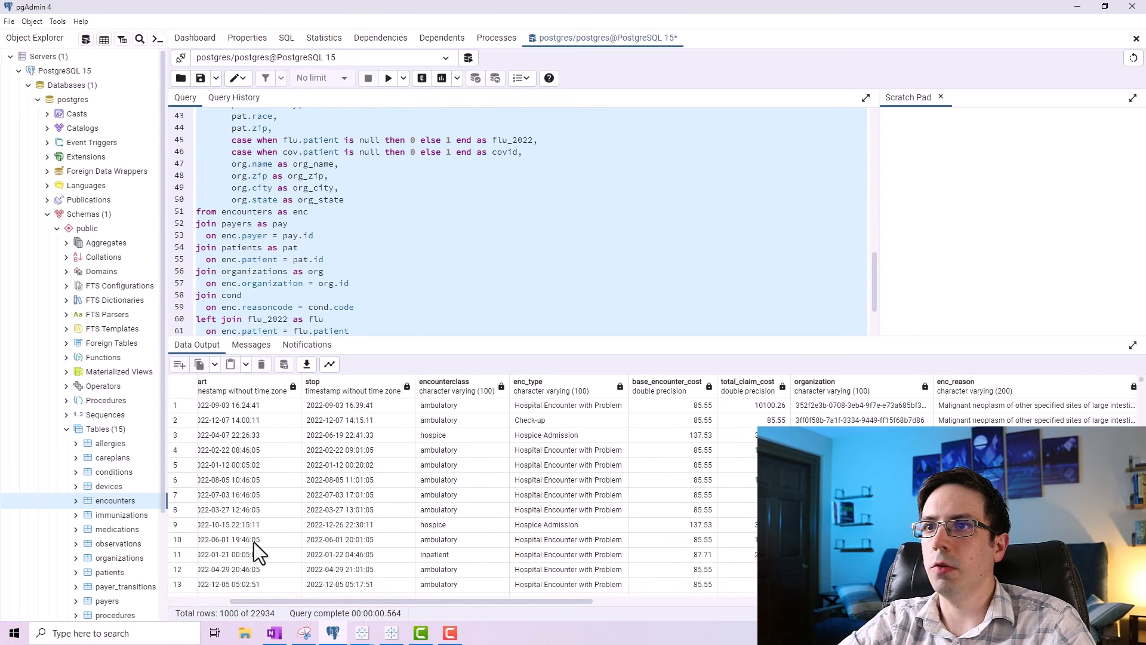
pyautogui.moveTo(493, 600); pyautogui.dragTo(400, 600)
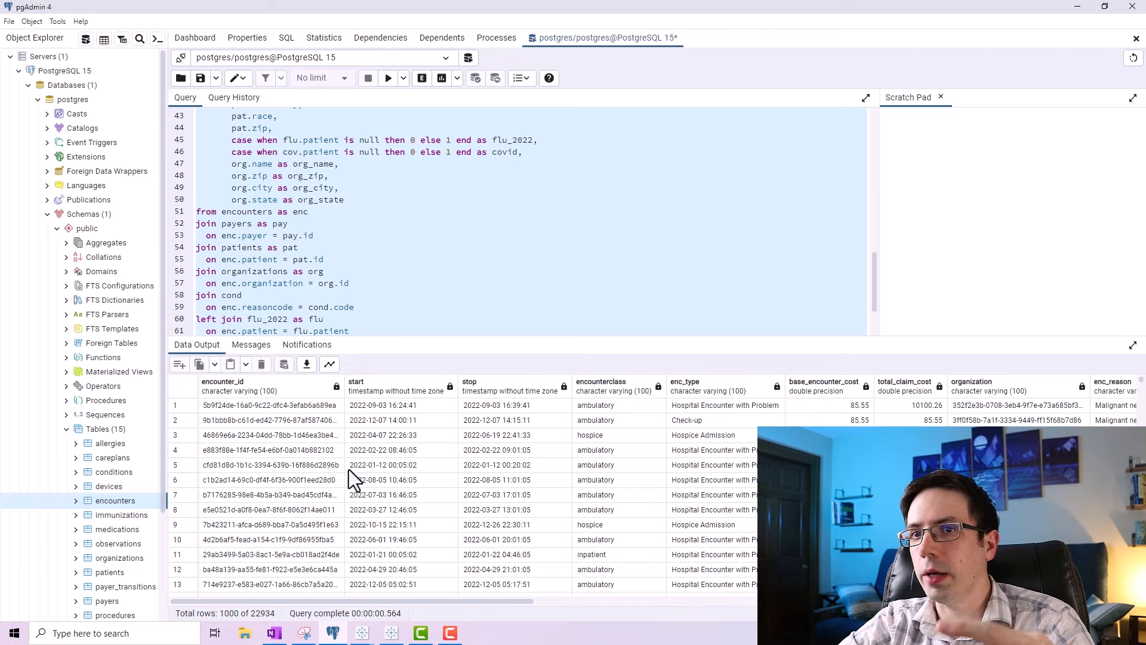
pyautogui.moveTo(410, 606); pyautogui.dragTo(896, 612)
pyautogui.scroll(-20, 503, 482)
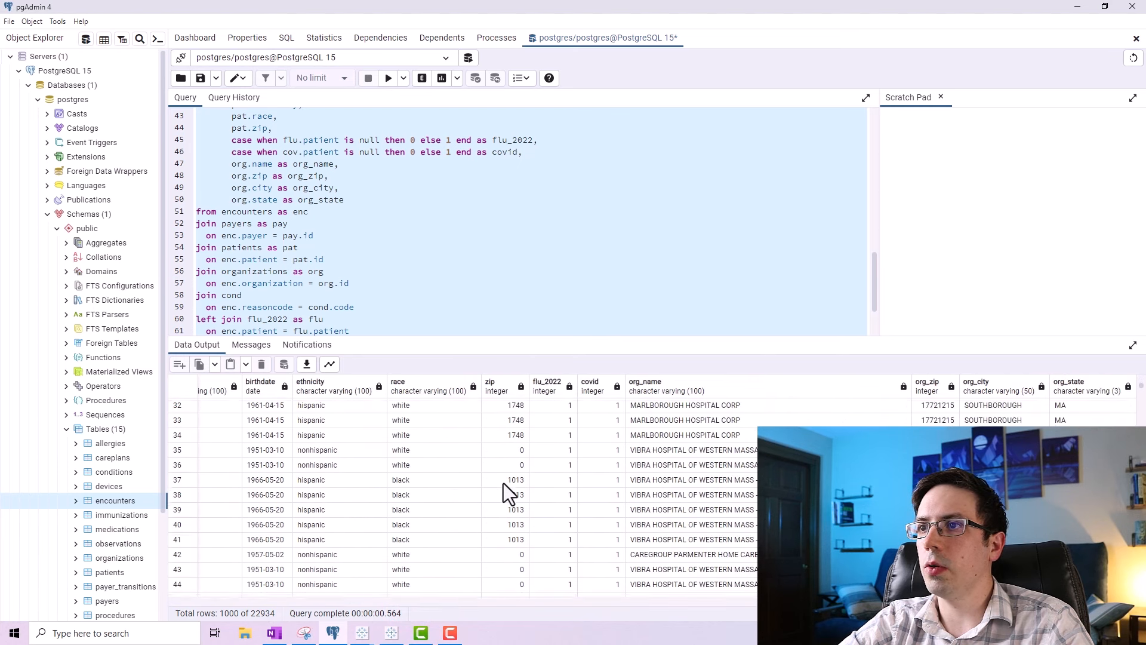
pyautogui.scroll(-15, 508, 485)
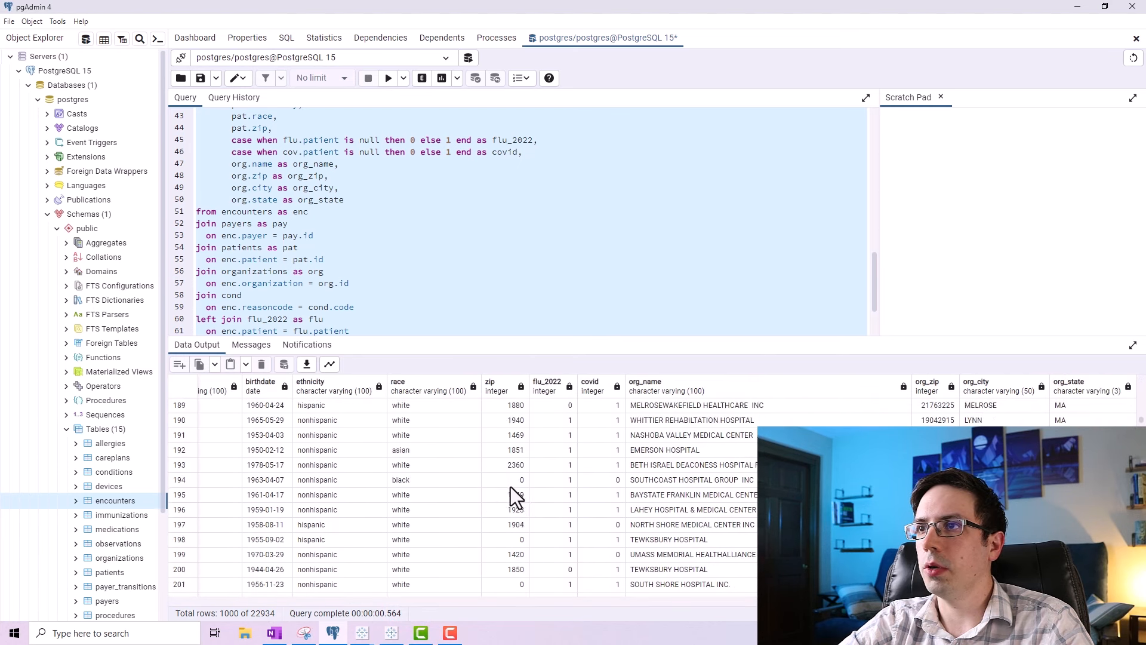
pyautogui.hscroll(-15, 339, 581)
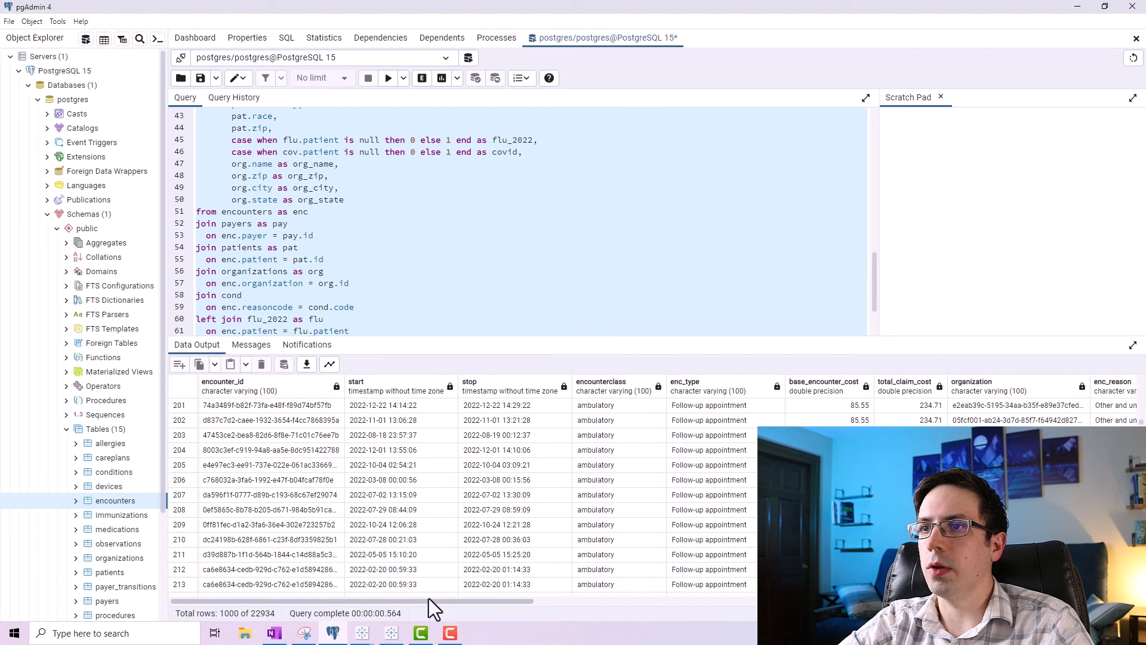
pyautogui.moveTo(428, 598); pyautogui.dragTo(374, 579)
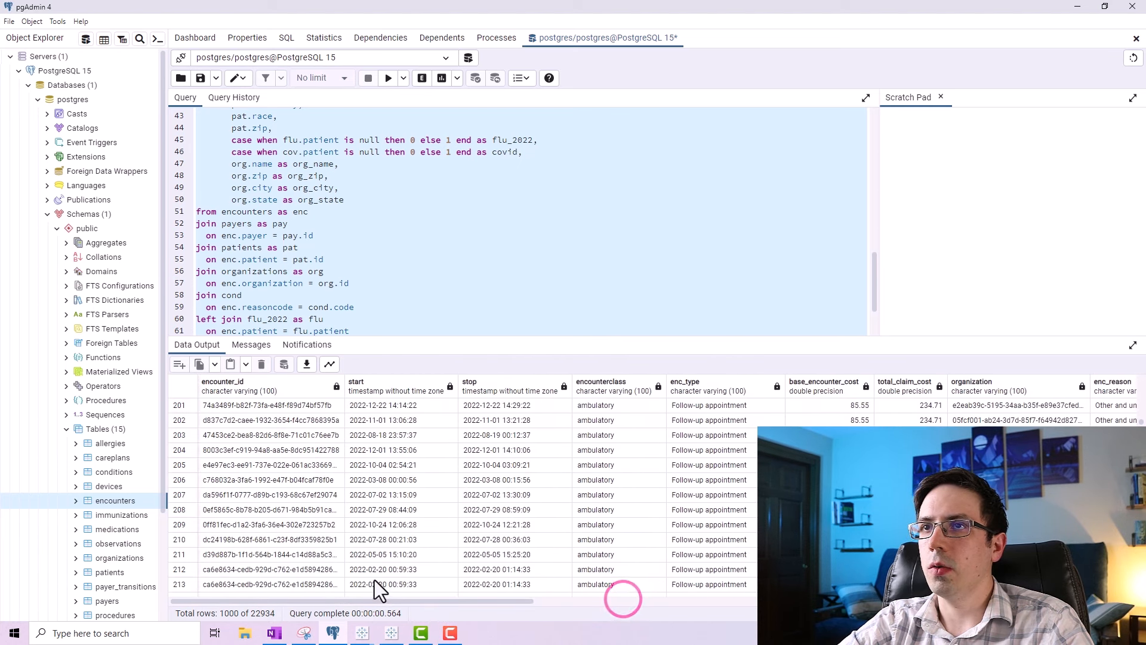
pyautogui.scroll(8, 413, 273)
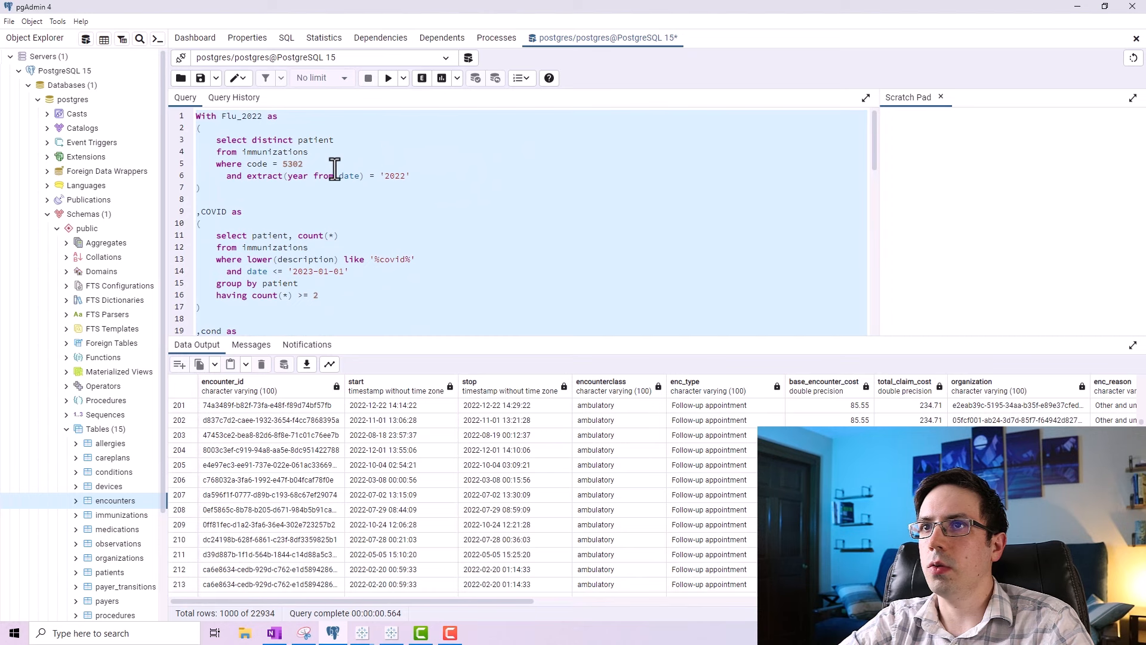
# Switch to the Tableau healthcare dashboard and filter Encounterclass by Ambulatory, followed by Emergency.
pyautogui.hotkey('alt', 'Tab')
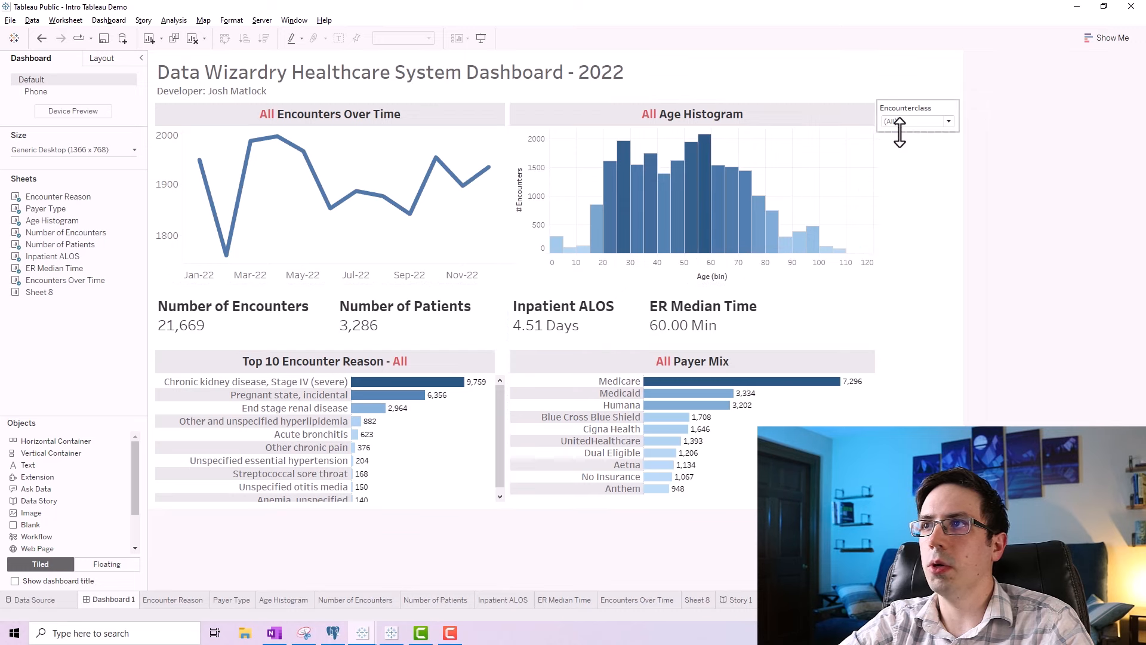
pyautogui.click(1026, 200)
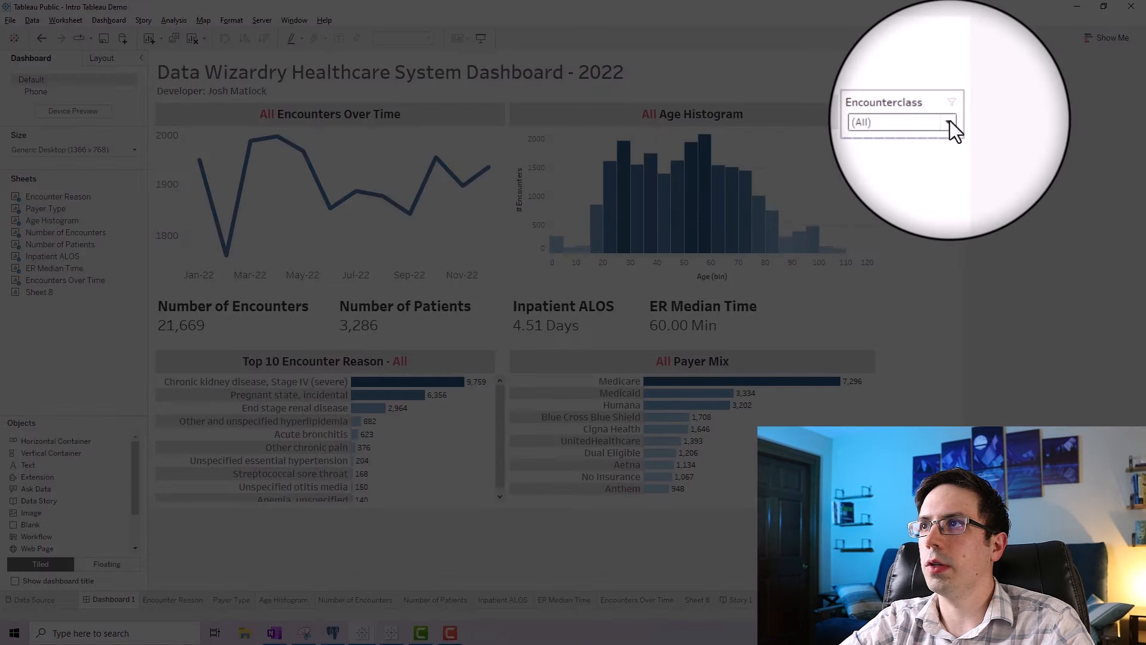
pyautogui.click(948, 121)
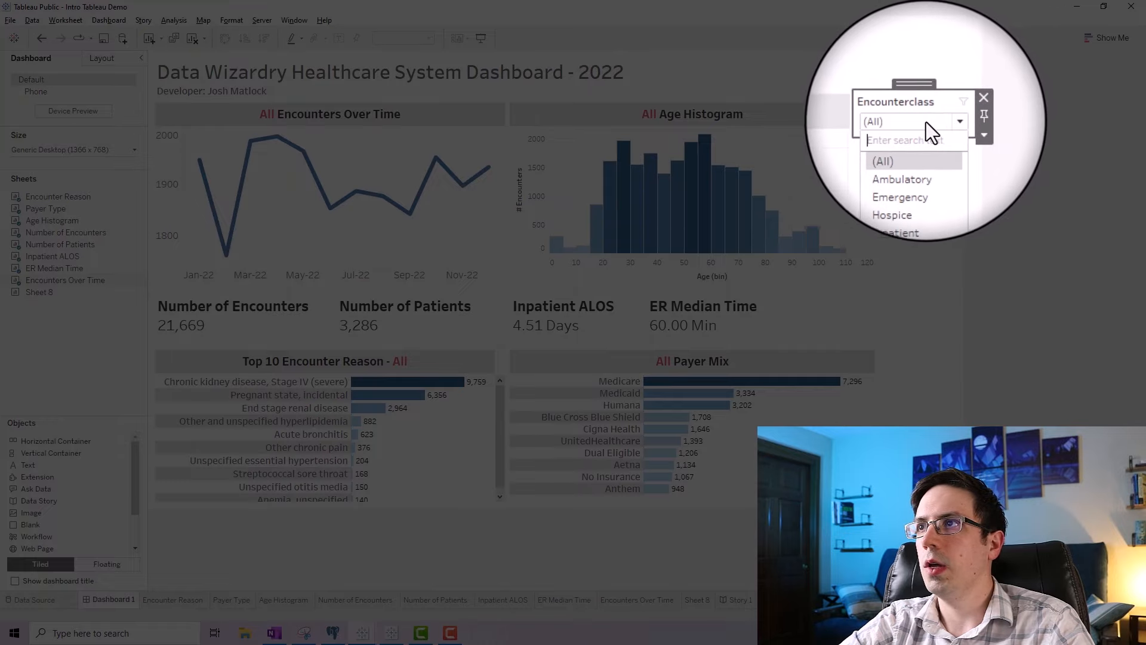
pyautogui.click(909, 158)
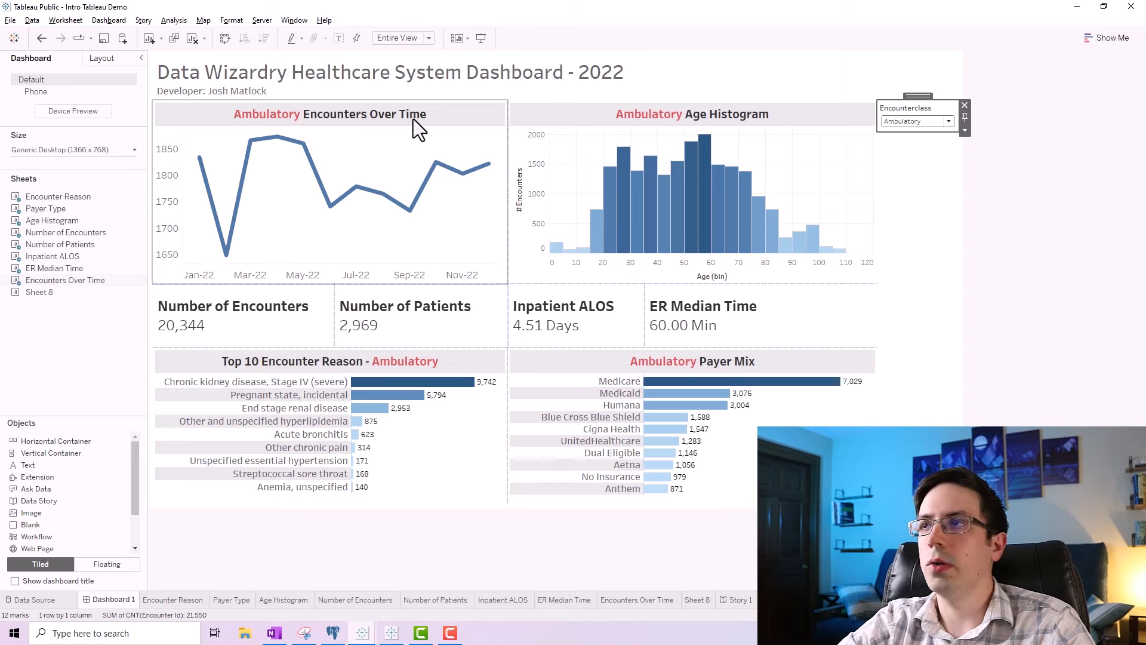
pyautogui.click(948, 121)
pyautogui.click(897, 177)
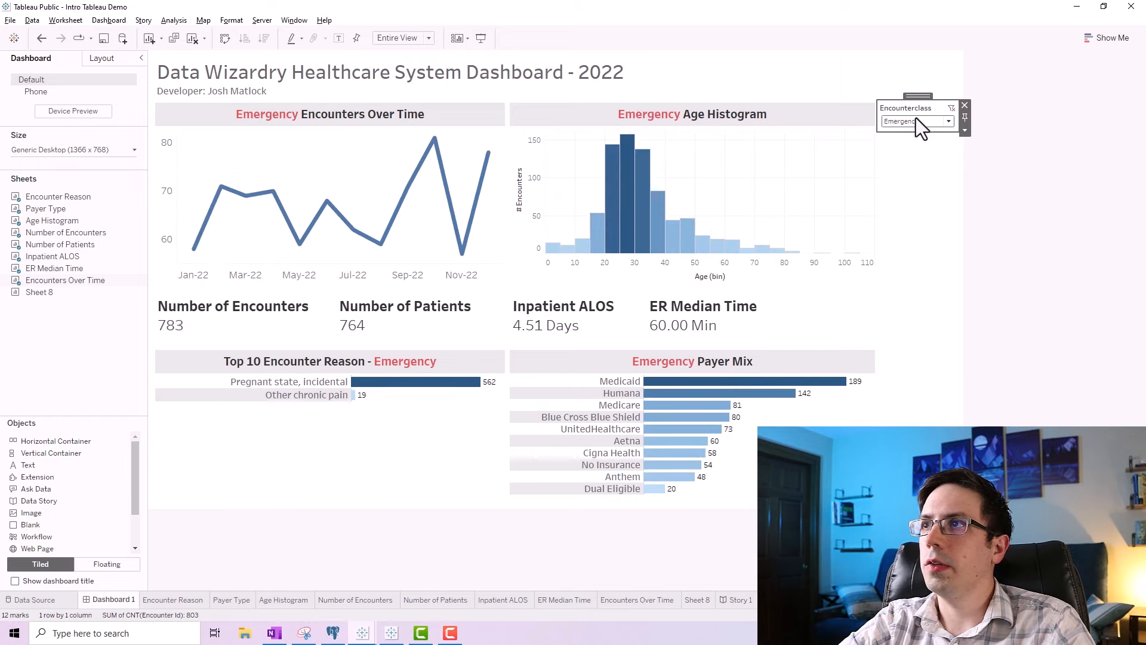
# View the dashboard with Encounterclass filtered by Hospice, Inpatient and Outpatient in turn.
pyautogui.click(915, 120)
pyautogui.click(911, 183)
pyautogui.click(917, 121)
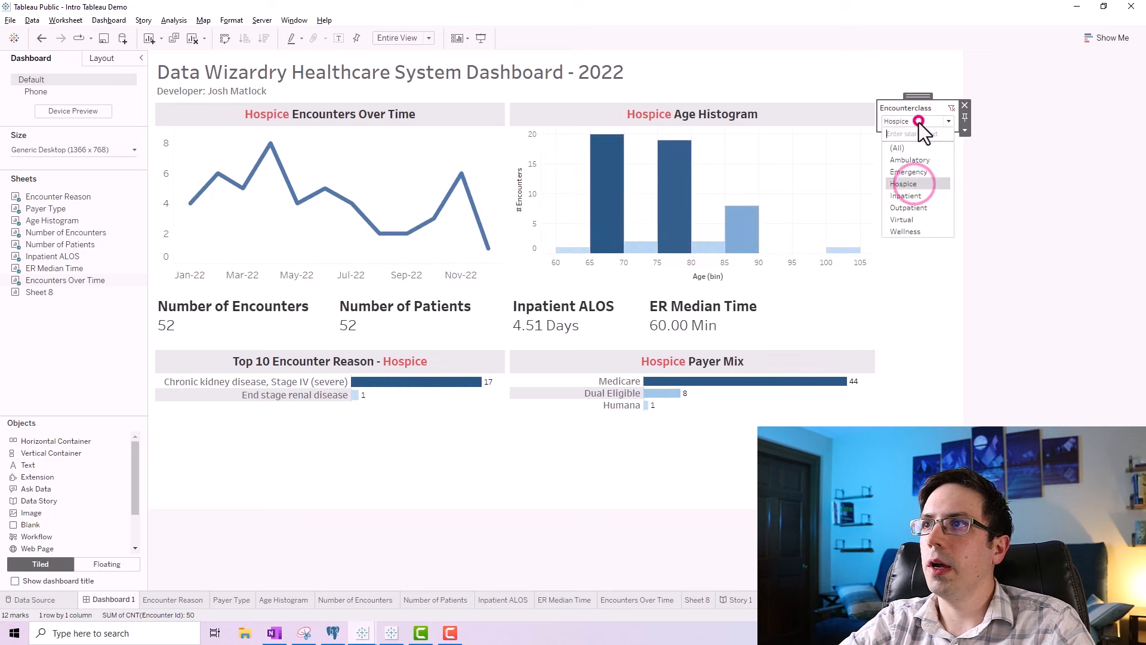
pyautogui.click(906, 195)
pyautogui.click(904, 122)
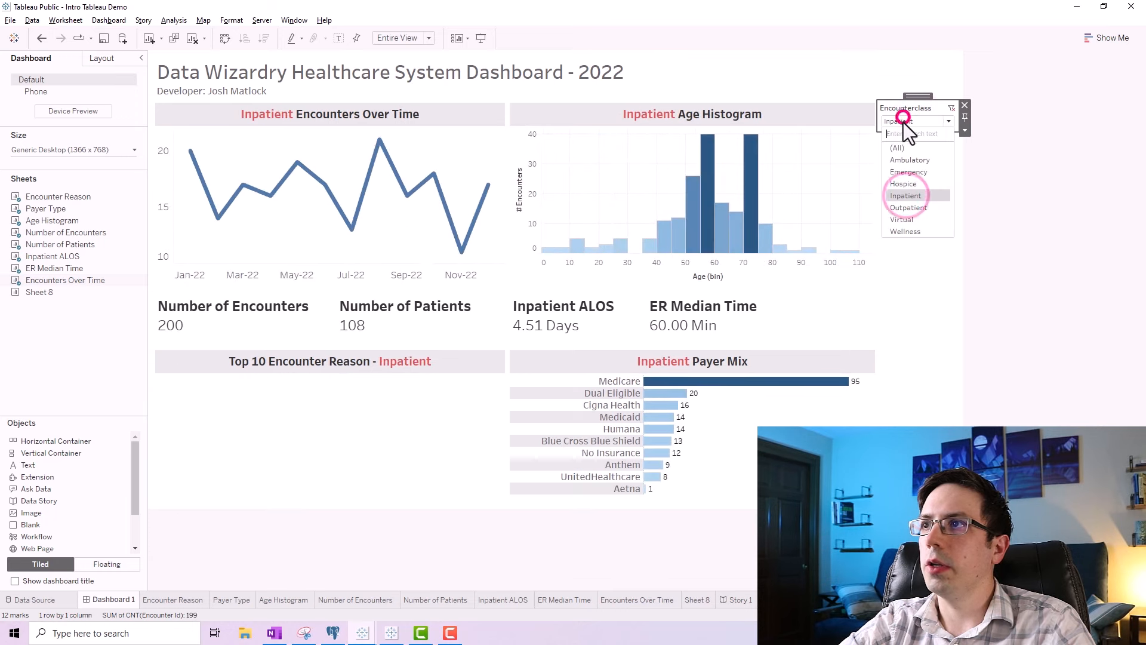
pyautogui.click(905, 208)
# View the dashboard for the Virtual and Wellness encounter classes, and reset the Encounterclass filter to (All).
pyautogui.click(912, 123)
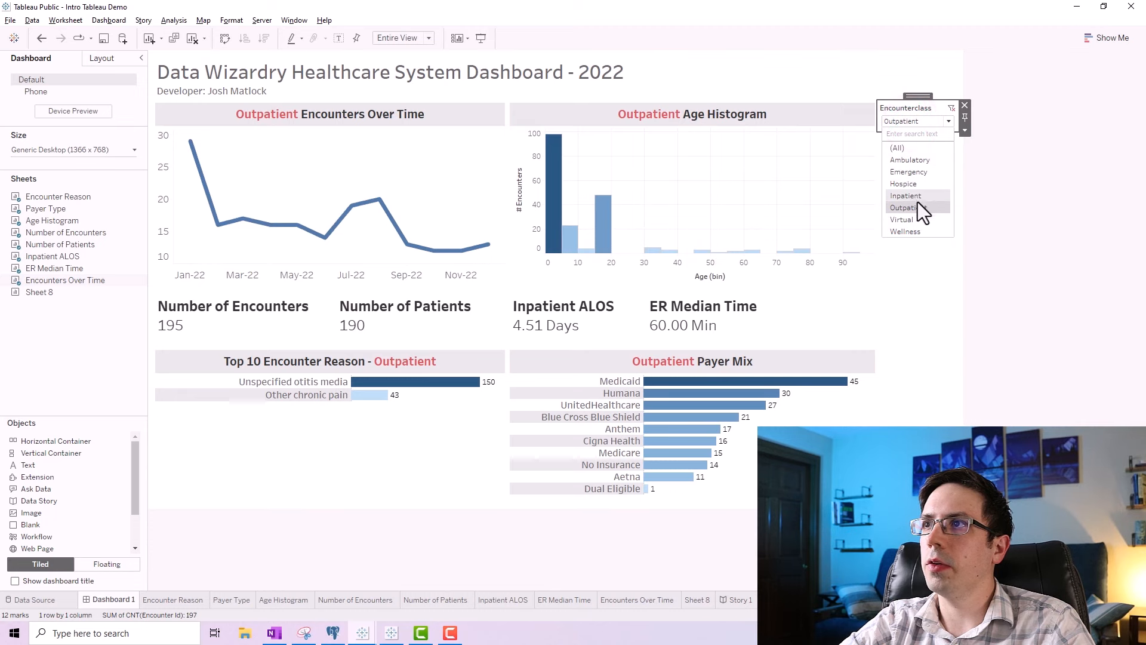
pyautogui.click(915, 220)
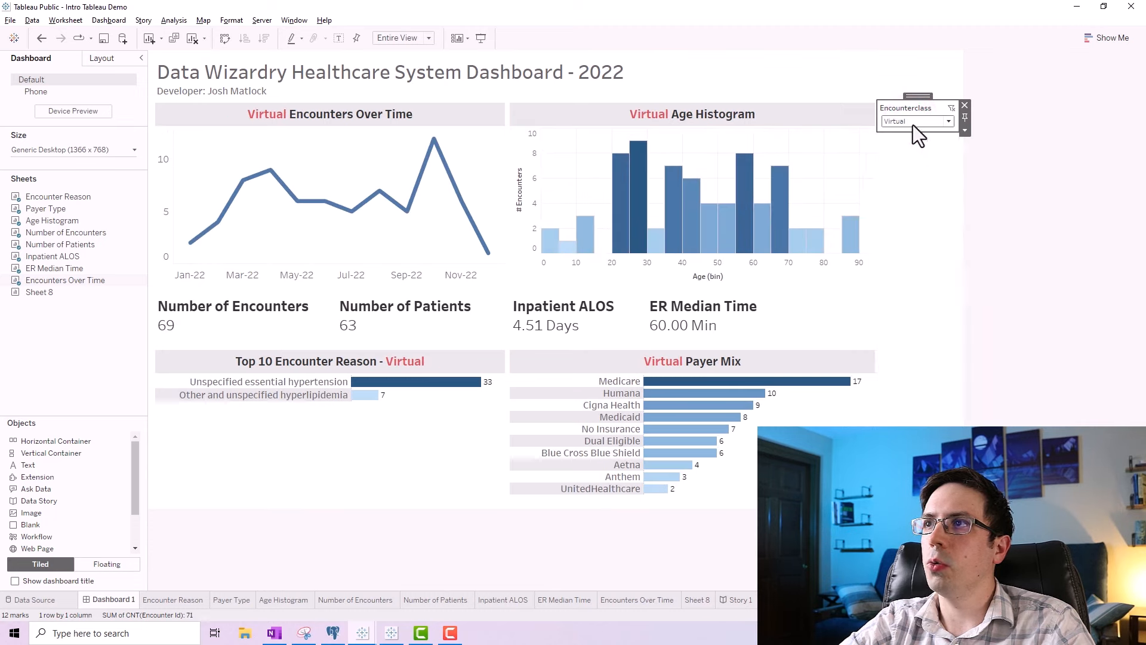
pyautogui.click(913, 124)
pyautogui.click(918, 231)
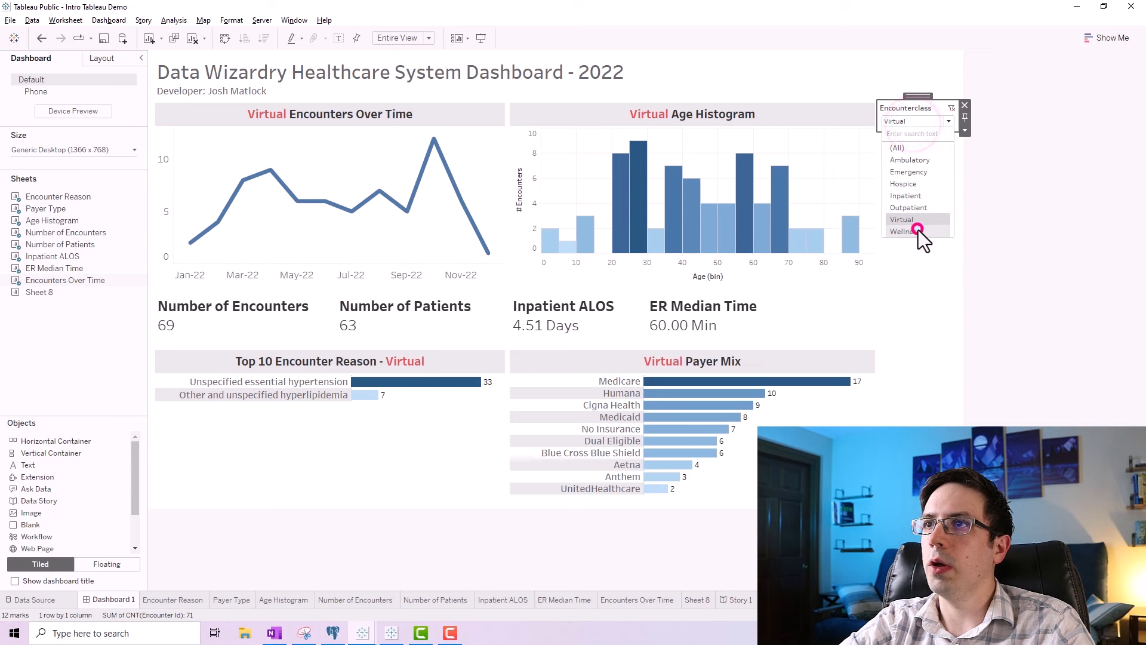
pyautogui.click(918, 123)
pyautogui.click(909, 147)
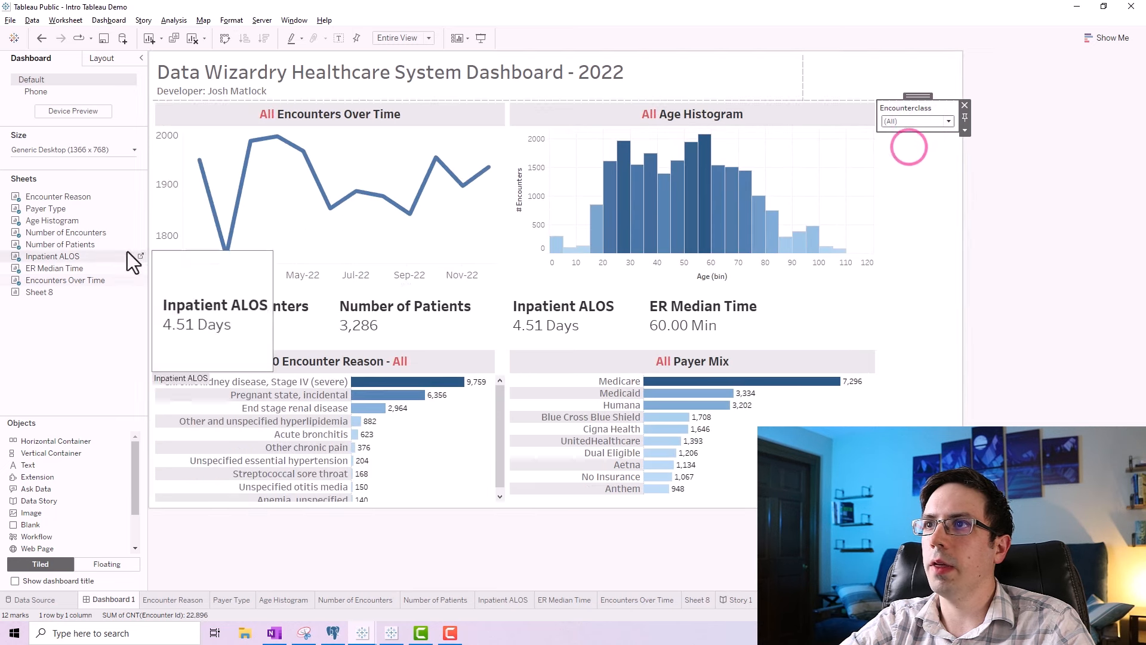
# Review the available Encounterclass filter options and close the list with (All) still selected.
pyautogui.click(934, 124)
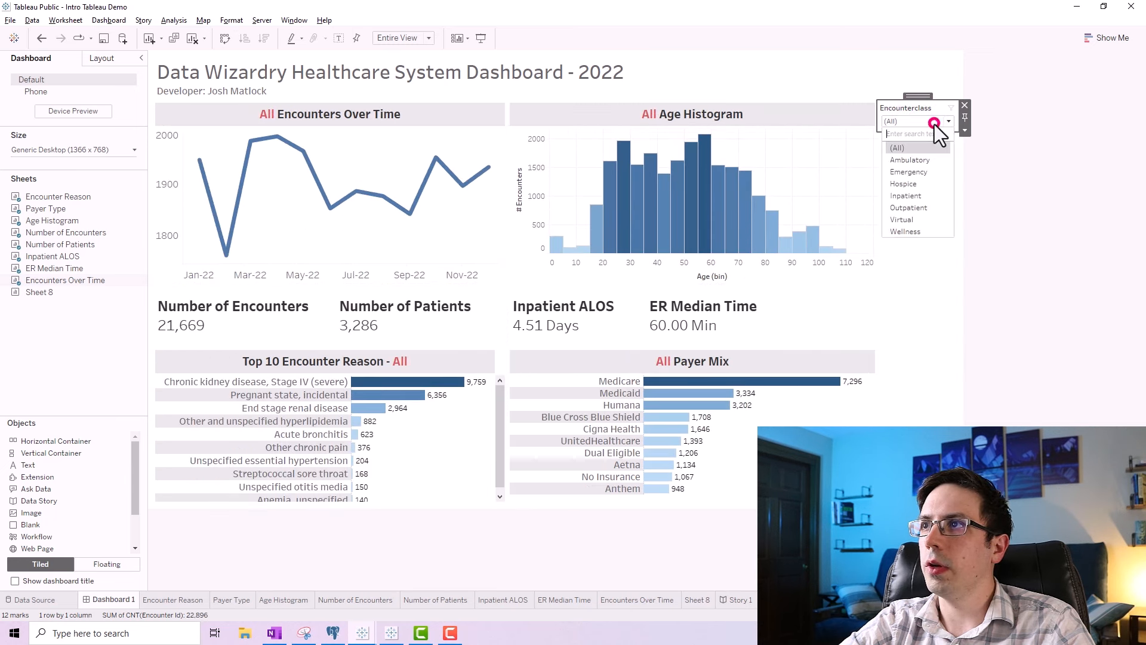
pyautogui.click(915, 123)
pyautogui.click(1054, 214)
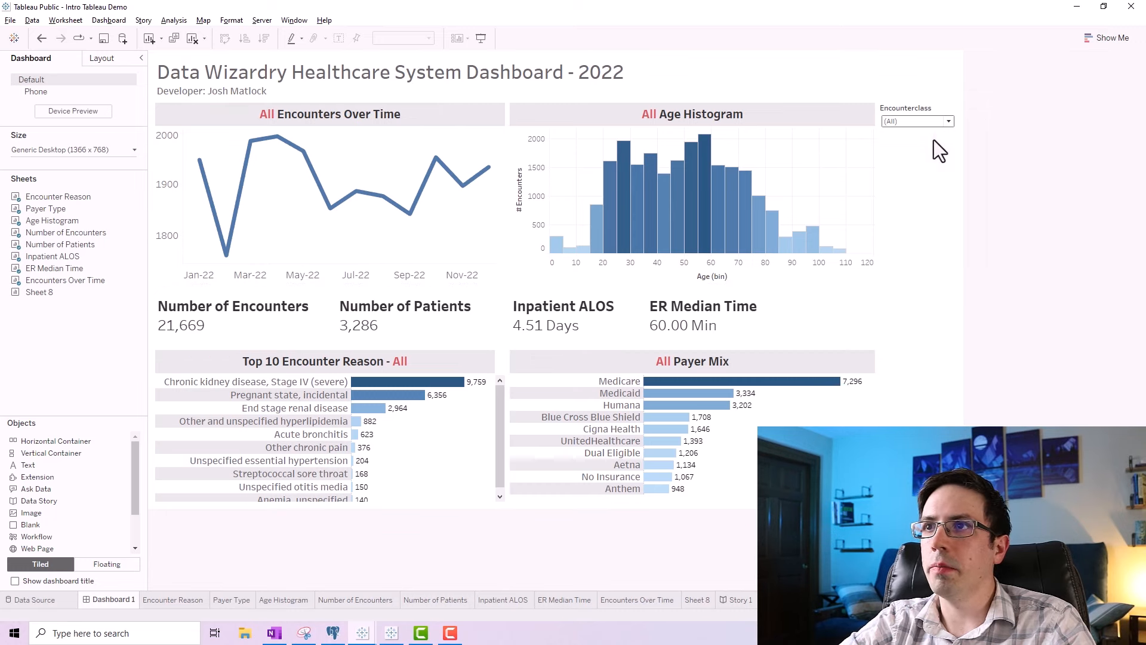
pyautogui.click(1083, 253)
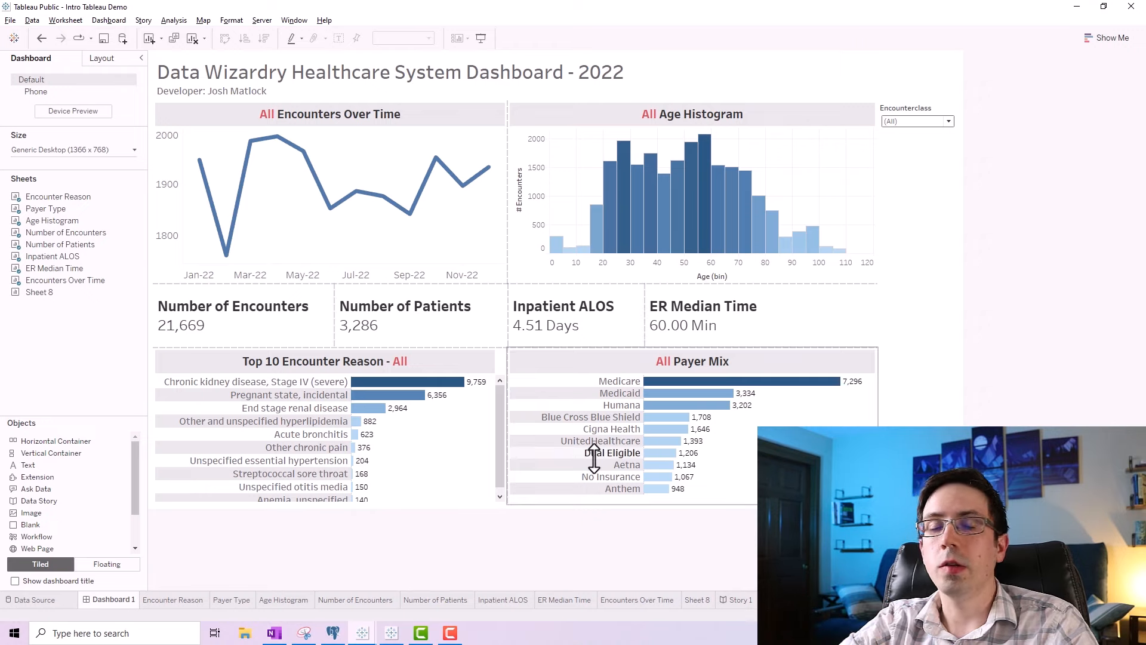
# Switch to pgAdmin and mark result rows 204 to 209 from encounter_id through enc_type.
pyautogui.click(334, 633)
pyautogui.moveTo(242, 453); pyautogui.dragTo(770, 513)
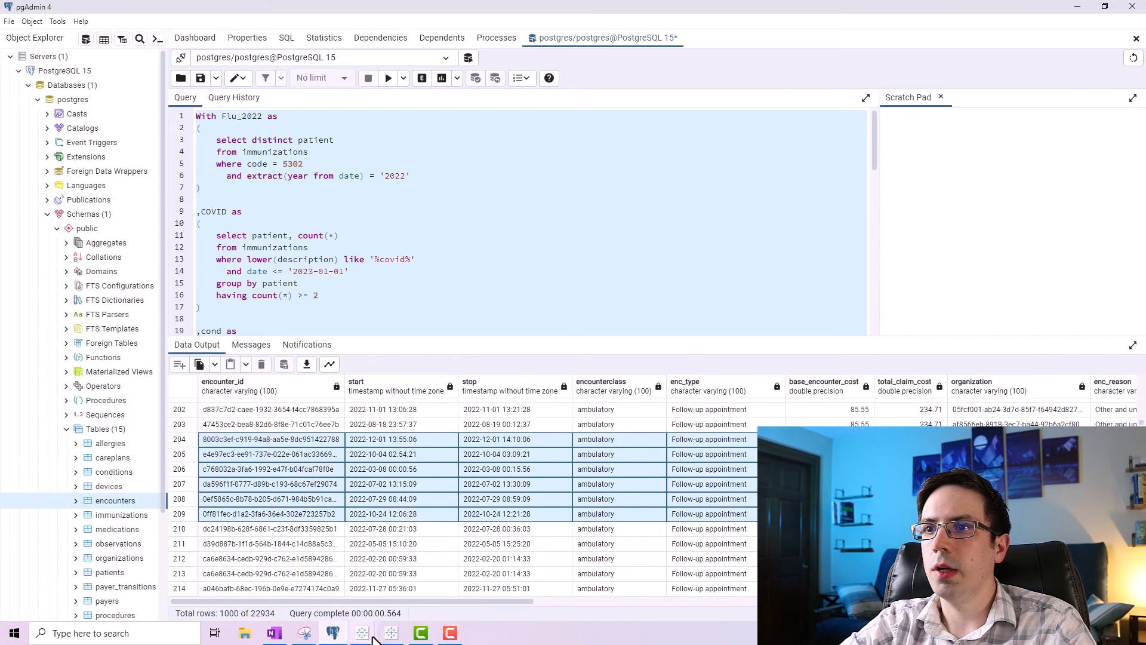
# Switch to the blank Tableau Public workbook Book4 and connect it to the text file DW Tableau Intro Tutorial.csv from Downloads.
pyautogui.moveTo(363, 633)
pyautogui.click(322, 588)
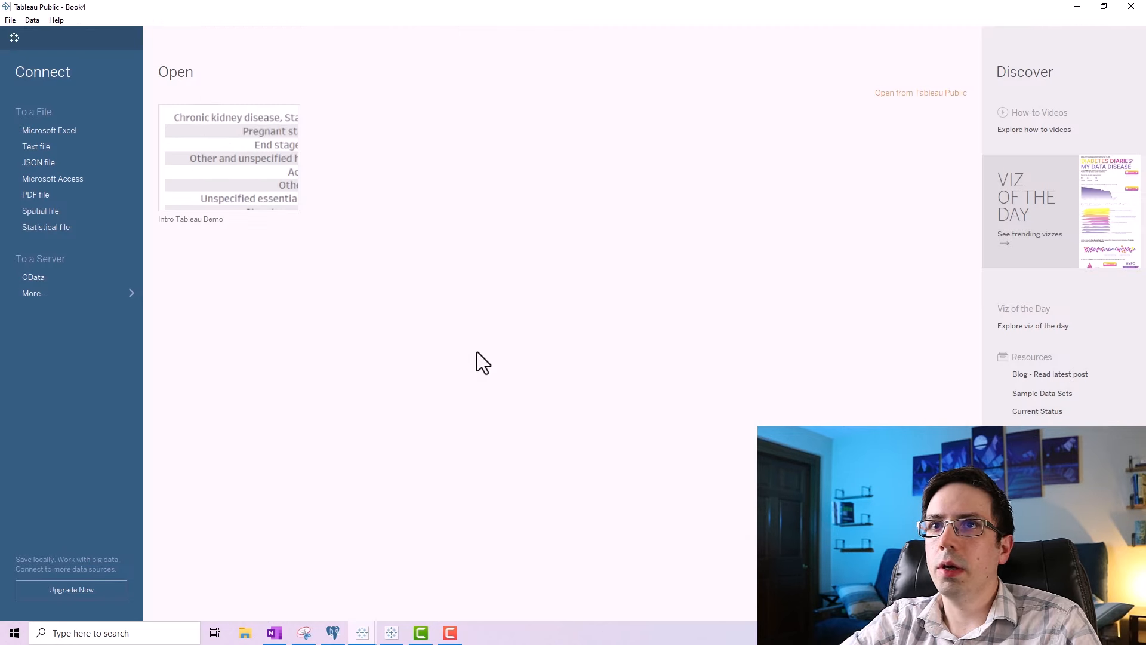
pyautogui.click(67, 147)
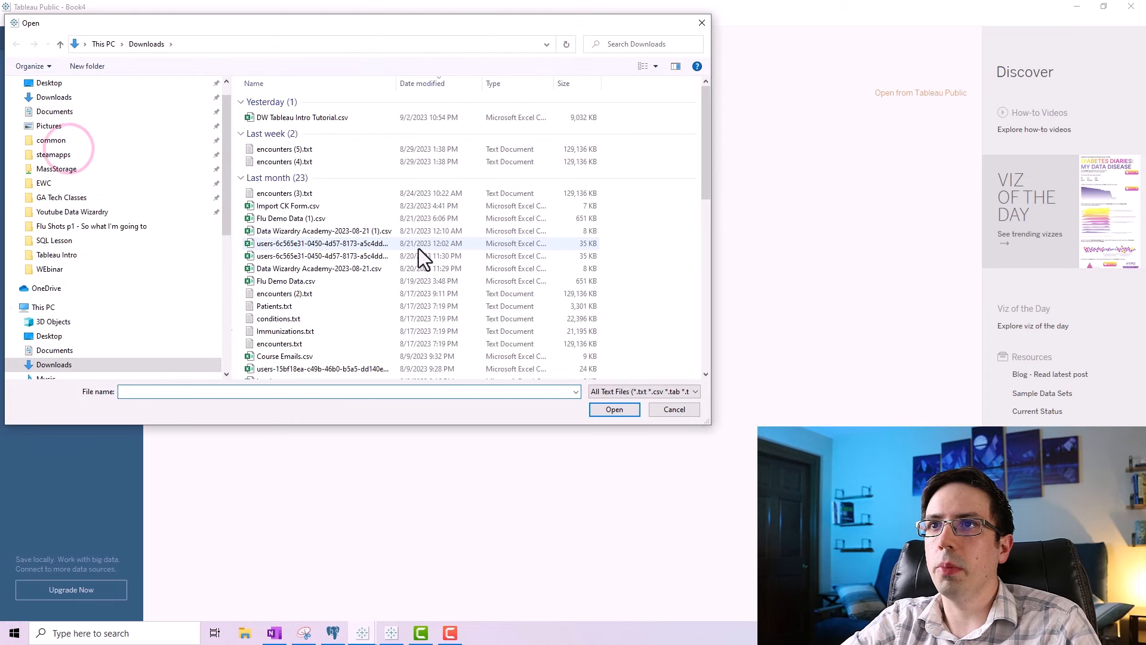
pyautogui.click(287, 117)
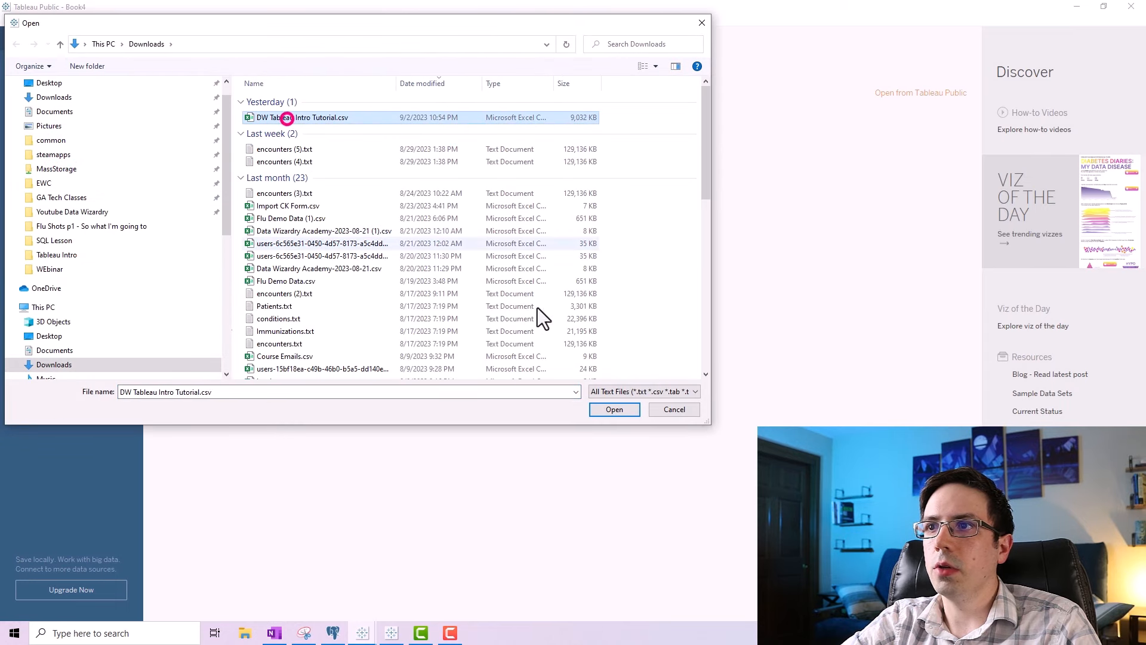
pyautogui.click(614, 410)
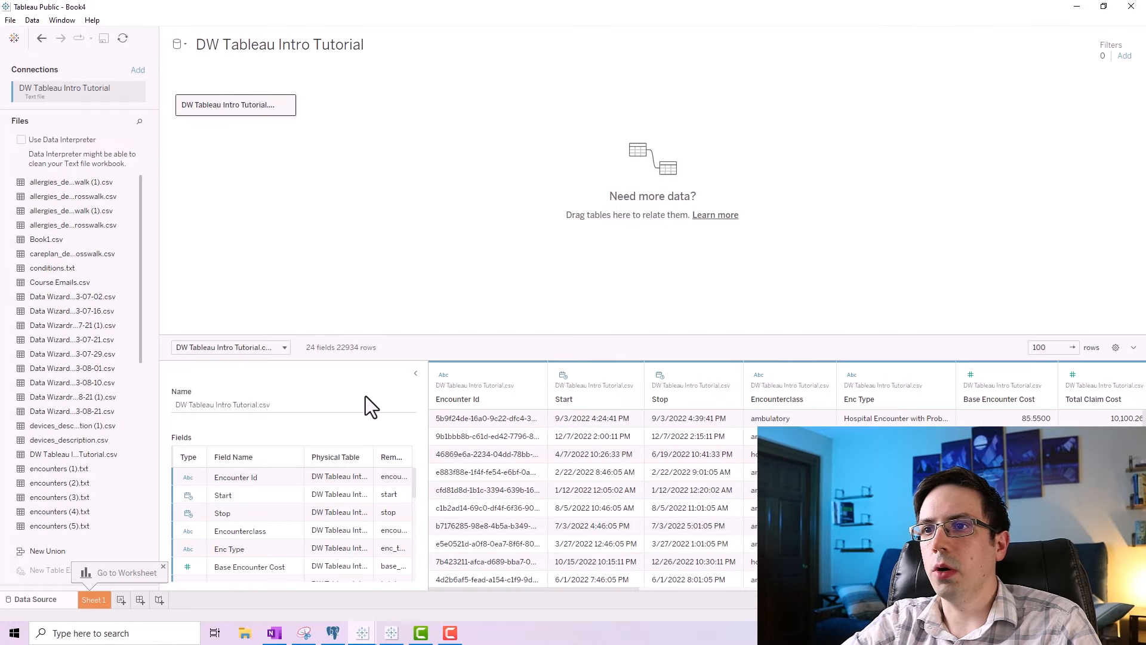
# Switch to pgAdmin and look through the SQL query behind the dataset, returning to its first line.
pyautogui.click(333, 632)
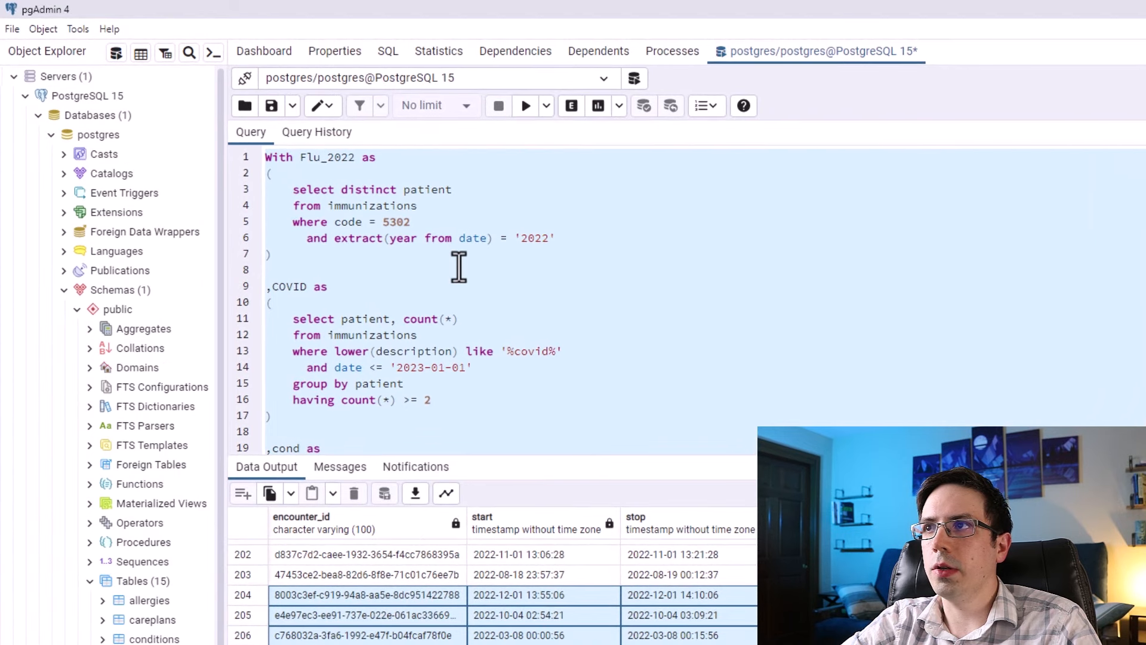
pyautogui.scroll(-14, 462, 273)
pyautogui.scroll(14, 461, 288)
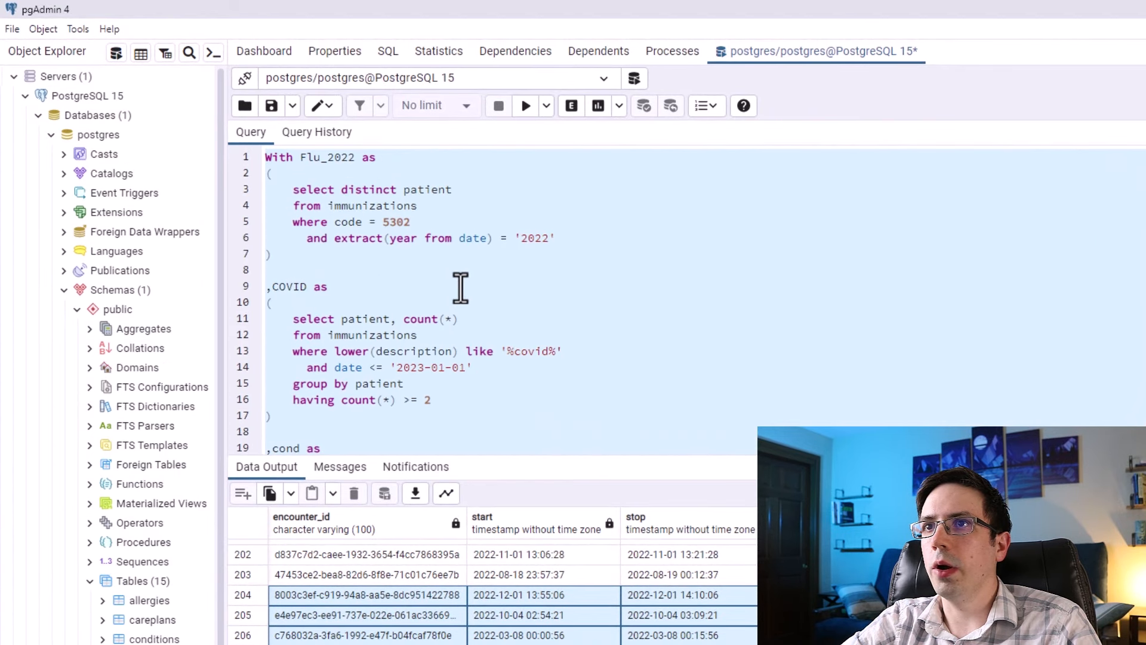
# Look through the SQL query's Flu_2022, COVID and cond sections and the main select, and select the entire query.
pyautogui.scroll(-5, 407, 260)
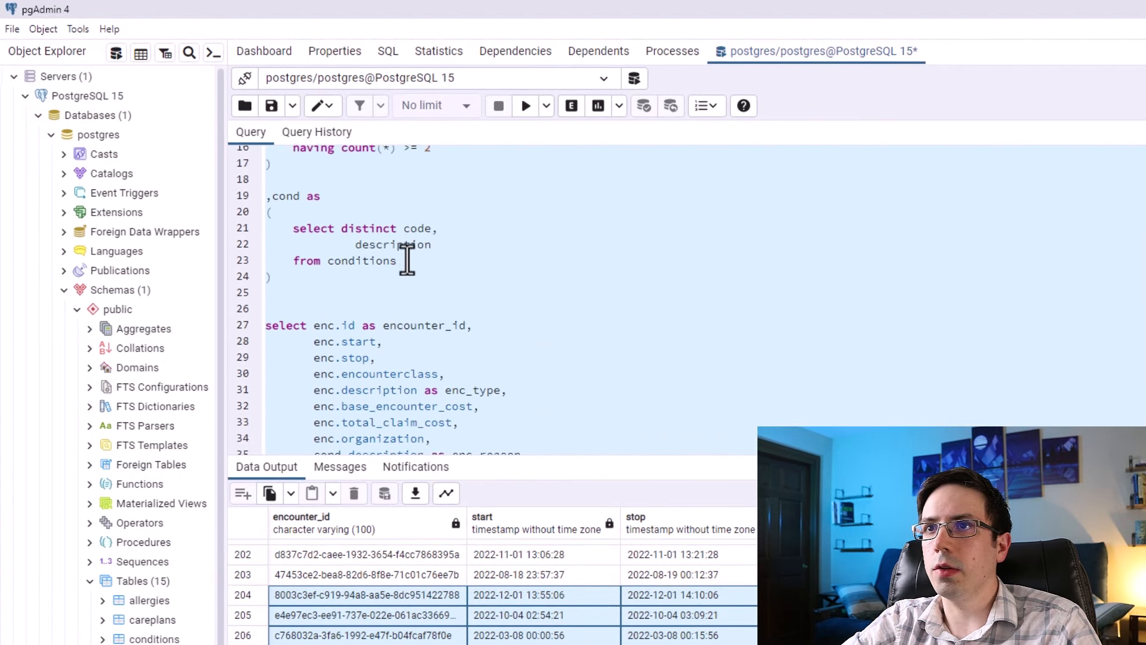
pyautogui.scroll(-5, 407, 260)
pyautogui.scroll(-2, 408, 260)
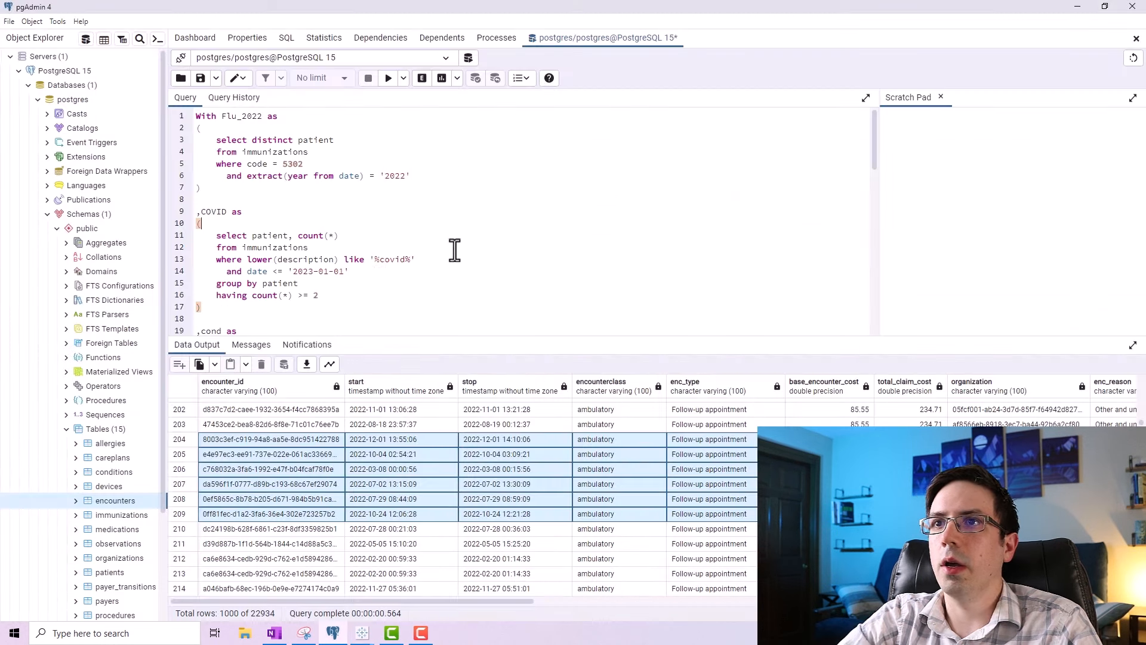
pyautogui.click(372, 277)
pyautogui.hotkey('ctrl', 'a')
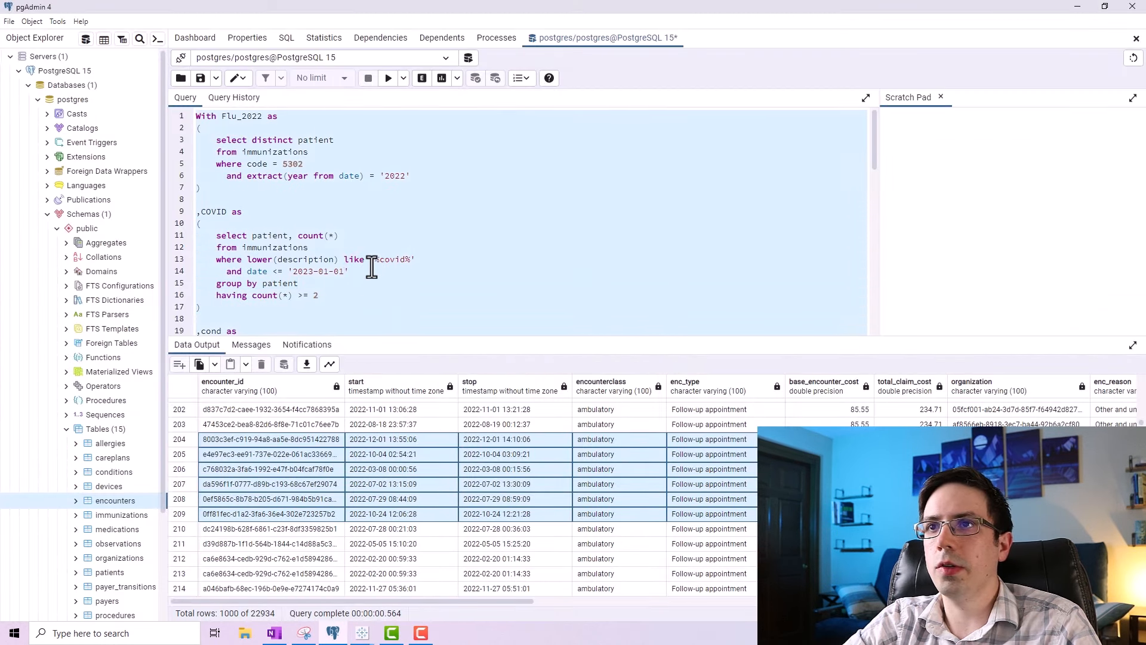
pyautogui.scroll(-6, 371, 263)
pyautogui.scroll(6, 371, 257)
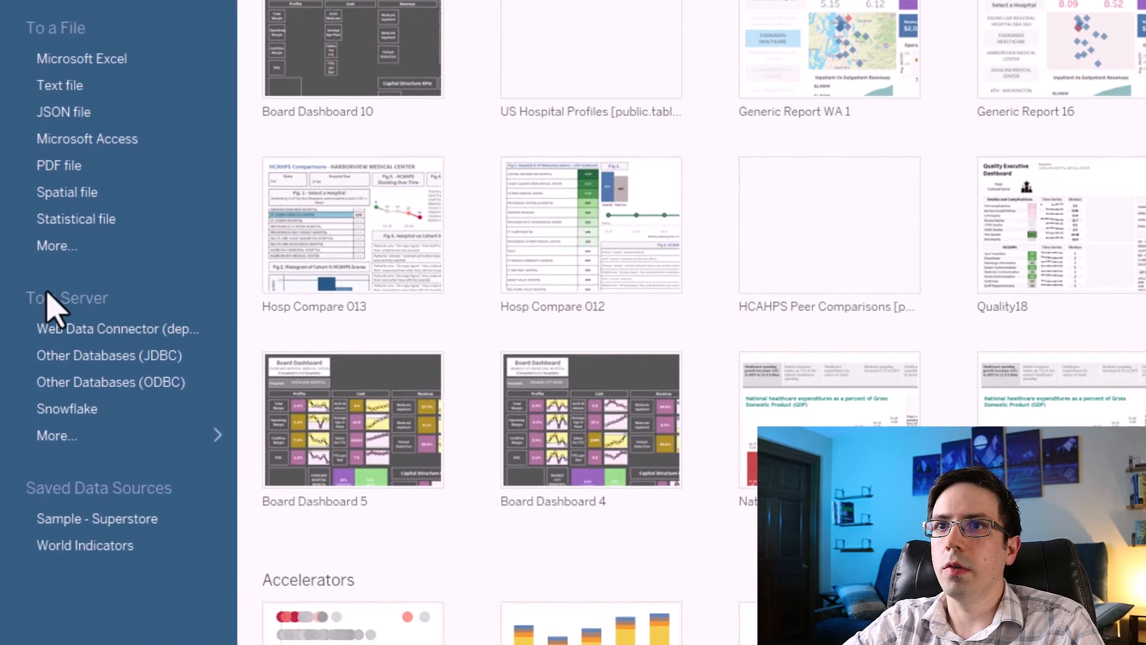
# Switch to Tableau's start page, open the PostgreSQL server connection and look over its server, port, database, username and password fields.
pyautogui.click(84, 433)
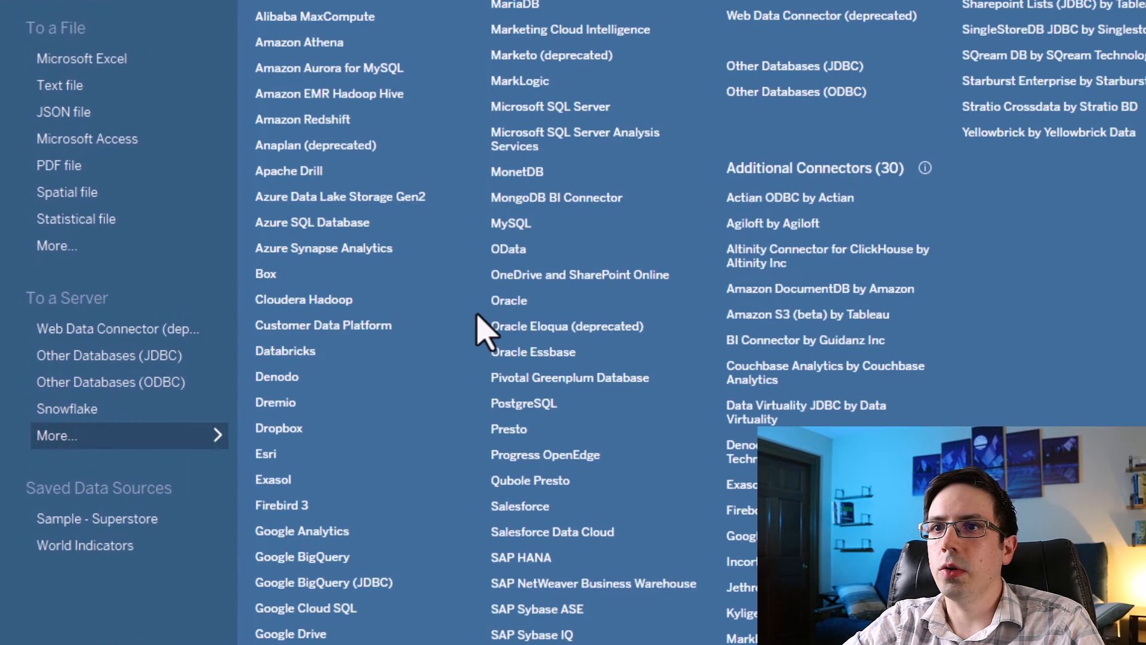
pyautogui.click(528, 403)
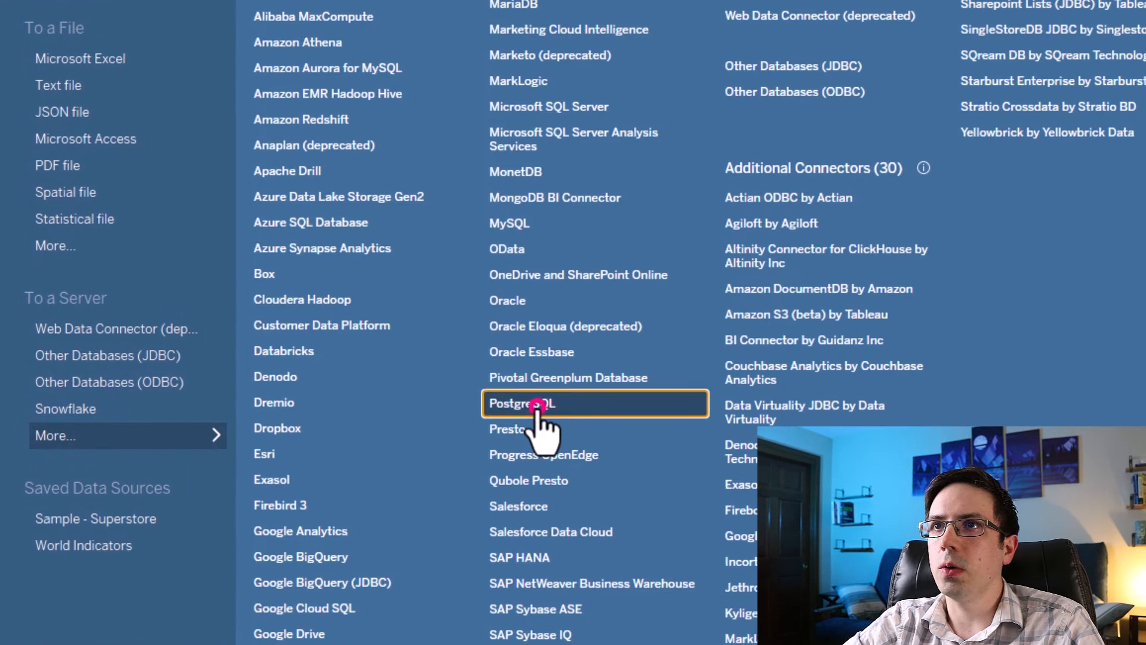
pyautogui.click(494, 245)
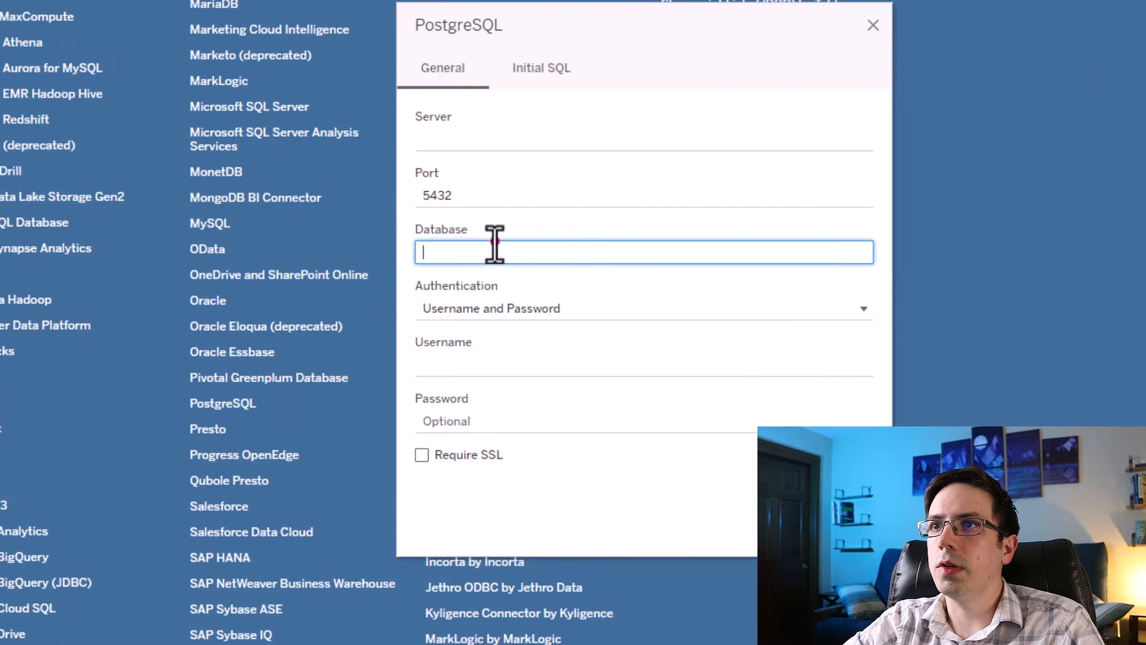
pyautogui.click(464, 194)
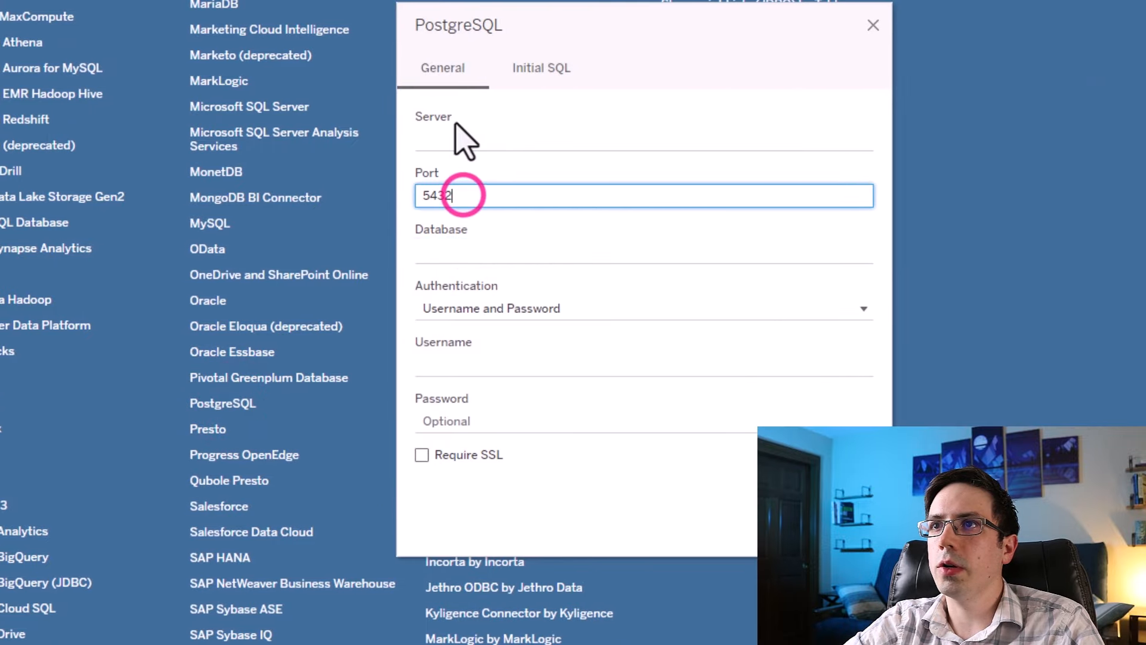
pyautogui.click(459, 136)
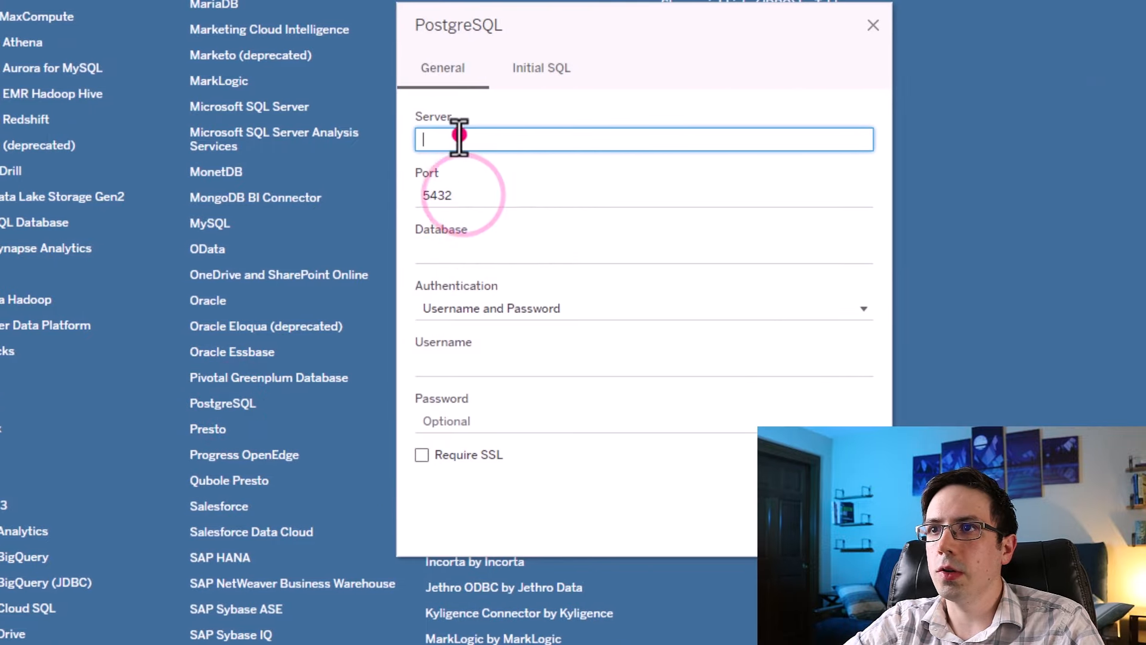
pyautogui.click(452, 358)
pyautogui.click(484, 411)
# Paste the full query as the PostgreSQL connection's initial SQL, look through it and recheck the general connection settings.
pyautogui.click(543, 71)
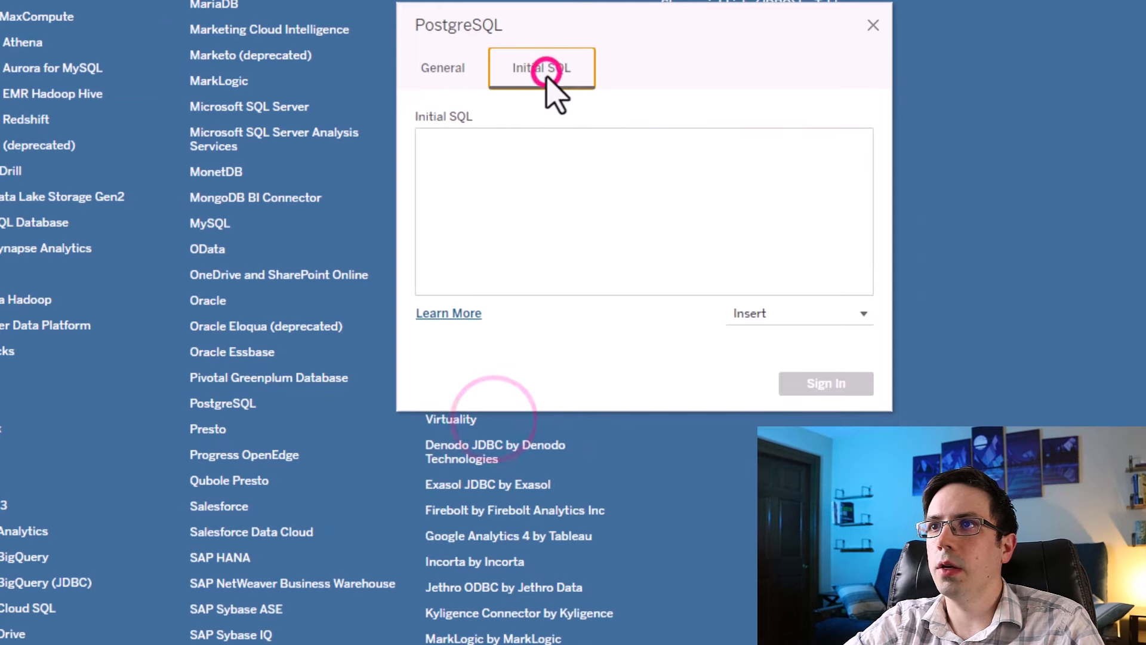
pyautogui.click(518, 235)
pyautogui.hotkey('ctrl', 'v')
pyautogui.scroll(20, 546, 257)
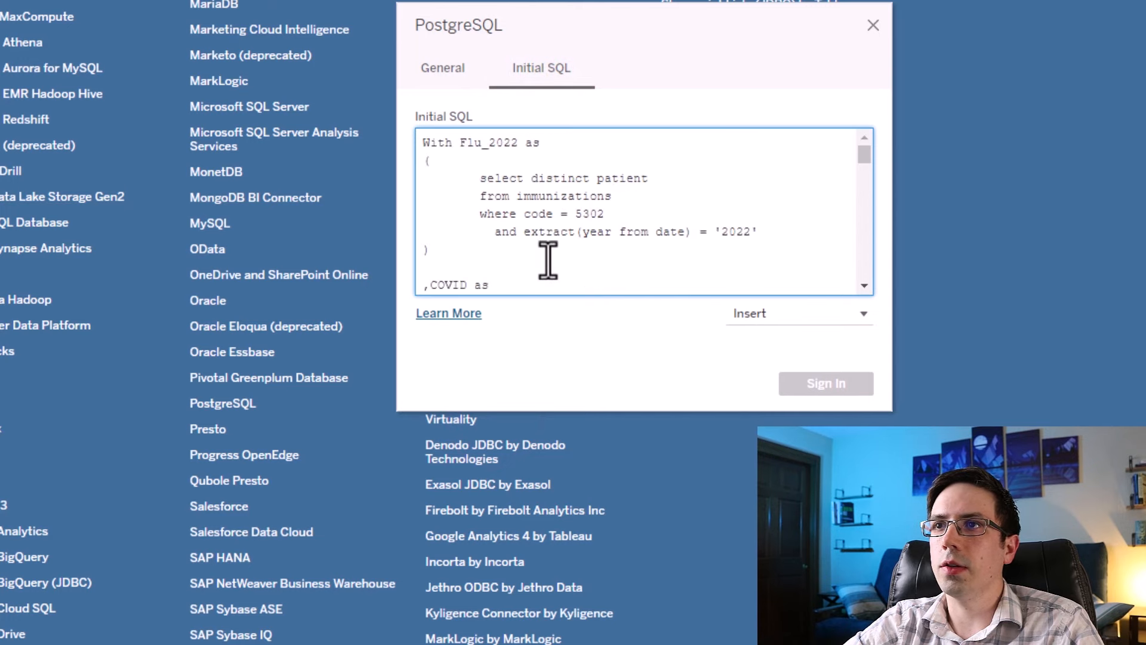
pyautogui.scroll(-5, 545, 257)
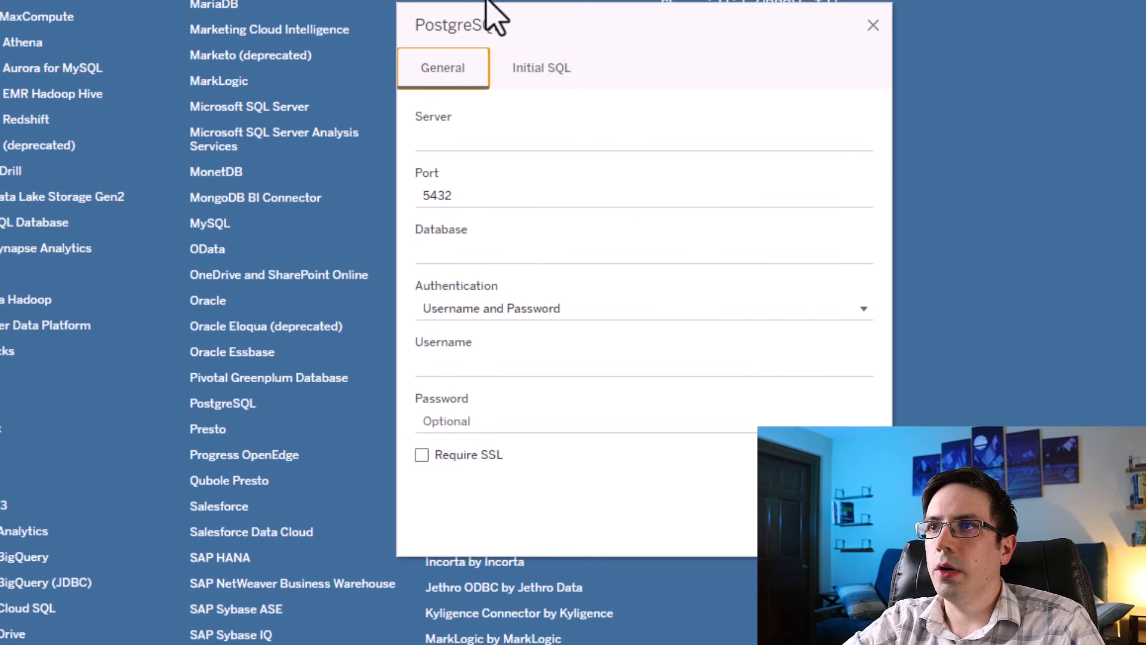
pyautogui.click(521, 68)
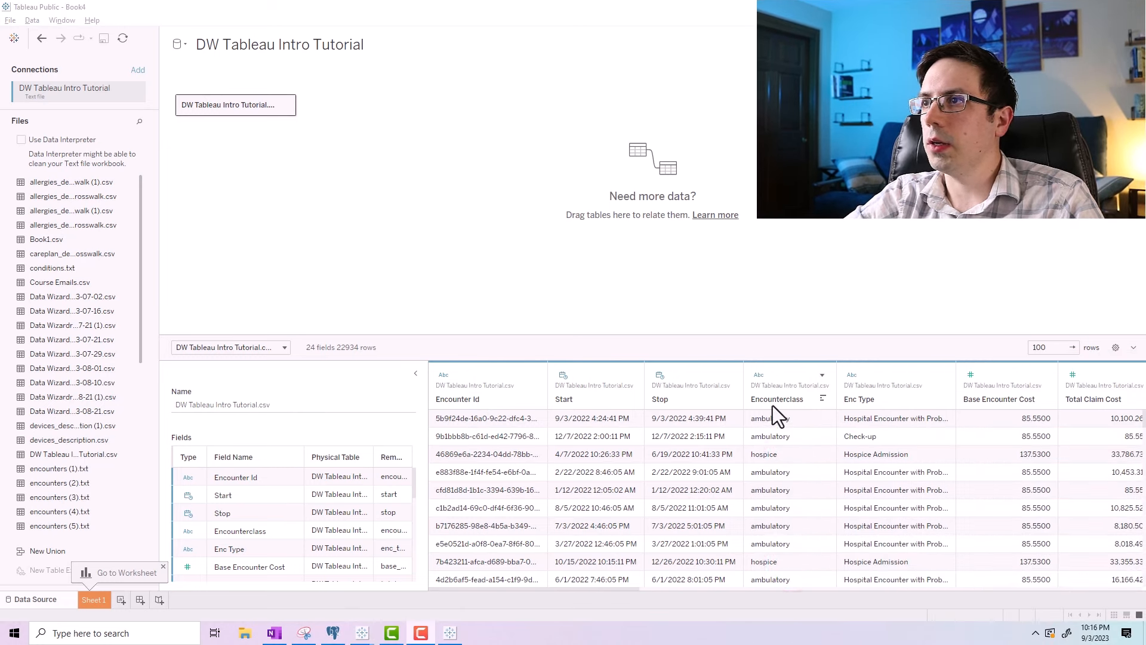
# Look across the CSV data source preview from Encounter Id to Org State and back, and open Sheet 1.
pyautogui.click(870, 471)
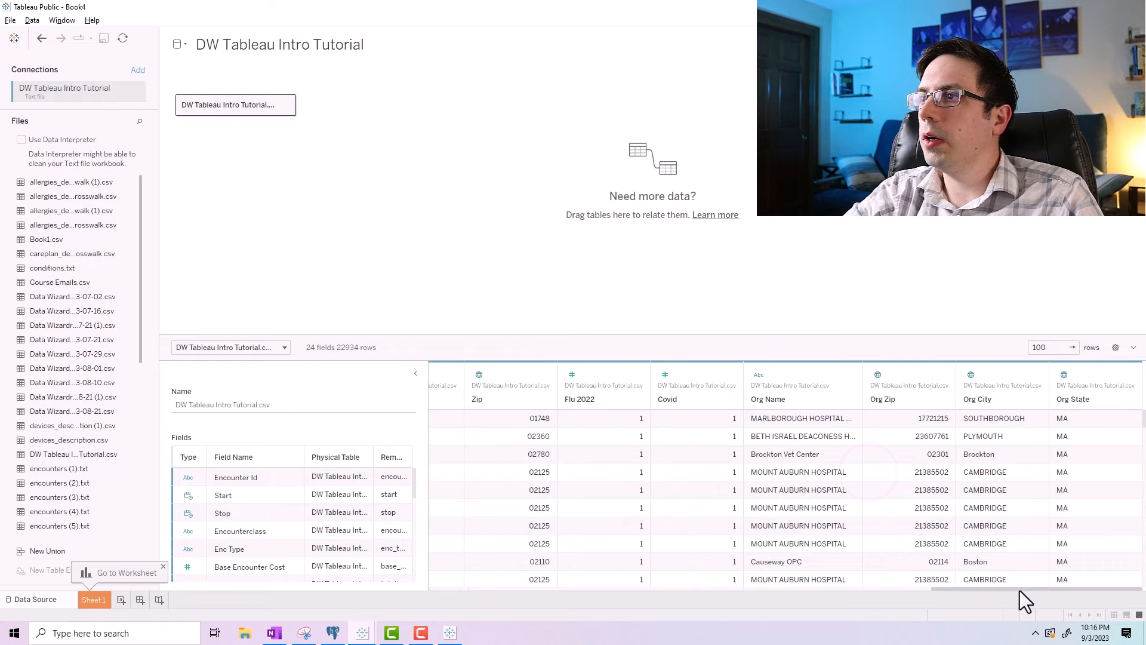
pyautogui.moveTo(1019, 589); pyautogui.dragTo(526, 579)
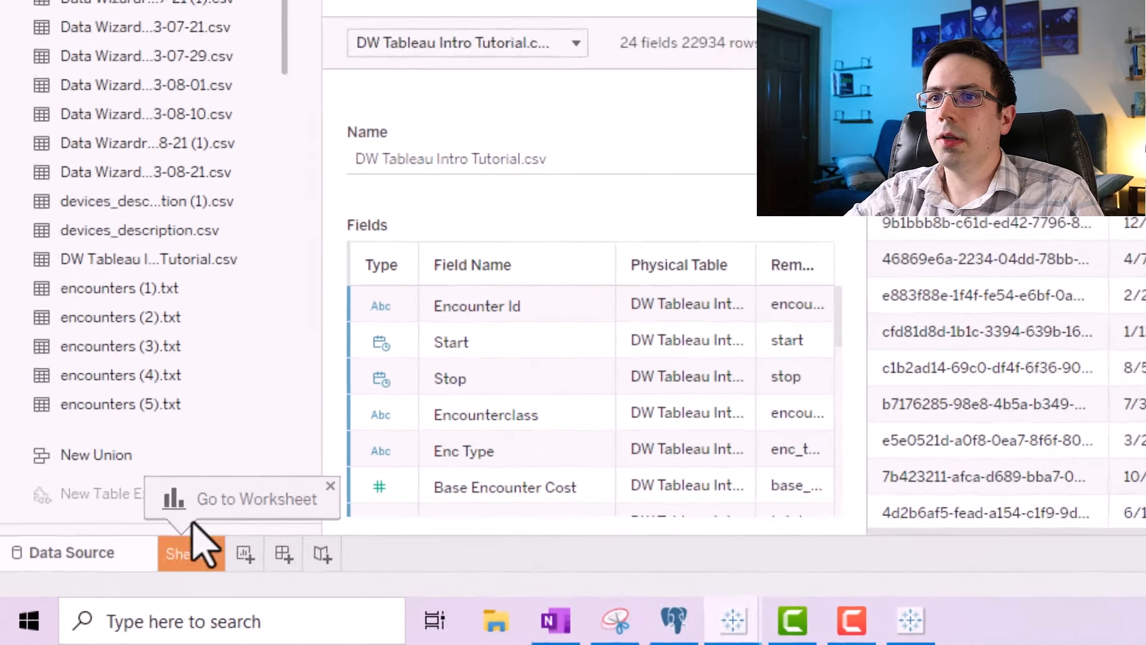
pyautogui.click(230, 544)
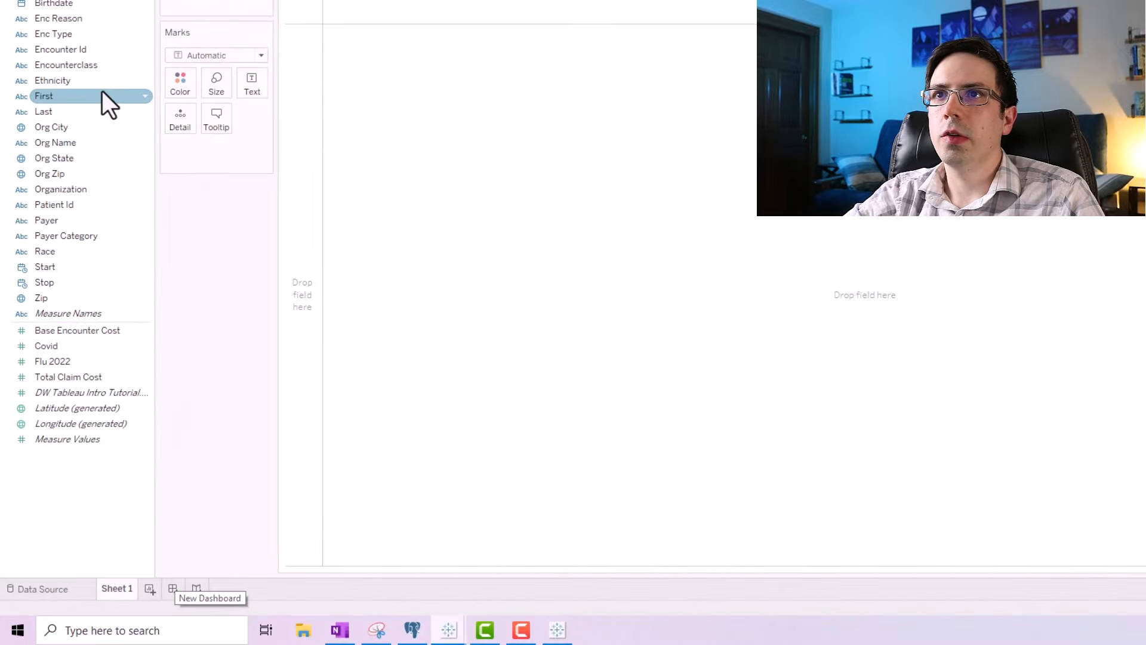
# Replace the title of Sheet 1 with "Test 1".
pyautogui.doubleClick(261, 107)
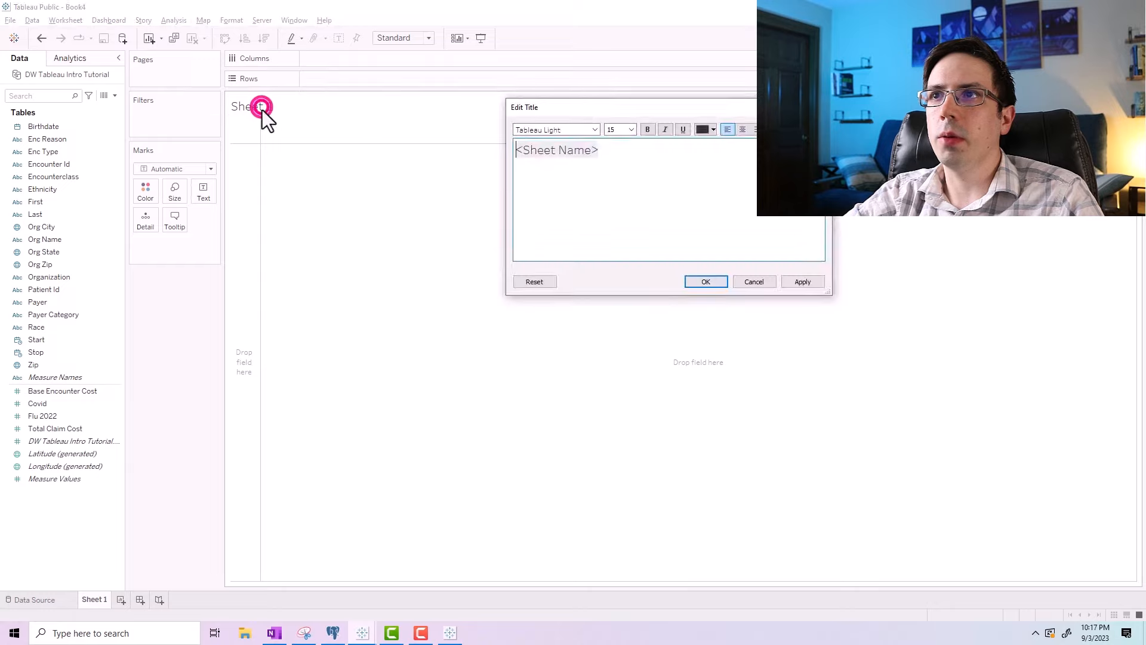
pyautogui.tripleClick(632, 148)
pyautogui.write('Test 1')
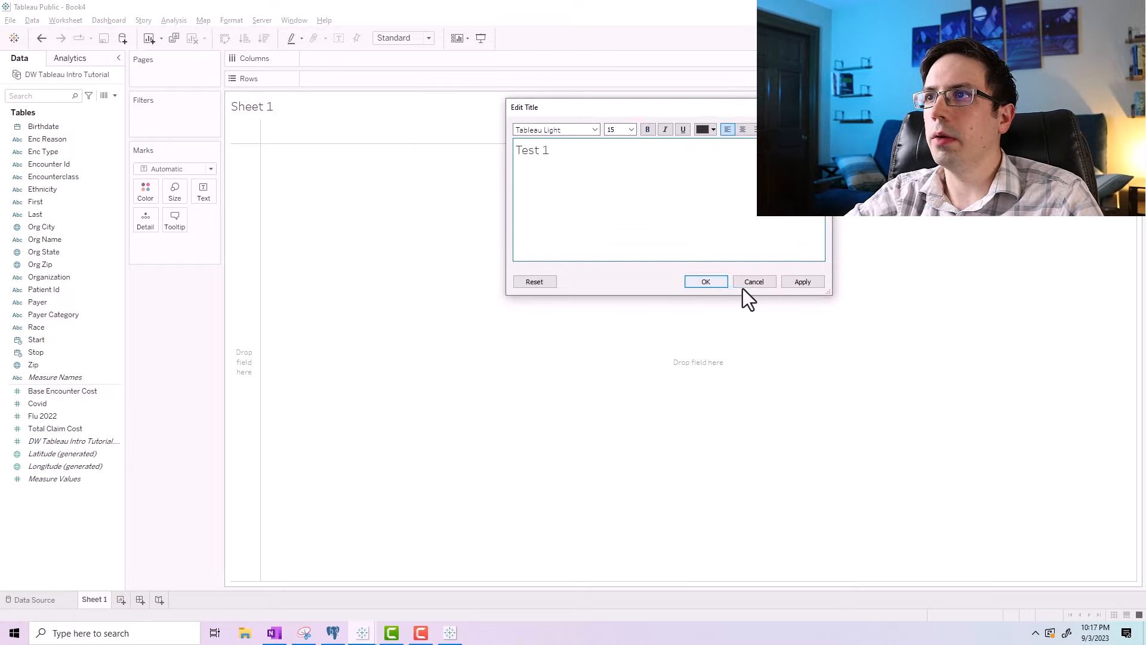
pyautogui.click(804, 282)
pyautogui.click(706, 282)
# Add a second worksheet and replace its title with "Test 2".
pyautogui.click(121, 600)
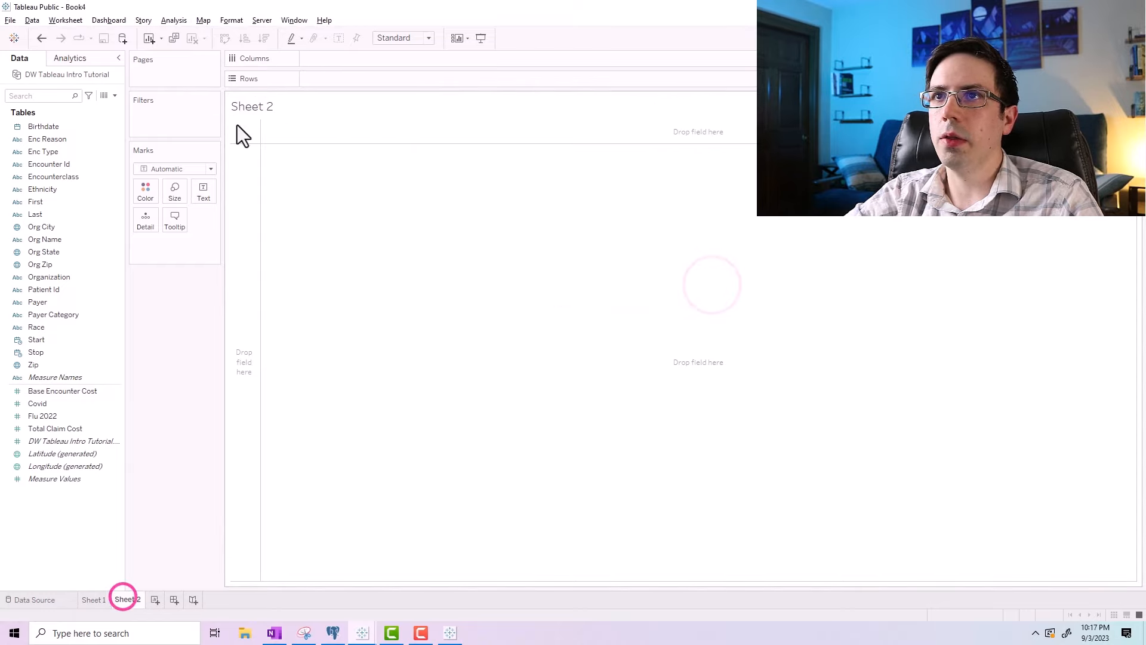
pyautogui.doubleClick(240, 115)
pyautogui.tripleClick(597, 158)
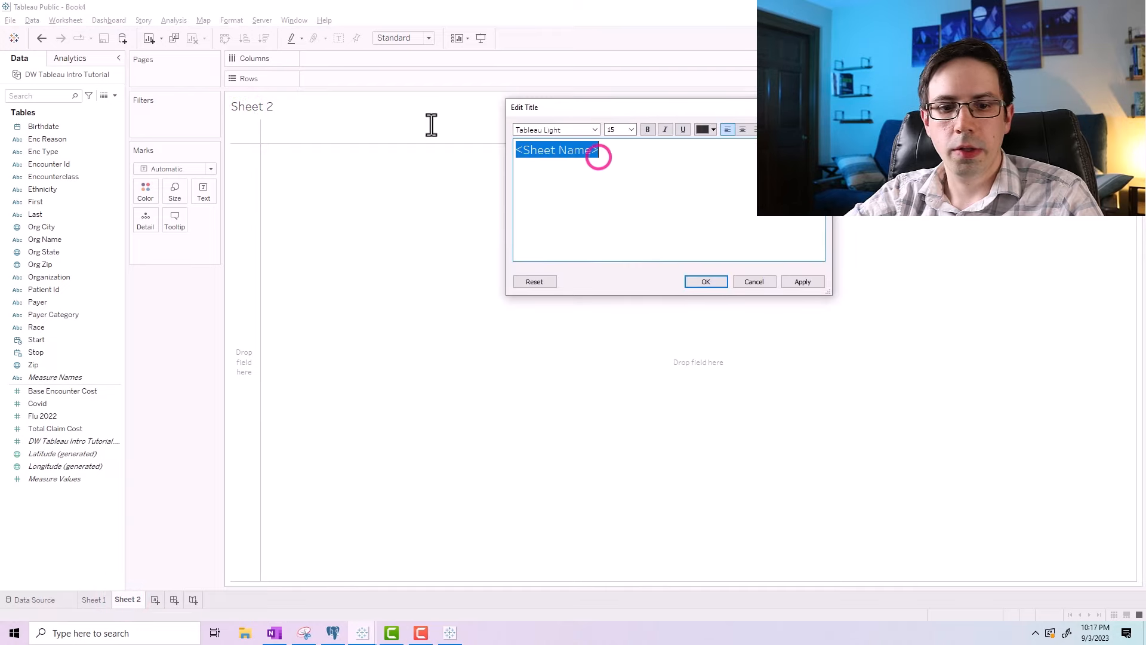
pyautogui.write('Test 2')
pyautogui.click(804, 282)
pyautogui.click(706, 282)
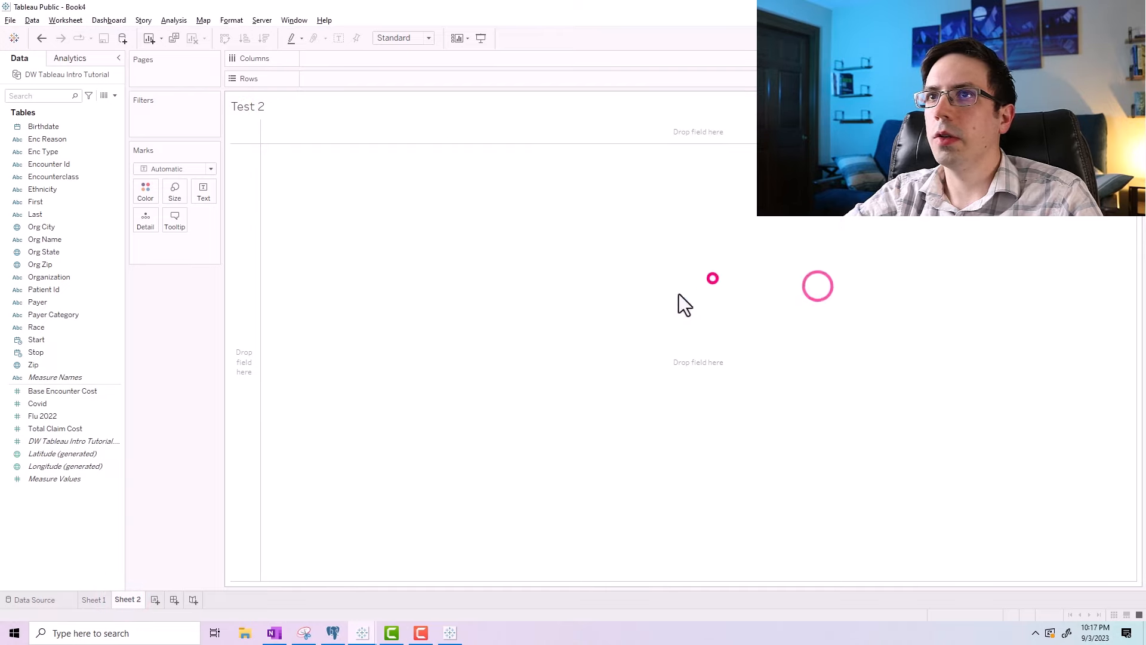
# Create a new dashboard and place Sheet 1 on it with Sheet 2 below.
pyautogui.click(174, 600)
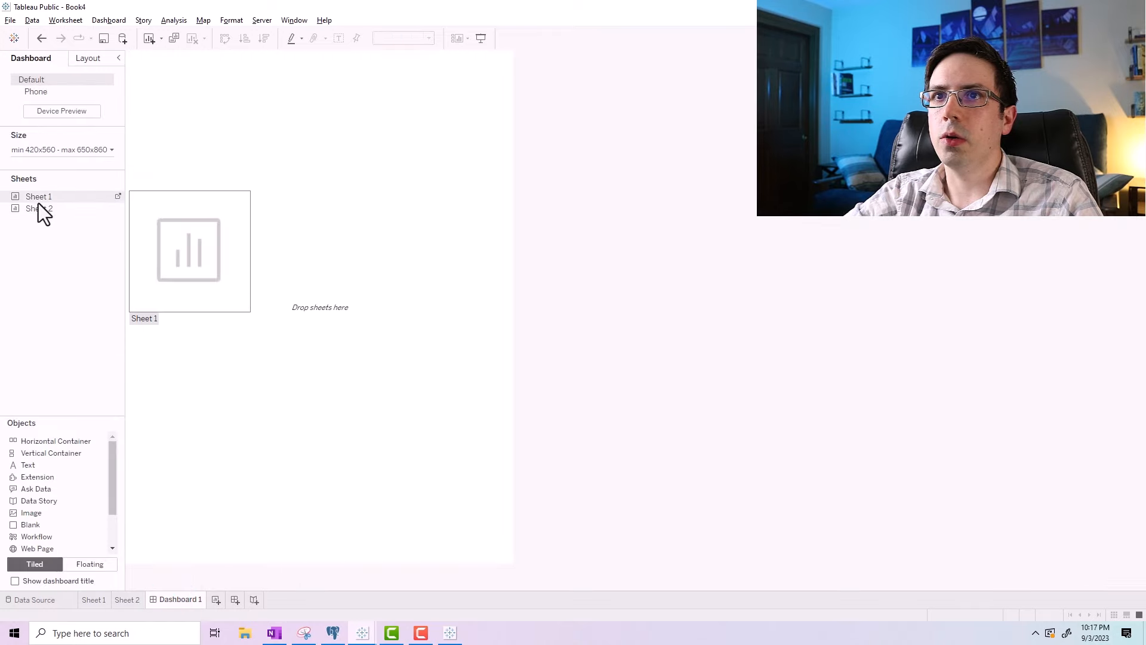
pyautogui.moveTo(41, 200); pyautogui.dragTo(309, 475)
pyautogui.click(408, 98)
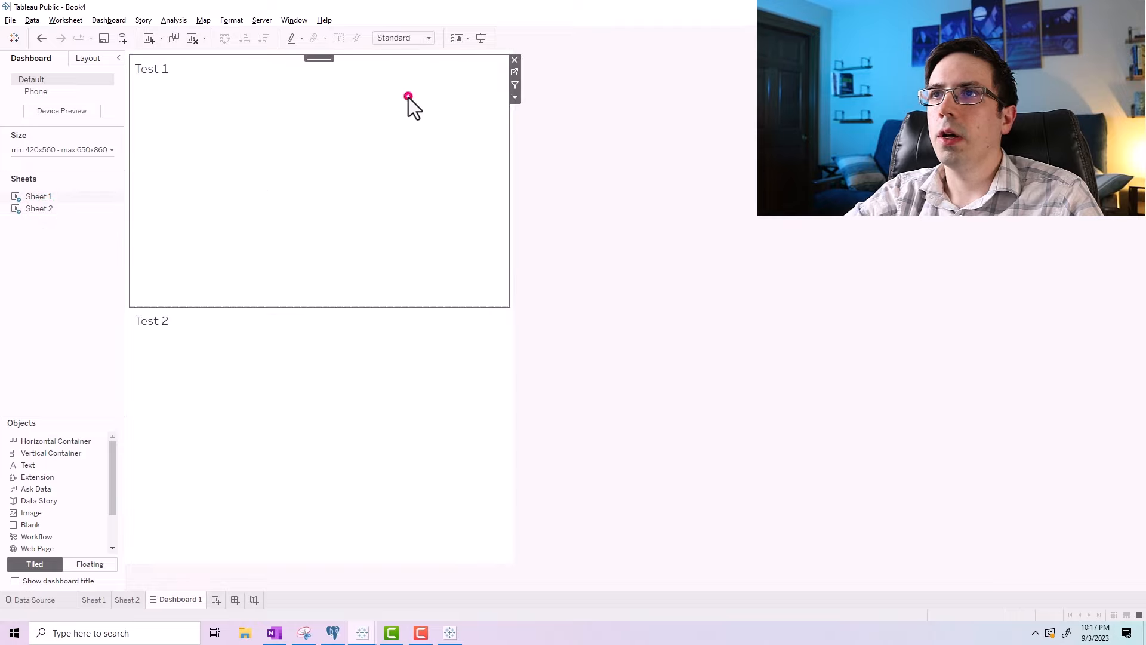
# Remove both the Test 1 and Test 2 sheets from the dashboard.
pyautogui.click(513, 57)
pyautogui.click(321, 192)
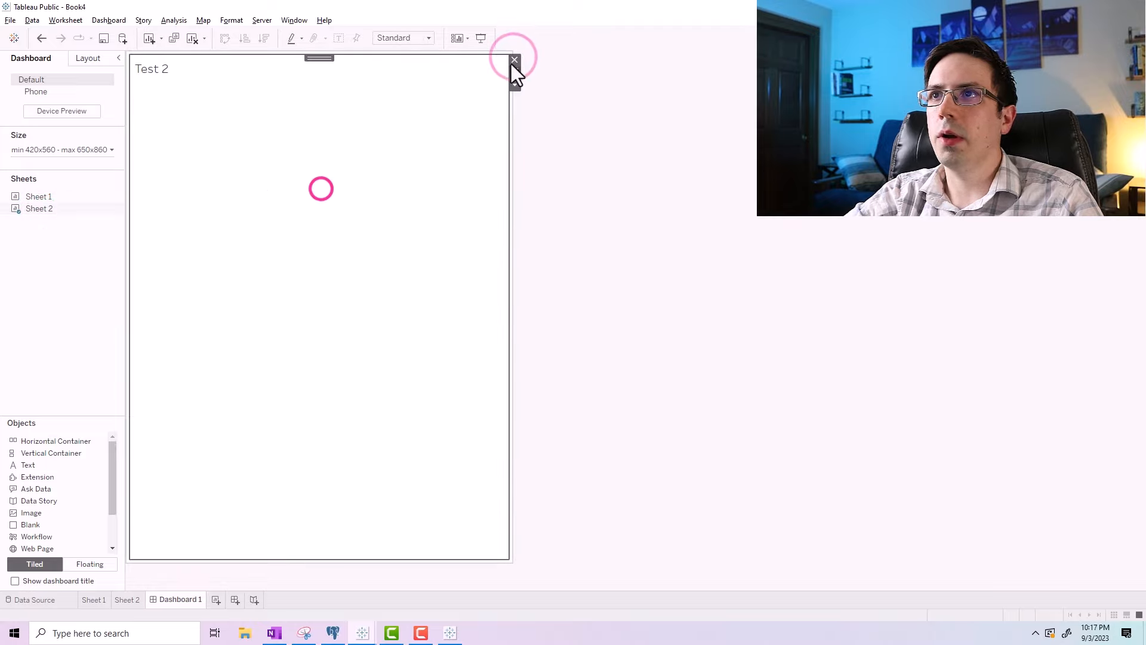
pyautogui.click(513, 58)
# View the Test 1 and Test 2 worksheets in turn, ending on Sheet 1.
pyautogui.click(127, 600)
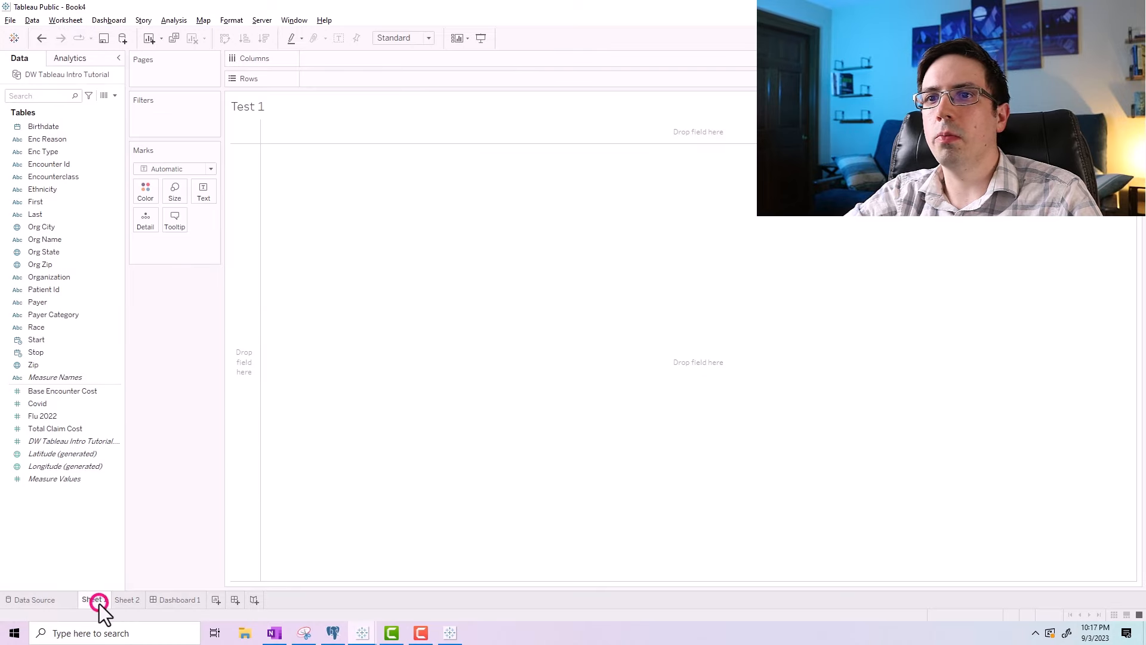
pyautogui.click(137, 599)
pyautogui.click(111, 599)
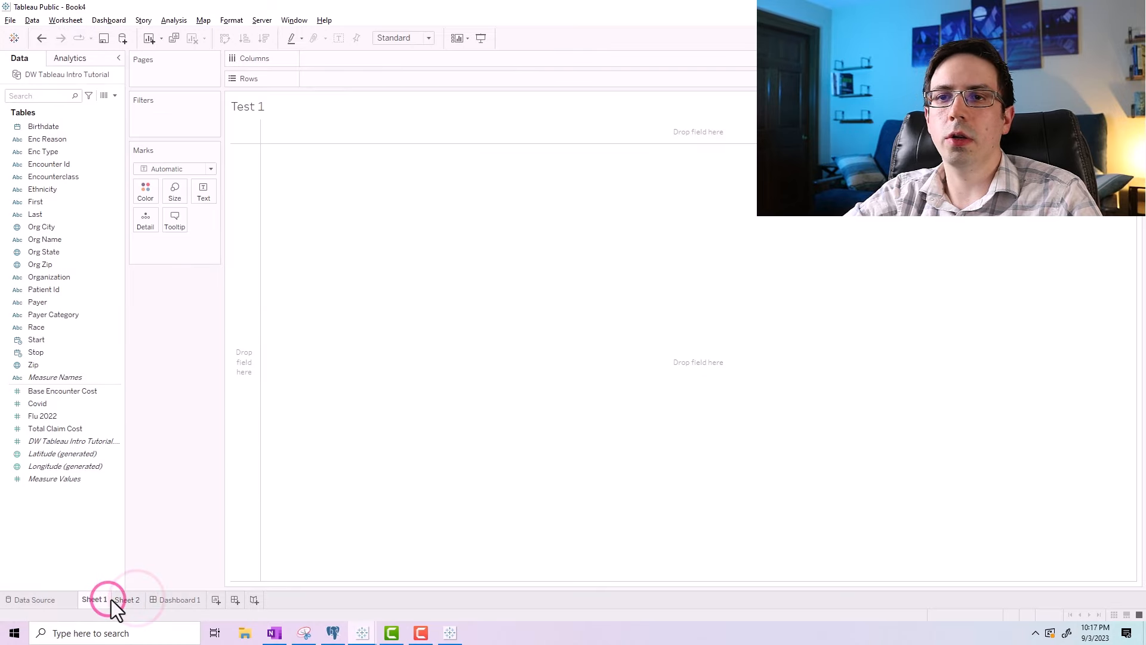
pyautogui.moveTo(132, 600)
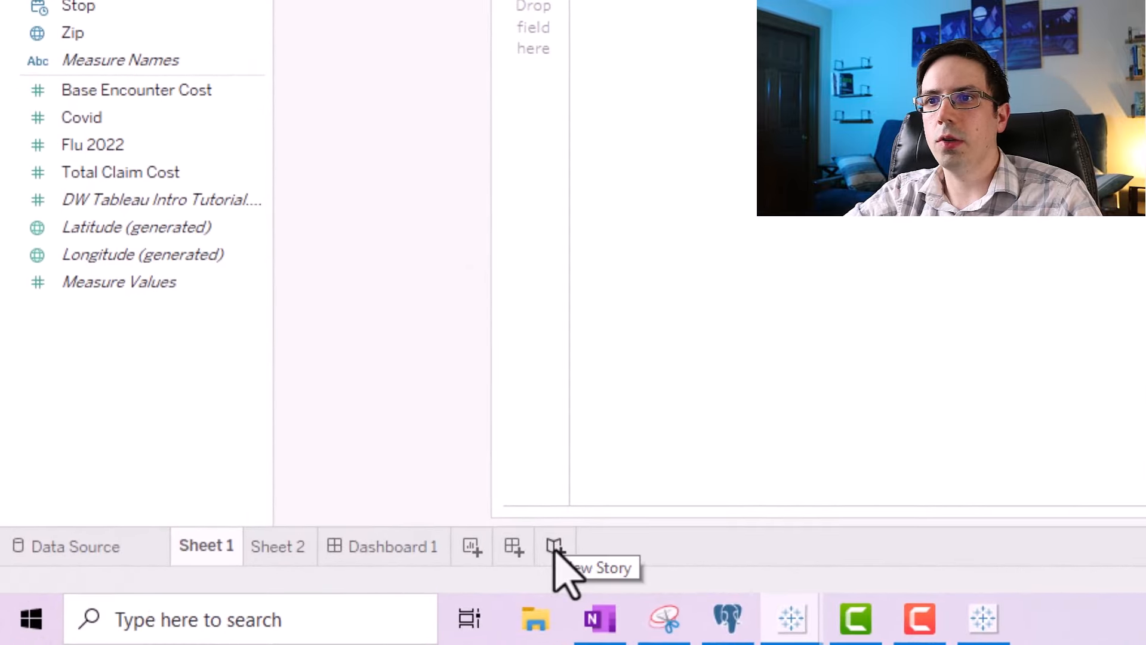
# Add a new story to the workbook and revisit Sheet 1, Sheet 2 and Dashboard 1 before returning to the story.
pyautogui.click(554, 546)
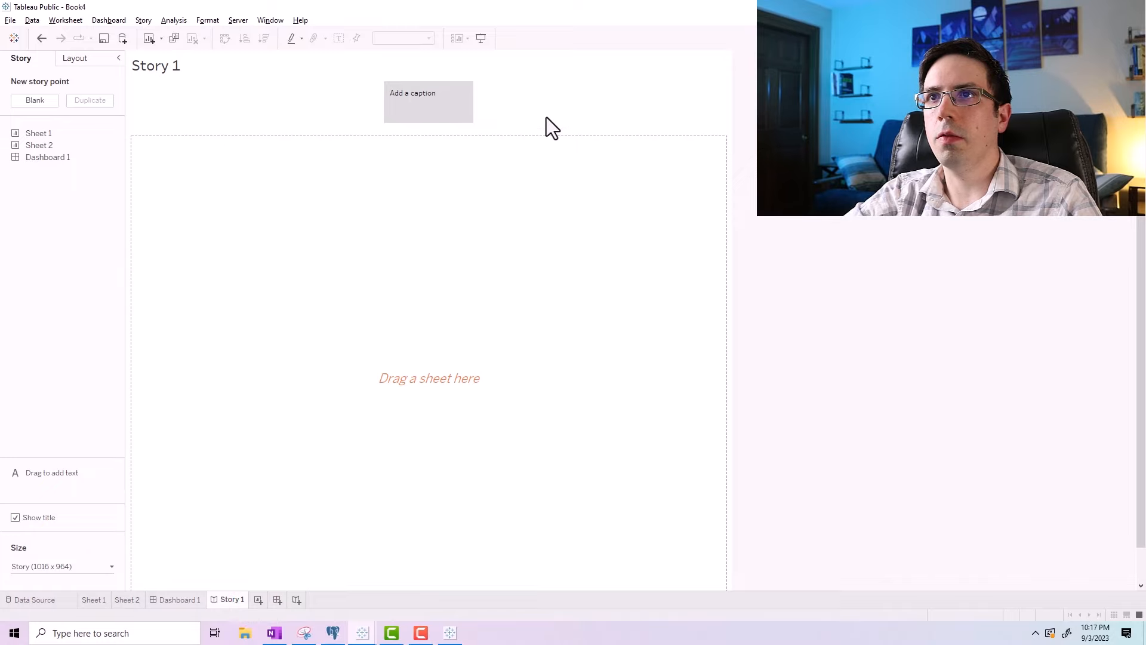
pyautogui.click(91, 603)
pyautogui.click(128, 600)
pyautogui.click(181, 600)
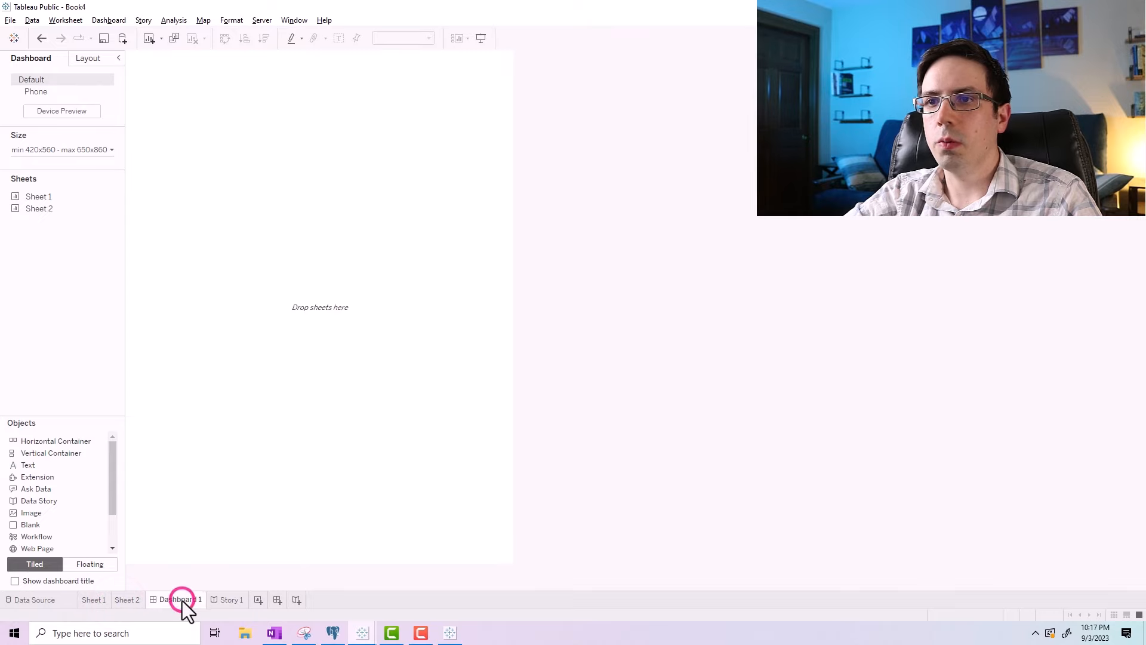
pyautogui.click(225, 601)
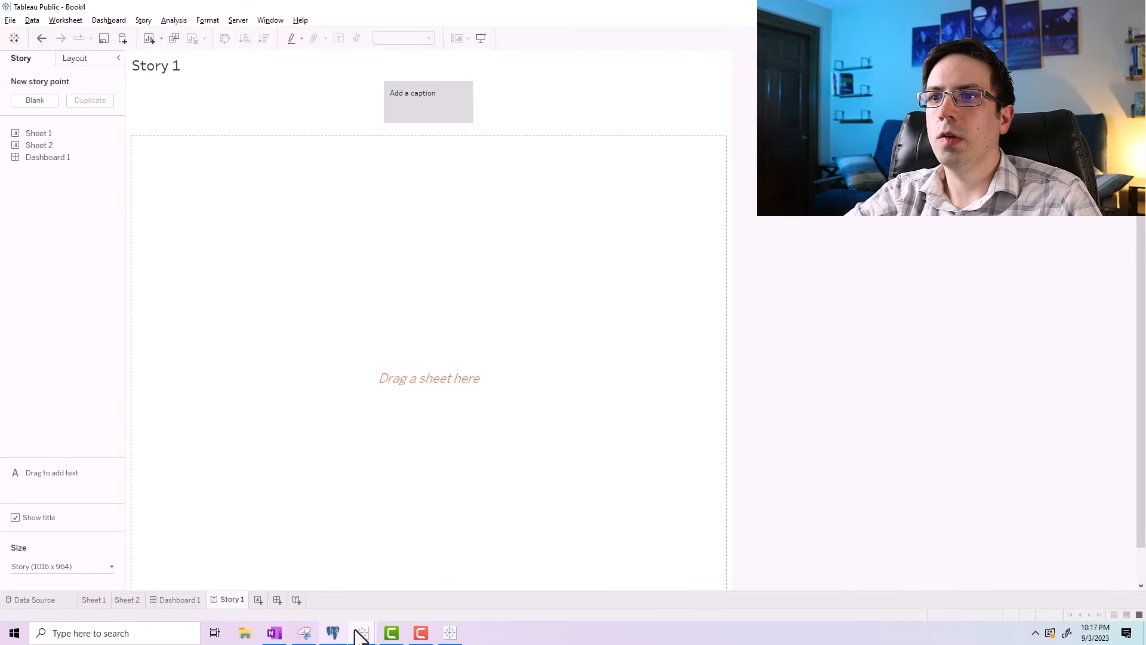
# Switch to the Intro Tableau Demo workbook and examine the dashboard's Encounters Over Time, Age Histogram and ER Median Time views.
pyautogui.moveTo(366, 636)
pyautogui.click(339, 590)
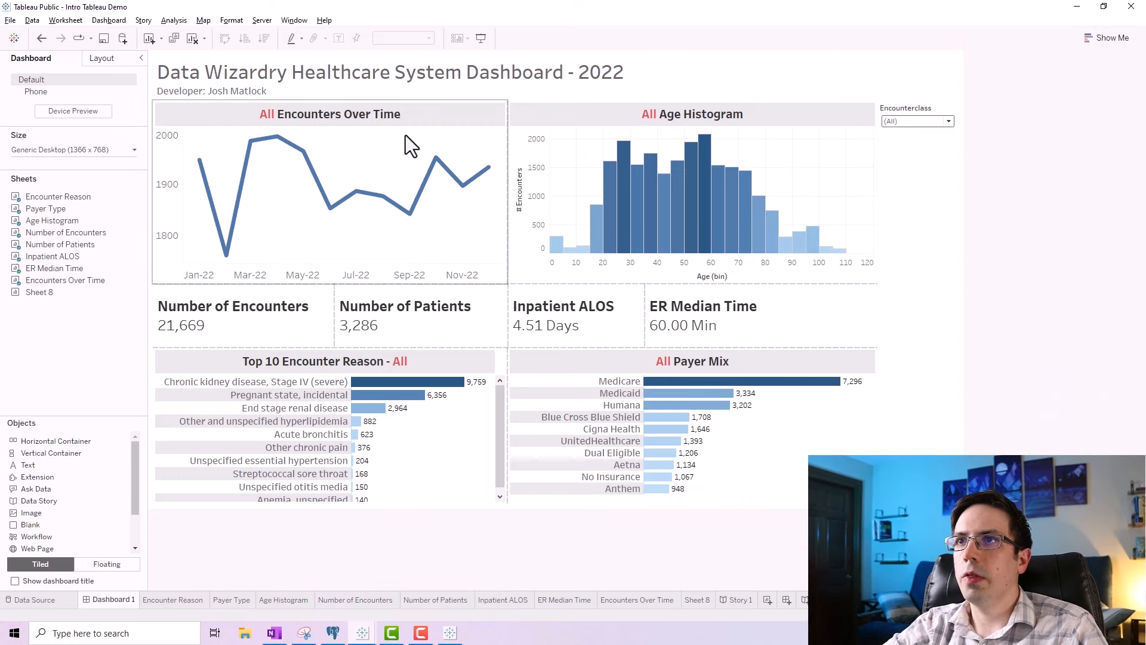
pyautogui.click(405, 133)
pyautogui.click(762, 123)
pyautogui.click(782, 302)
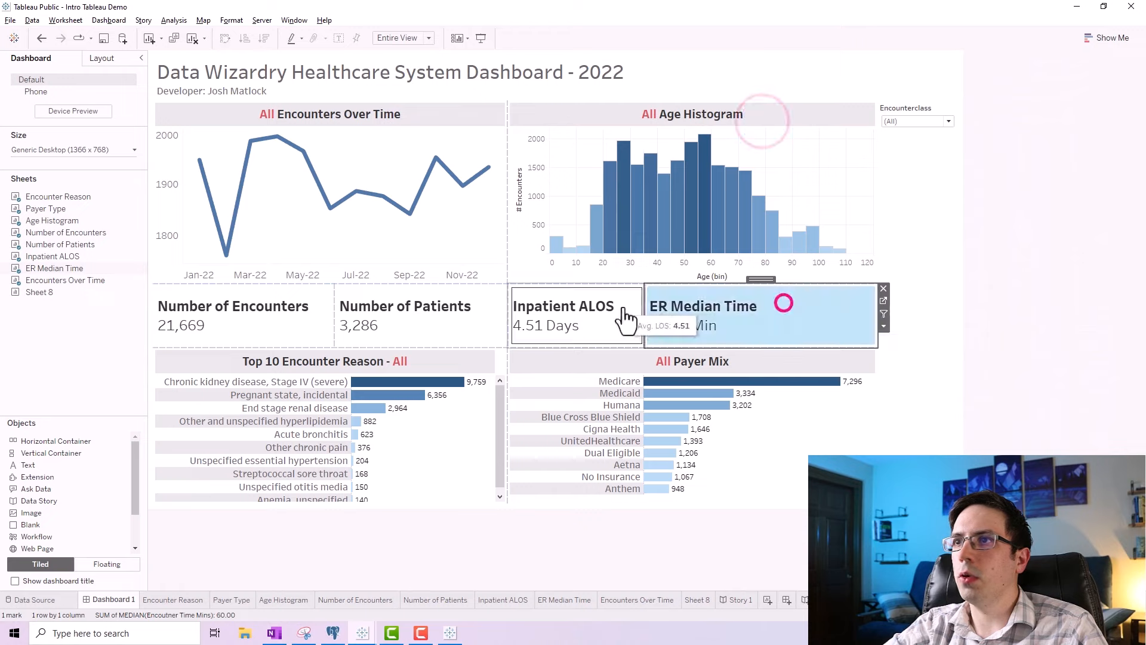
pyautogui.click(460, 97)
pyautogui.click(443, 123)
pyautogui.click(801, 132)
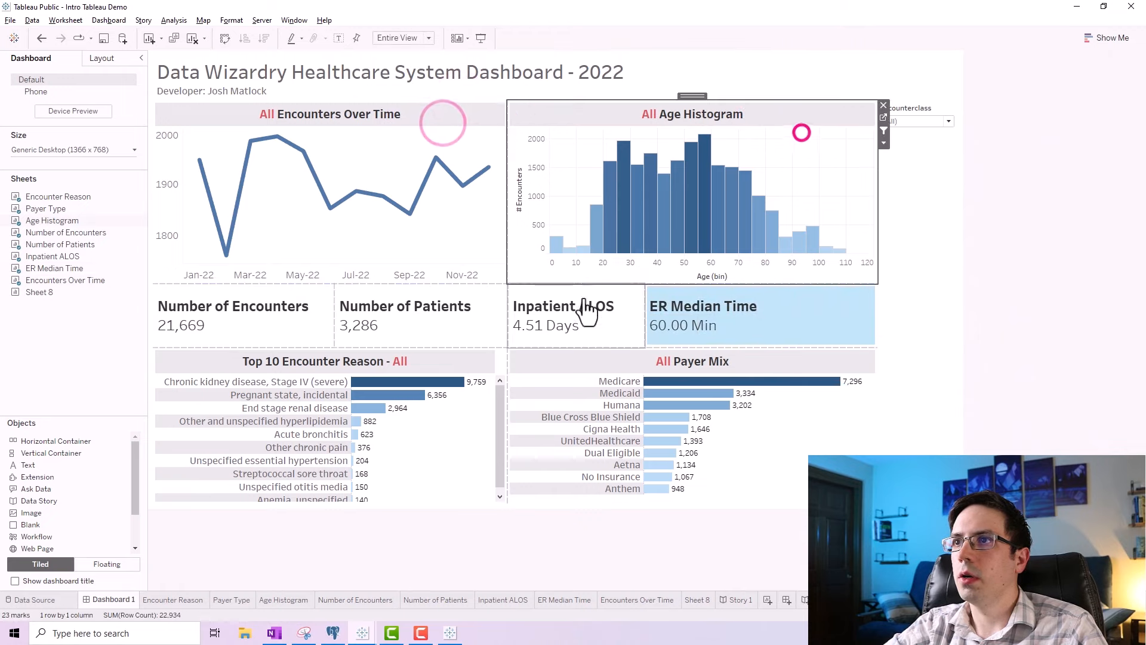
# Examine the dashboard's summary figures for Number of Encounters, Number of Patients, Inpatient ALOS and ER Median Time.
pyautogui.click(617, 309)
pyautogui.click(478, 305)
pyautogui.click(248, 328)
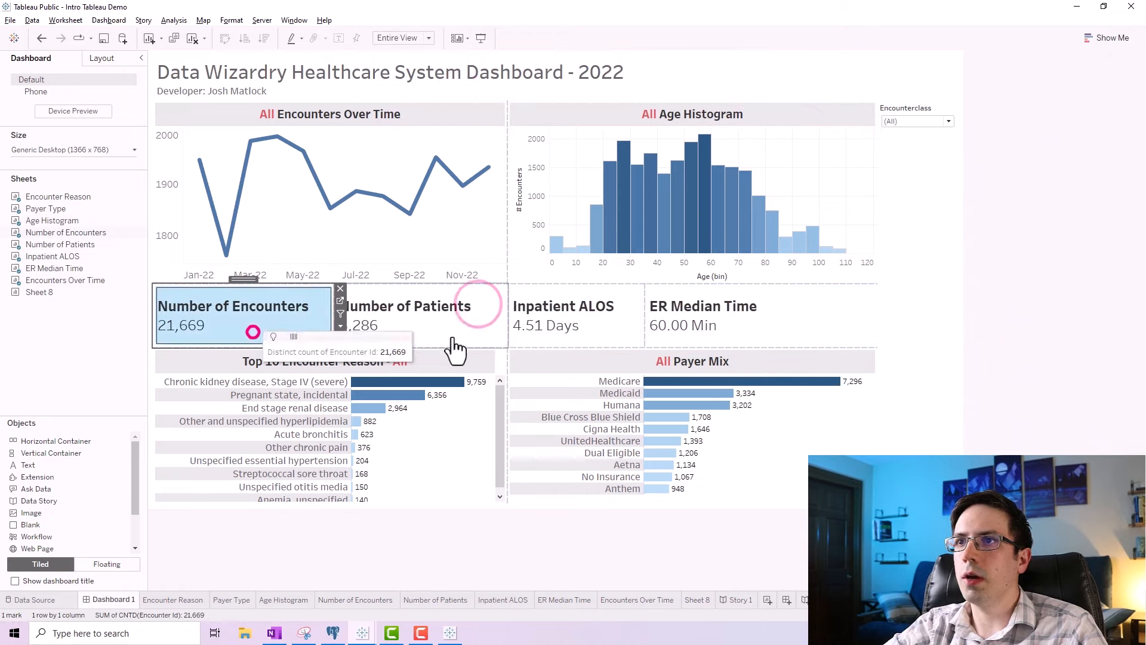
pyautogui.click(484, 328)
pyautogui.click(621, 305)
pyautogui.click(689, 301)
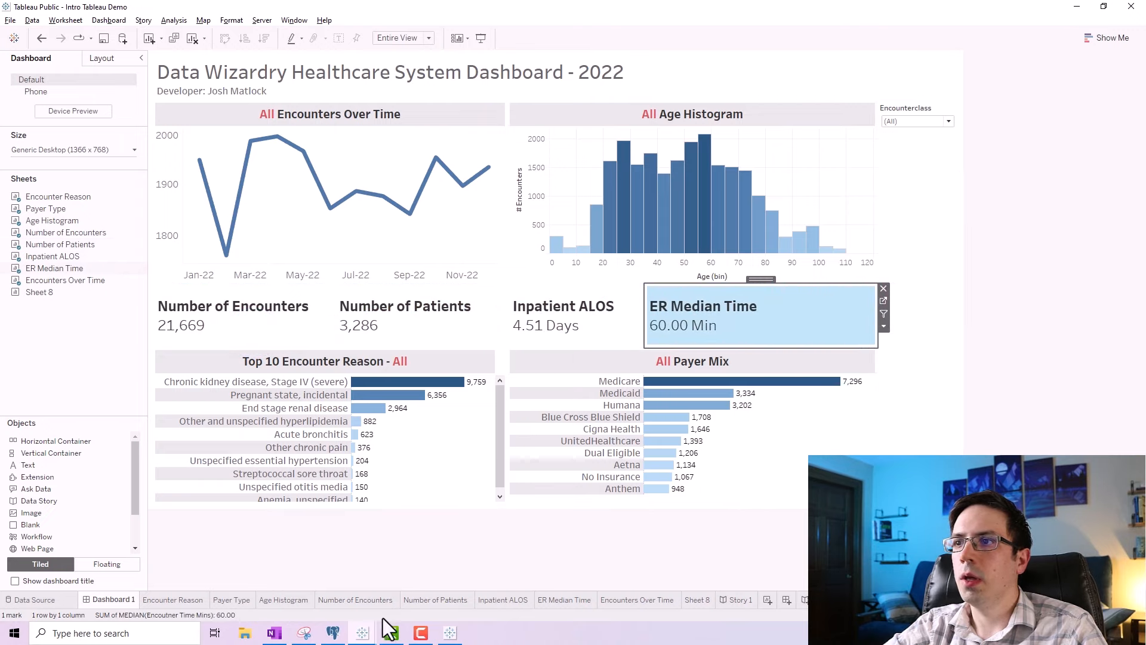
# Clear the ER Median Time selection and view the demo's worksheets in turn, from Encounter Reason through Encounters Over Time.
pyautogui.click(738, 599)
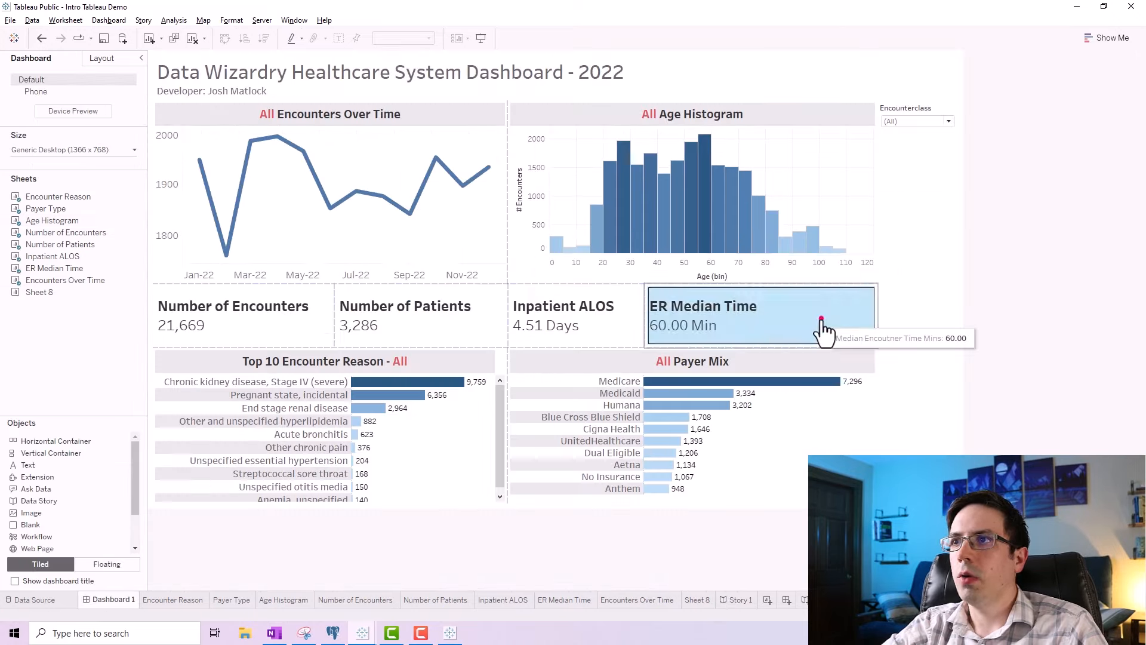
pyautogui.click(821, 317)
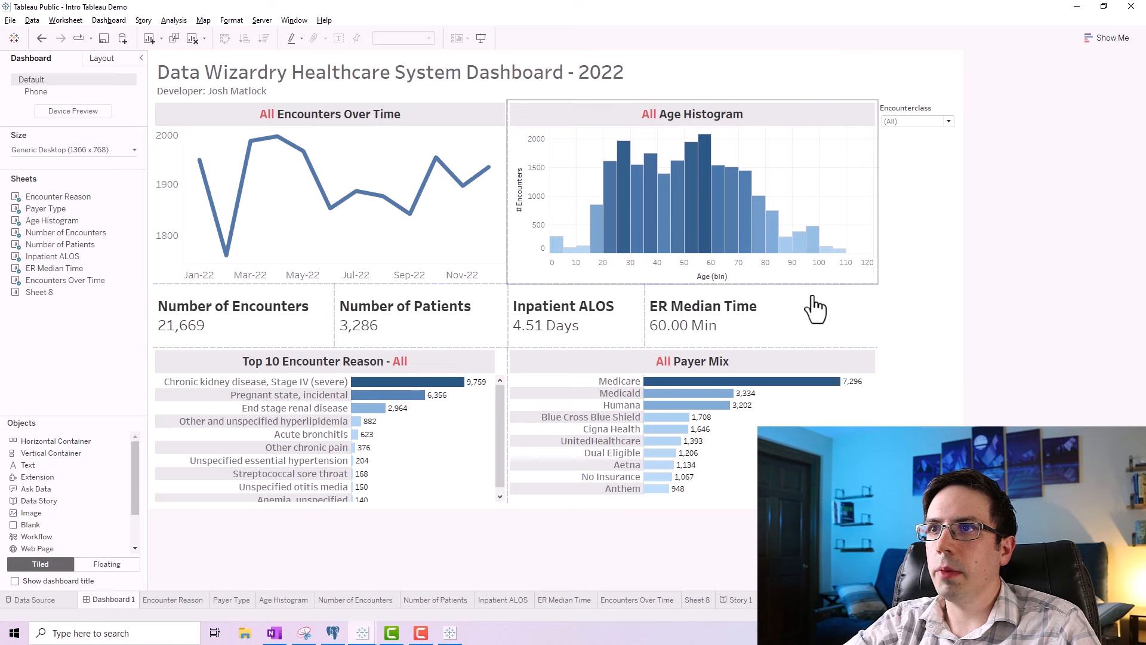
pyautogui.click(180, 602)
pyautogui.click(231, 600)
pyautogui.click(277, 600)
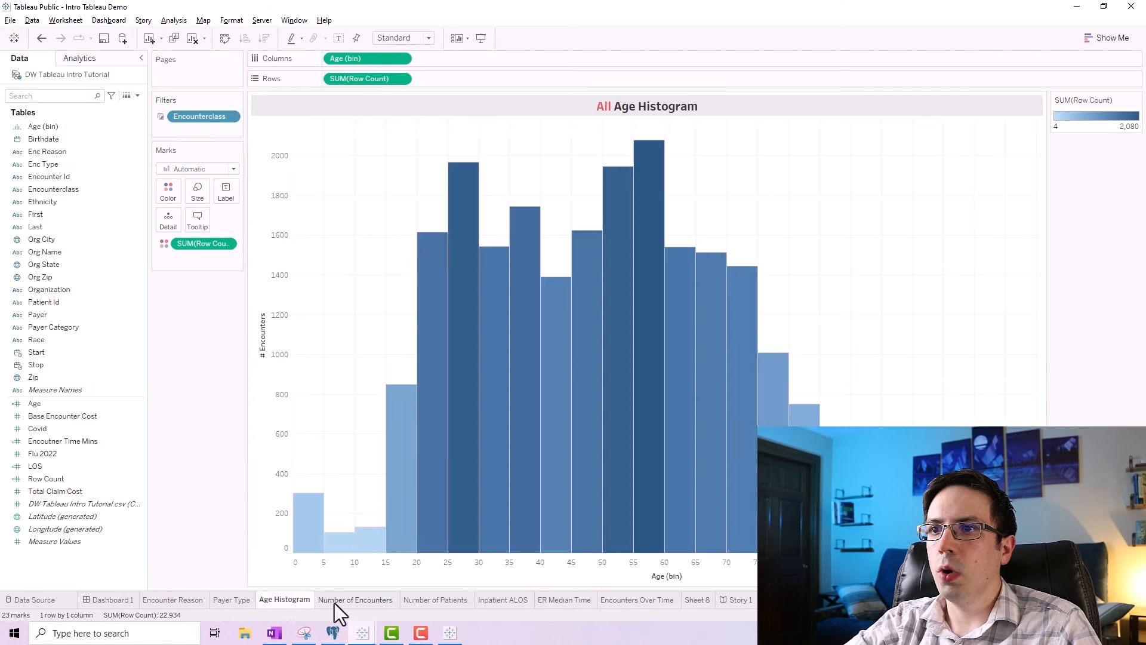
pyautogui.click(352, 600)
pyautogui.click(445, 600)
pyautogui.click(498, 601)
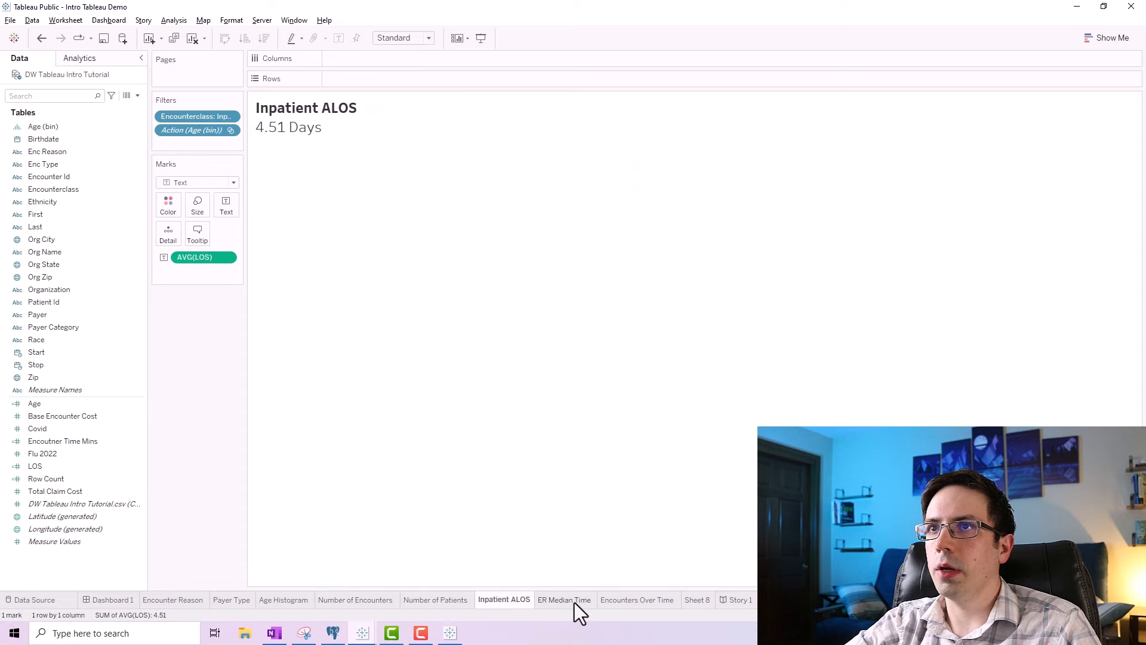
pyautogui.click(573, 600)
pyautogui.click(618, 599)
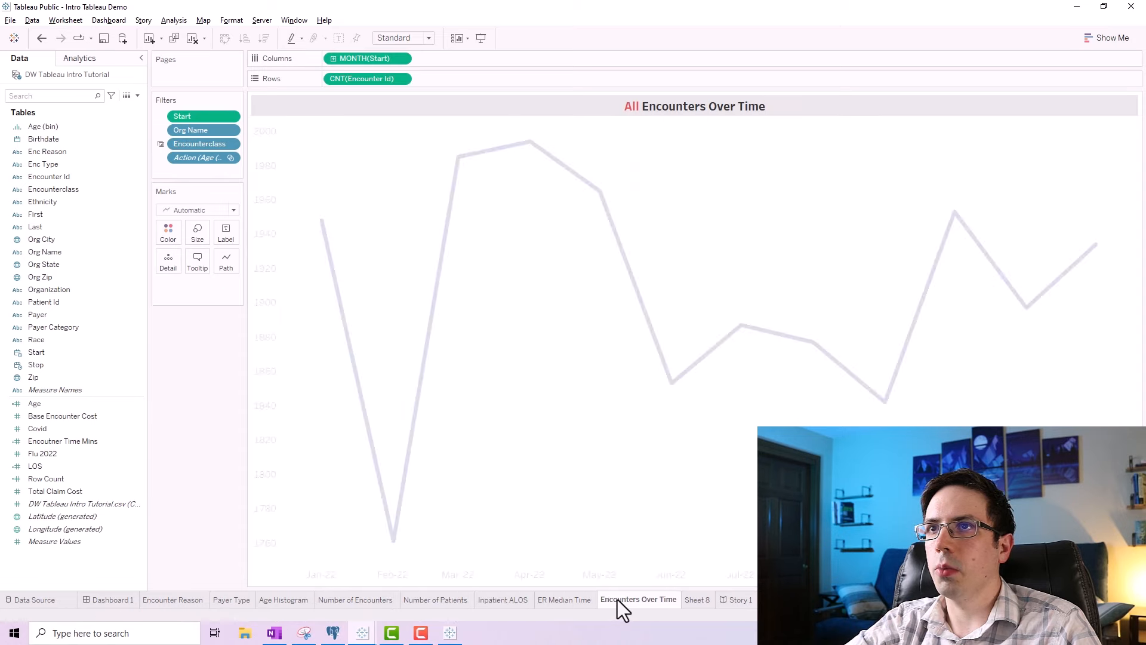
# Switch back to the Book4 workbook and delete Sheet 2, Dashboard 1 and Story 1, keeping only Sheet 1.
pyautogui.click(363, 636)
pyautogui.click(408, 585)
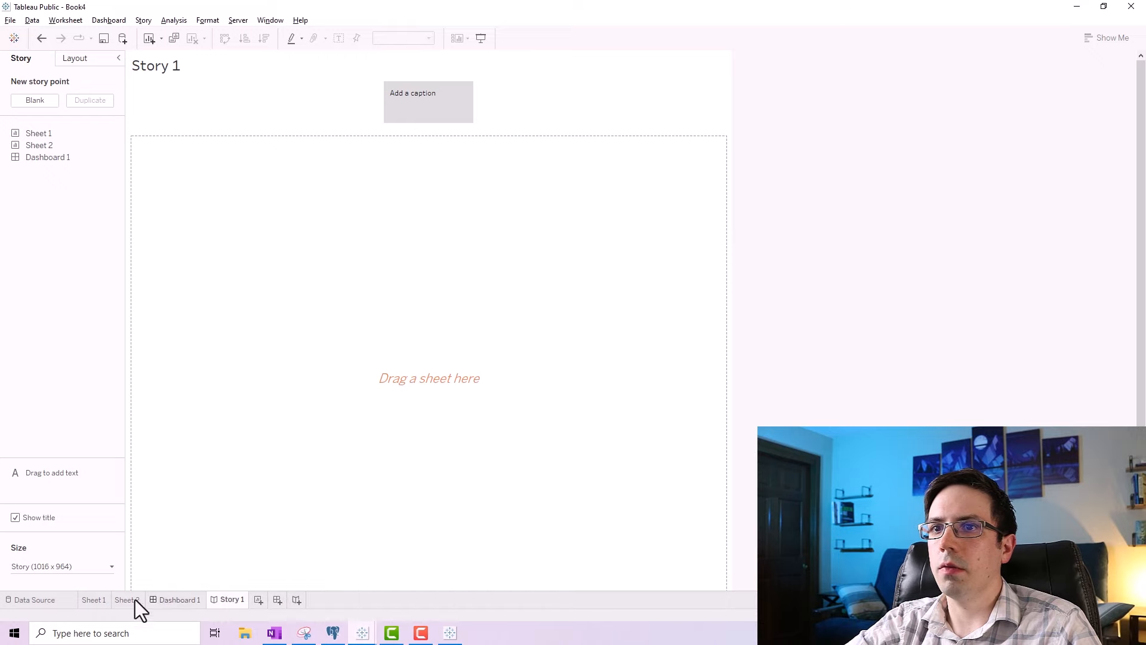
pyautogui.click(102, 600)
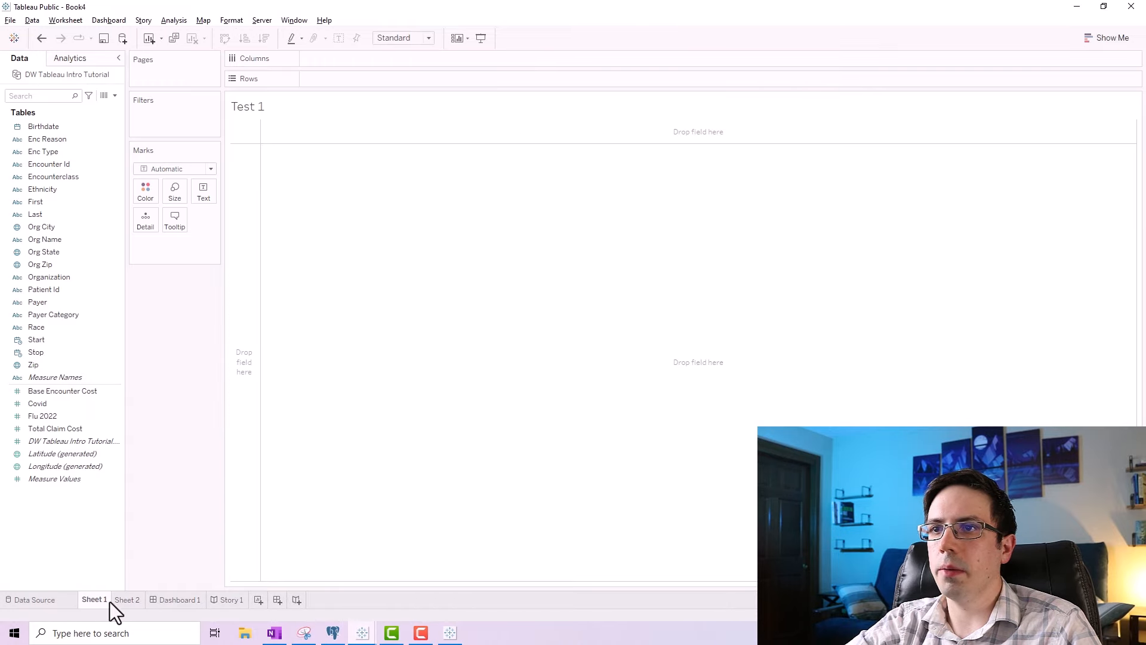
pyautogui.click(127, 599)
pyautogui.rightClick(126, 597)
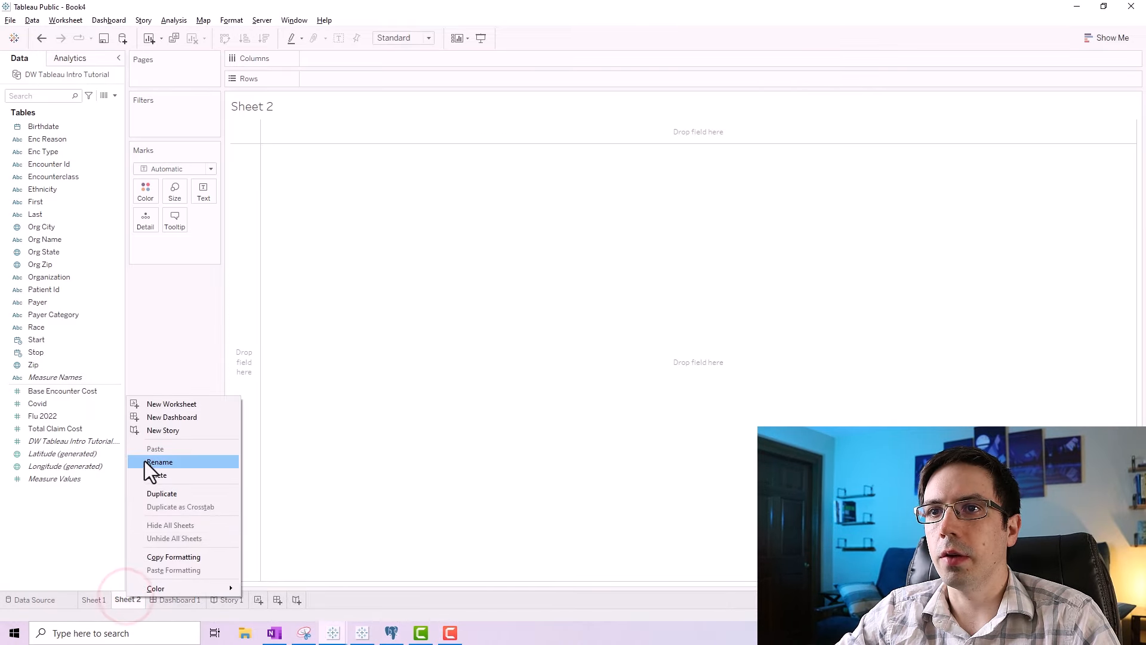
pyautogui.click(151, 475)
pyautogui.rightClick(135, 596)
pyautogui.click(166, 475)
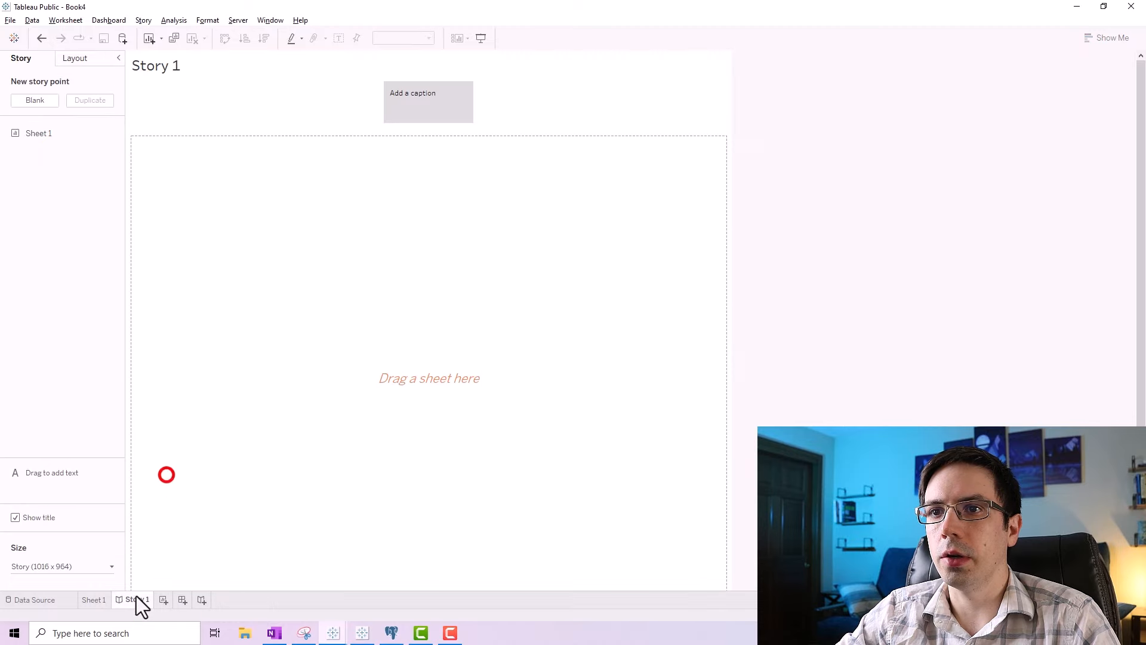
pyautogui.rightClick(136, 596)
pyautogui.click(158, 491)
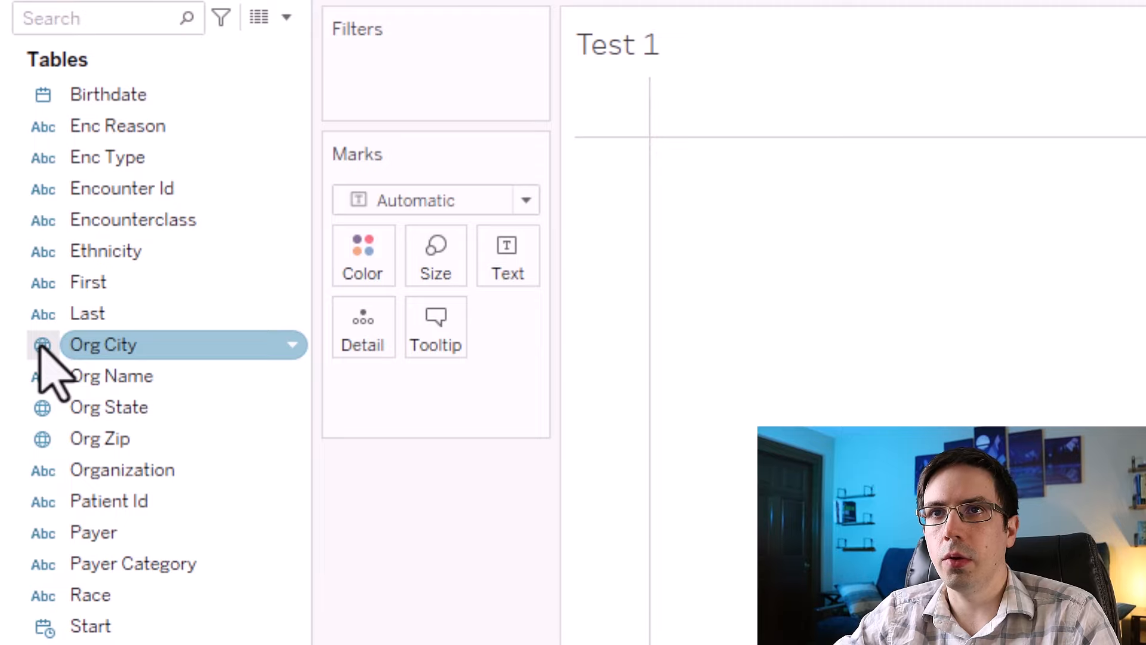
# Examine the data type and geographic role options of the Org City field.
pyautogui.click(42, 346)
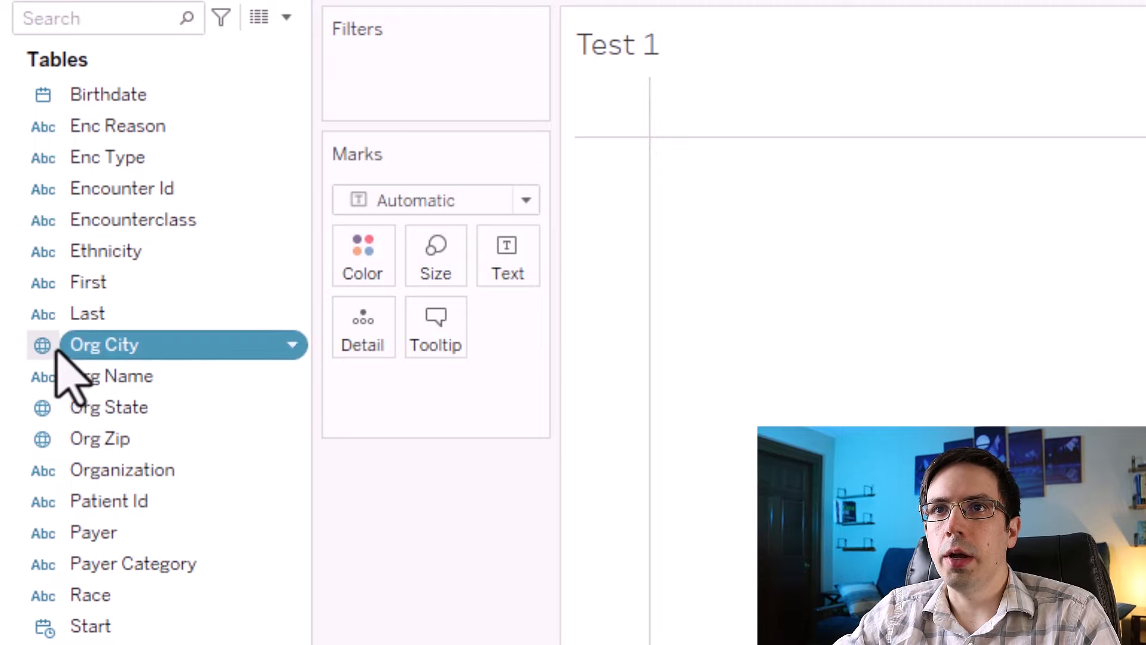
pyautogui.moveTo(127, 528)
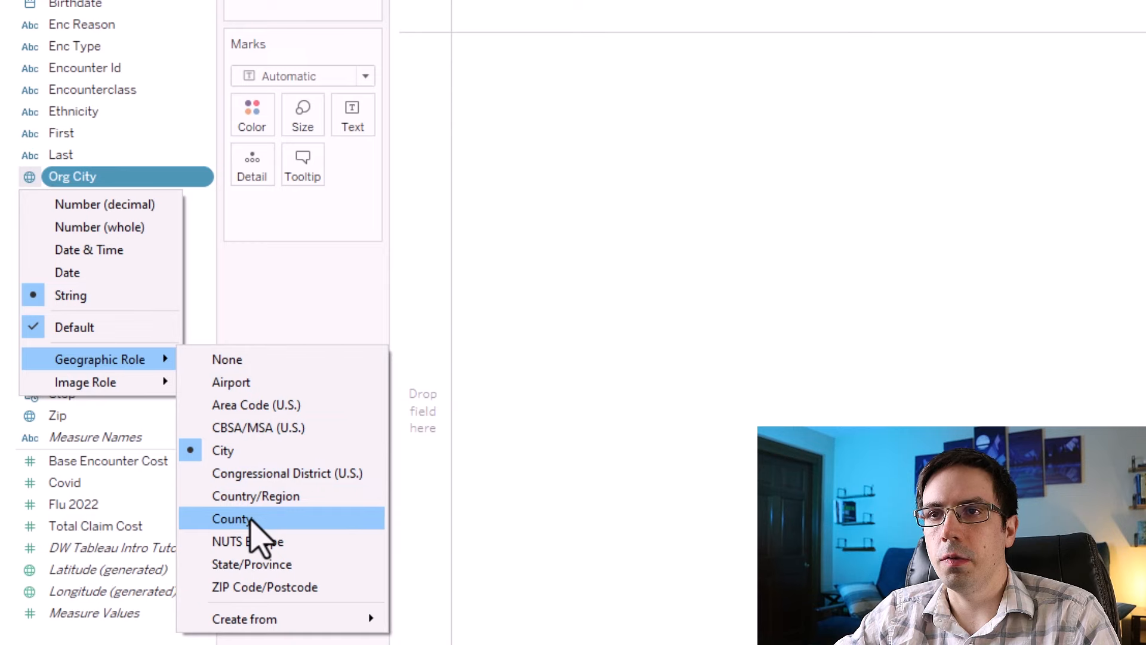
pyautogui.click(269, 257)
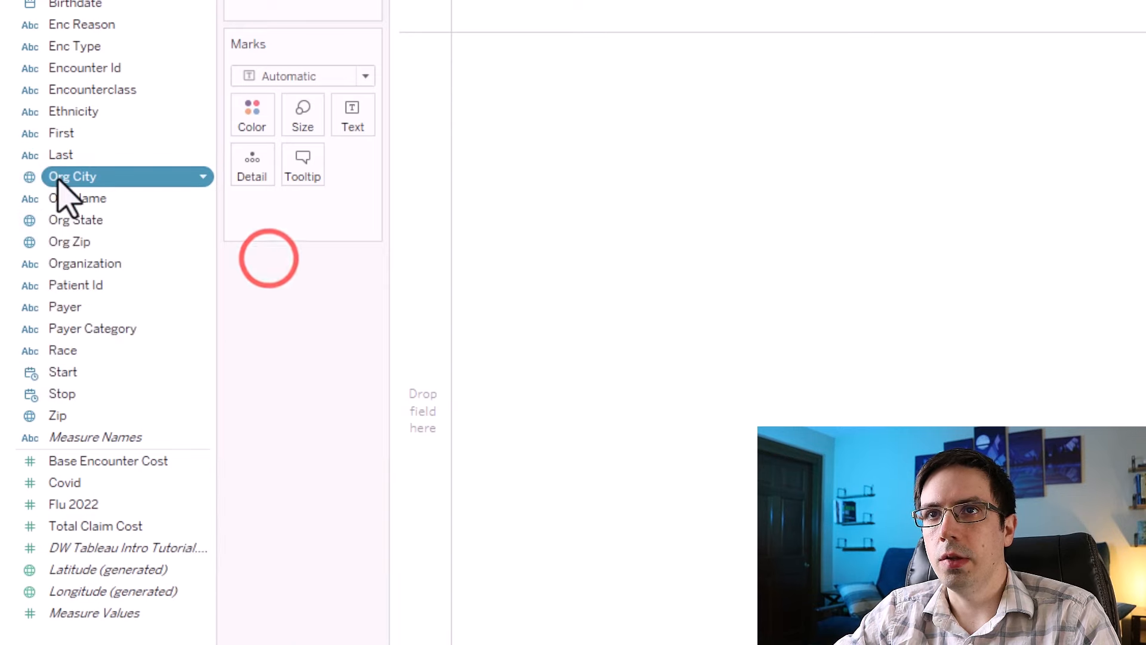
pyautogui.click(29, 177)
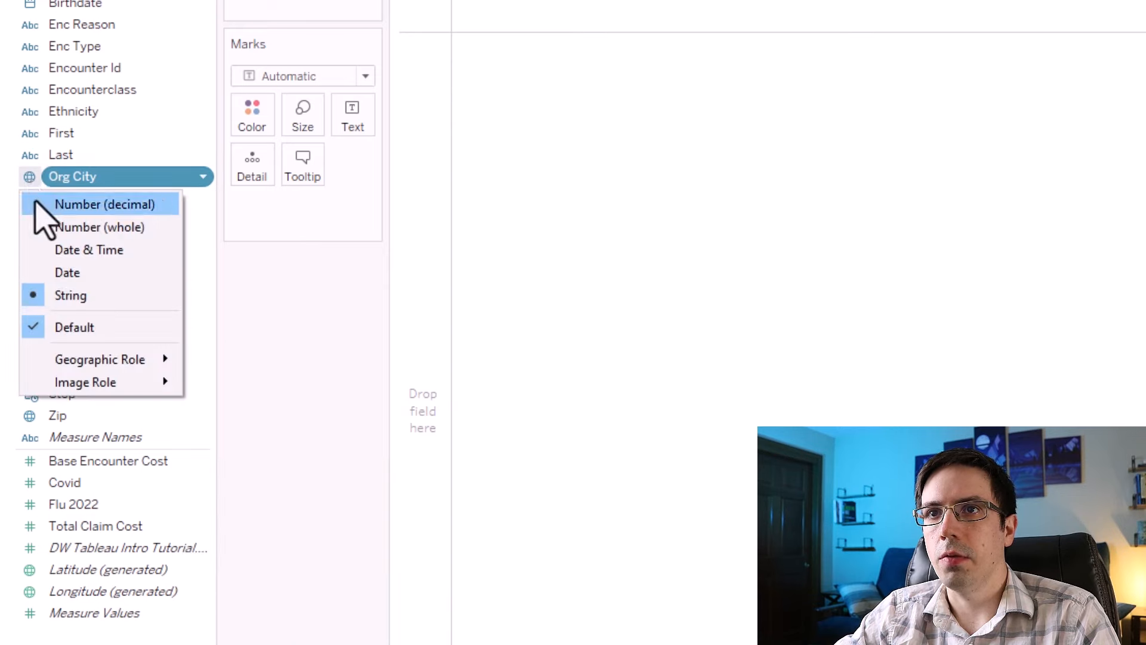
pyautogui.moveTo(89, 361)
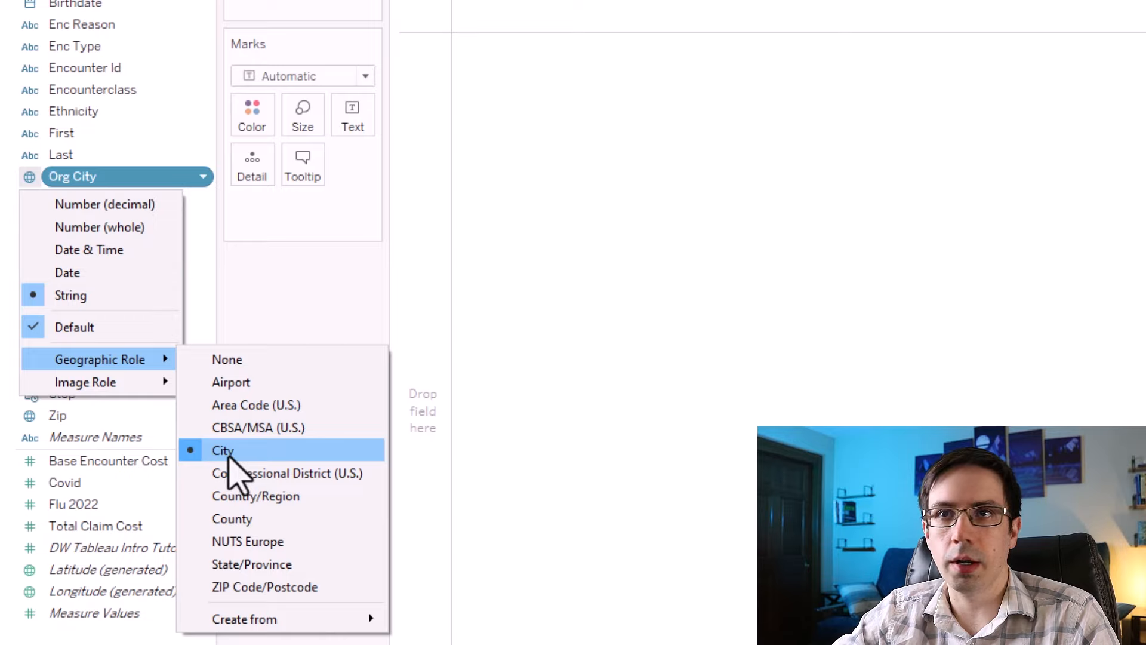
pyautogui.click(66, 176)
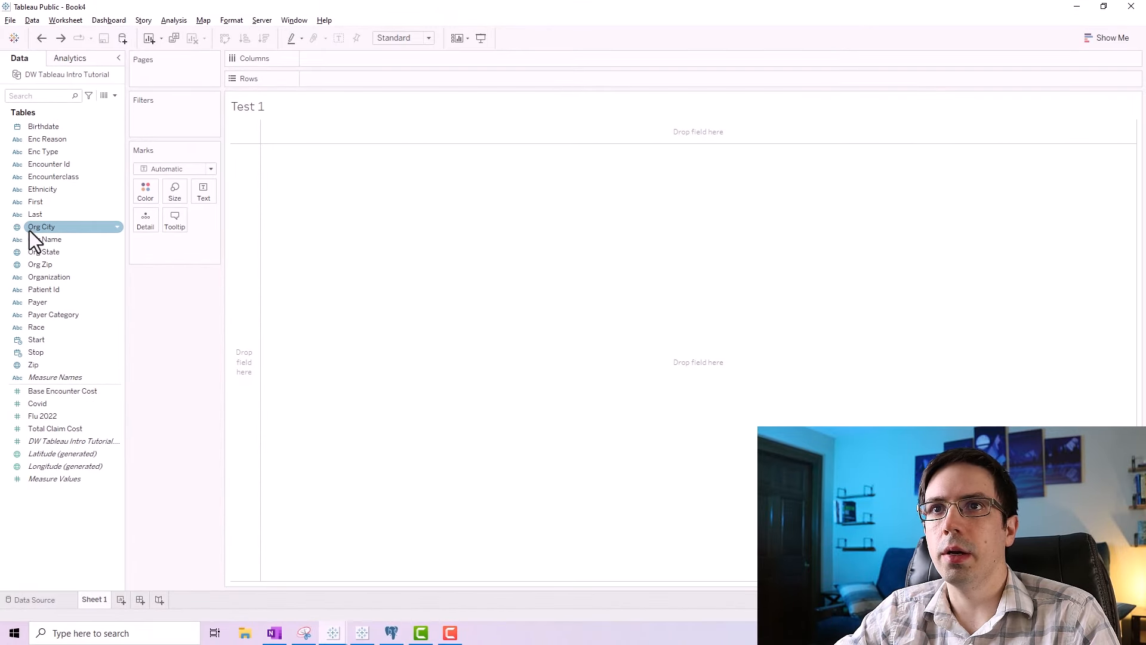
# Plot Org City on a map in Sheet 1, inspect several city points, and undo the map.
pyautogui.doubleClick(37, 231)
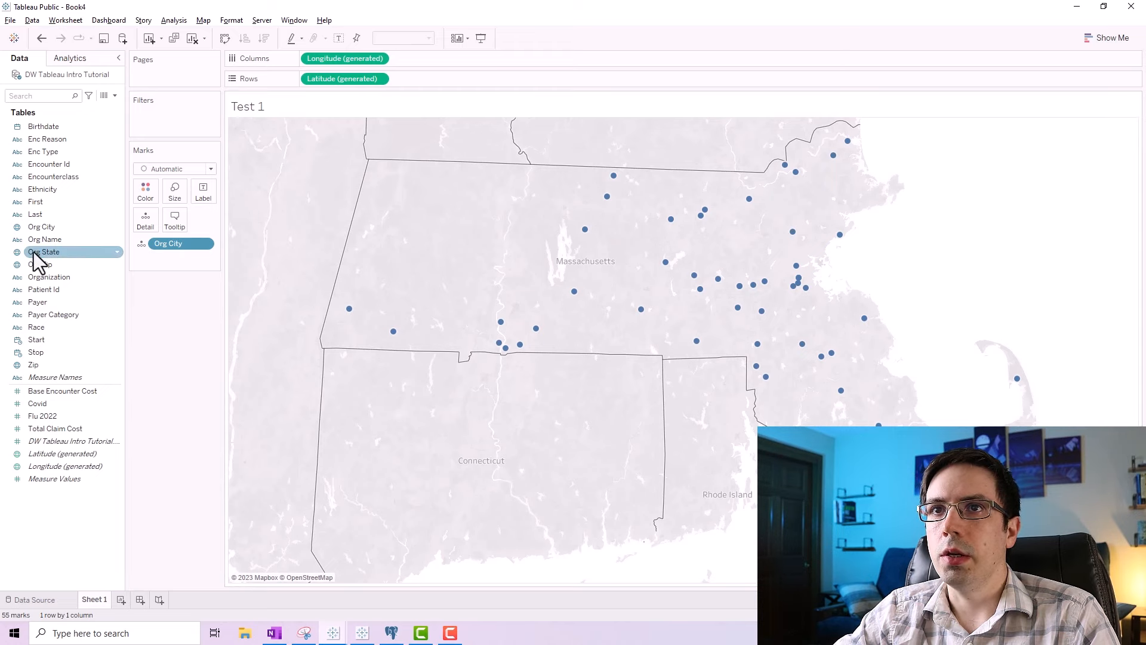
pyautogui.click(45, 229)
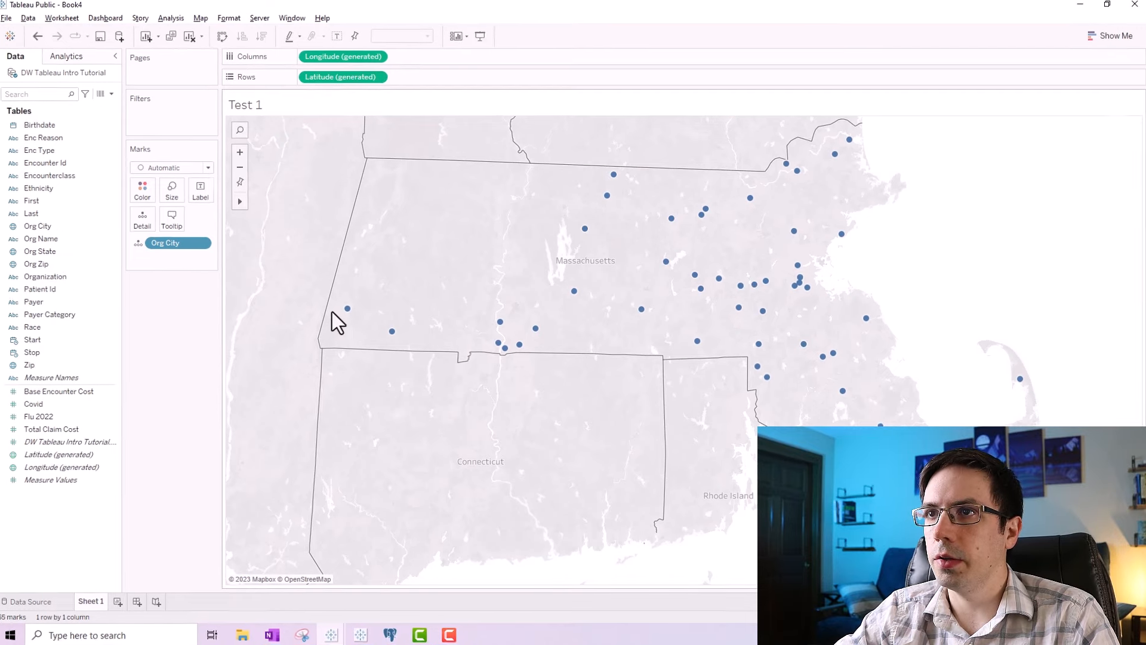
pyautogui.moveTo(347, 309)
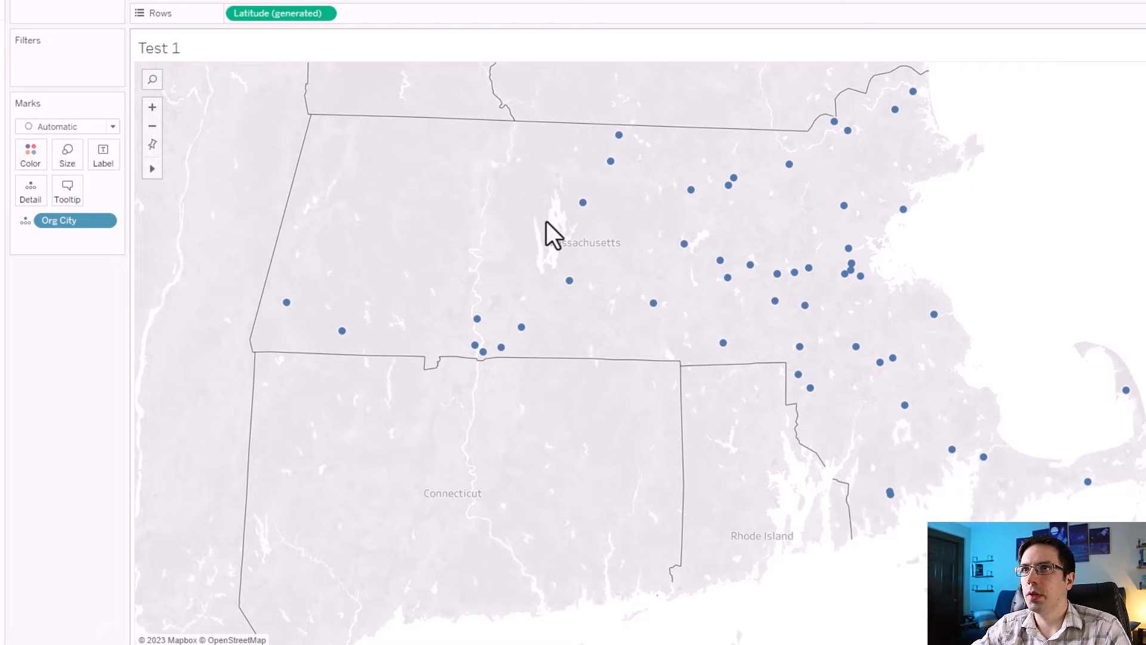
pyautogui.moveTo(287, 303)
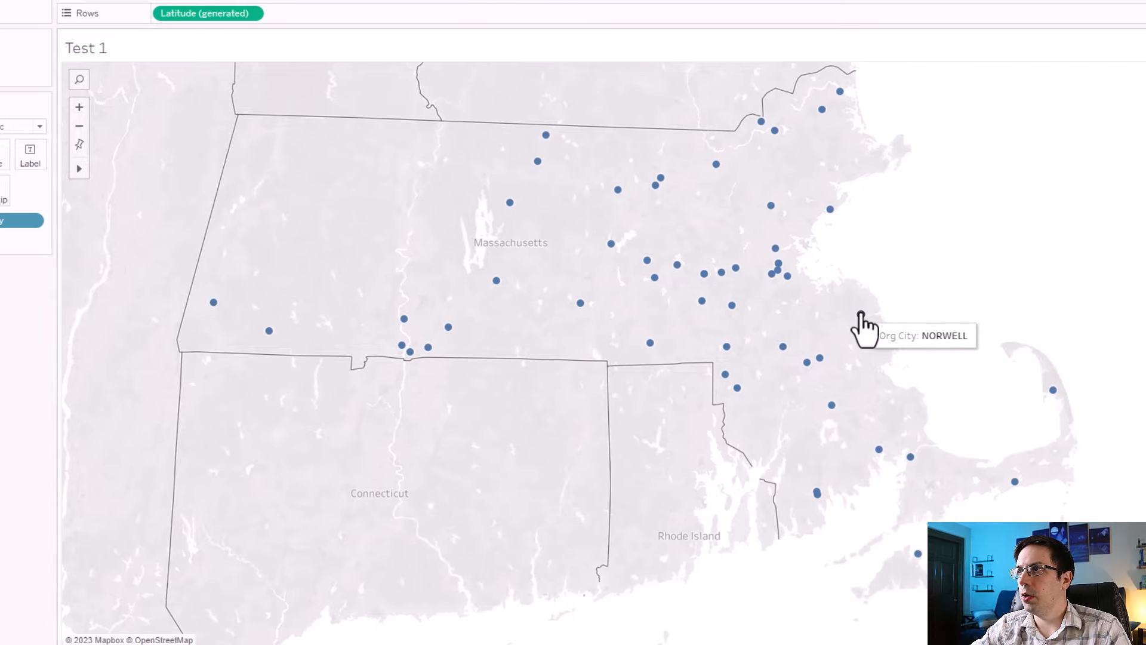
pyautogui.moveTo(1124, 390)
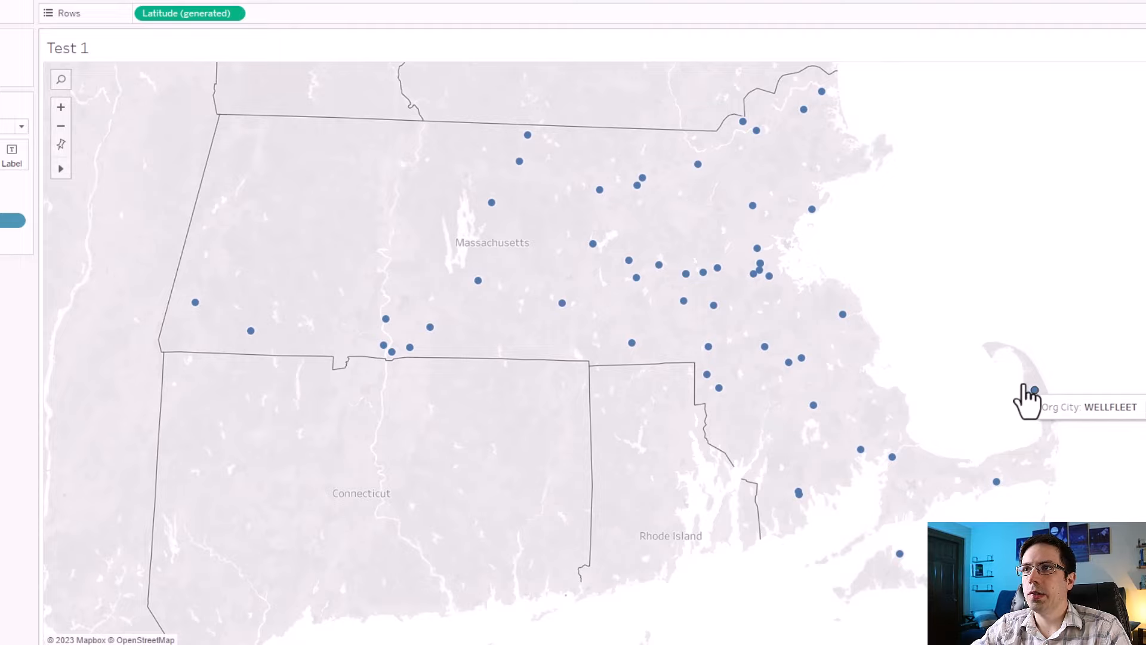
pyautogui.moveTo(1032, 393)
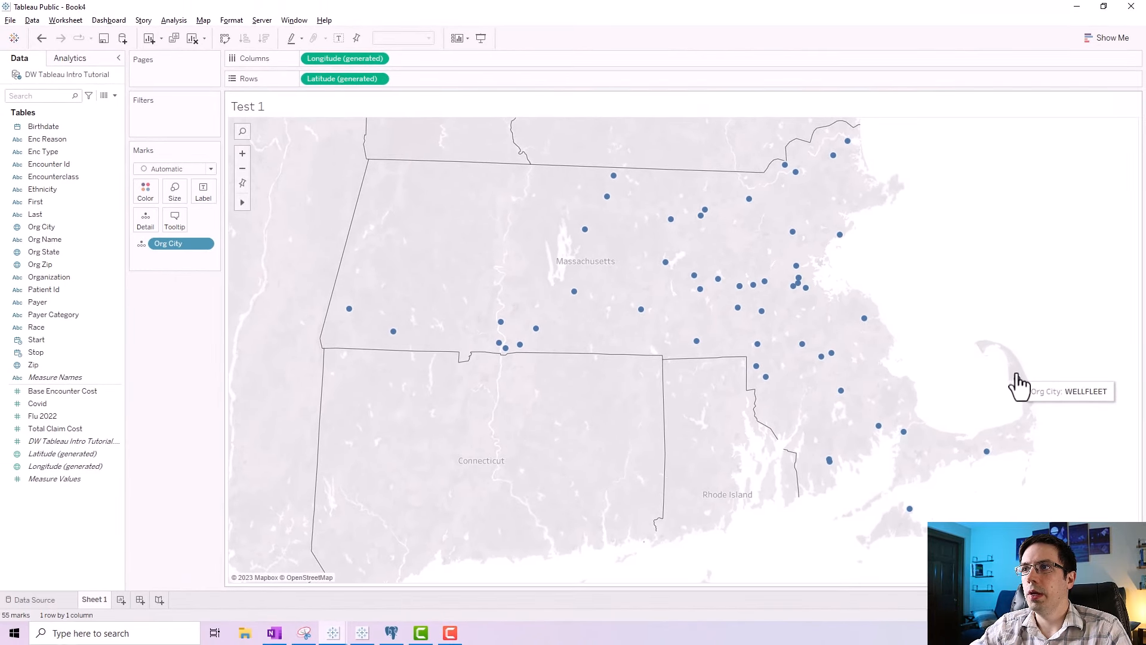
pyautogui.hotkey('ctrl', 'z')
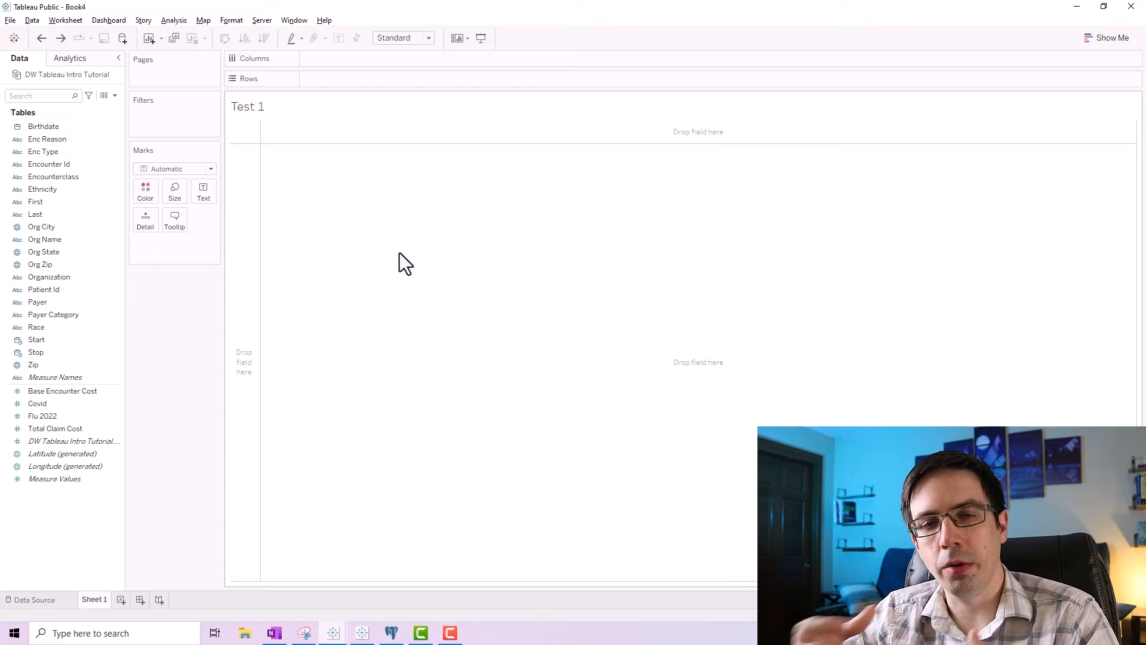
# Place the Start field on Rows and set it to a discrete exact date.
pyautogui.click(21, 341)
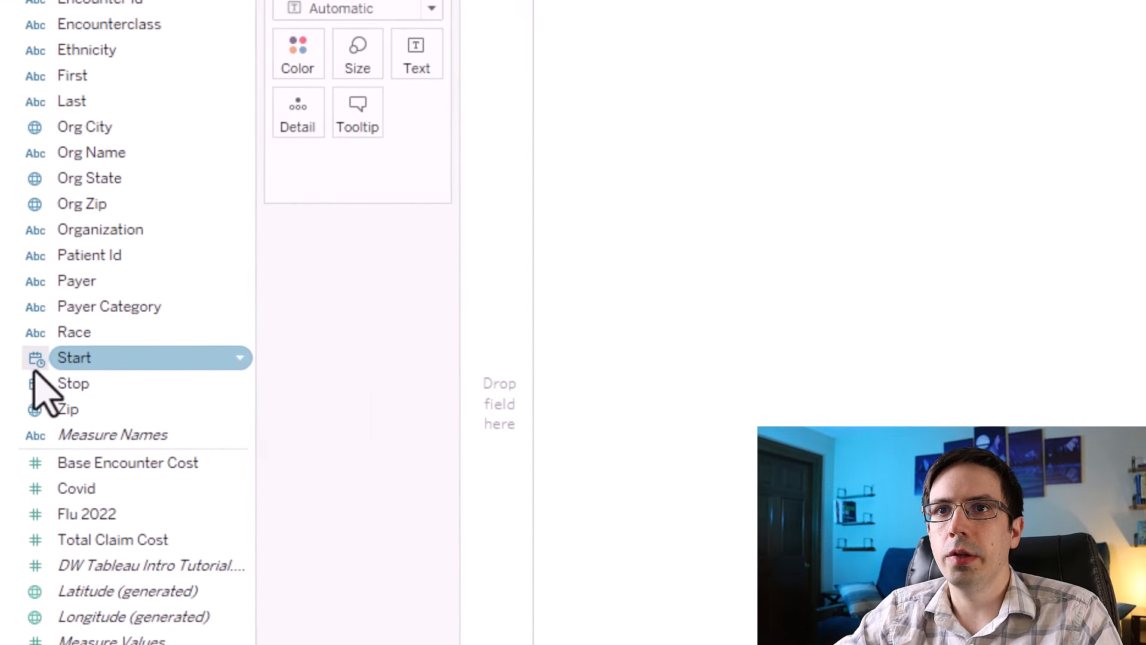
pyautogui.click(43, 385)
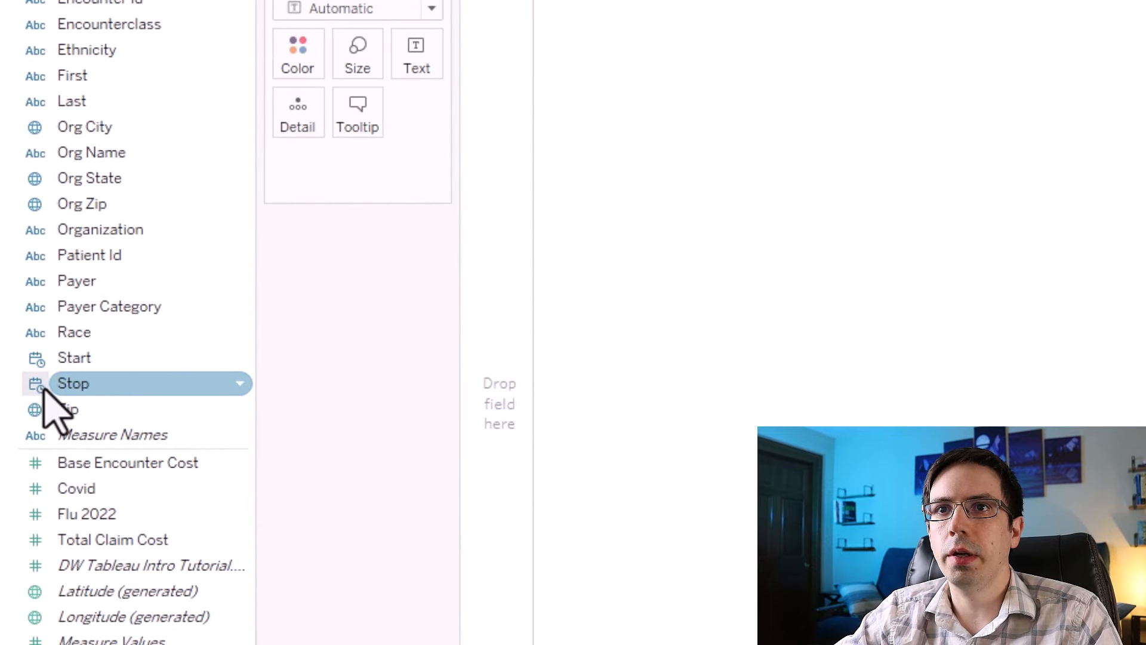
pyautogui.click(39, 366)
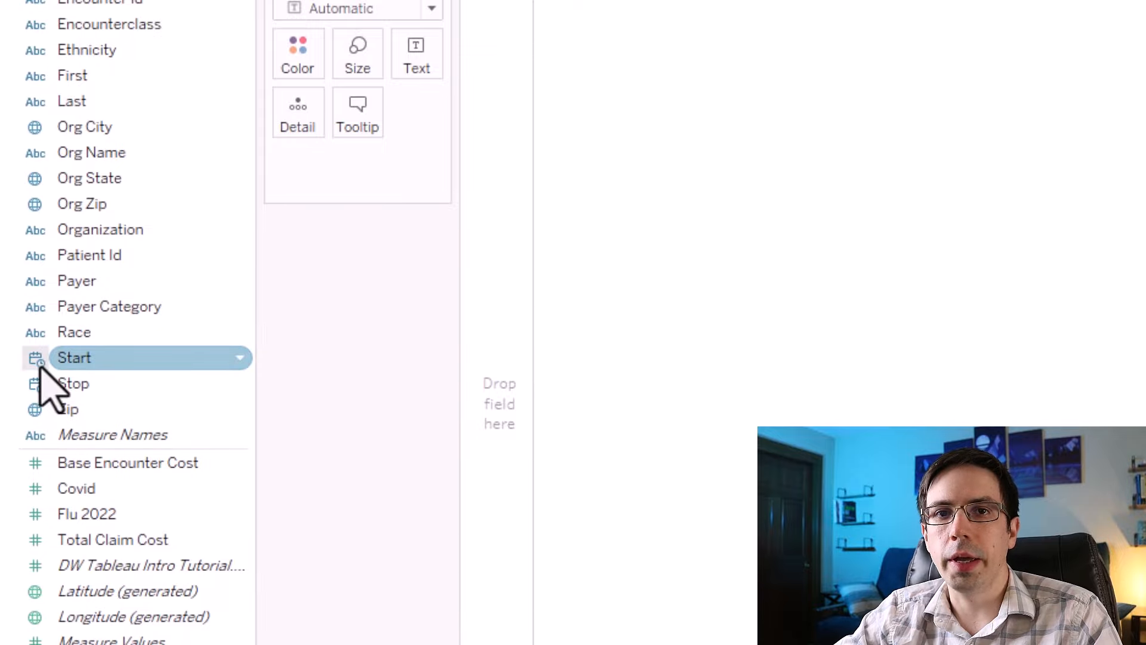
pyautogui.moveTo(71, 363); pyautogui.dragTo(753, 0)
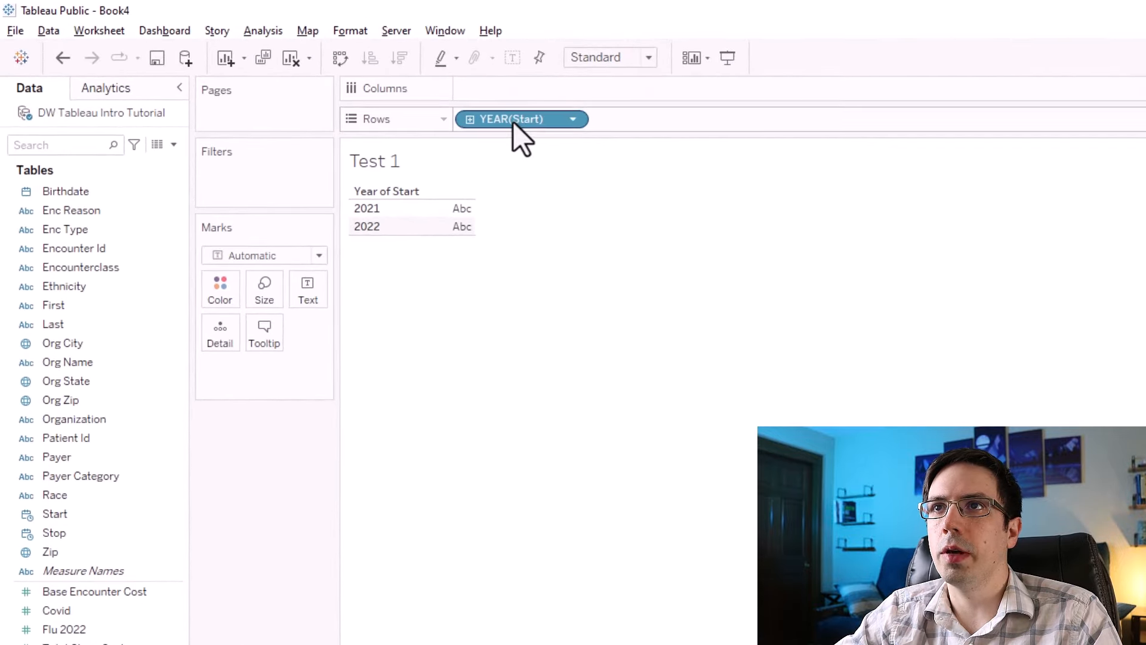
pyautogui.rightClick(478, 115)
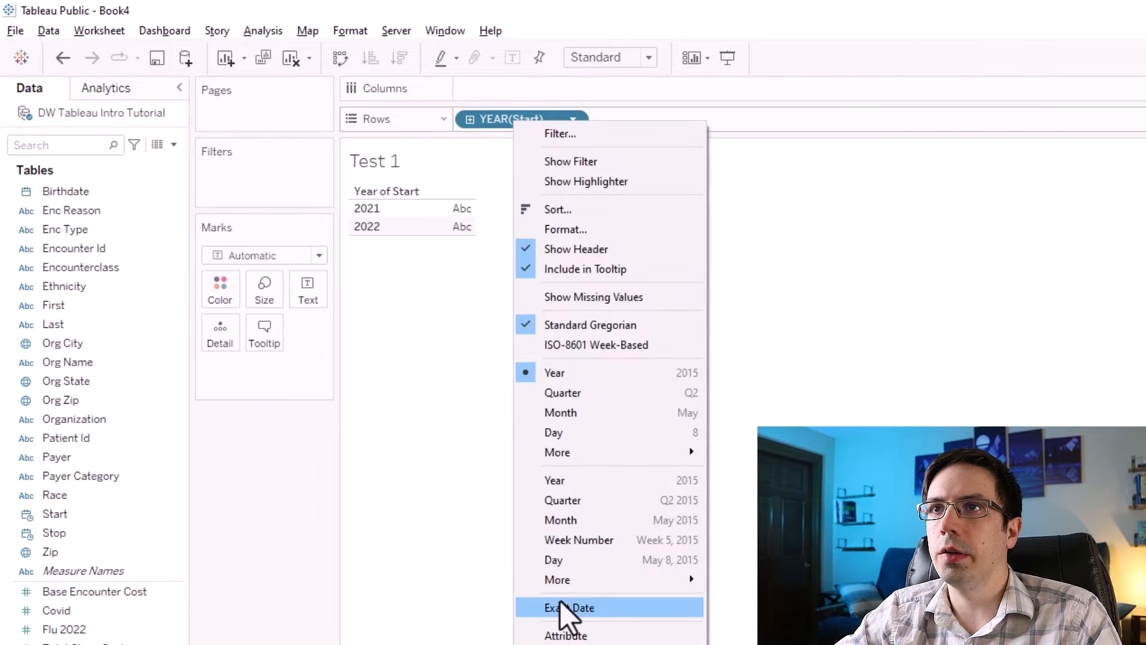
pyautogui.click(560, 601)
pyautogui.rightClick(495, 122)
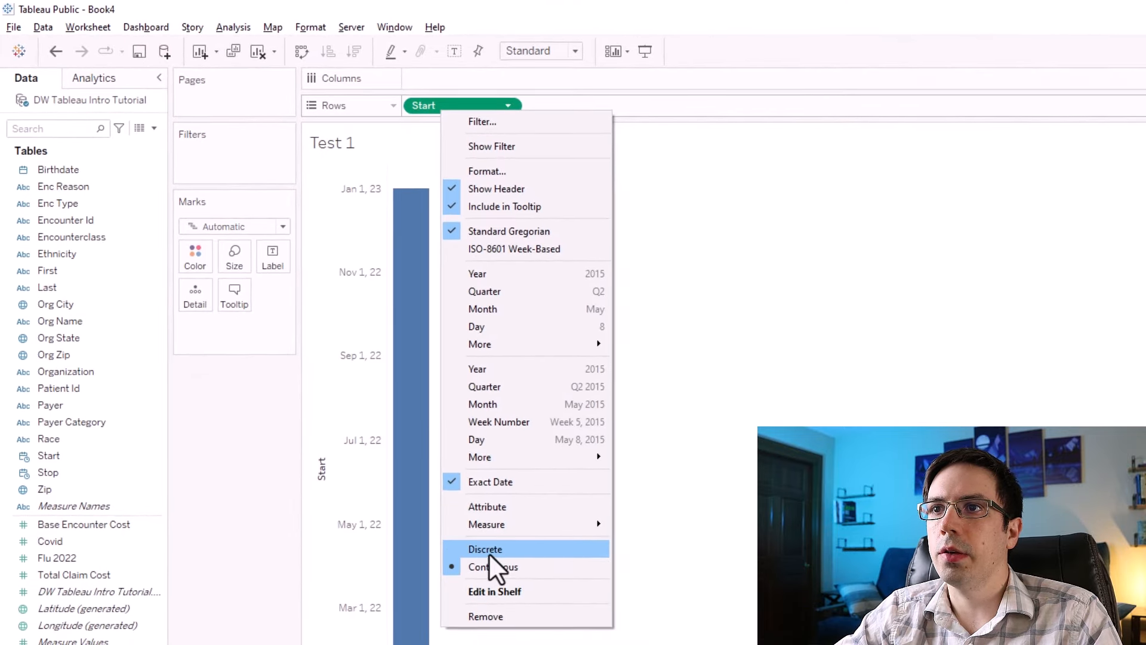
pyautogui.click(488, 550)
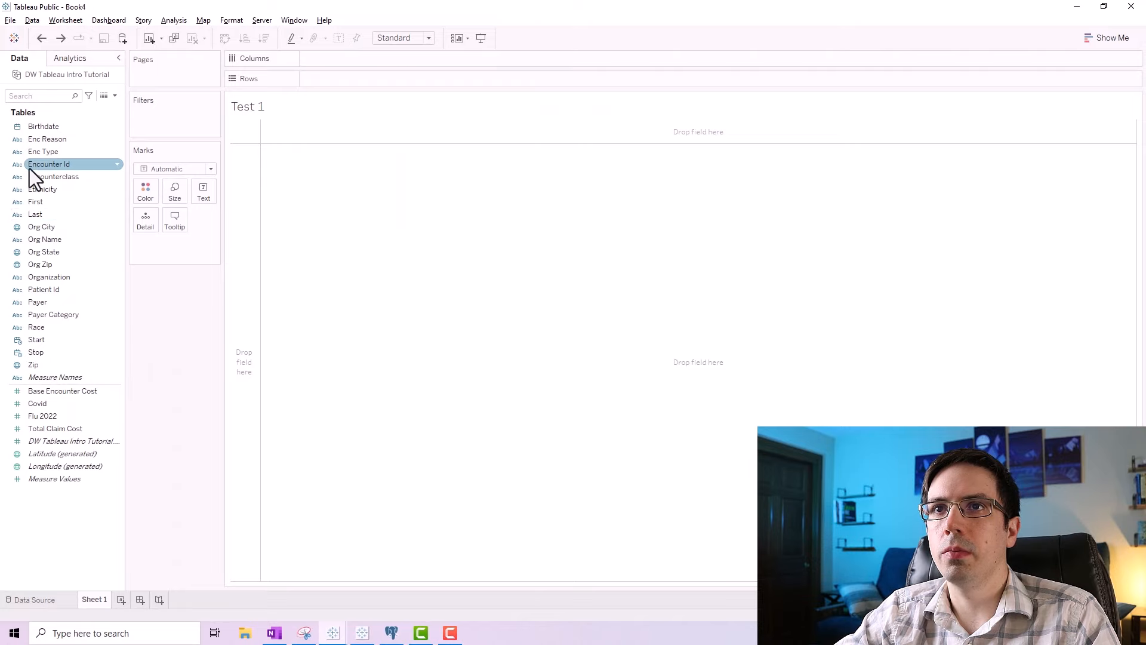
# Build a table listing every Encounter Id in rows, widen its column, and show the Base Encounter Cost for each encounter.
pyautogui.moveTo(30, 168); pyautogui.dragTo(343, 85)
pyautogui.click(591, 308)
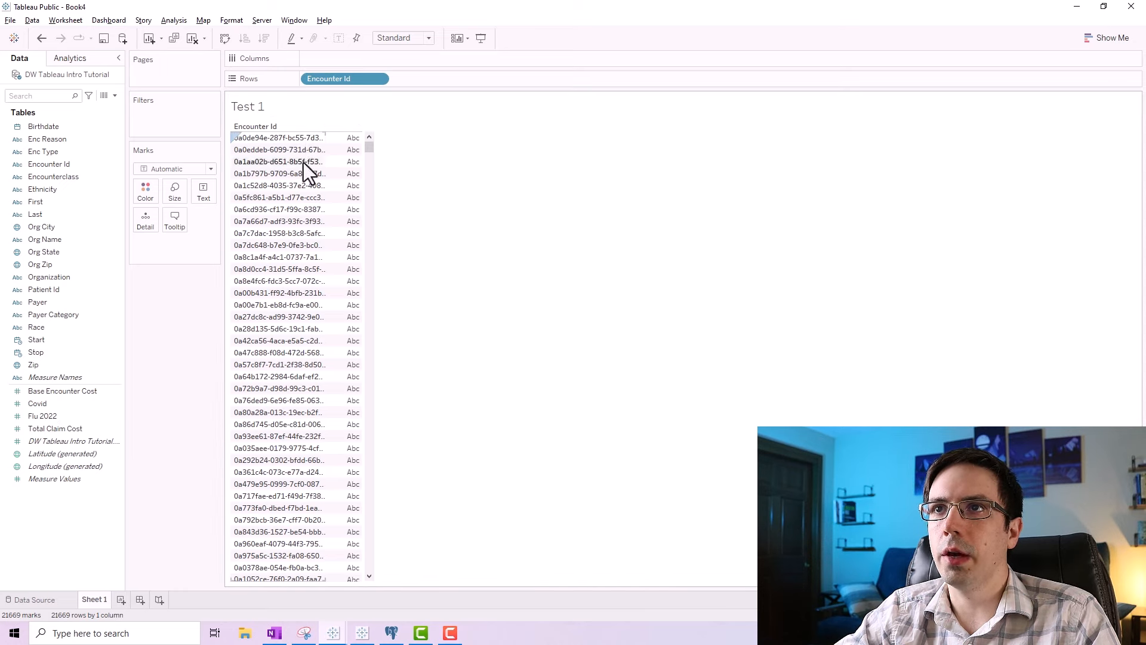
pyautogui.moveTo(324, 142); pyautogui.dragTo(344, 138)
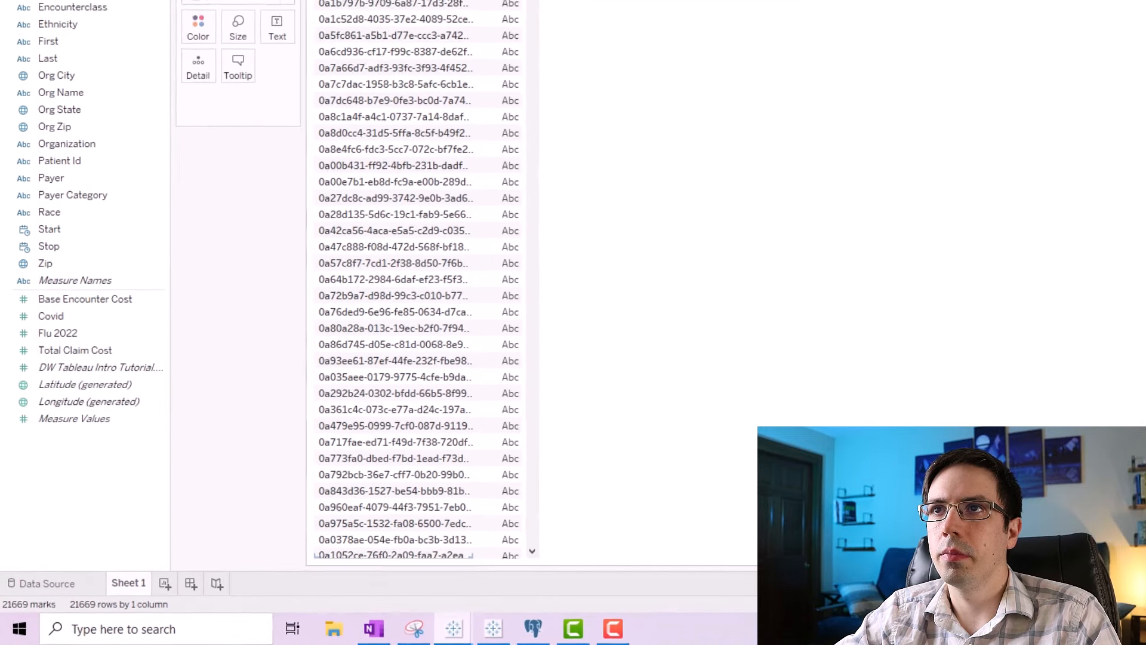
pyautogui.moveTo(474, 1); pyautogui.dragTo(499, 2)
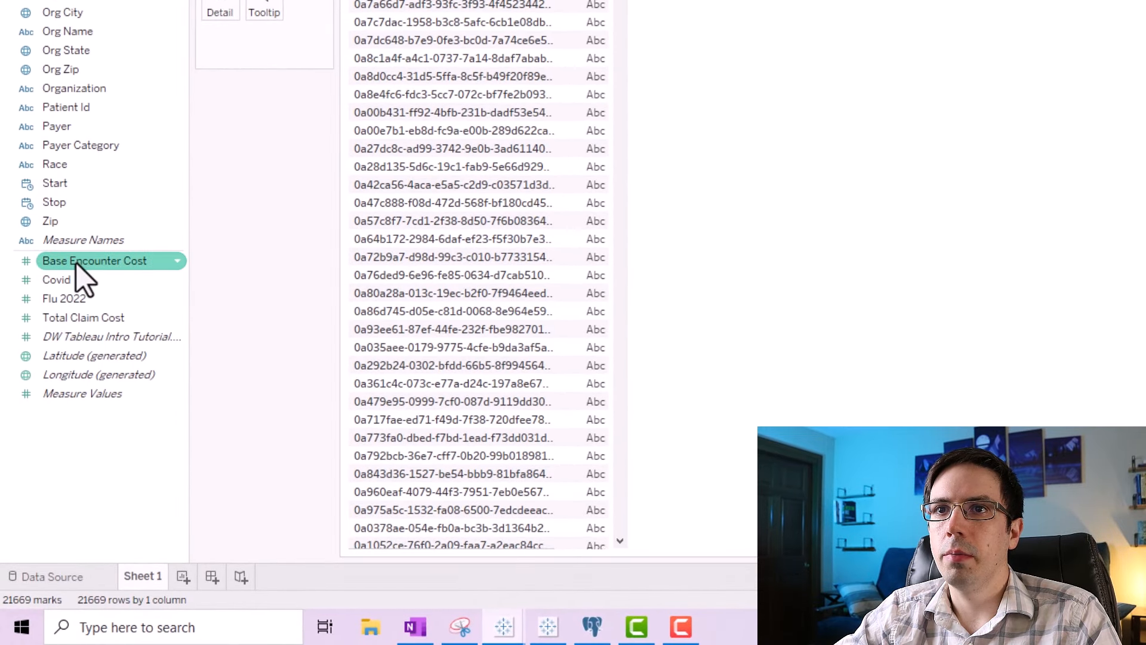
pyautogui.moveTo(77, 263); pyautogui.dragTo(607, 214)
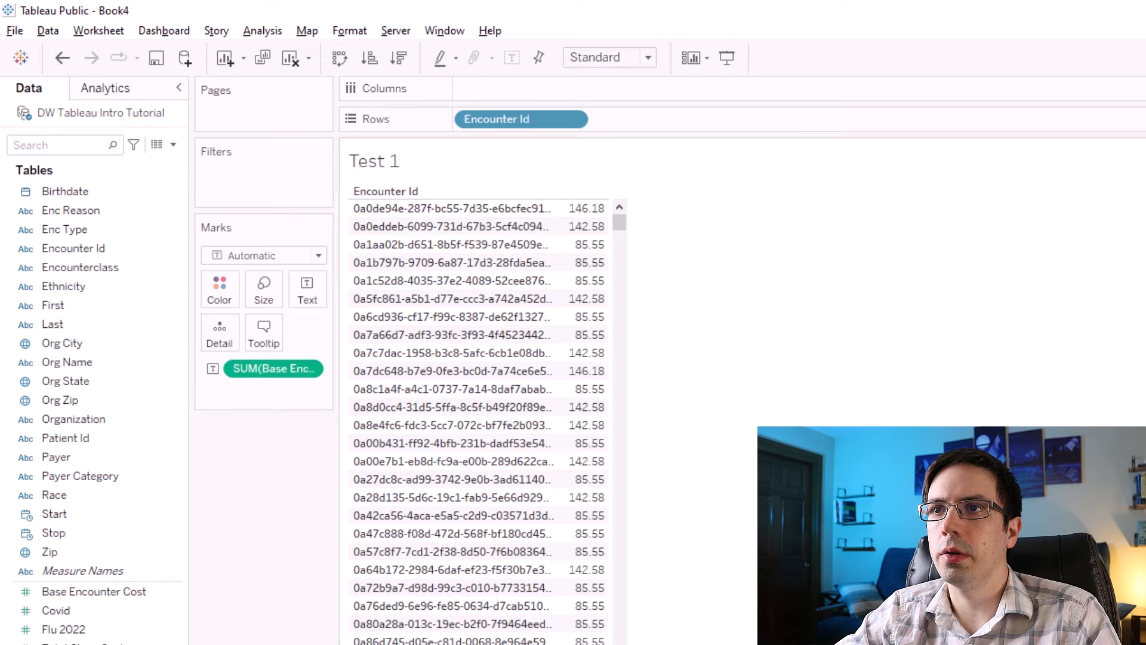
pyautogui.moveTo(581, 218)
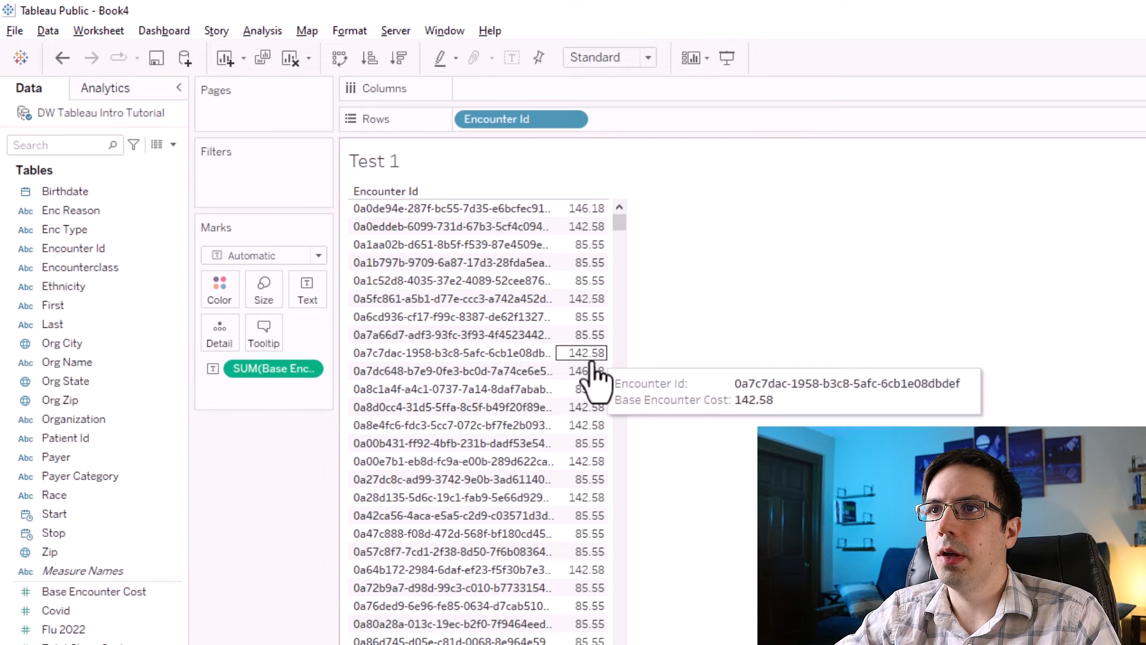
# Place the Payer field on Rows and create a calculated field named Row Count with the formula 1.
pyautogui.moveTo(588, 372)
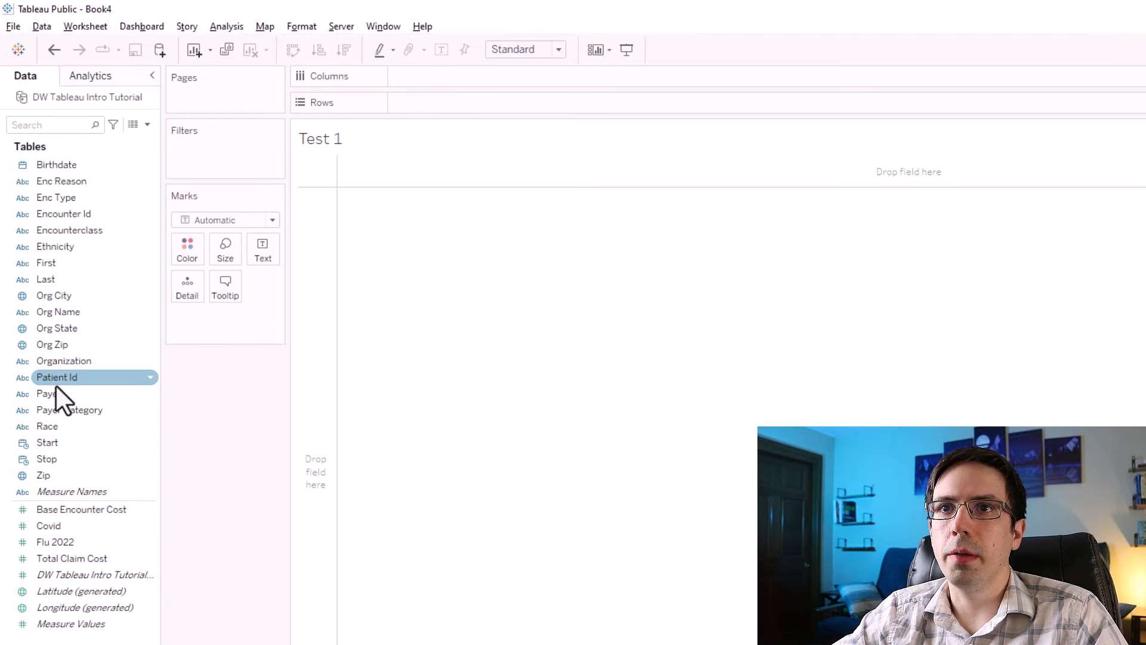
pyautogui.moveTo(53, 394); pyautogui.dragTo(432, 100)
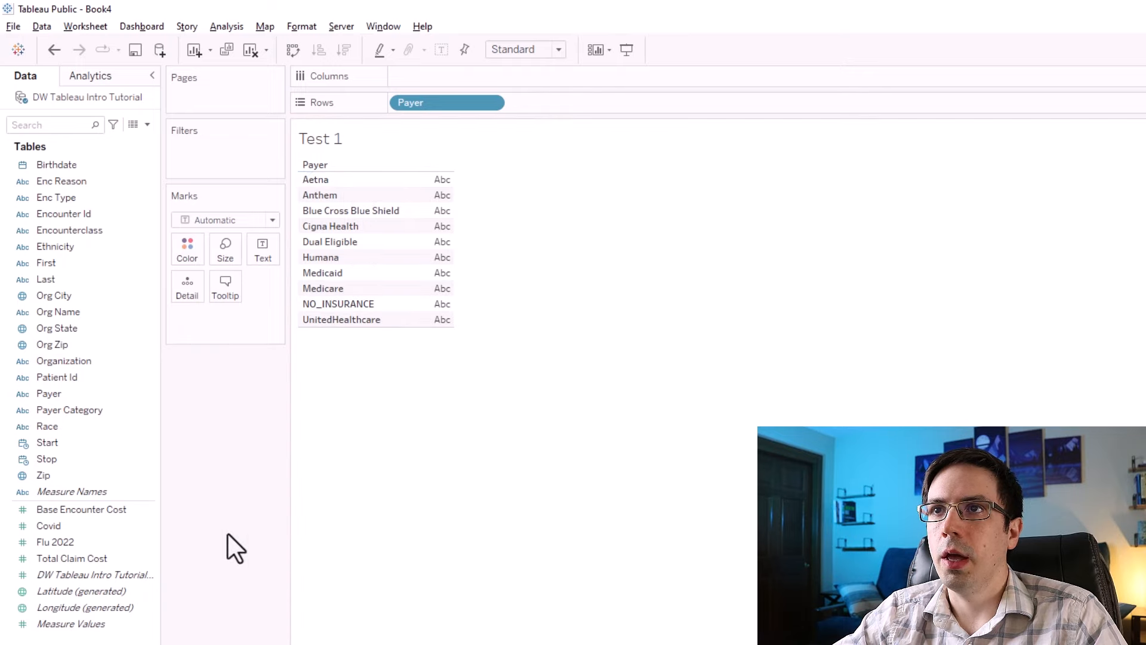
pyautogui.click(217, 23)
pyautogui.click(300, 345)
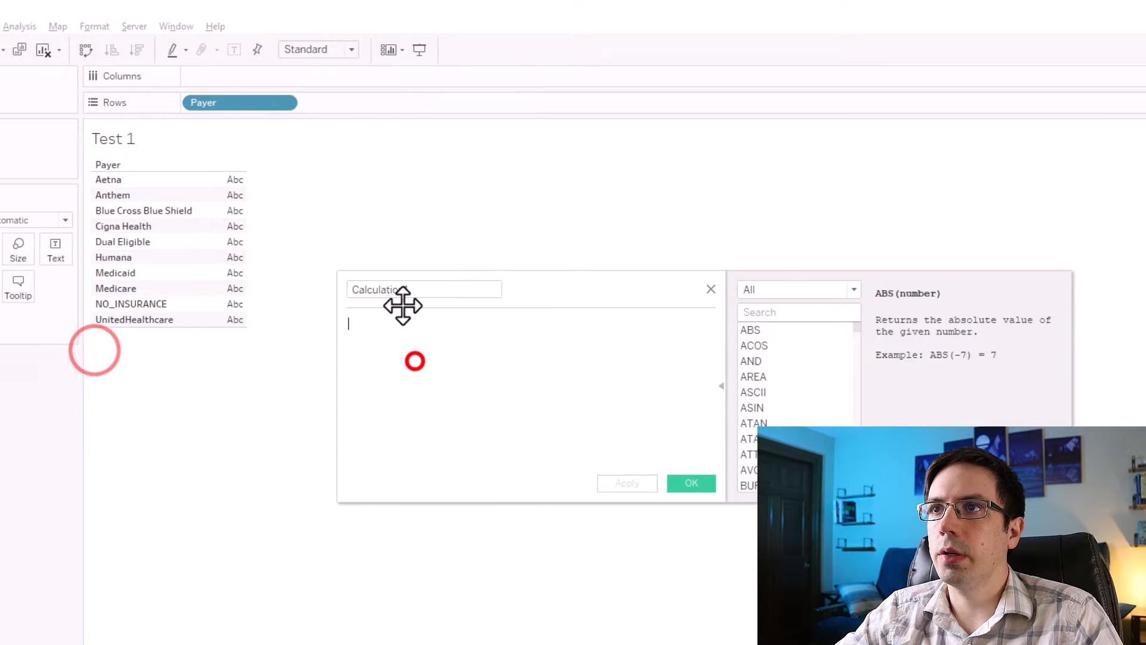
pyautogui.doubleClick(404, 289)
pyautogui.write('Row CXo')
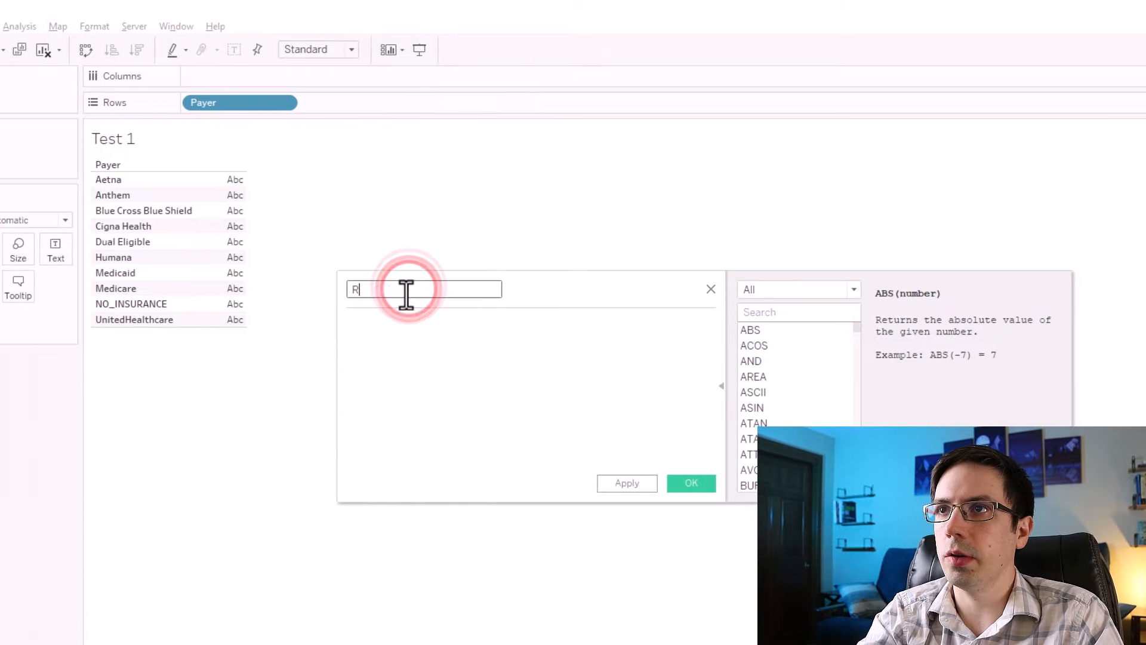
pyautogui.press('BackSpace')
pyautogui.press('BackSpace')
pyautogui.write('ount')
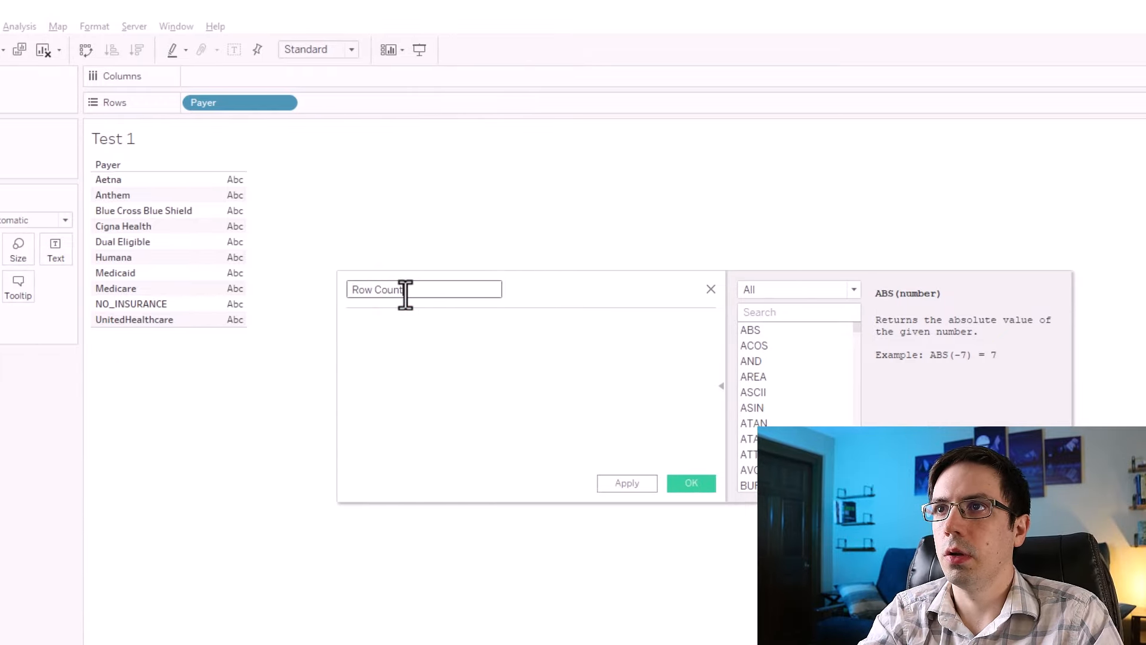
pyautogui.press('Tab')
pyautogui.write('1')
pyautogui.click(620, 485)
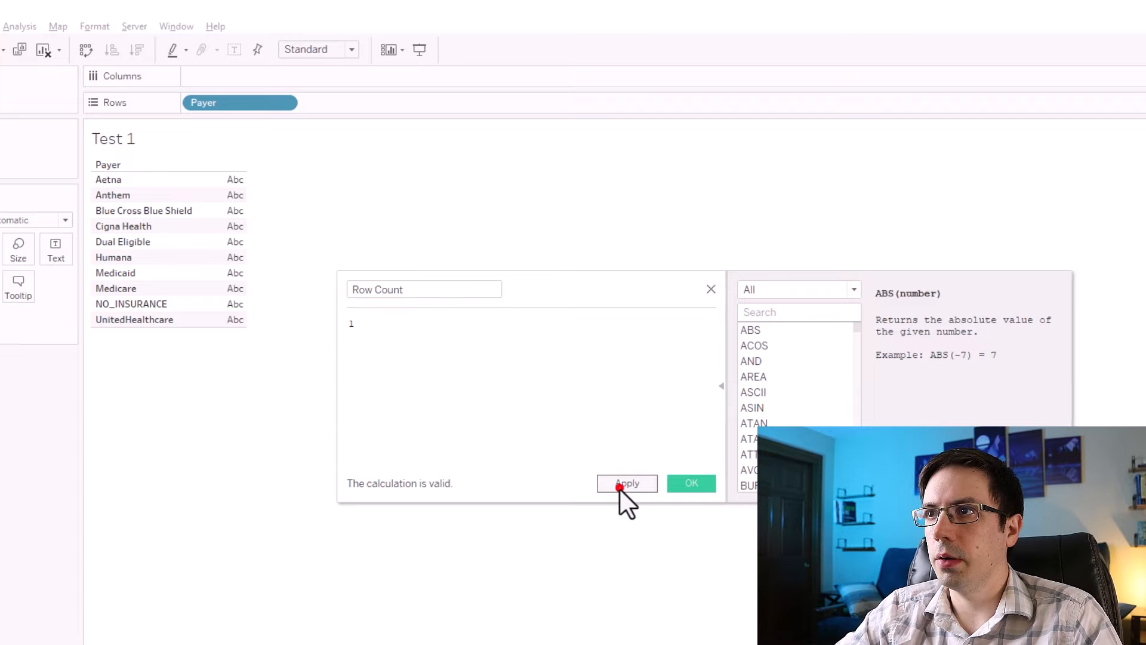
pyautogui.click(692, 483)
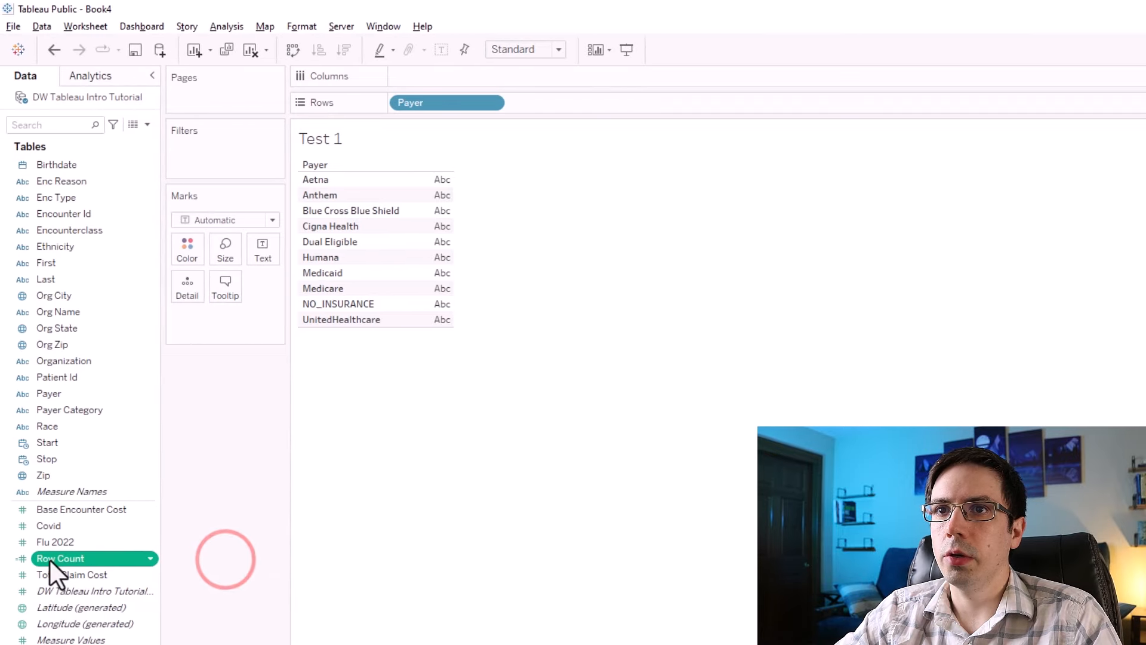
# Show the summed Row Count per payer as horizontal bars by placing it on Columns, sorted in descending order.
pyautogui.moveTo(49, 557); pyautogui.dragTo(429, 272)
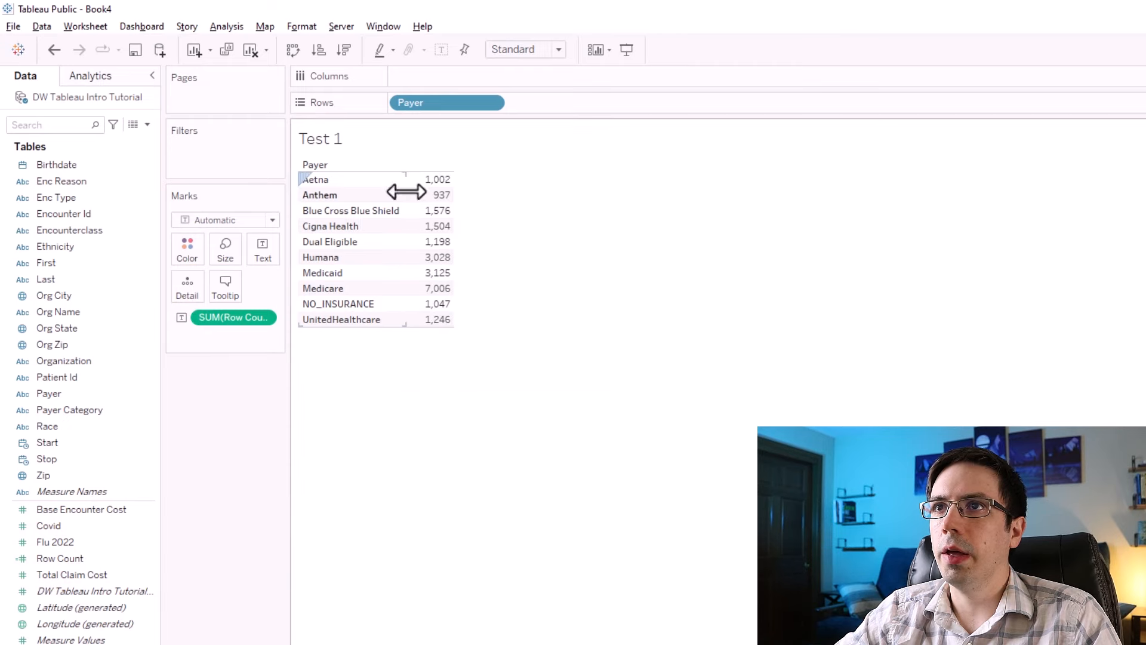
pyautogui.moveTo(447, 325)
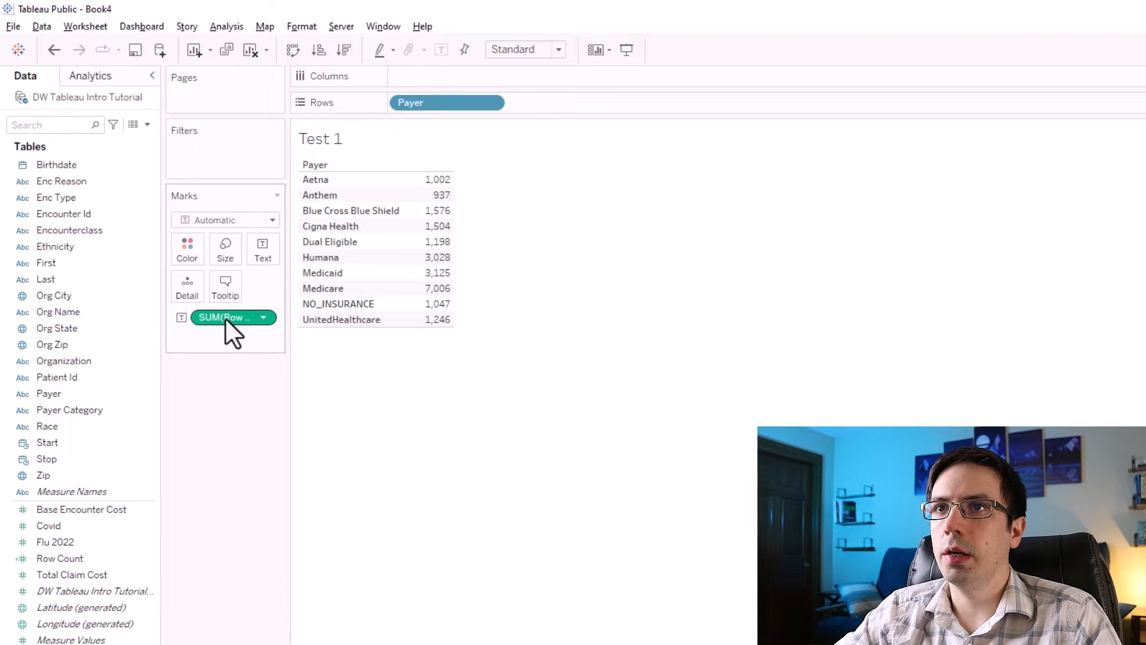
pyautogui.moveTo(215, 320); pyautogui.dragTo(454, 70)
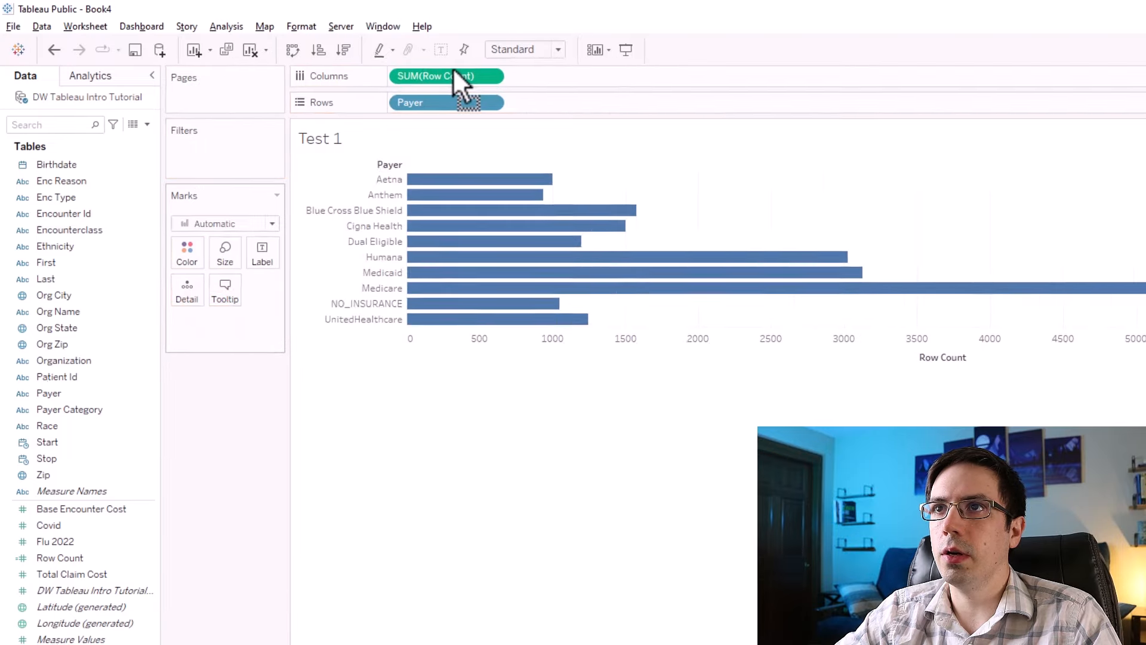
pyautogui.click(343, 49)
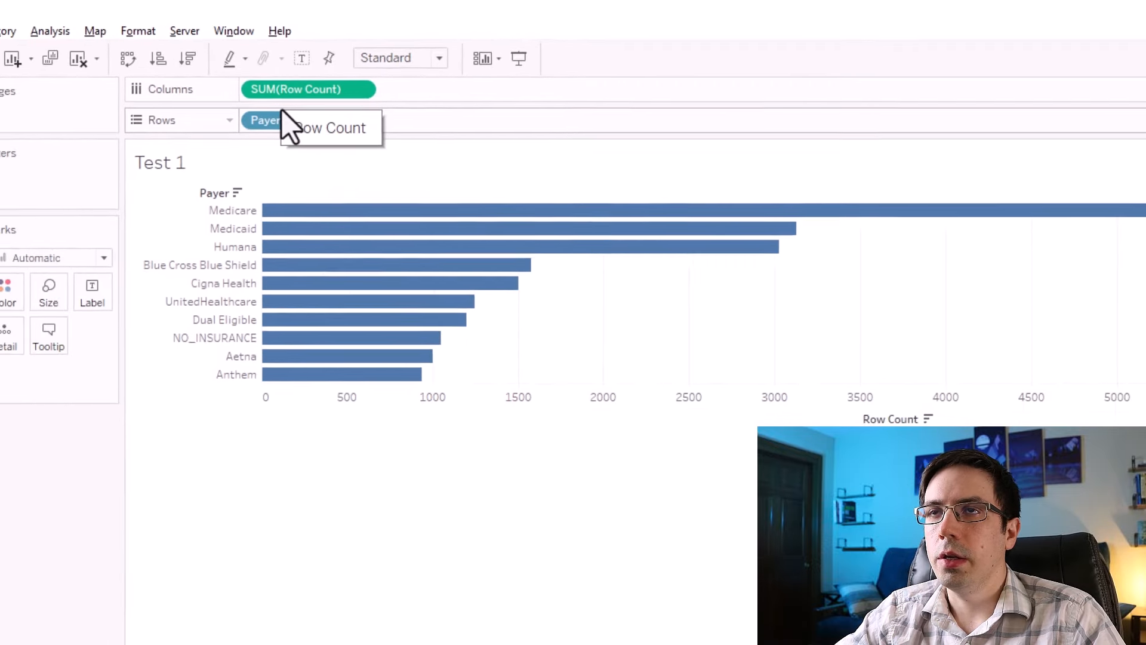
# Open a blank calculated field and close it, and review the formula of the Row Count field.
pyautogui.click(146, 123)
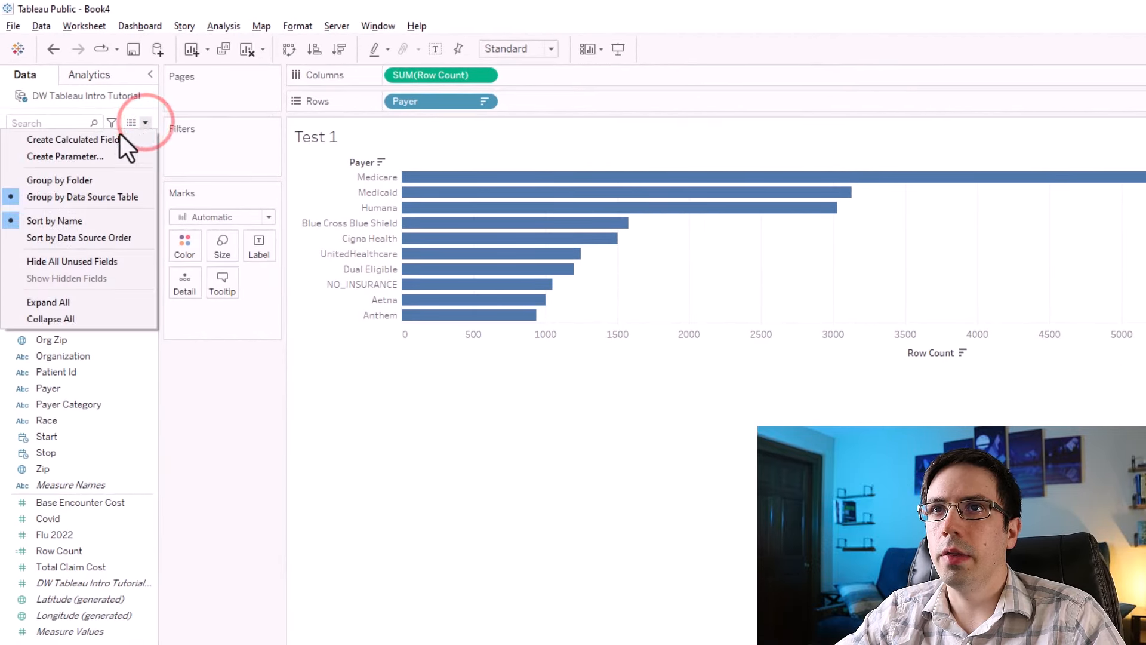
pyautogui.click(100, 136)
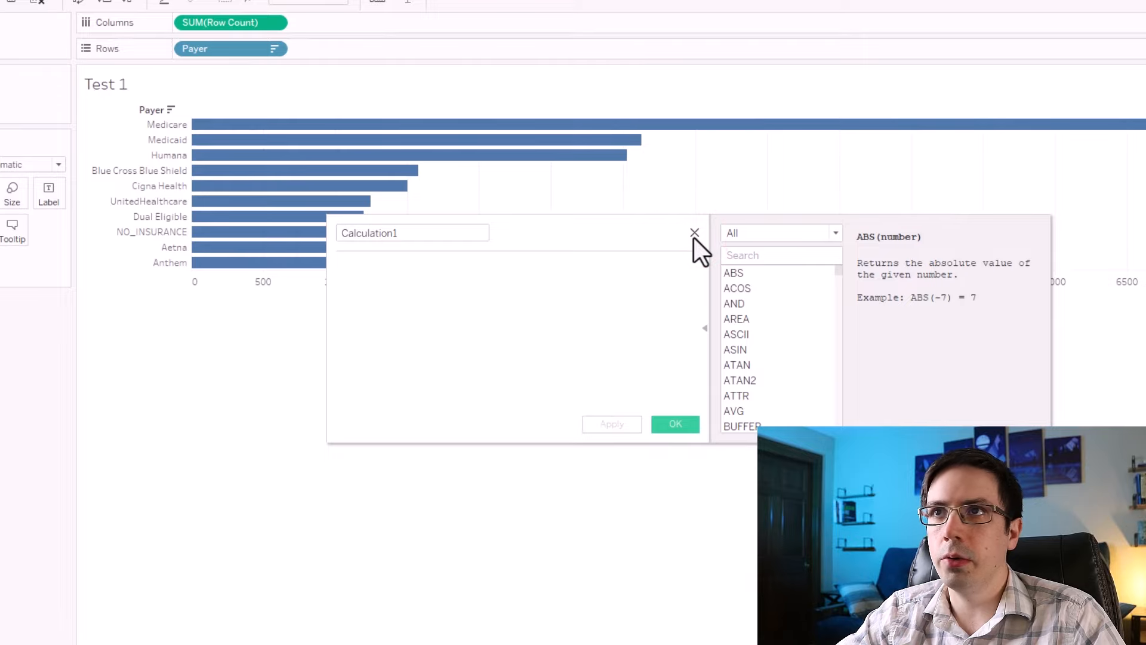
pyautogui.click(693, 236)
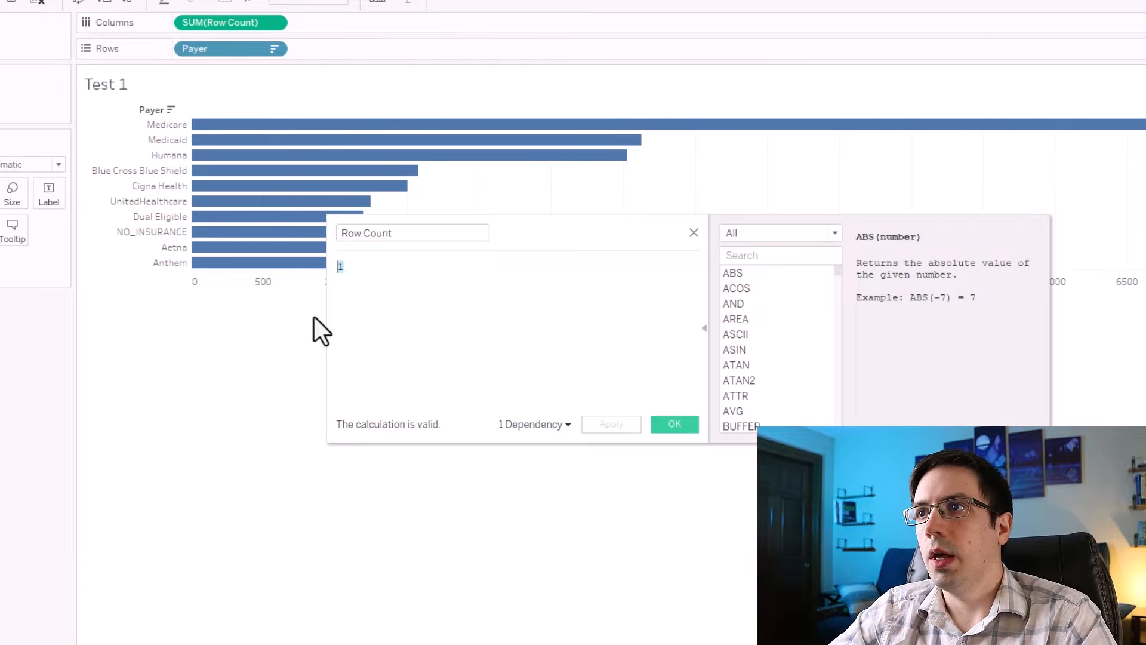
pyautogui.click(675, 423)
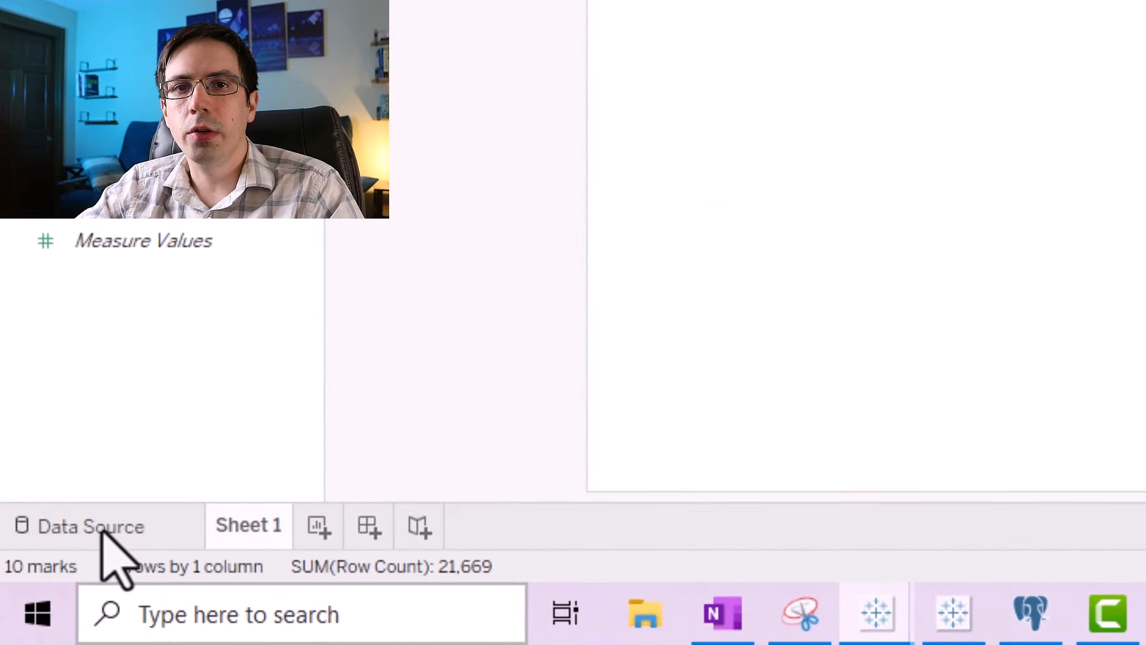
# Examine the Row Count column in the data source preview and the field's calculation icon in the field list.
pyautogui.click(39, 599)
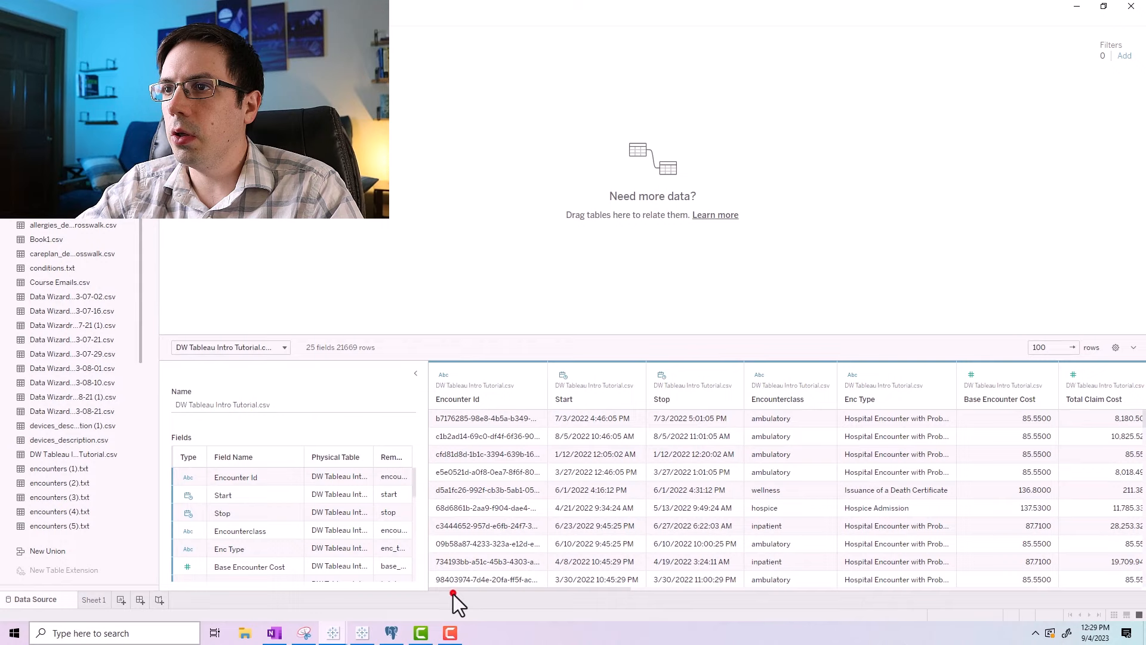
pyautogui.moveTo(453, 593); pyautogui.dragTo(961, 591)
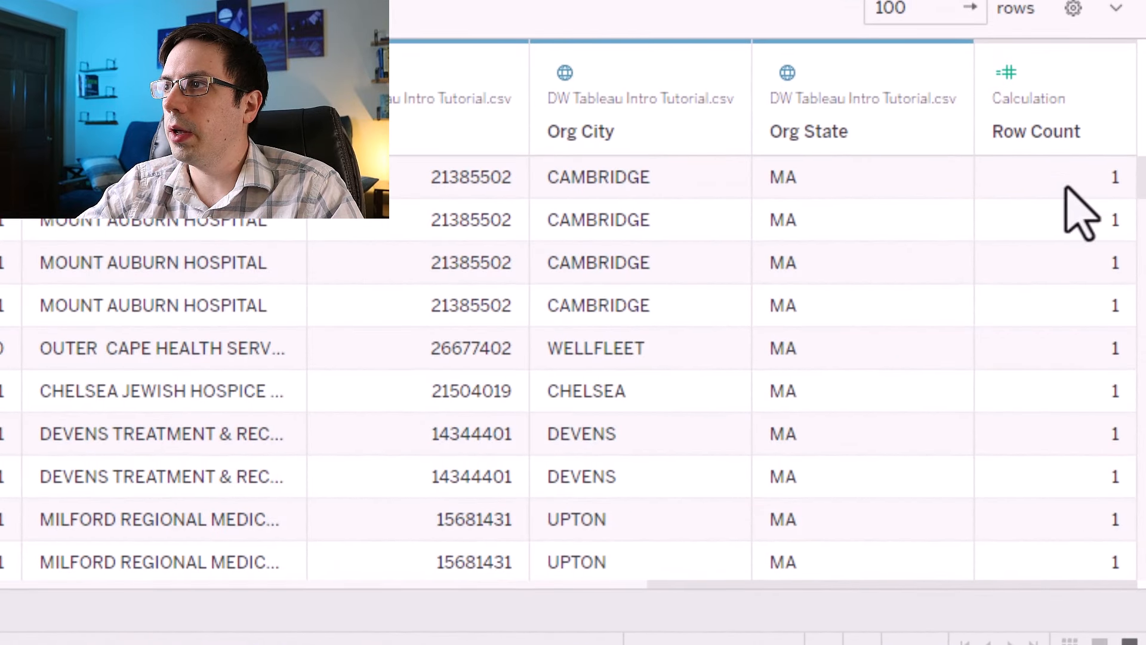
pyautogui.scroll(-20, 1078, 264)
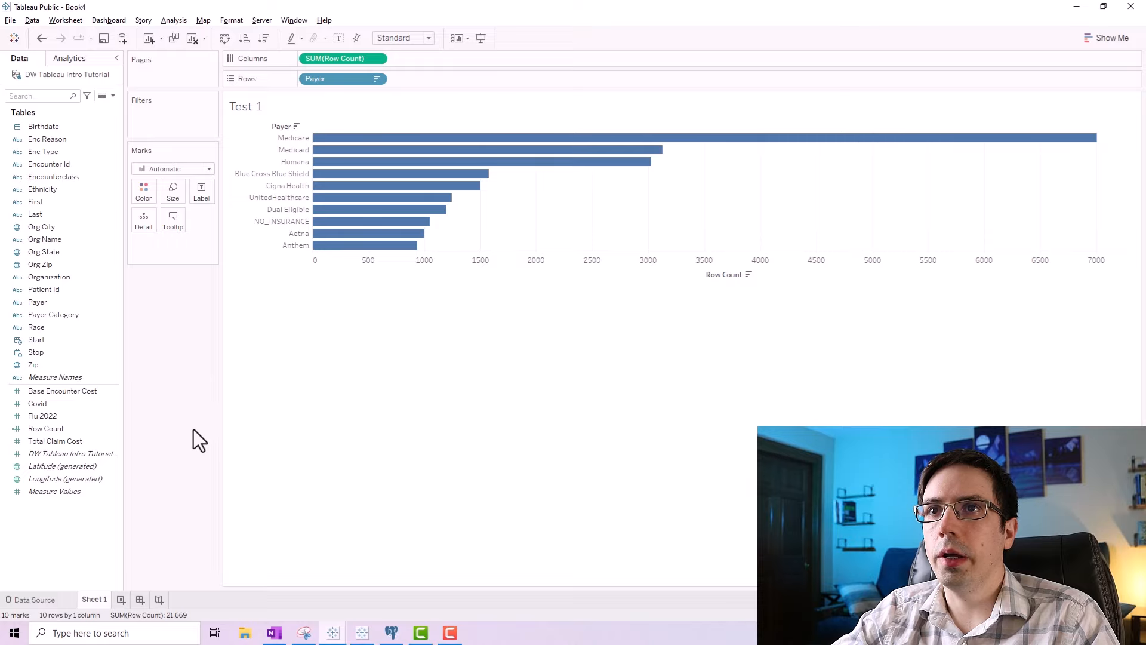
pyautogui.click(9, 429)
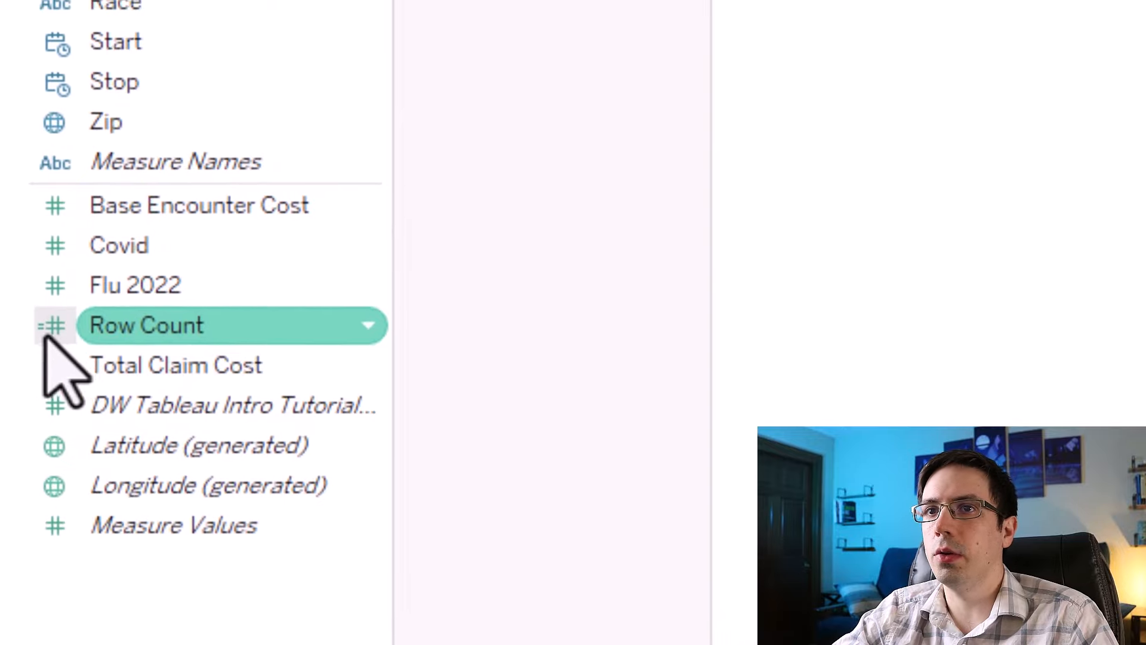
pyautogui.click(63, 314)
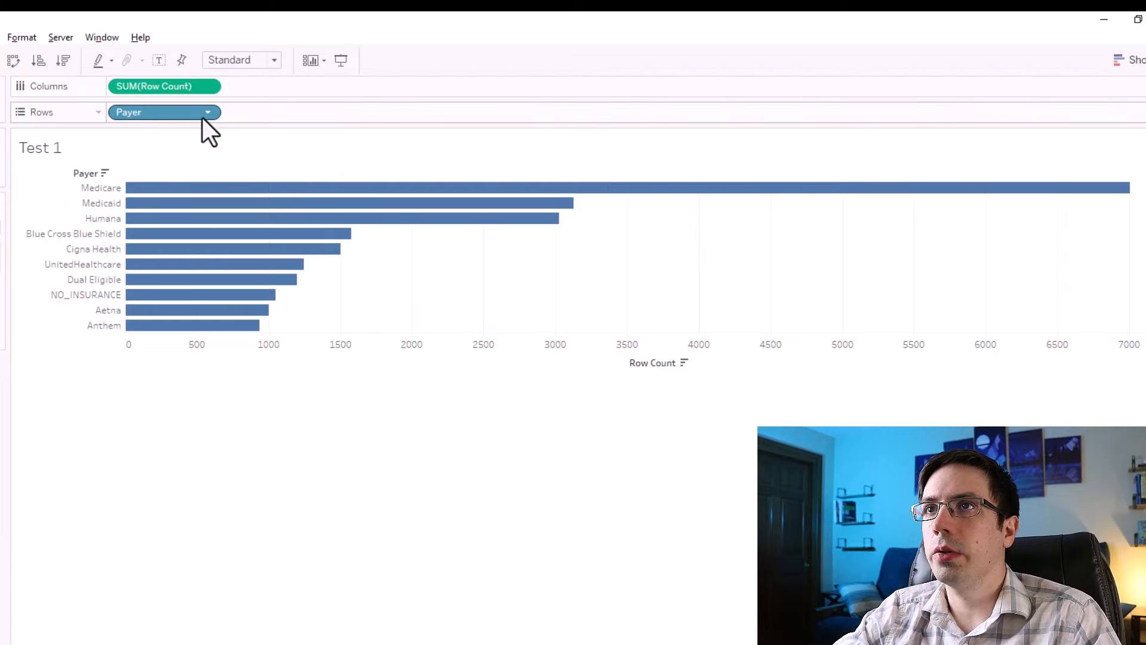
# Sort the payer bars by Row Count in ascending order and switch them back to descending.
pyautogui.click(36, 60)
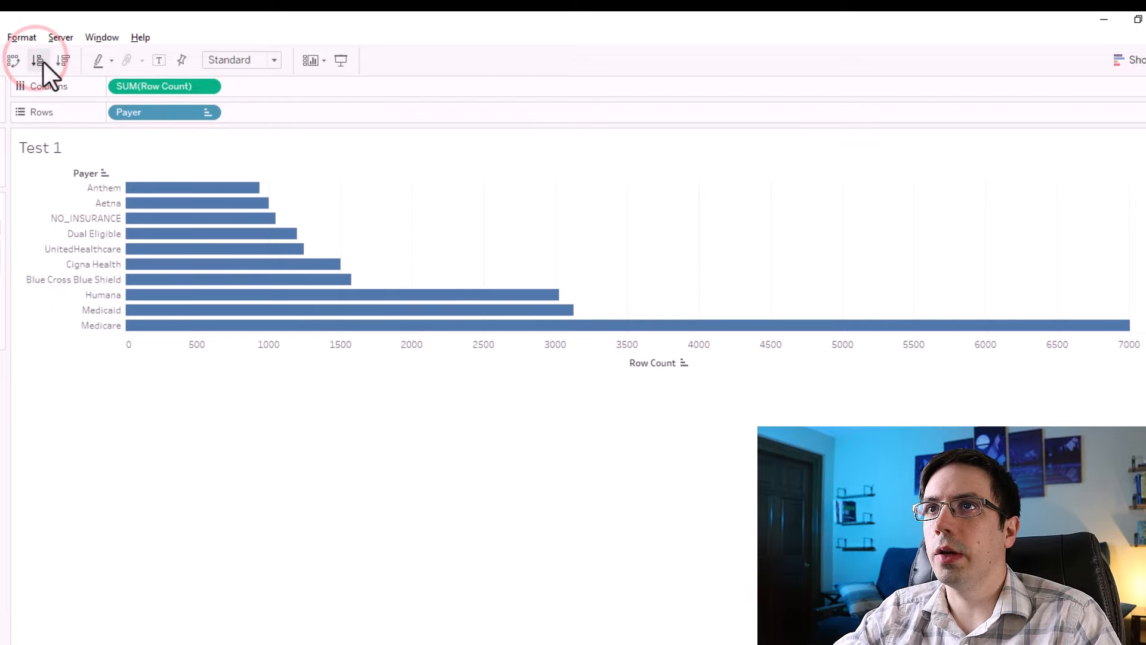
pyautogui.click(63, 61)
# Try a manual Payer sort with Anthem moved up one place and Cigna Health up two, and restore the descending sort.
pyautogui.rightClick(167, 112)
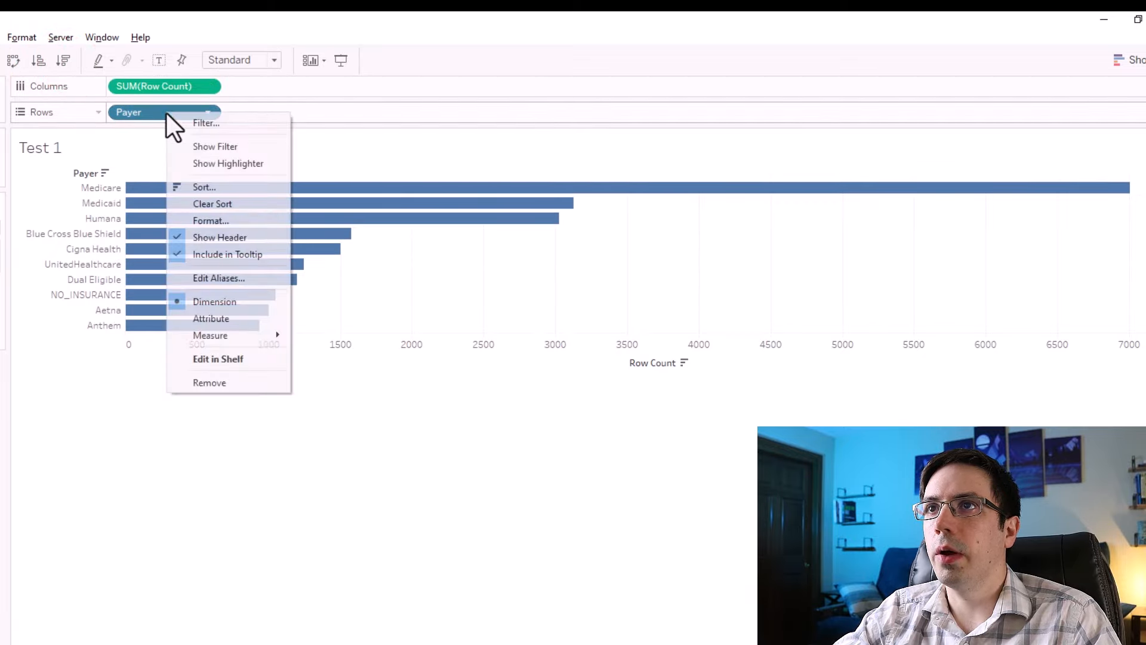
pyautogui.click(195, 187)
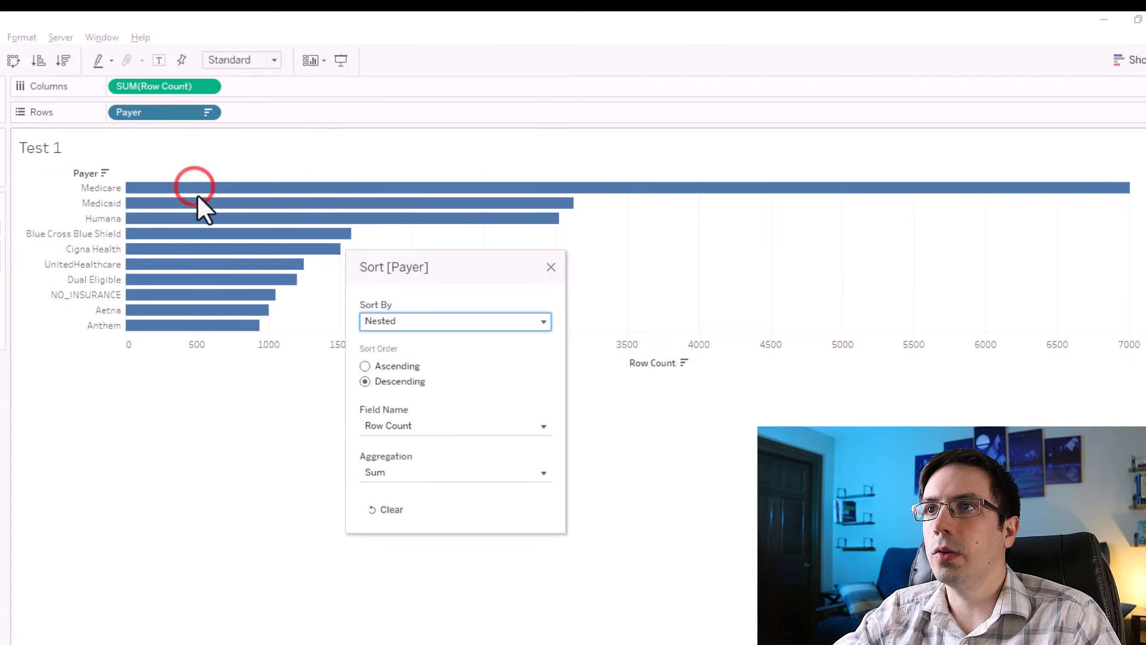
pyautogui.click(384, 316)
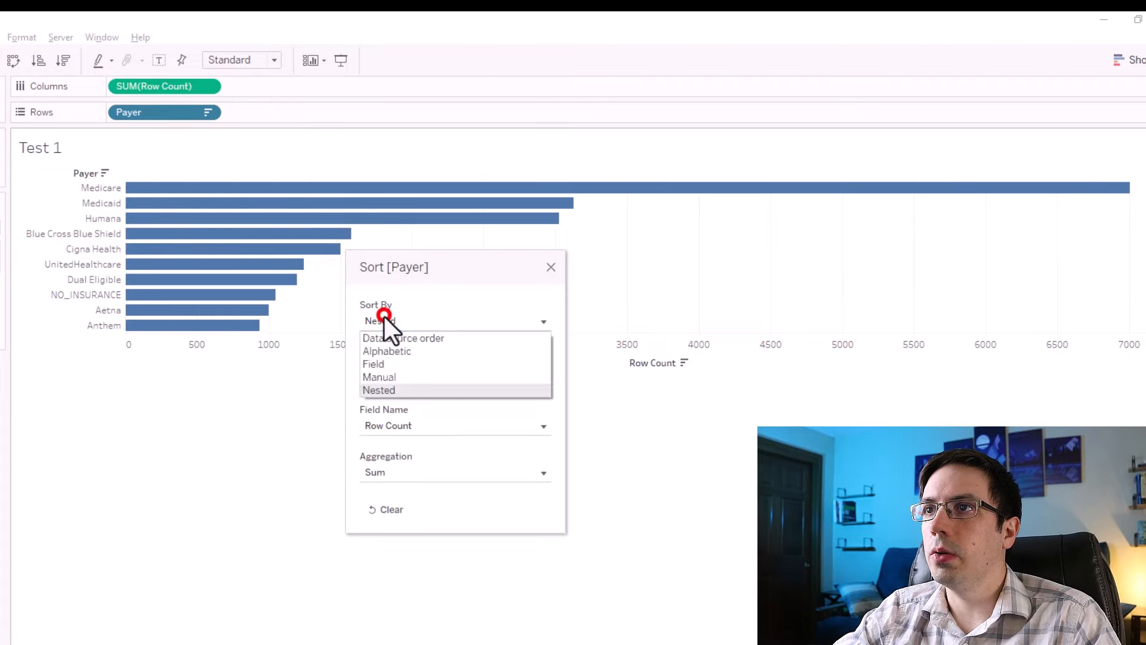
pyautogui.click(398, 376)
pyautogui.click(396, 369)
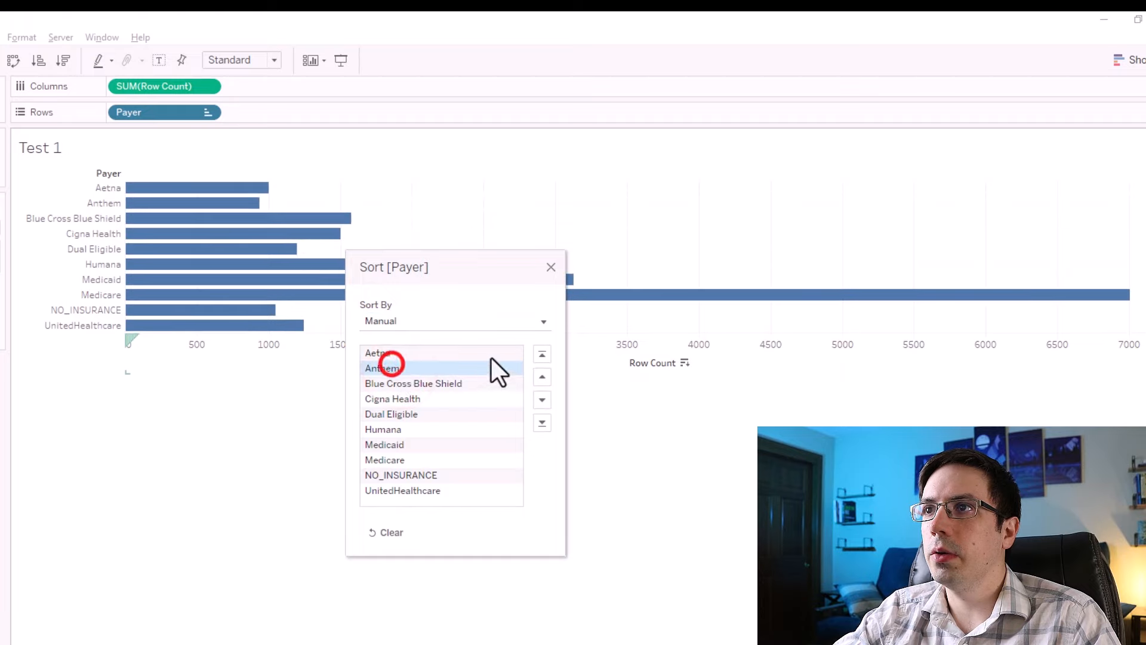
pyautogui.click(543, 376)
pyautogui.click(424, 395)
pyautogui.click(542, 377)
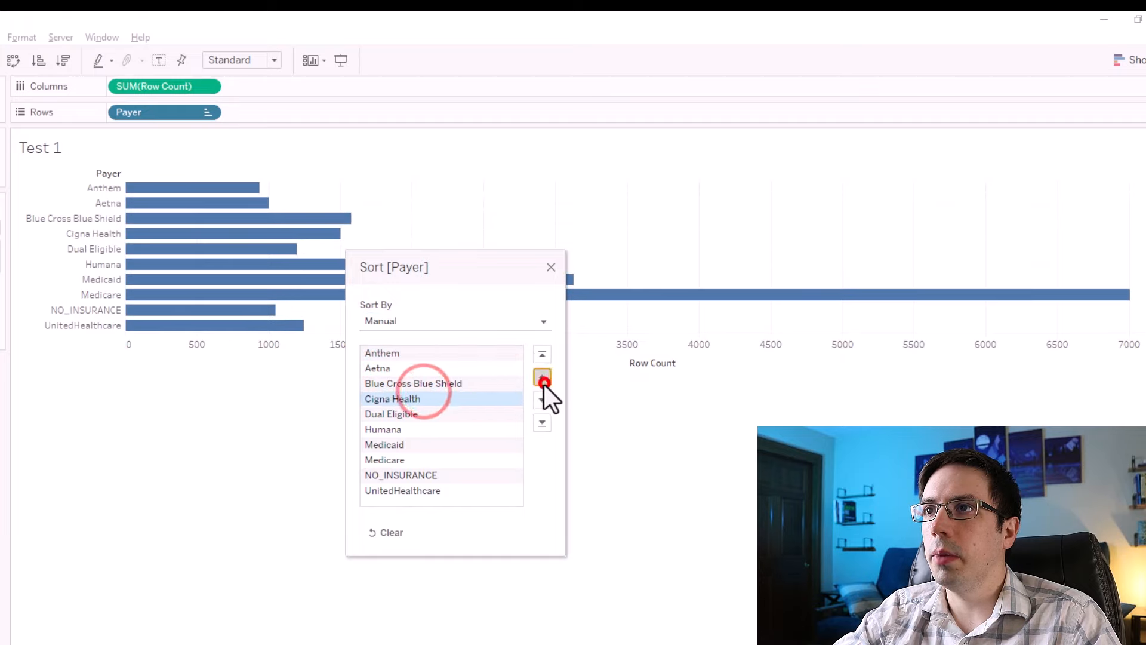
pyautogui.click(542, 377)
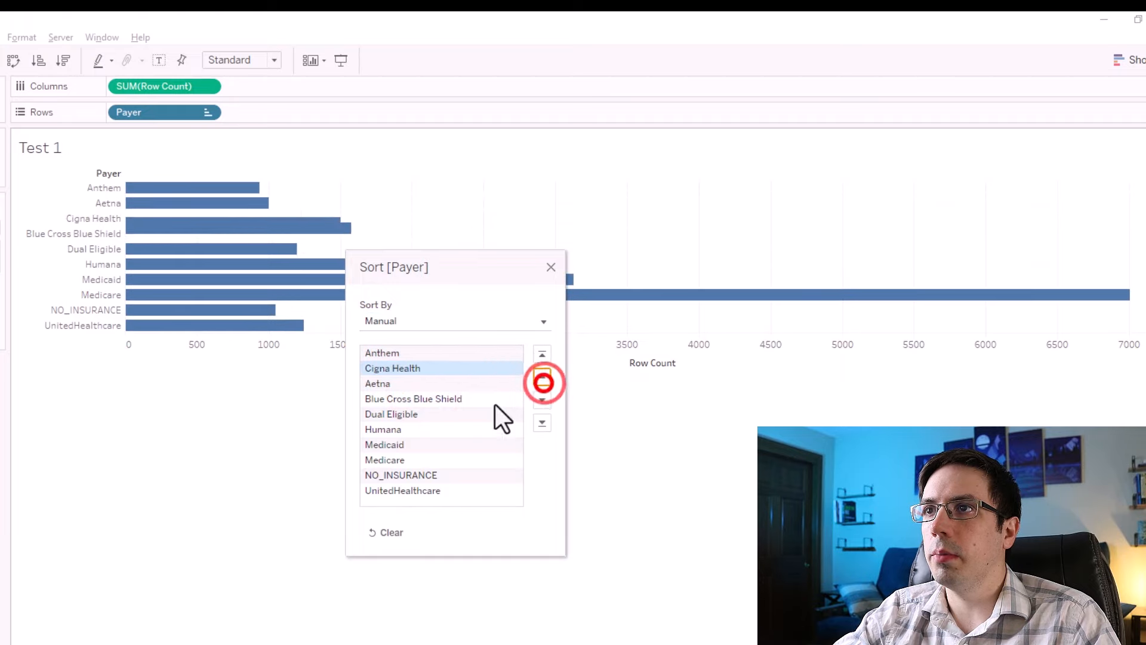
pyautogui.click(550, 267)
pyautogui.click(65, 65)
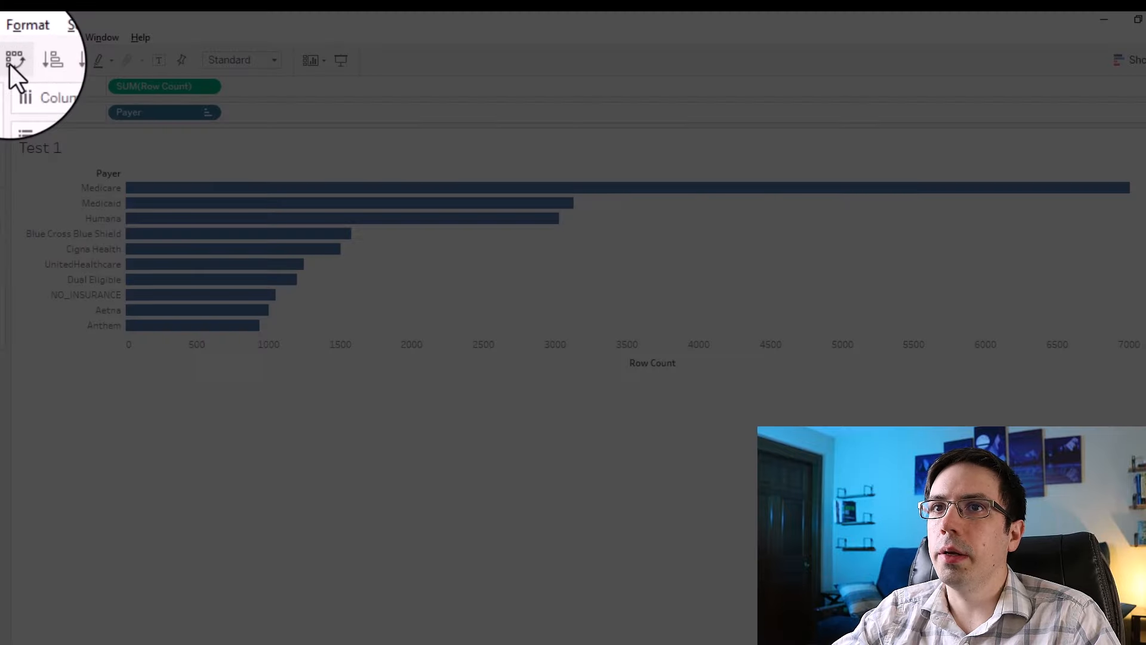
# Swap rows and columns back and forth to compare vertical and horizontal payer bars, ending with horizontal ones.
pyautogui.click(11, 61)
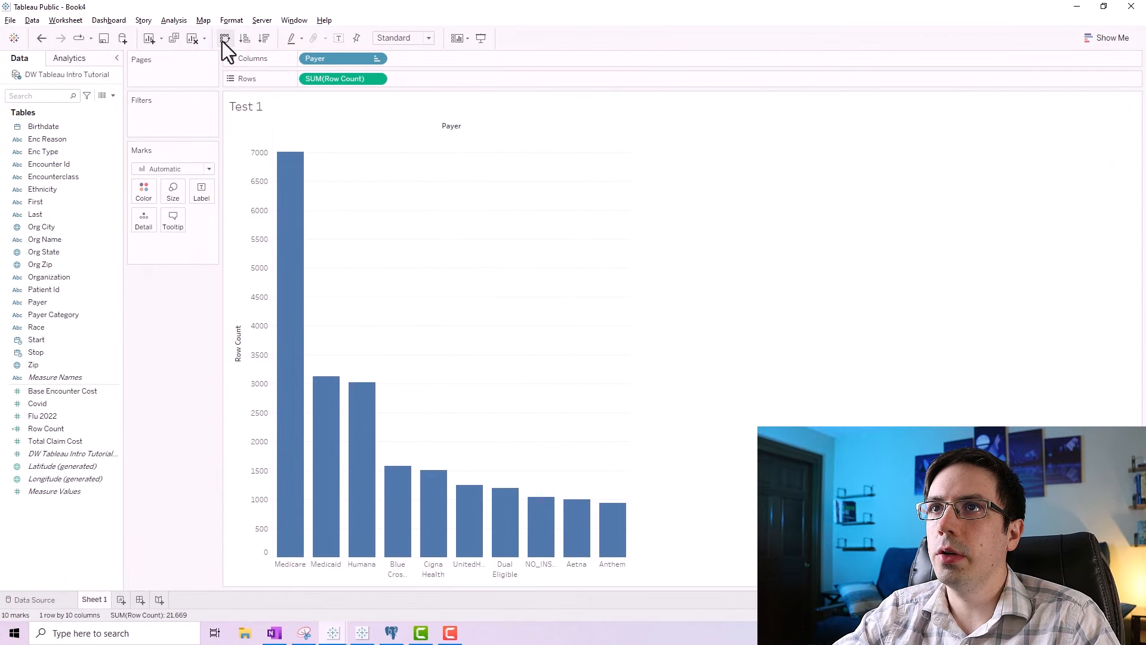
pyautogui.click(223, 40)
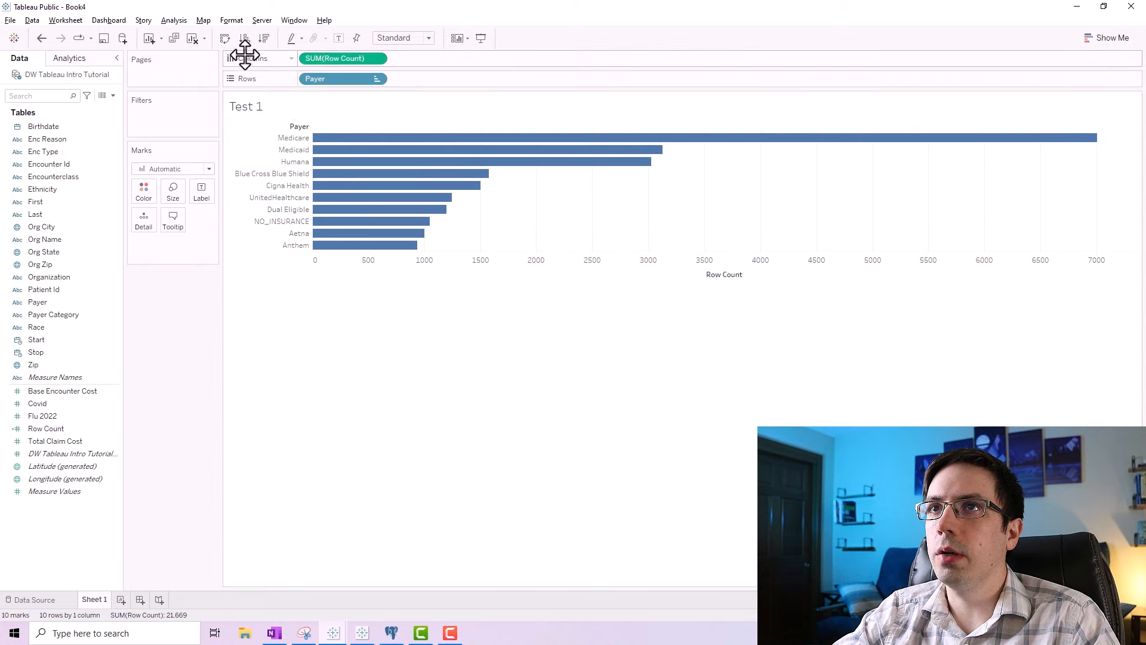
pyautogui.click(226, 38)
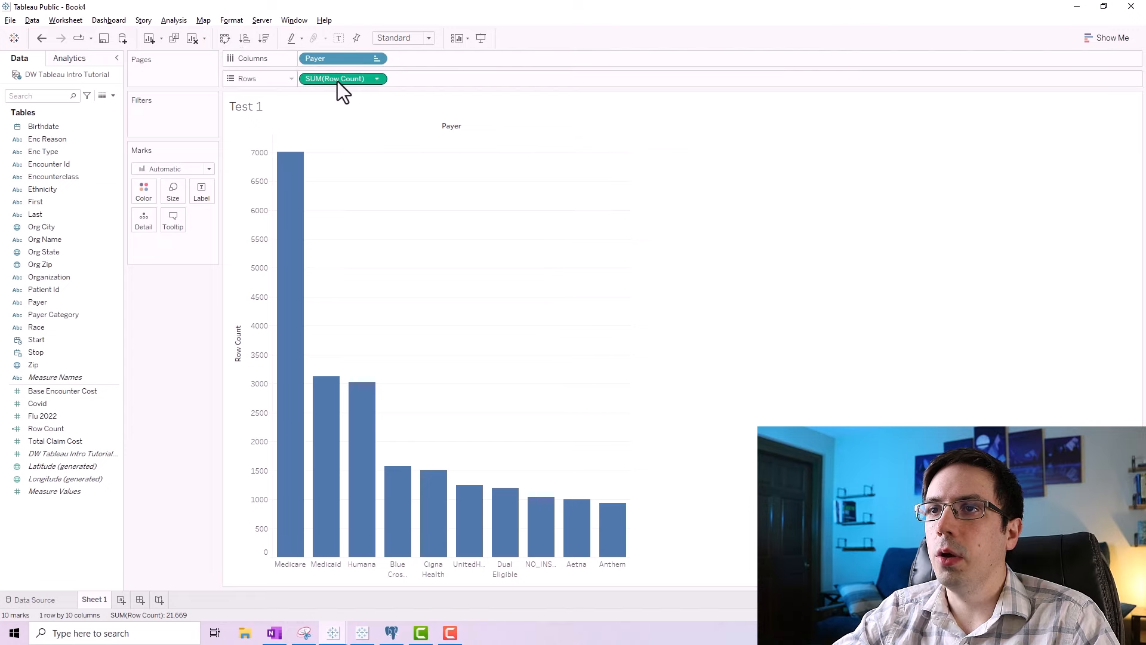
pyautogui.click(226, 41)
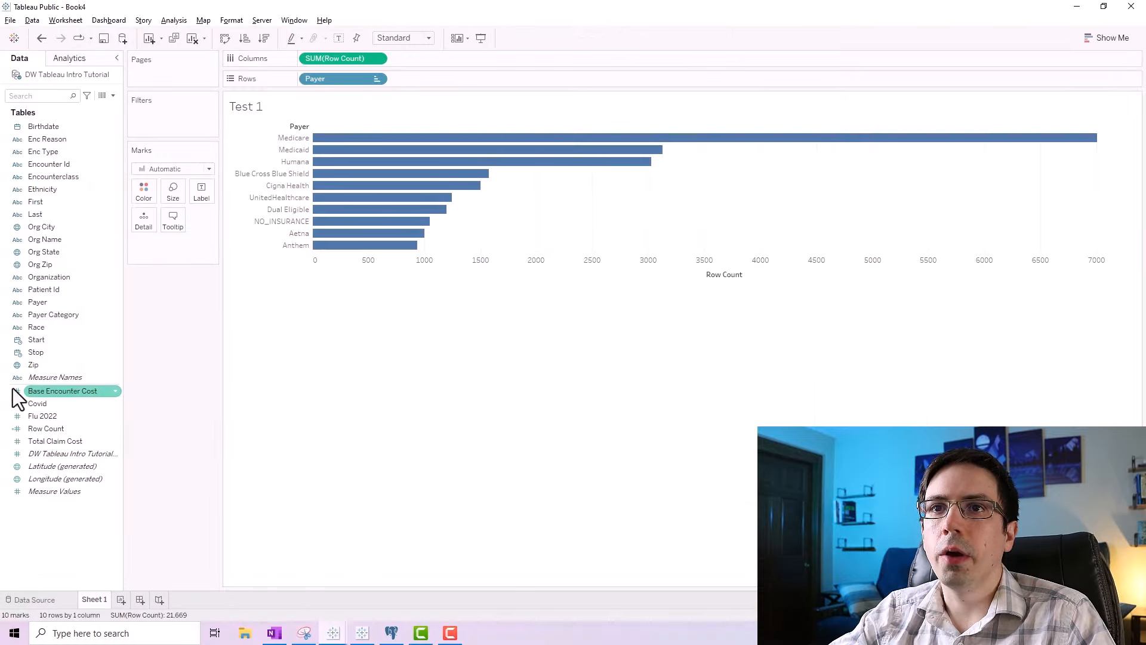
# Try splitting the payer bars by Race on Rows and on Columns ahead of Row Count, and remove Race again.
pyautogui.moveTo(56, 389); pyautogui.dragTo(597, 96)
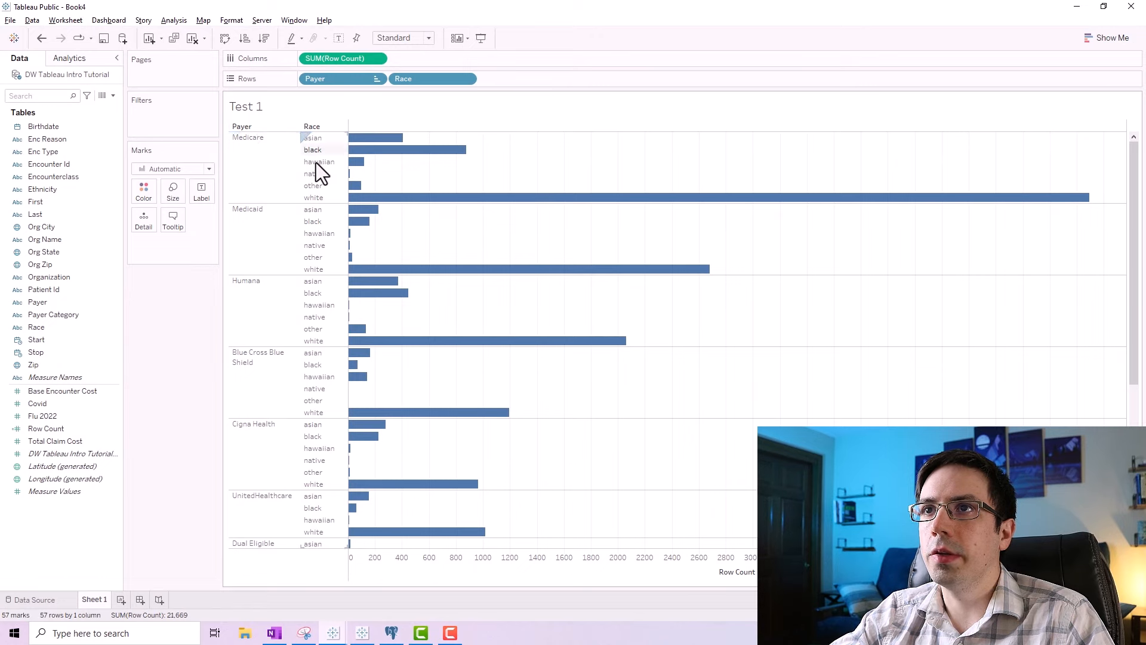
pyautogui.moveTo(440, 78); pyautogui.dragTo(329, 59)
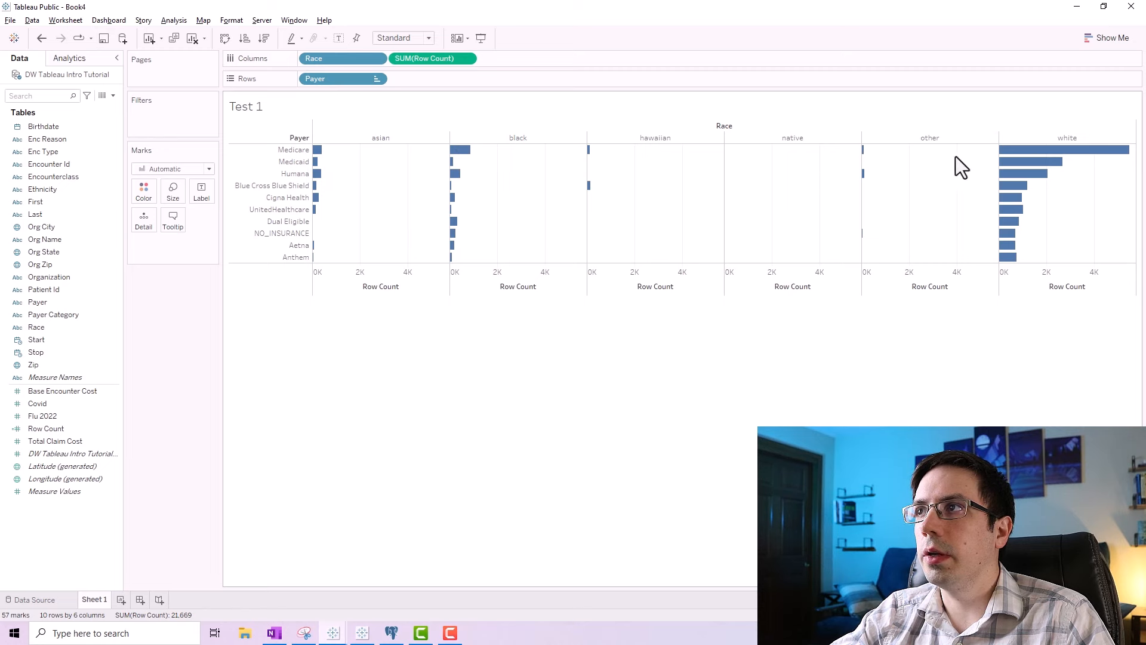
pyautogui.moveTo(334, 58); pyautogui.dragTo(189, 367)
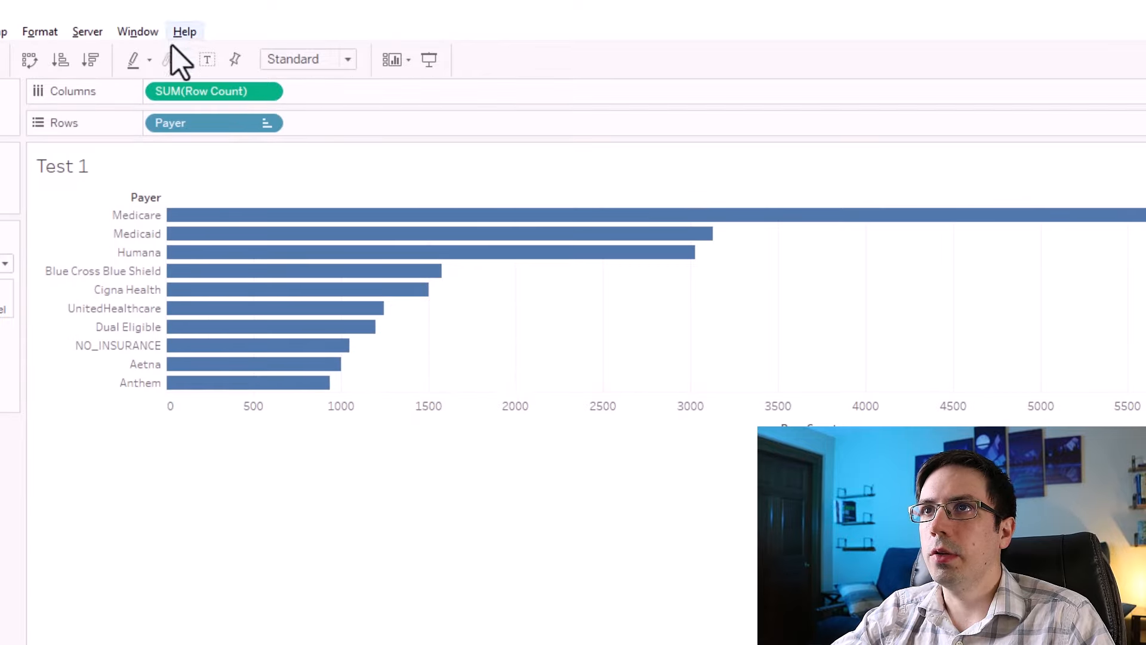
# Replace Row Count with the sum of Total Claim Cost on Columns and sort the payer bars in descending order.
pyautogui.moveTo(179, 91); pyautogui.dragTo(0, 553)
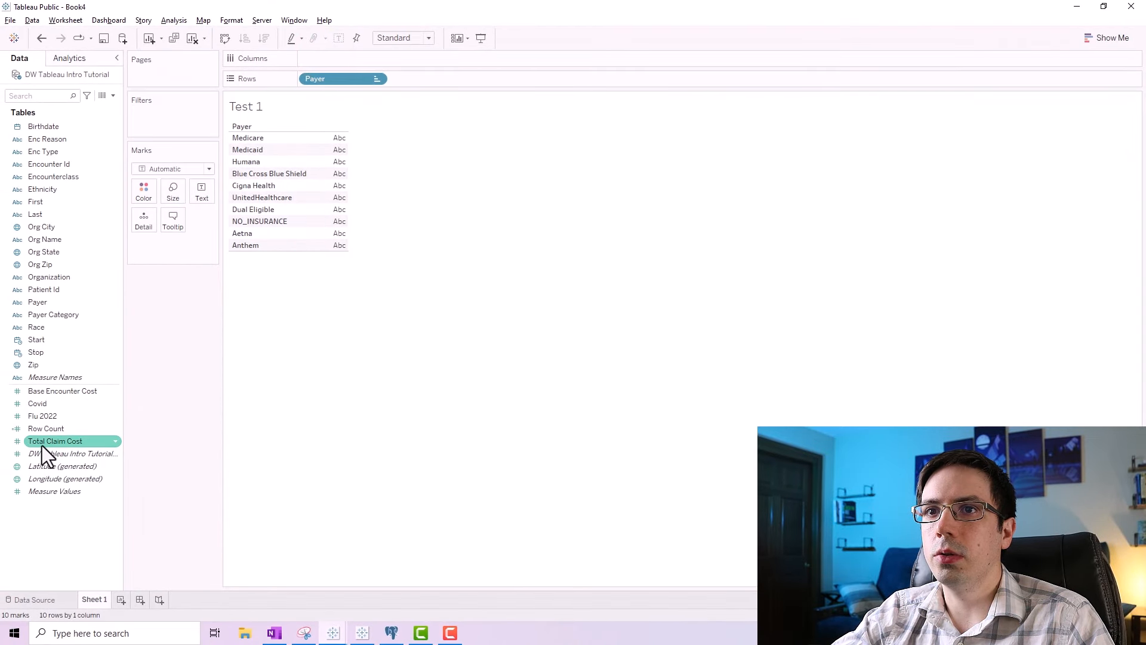
pyautogui.moveTo(42, 445); pyautogui.dragTo(326, 194)
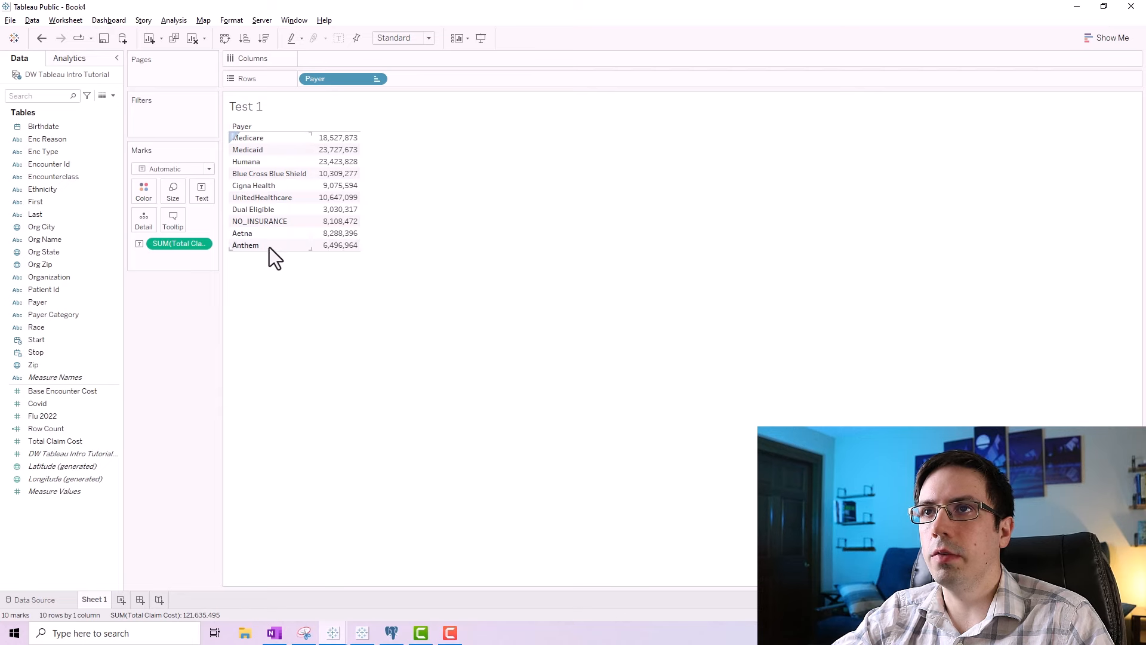
pyautogui.moveTo(173, 242); pyautogui.dragTo(339, 61)
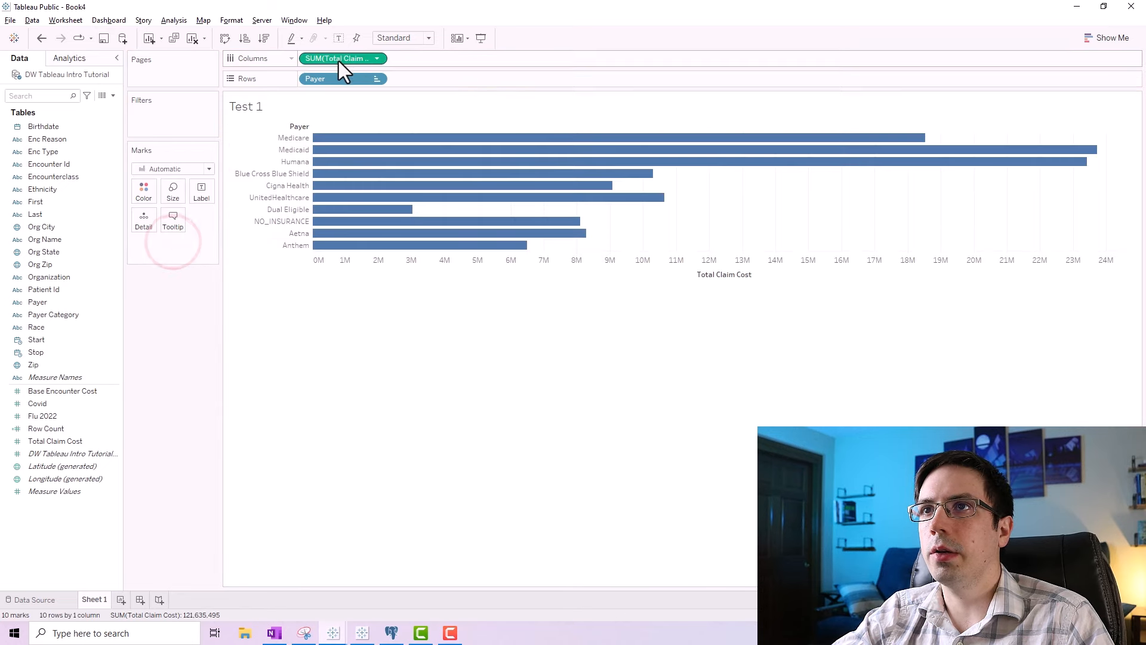
pyautogui.click(265, 38)
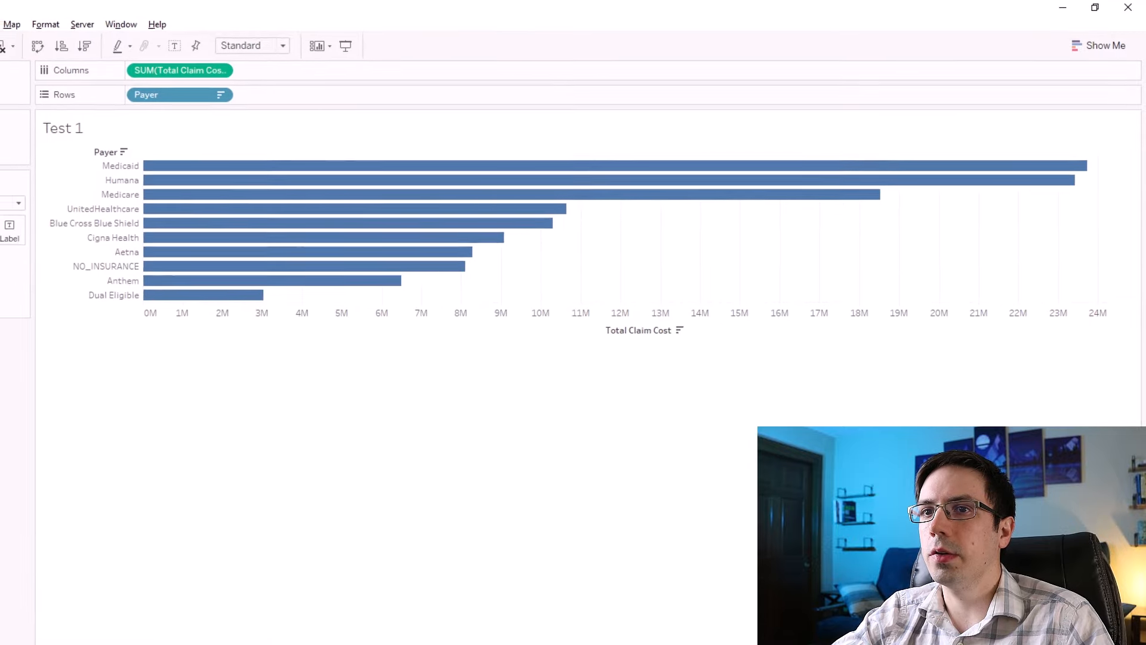
# Examine the individual Total Claim Cost values and their matching Payer cells for the Medicare rows in the data source.
pyautogui.click(26, 600)
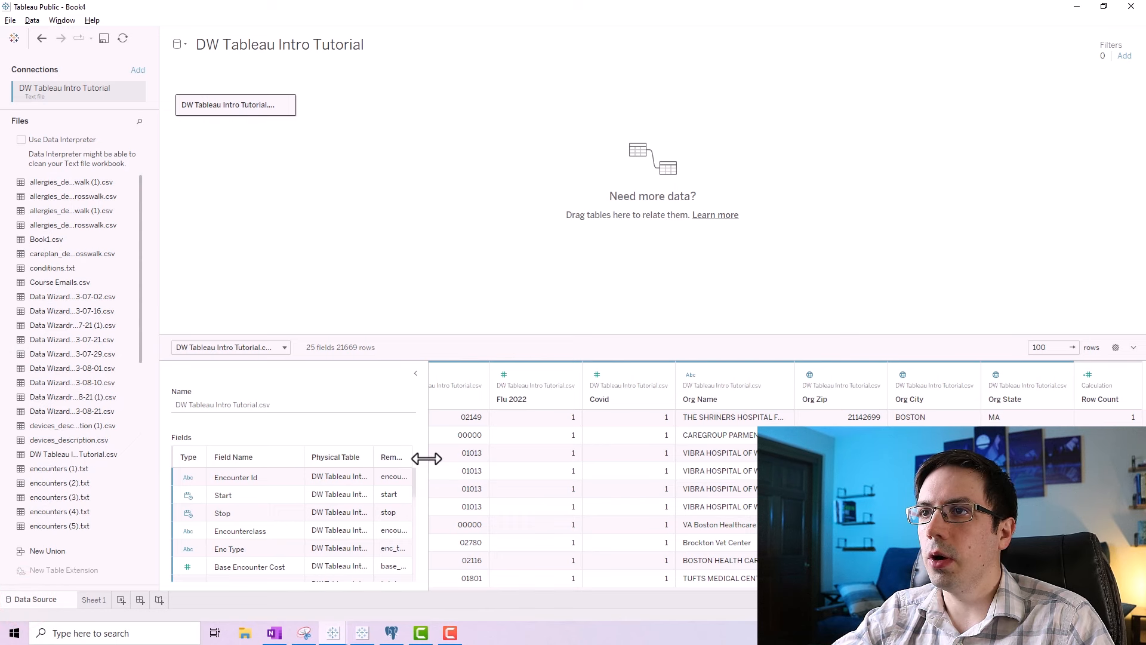
pyautogui.moveTo(424, 458); pyautogui.dragTo(357, 466)
pyautogui.moveTo(381, 592); pyautogui.dragTo(504, 600)
pyautogui.click(922, 421)
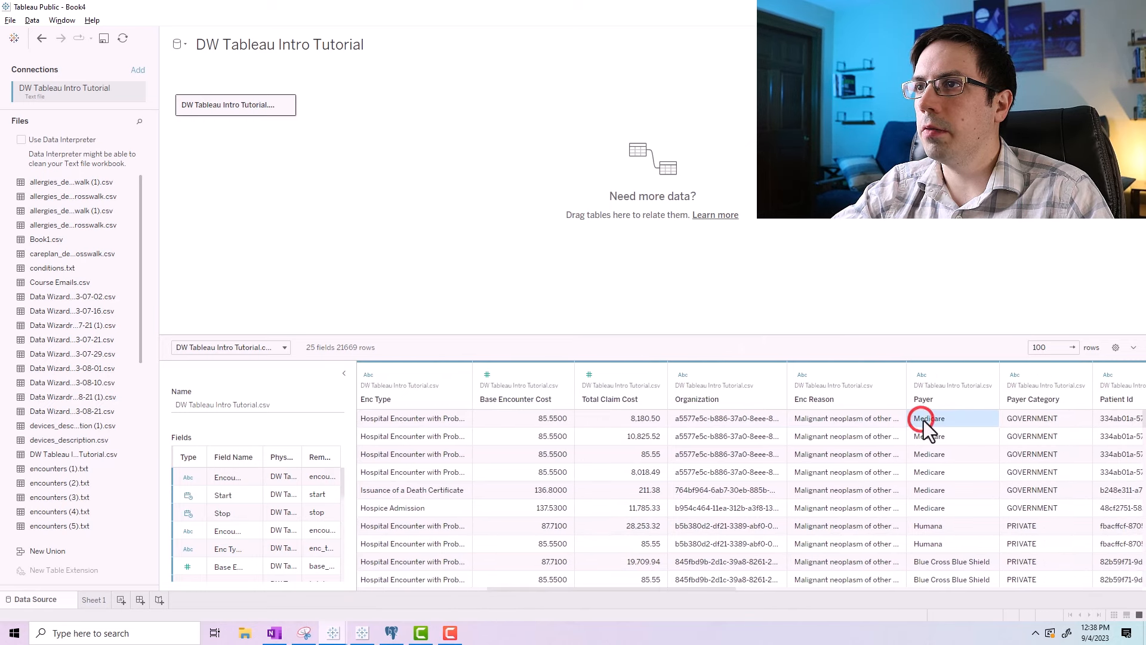
pyautogui.click(642, 418)
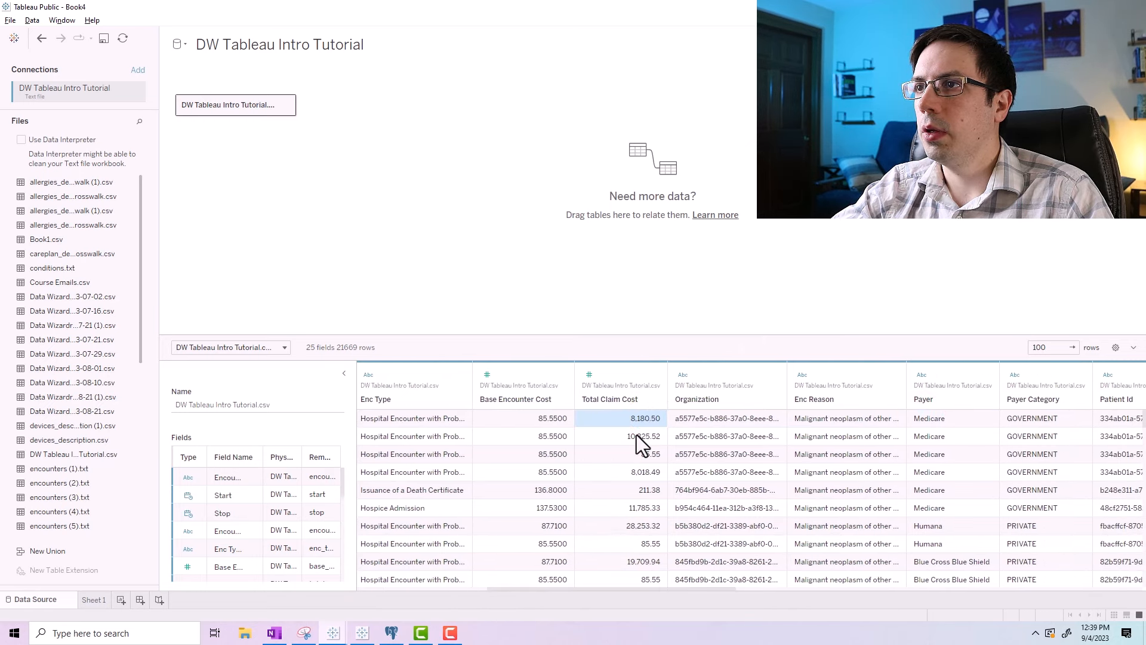
pyautogui.click(636, 435)
pyautogui.click(951, 437)
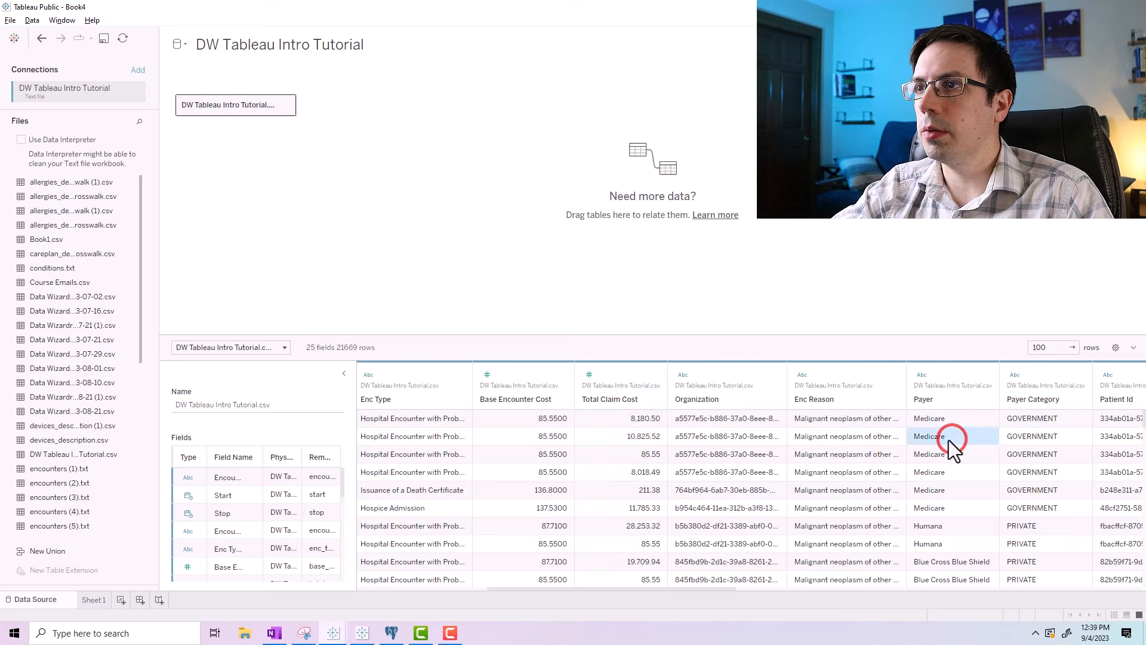
pyautogui.click(646, 436)
pyautogui.click(643, 453)
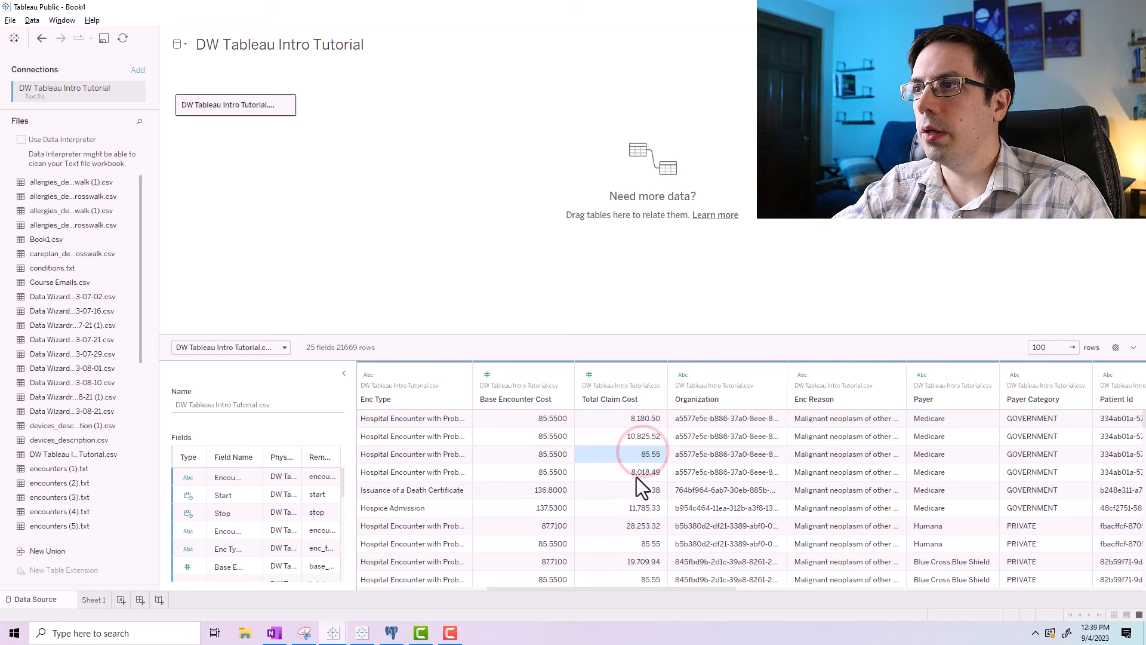
pyautogui.click(635, 473)
pyautogui.click(631, 488)
pyautogui.click(632, 505)
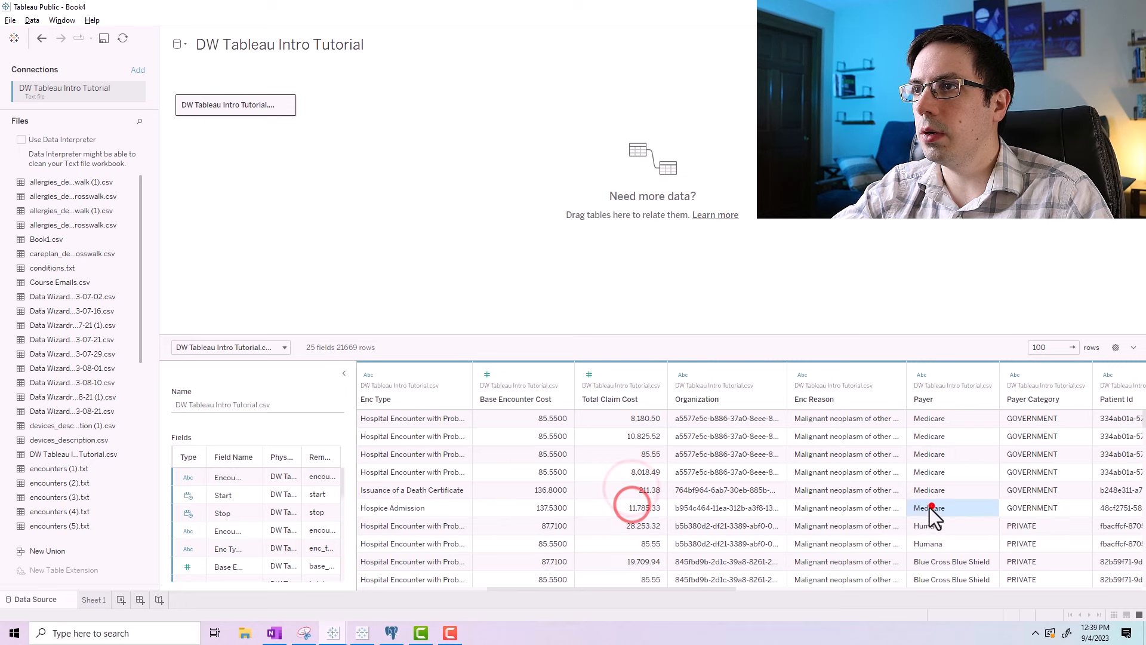
# Highlight the Total Claim Cost values and Payer cells of the first six Medicare rows to see what gets aggregated.
pyautogui.moveTo(930, 508); pyautogui.dragTo(624, 425)
pyautogui.click(639, 422)
pyautogui.click(640, 440)
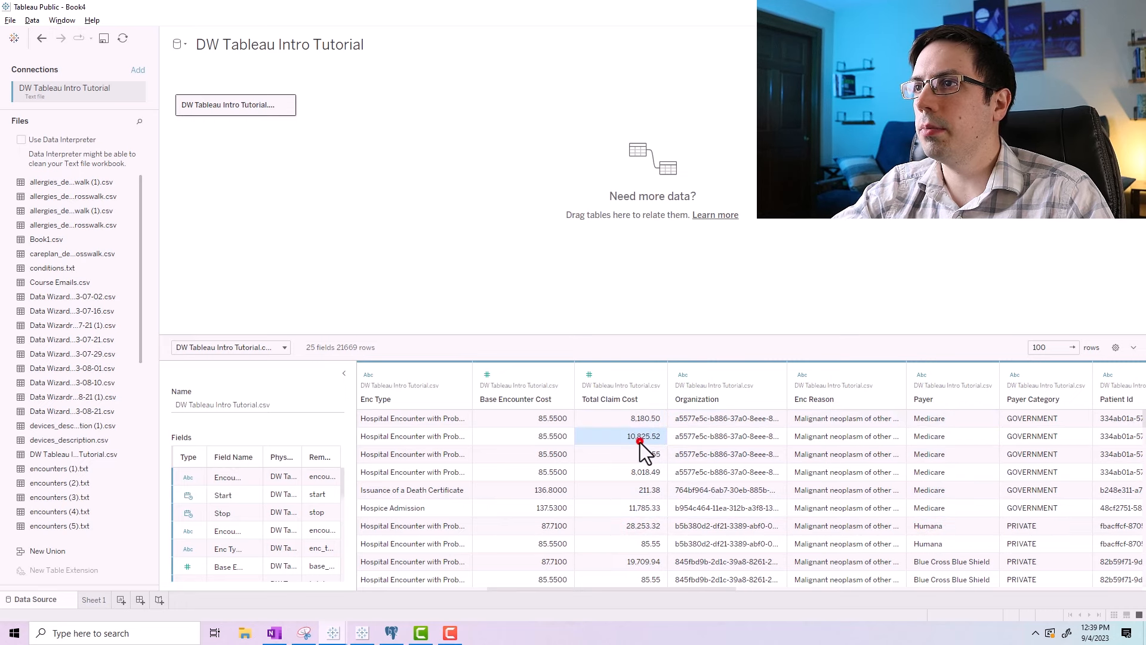
pyautogui.click(634, 471)
pyautogui.moveTo(633, 488); pyautogui.dragTo(633, 421)
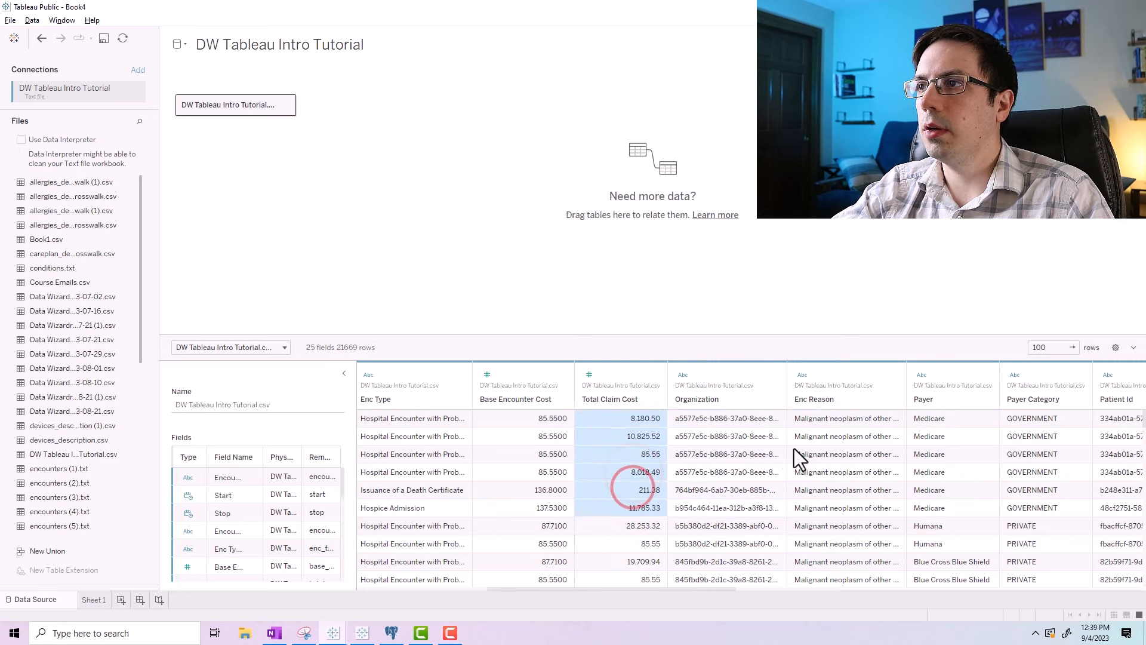
pyautogui.moveTo(924, 507); pyautogui.dragTo(925, 419)
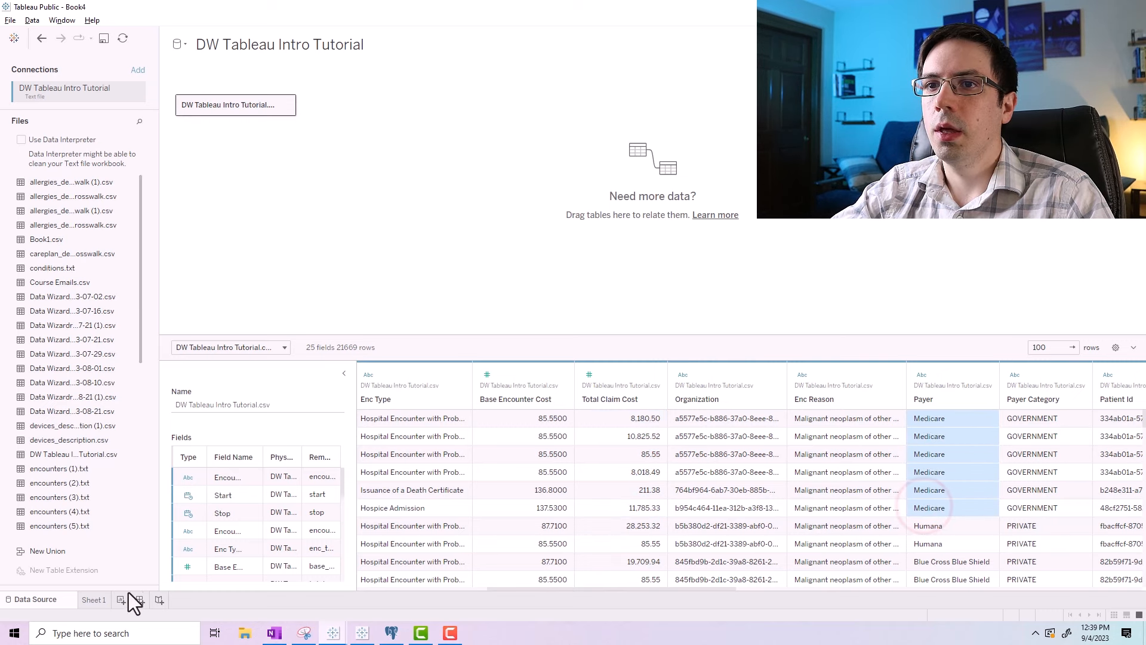
# Check the summed Total Claim Cost of the Medicare bar on Sheet 1.
pyautogui.click(86, 600)
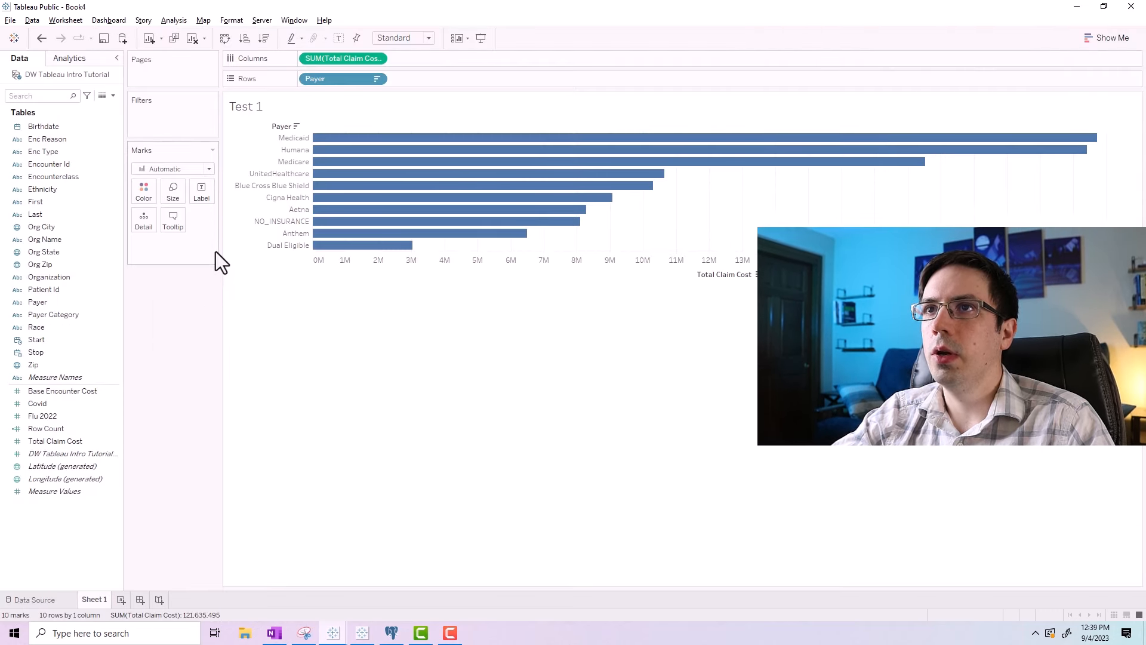
pyautogui.click(297, 163)
pyautogui.moveTo(889, 170)
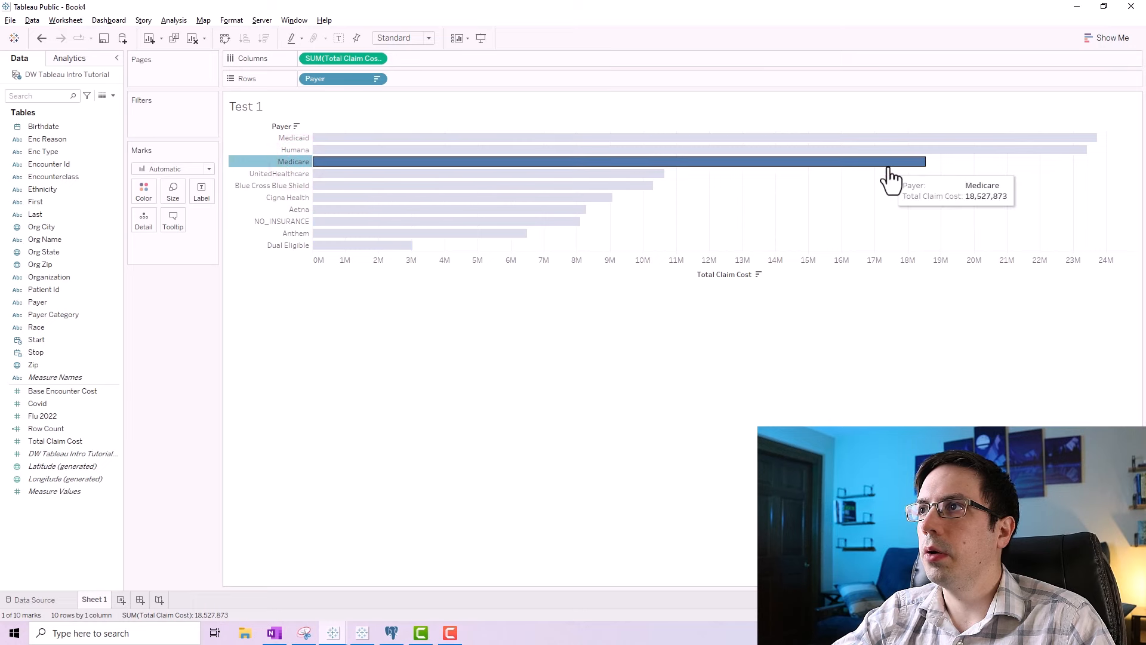
pyautogui.click(509, 502)
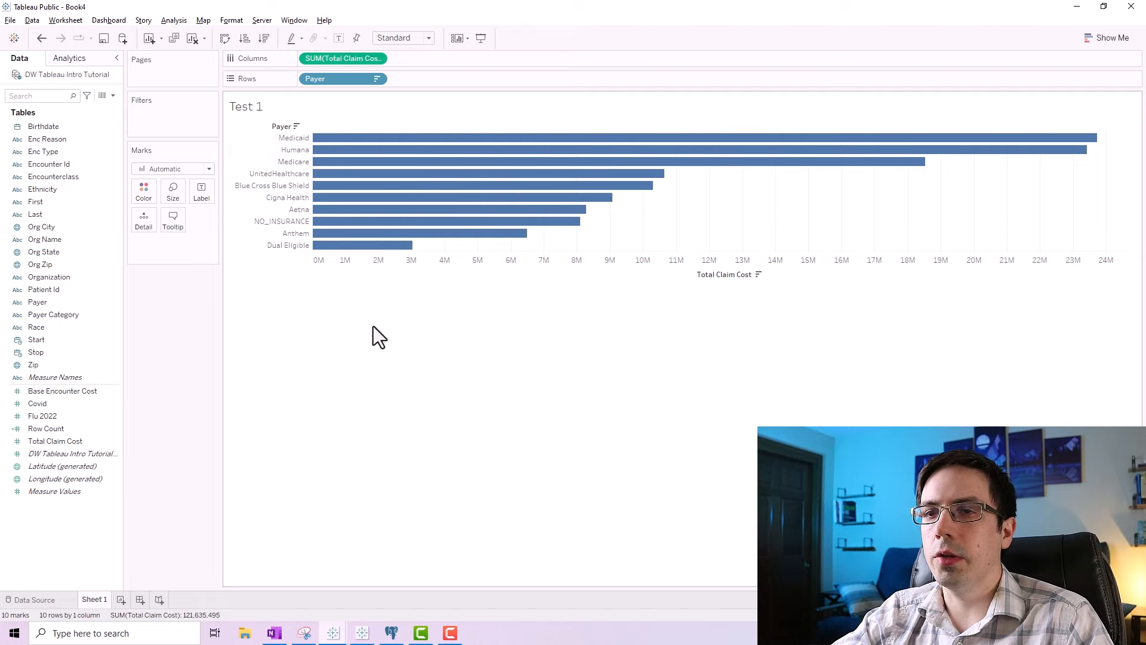
# Review how claim costs group by payer in the data source rows, highlight the first six costs, and return to Sheet 1.
pyautogui.click(52, 600)
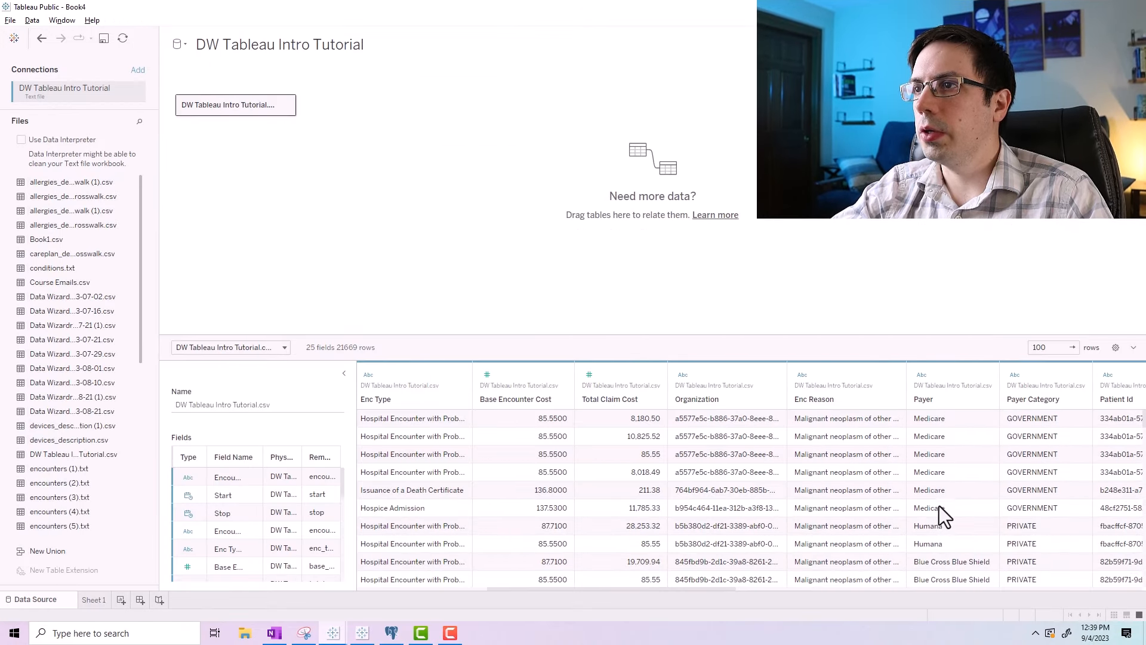
pyautogui.moveTo(940, 510); pyautogui.dragTo(636, 418)
pyautogui.scroll(-3, 783, 489)
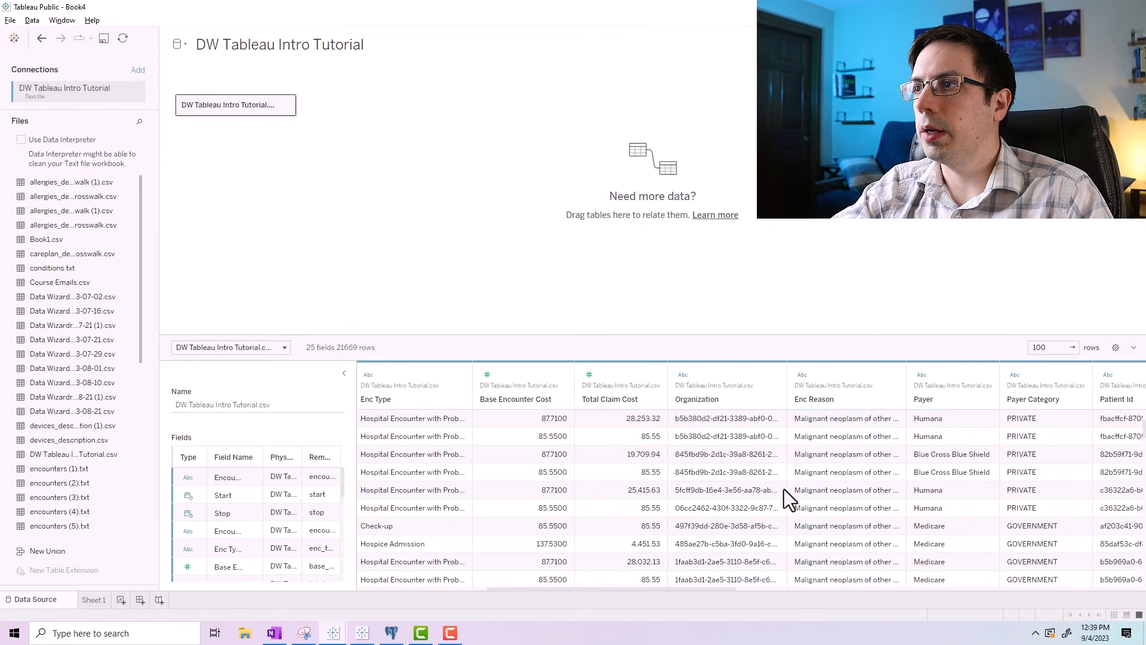
pyautogui.moveTo(955, 486); pyautogui.dragTo(648, 540)
pyautogui.scroll(3, 736, 524)
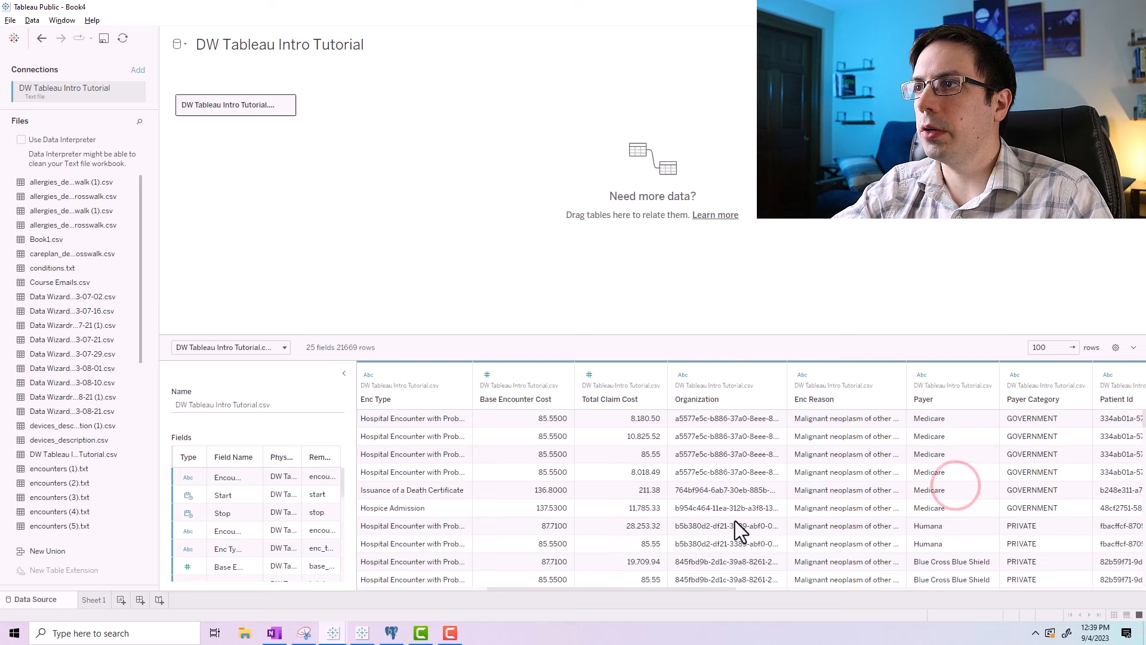
pyautogui.moveTo(644, 417); pyautogui.dragTo(629, 504)
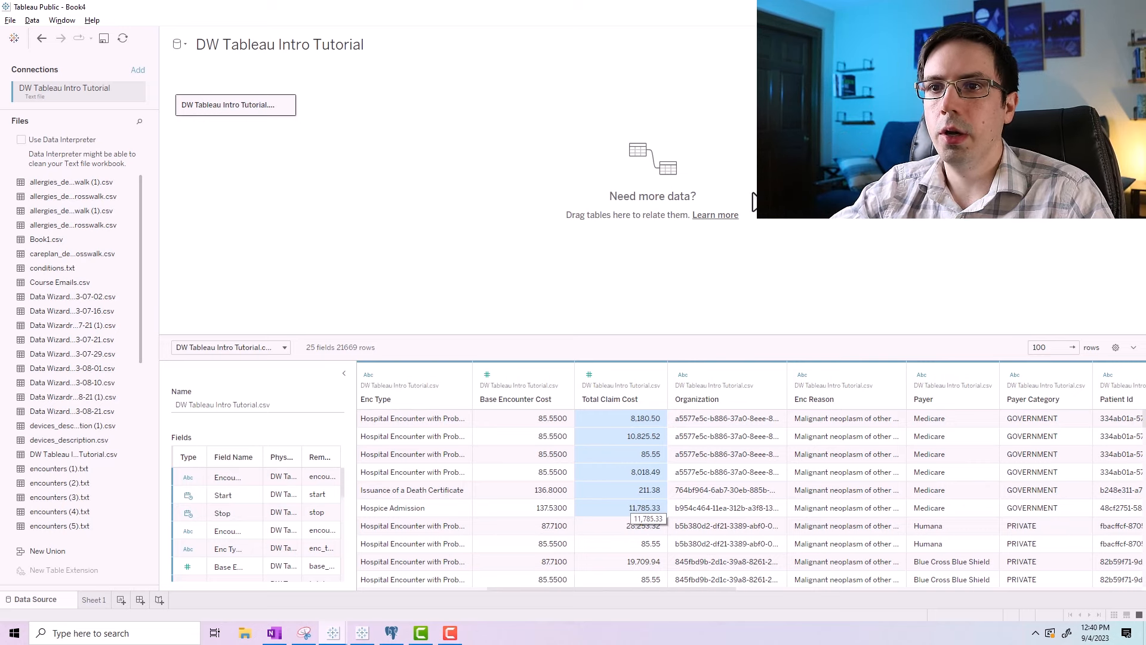
pyautogui.click(96, 600)
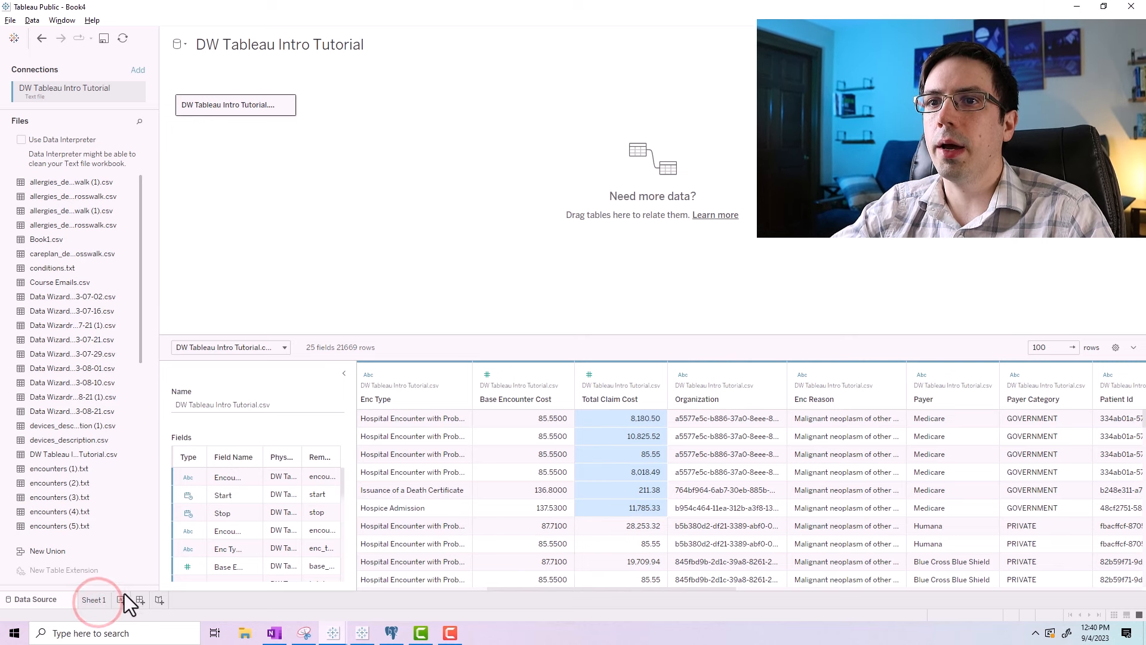
# Try the Average aggregation for Total Claim Cost and sort the payer bars in descending order.
pyautogui.rightClick(341, 66)
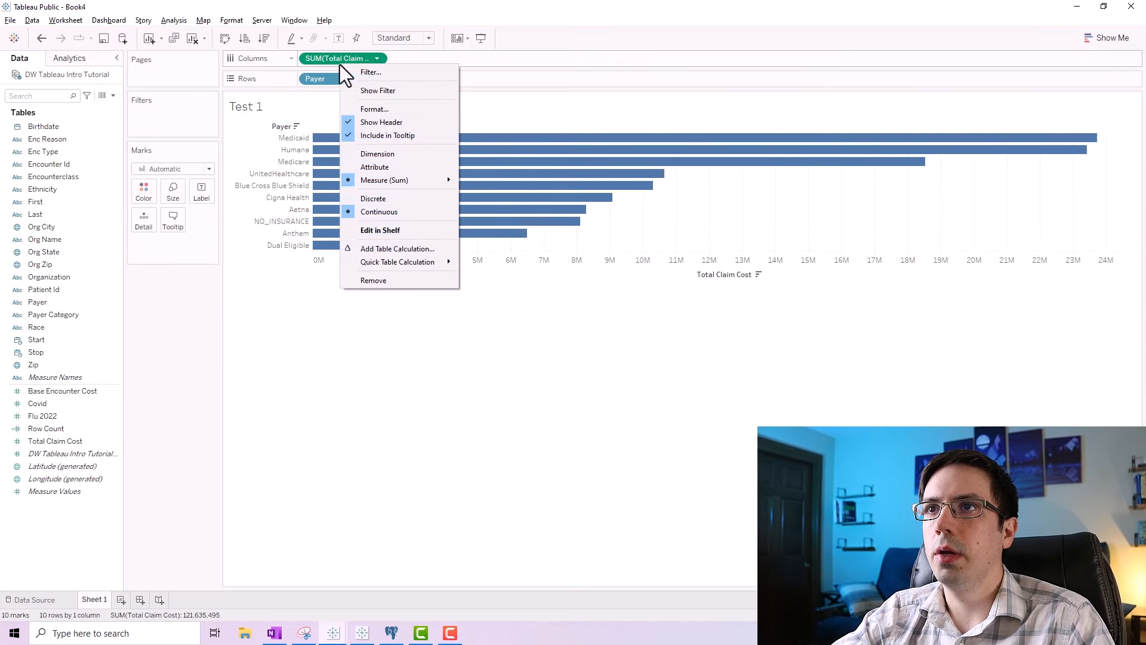
pyautogui.moveTo(400, 181)
pyautogui.click(482, 192)
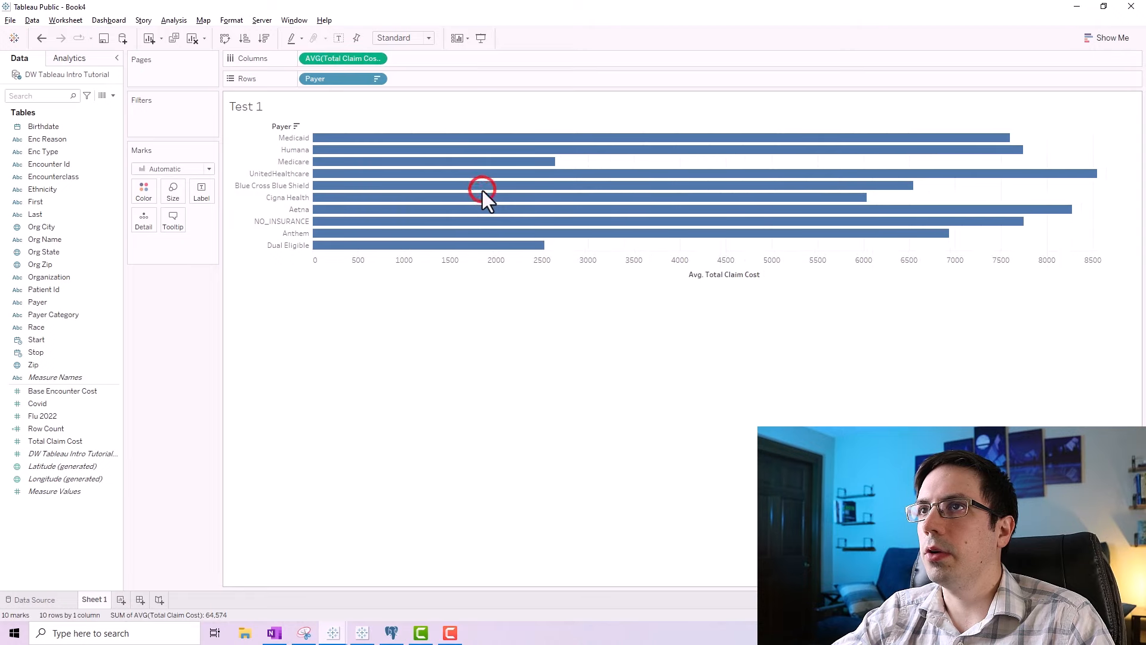
pyautogui.click(264, 38)
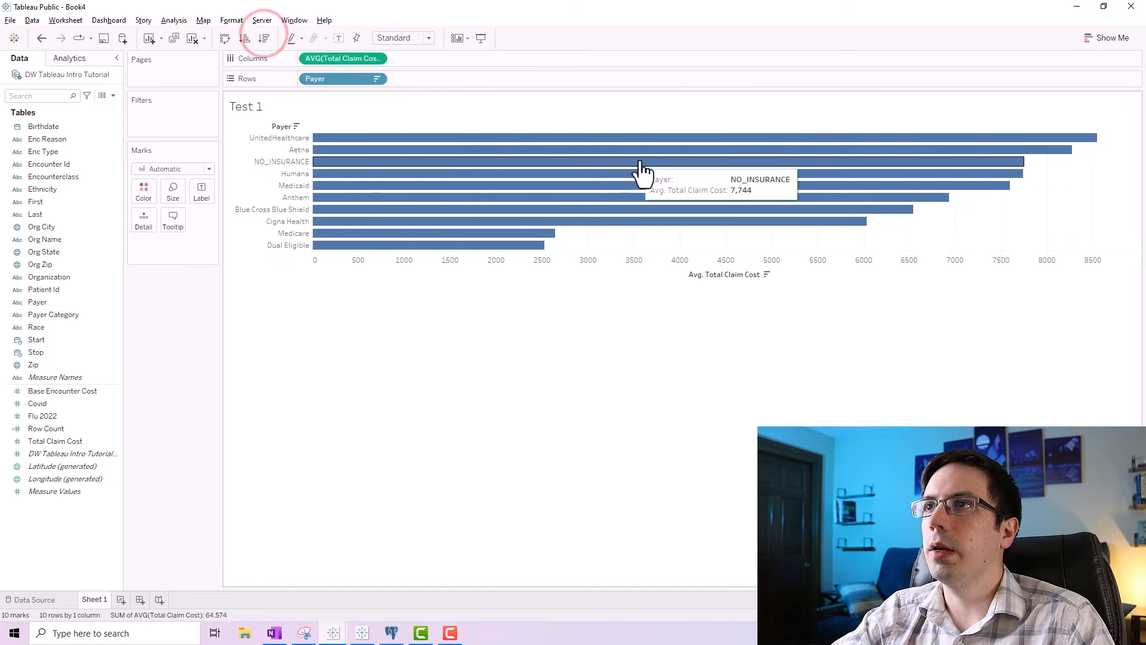
pyautogui.moveTo(665, 154)
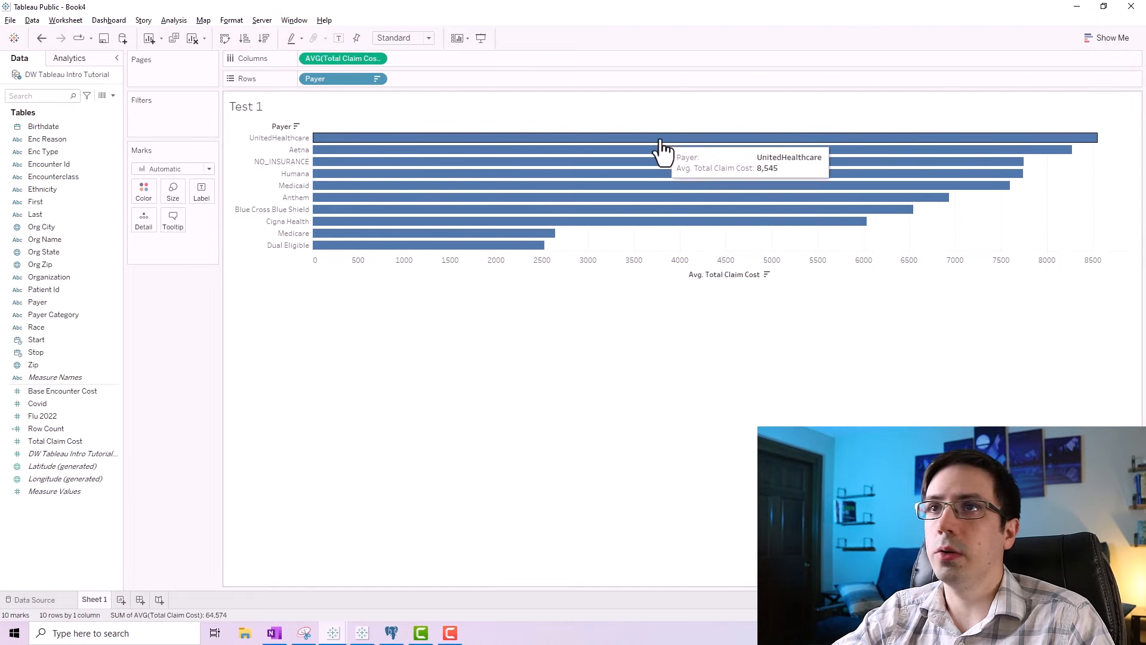
# Try the Median aggregation and the Count aggregation for Total Claim Cost in turn.
pyautogui.rightClick(337, 59)
pyautogui.moveTo(406, 178)
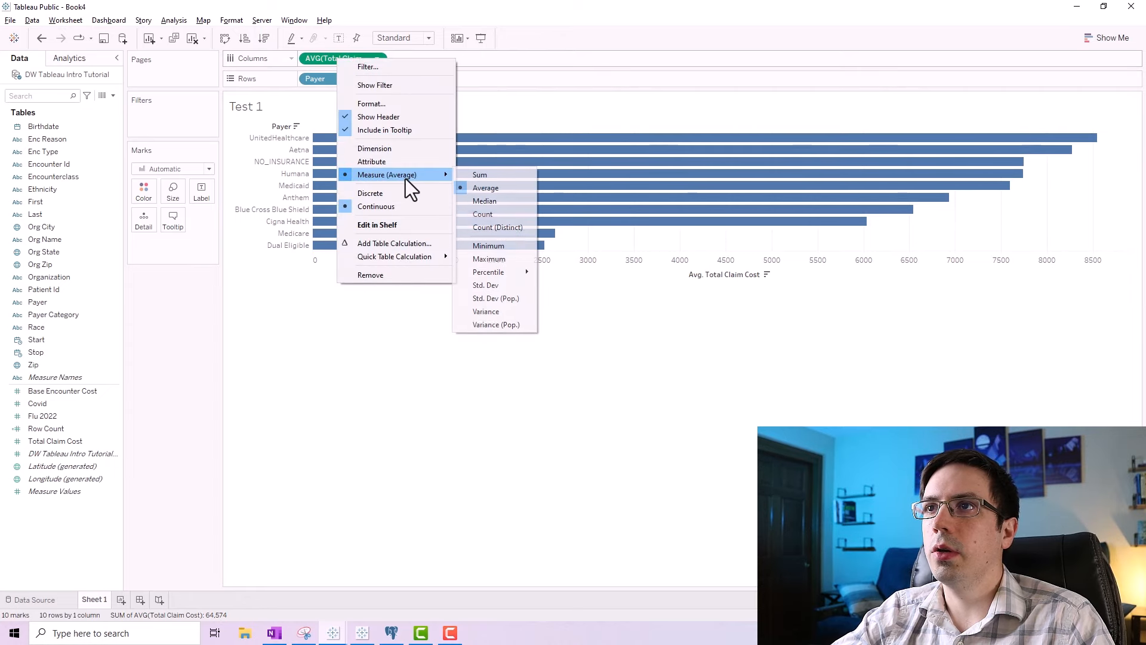
pyautogui.click(494, 197)
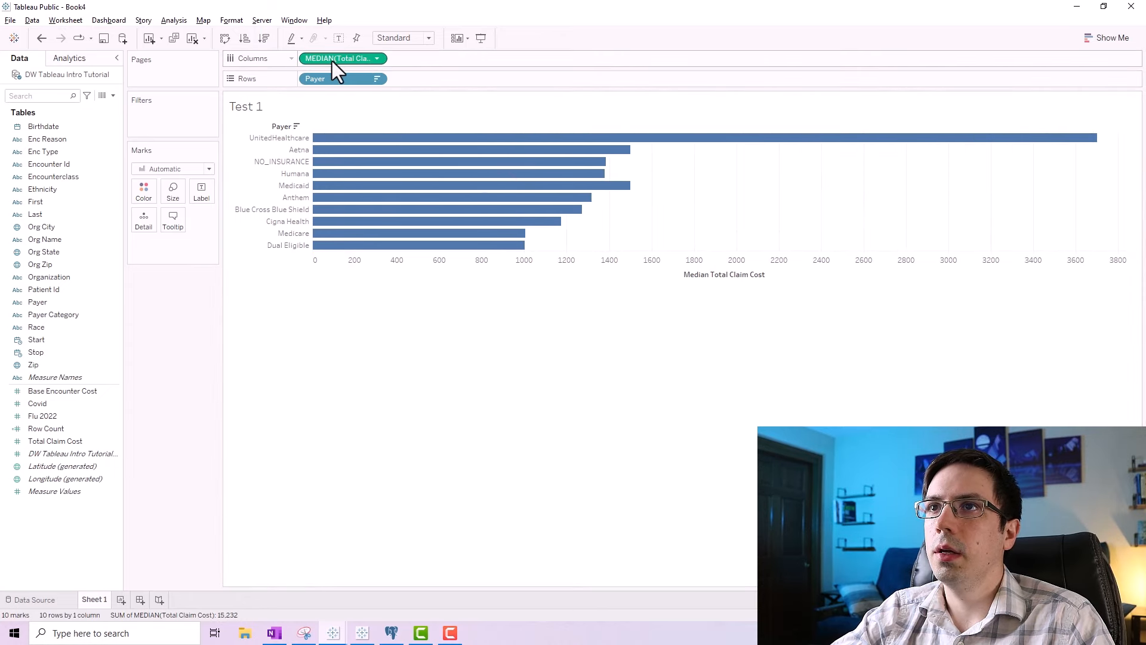
pyautogui.rightClick(332, 61)
pyautogui.moveTo(373, 178)
pyautogui.click(510, 214)
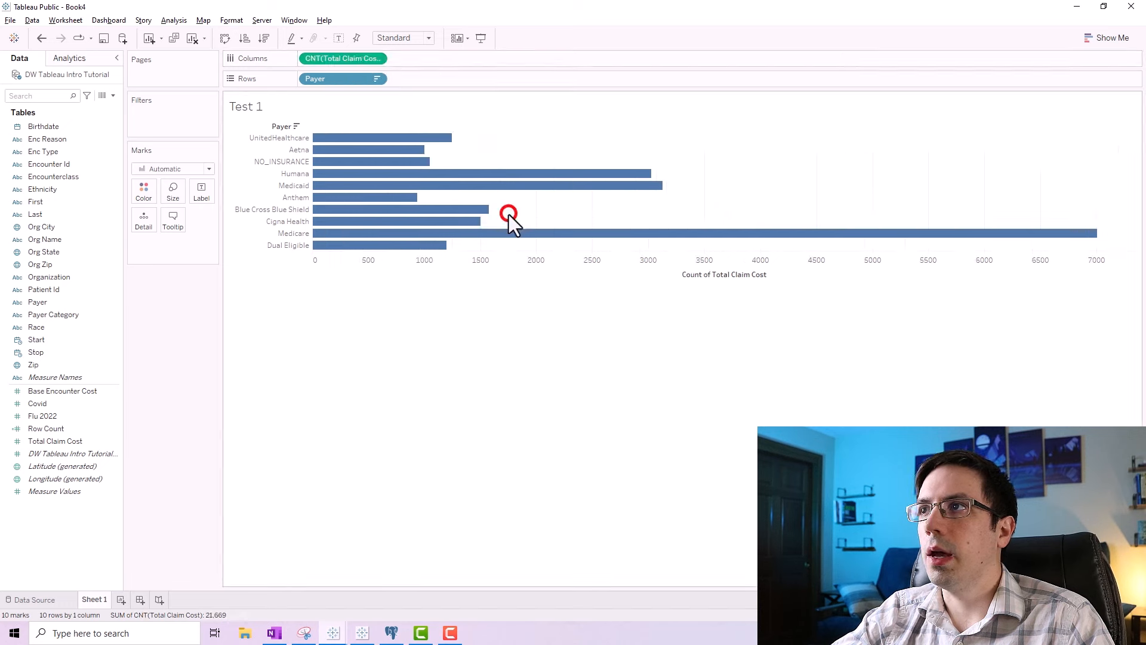
# Set the Total Claim Cost aggregation to Maximum and sort the payer bars in descending order.
pyautogui.rightClick(324, 54)
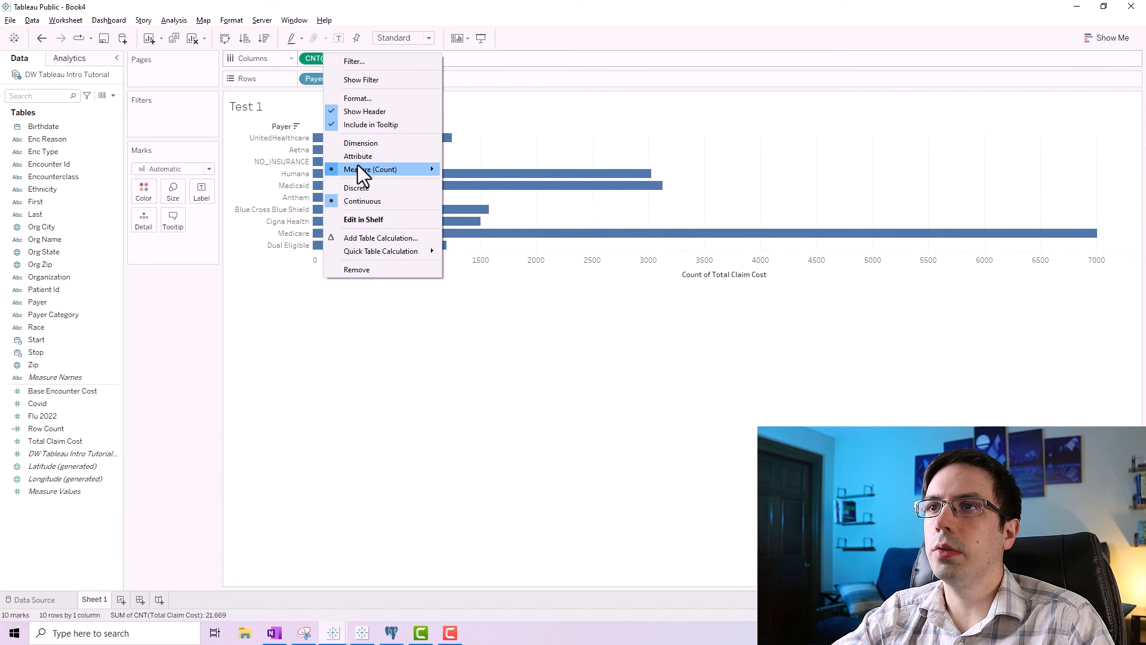
pyautogui.moveTo(361, 169)
pyautogui.click(489, 252)
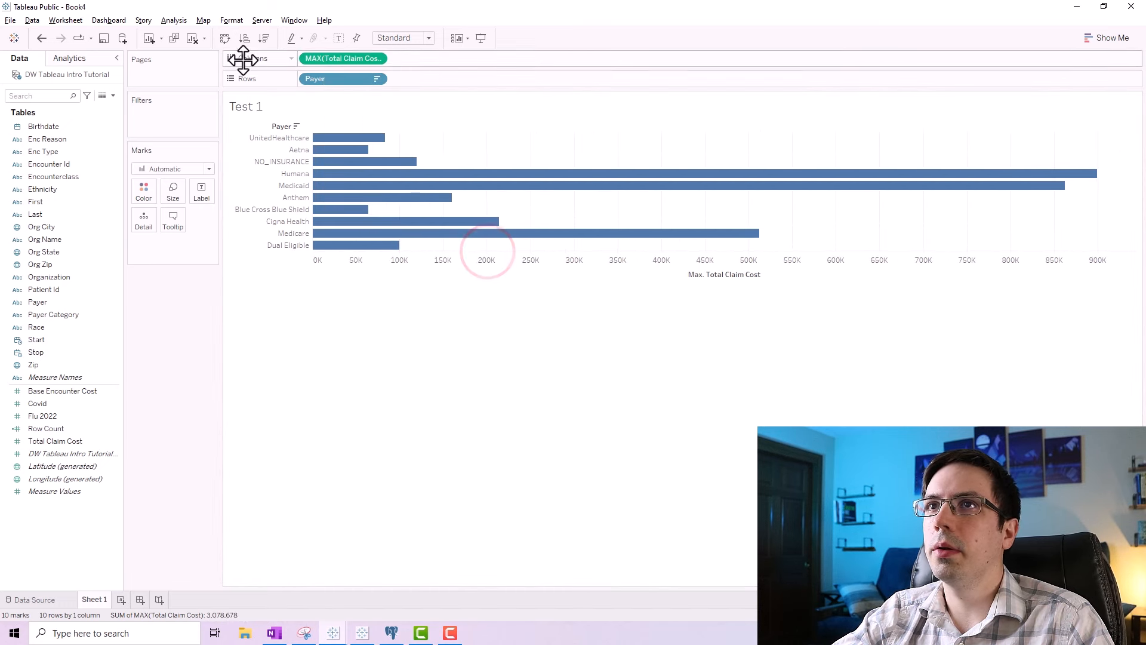
pyautogui.click(263, 38)
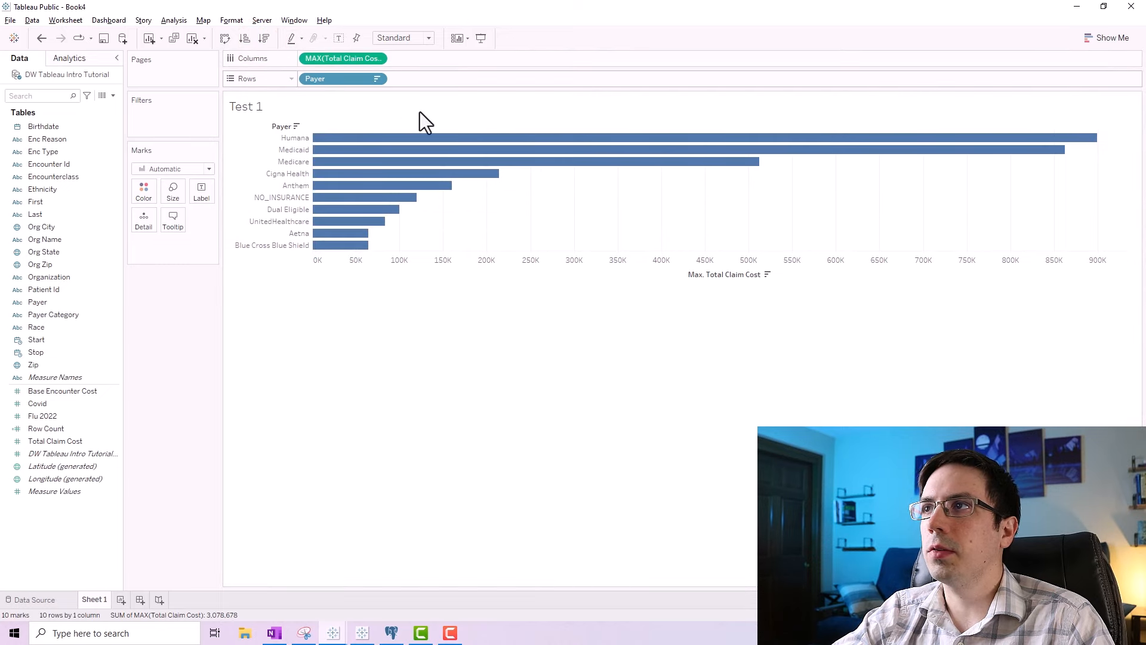
pyautogui.moveTo(968, 140)
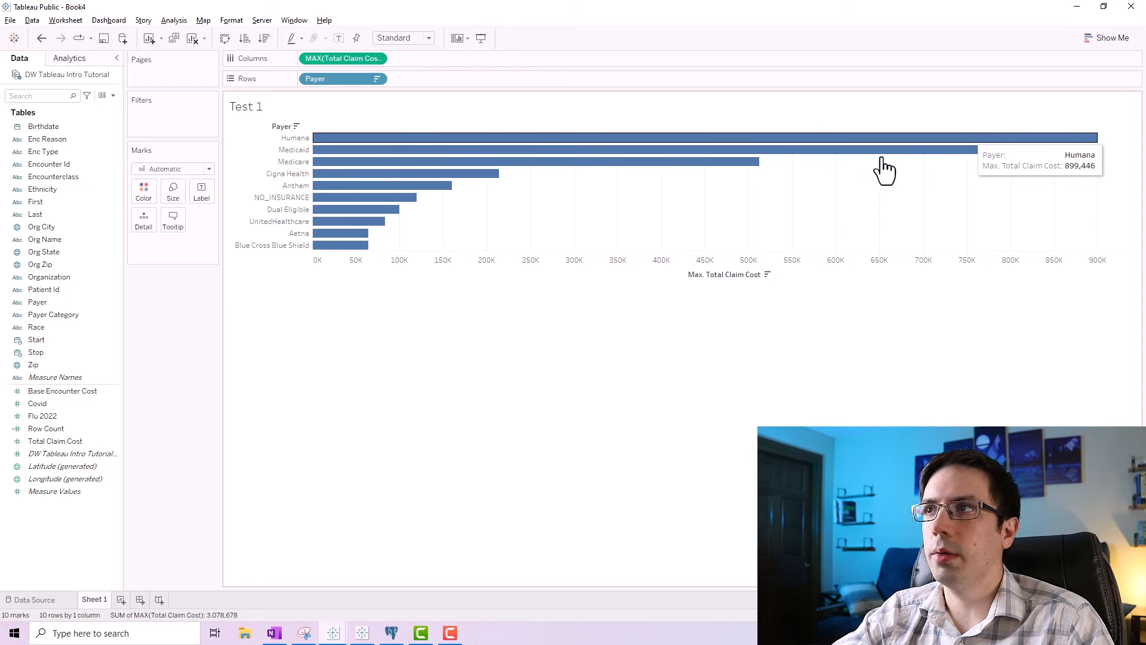
pyautogui.rightClick(314, 58)
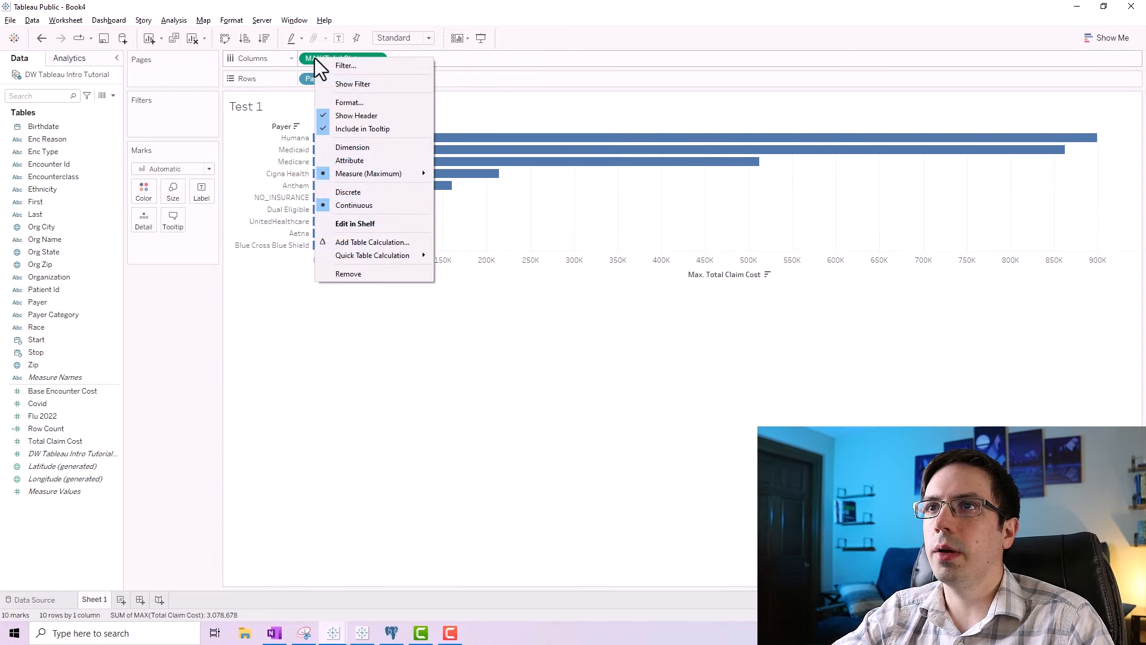
pyautogui.click(308, 56)
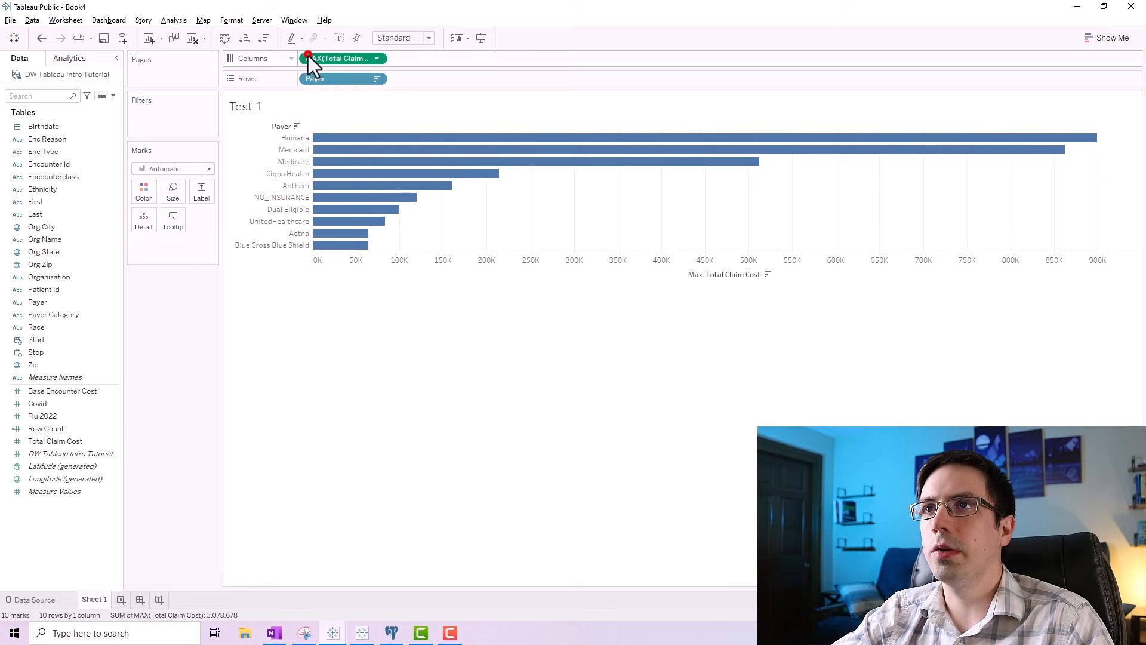
pyautogui.rightClick(319, 56)
pyautogui.moveTo(354, 171)
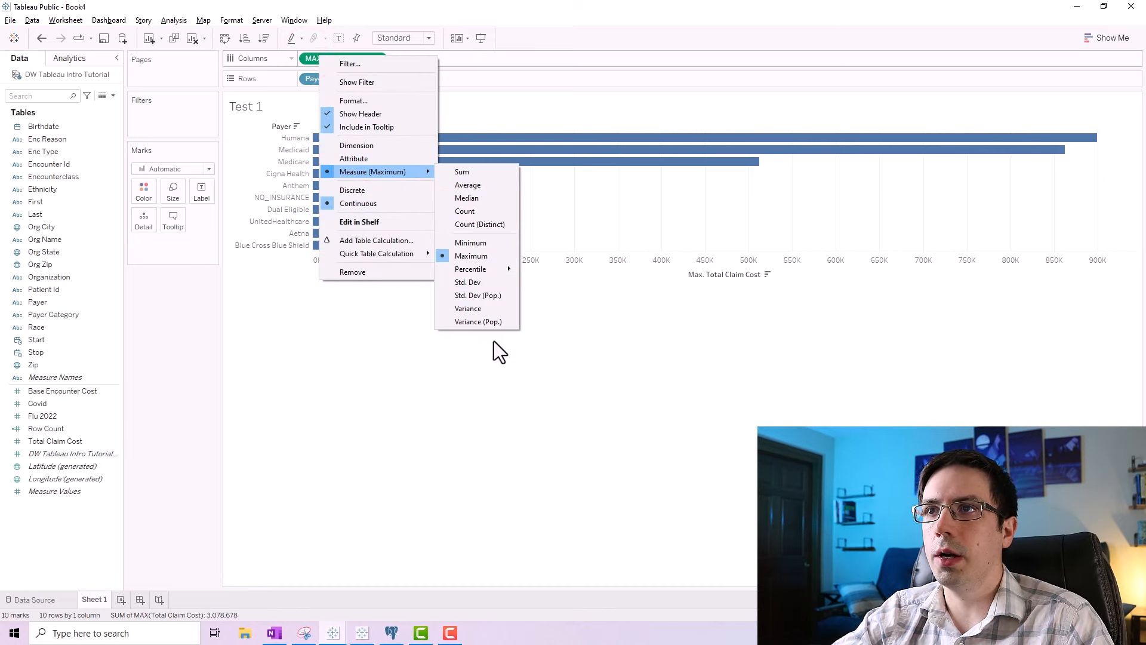
pyautogui.click(333, 59)
# Replace Total Claim Cost with Row Count on Columns and sort the payer bars in descending order.
pyautogui.moveTo(333, 59); pyautogui.dragTo(174, 373)
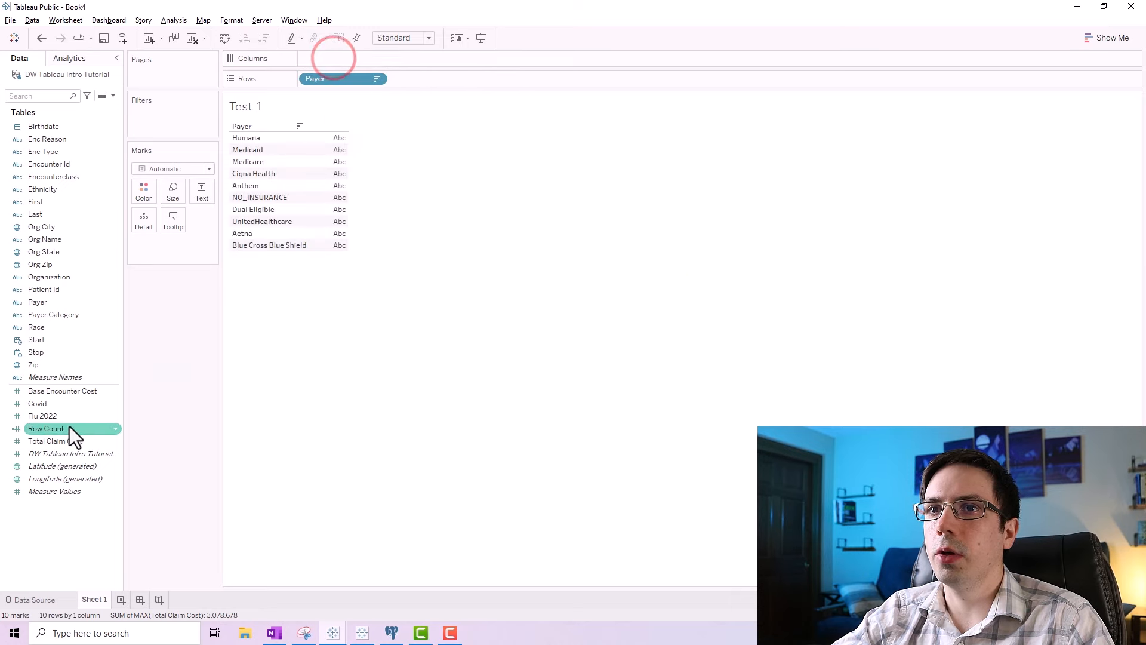
pyautogui.moveTo(69, 426); pyautogui.dragTo(364, 58)
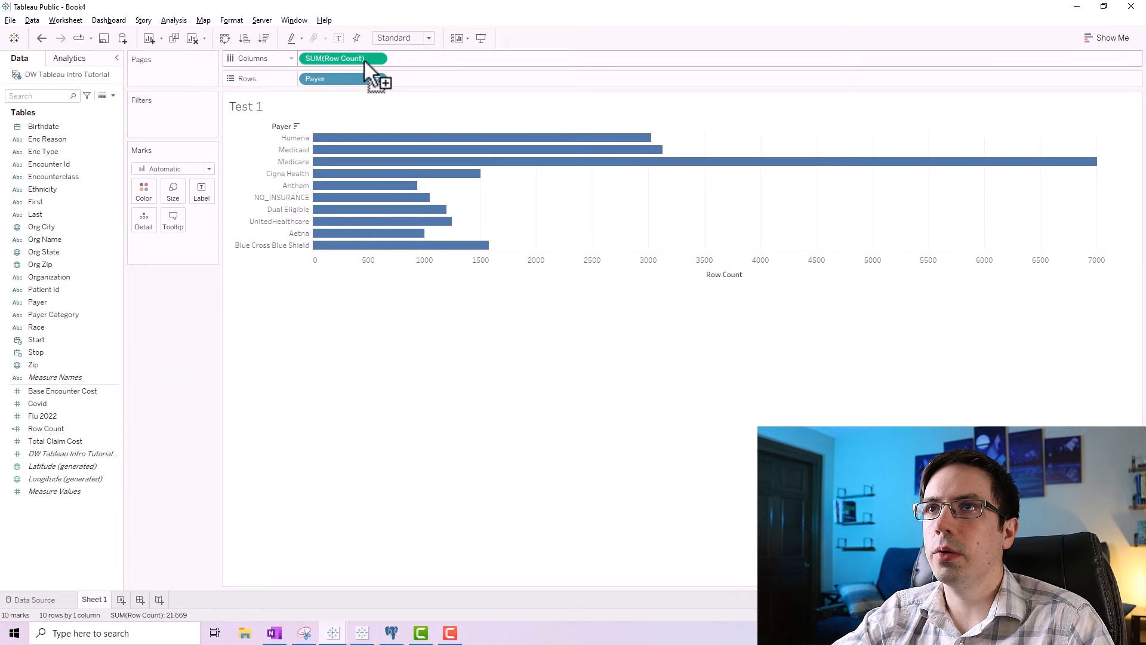
pyautogui.click(264, 38)
pyautogui.click(409, 345)
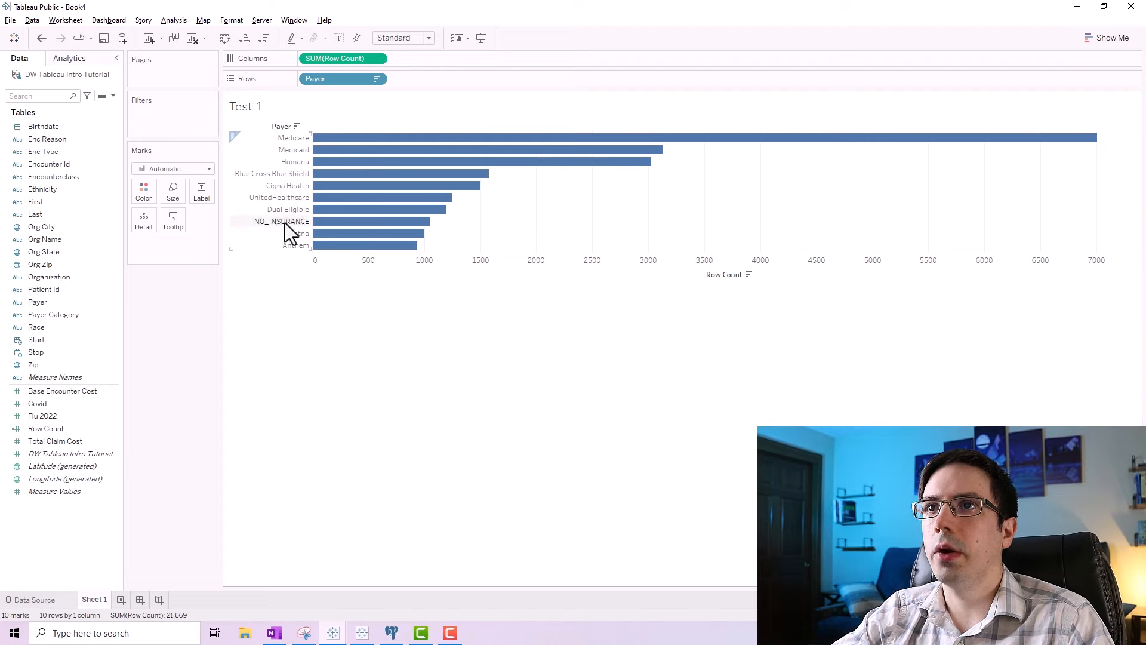
# Try excluding NO_INSURANCE from the payer bars, and remove the resulting Payer filter.
pyautogui.rightClick(213, 277)
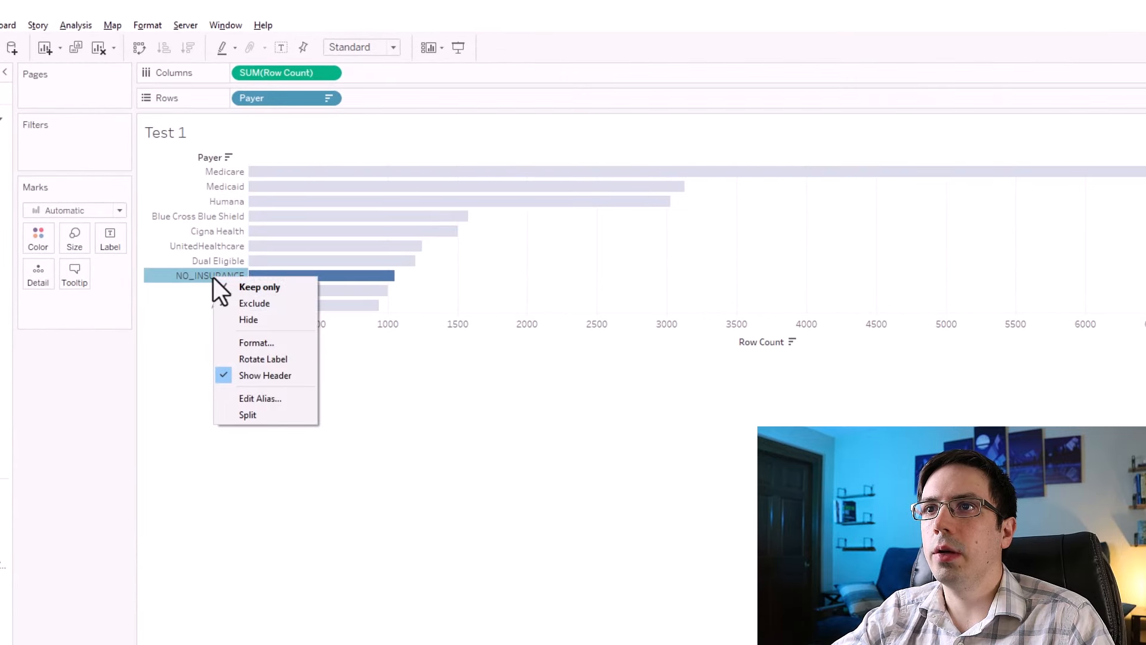
pyautogui.click(250, 302)
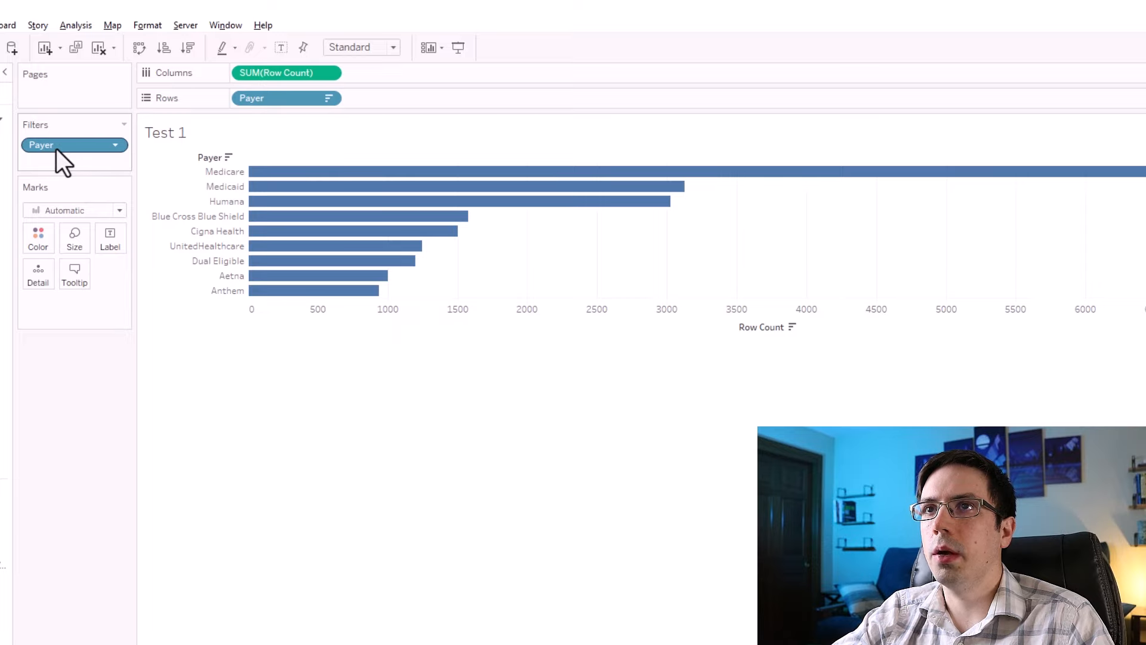
pyautogui.click(113, 145)
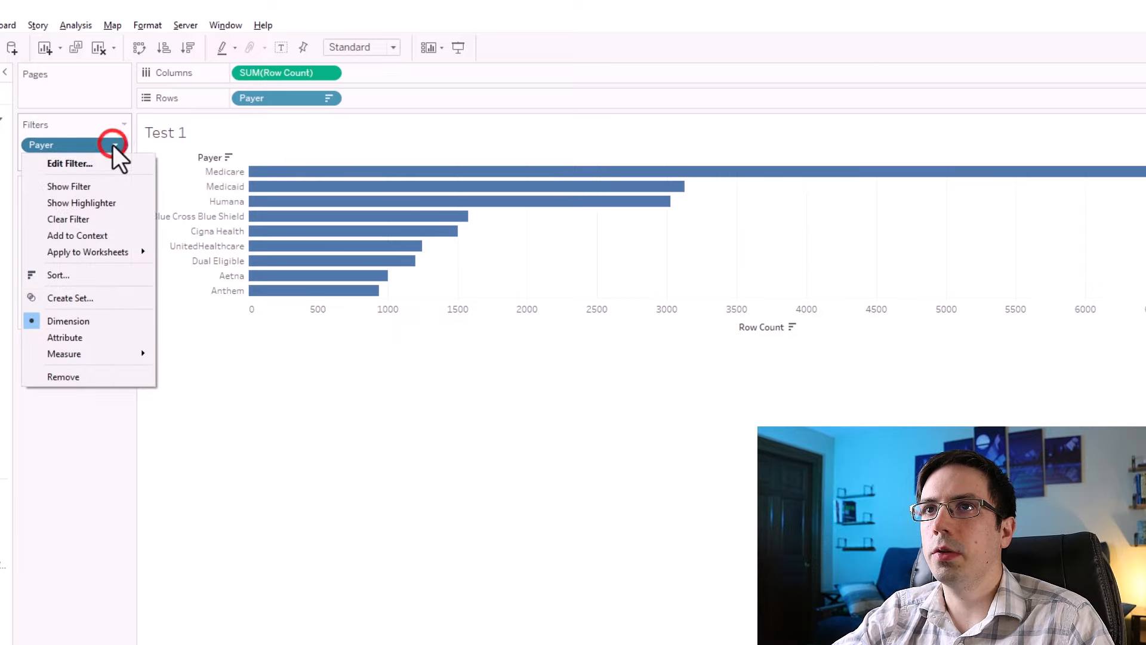
pyautogui.click(81, 166)
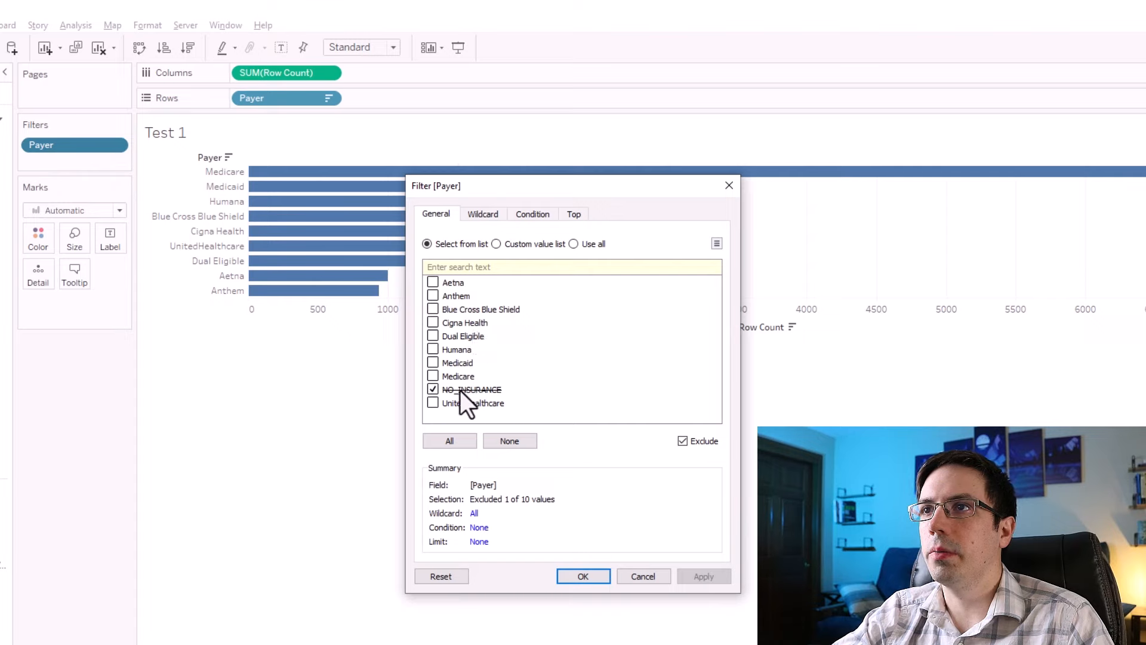
pyautogui.press('Escape')
pyautogui.moveTo(41, 145); pyautogui.dragTo(40, 440)
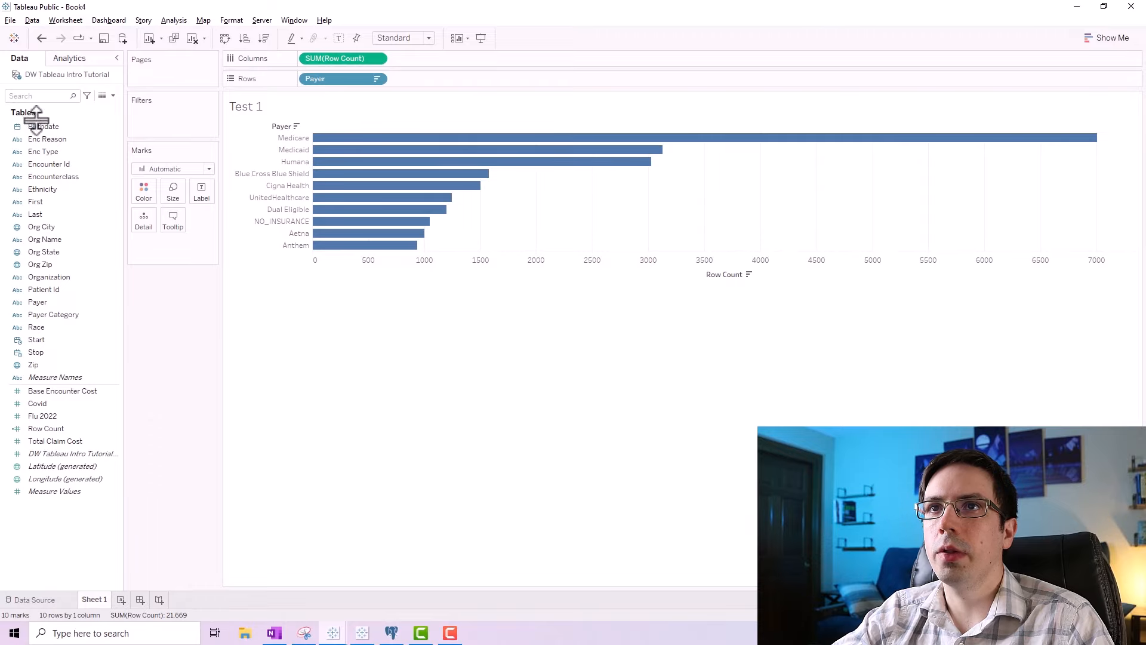
# Add a Range of Dates filter on Birthdate and switch it to the Ending date type.
pyautogui.moveTo(36, 120); pyautogui.dragTo(150, 114)
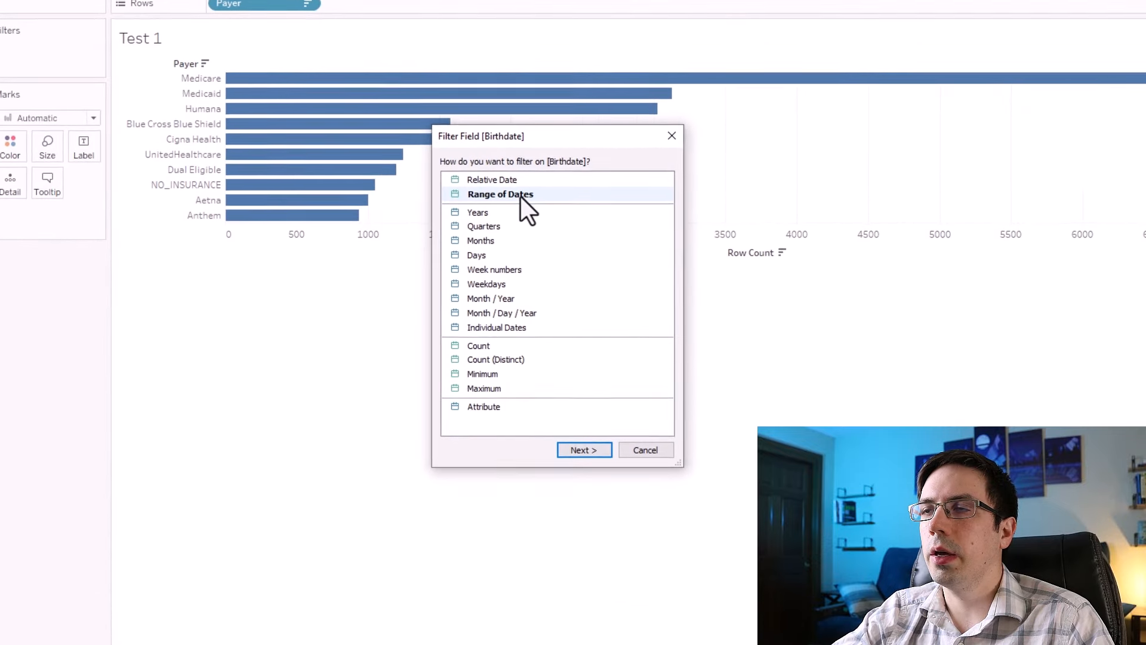
pyautogui.click(521, 195)
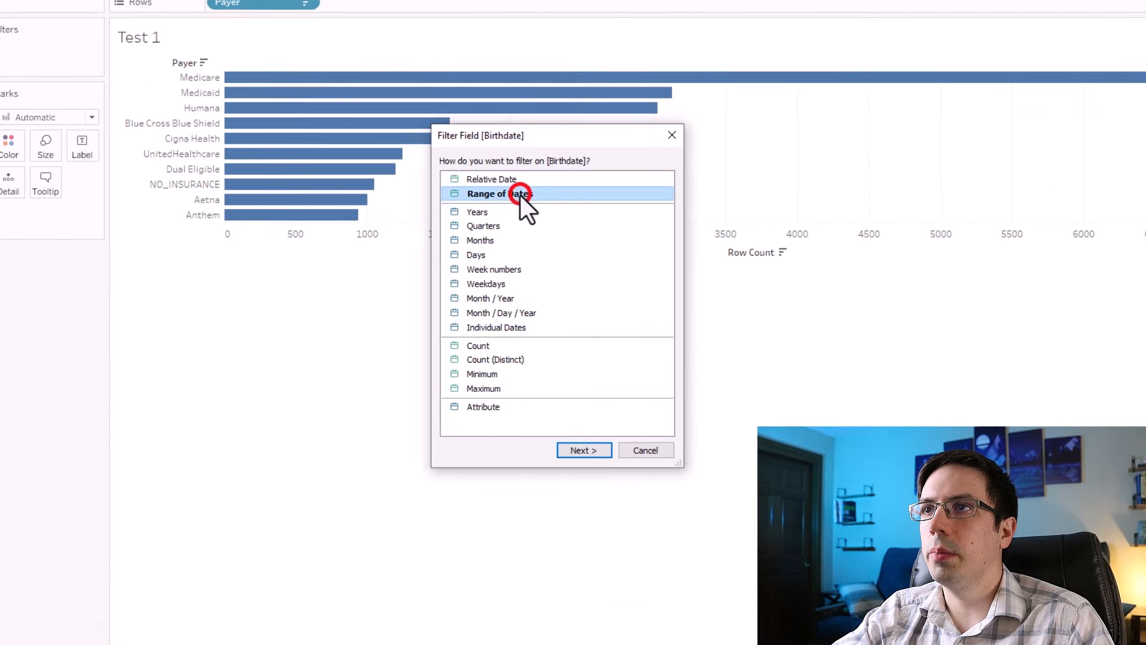
pyautogui.click(573, 450)
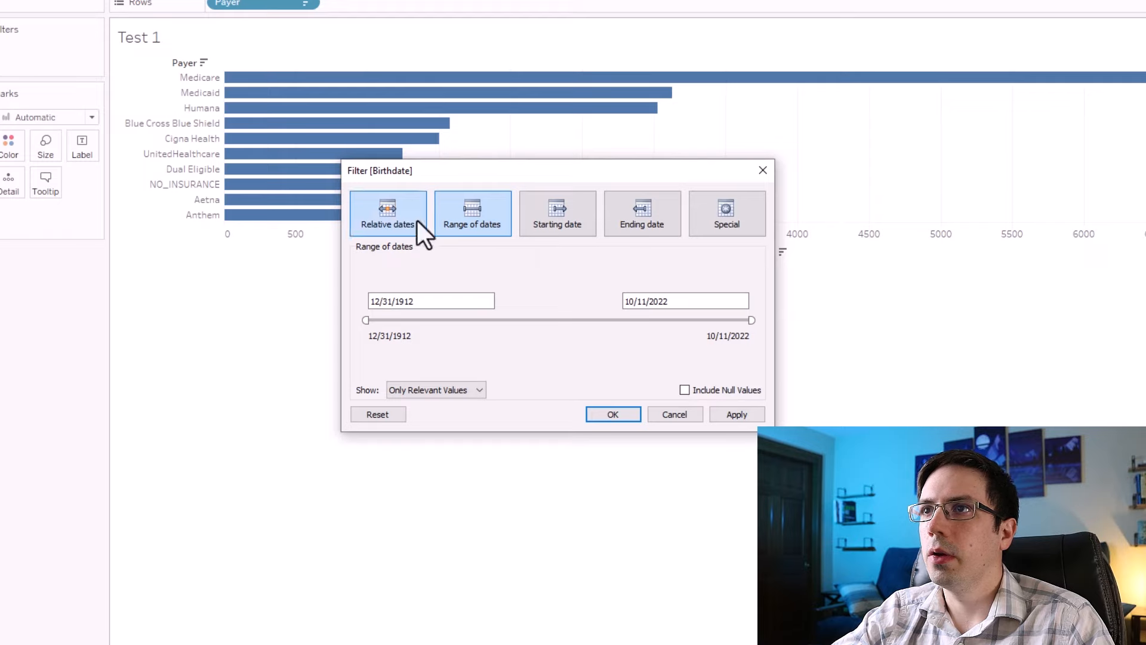
pyautogui.click(629, 206)
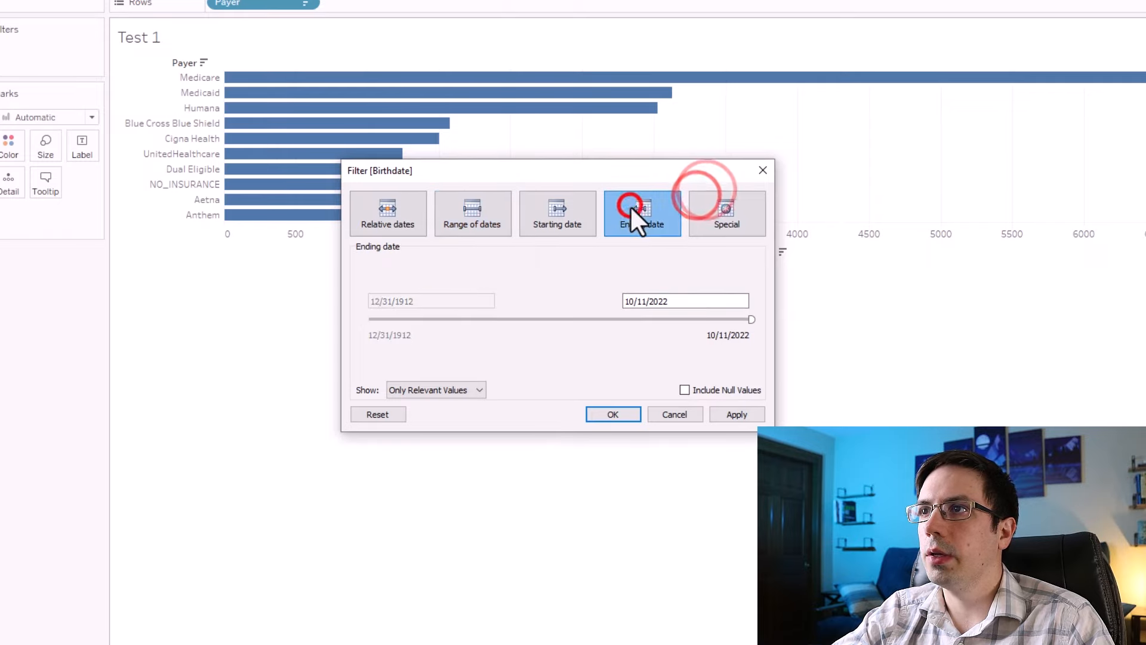
# Set the Birthdate filter's ending date to 12/31/1960 and apply it to the chart.
pyautogui.click(750, 318)
pyautogui.moveTo(751, 319); pyautogui.dragTo(534, 319)
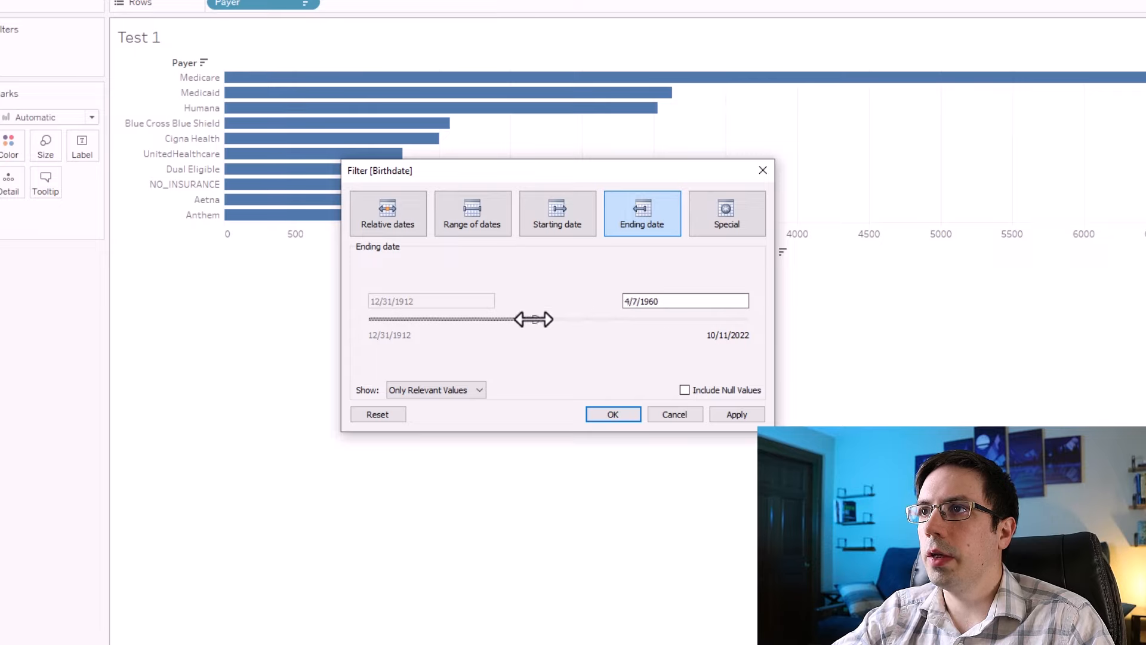
pyautogui.click(627, 301)
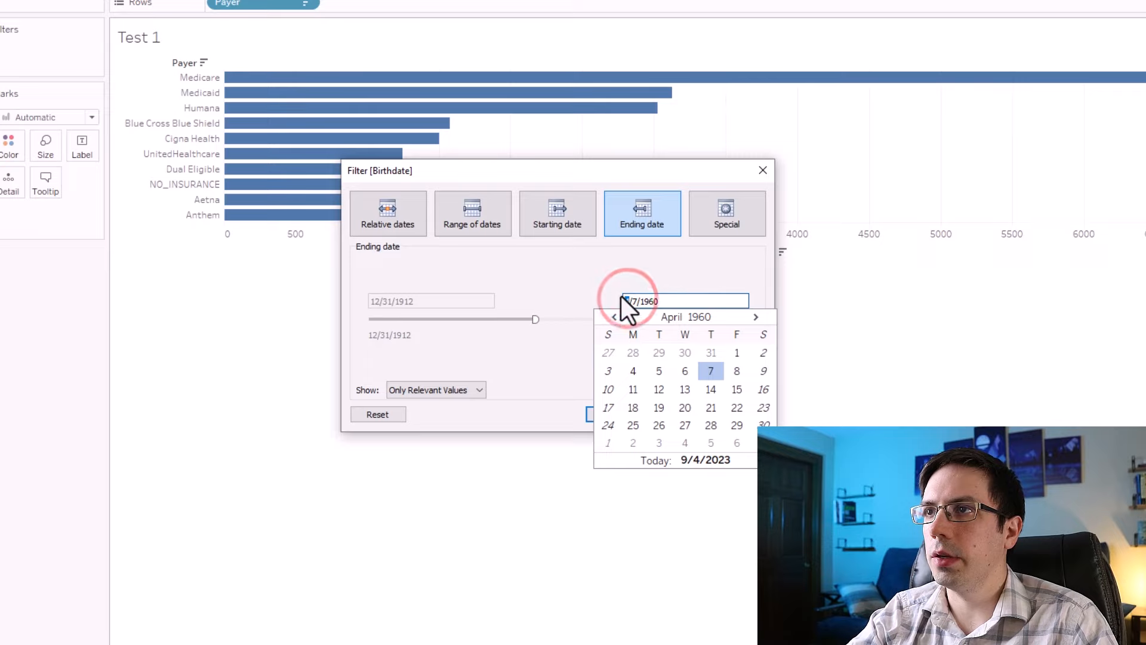
pyautogui.write('12/')
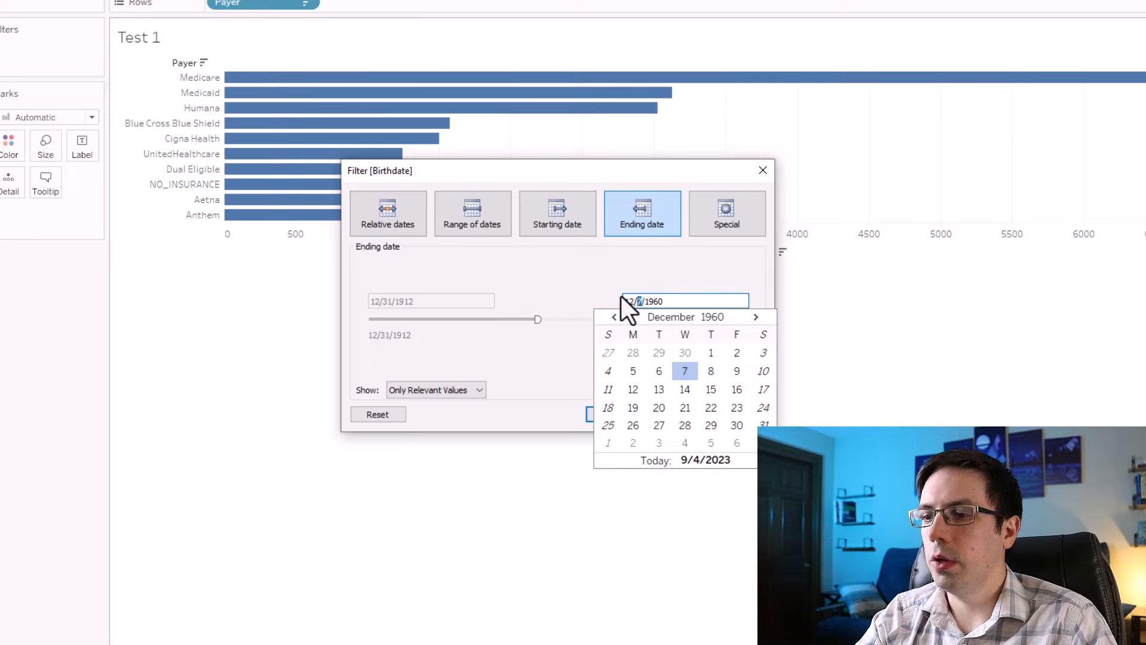
pyautogui.write('31')
pyautogui.click(678, 279)
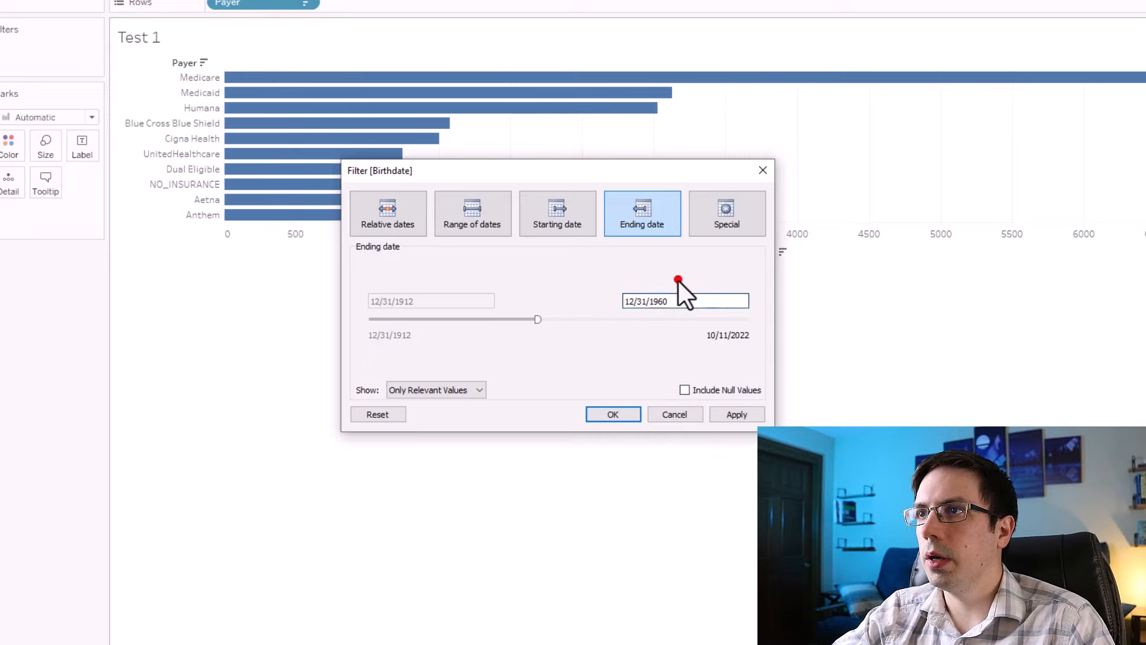
pyautogui.click(731, 418)
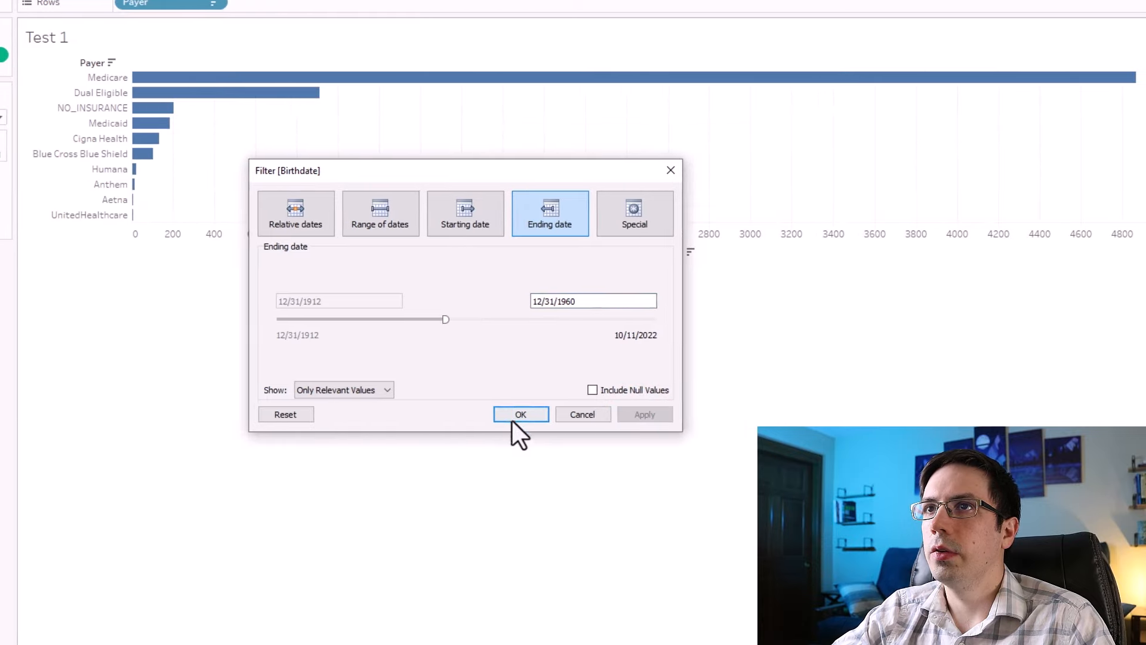
pyautogui.click(513, 415)
# Show the Birthdate filter control beside the chart and move its ending date to about 4/3/1999.
pyautogui.moveTo(216, 91)
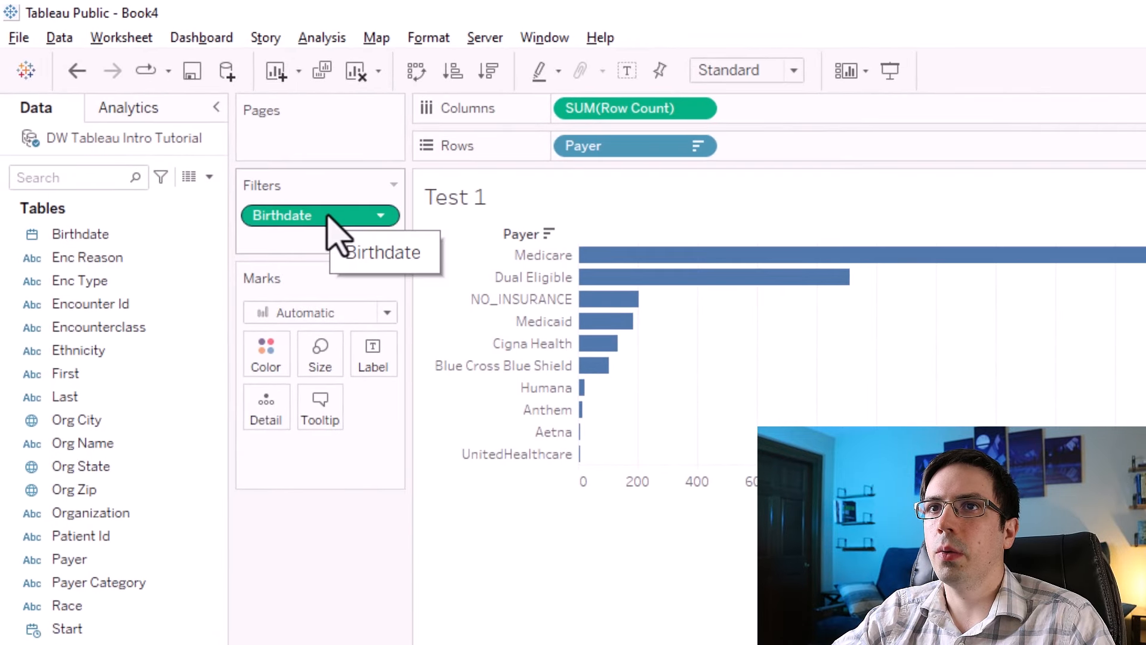
pyautogui.rightClick(333, 231)
pyautogui.click(382, 263)
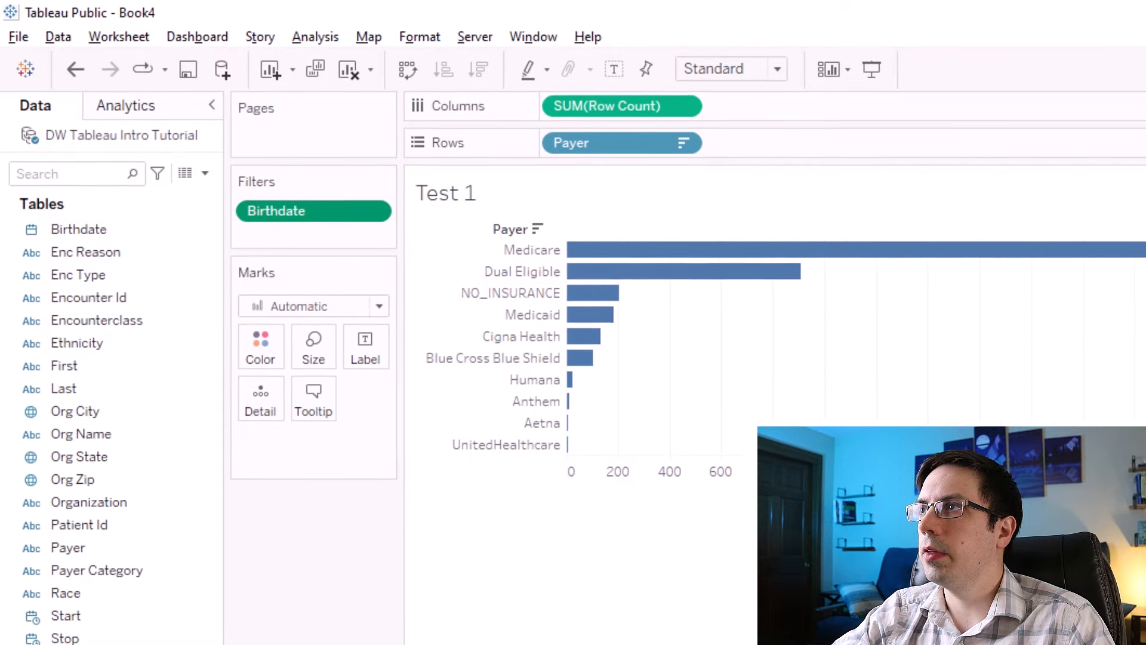
pyautogui.moveTo(1094, 129); pyautogui.dragTo(1120, 129)
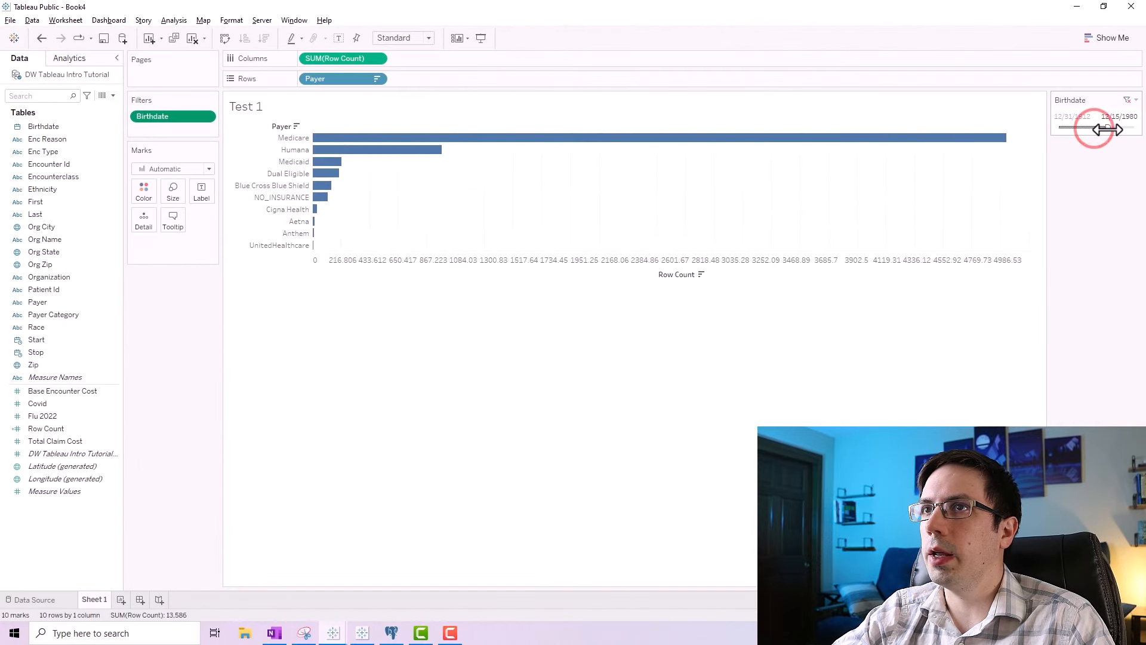
pyautogui.click(644, 276)
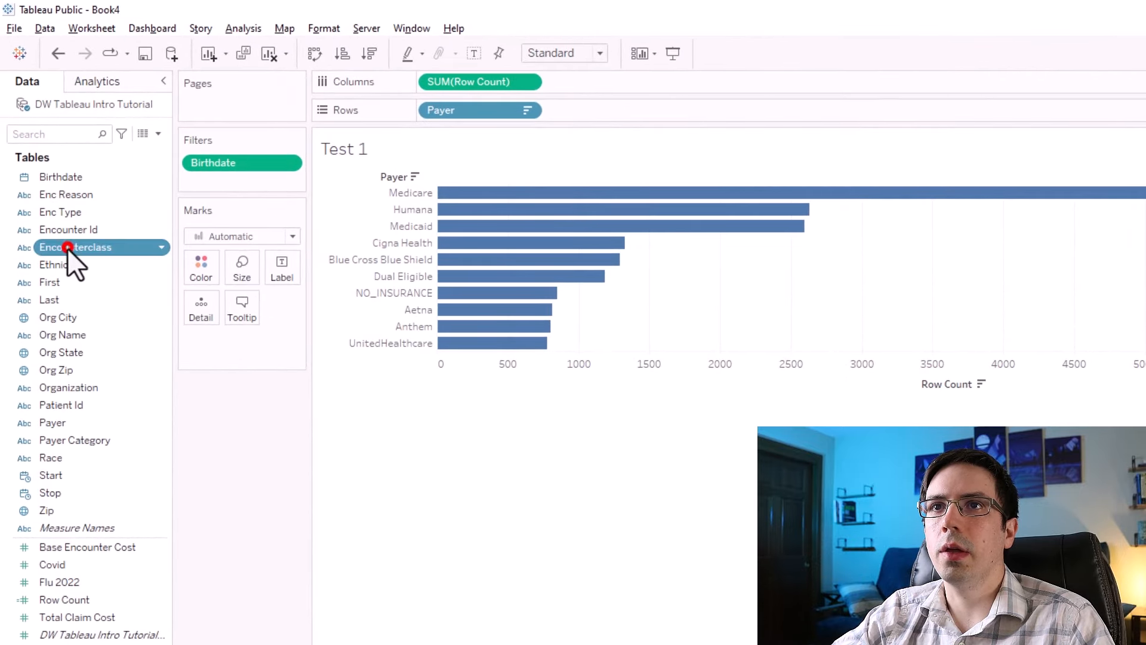
# Add an Encounterclass filter that keeps only emergency encounters.
pyautogui.moveTo(67, 248); pyautogui.dragTo(206, 174)
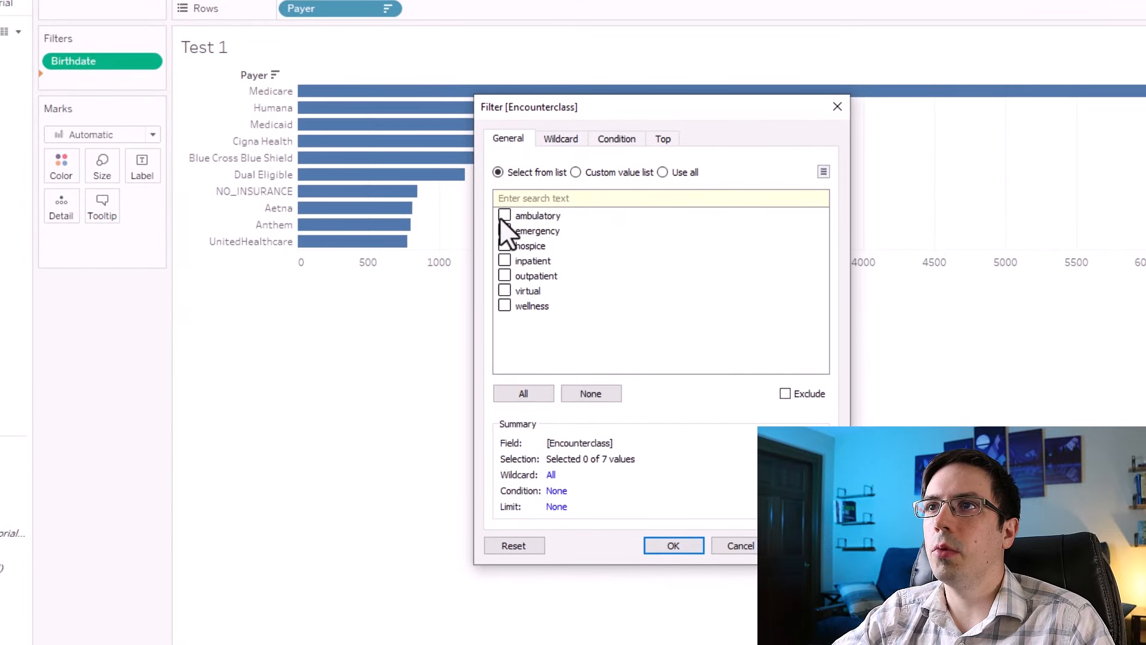
pyautogui.click(504, 230)
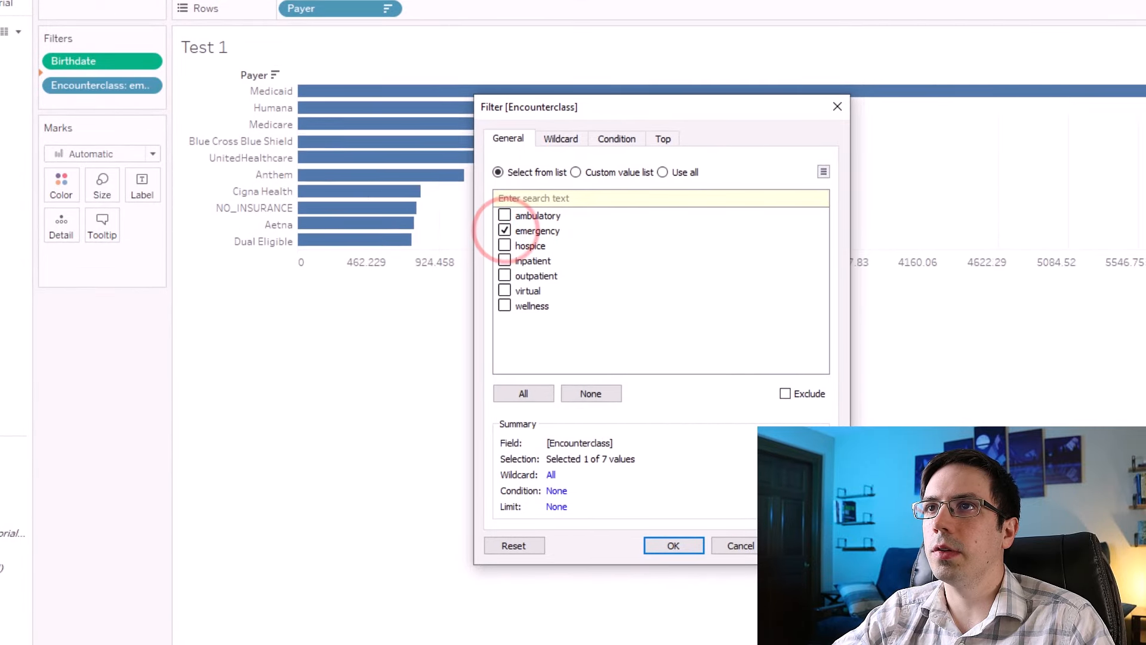
pyautogui.click(682, 547)
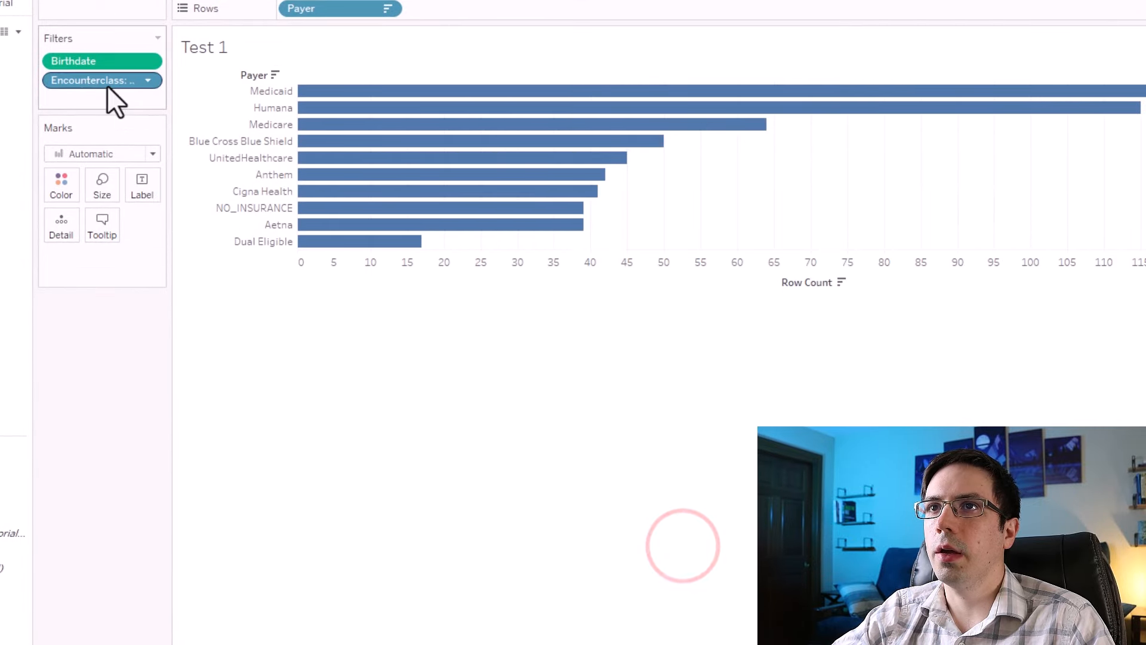
# Show the Encounterclass filter control beside the chart as a Single Value (dropdown).
pyautogui.rightClick(106, 85)
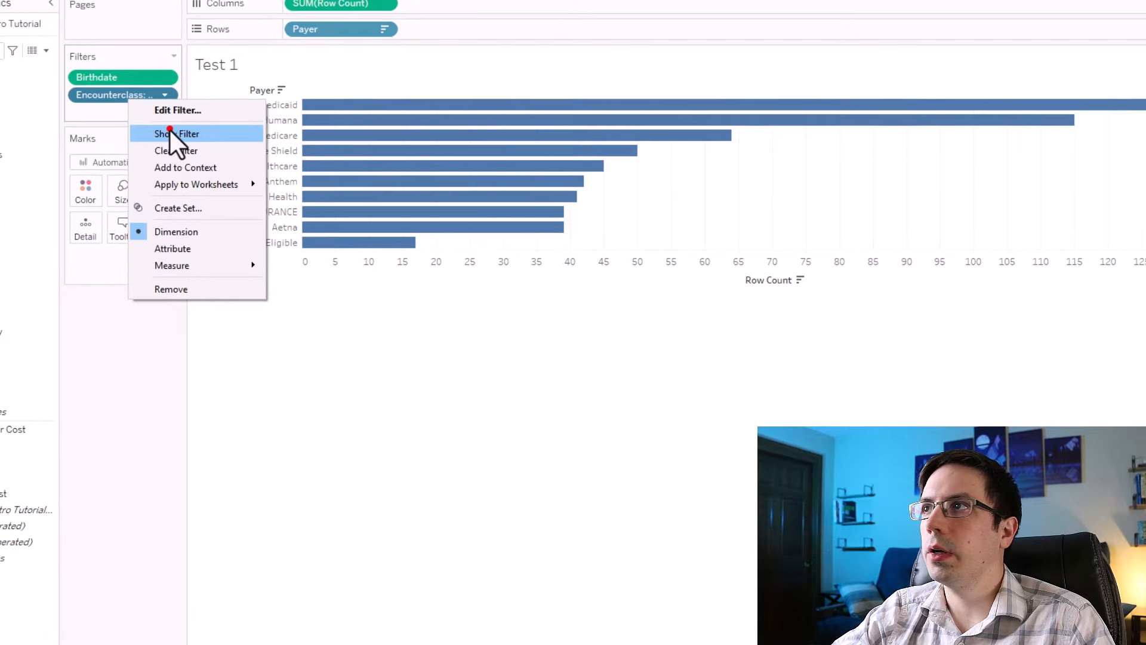
pyautogui.click(170, 133)
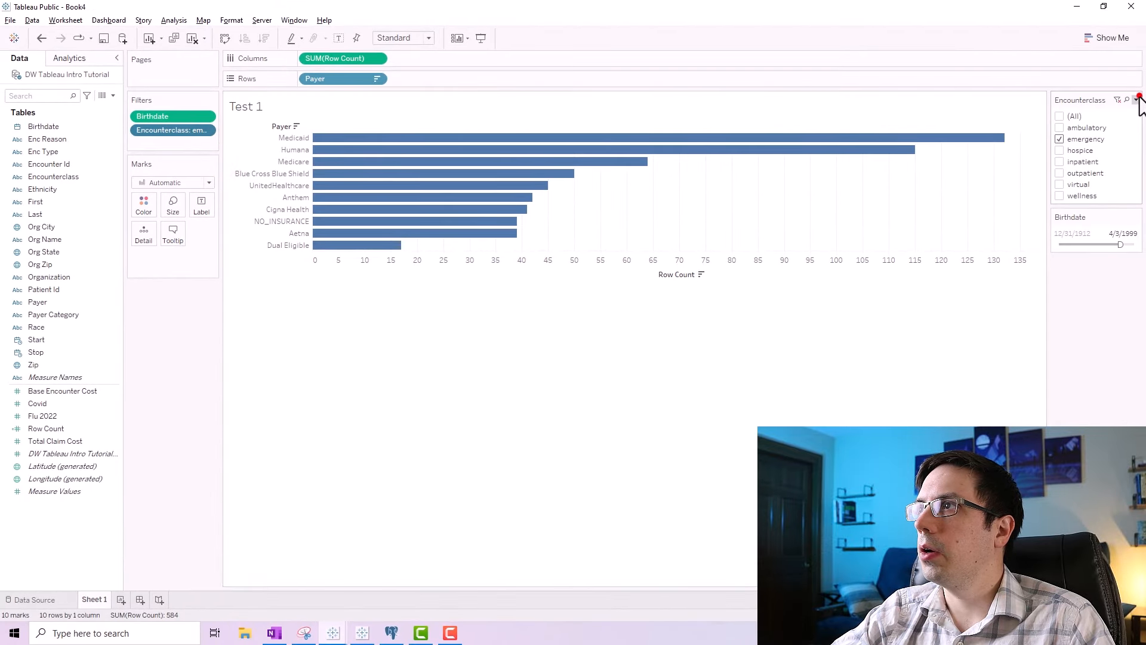
pyautogui.click(1136, 99)
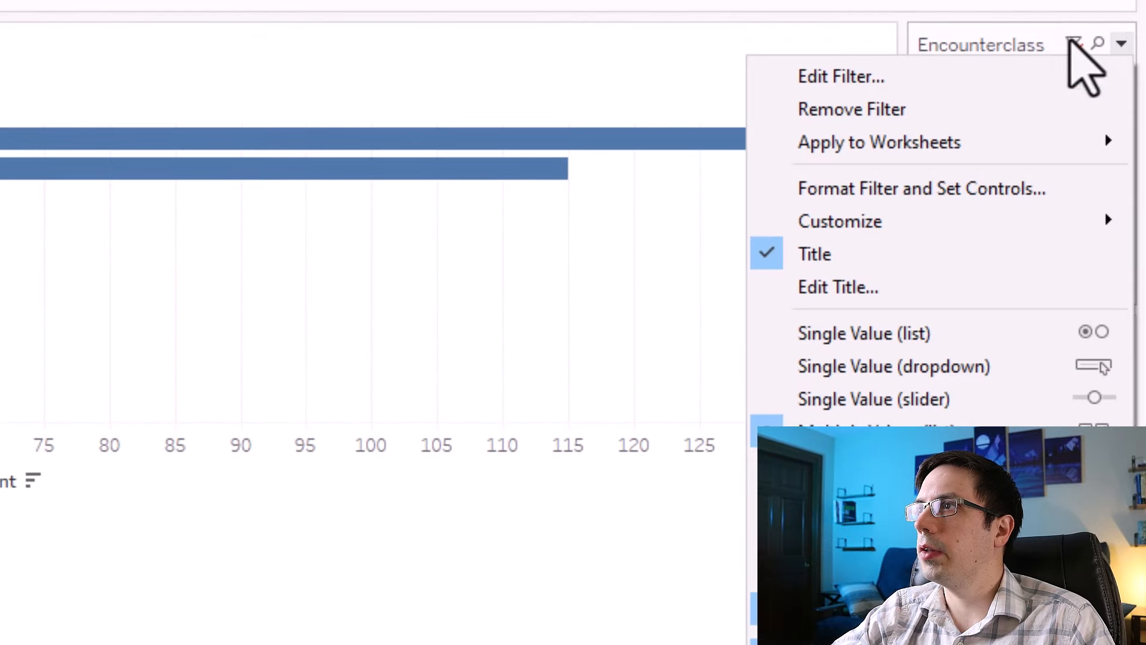
pyautogui.click(896, 366)
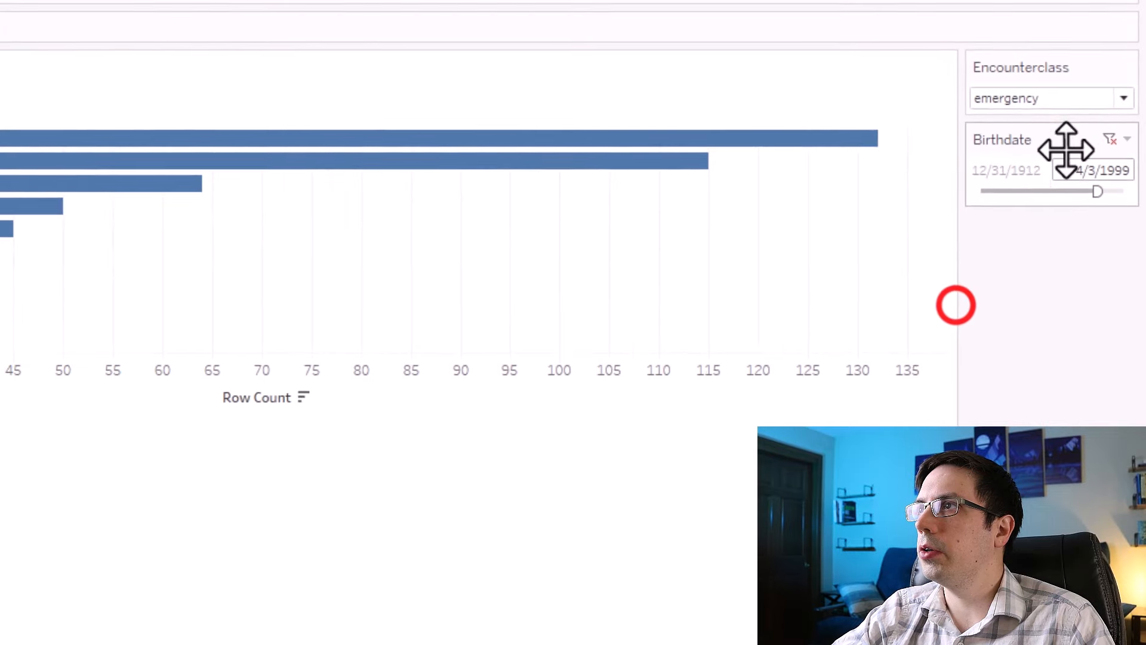
# Switch the Encounterclass filter through ambulatory, hospice, inpatient and outpatient, and move the Birthdate filter's ending date to about 12/1/1960.
pyautogui.click(1104, 115)
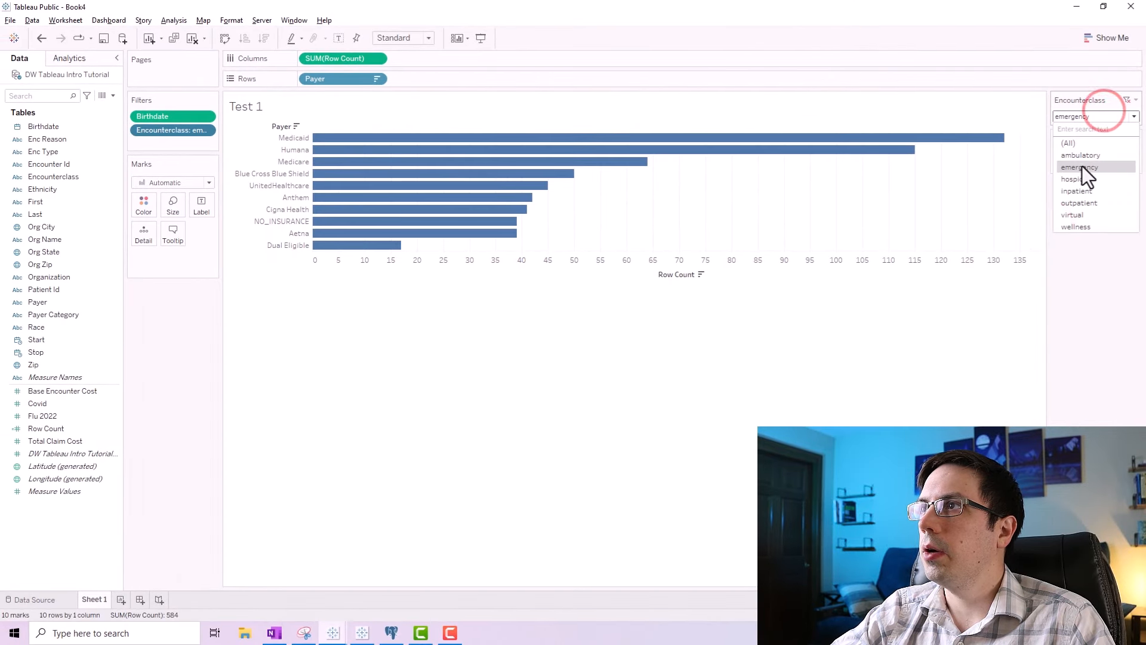
pyautogui.click(1080, 155)
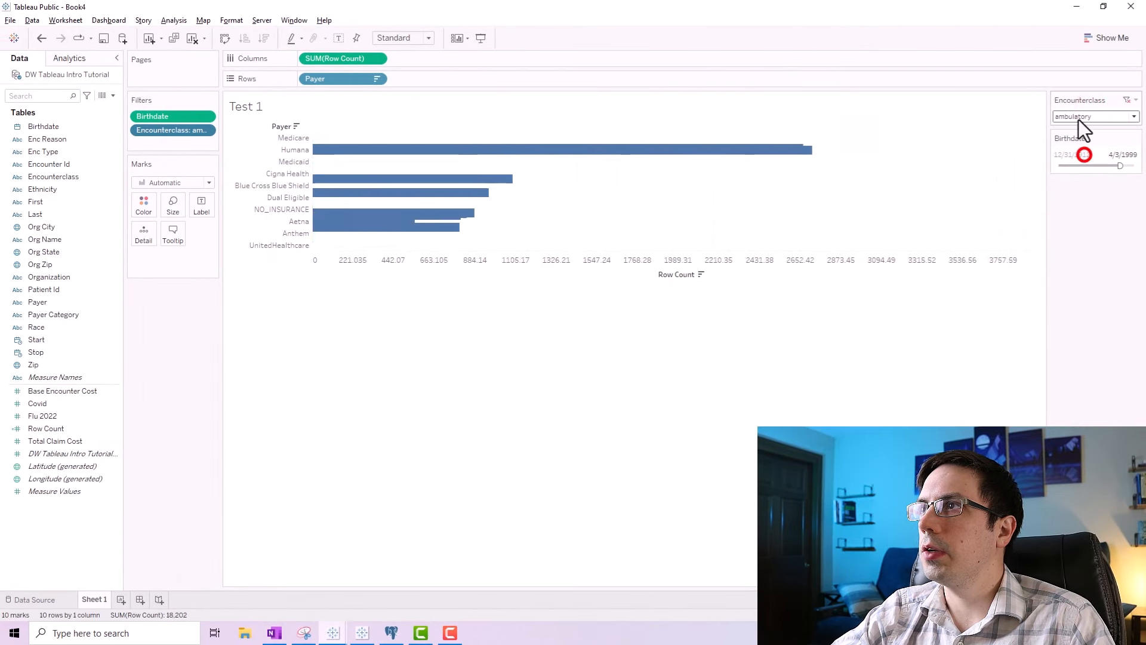
pyautogui.click(1077, 115)
pyautogui.click(1078, 180)
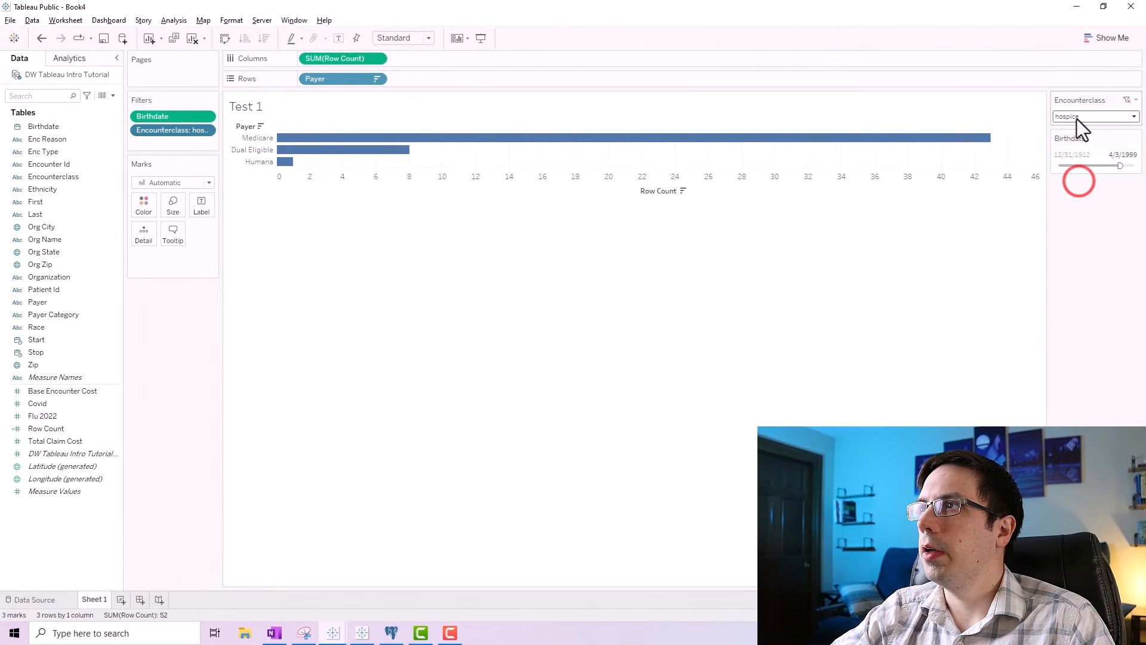
pyautogui.click(1077, 117)
pyautogui.click(1087, 192)
pyautogui.click(1089, 117)
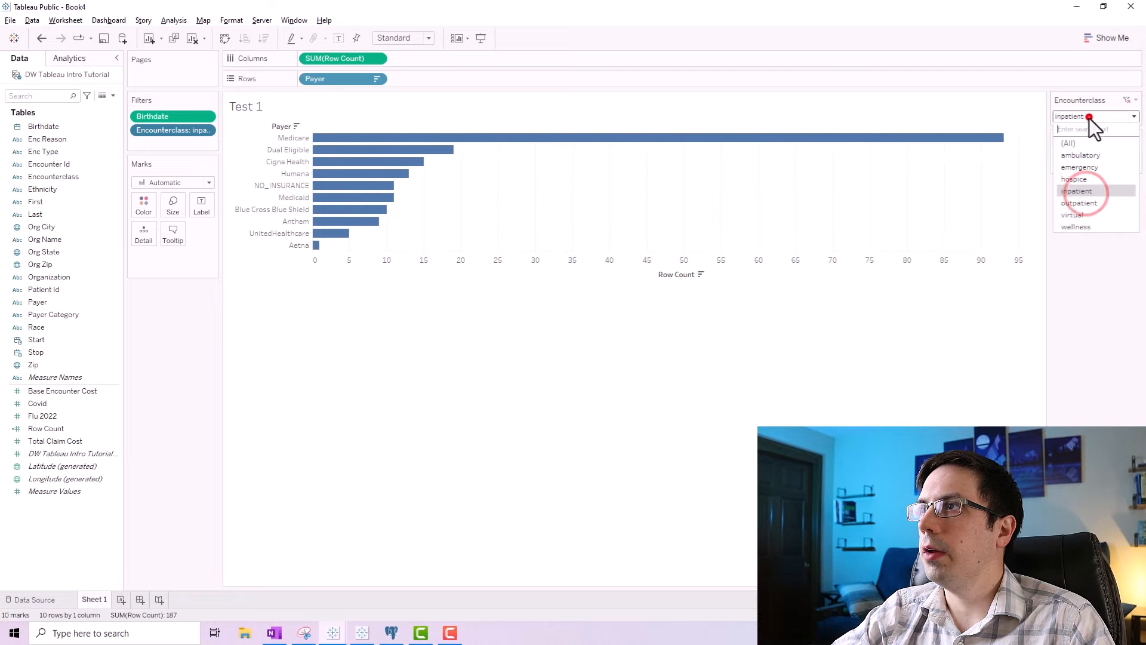
pyautogui.click(1078, 203)
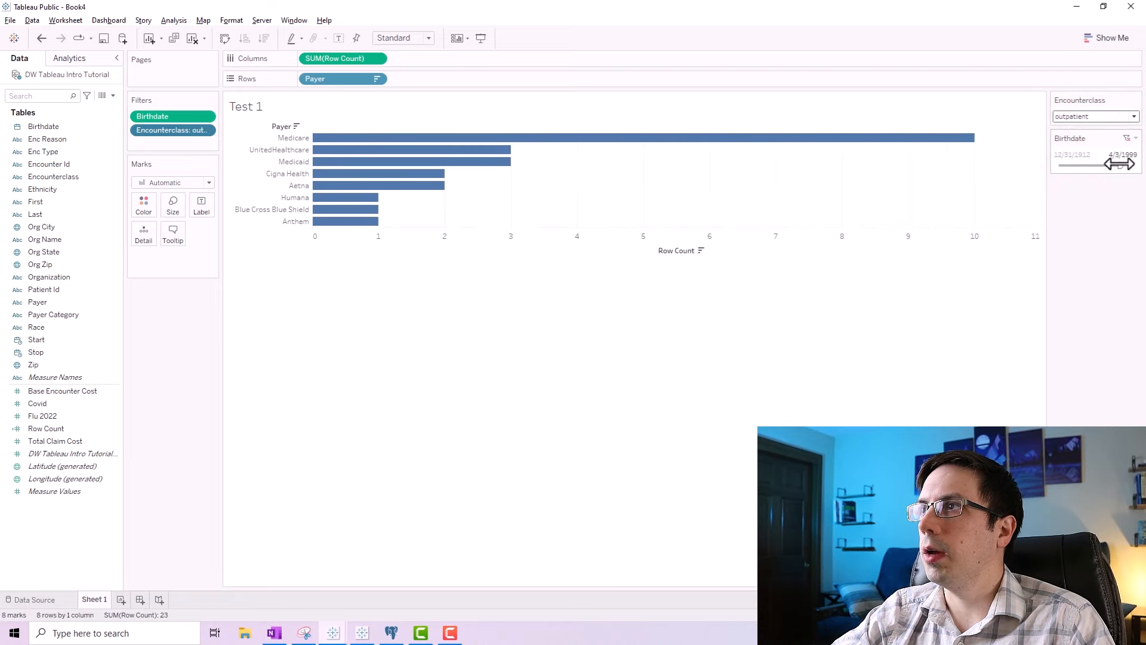
pyautogui.moveTo(1120, 166)
pyautogui.mouseDown()
pyautogui.moveTo(1080, 166)
pyautogui.moveTo(1120, 164)
pyautogui.moveTo(1094, 166)
pyautogui.mouseUp()
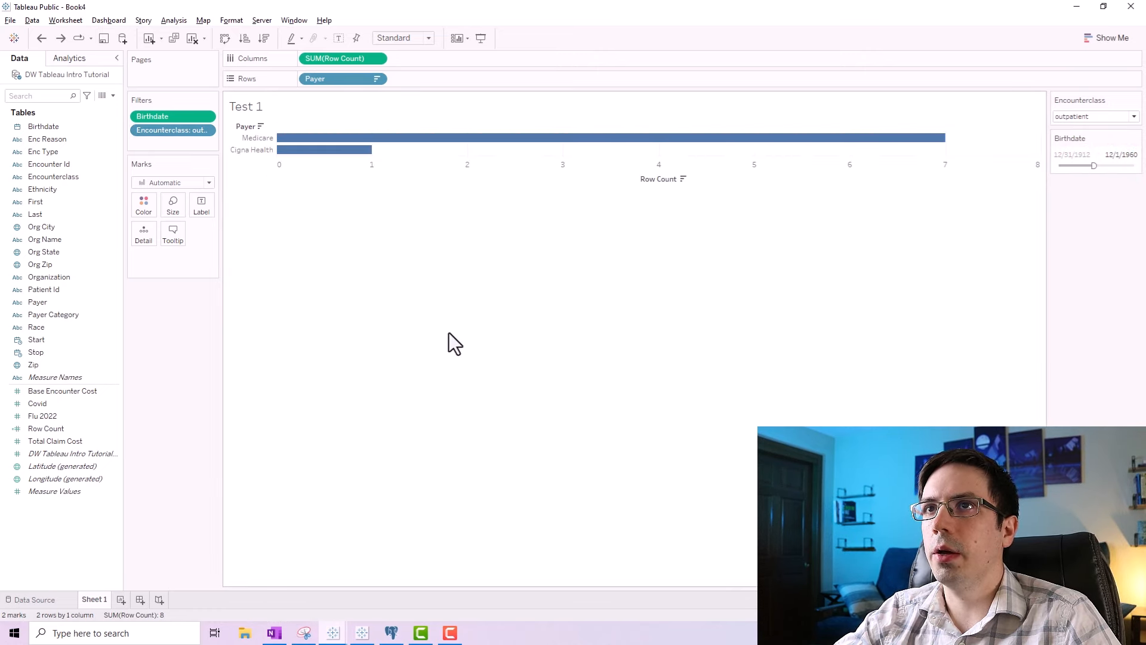
# Clear the sheet and rebuild the bar chart with Payer as rows and Row Count as columns, sorted in descending order.
pyautogui.click(192, 38)
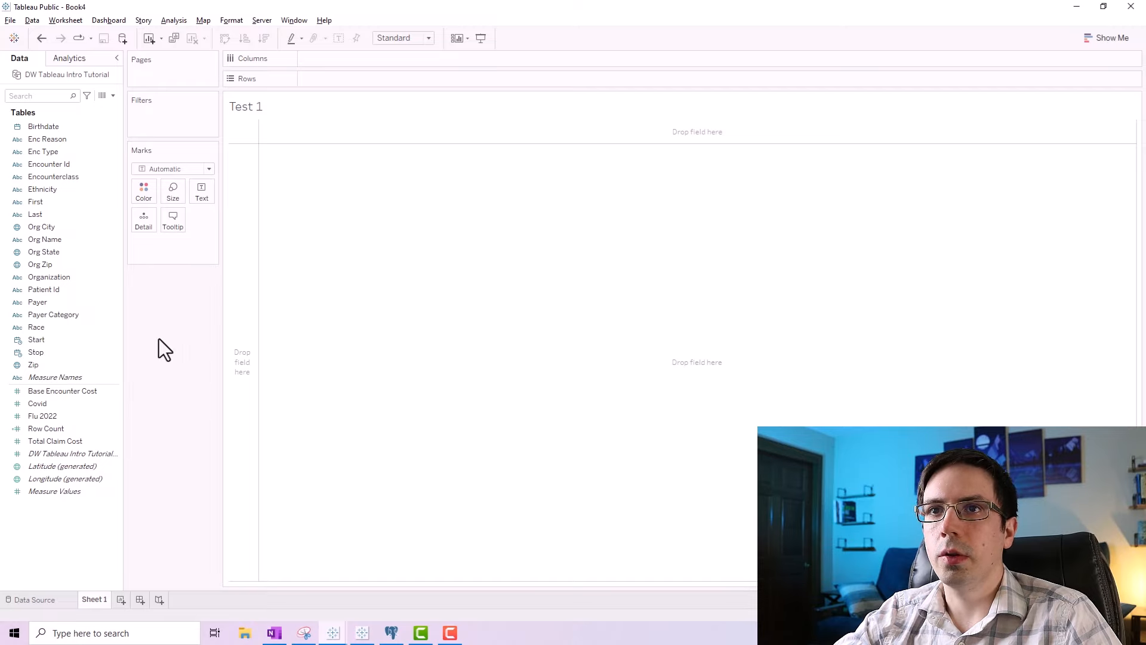
pyautogui.click(98, 304)
pyautogui.moveTo(51, 307); pyautogui.dragTo(372, 84)
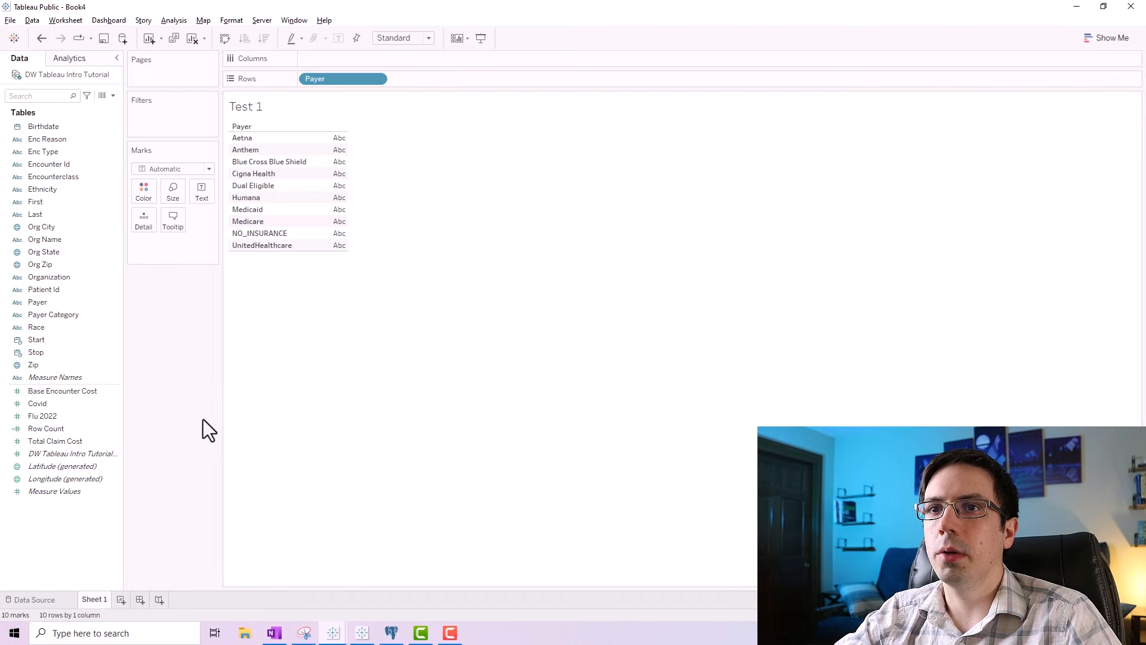
pyautogui.click(67, 430)
pyautogui.moveTo(59, 432); pyautogui.dragTo(349, 64)
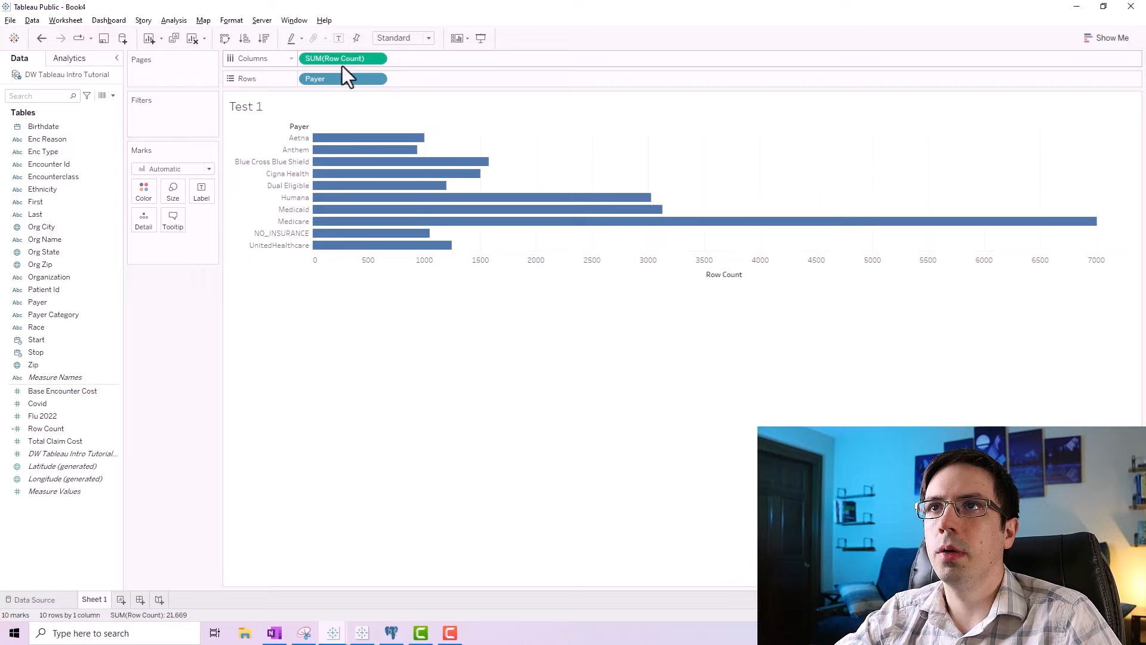
pyautogui.click(267, 40)
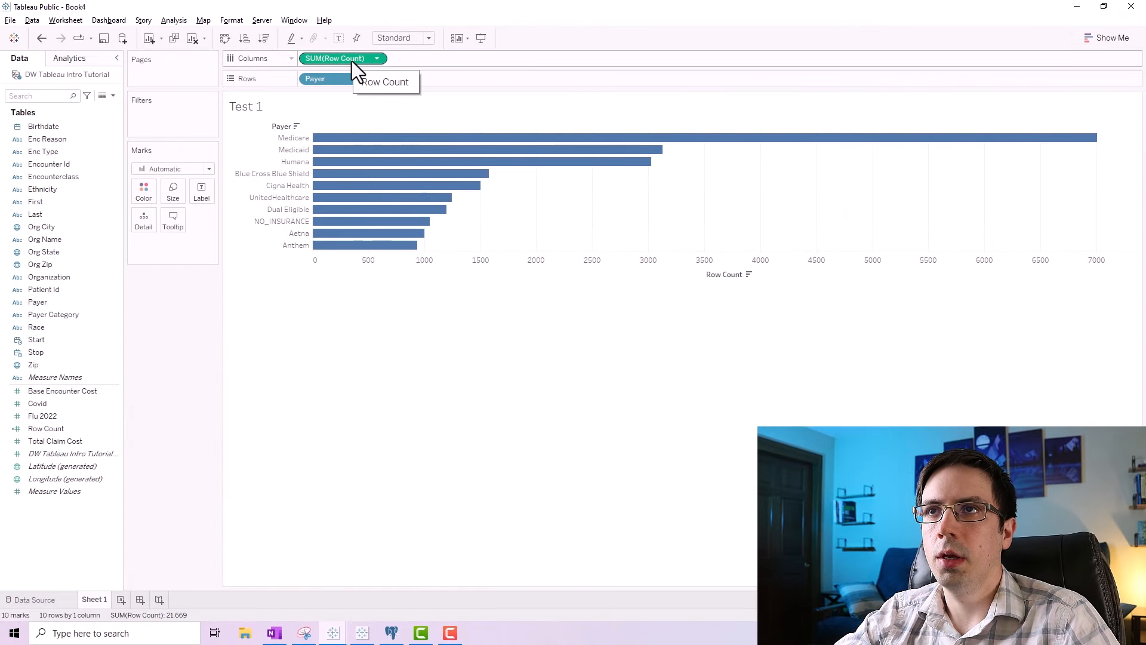
# Color the bars by Row Count, using a copy of the SUM(Row Count) pill already on Columns.
pyautogui.press('ctrl')
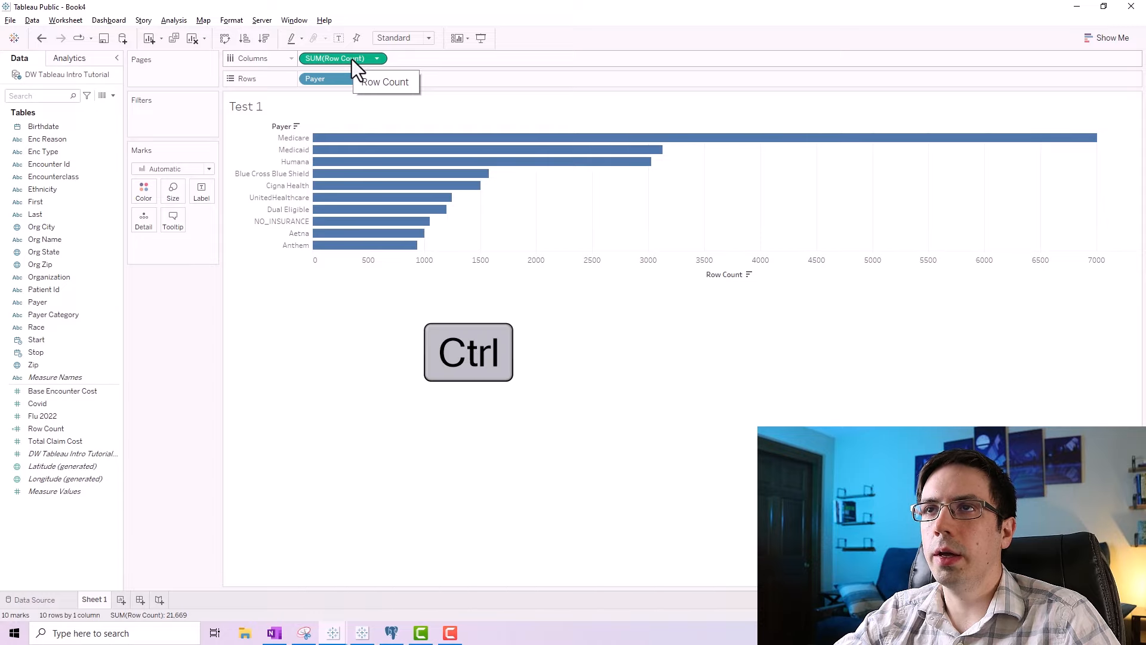
pyautogui.moveTo(349, 59); pyautogui.dragTo(242, 80)
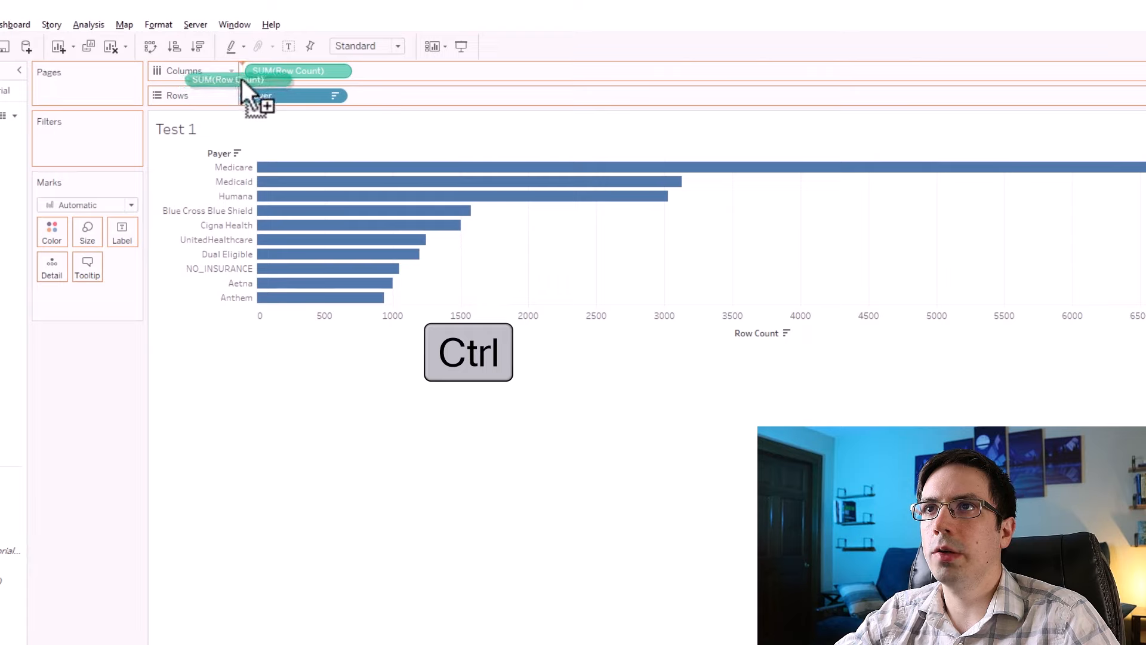
pyautogui.moveTo(241, 79); pyautogui.dragTo(57, 239)
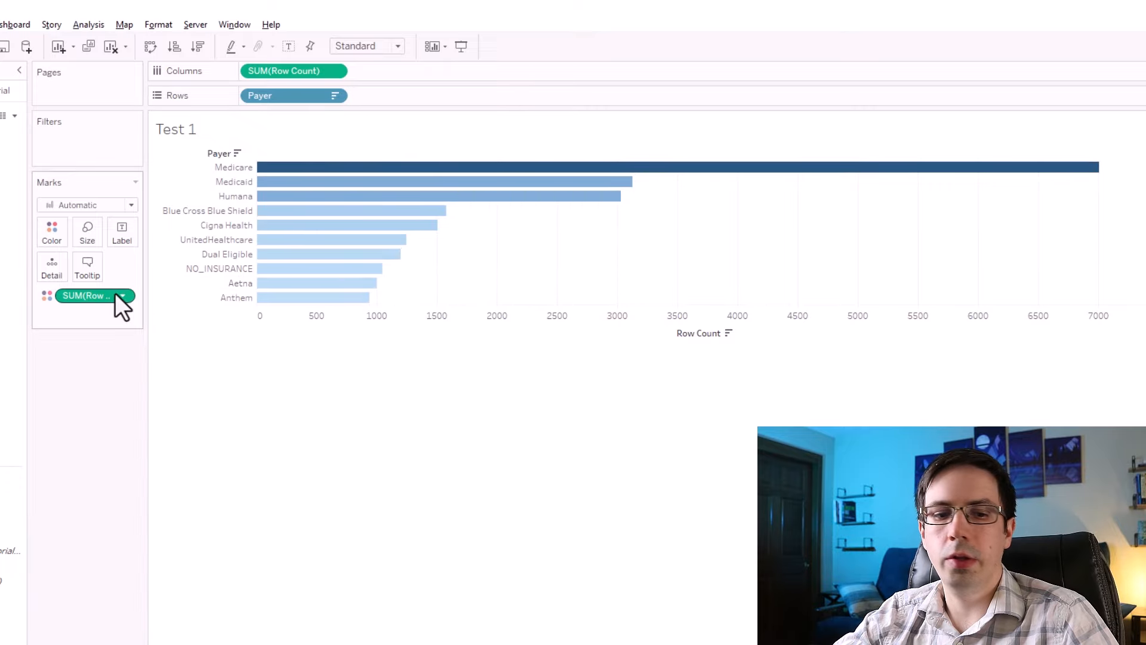
# Take Row Count off the bar coloring and assign it to Color again from the data fields.
pyautogui.moveTo(282, 71)
pyautogui.mouseDown()
pyautogui.moveTo(67, 274)
pyautogui.moveTo(28, 228)
pyautogui.moveTo(320, 57)
pyautogui.moveTo(295, 69)
pyautogui.mouseUp()
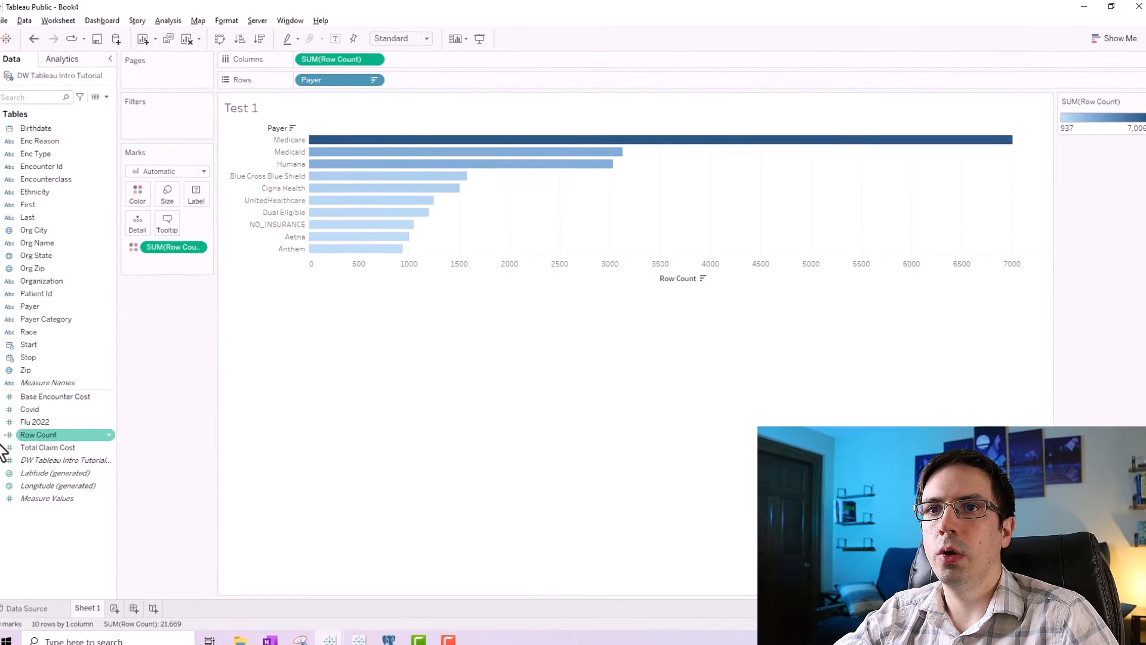
pyautogui.moveTo(30, 430)
pyautogui.mouseDown()
pyautogui.moveTo(110, 227)
pyautogui.moveTo(138, 191)
pyautogui.moveTo(3, 482)
pyautogui.moveTo(47, 425)
pyautogui.mouseUp()
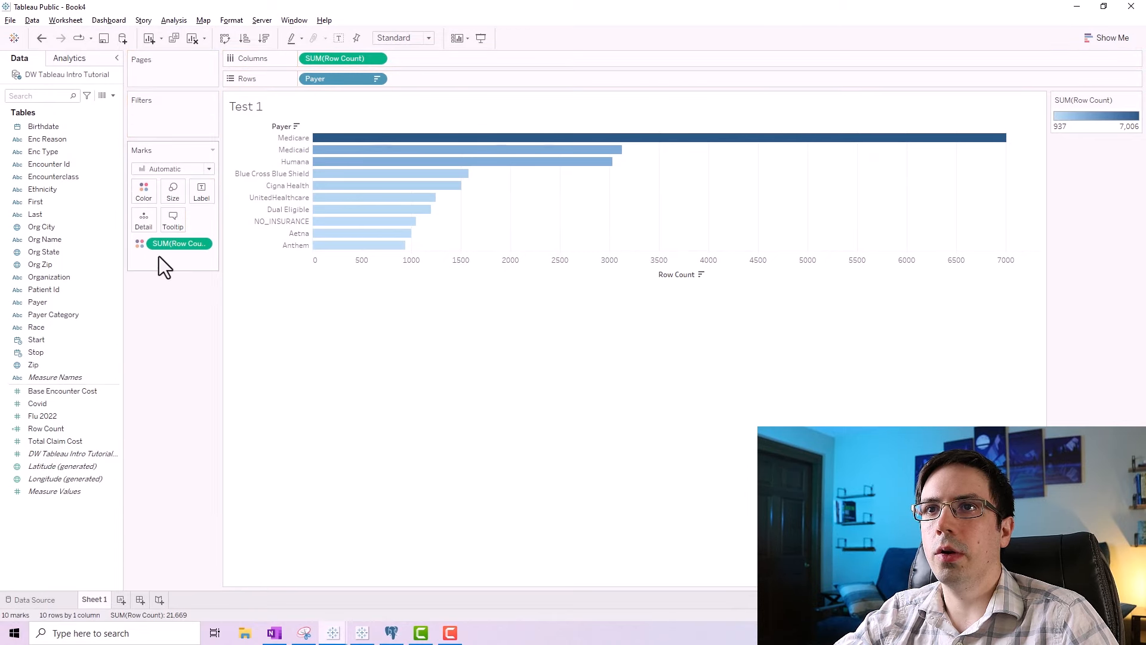
pyautogui.moveTo(166, 239); pyautogui.dragTo(159, 421)
pyautogui.moveTo(44, 428); pyautogui.dragTo(138, 191)
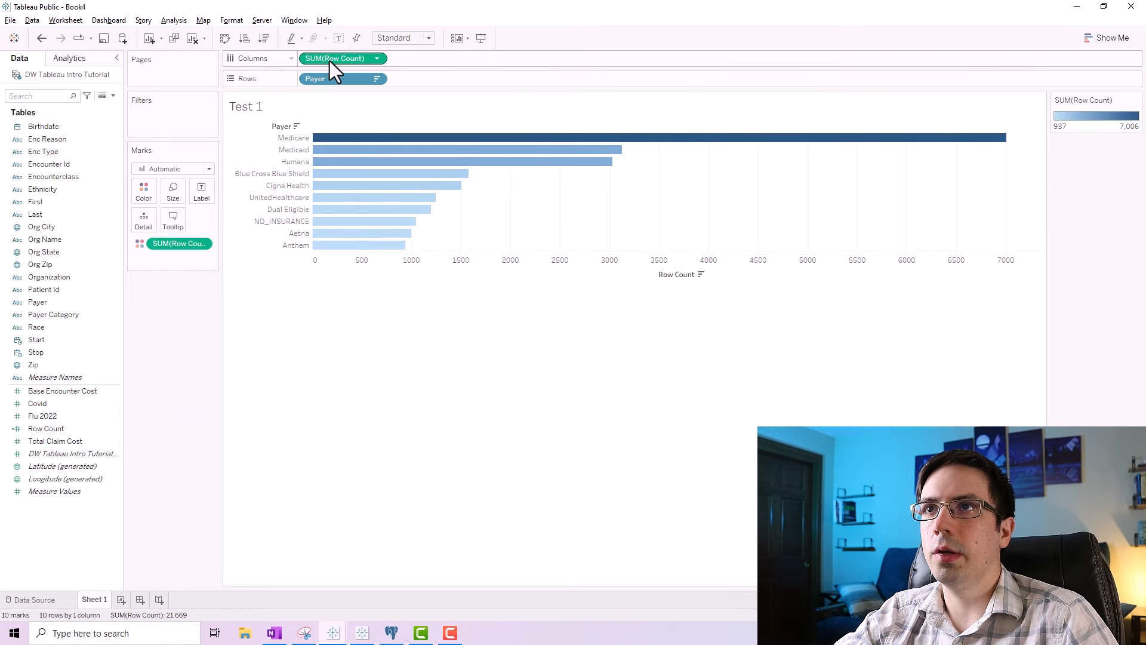
# Take the SUM(Row Count) pill off Columns without copying it, and undo the change.
pyautogui.moveTo(332, 60)
pyautogui.mouseDown()
pyautogui.moveTo(147, 201)
pyautogui.moveTo(337, 59)
pyautogui.mouseUp()
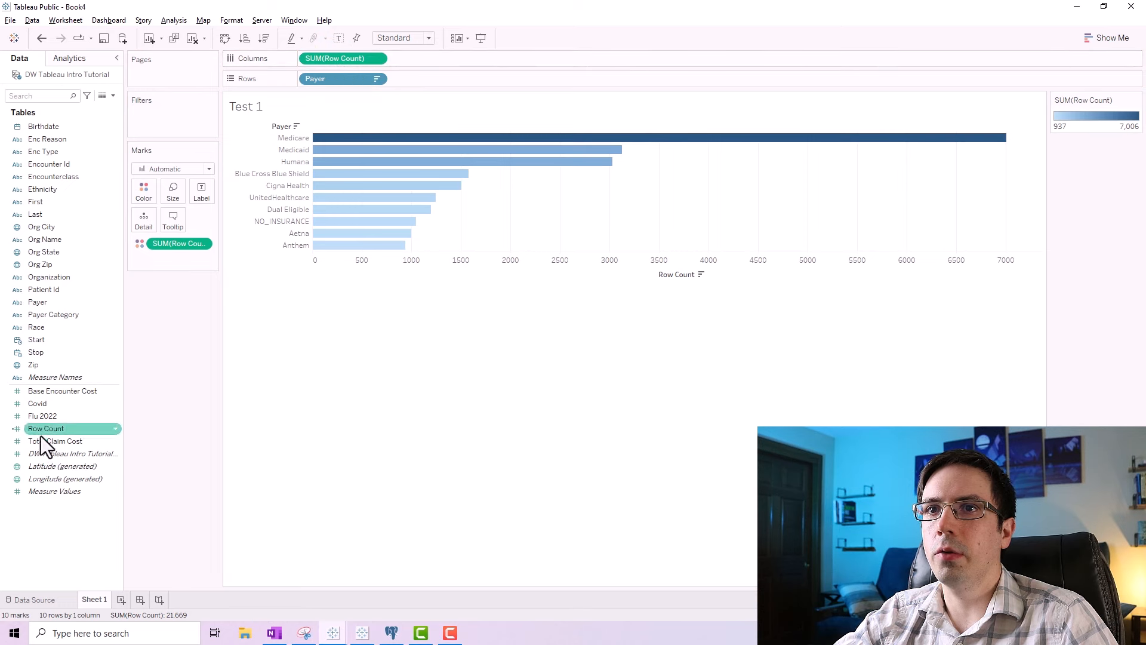
pyautogui.moveTo(41, 431)
pyautogui.mouseDown()
pyautogui.moveTo(148, 254)
pyautogui.moveTo(149, 206)
pyautogui.moveTo(48, 439)
pyautogui.mouseUp()
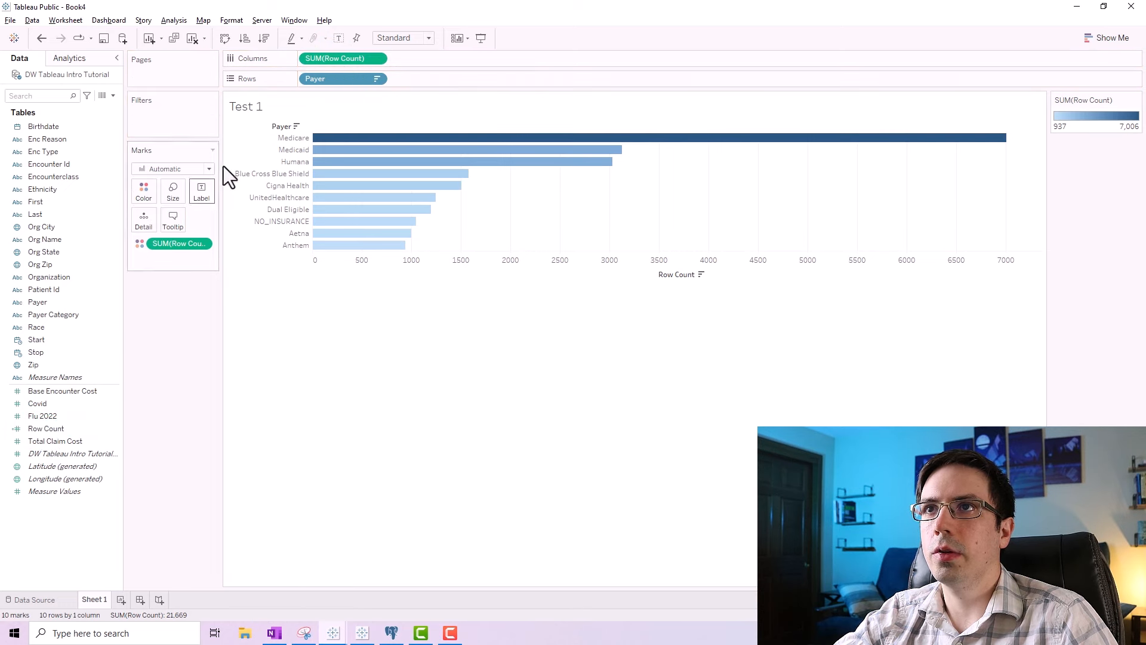
pyautogui.moveTo(341, 59)
pyautogui.mouseDown()
pyautogui.moveTo(138, 198)
pyautogui.moveTo(332, 62)
pyautogui.mouseUp()
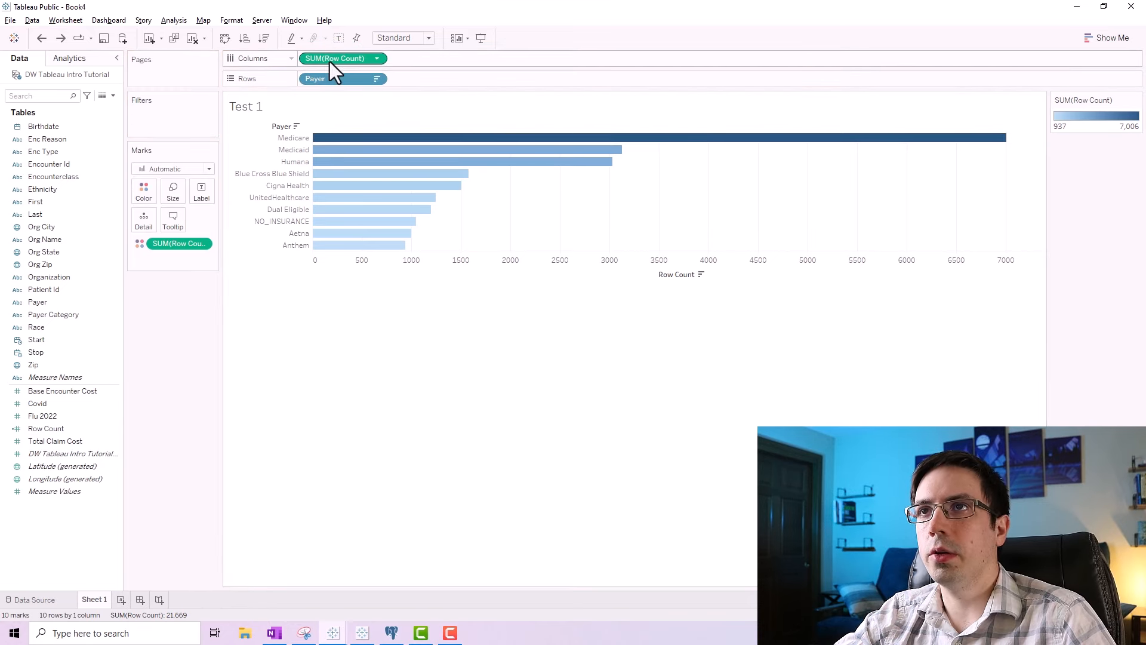
pyautogui.moveTo(336, 59); pyautogui.dragTo(188, 301)
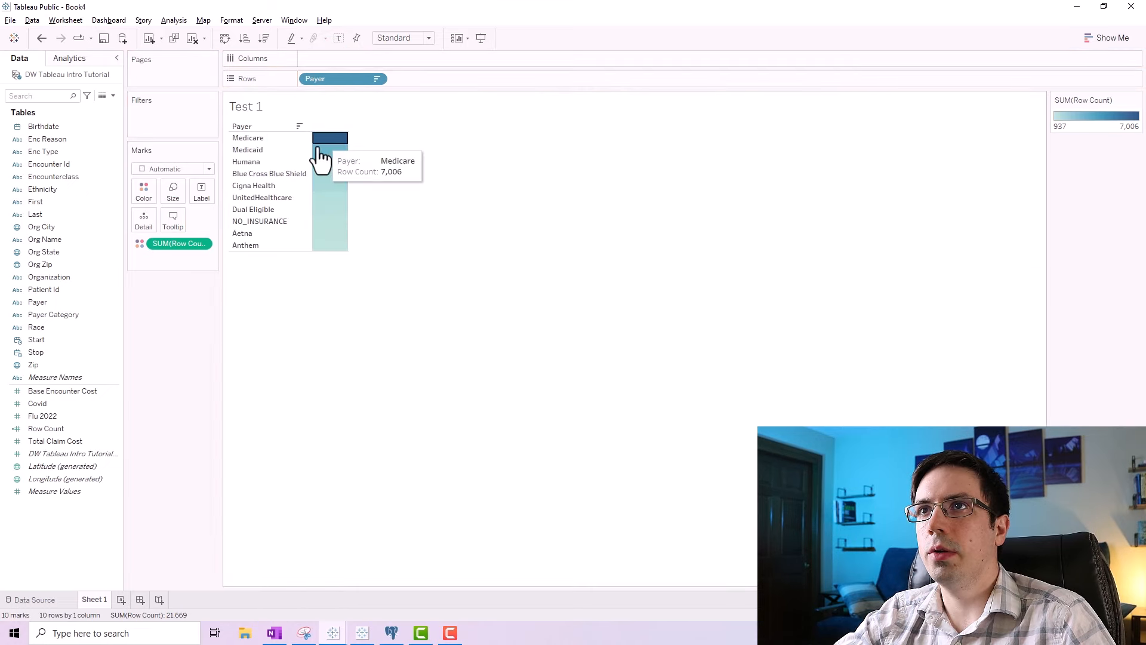
pyautogui.hotkey('ctrl', 'z')
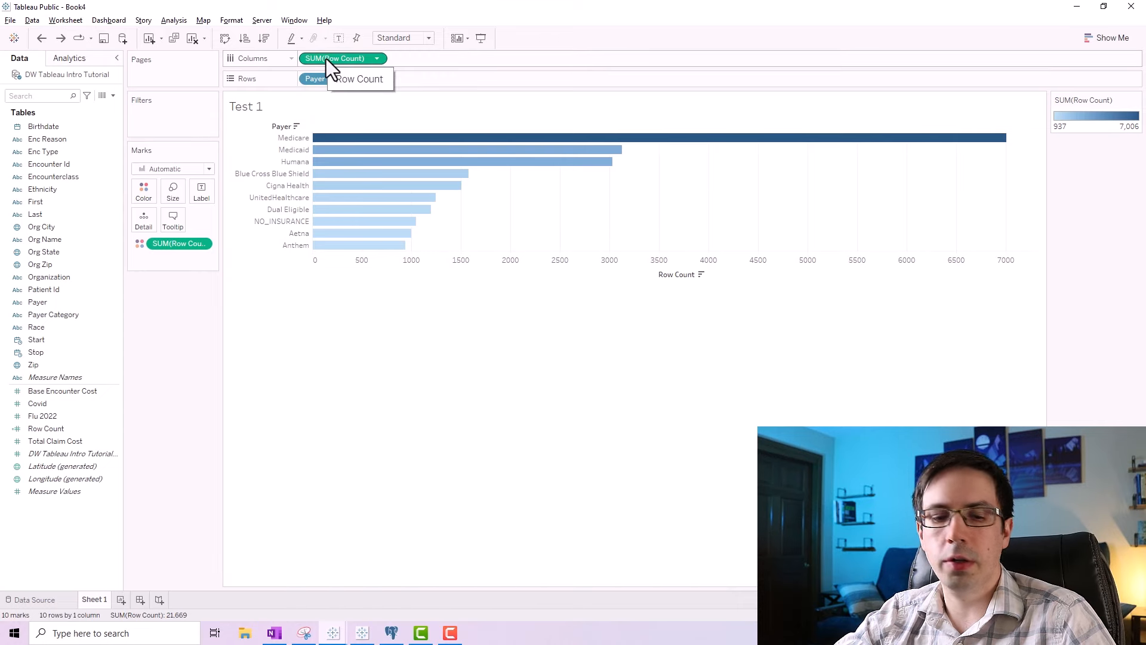
# Remove the SUM(Row Count) color pill and color the bars with the Row Count field from the data fields instead.
pyautogui.moveTo(336, 61)
pyautogui.mouseDown()
pyautogui.moveTo(138, 213)
pyautogui.moveTo(148, 191)
pyautogui.moveTo(343, 57)
pyautogui.moveTo(138, 196)
pyautogui.moveTo(236, 143)
pyautogui.moveTo(336, 58)
pyautogui.mouseUp()
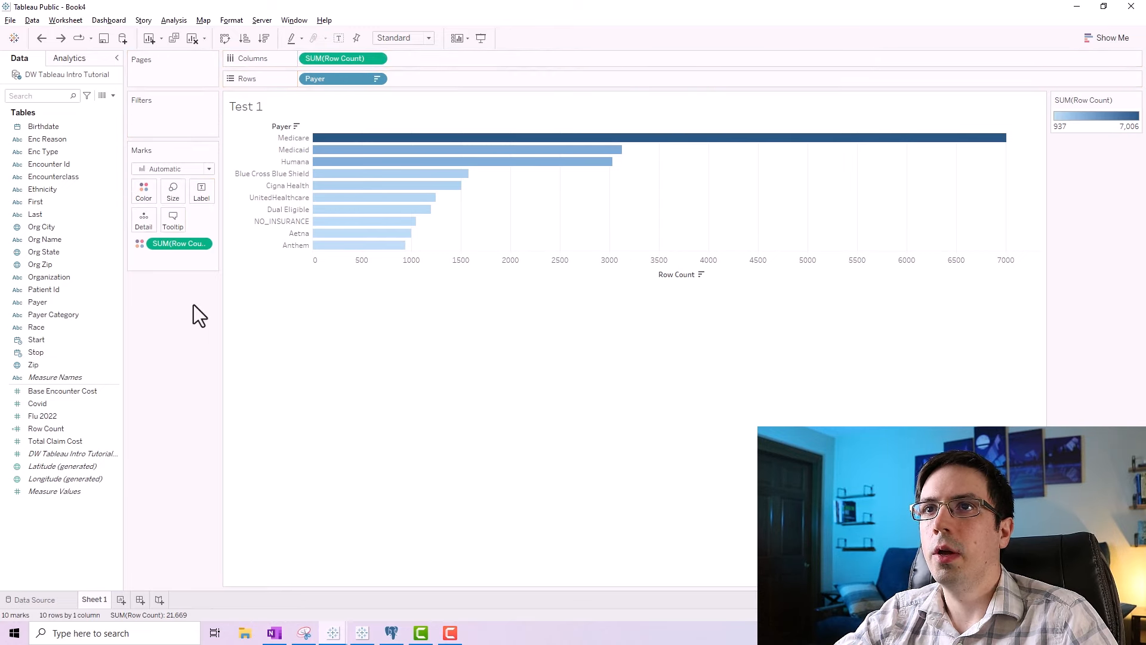
pyautogui.moveTo(179, 241); pyautogui.dragTo(177, 320)
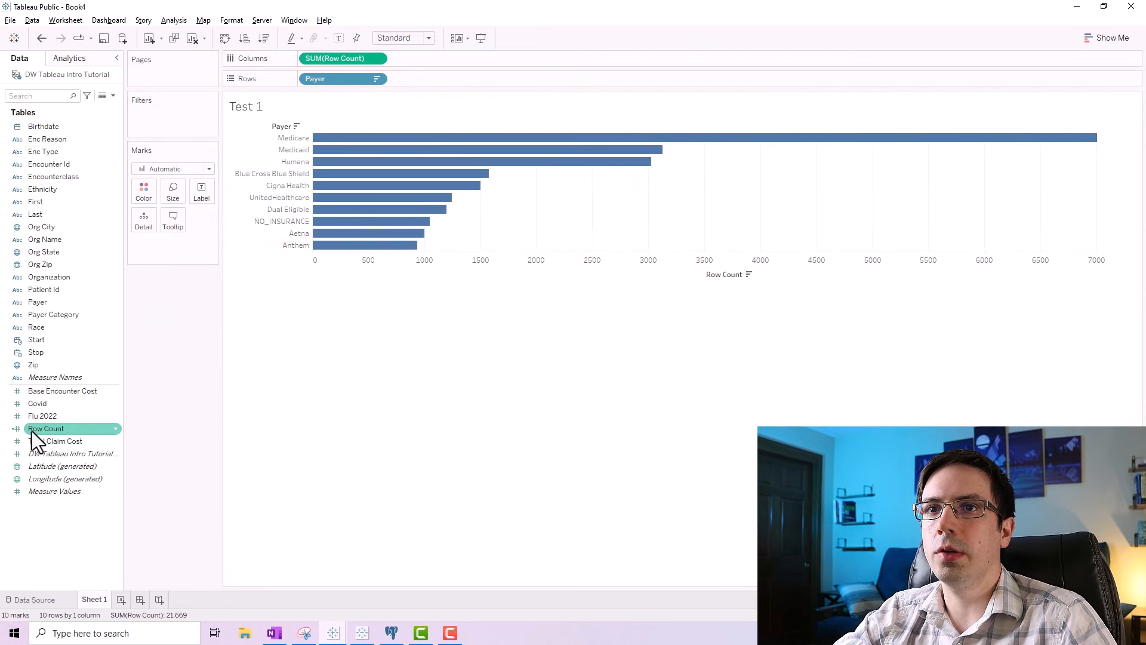
pyautogui.moveTo(34, 429); pyautogui.dragTo(135, 189)
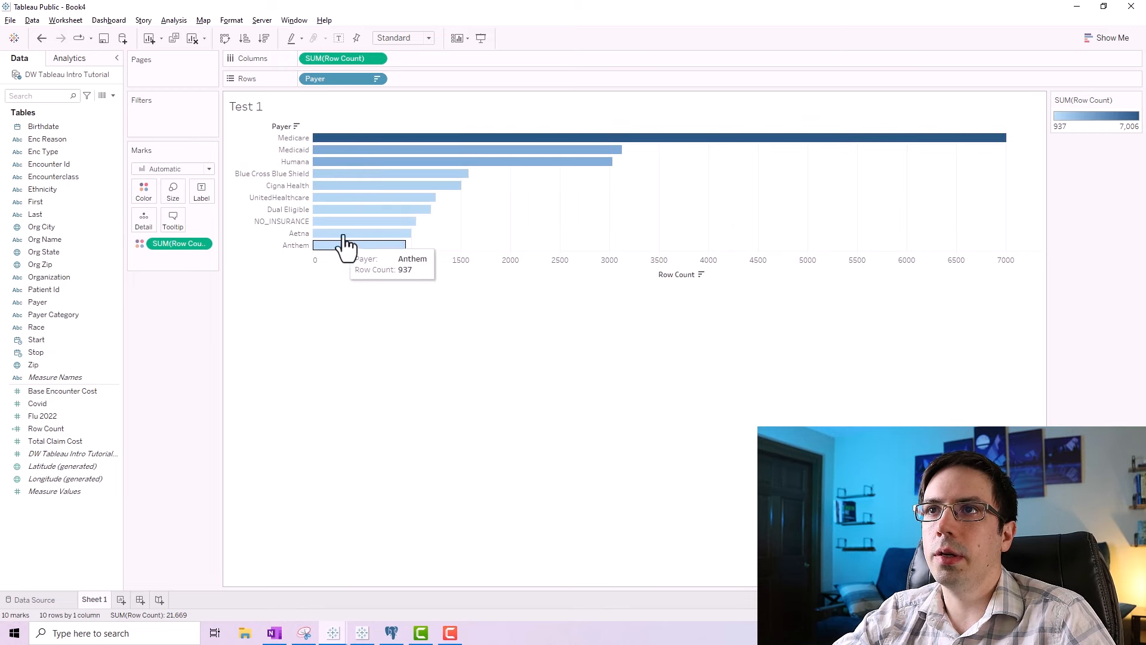
# Edit the bars' Row Count colors and apply the Sunrise-Sunset Diverging palette.
pyautogui.click(152, 196)
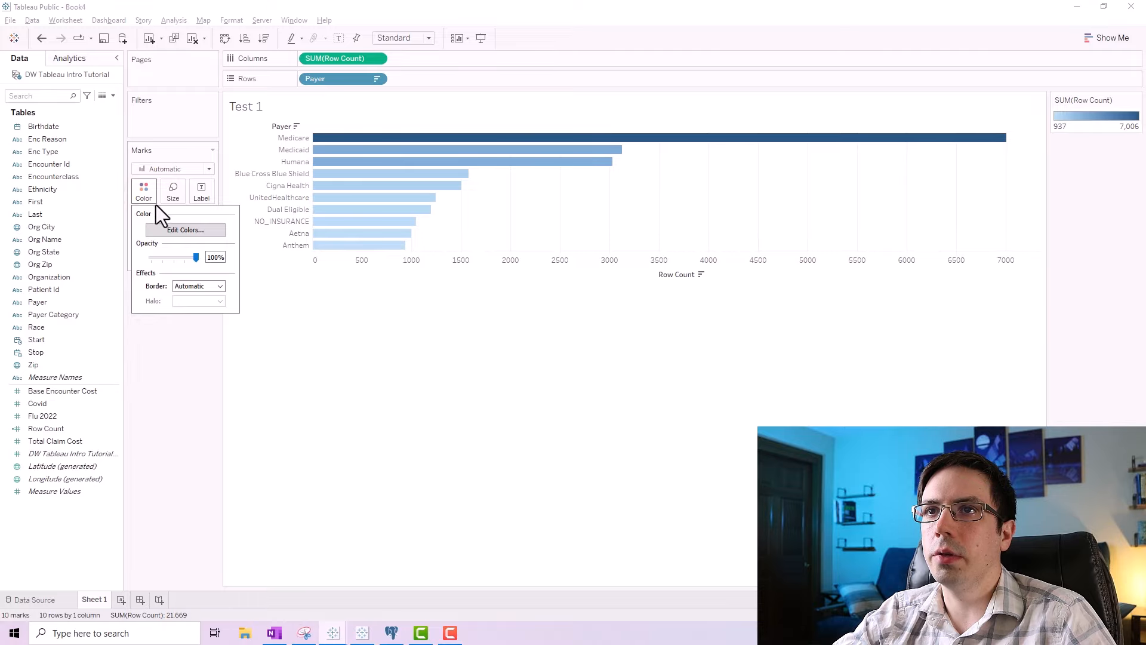
pyautogui.click(167, 230)
pyautogui.click(462, 267)
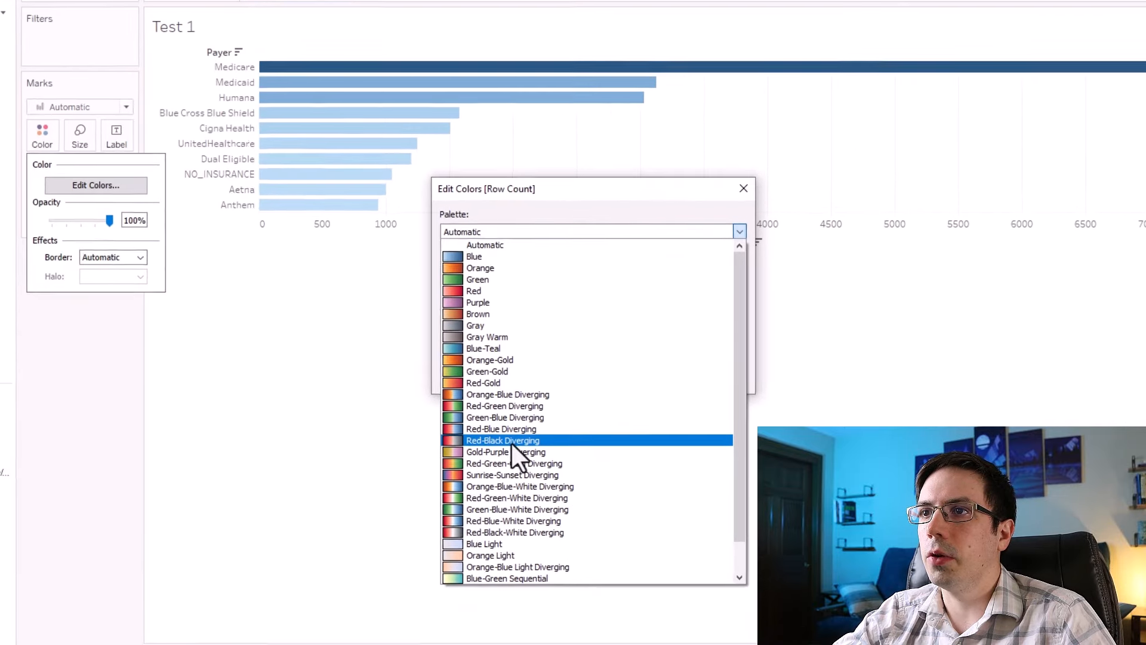
pyautogui.scroll(-1, 517, 424)
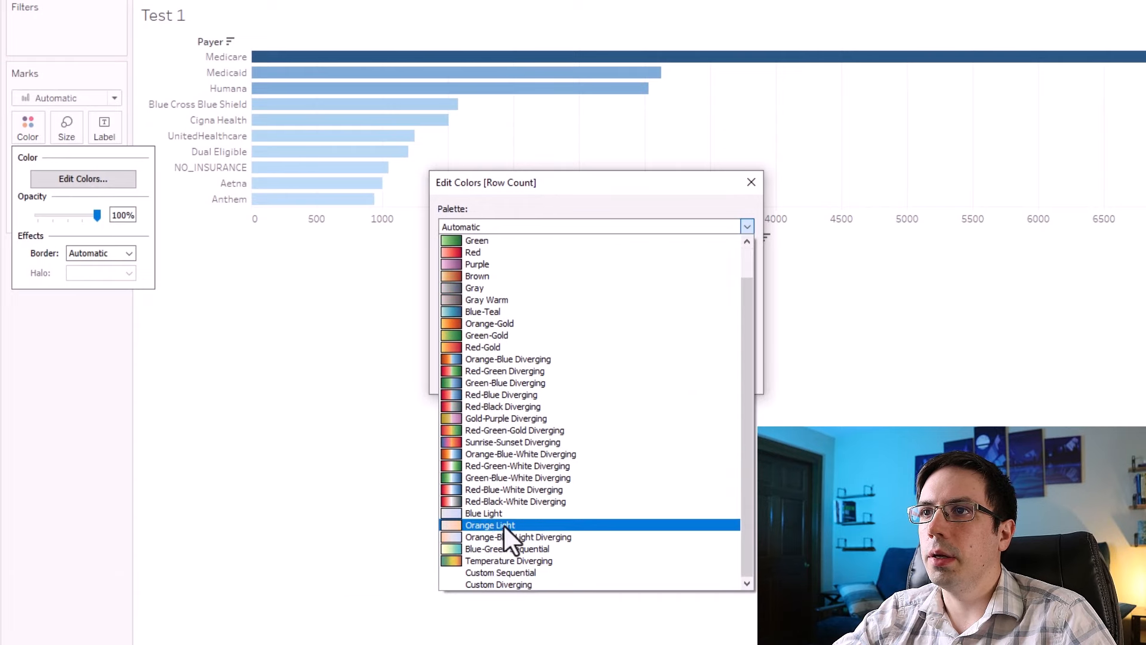
pyautogui.click(499, 442)
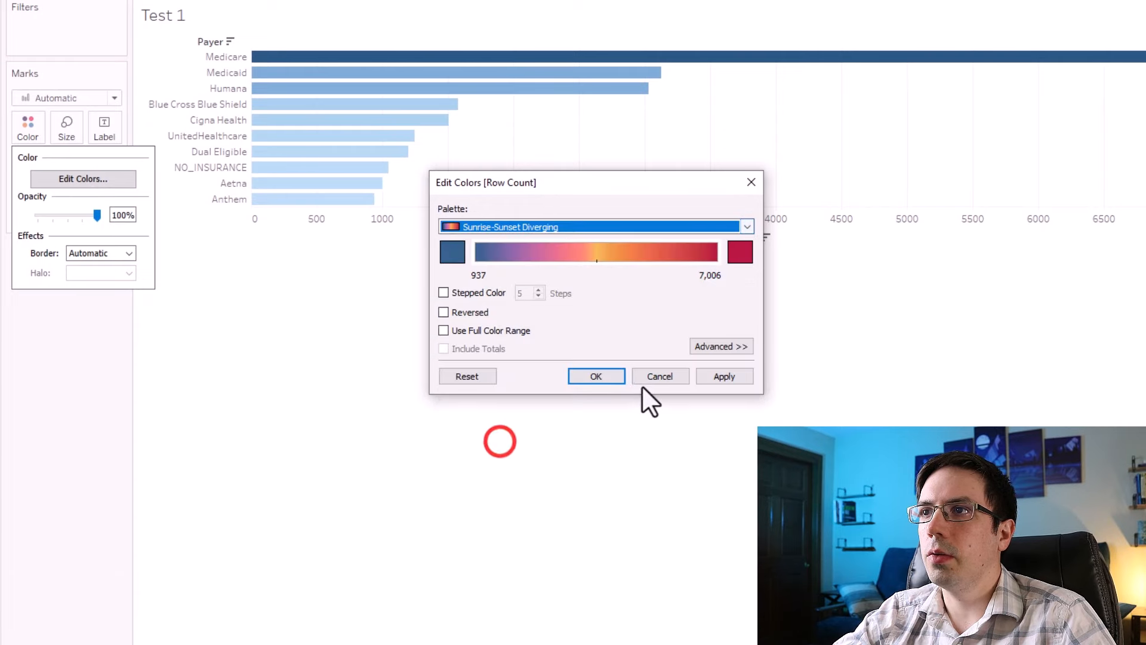
pyautogui.click(725, 376)
# Change the bars' color palette to Purple and apply it to the chart.
pyautogui.click(663, 225)
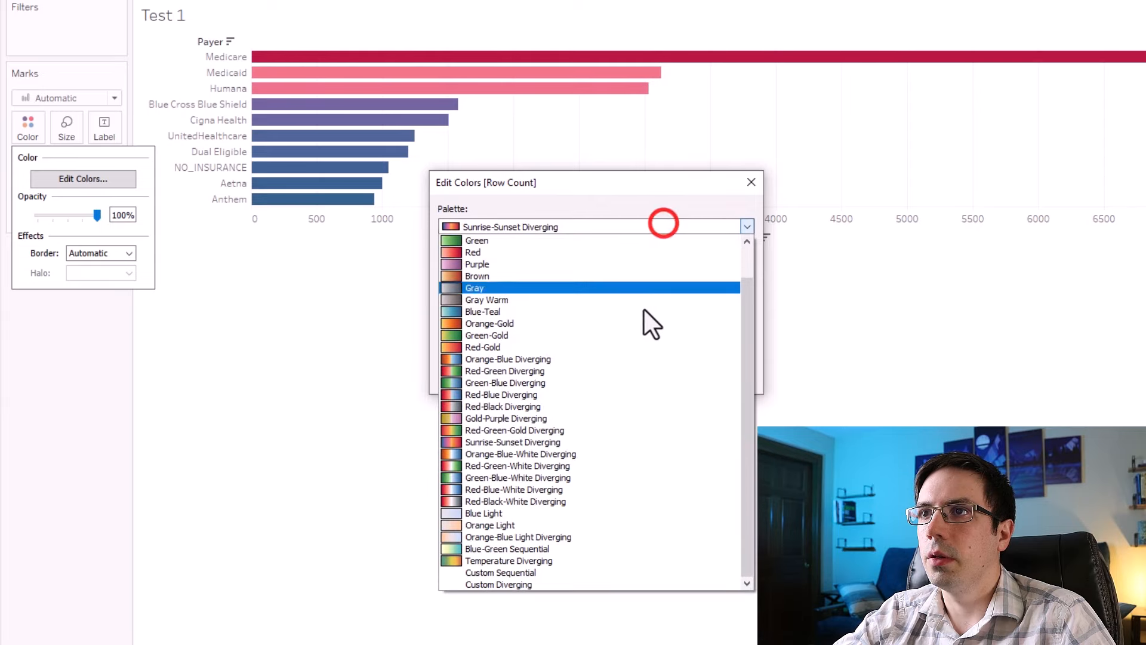
pyautogui.scroll(1, 636, 347)
pyautogui.click(536, 297)
pyautogui.click(722, 376)
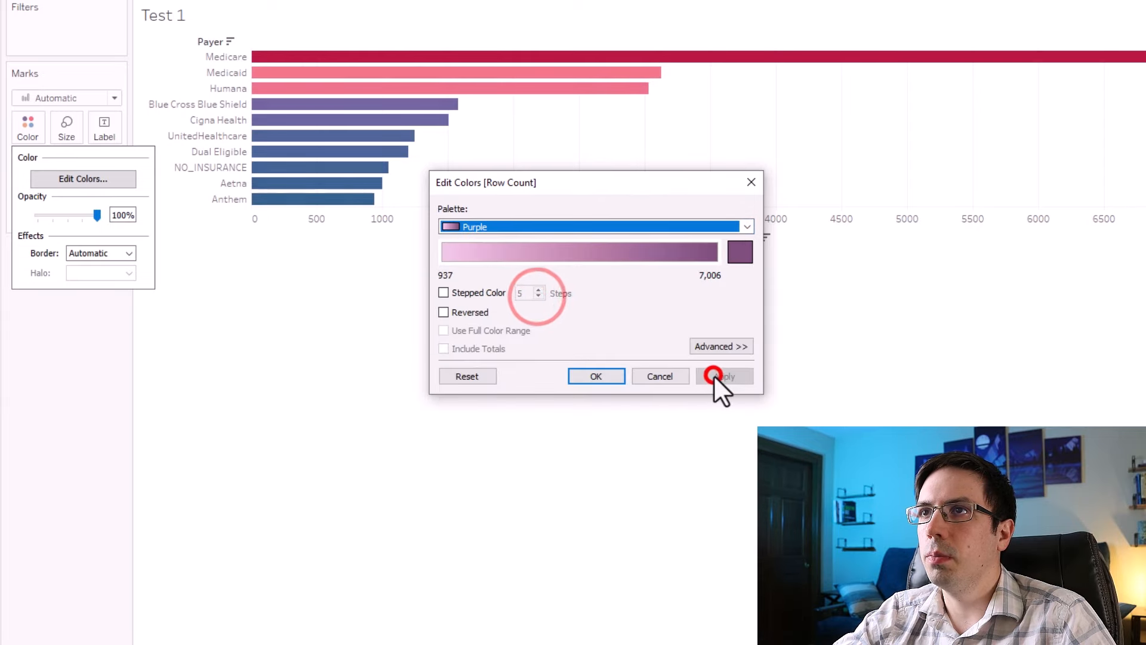
# Replace the palette's end color with the saved custom light green and apply it to the bars.
pyautogui.click(740, 252)
pyautogui.moveTo(612, 229); pyautogui.dragTo(594, 308)
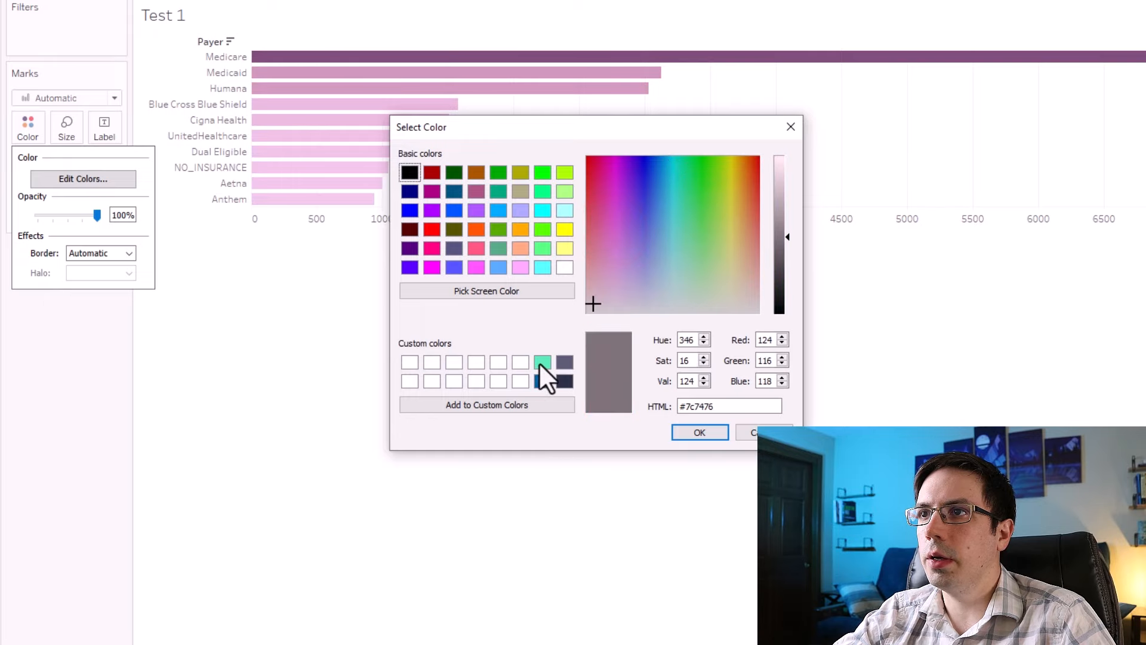
pyautogui.click(542, 362)
pyautogui.click(696, 431)
pyautogui.click(731, 377)
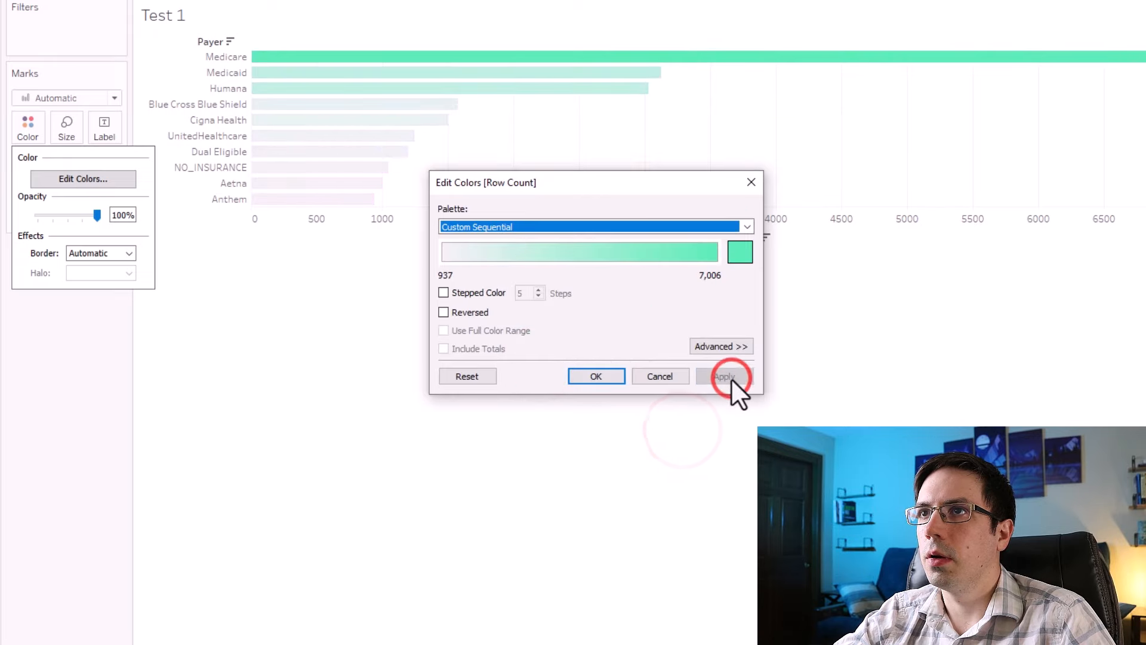
# Change the bars' color palette to Red-Green-Gold Diverging and apply it to the chart.
pyautogui.click(588, 220)
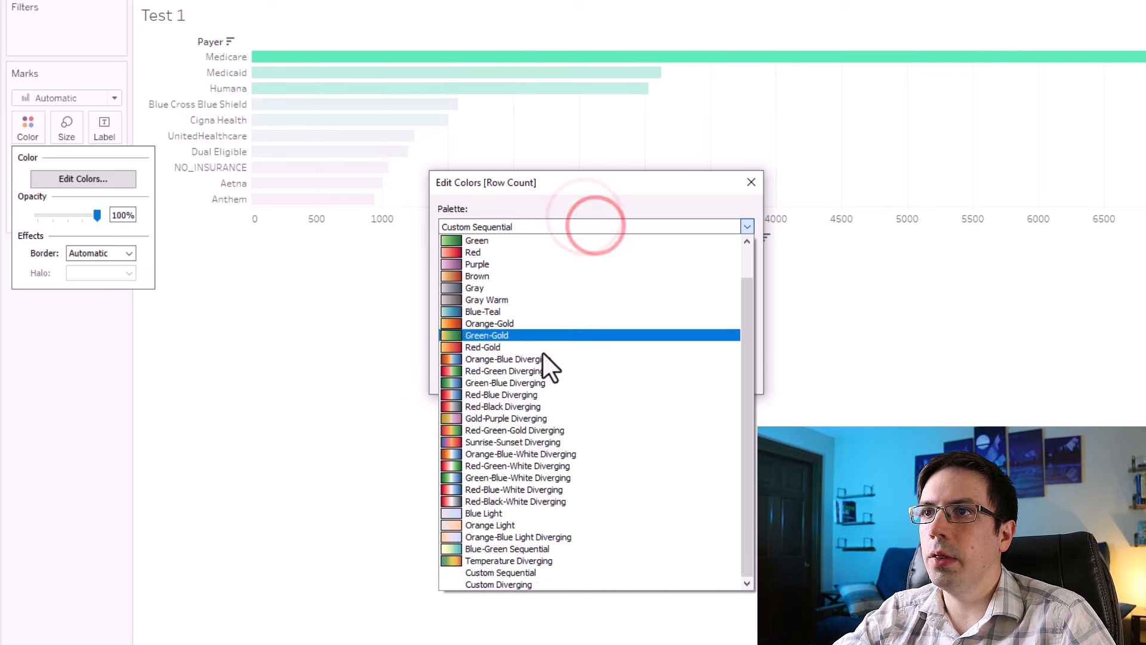
pyautogui.click(517, 429)
pyautogui.click(709, 368)
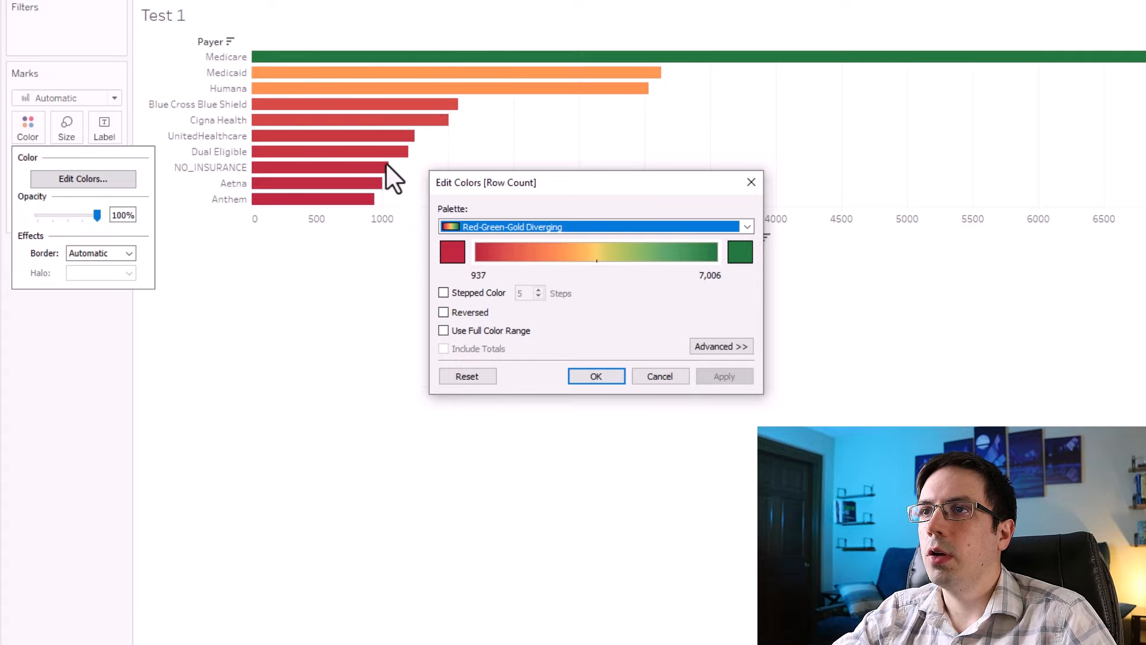
pyautogui.click(729, 344)
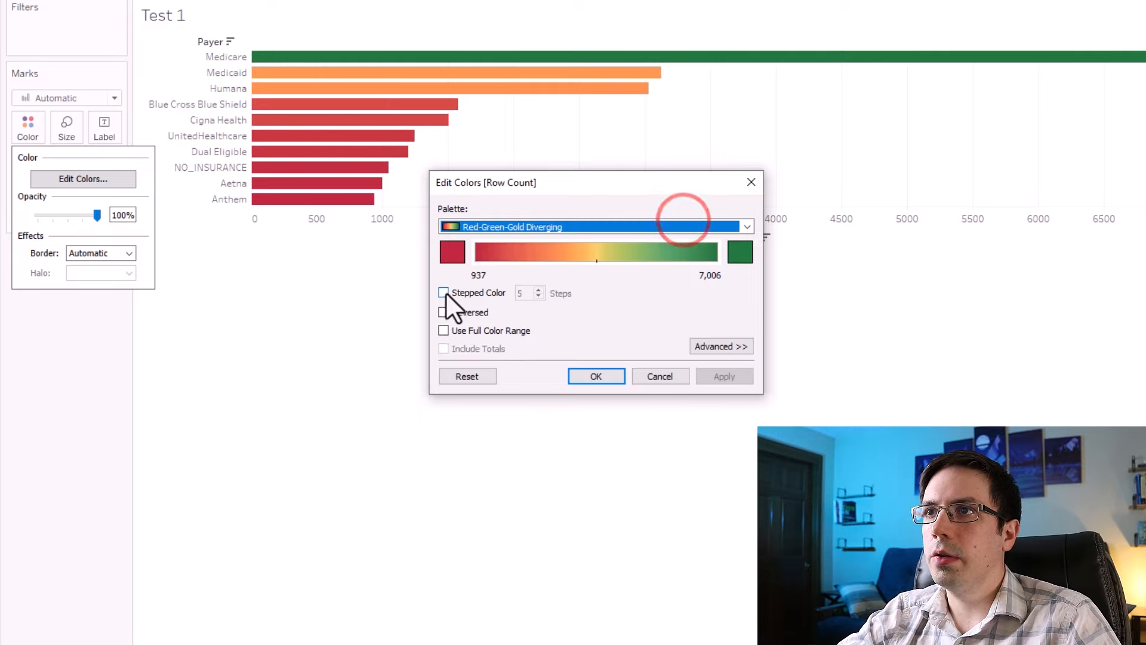
# Enable Stepped Color for the bars' Red-Green-Gold Diverging palette with 8 steps.
pyautogui.click(443, 293)
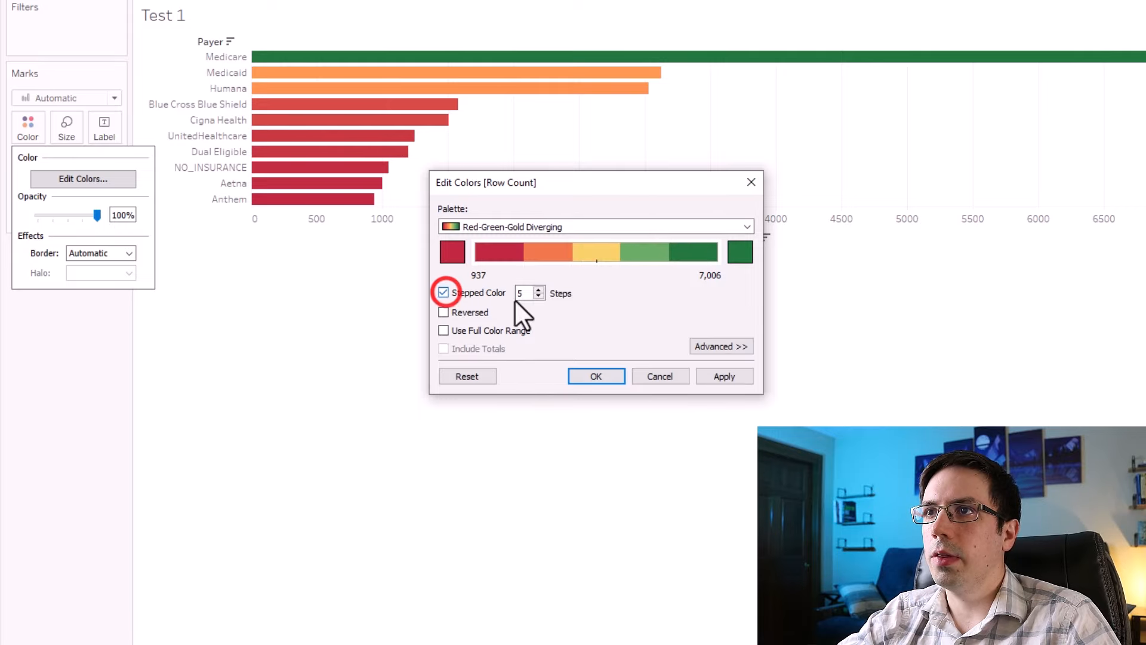
pyautogui.click(539, 297)
pyautogui.click(539, 296)
pyautogui.click(540, 289)
pyautogui.click(540, 289)
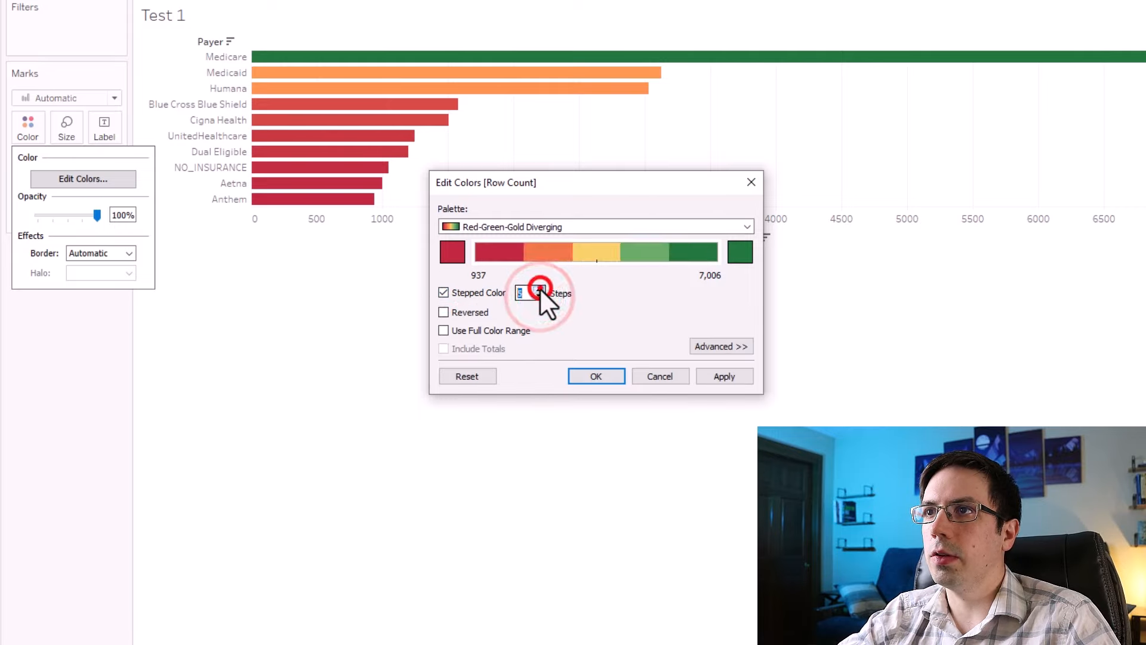
pyautogui.click(540, 289)
pyautogui.click(538, 299)
pyautogui.click(538, 289)
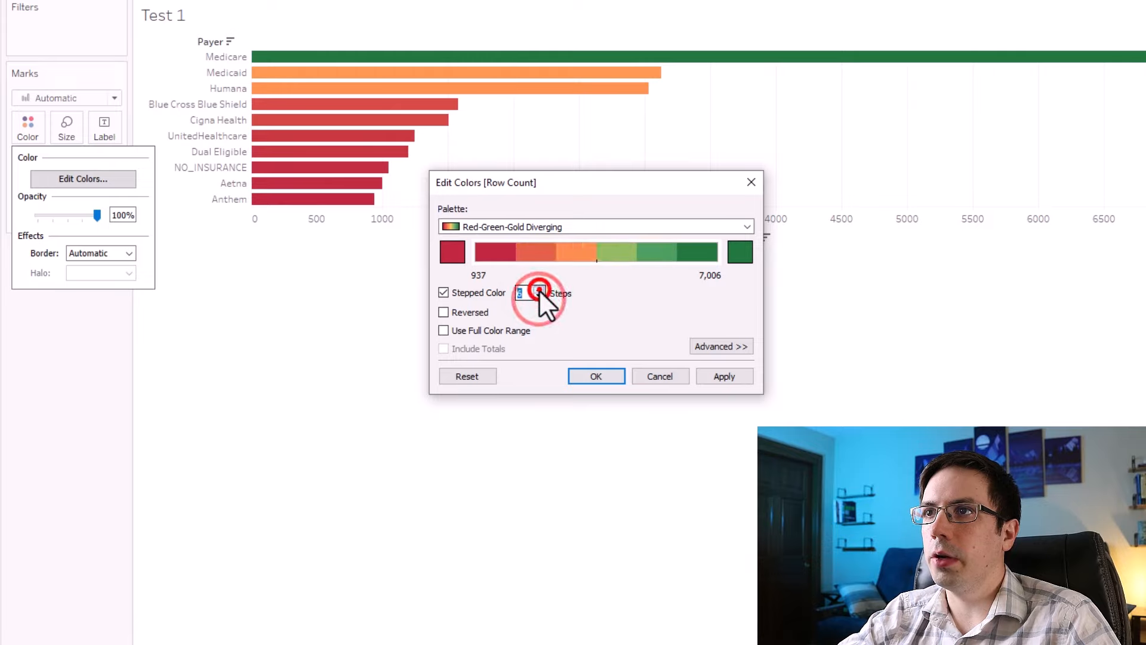
pyautogui.click(539, 288)
pyautogui.click(538, 289)
# Try toggling the palette's Reversed, Stepped Color and Use Full Color Range options, then discard the palette changes.
pyautogui.click(445, 311)
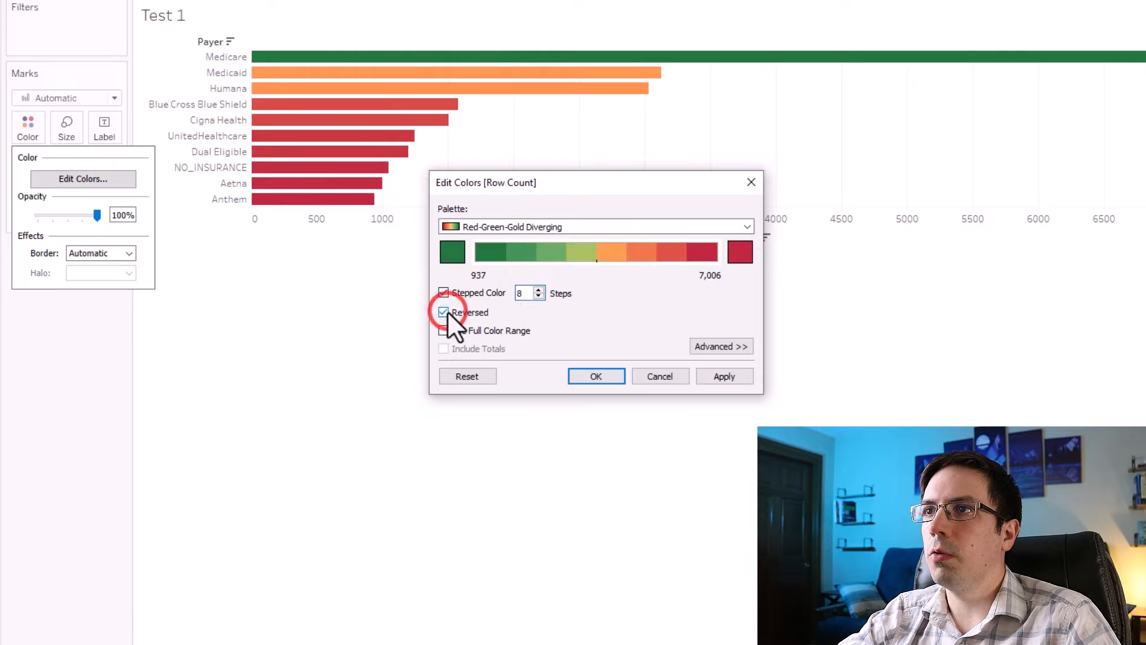
pyautogui.click(446, 310)
pyautogui.click(446, 310)
pyautogui.click(445, 310)
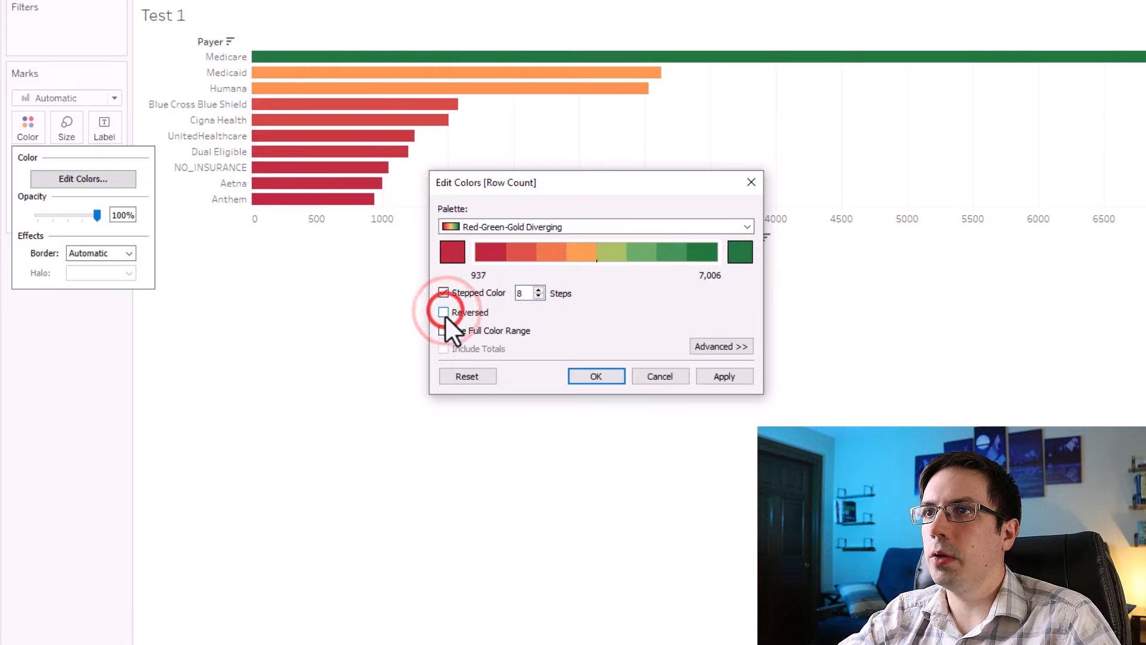
pyautogui.click(446, 293)
pyautogui.click(446, 293)
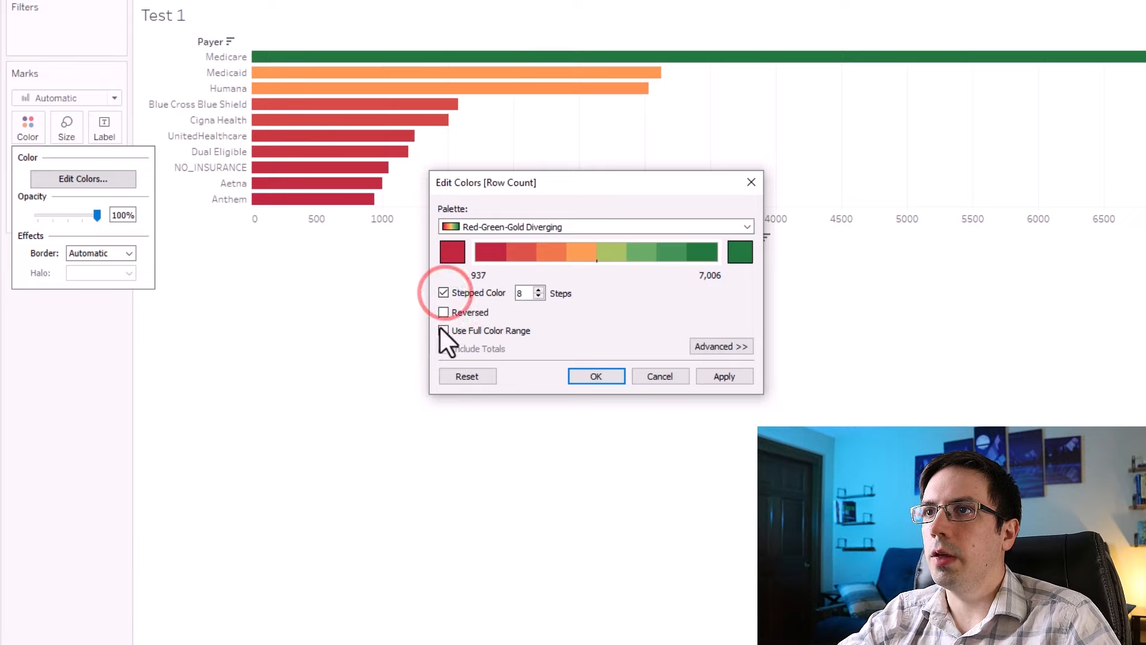
pyautogui.click(446, 332)
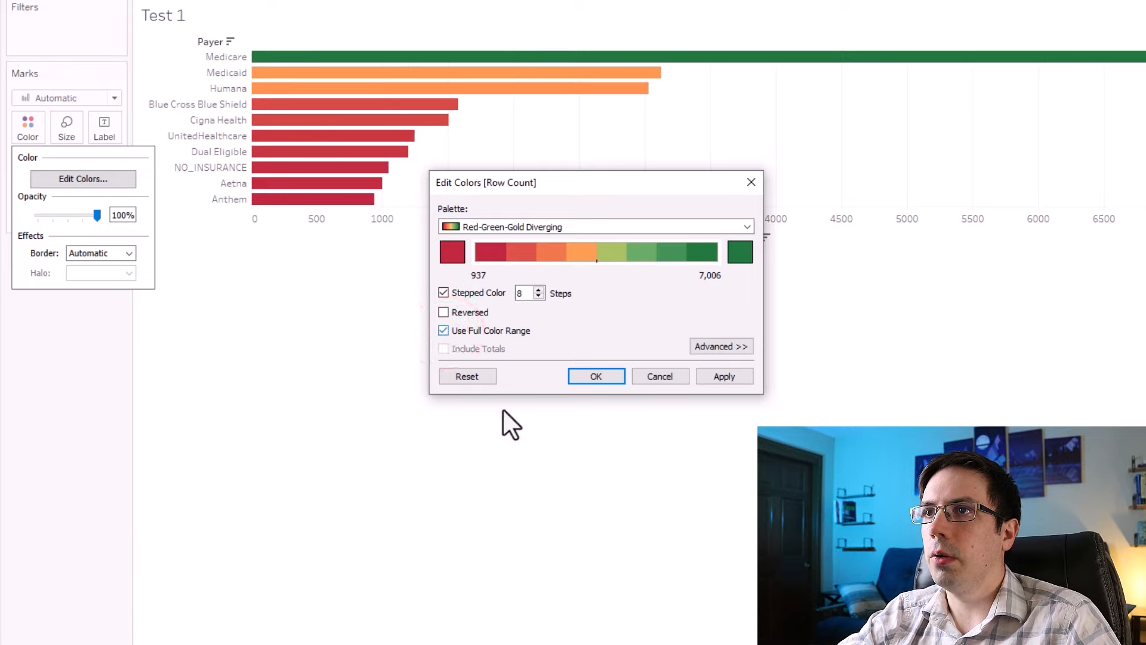
pyautogui.click(446, 331)
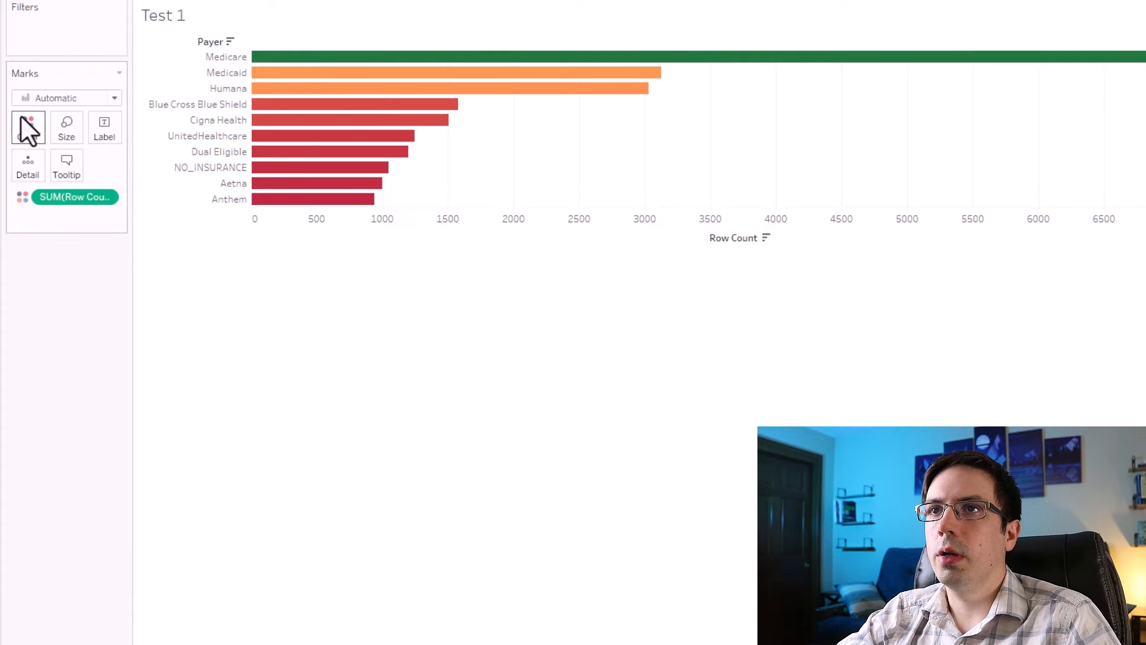
# Change the bars' color palette to Blue and apply it to the chart.
pyautogui.click(23, 116)
pyautogui.click(67, 178)
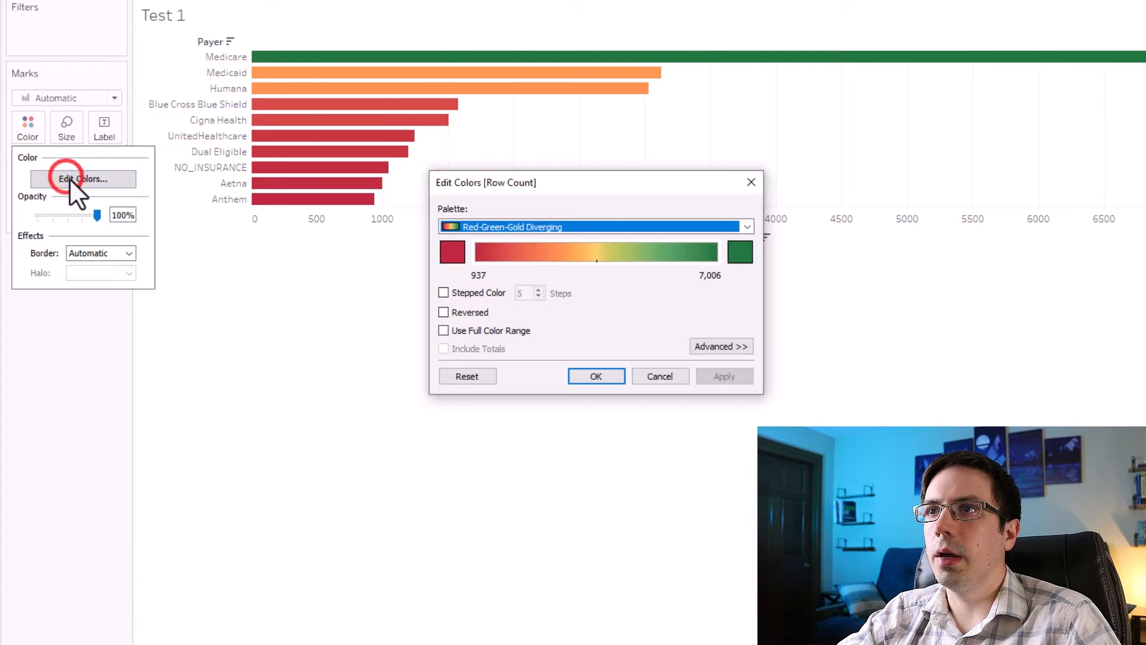
pyautogui.click(510, 227)
pyautogui.scroll(1, 508, 299)
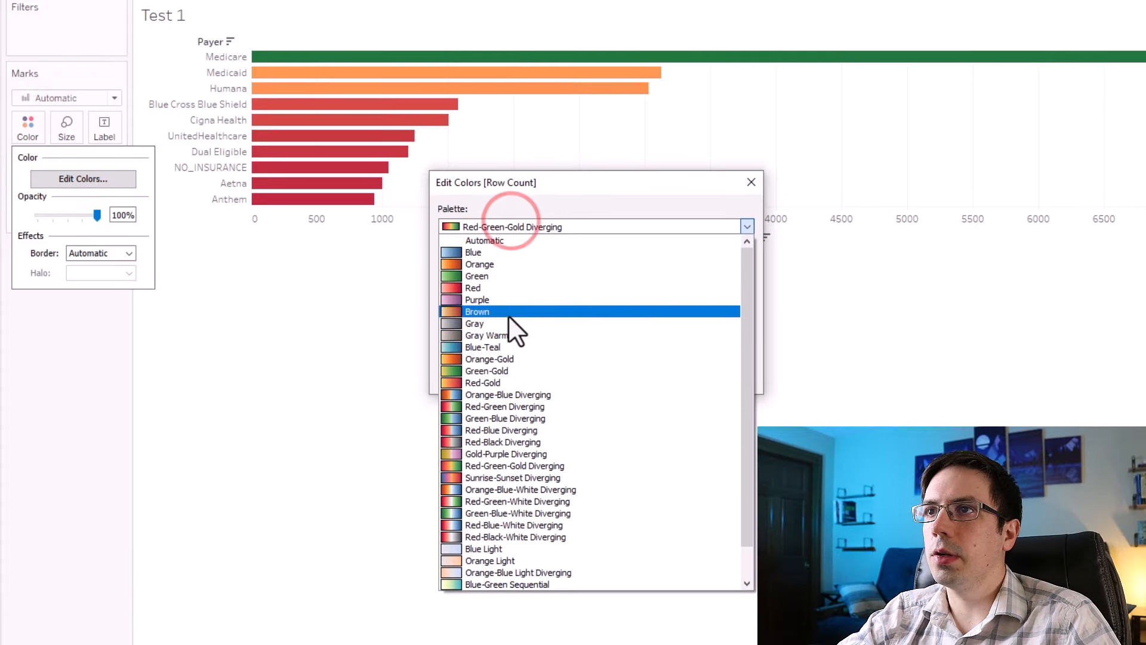
pyautogui.click(499, 251)
pyautogui.click(596, 376)
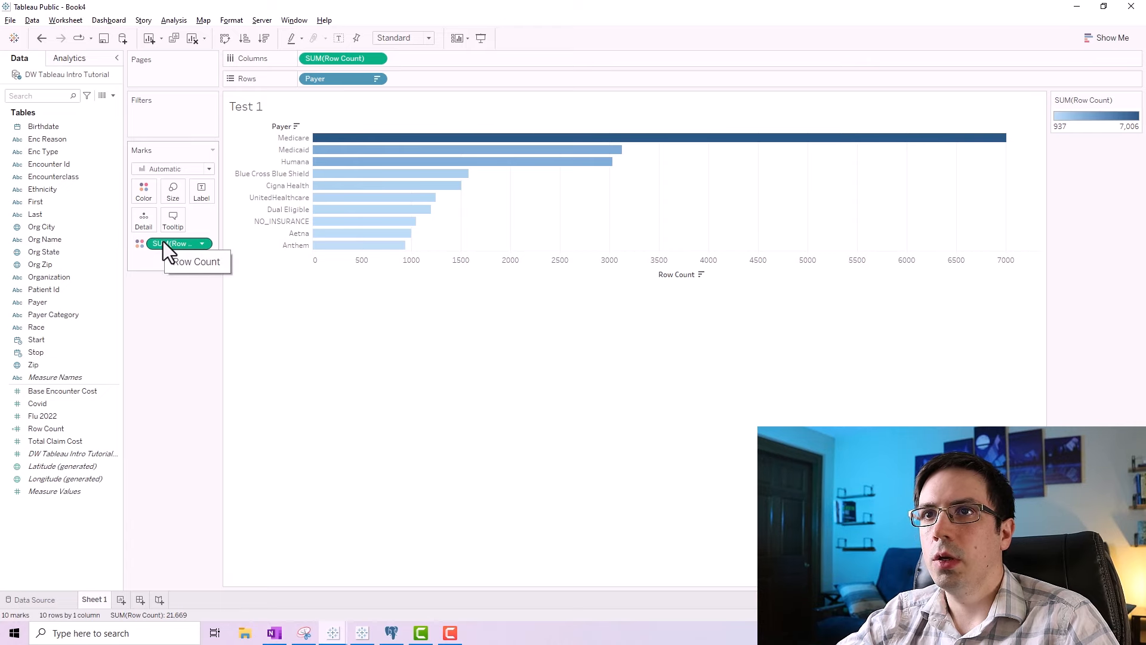
# Remove Row Count from the bars' color and color them by a copy of the Payer field instead.
pyautogui.moveTo(156, 242); pyautogui.dragTo(160, 291)
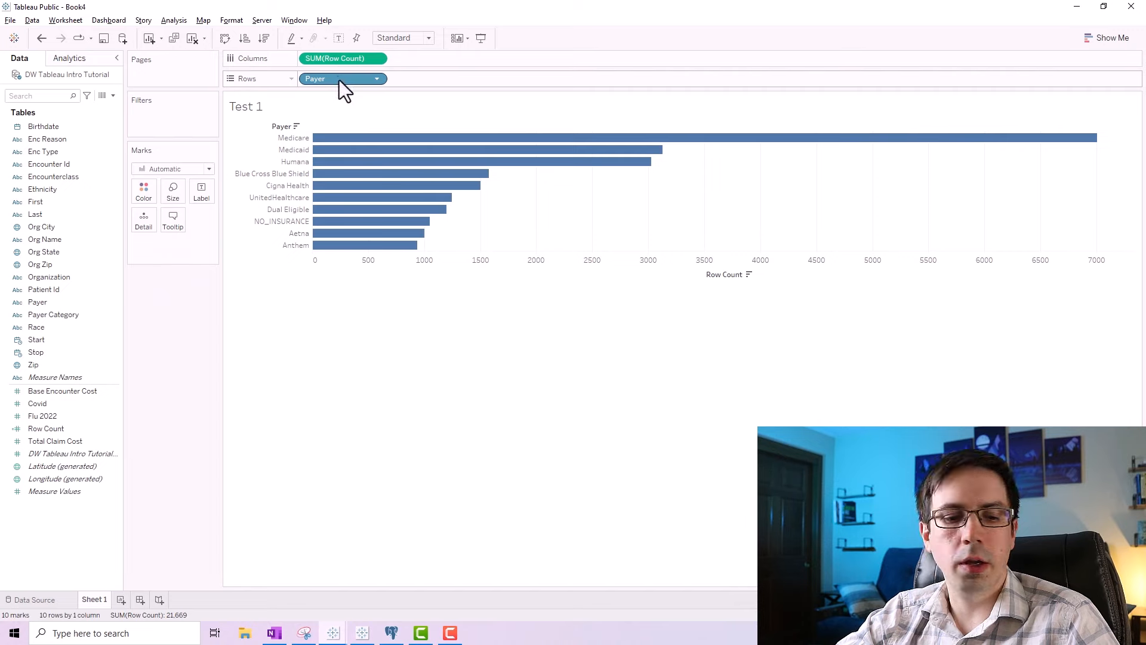
pyautogui.moveTo(341, 80); pyautogui.dragTo(165, 148)
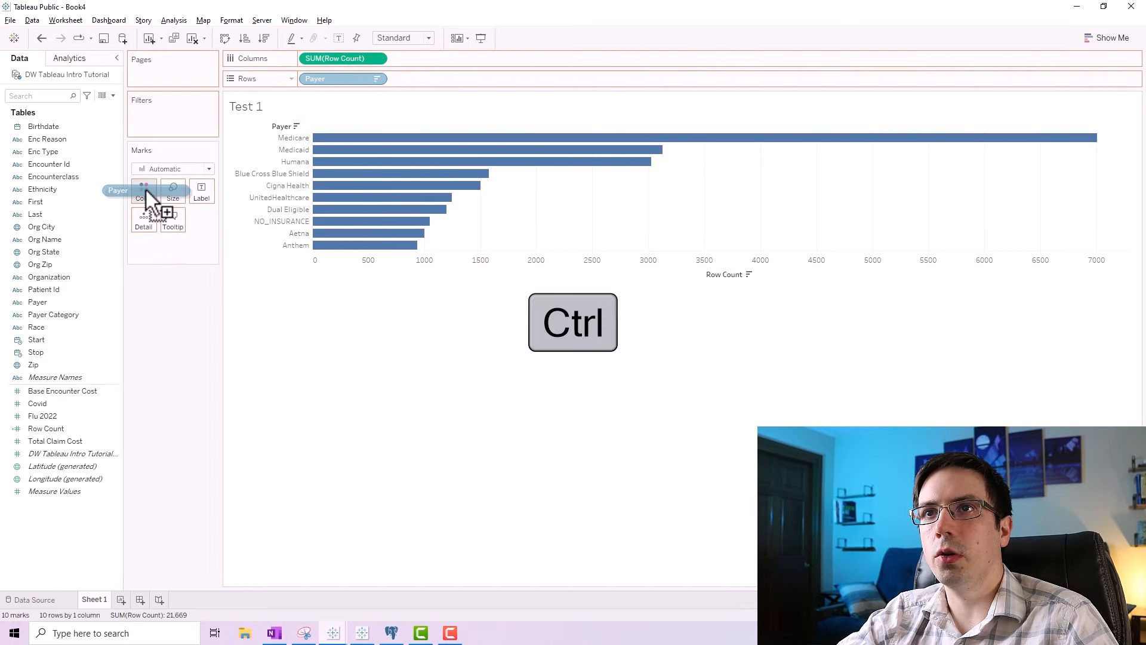
pyautogui.moveTo(146, 190); pyautogui.dragTo(146, 190)
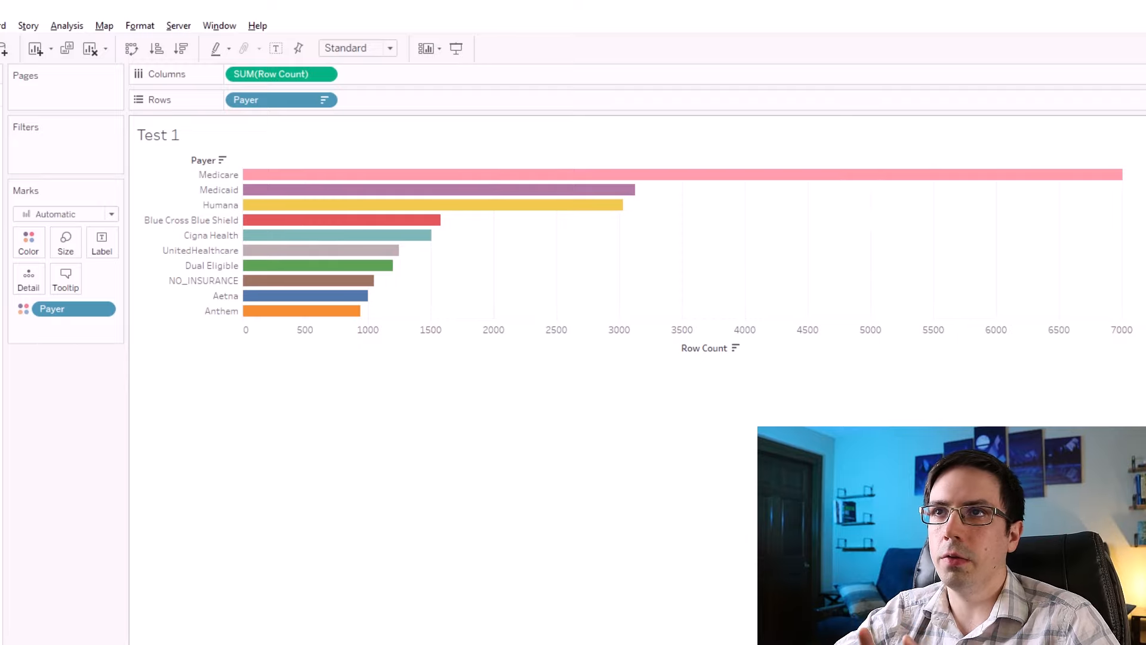
pyautogui.moveTo(261, 303)
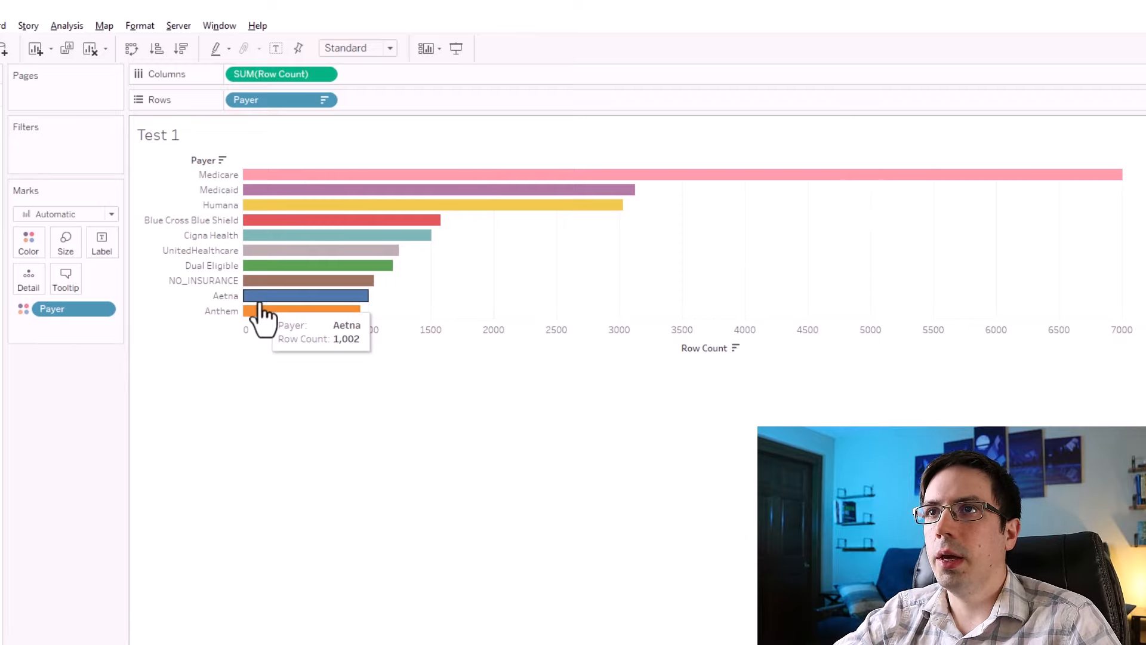
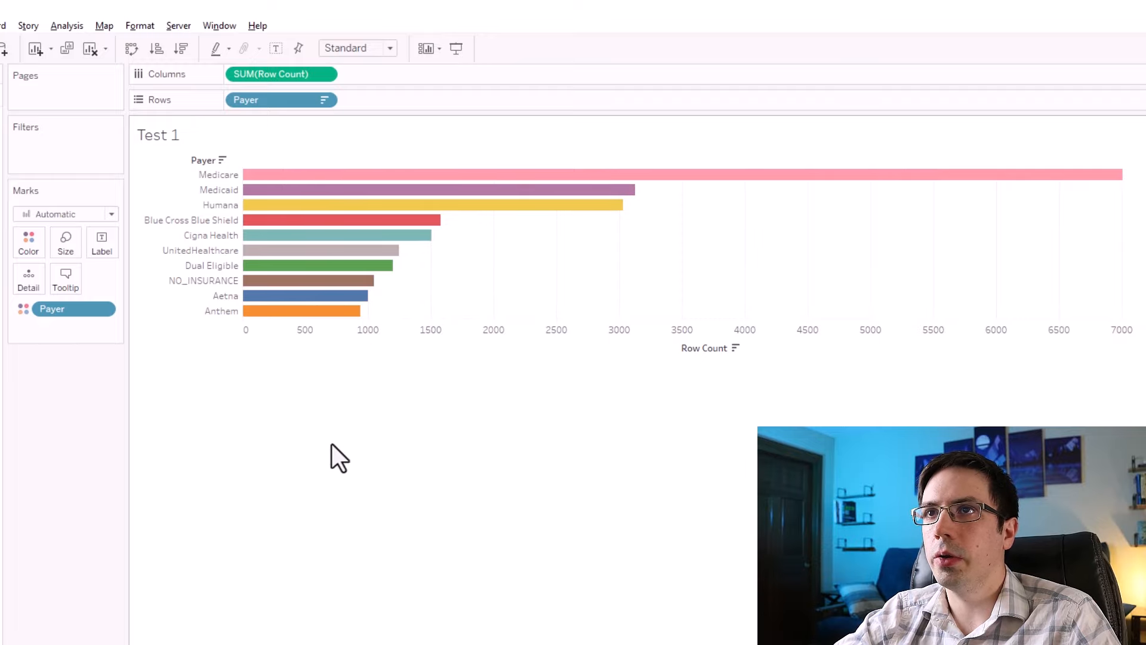
# Remove Payer from the bars' color and color them by a copy of SUM(Row Count).
pyautogui.moveTo(62, 310); pyautogui.dragTo(53, 446)
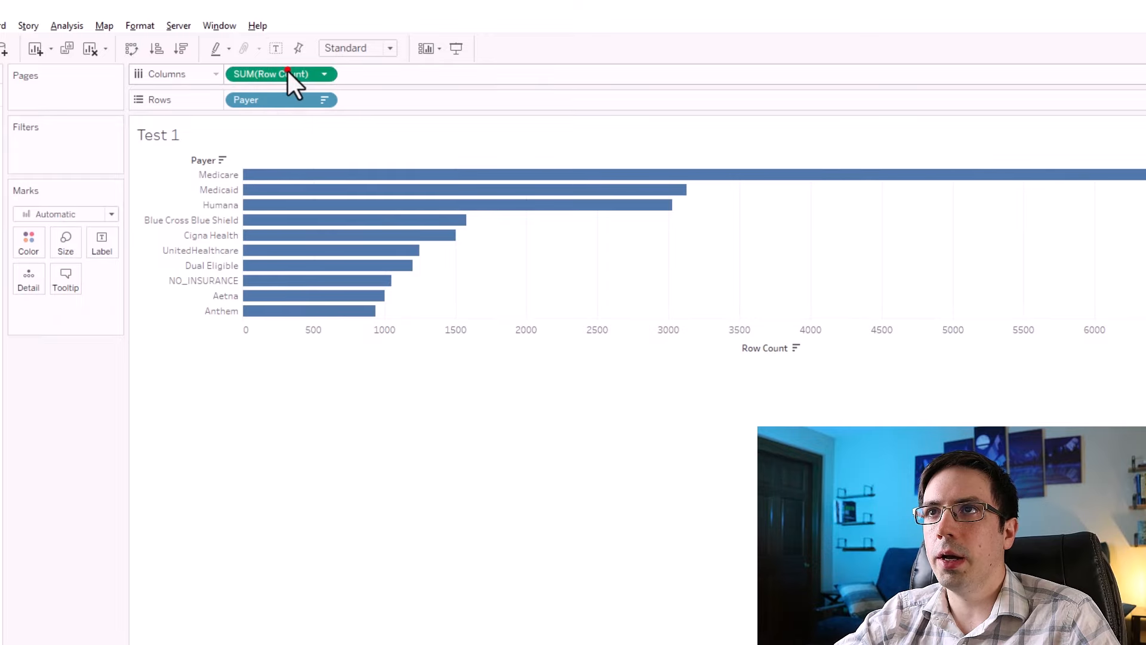
pyautogui.moveTo(287, 70)
pyautogui.mouseDown()
pyautogui.moveTo(35, 222)
pyautogui.moveTo(28, 252)
pyautogui.mouseUp()
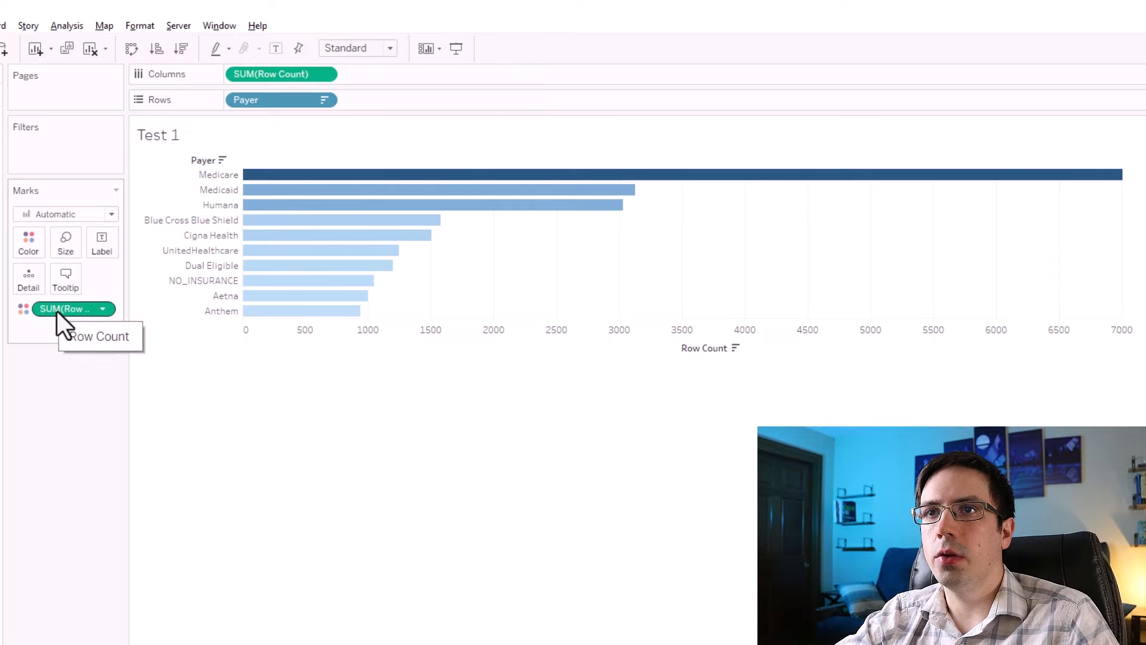
# Try sizing the bars by a copy of SUM(Row Count), compare their thickness, and remove the size field again.
pyautogui.moveTo(57, 310); pyautogui.dragTo(72, 242)
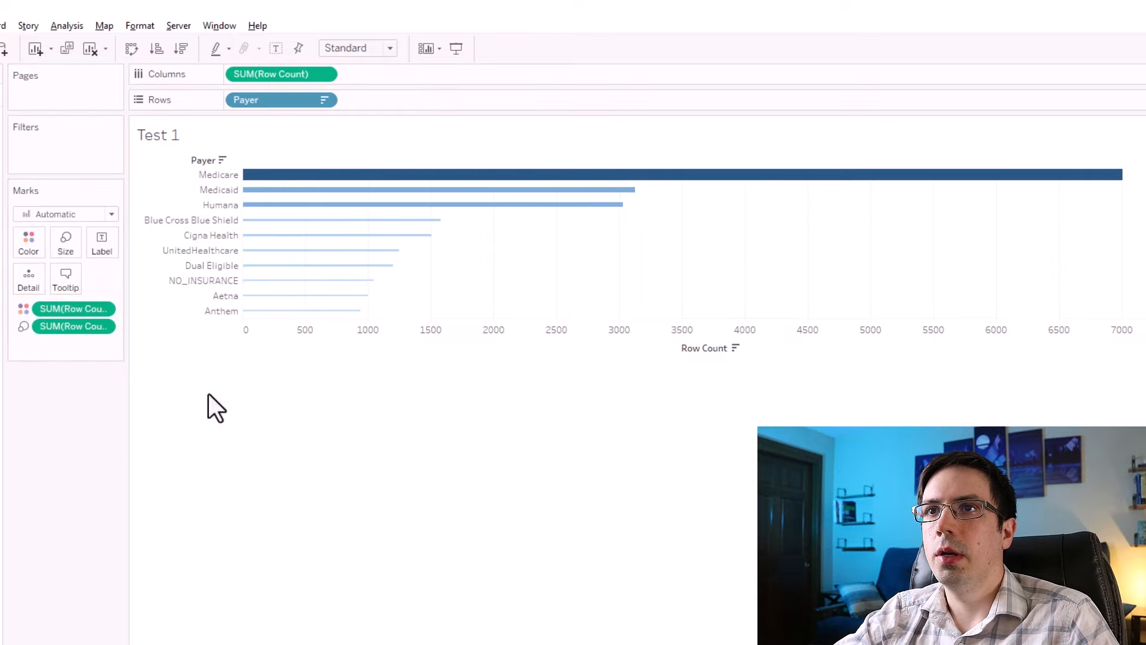
pyautogui.moveTo(422, 224)
pyautogui.moveTo(877, 176)
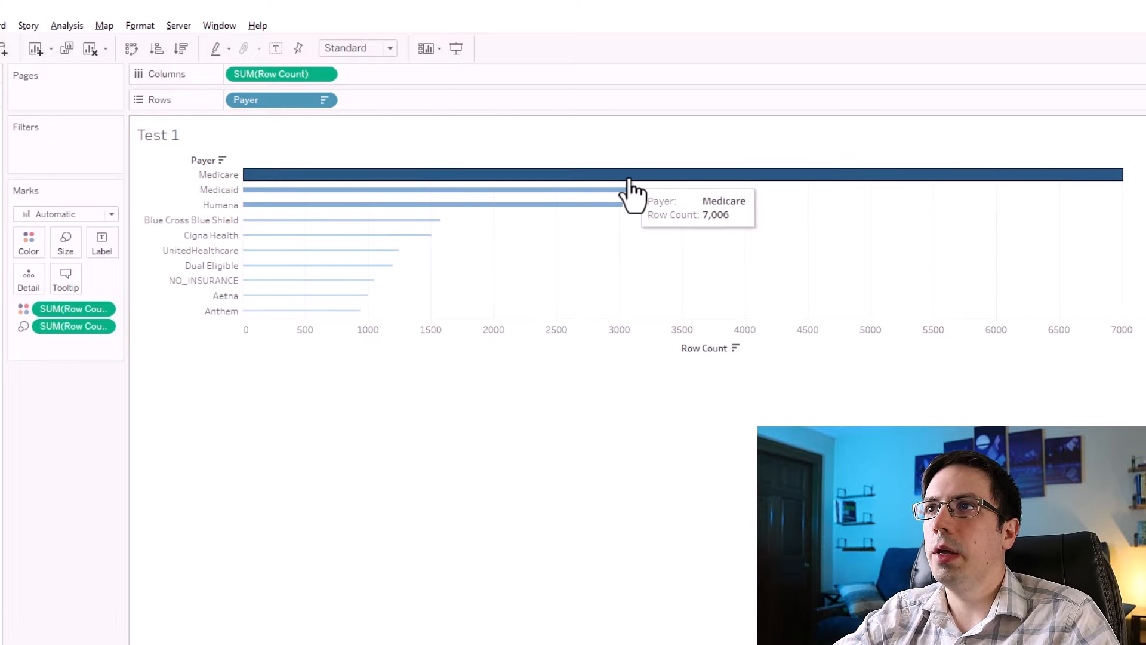
pyautogui.moveTo(592, 206)
pyautogui.moveTo(650, 180)
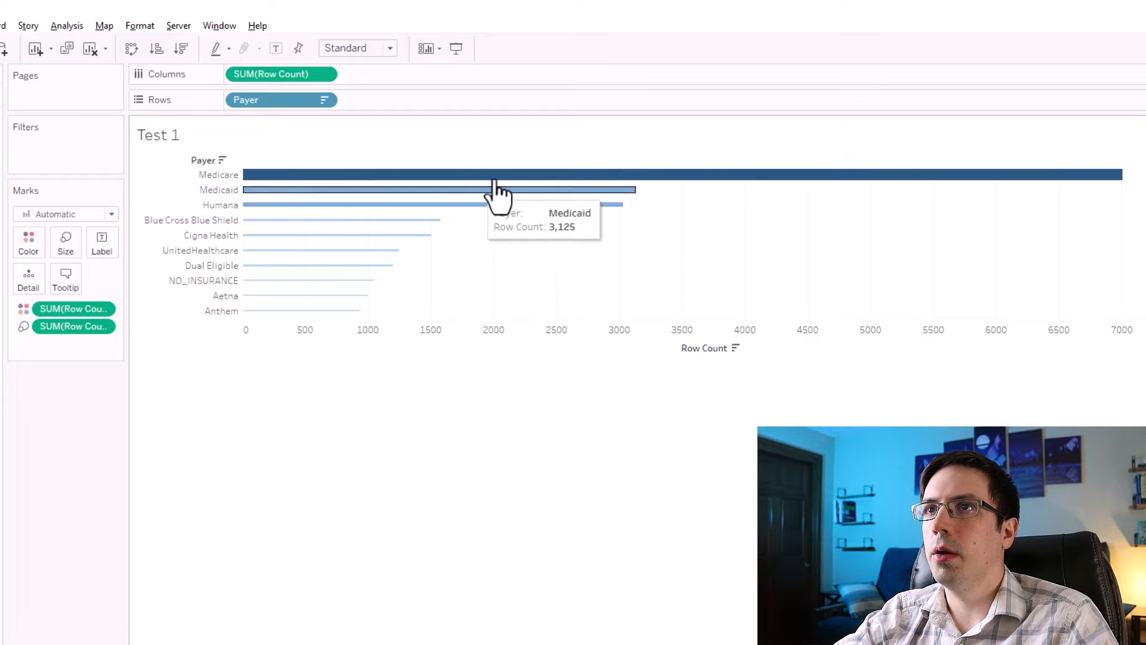
pyautogui.moveTo(505, 174)
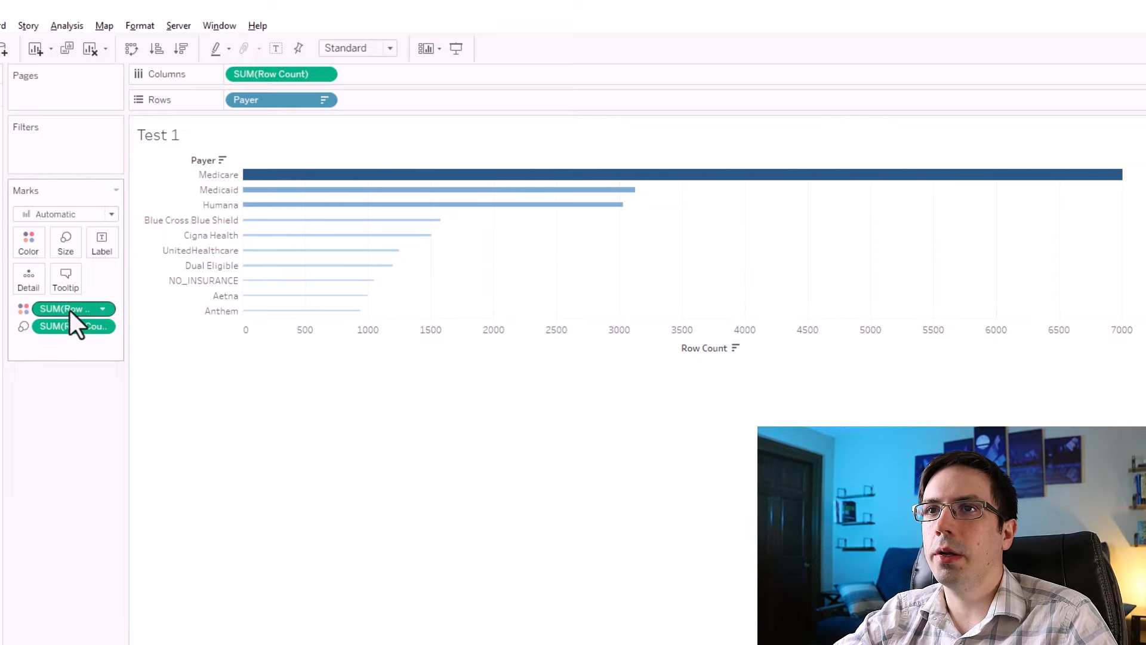
pyautogui.moveTo(49, 331); pyautogui.dragTo(46, 406)
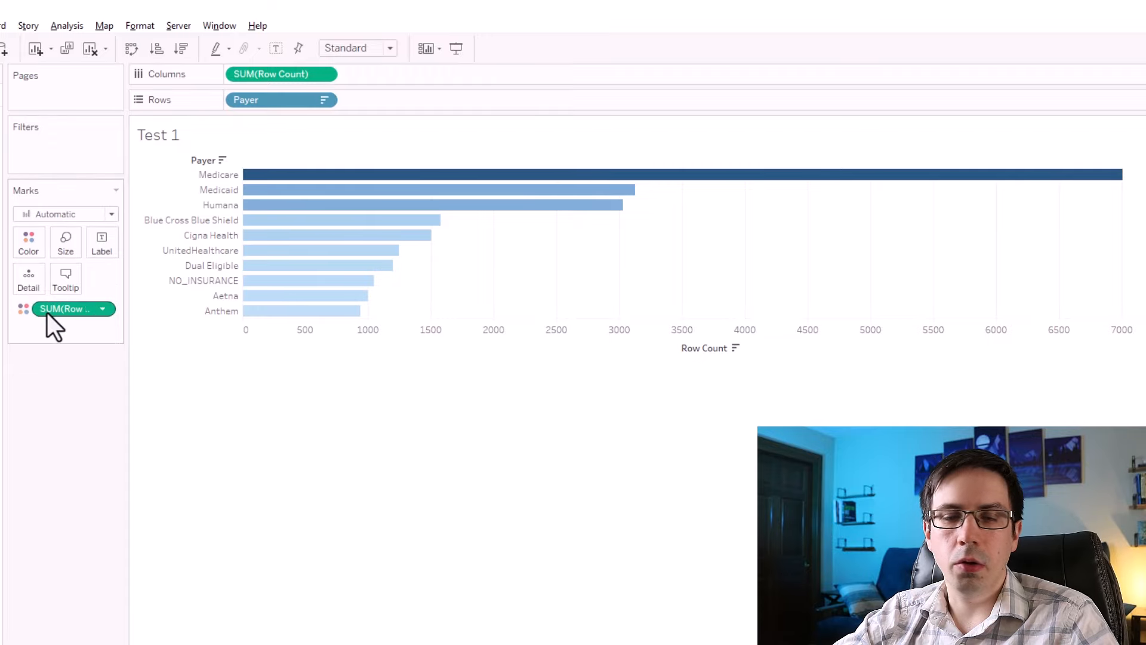
# Label each bar with SUM(Row Count) and hide the Row Count axis header.
pyautogui.moveTo(54, 310); pyautogui.dragTo(101, 246)
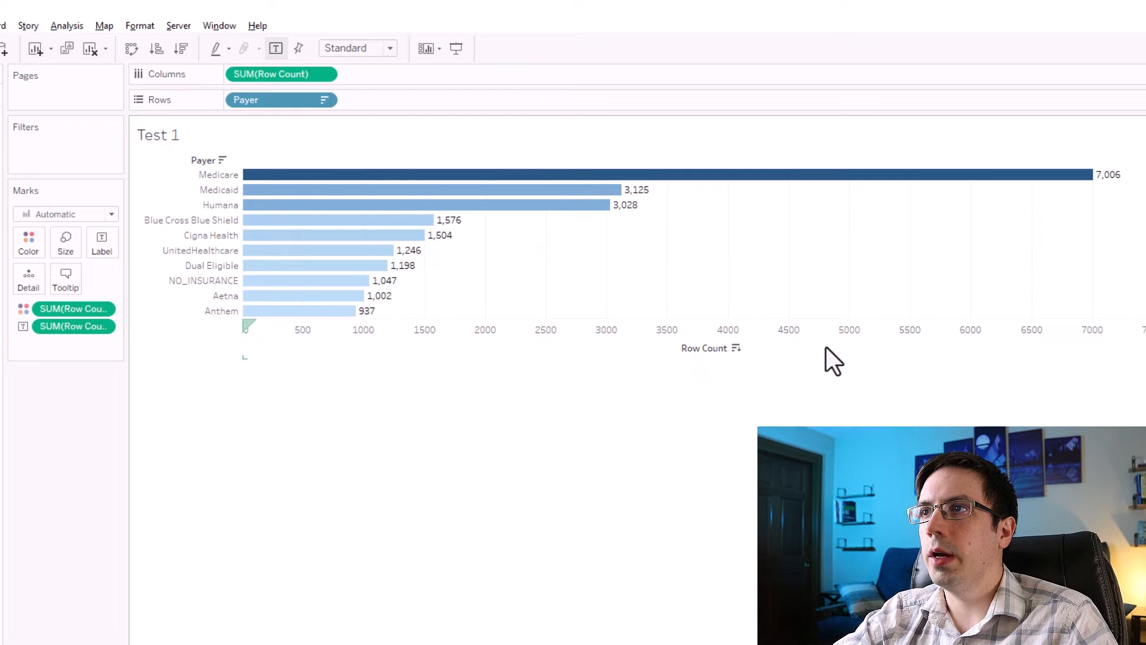
pyautogui.rightClick(605, 329)
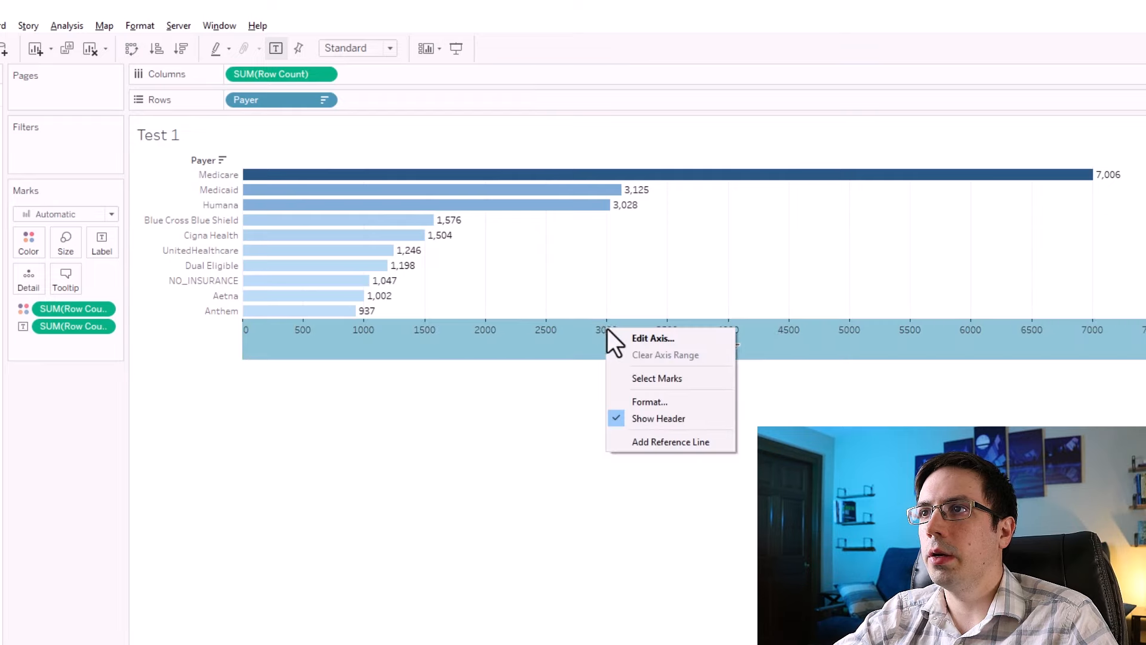
pyautogui.click(647, 417)
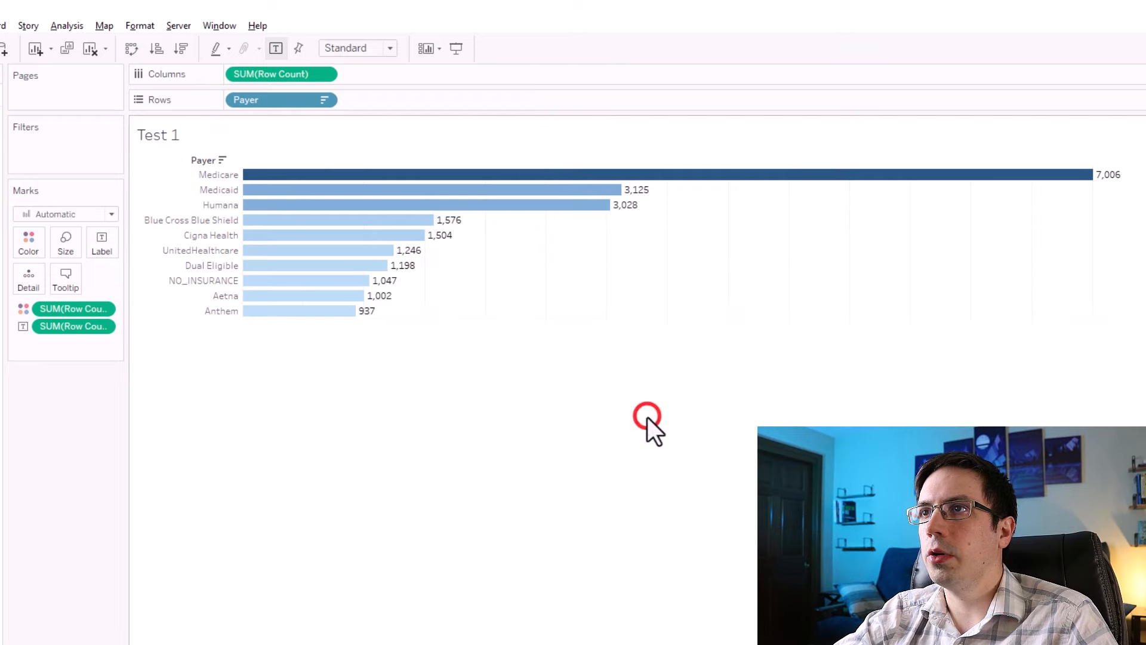
pyautogui.click(615, 413)
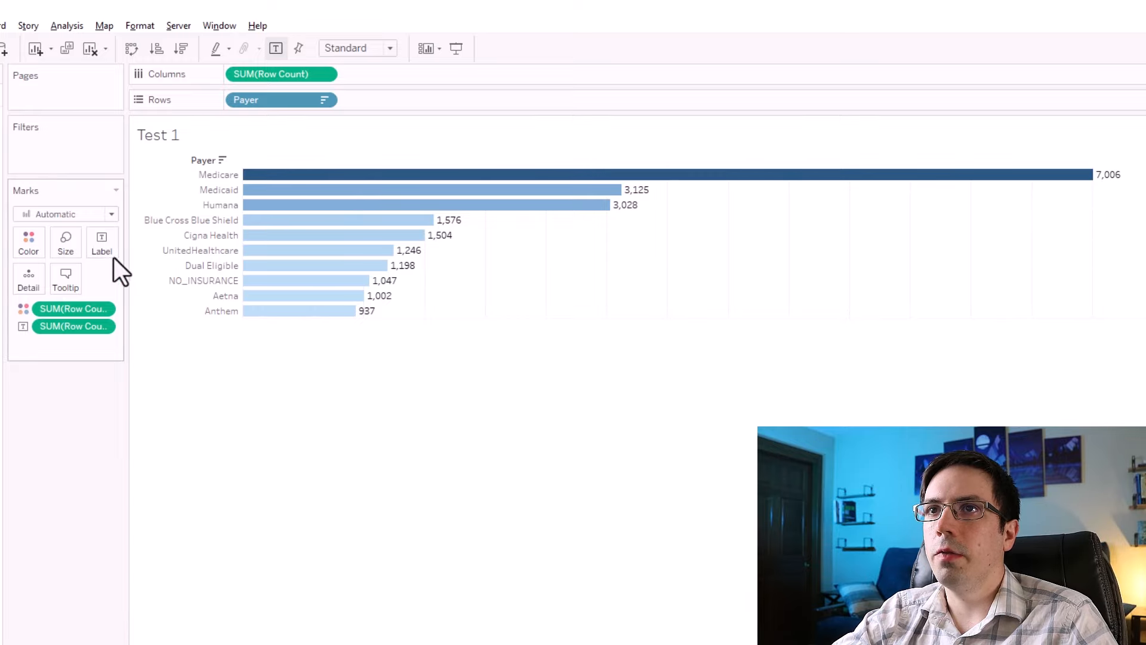
# Set the bar labels' font size to 11.
pyautogui.click(102, 242)
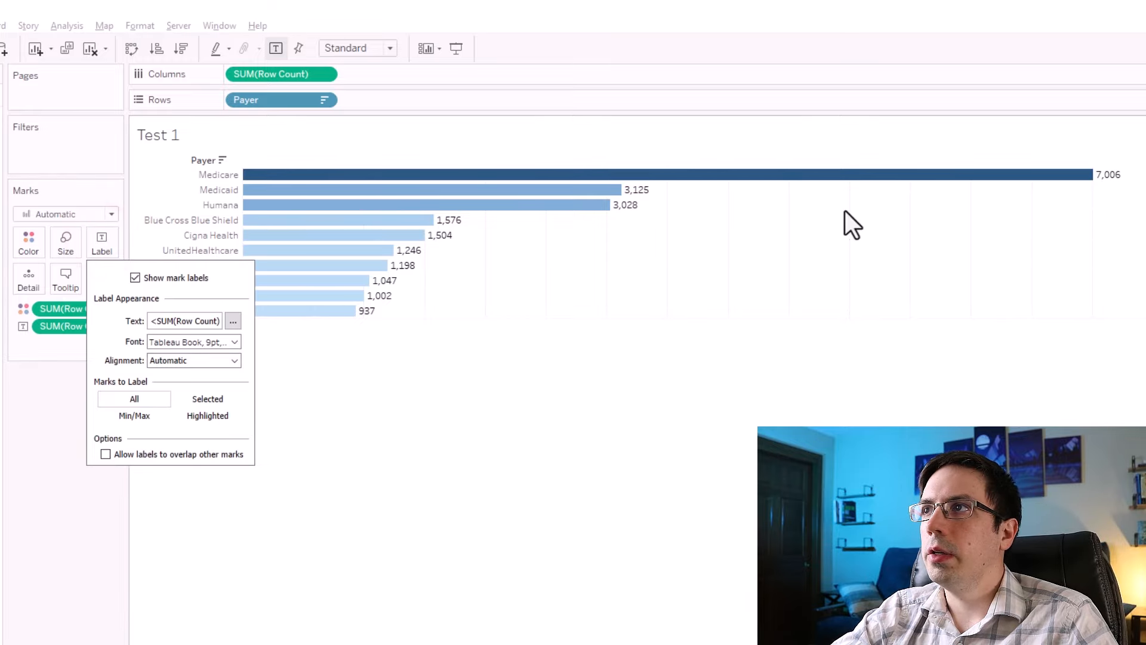
pyautogui.click(235, 342)
pyautogui.click(185, 384)
pyautogui.click(163, 432)
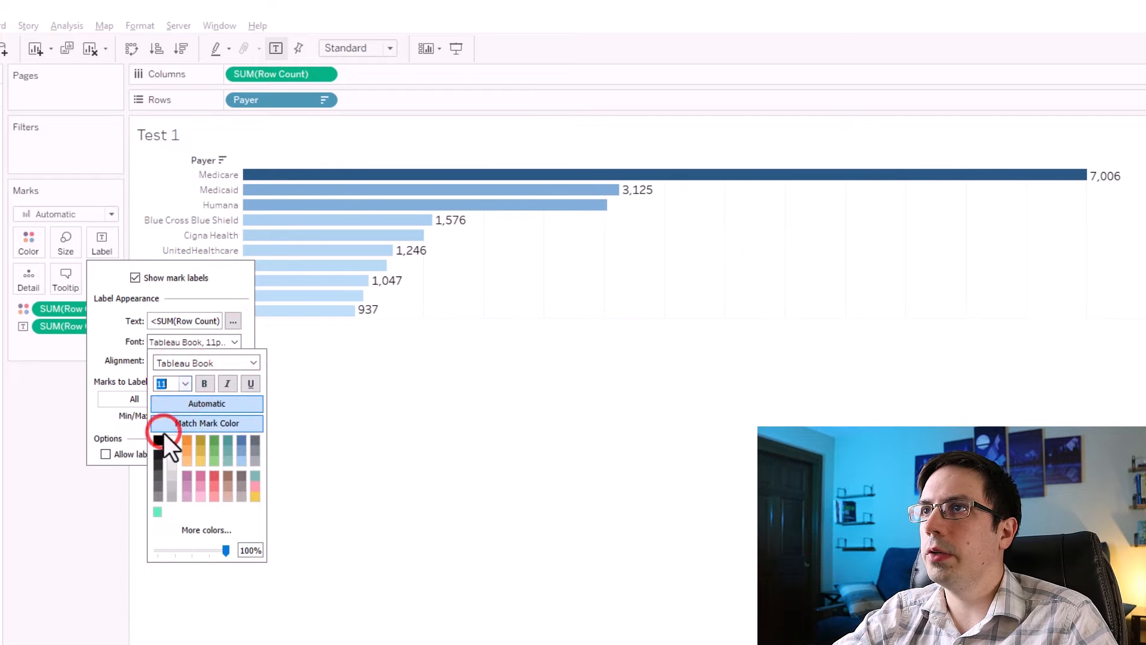
pyautogui.click(458, 370)
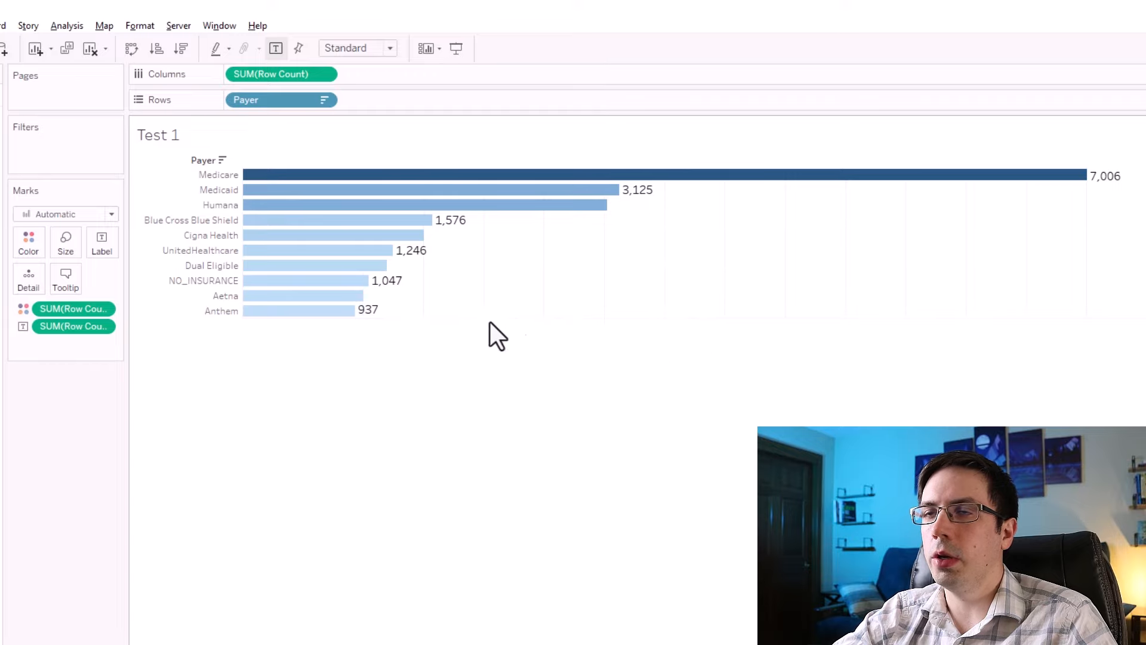
# Try allowing the bar labels to overlap other marks, and switch the option off again.
pyautogui.click(103, 242)
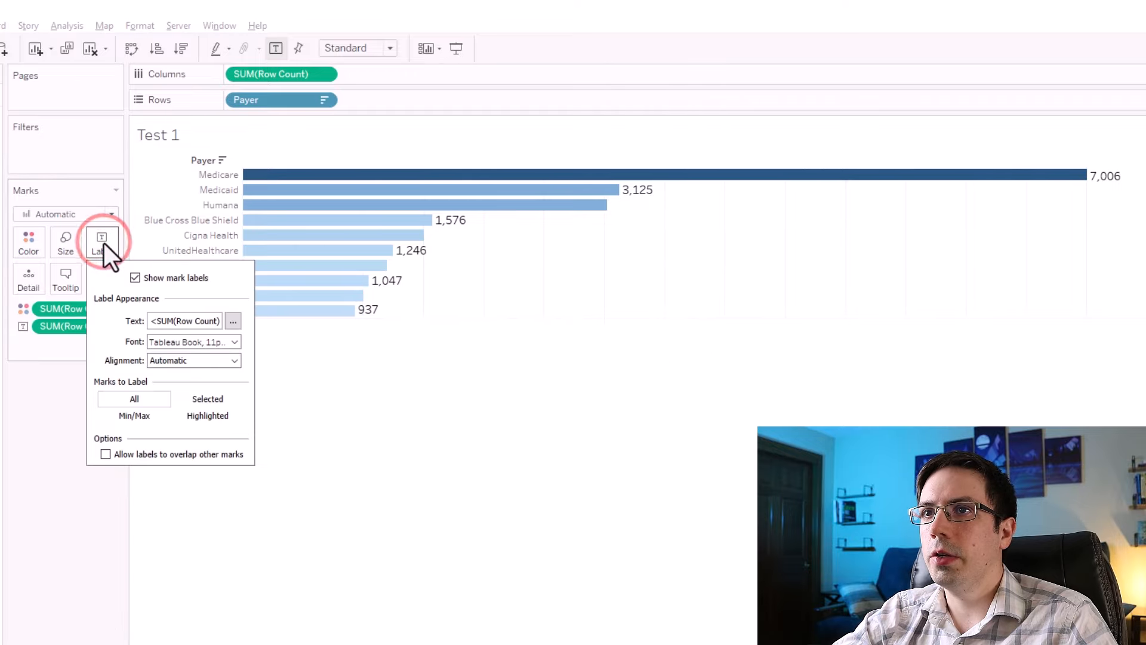
pyautogui.click(106, 454)
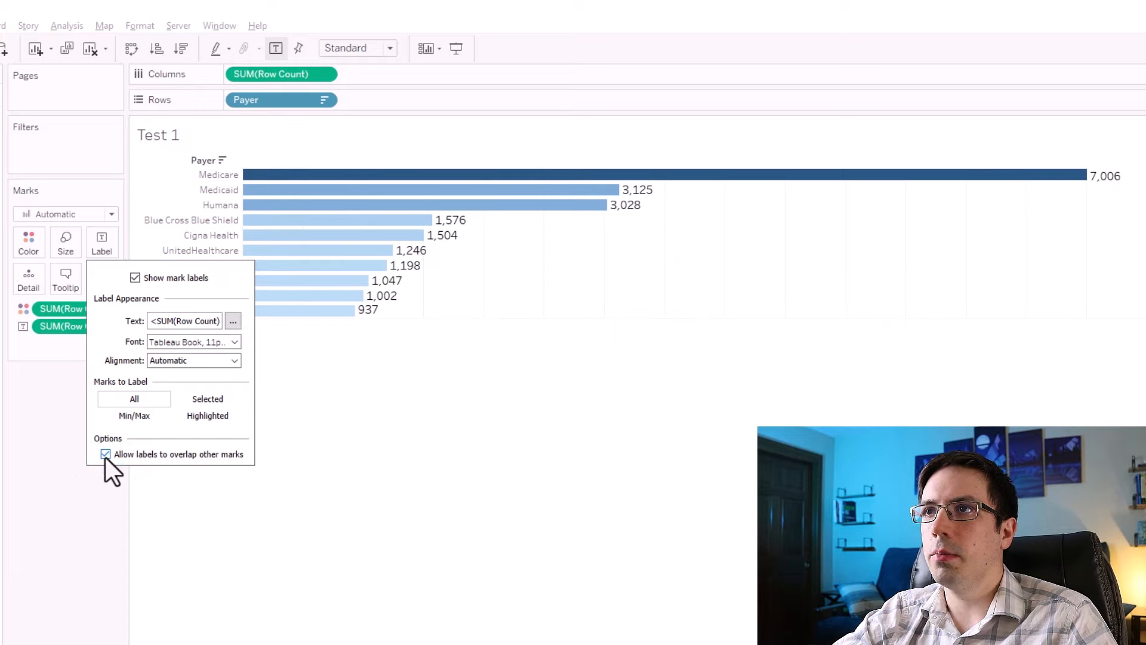
pyautogui.click(105, 455)
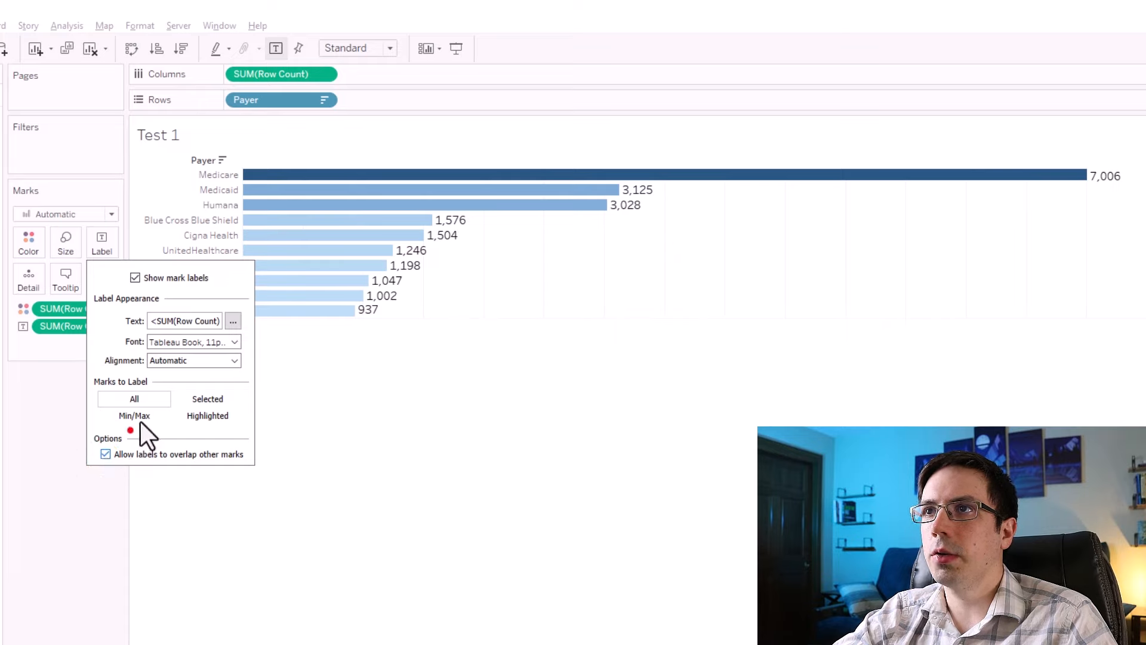
# Set the bar labels' font size to 9.
pyautogui.click(186, 344)
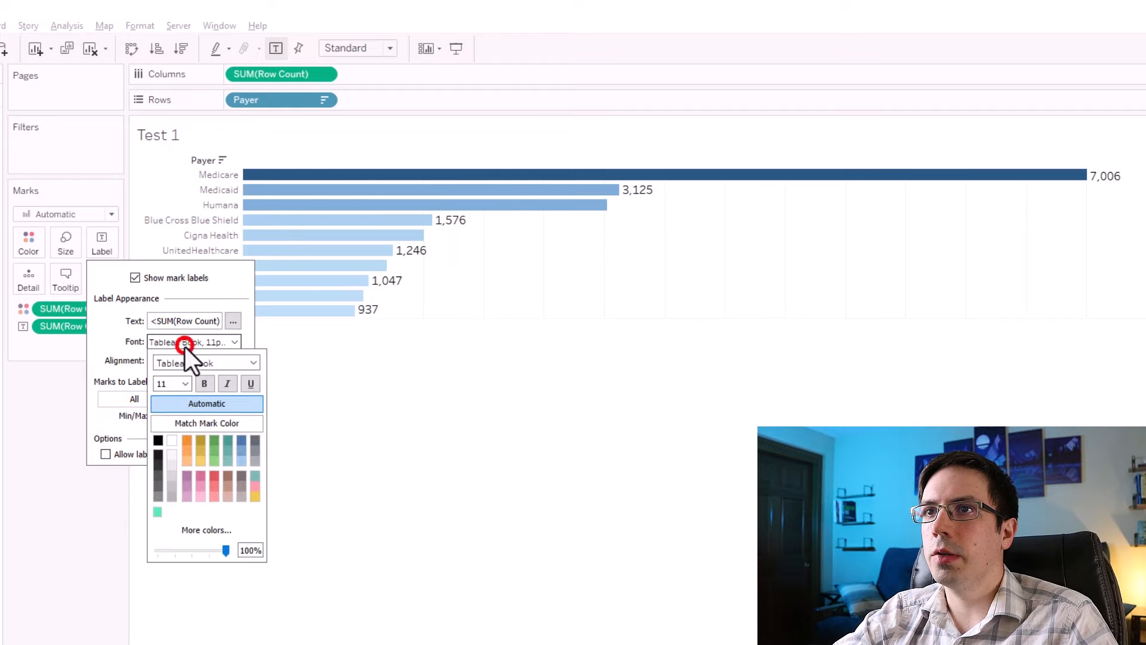
pyautogui.click(185, 384)
pyautogui.click(170, 404)
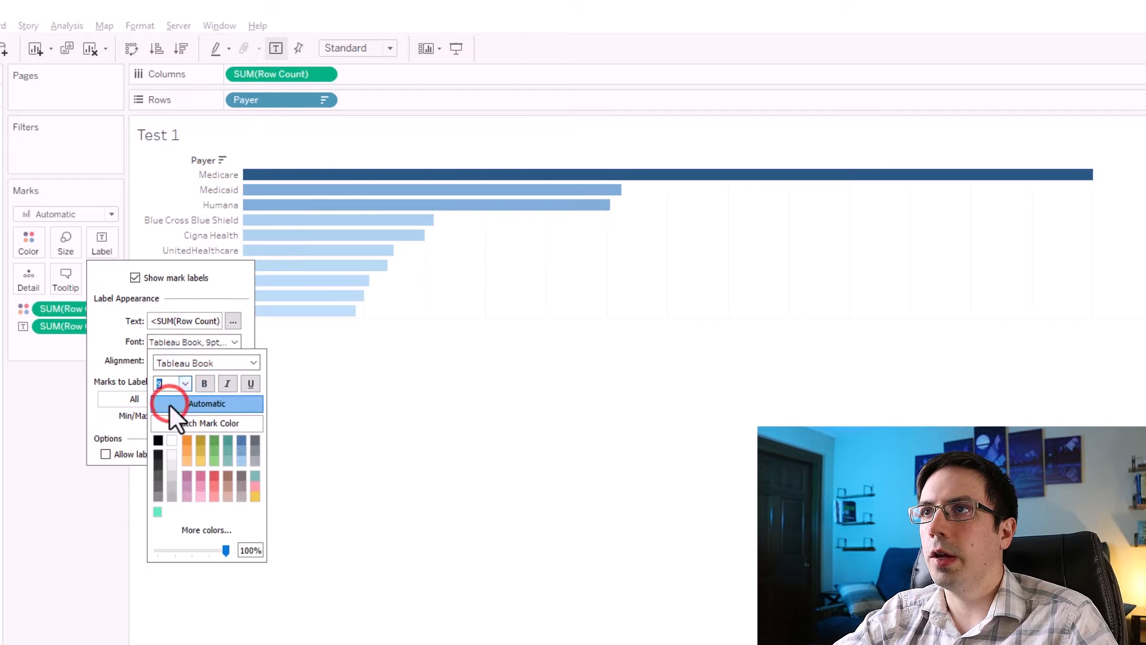
# Set the bar labels' font size to 11 and make the payer rows slightly taller.
pyautogui.moveTo(282, 315); pyautogui.dragTo(290, 338)
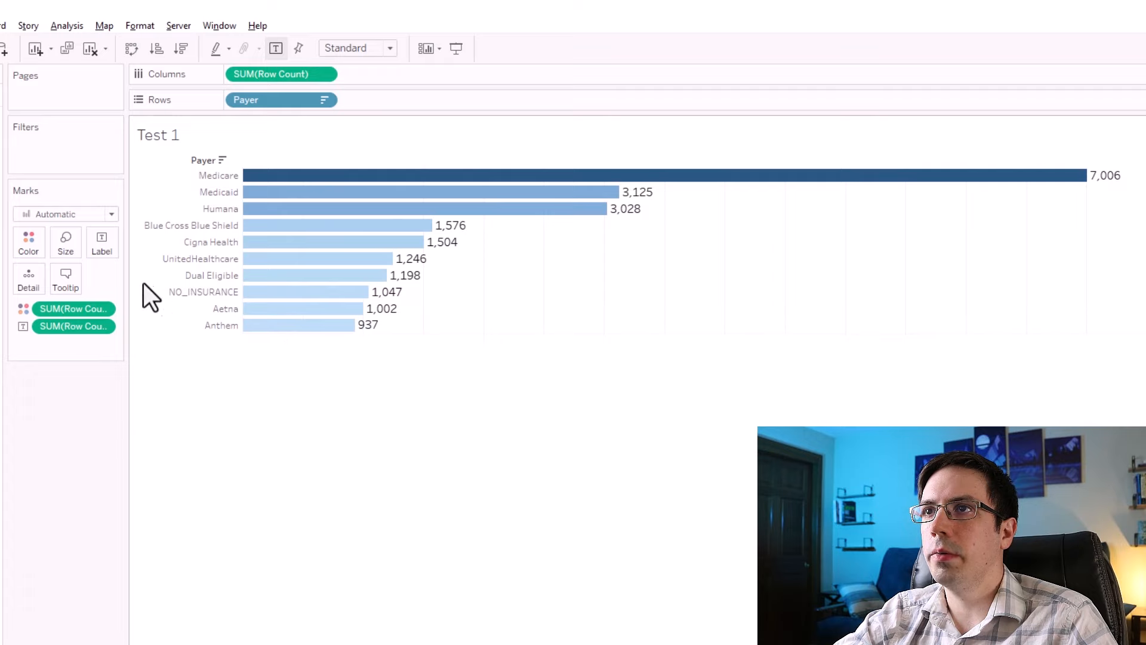
# Try a purple, bold and italic font for the bar labels.
pyautogui.click(102, 243)
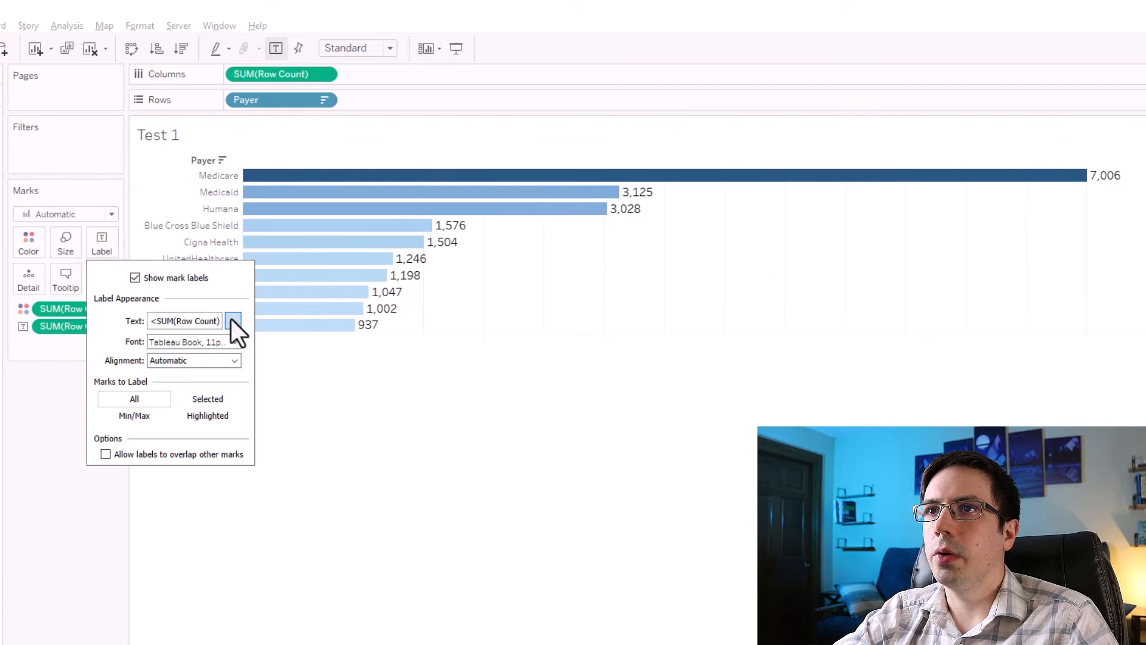
pyautogui.click(234, 343)
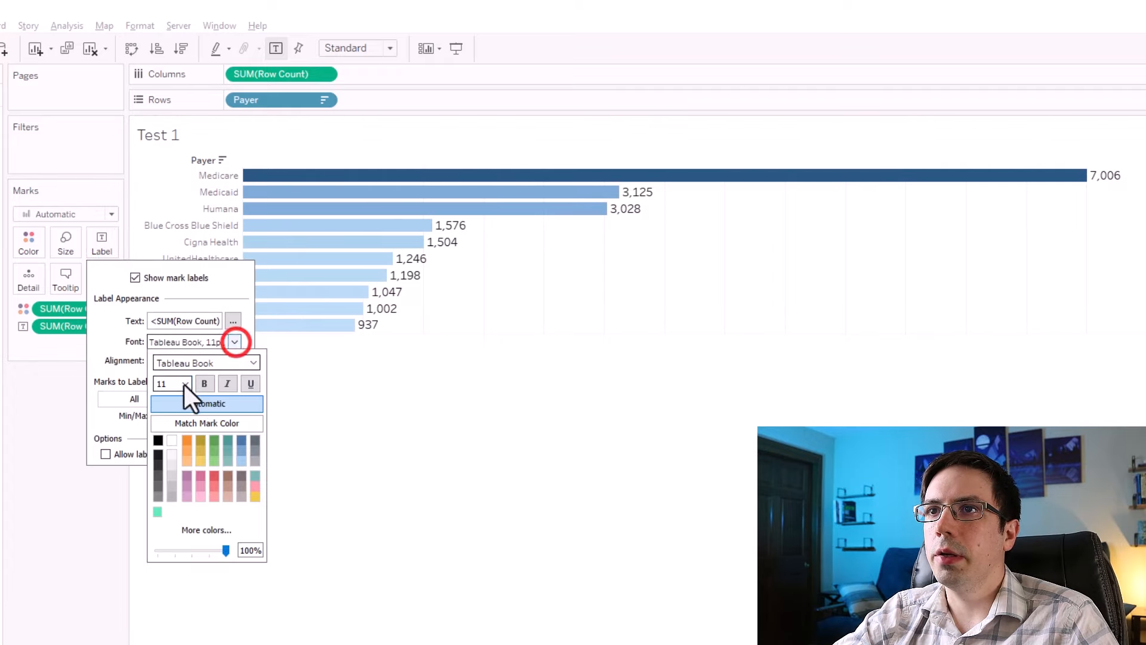
pyautogui.click(253, 363)
pyautogui.click(248, 361)
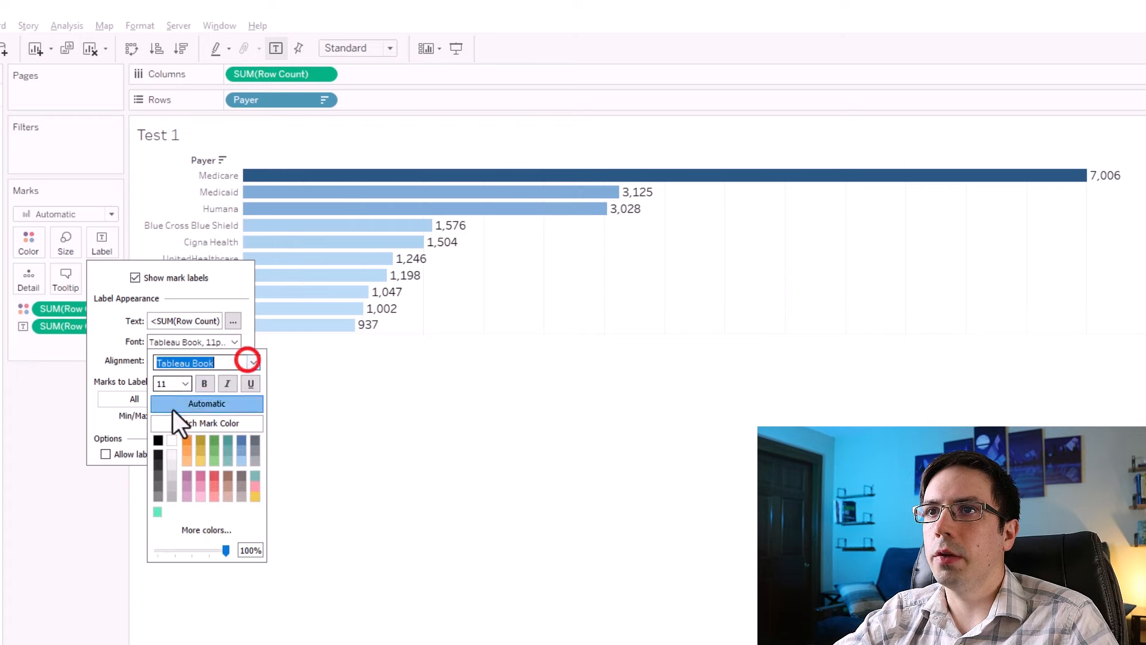
pyautogui.click(215, 474)
pyautogui.click(176, 479)
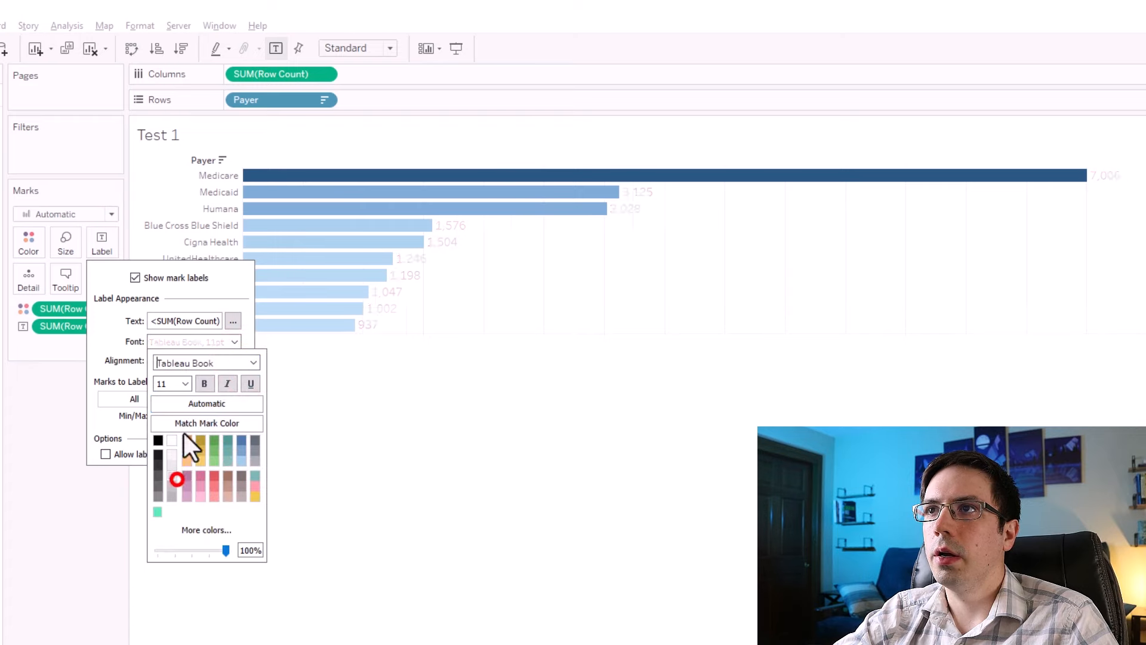
pyautogui.click(204, 383)
pyautogui.click(227, 383)
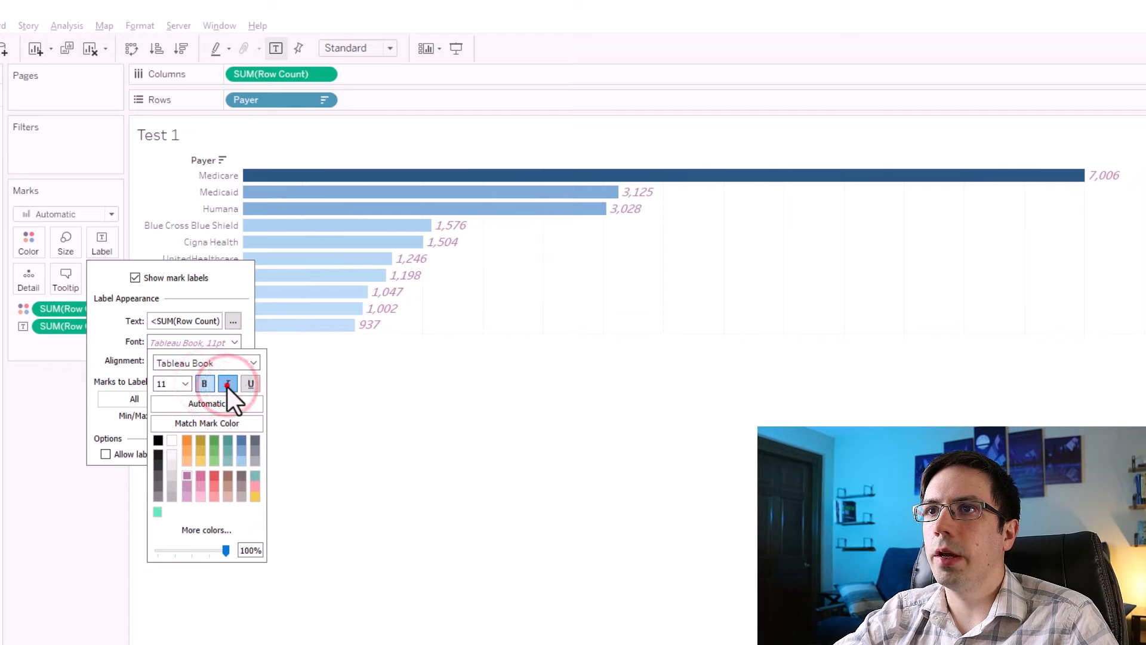
# Undo the color, bold and italic changes on the bar labels.
pyautogui.click(455, 481)
pyautogui.hotkey('ctrl', 'z')
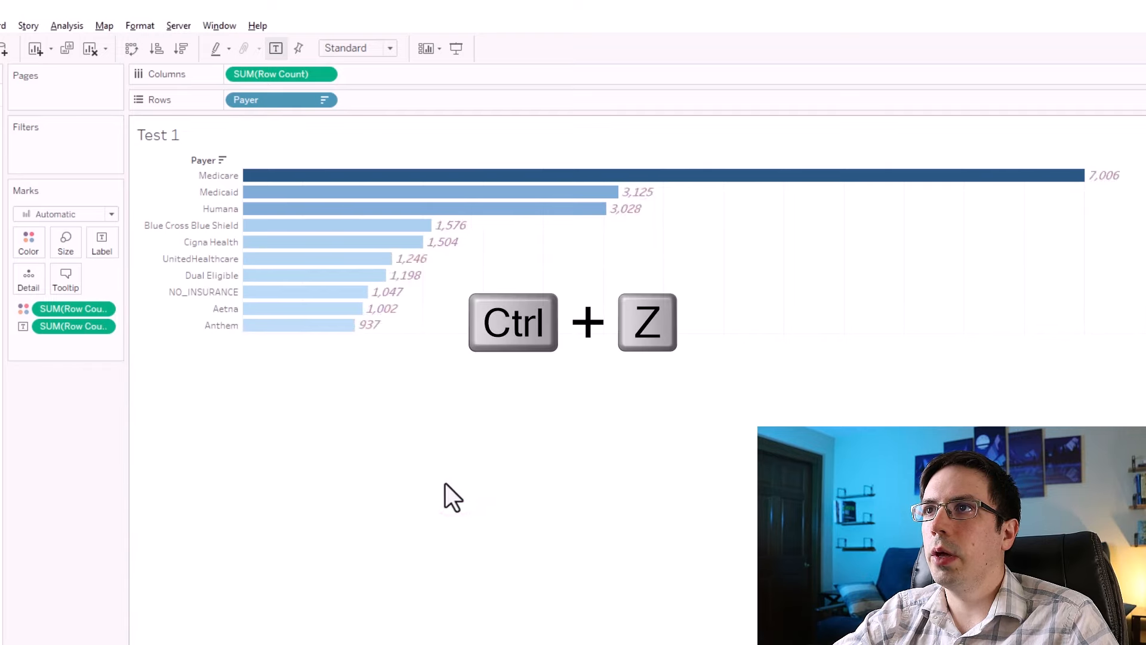
pyautogui.hotkey('ctrl', 'z')
pyautogui.hotkey('ctrl', 'z')
pyautogui.hotkey('ctrl', 'z')
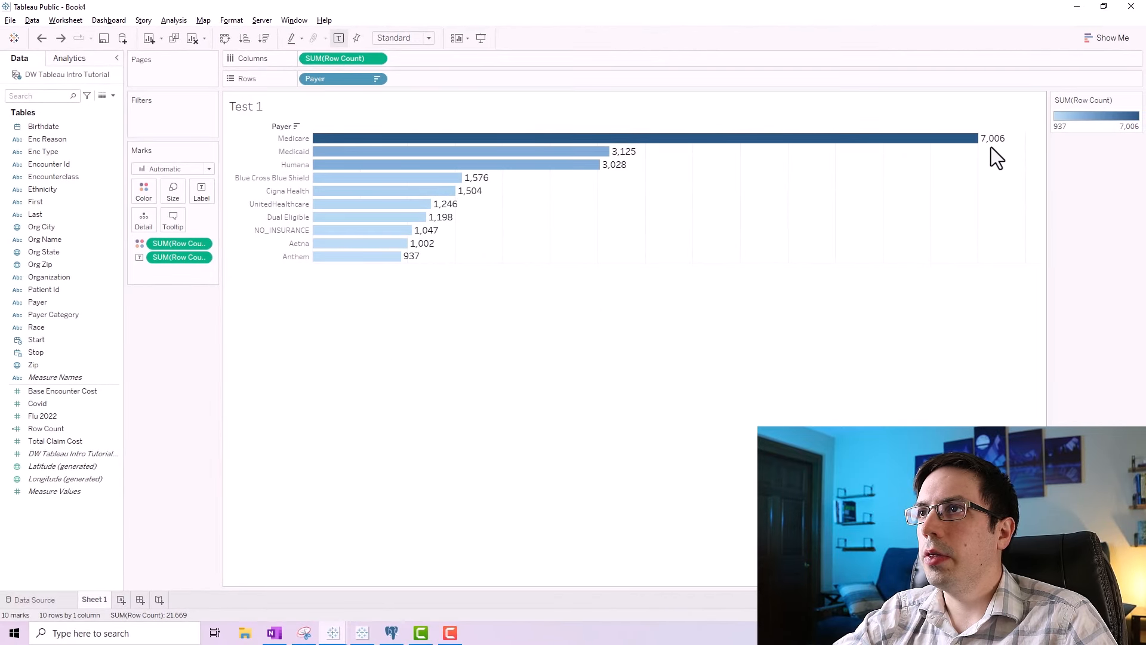
# Try center and left horizontal alignment for the bar labels, ending on Center.
pyautogui.click(198, 198)
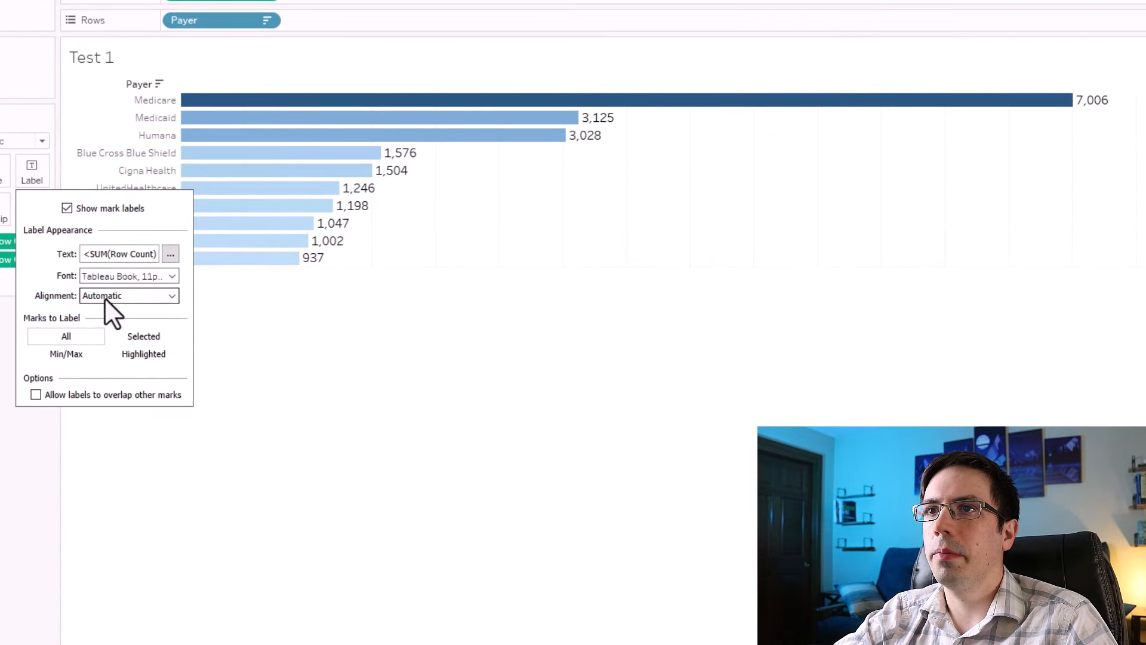
pyautogui.click(105, 297)
pyautogui.click(121, 360)
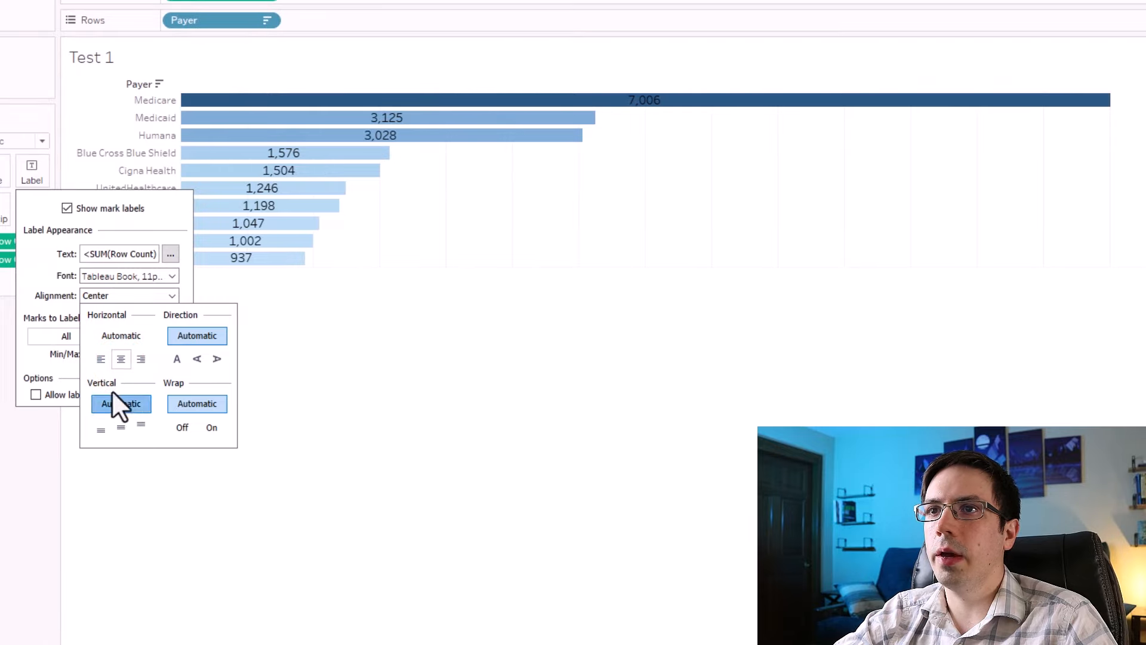
pyautogui.click(102, 360)
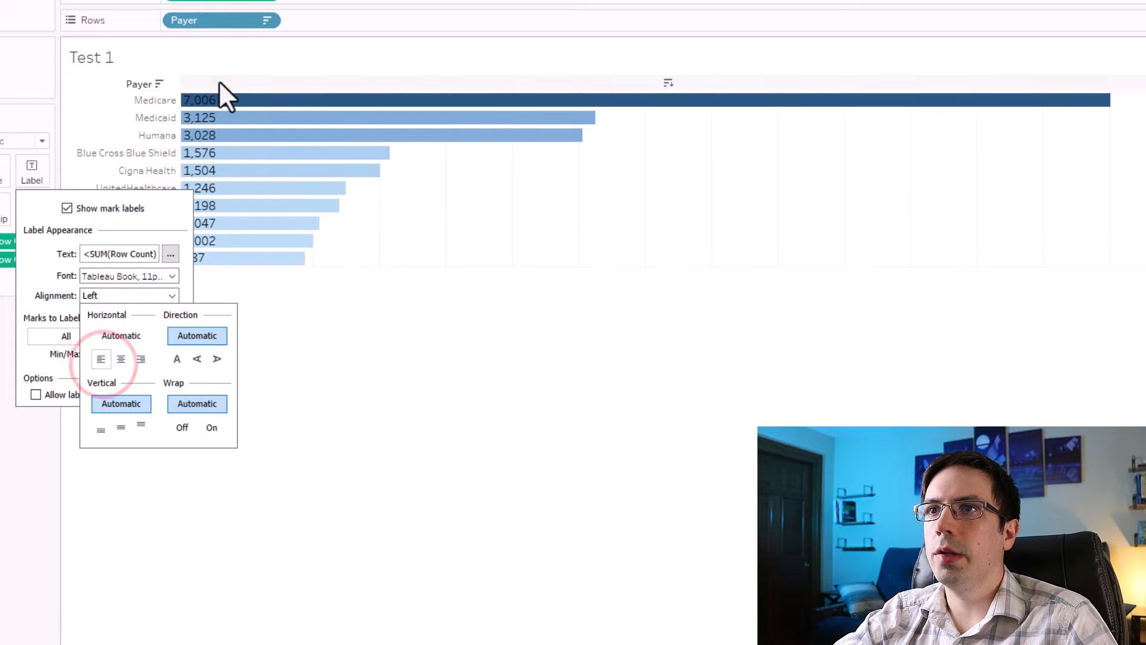
pyautogui.click(121, 359)
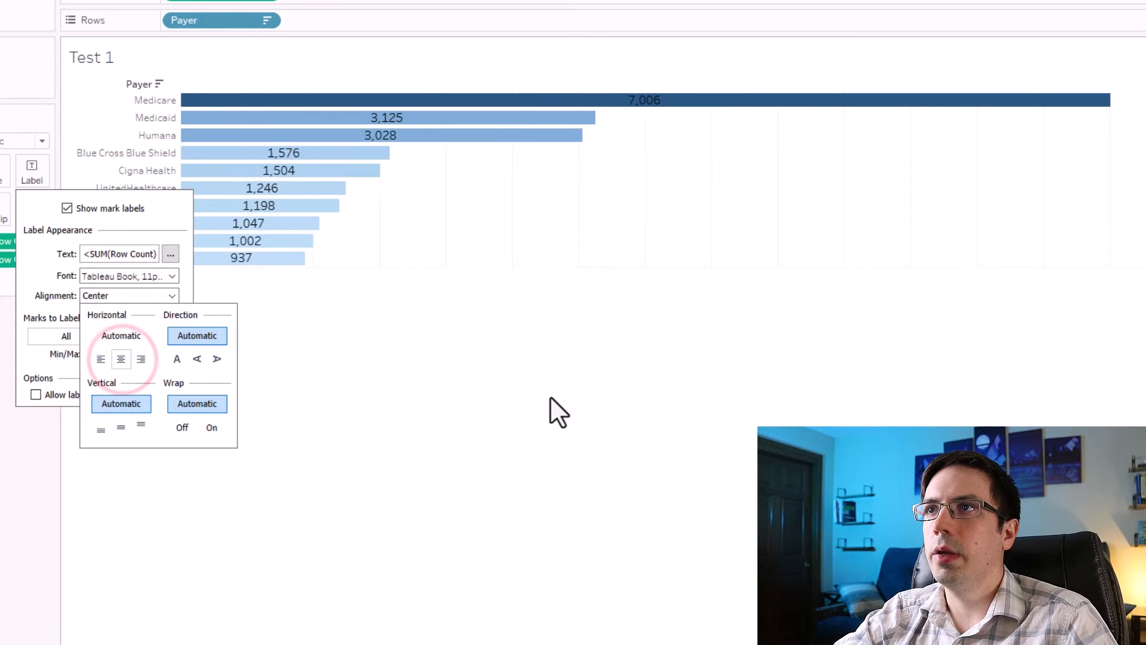
pyautogui.click(550, 396)
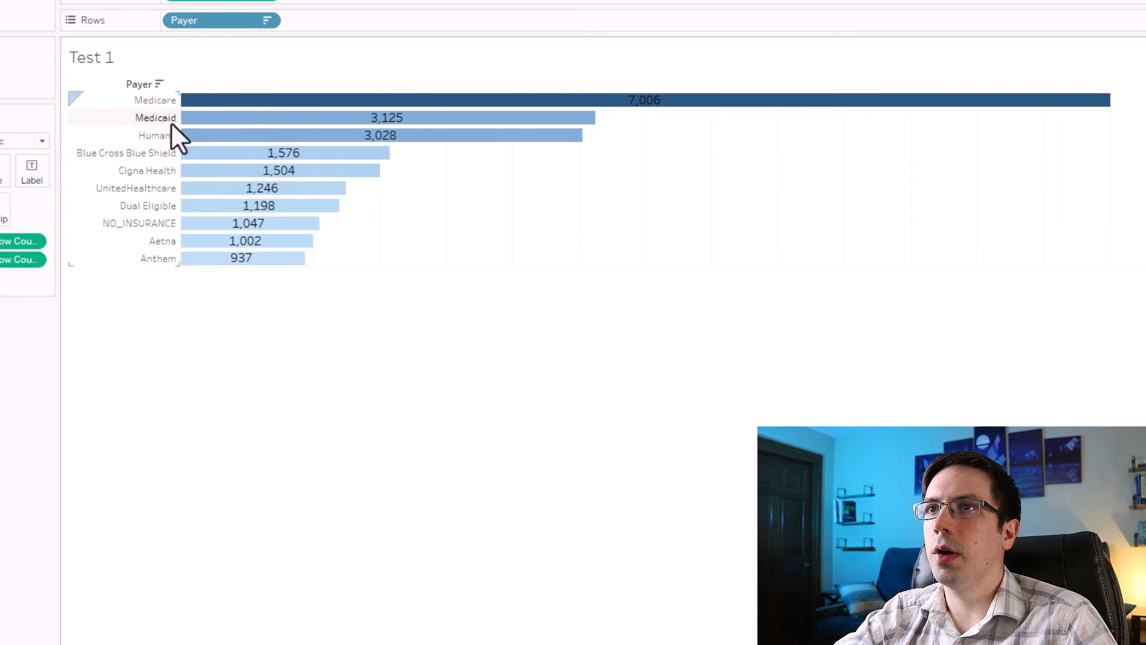
# Make the payer rows taller and set the bar labels' horizontal alignment to Right.
pyautogui.moveTo(169, 109)
pyautogui.mouseDown()
pyautogui.moveTo(167, 121)
pyautogui.moveTo(150, 116)
pyautogui.mouseUp()
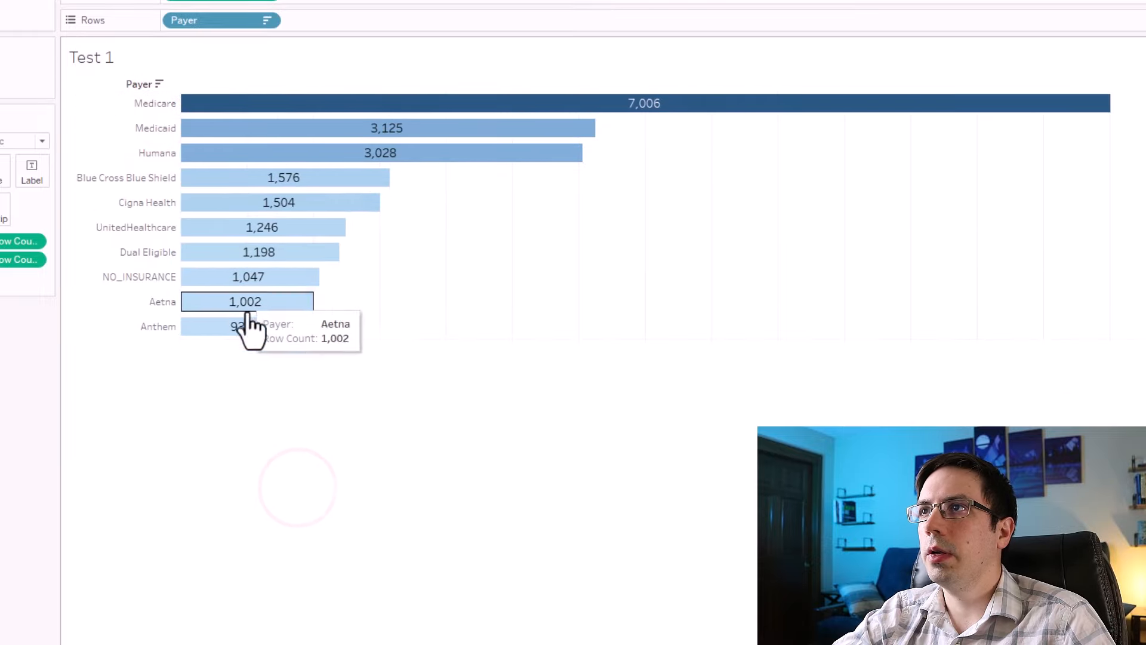
pyautogui.click(36, 173)
pyautogui.click(114, 291)
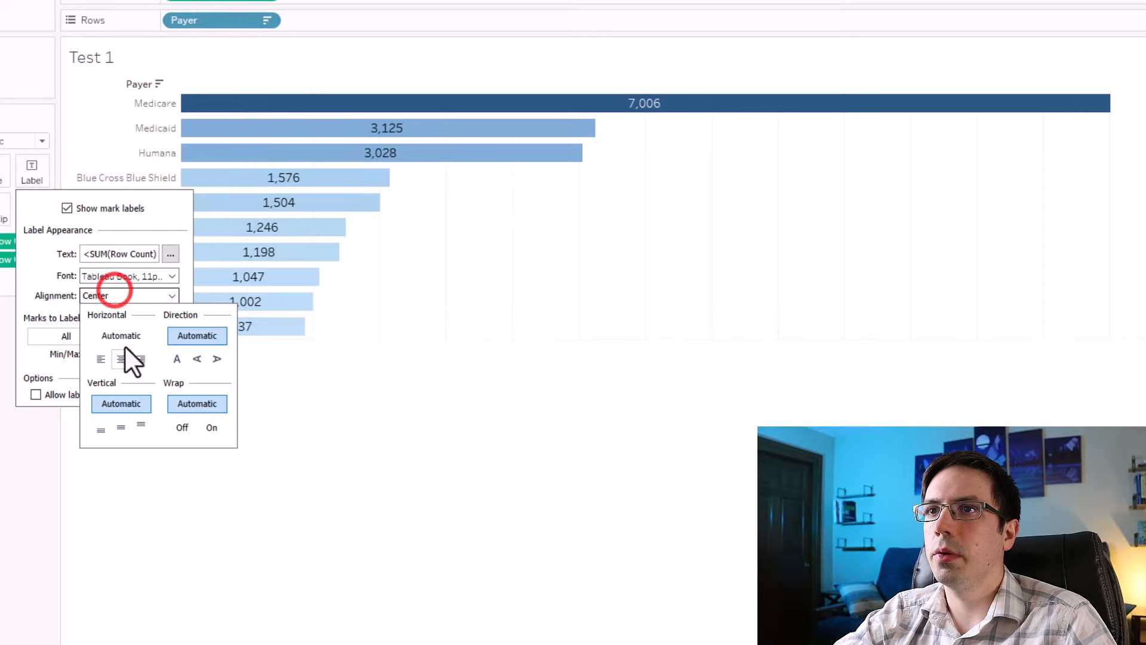
pyautogui.click(140, 359)
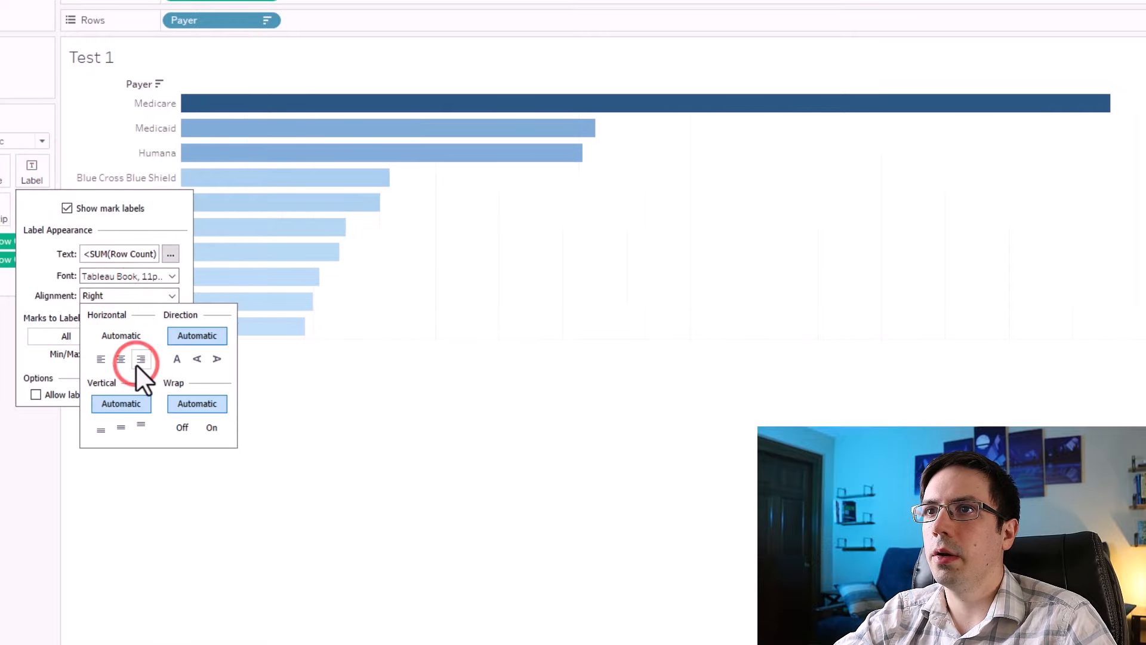
pyautogui.click(338, 450)
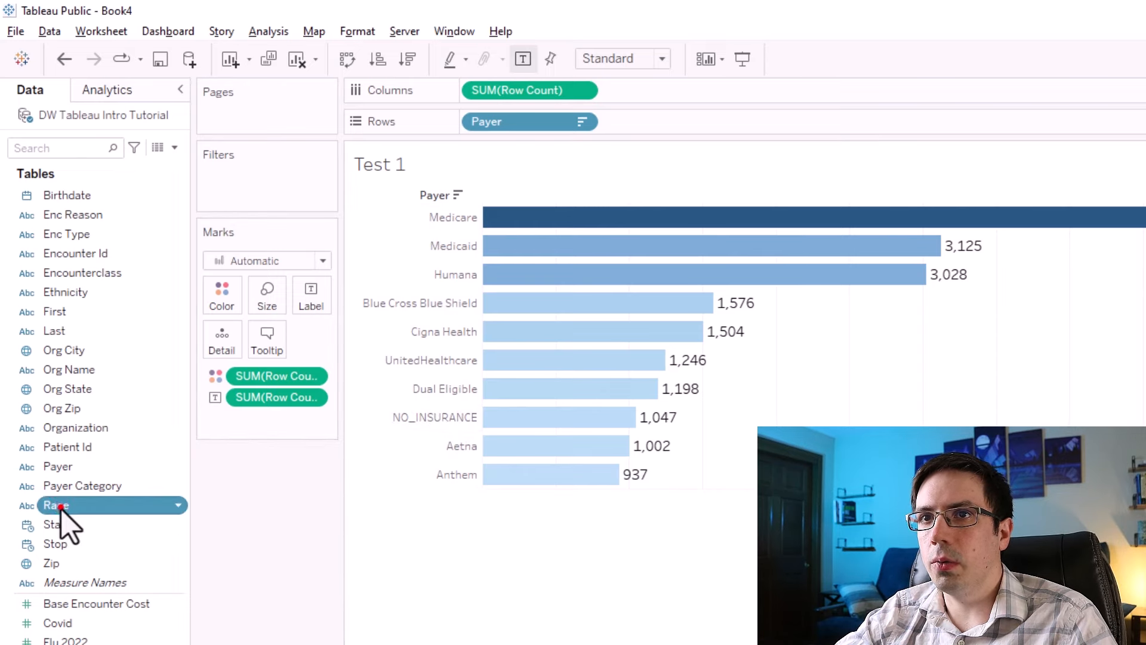
# Split the payer bars by Race as a detail, and use Race as the bars' color.
pyautogui.moveTo(62, 512); pyautogui.dragTo(213, 351)
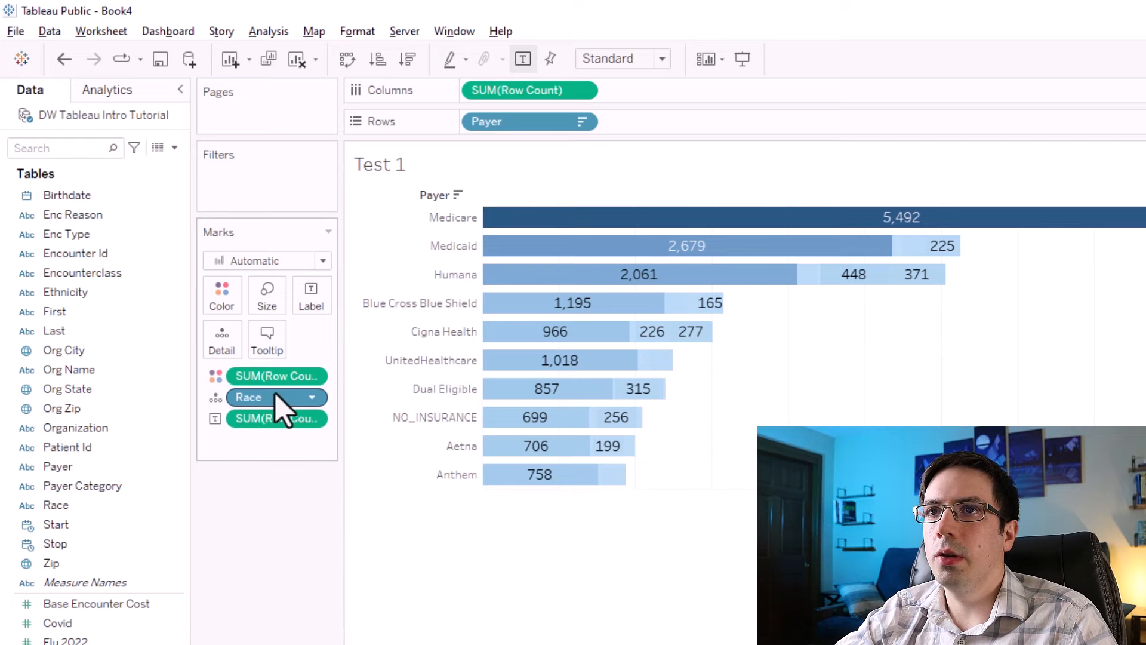
pyautogui.moveTo(277, 397); pyautogui.dragTo(225, 304)
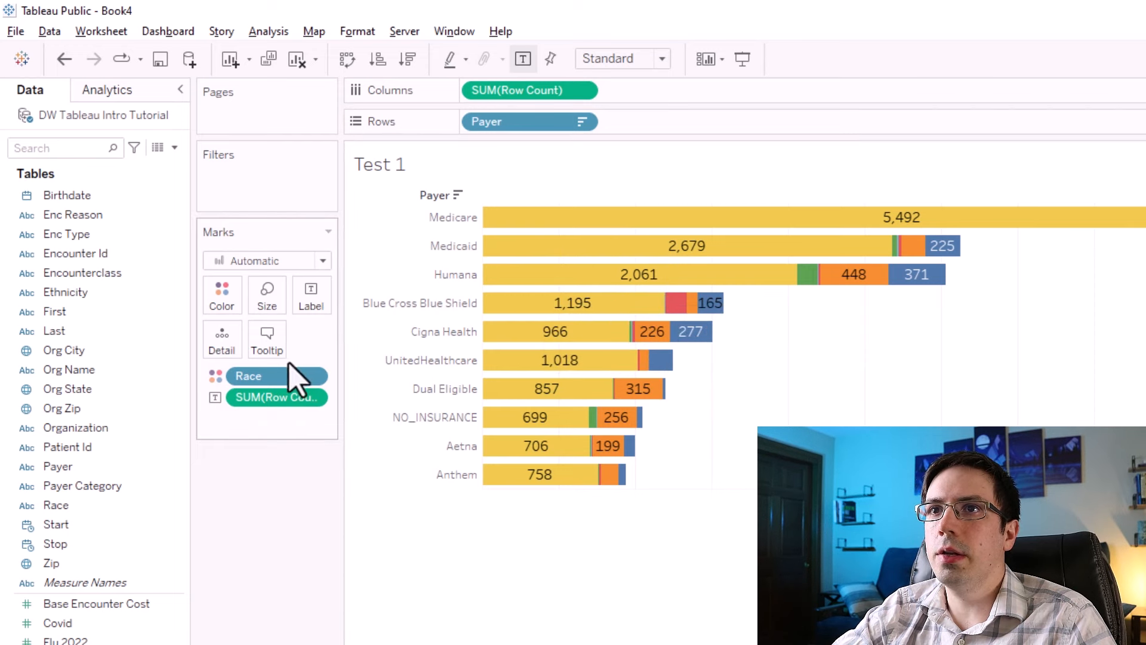
pyautogui.moveTo(257, 374)
pyautogui.mouseDown()
pyautogui.moveTo(265, 395)
pyautogui.moveTo(258, 379)
pyautogui.moveTo(272, 381)
pyautogui.moveTo(258, 378)
pyautogui.moveTo(271, 382)
pyautogui.moveTo(259, 396)
pyautogui.moveTo(269, 382)
pyautogui.mouseUp()
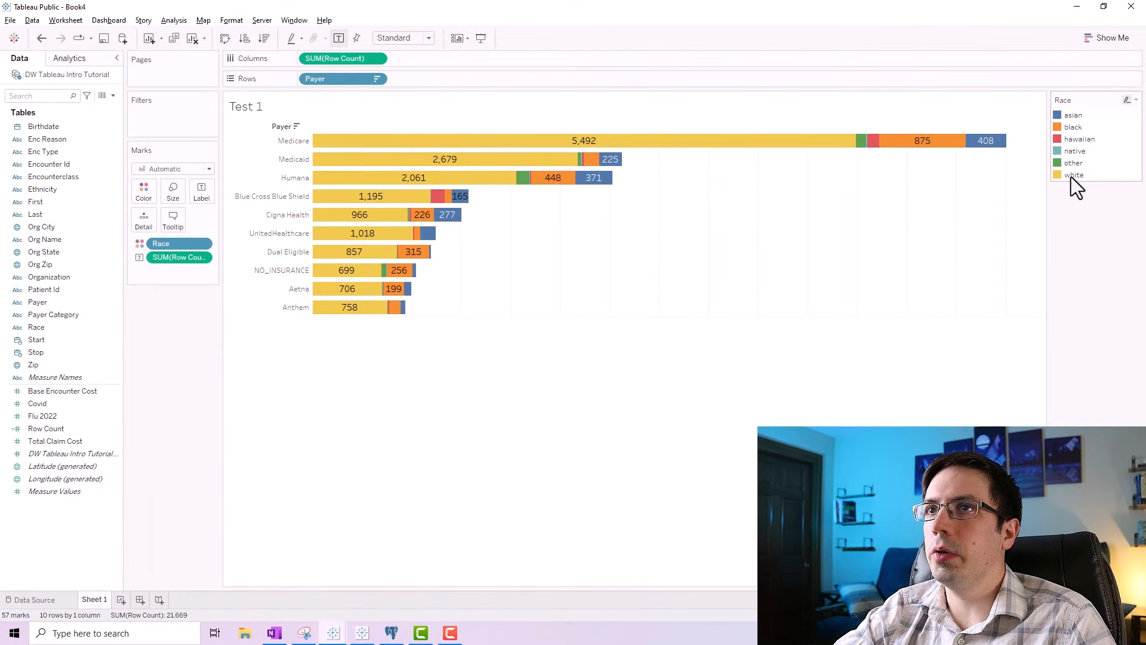
# Highlight the Race values one after another through the color legend, and undo the Race breakdown.
pyautogui.click(1069, 176)
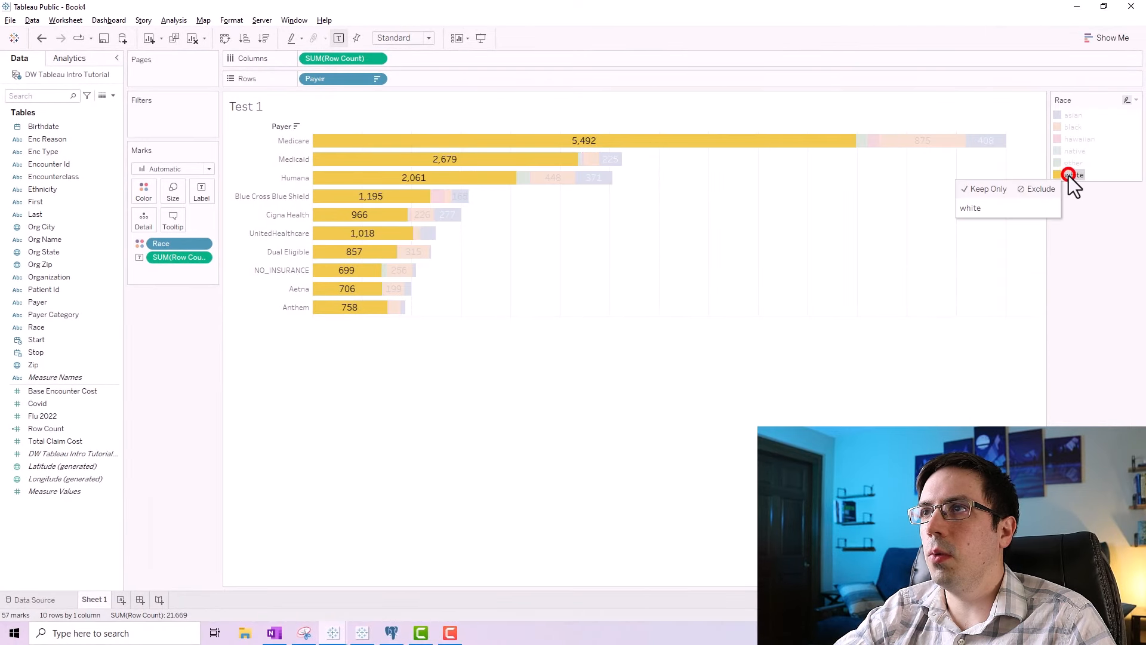
pyautogui.click(1066, 173)
pyautogui.click(1063, 164)
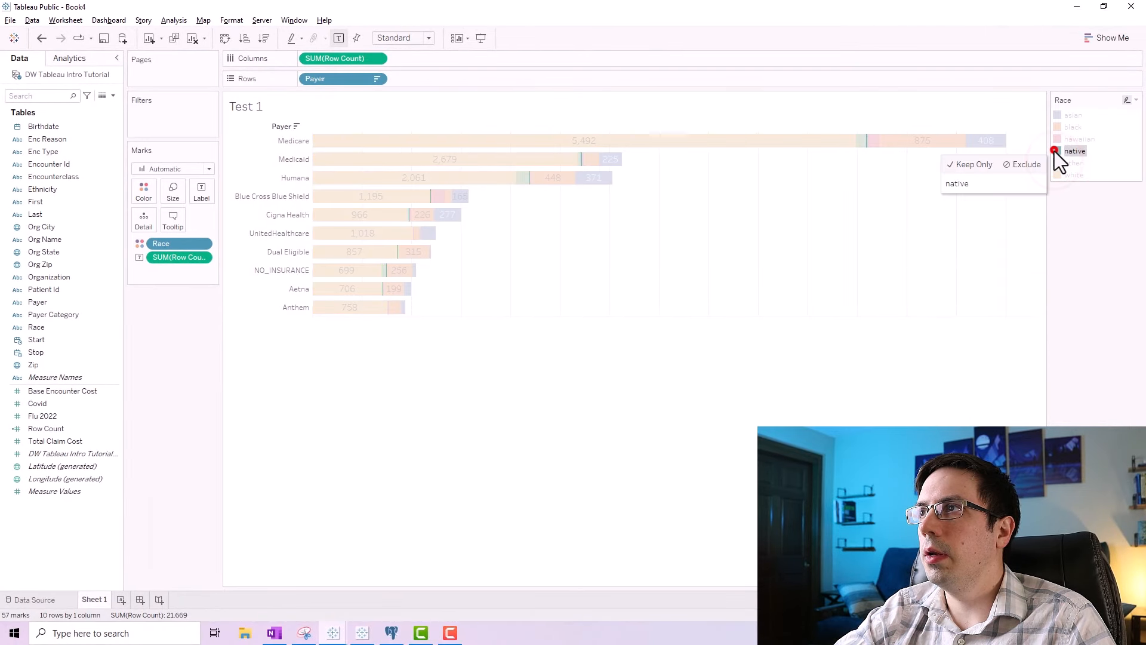
pyautogui.click(1056, 139)
pyautogui.click(1057, 127)
pyautogui.click(1056, 115)
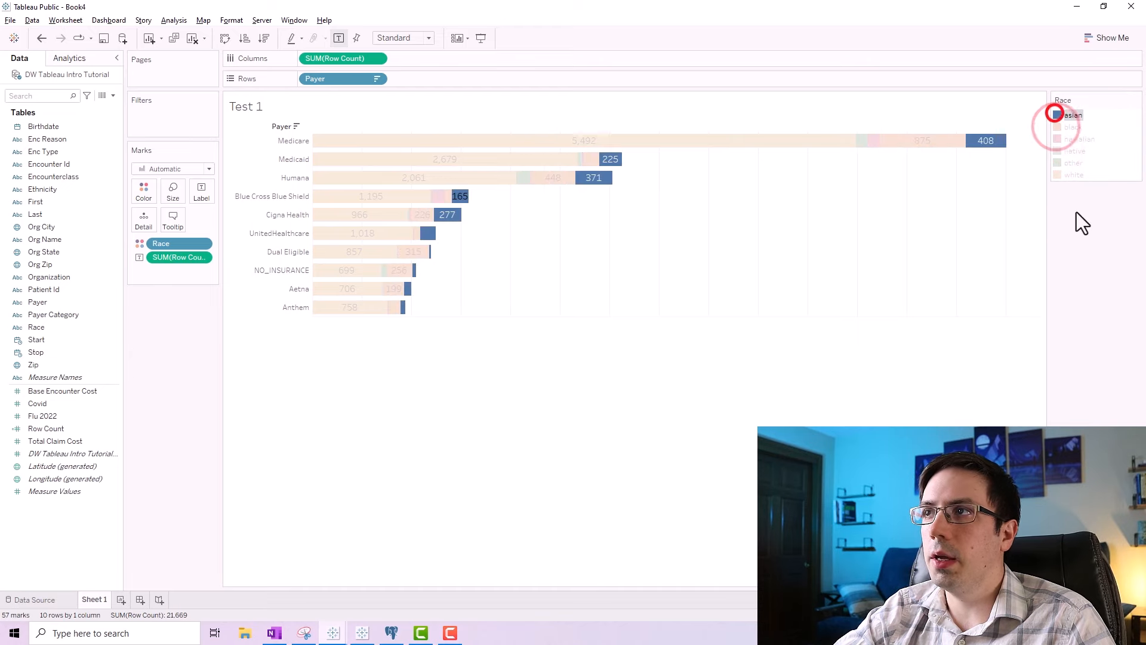
pyautogui.click(790, 378)
pyautogui.hotkey('ctrl', 'z')
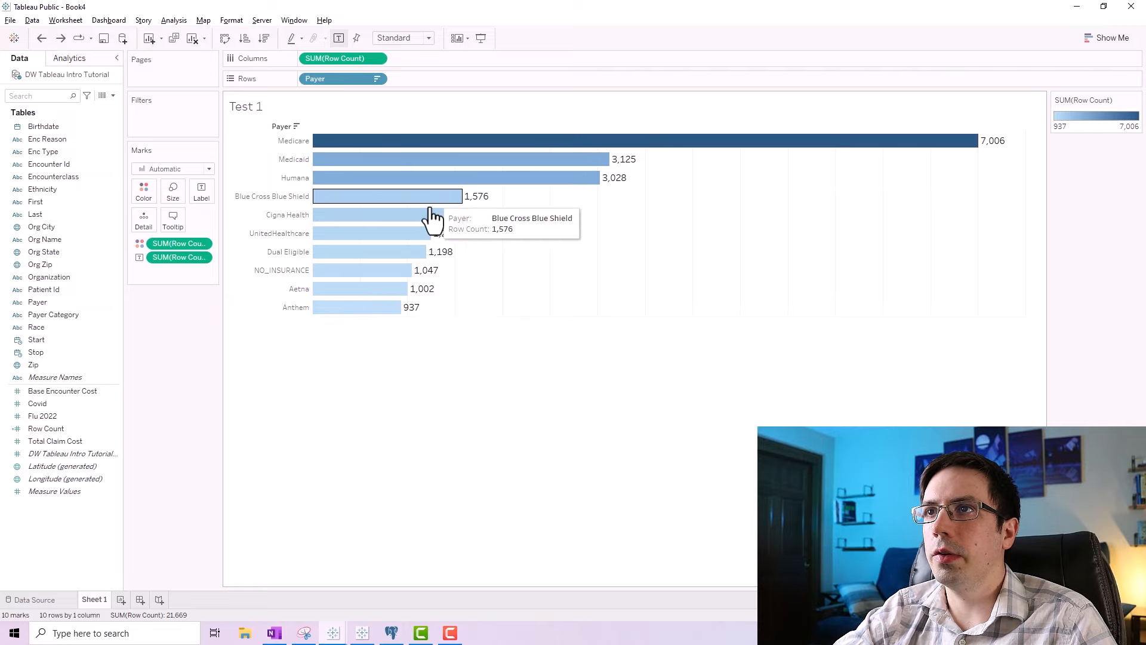
# Add "This represents the payer associated with the patient in their encounter" below the Row Count line in the bar tooltip.
pyautogui.click(173, 222)
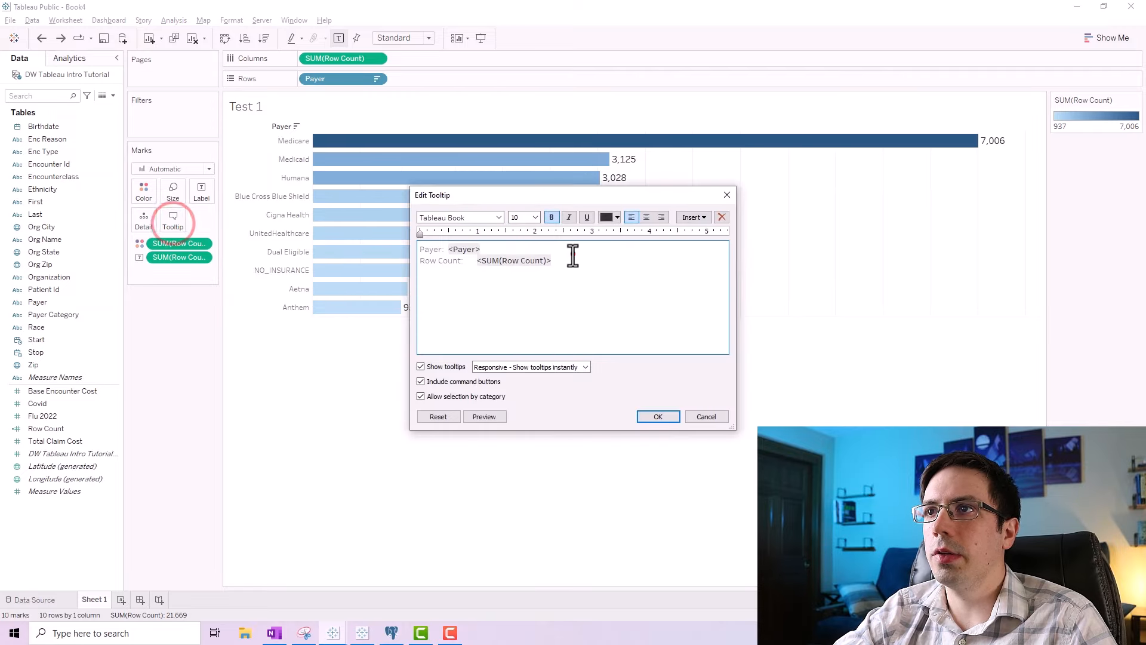
pyautogui.doubleClick(571, 256)
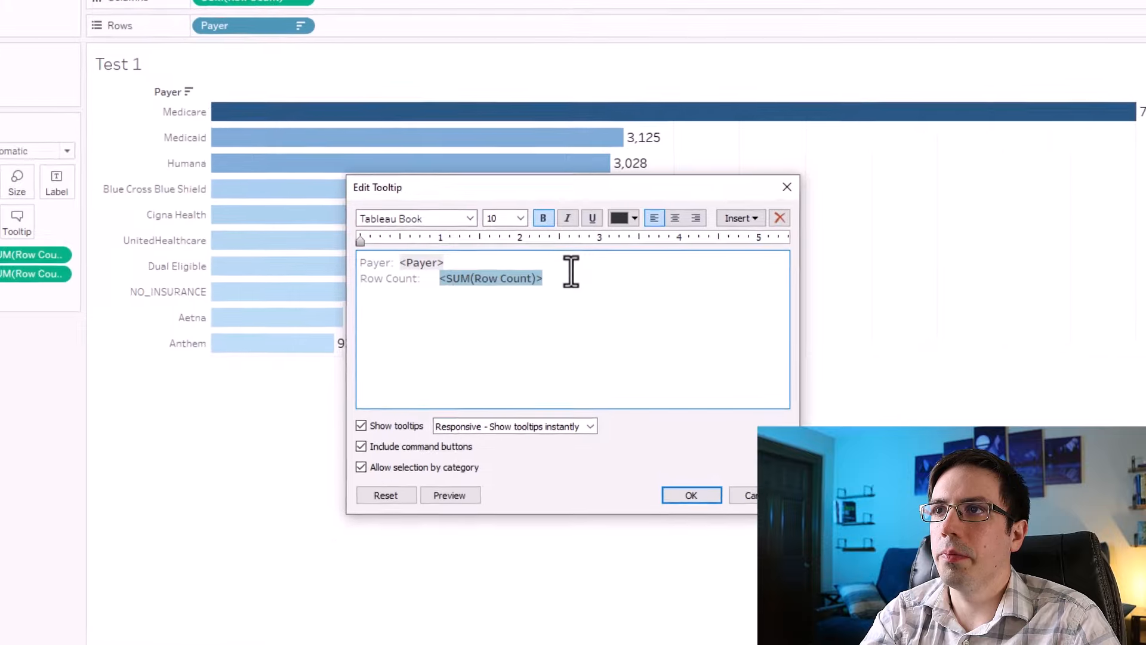
pyautogui.click(571, 275)
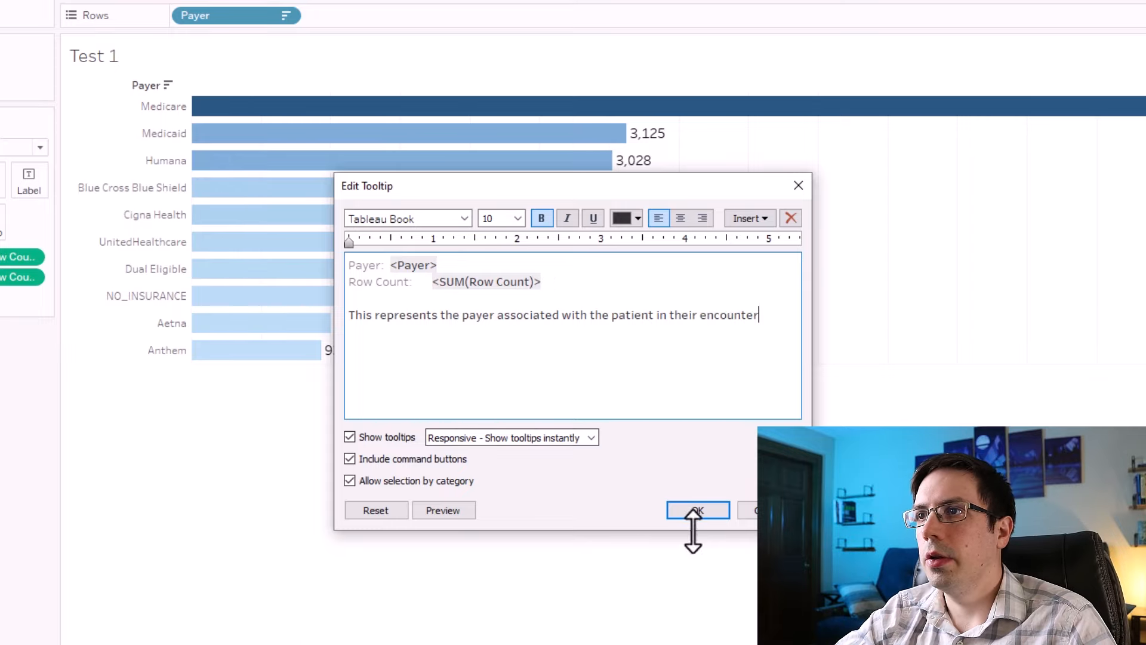
pyautogui.click(697, 511)
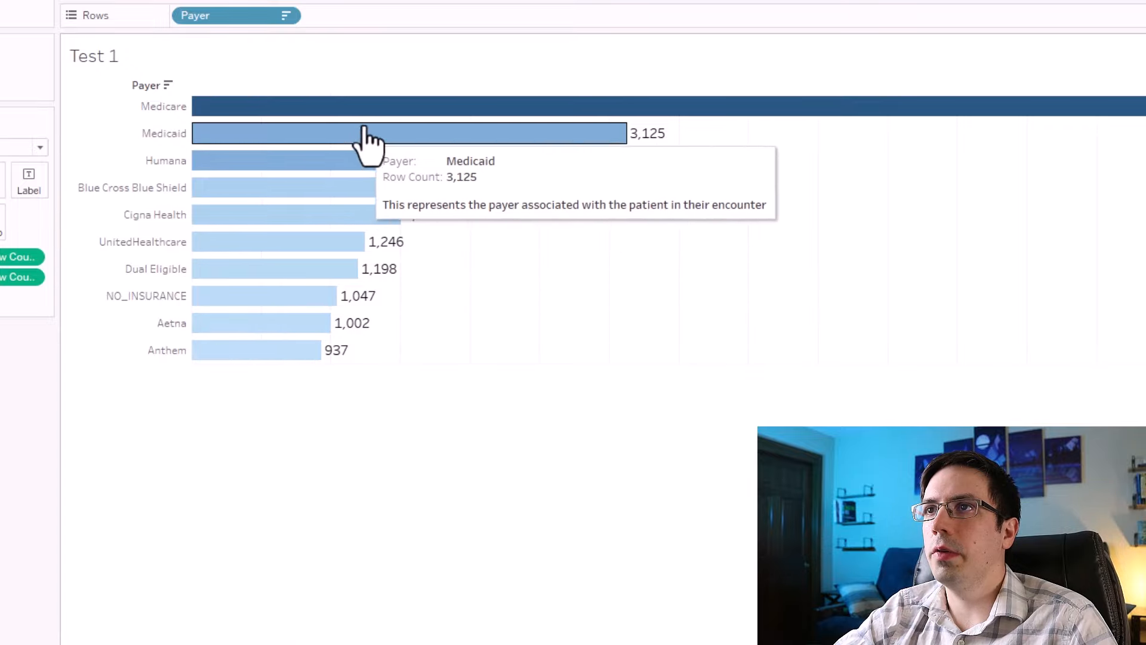
pyautogui.click(19, 168)
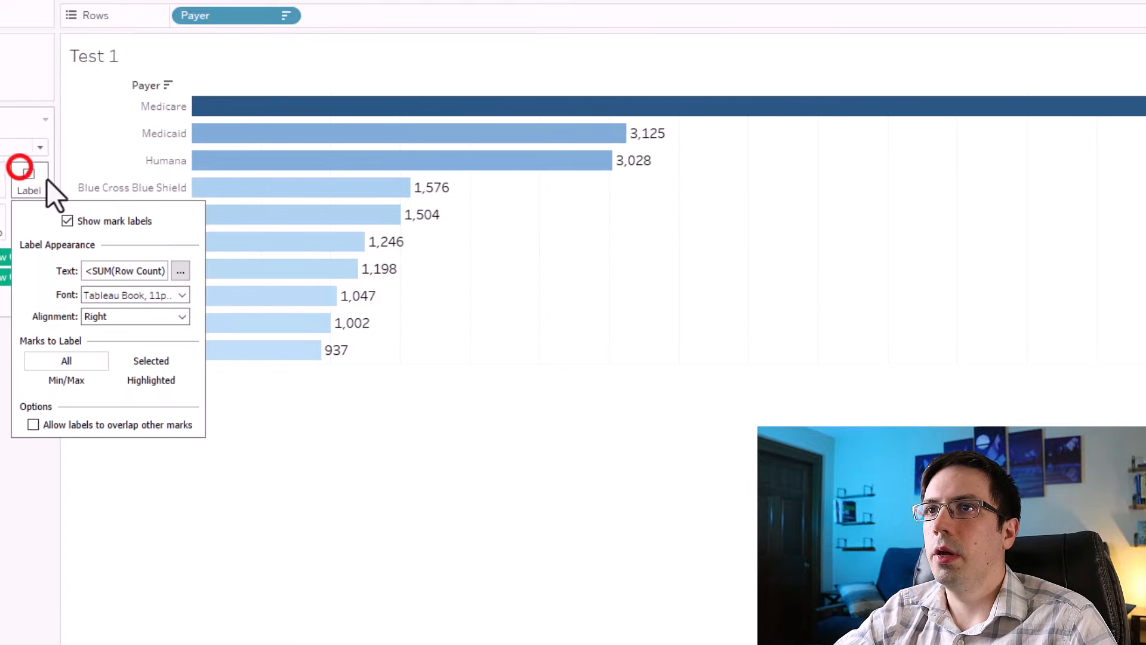
pyautogui.click(27, 624)
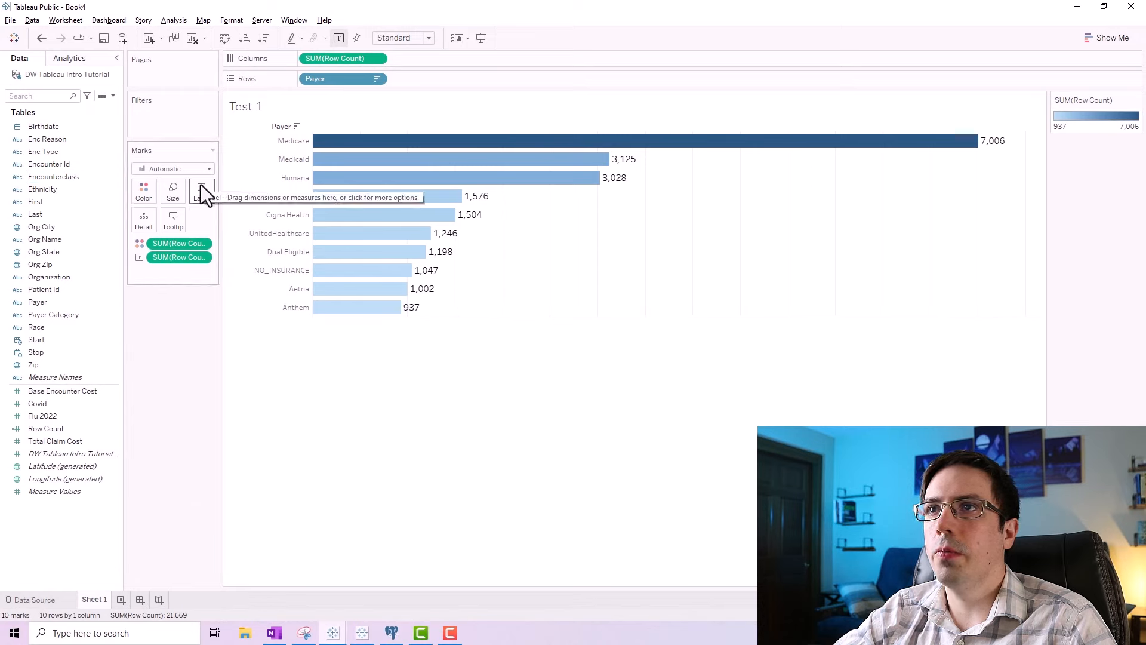
pyautogui.moveTo(452, 197)
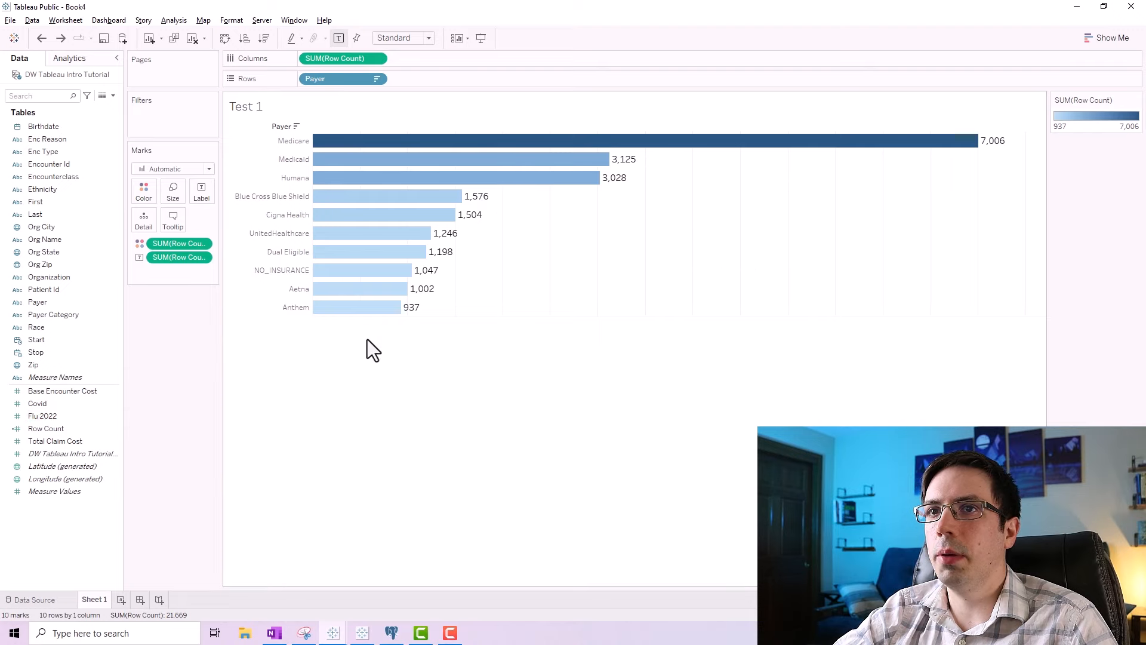
# Add Flu 2022 to the bar tooltip with a "Flu Shot:" line showing SUM(Flu 2022) below Row Count, and check it on several bars.
pyautogui.moveTo(32, 416); pyautogui.dragTo(177, 217)
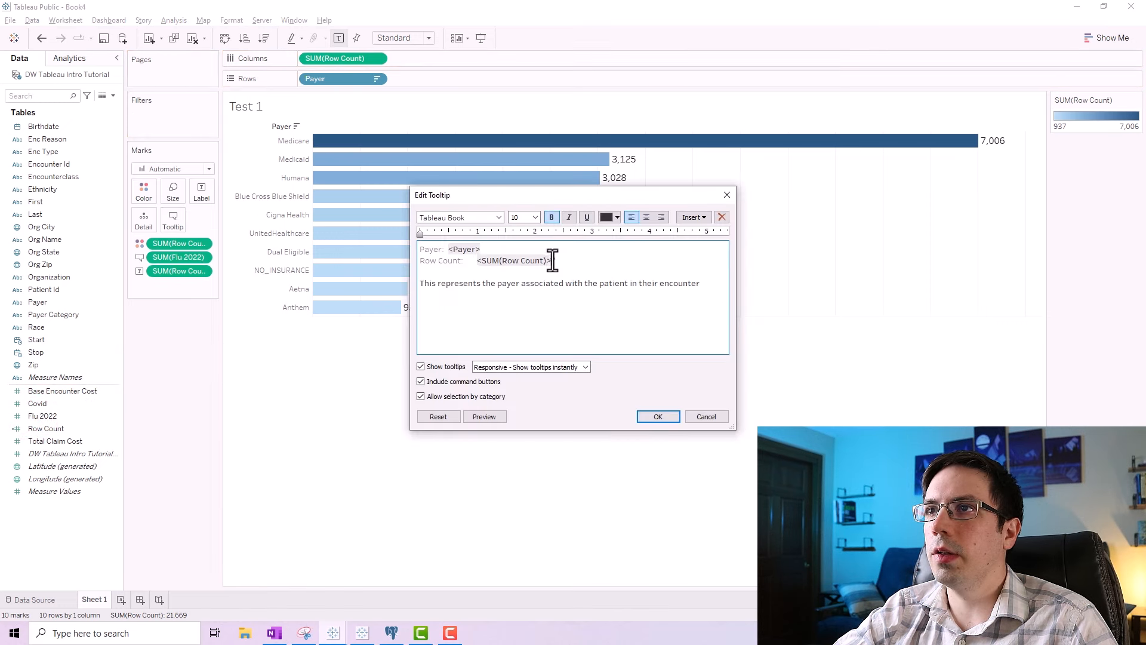
pyautogui.click(554, 259)
pyautogui.press('Return')
pyautogui.write('Fl')
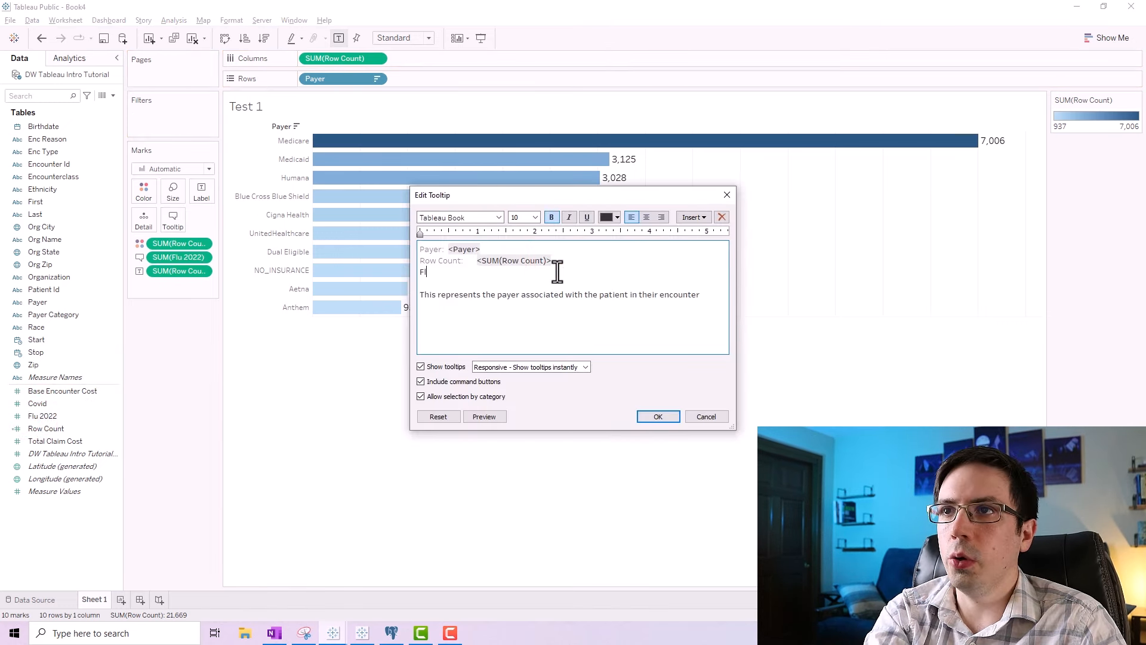
pyautogui.write('u Shot:')
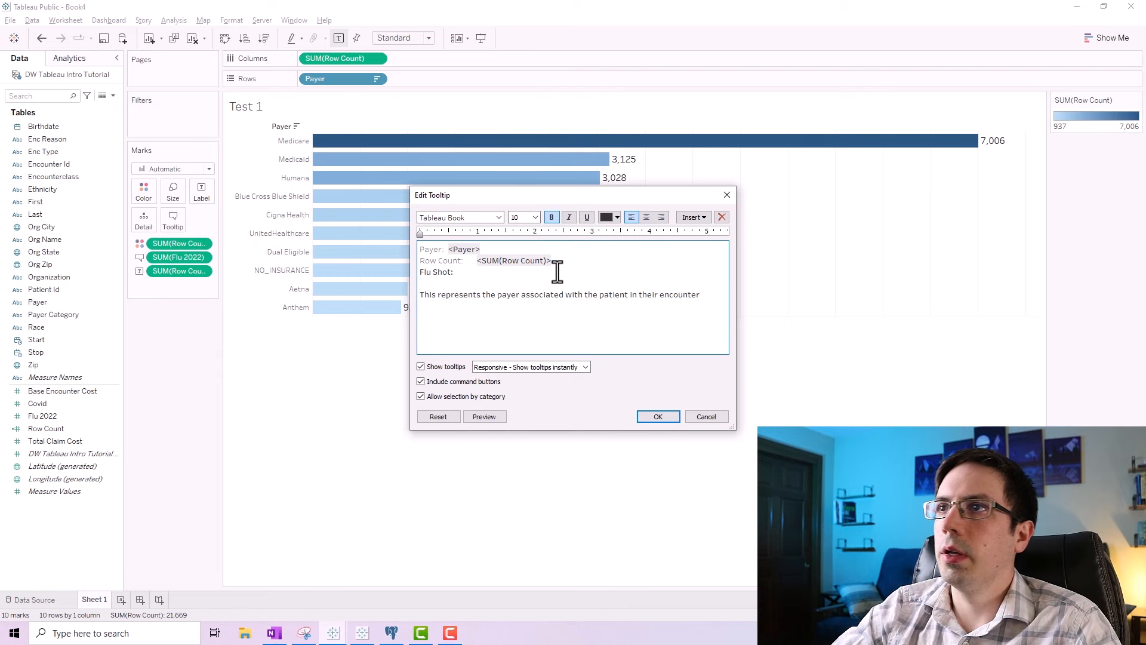
pyautogui.click(693, 215)
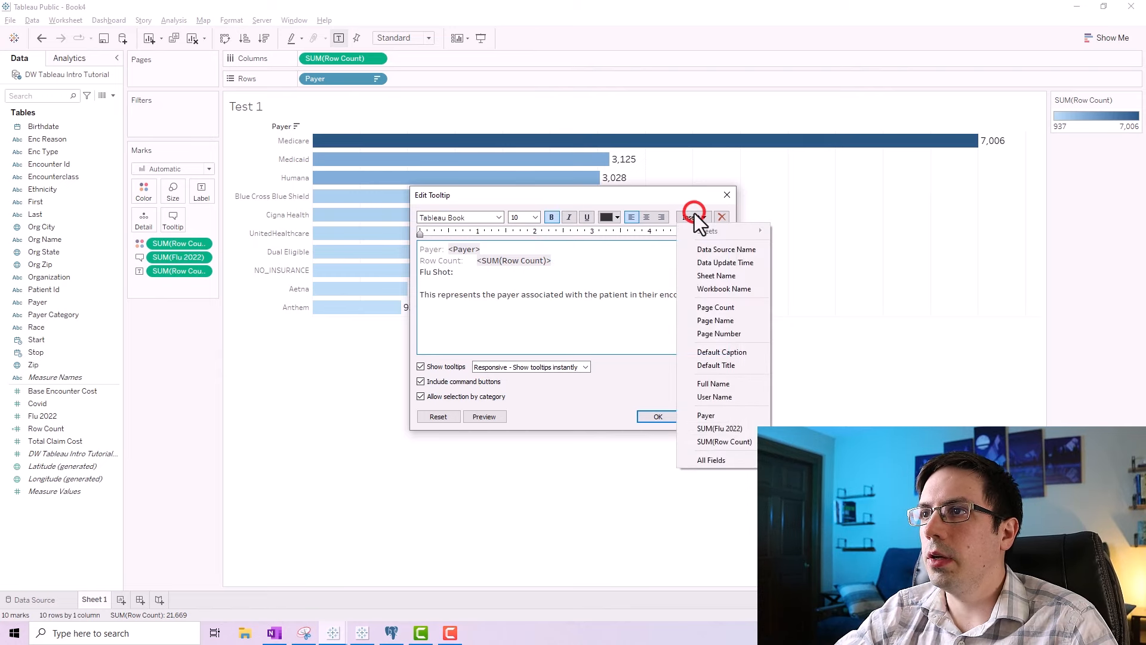
pyautogui.click(711, 430)
pyautogui.click(657, 421)
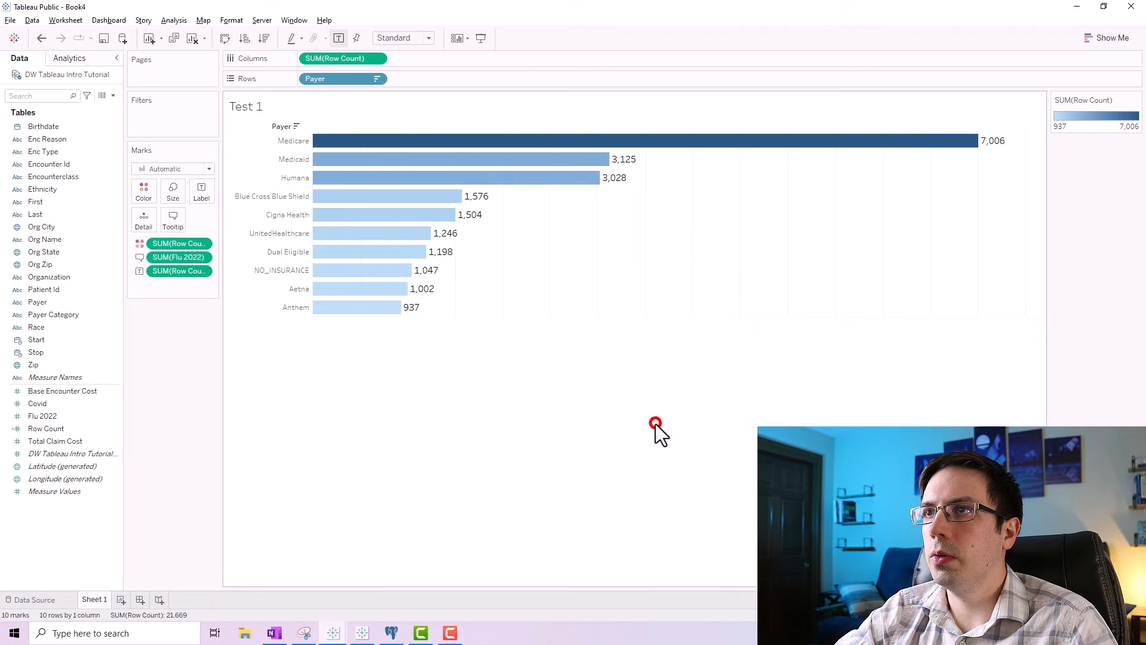
pyautogui.moveTo(540, 156)
pyautogui.moveTo(503, 172)
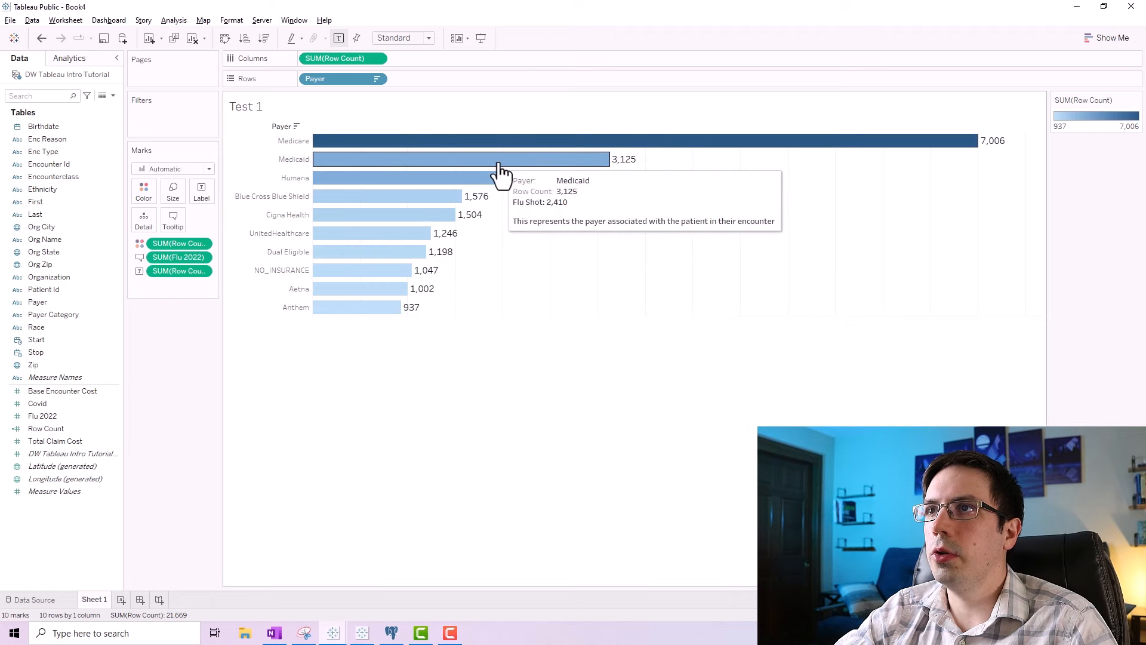
pyautogui.moveTo(506, 147)
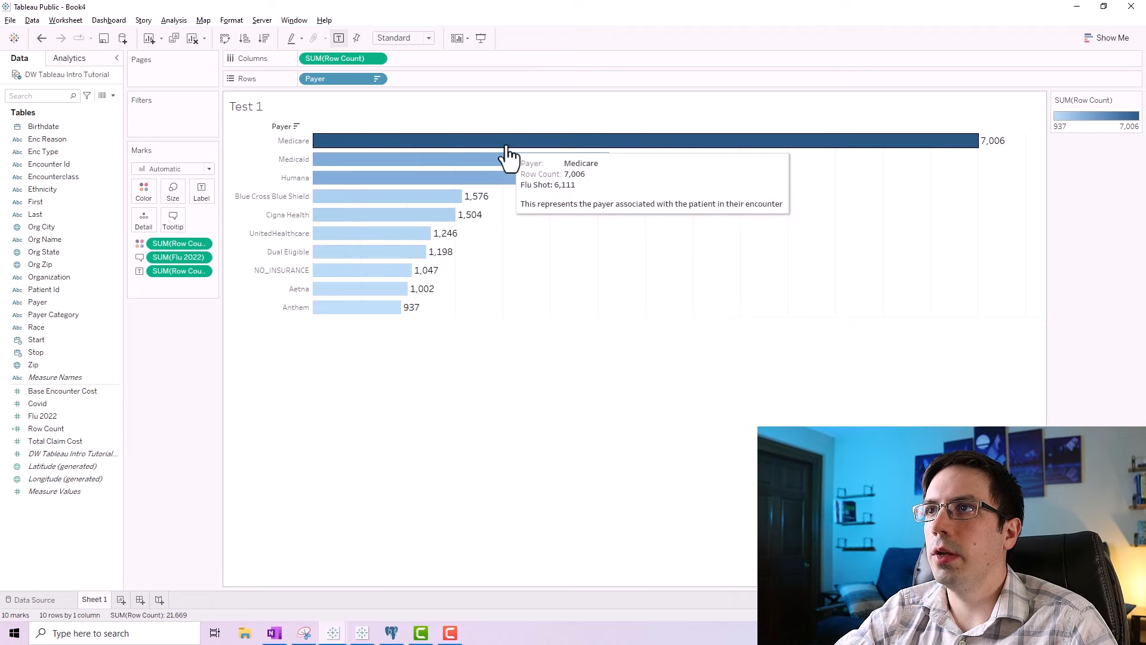
pyautogui.moveTo(461, 190)
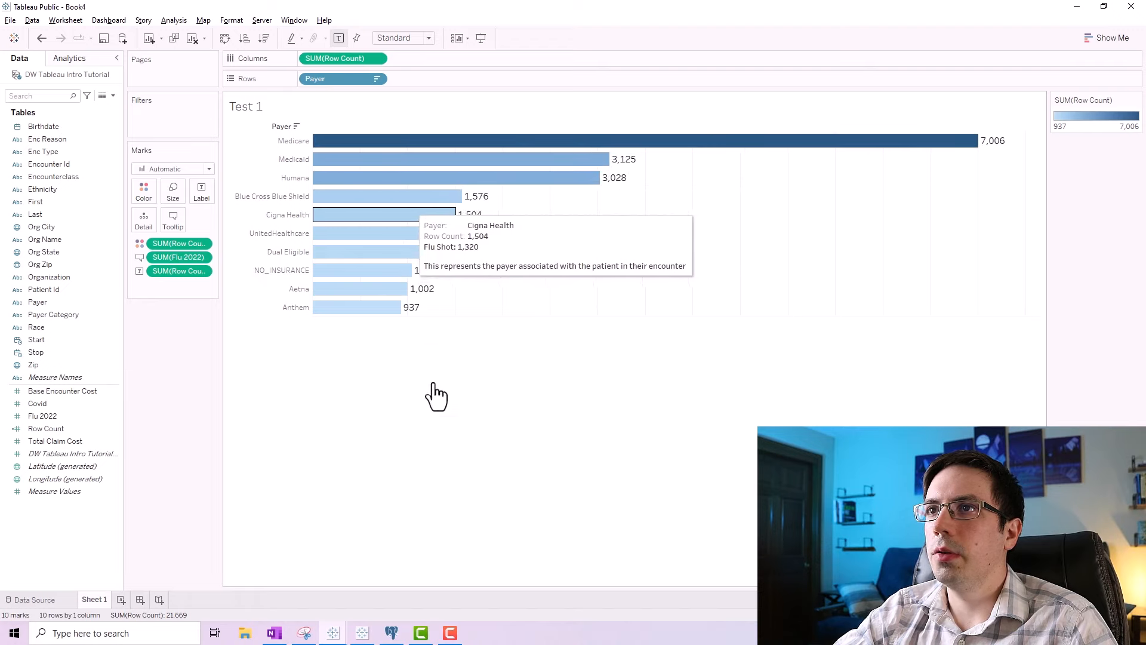
pyautogui.moveTo(379, 225)
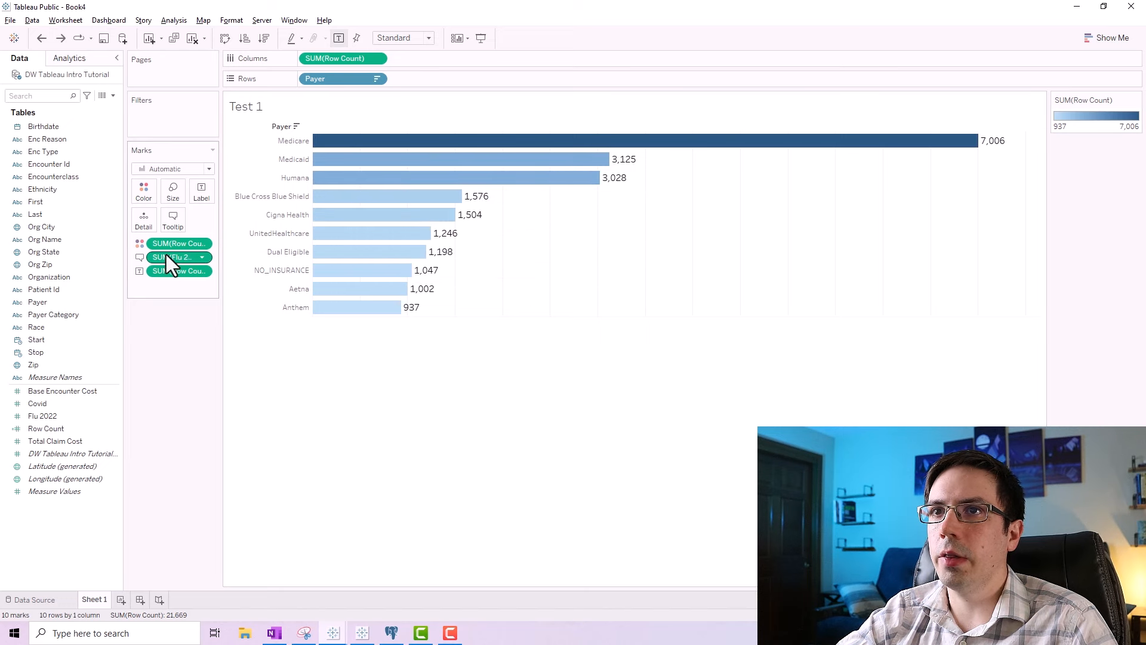
# Remove the Flu 2022 sum from the marks, and delete the Flu Shot line and the payer description from the tooltip text.
pyautogui.moveTo(166, 257); pyautogui.dragTo(155, 364)
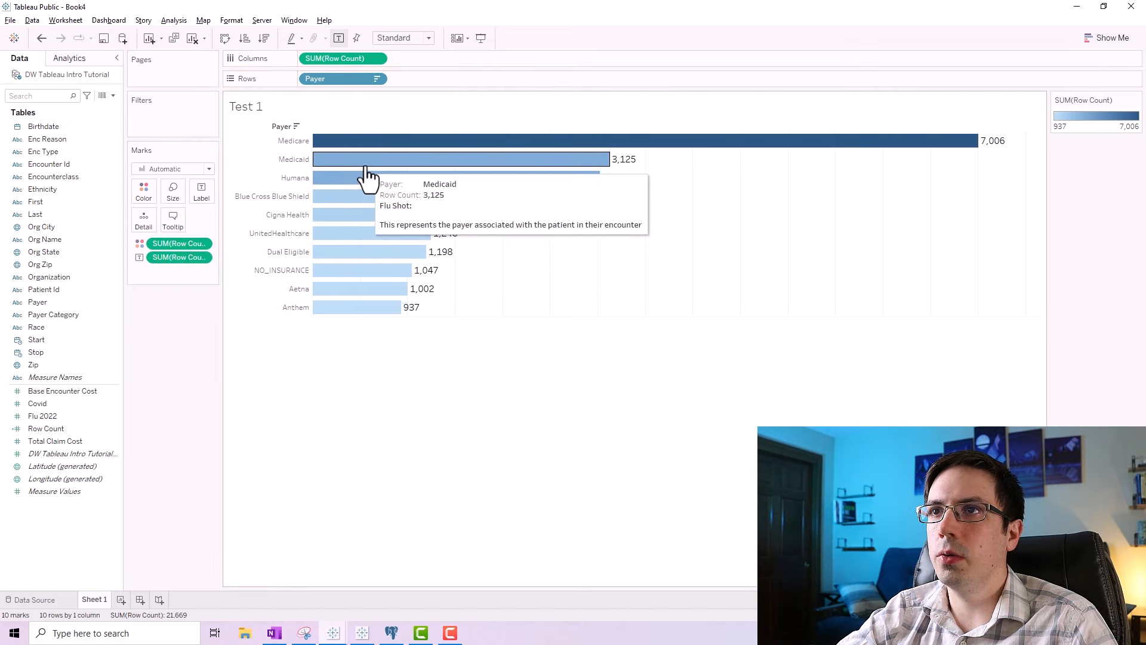
pyautogui.click(173, 220)
pyautogui.moveTo(701, 295); pyautogui.dragTo(405, 280)
pyautogui.press('BackSpace')
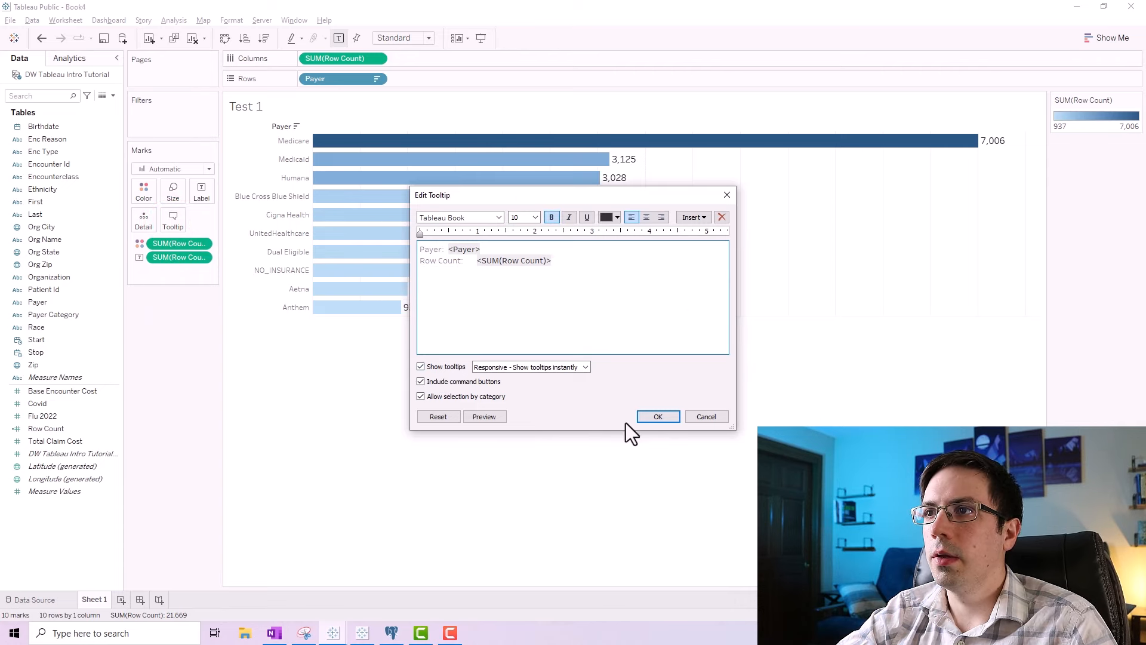
pyautogui.click(657, 417)
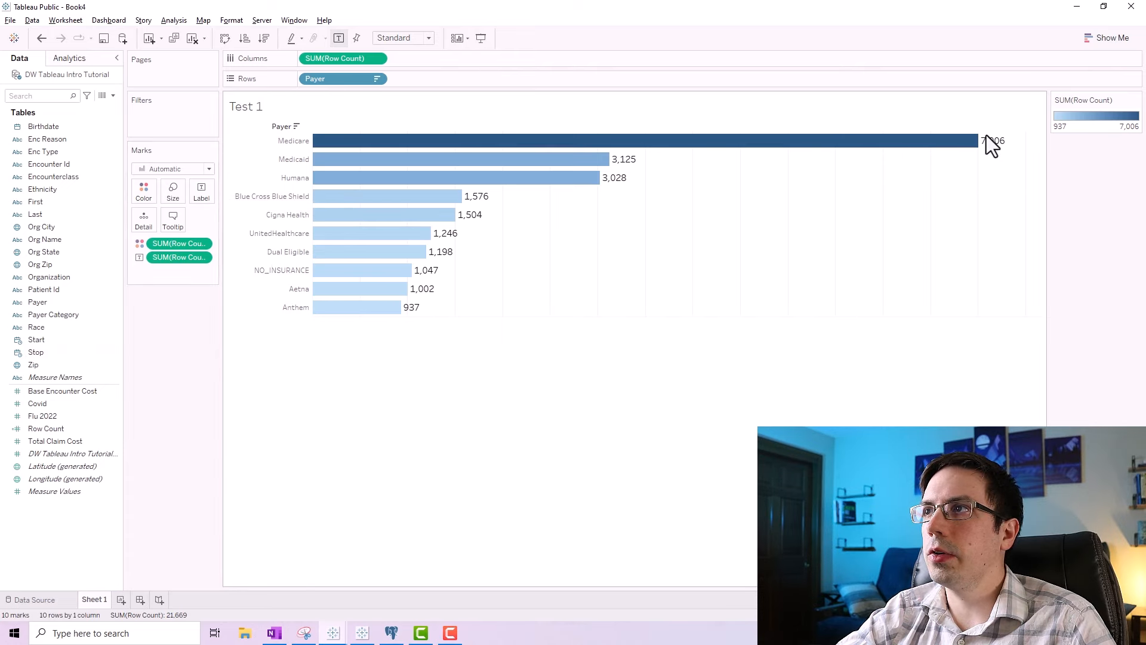
# Try Covid as a second label on the payer bars in taller rows, and remove the Covid label again.
pyautogui.moveTo(59, 404); pyautogui.dragTo(203, 192)
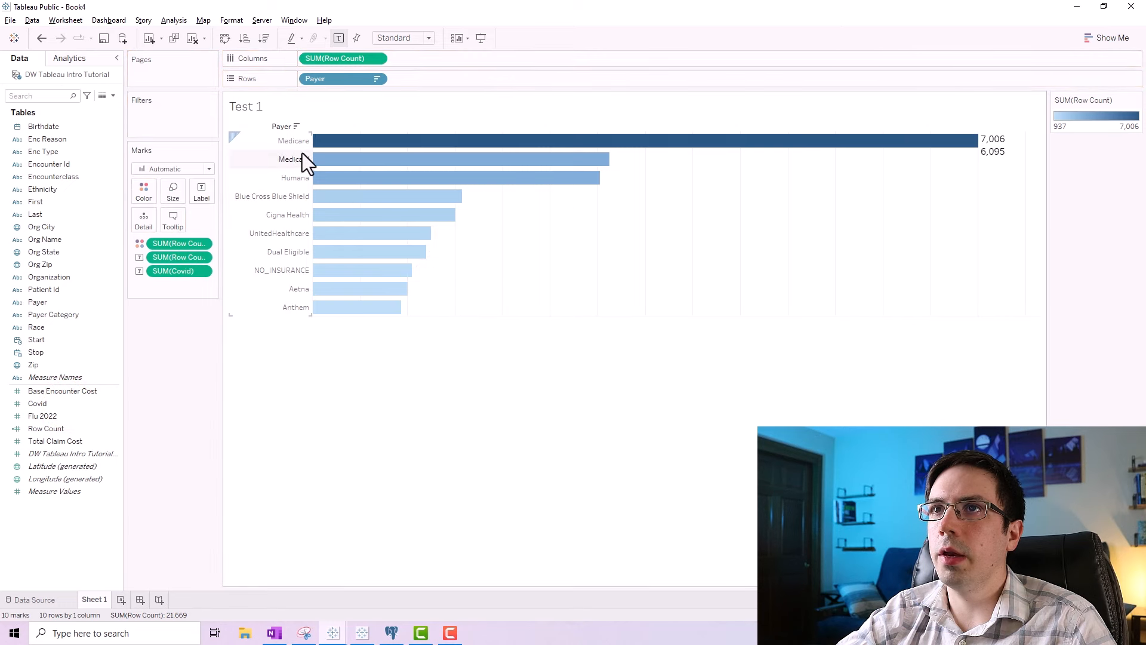
pyautogui.moveTo(302, 149); pyautogui.dragTo(300, 170)
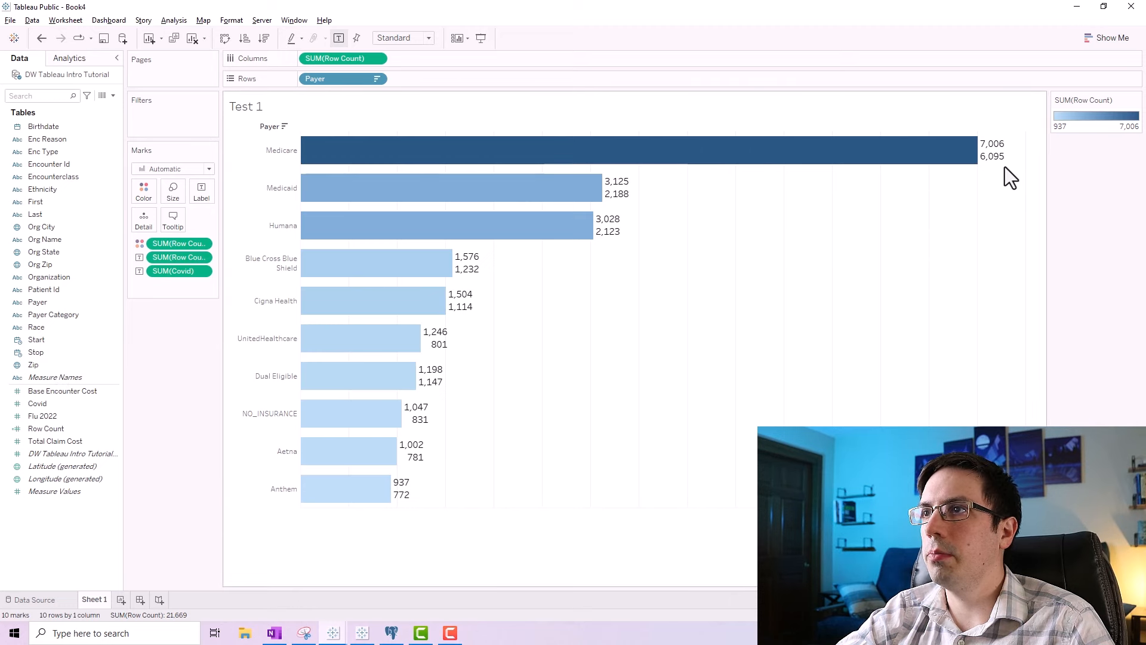
pyautogui.moveTo(170, 270); pyautogui.dragTo(171, 357)
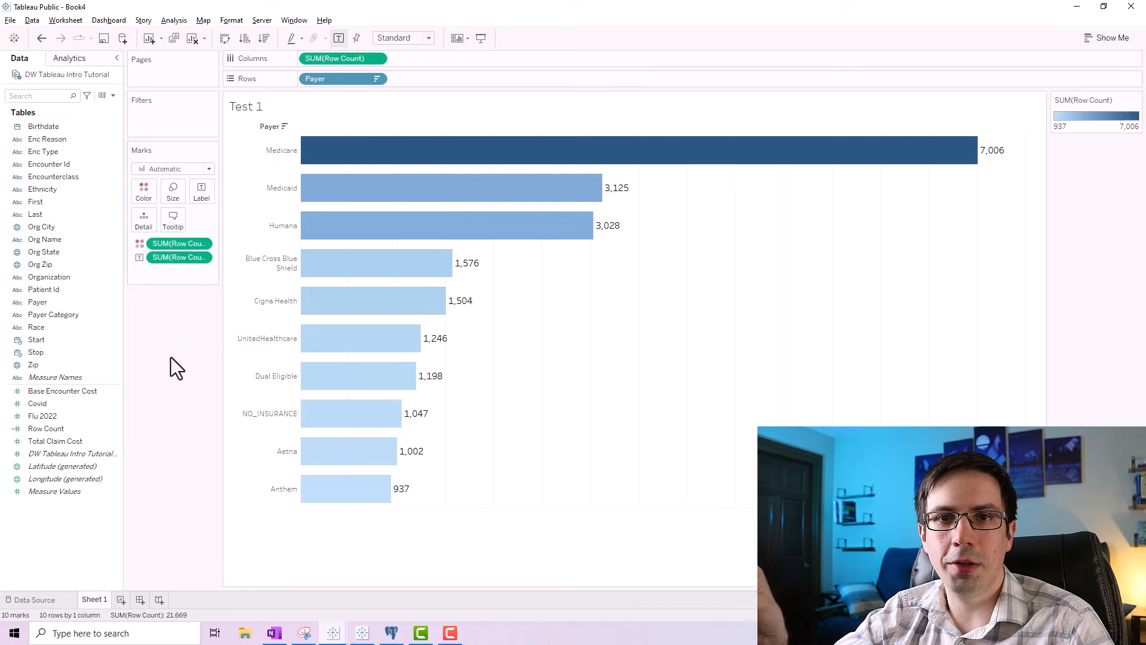
# Reduce the height of the payer rows and set the mark type explicitly to Bar.
pyautogui.moveTo(284, 168); pyautogui.dragTo(283, 159)
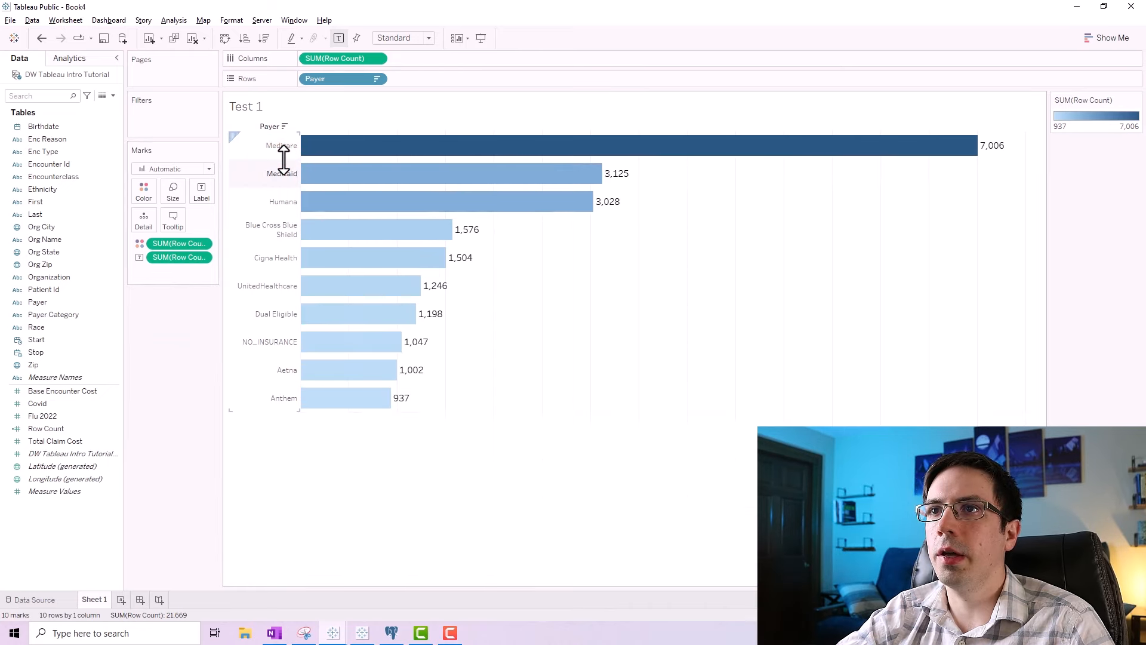
pyautogui.click(206, 167)
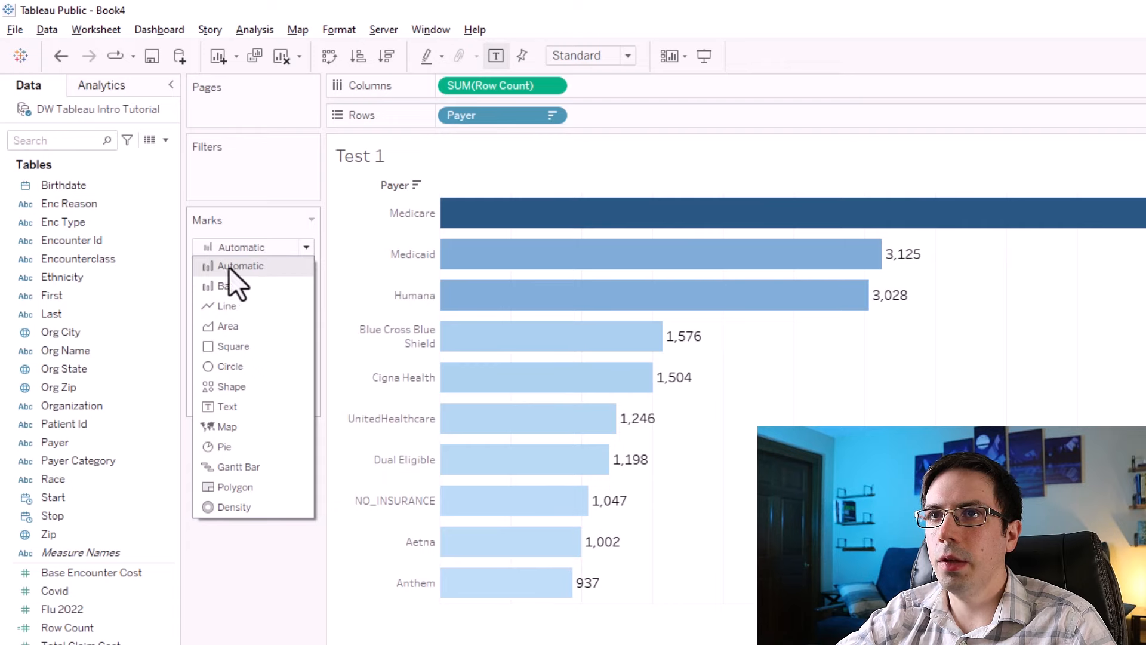
pyautogui.click(242, 287)
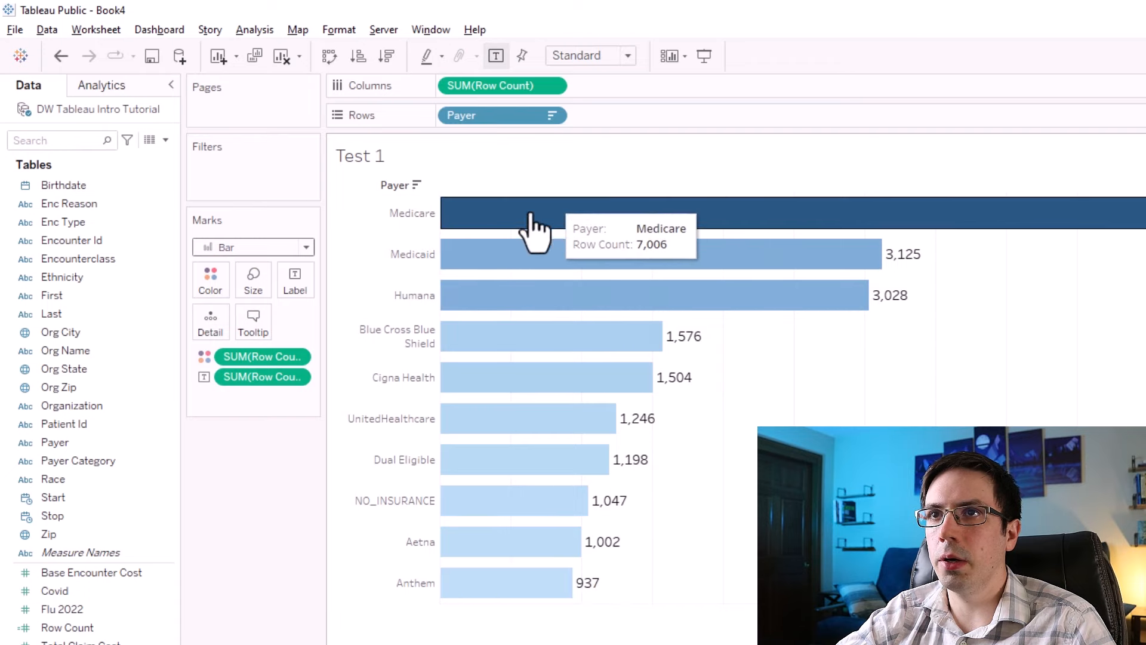
# Try the payer chart with the Line, Area, Square and Circle mark types one after another.
pyautogui.click(286, 249)
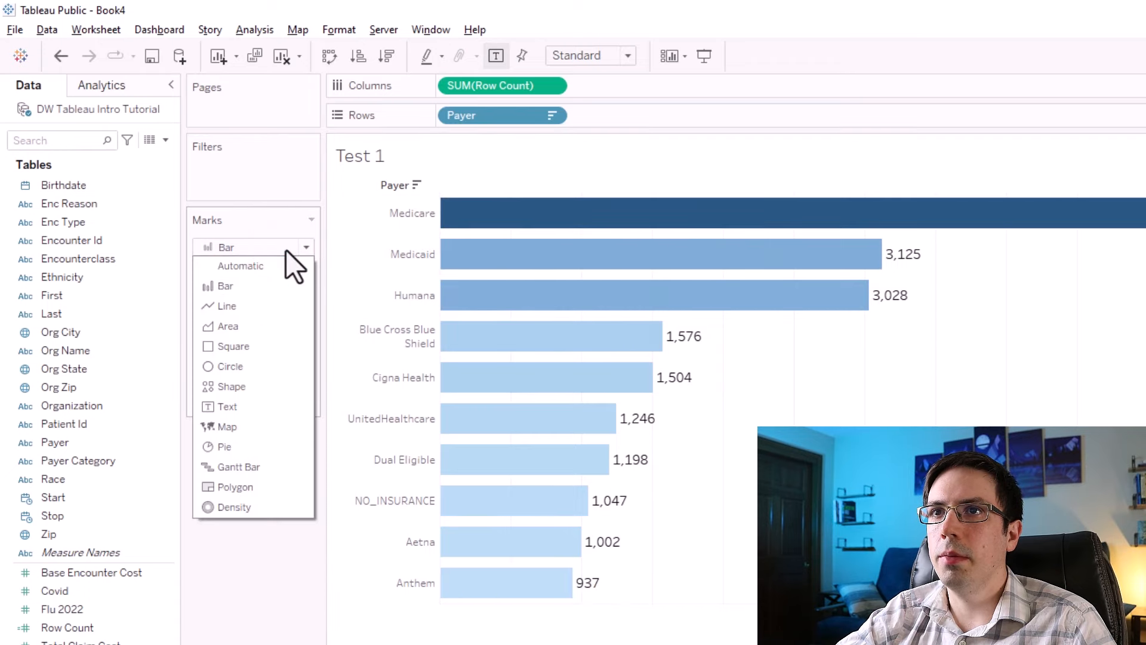
pyautogui.click(246, 307)
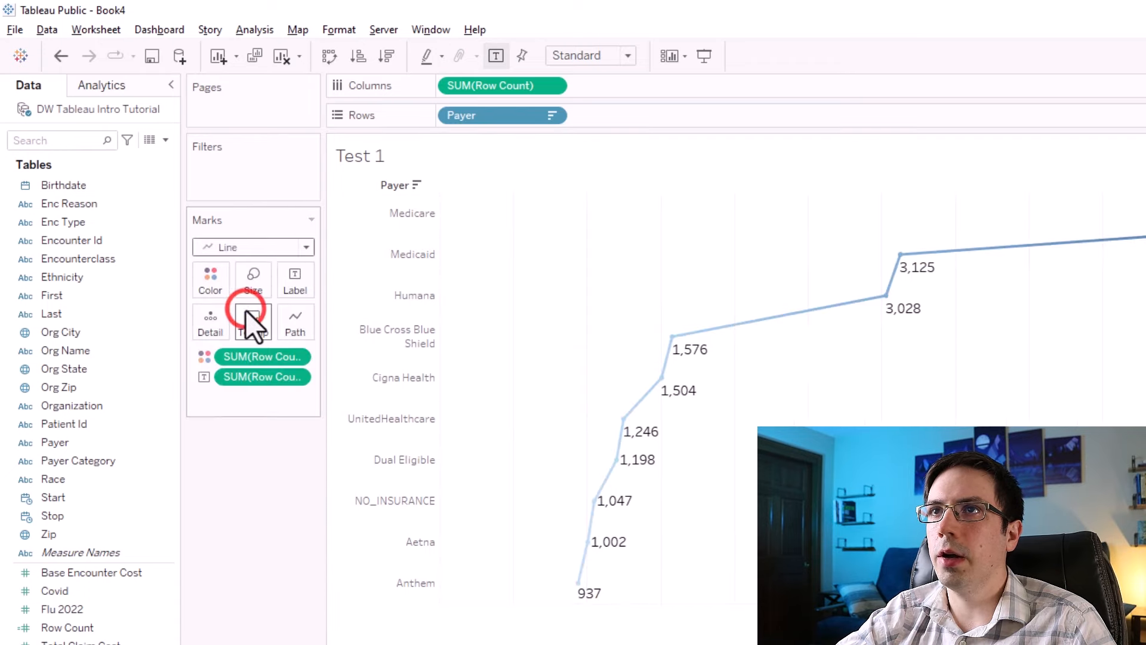
pyautogui.click(332, 59)
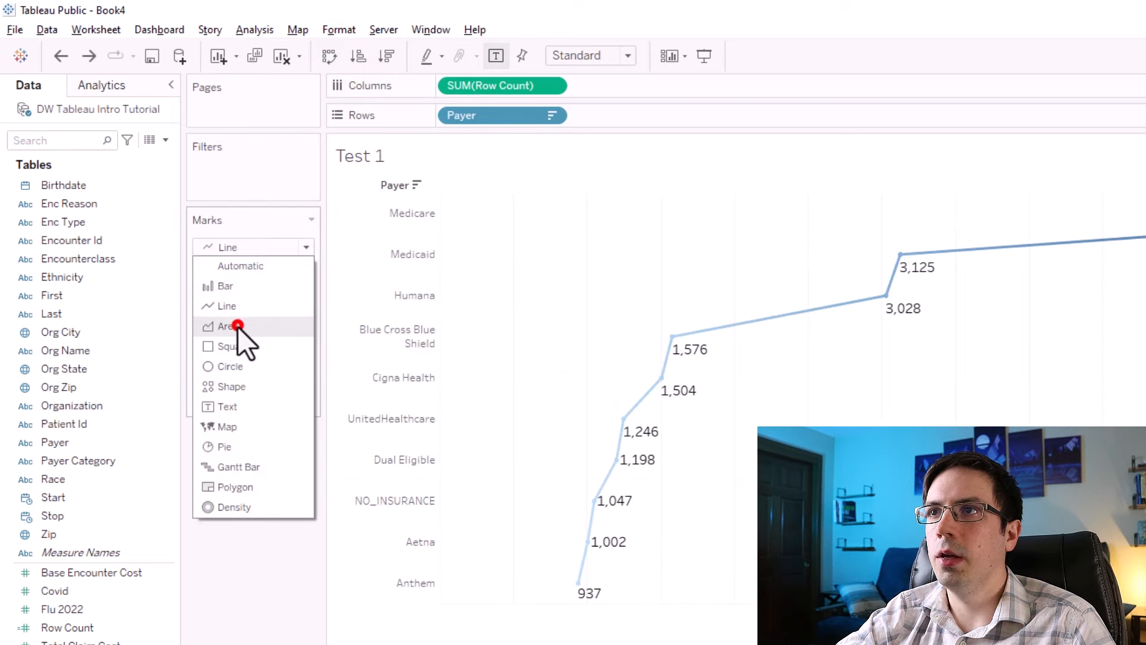
pyautogui.click(237, 327)
pyautogui.click(240, 250)
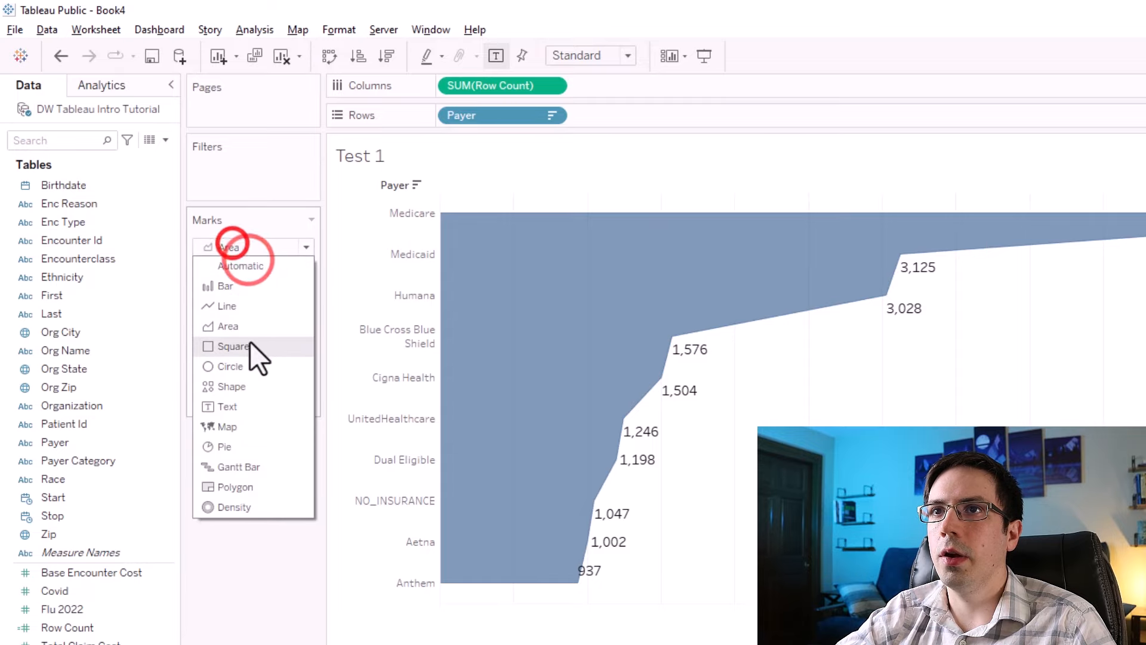
pyautogui.click(250, 341)
pyautogui.click(234, 247)
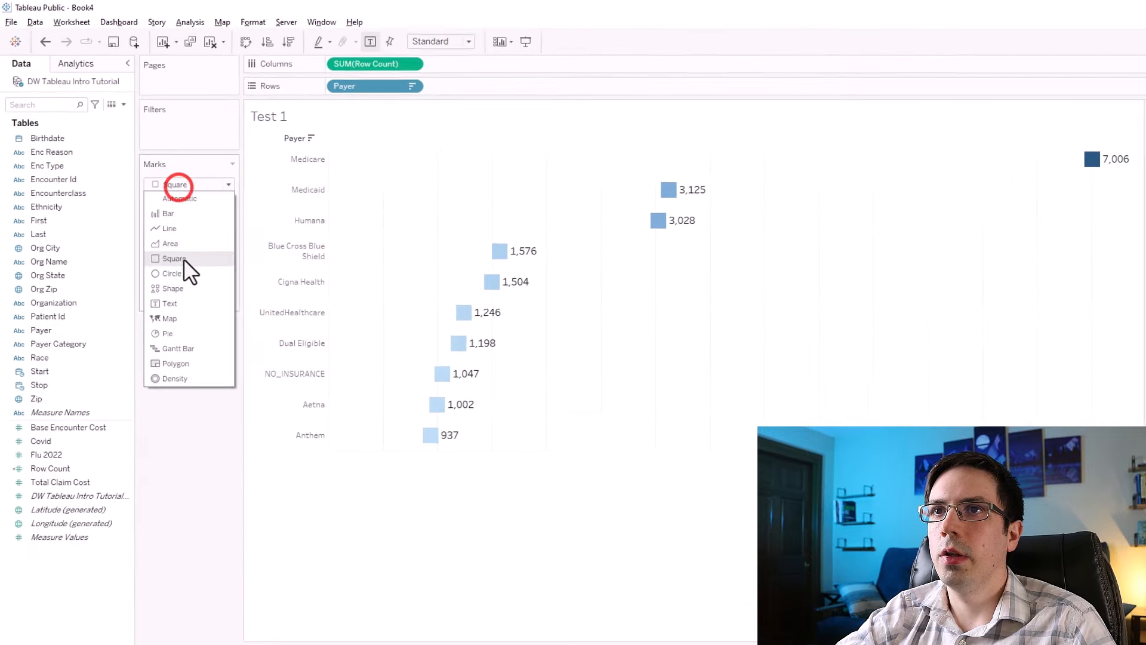
pyautogui.click(242, 356)
# Try the Shape mark type and view its shape choices, and switch the marks through Text, Map and Pie.
pyautogui.click(155, 167)
pyautogui.click(170, 263)
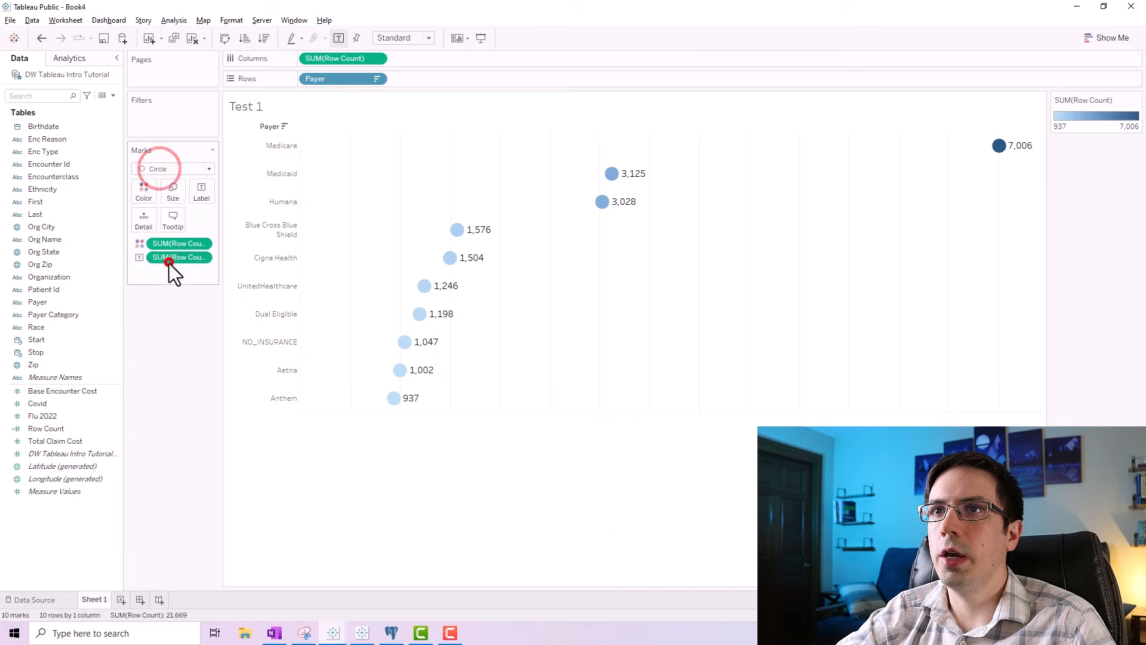
pyautogui.click(199, 221)
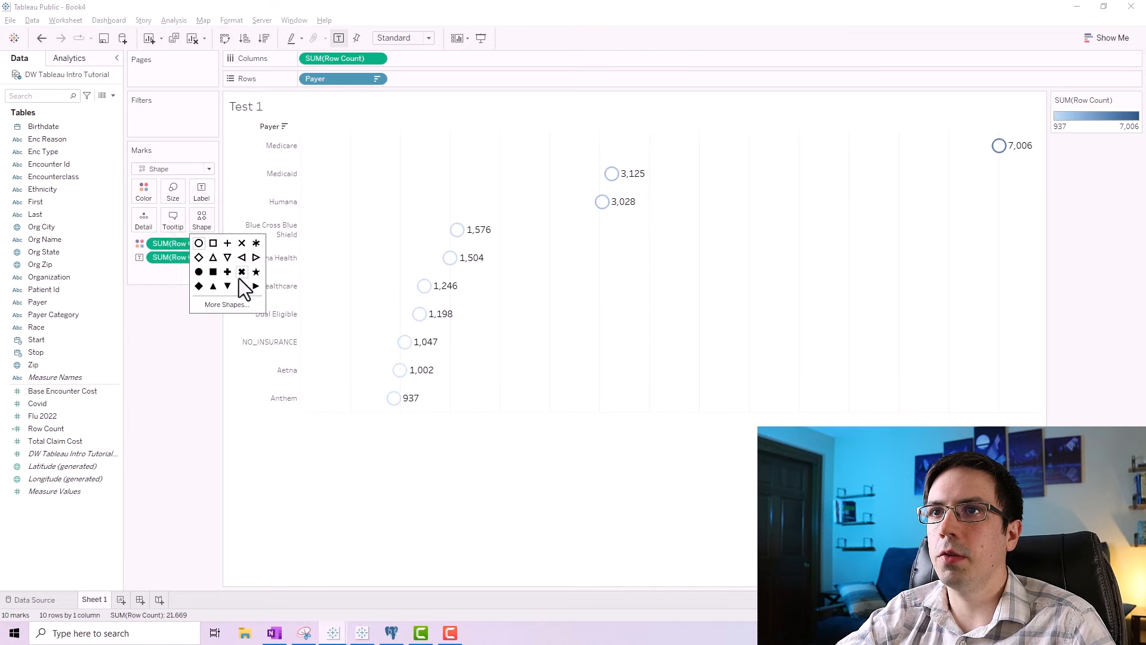
pyautogui.click(169, 174)
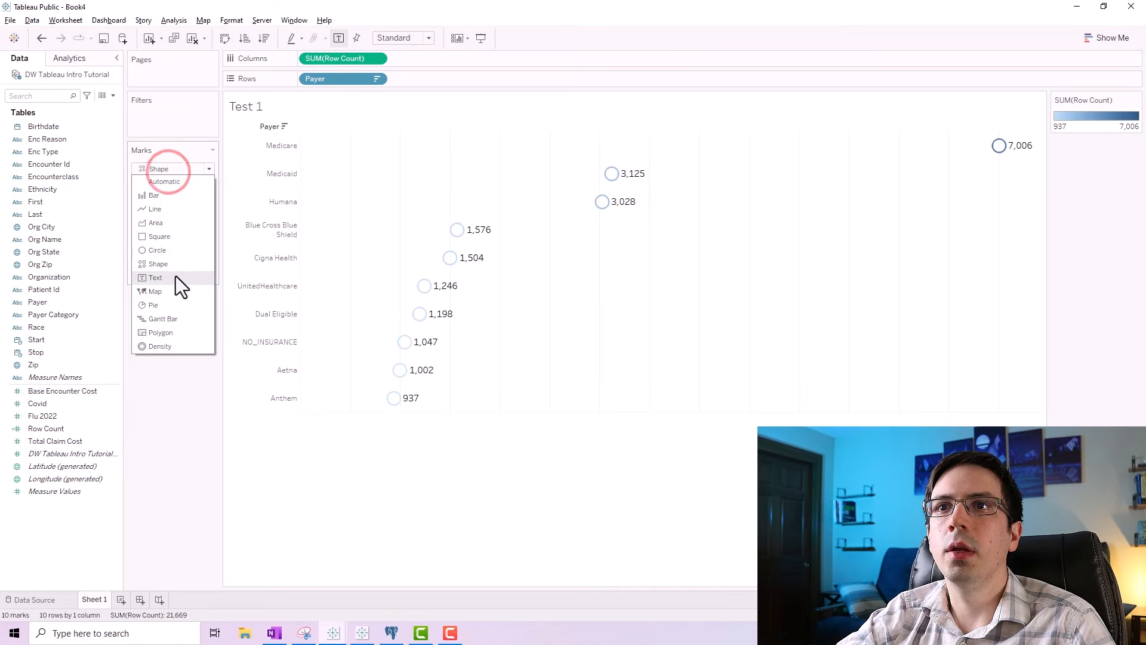
pyautogui.click(176, 276)
pyautogui.click(168, 168)
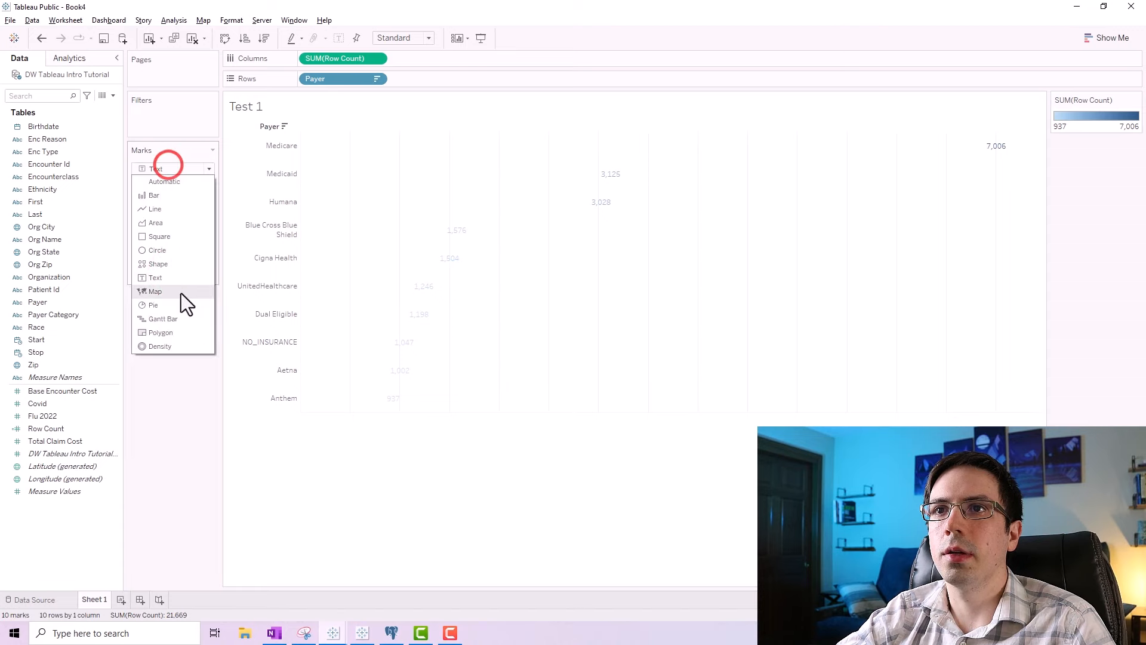
pyautogui.click(181, 293)
pyautogui.click(158, 169)
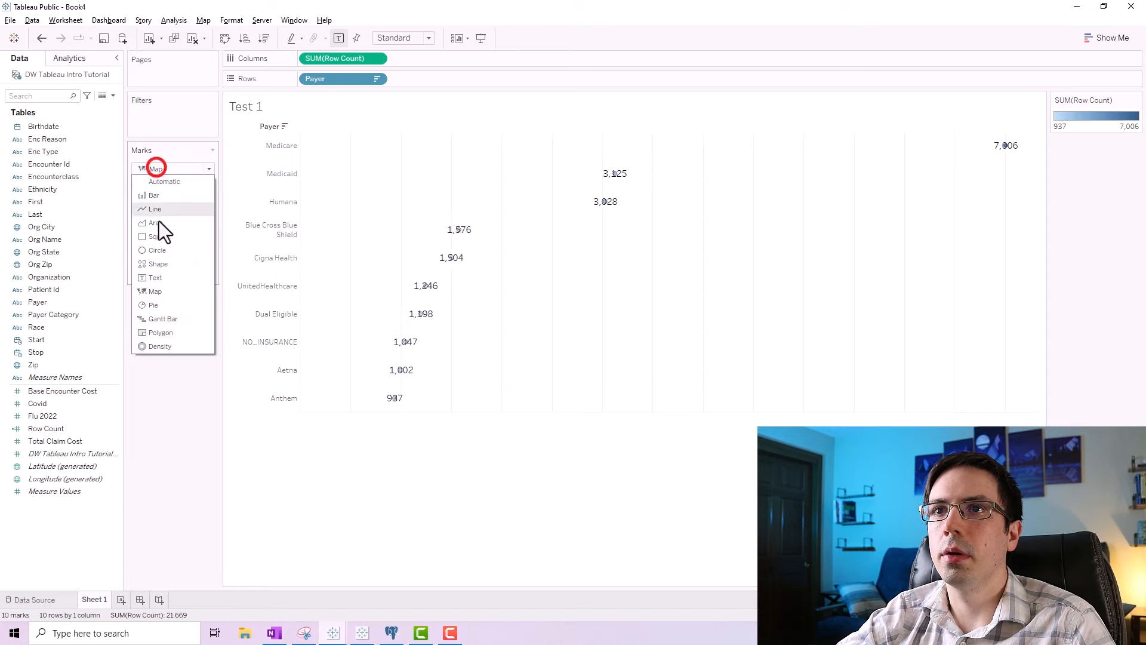
pyautogui.click(174, 302)
# Switch the payer chart's mark type to Gantt Bar, Polygon and Density in turn.
pyautogui.click(160, 168)
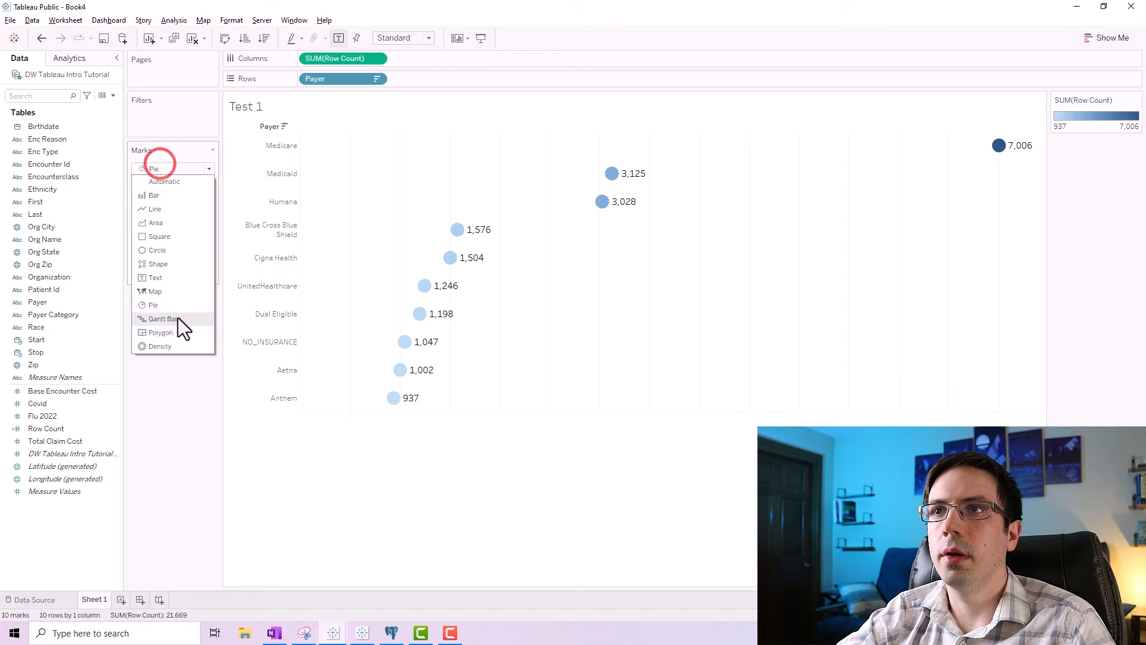
pyautogui.click(178, 317)
pyautogui.click(155, 169)
pyautogui.click(171, 330)
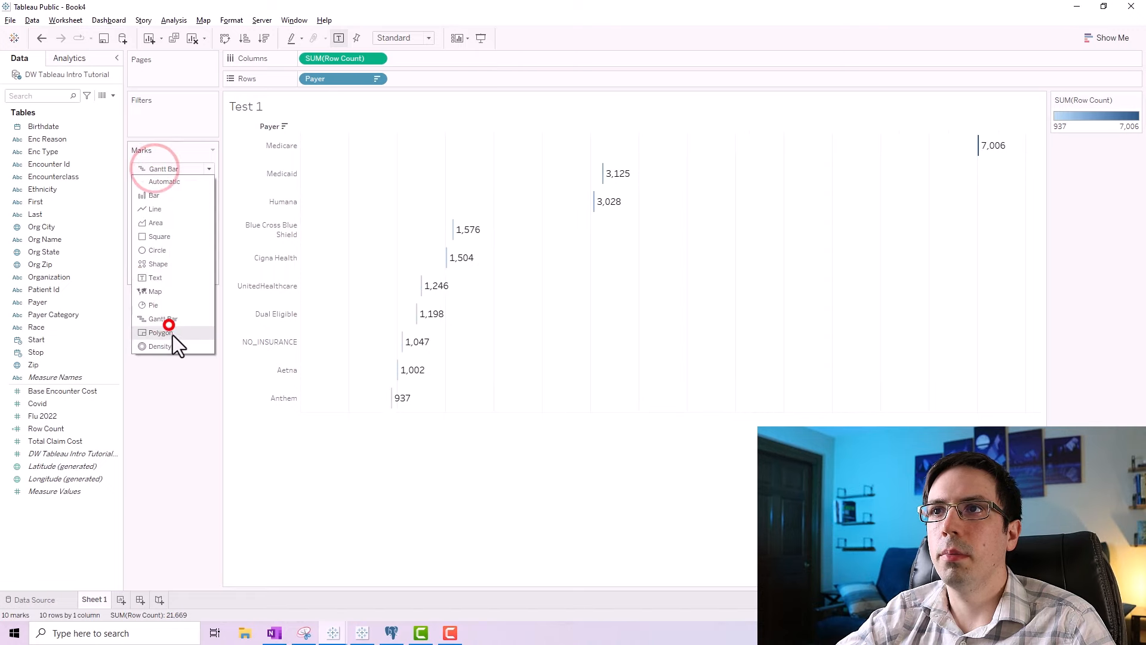
pyautogui.click(154, 170)
pyautogui.click(157, 346)
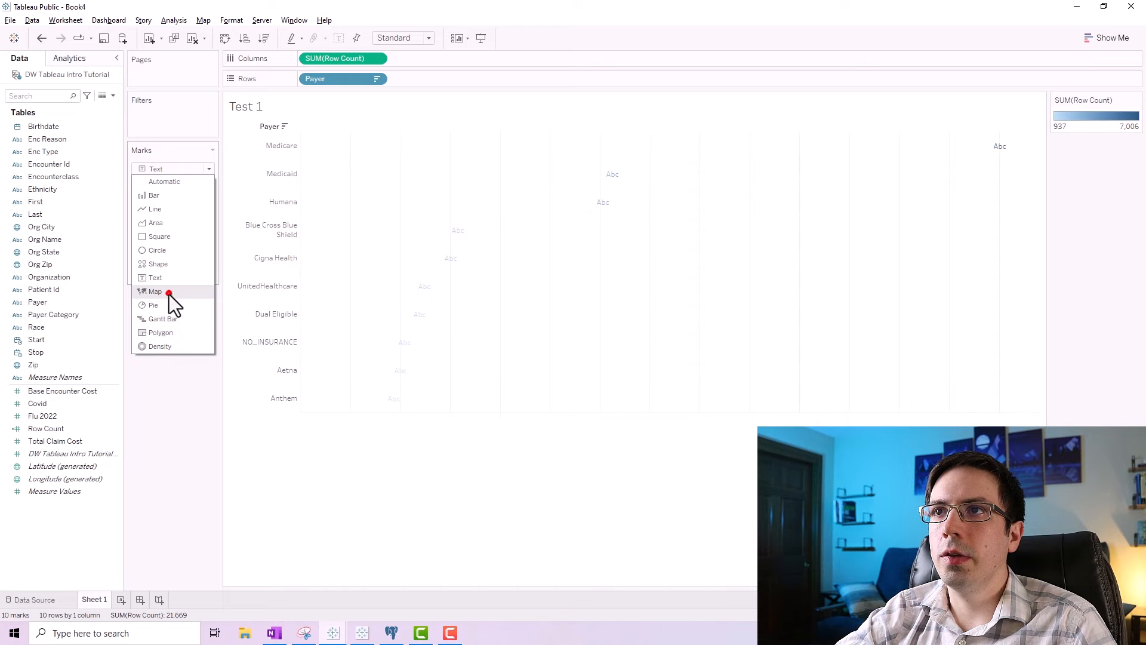
# Show the payer marks as Map, Pie and Gantt Bar once more, and return the mark type to Bar.
pyautogui.click(169, 293)
pyautogui.click(169, 170)
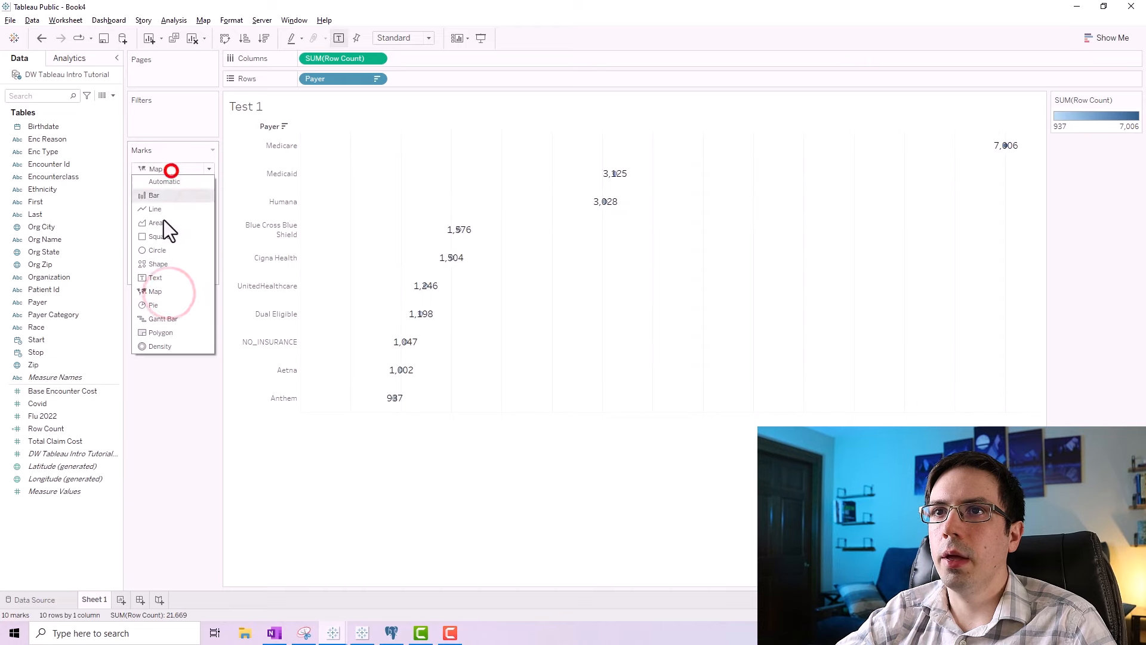
pyautogui.click(167, 306)
pyautogui.click(173, 169)
pyautogui.click(182, 318)
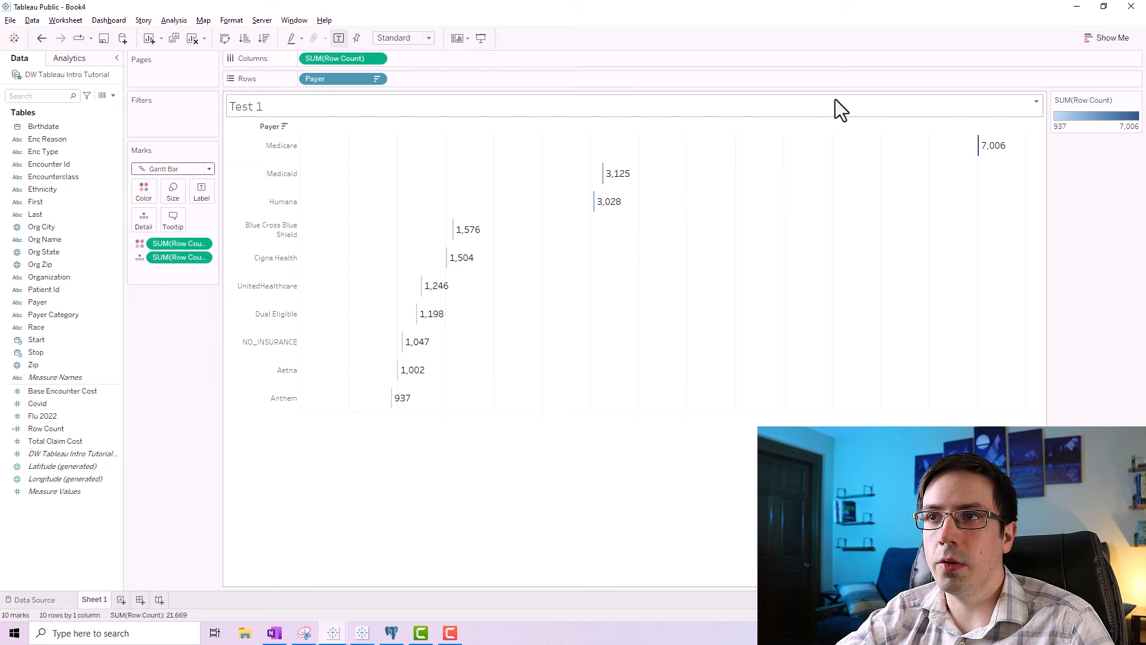
pyautogui.click(153, 169)
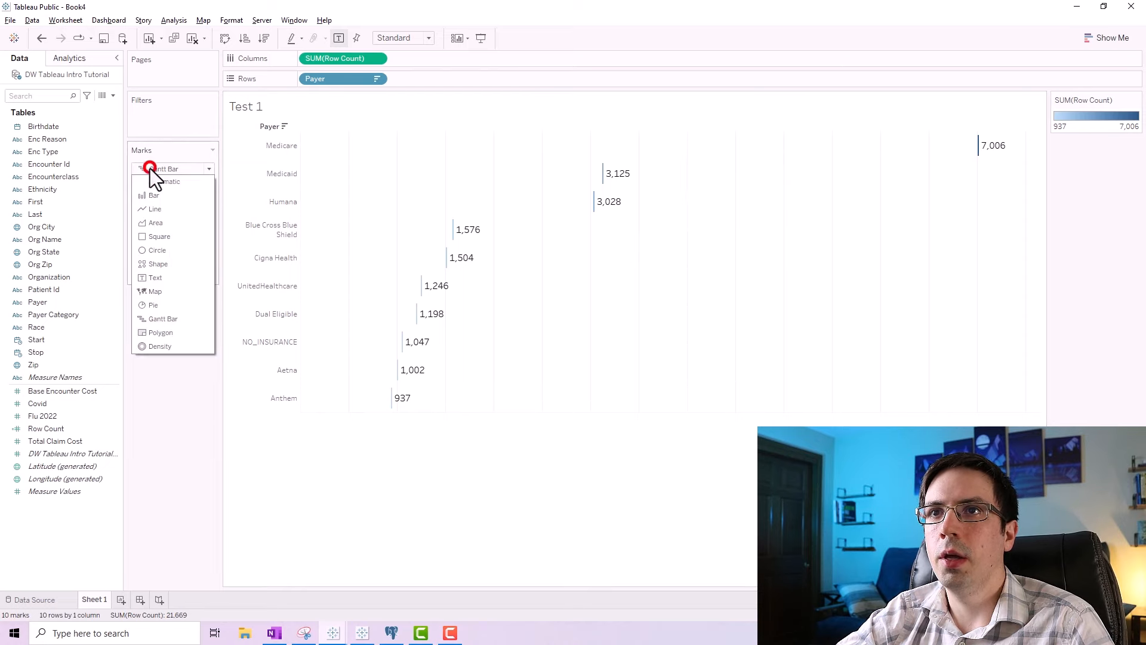
pyautogui.click(159, 197)
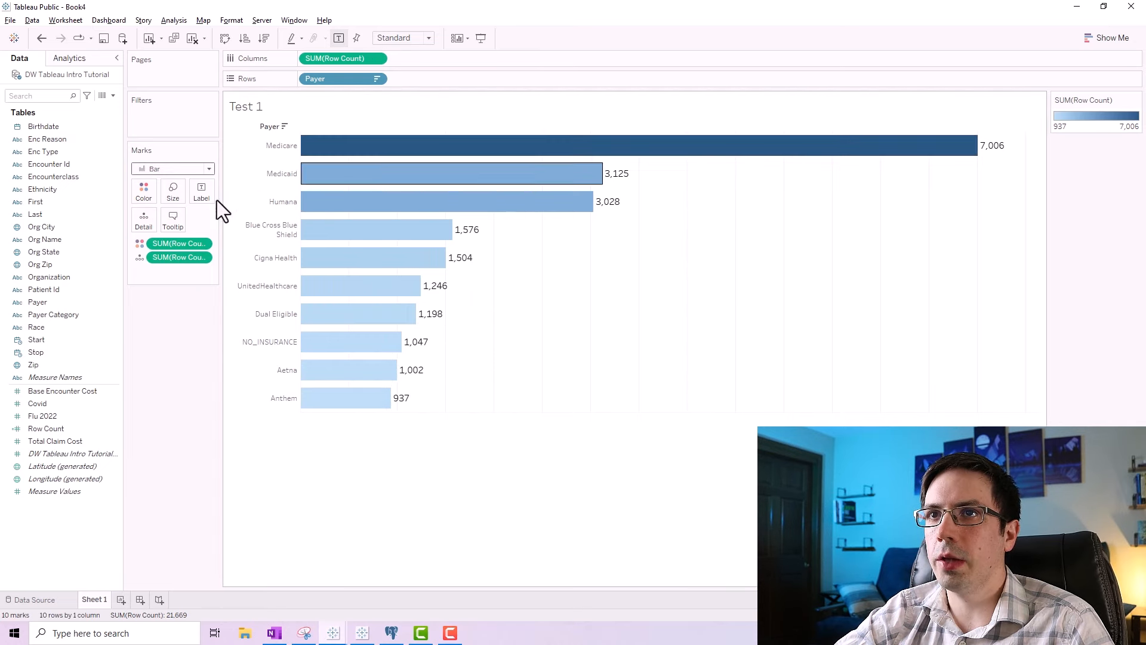
# Convert the payer bar chart to a highlight table with Show Me and check the mark type choices.
pyautogui.click(1088, 35)
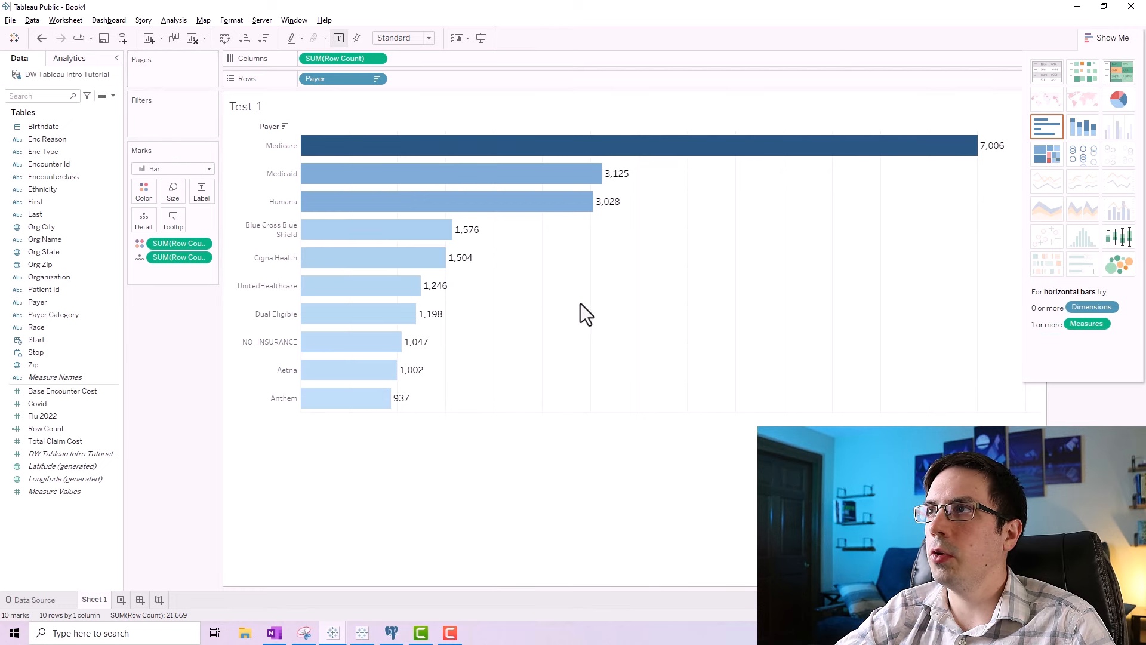
pyautogui.click(1120, 64)
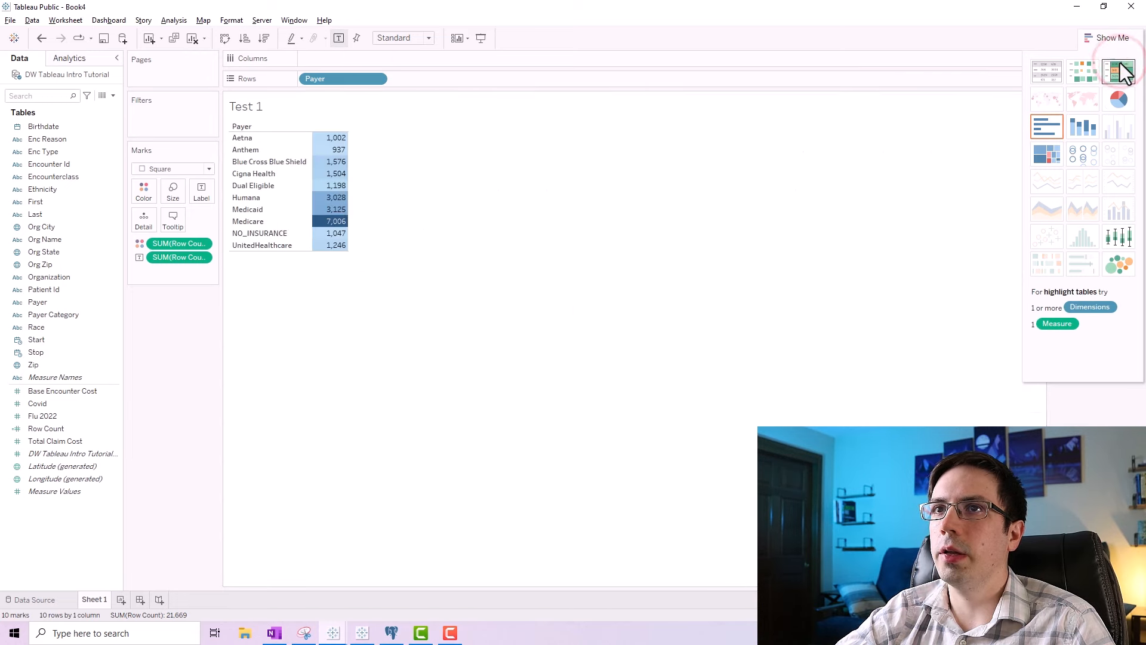
pyautogui.click(154, 168)
pyautogui.click(237, 157)
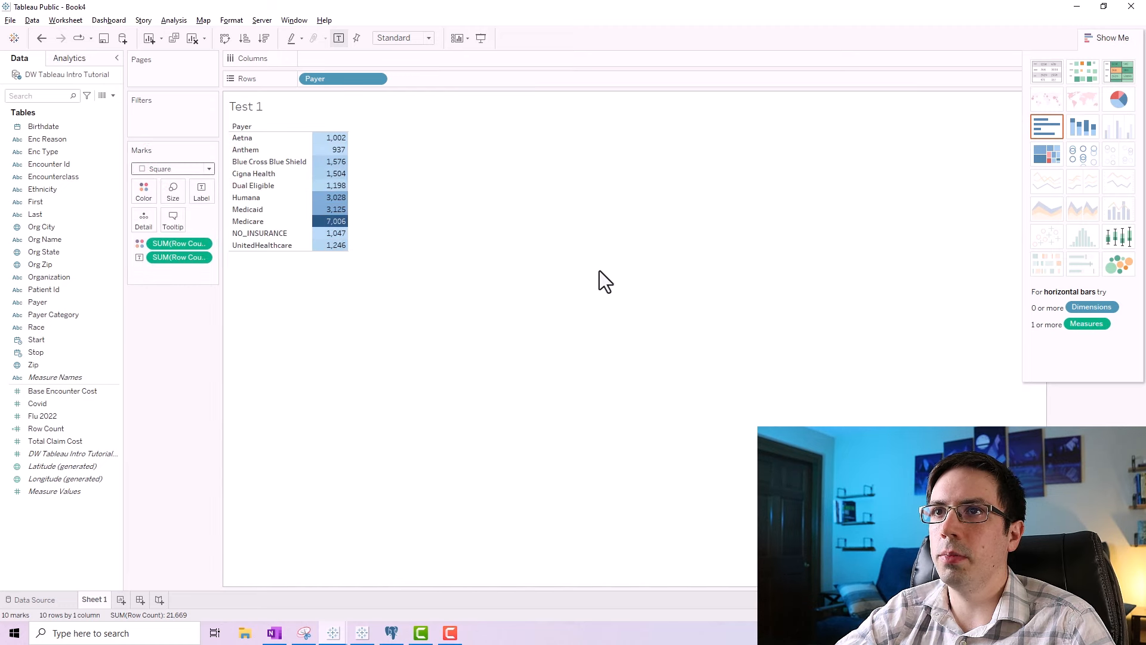
# Switch the payer chart through horizontal bars, text table, heat map, stacked bars and treemap in turn.
pyautogui.click(1047, 126)
pyautogui.click(1048, 77)
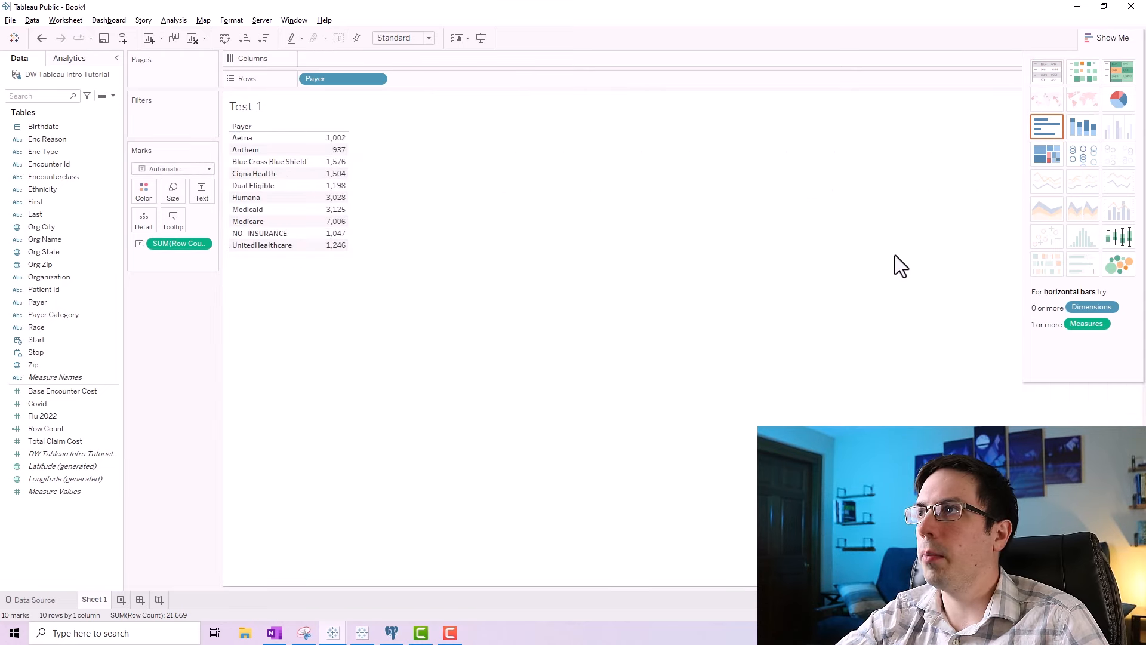
pyautogui.click(1075, 66)
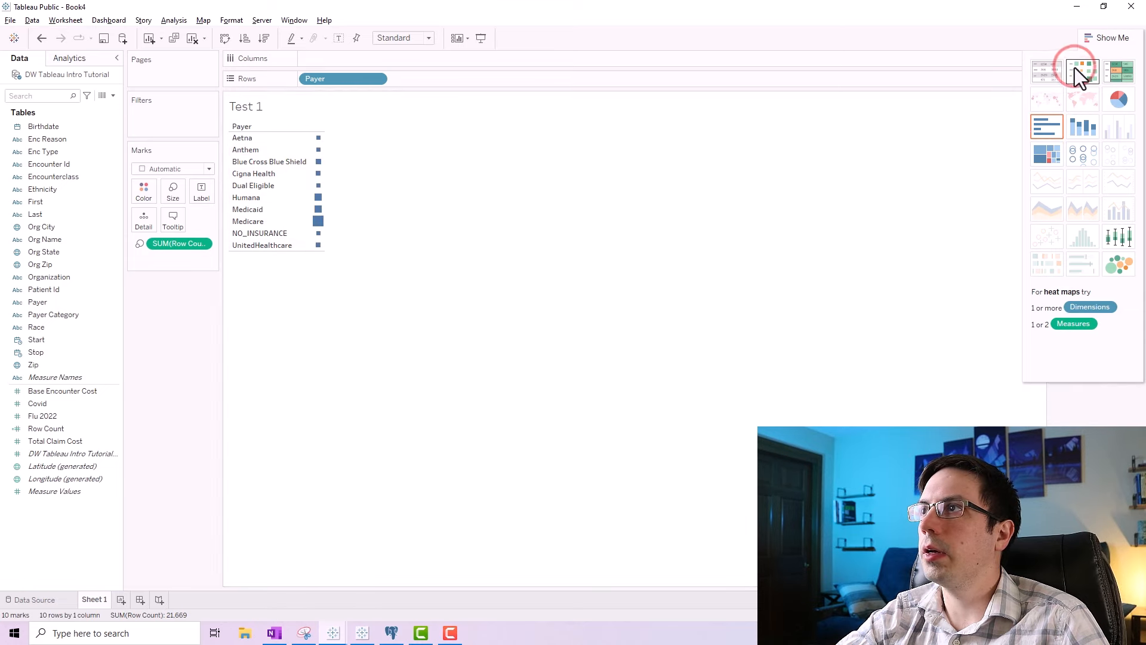
pyautogui.click(1077, 127)
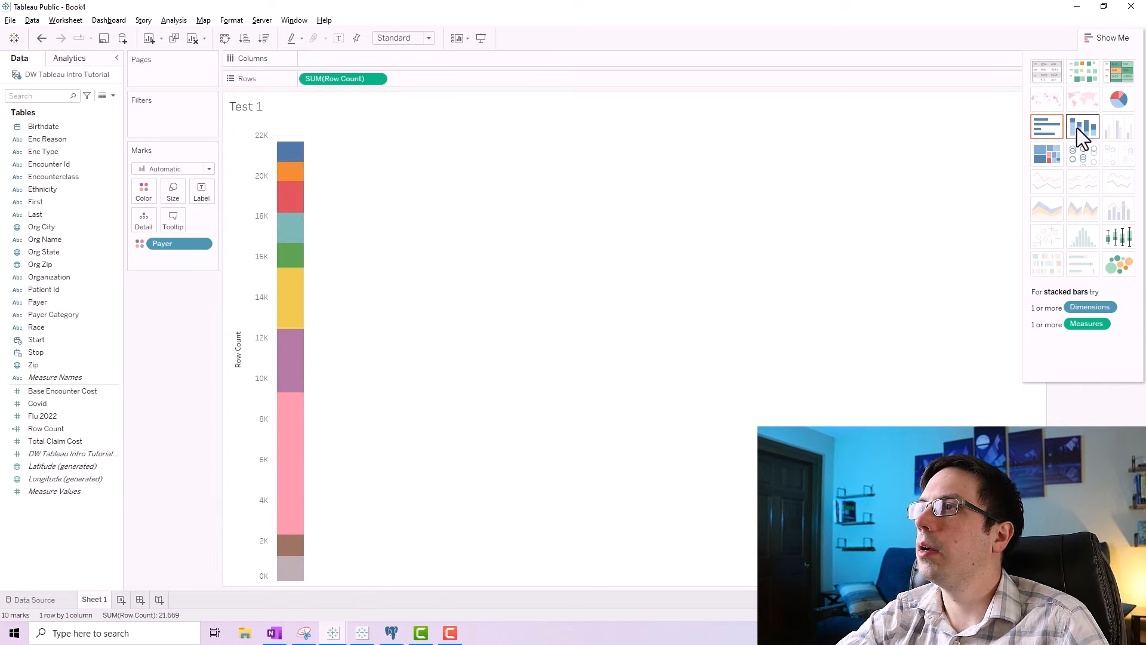
pyautogui.click(1046, 165)
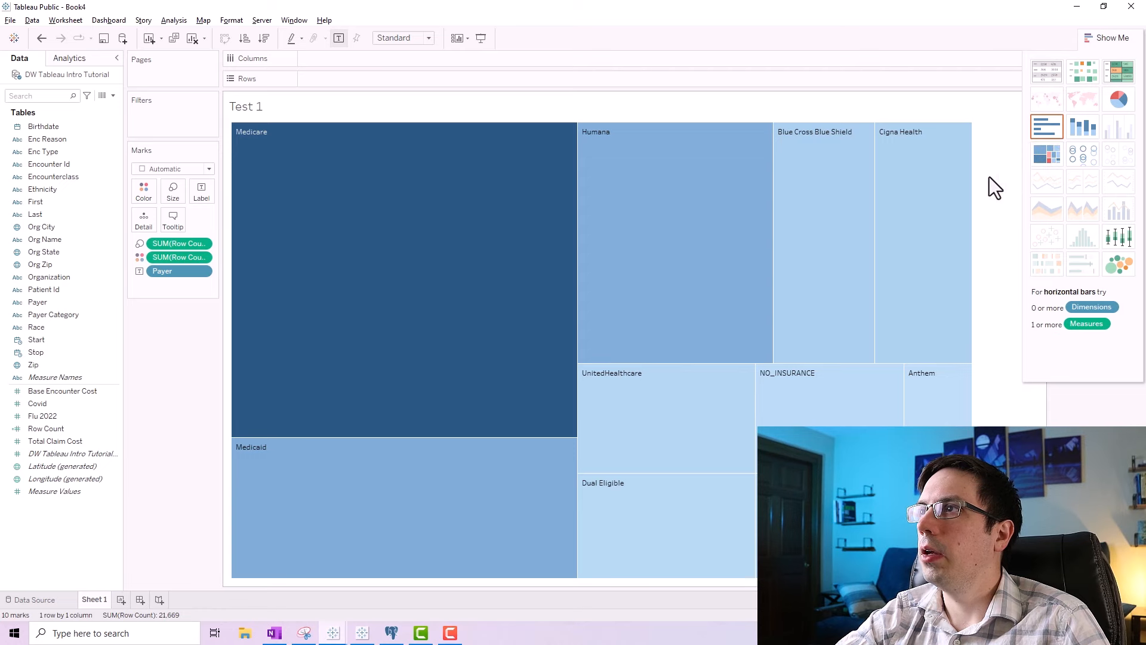
pyautogui.moveTo(399, 258)
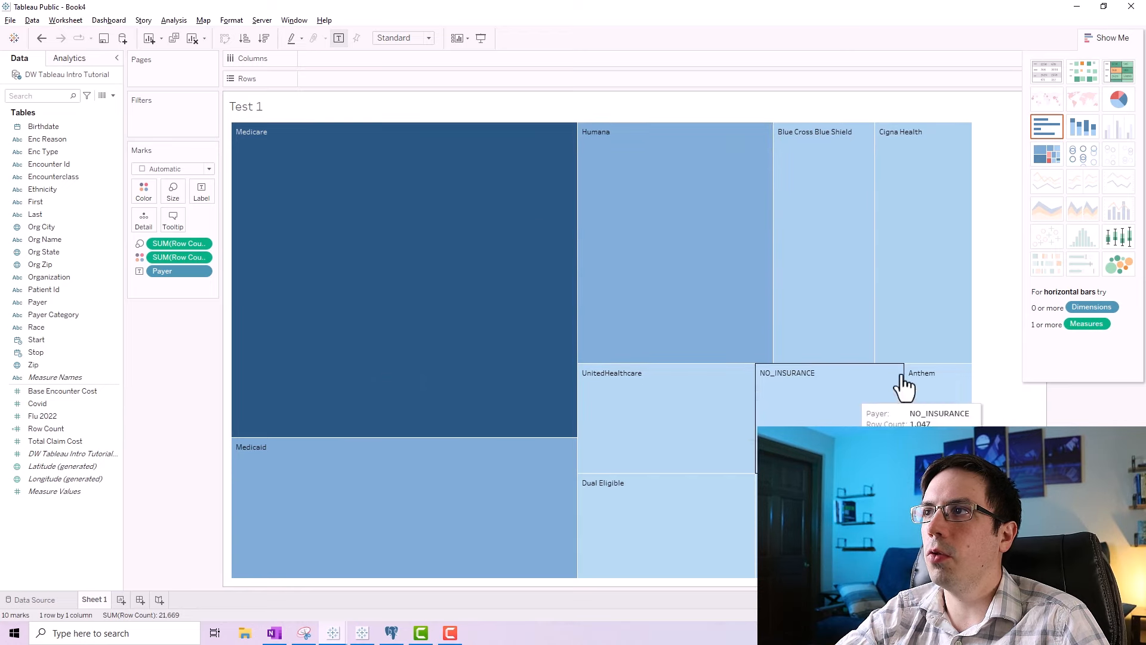
# Show the payers as packed bubbles sorted descending by row count, and switch to a highlight table and a box-and-whisker plot.
pyautogui.click(1119, 265)
pyautogui.click(263, 37)
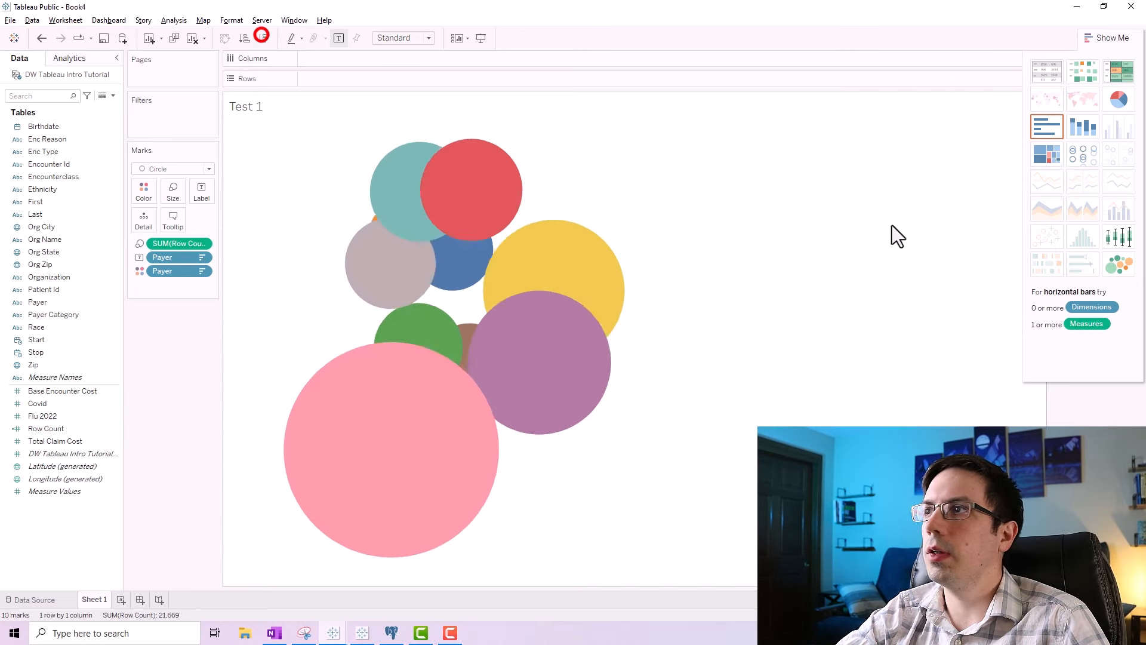
pyautogui.click(1119, 264)
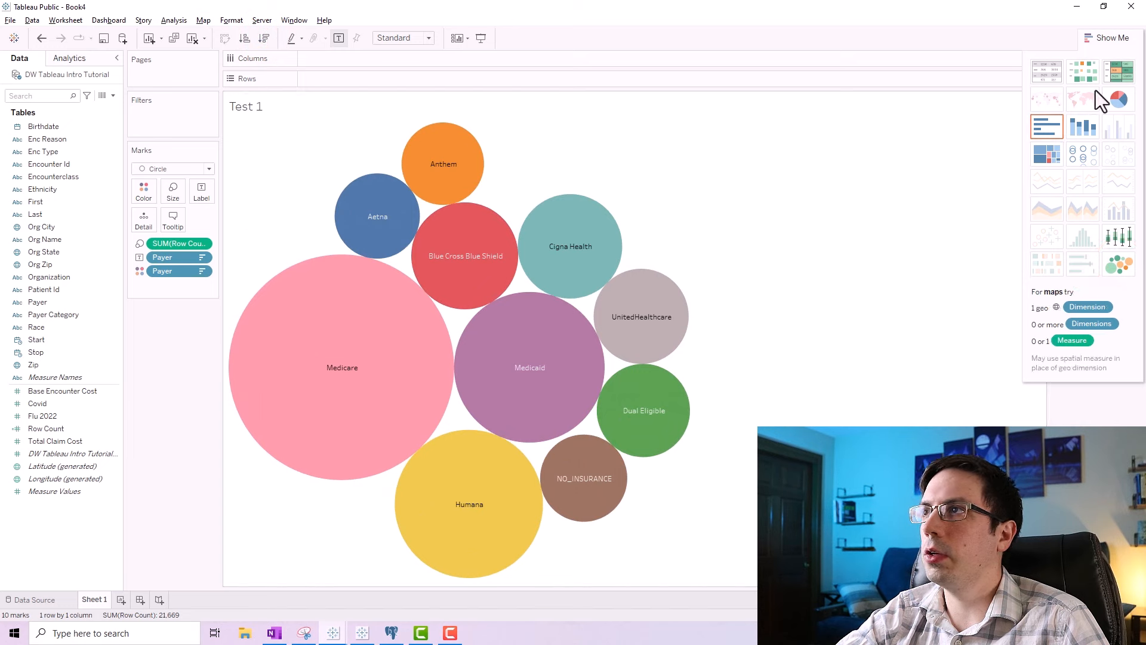
pyautogui.click(1118, 71)
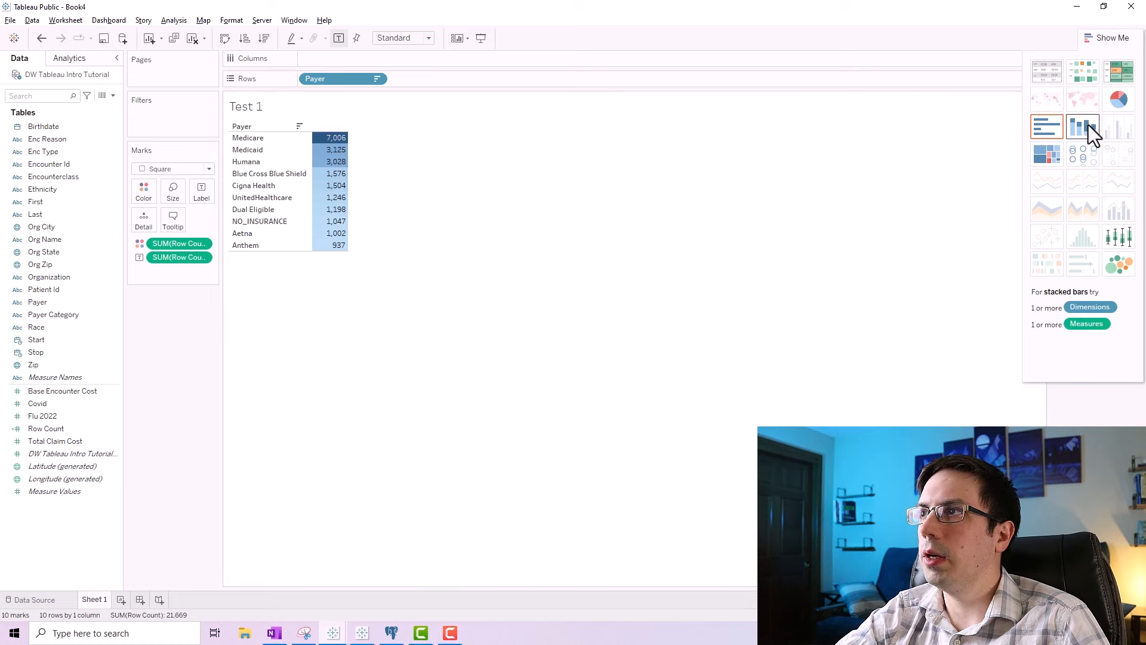
pyautogui.click(1118, 238)
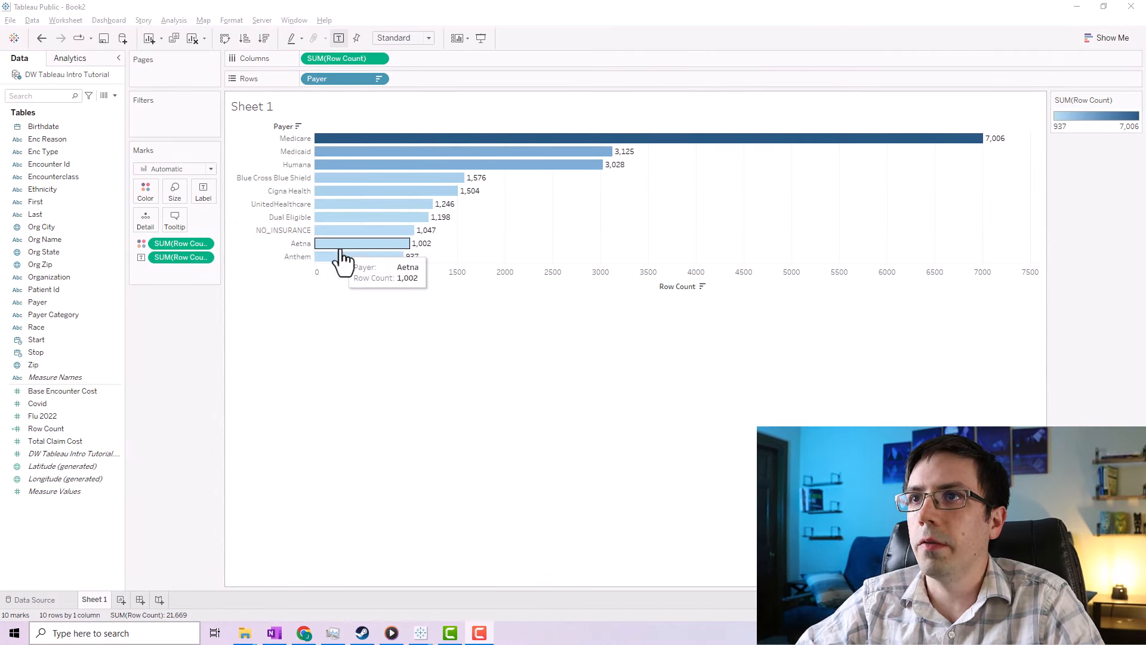
pyautogui.moveTo(371, 261)
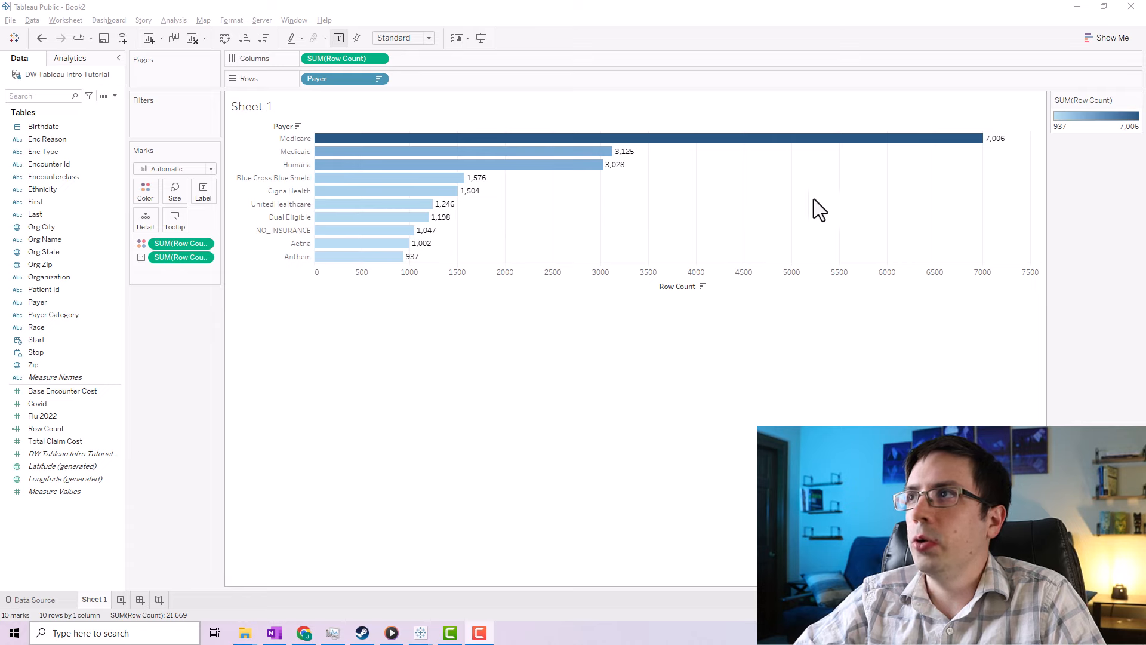
pyautogui.click(1099, 40)
pyautogui.click(1099, 40)
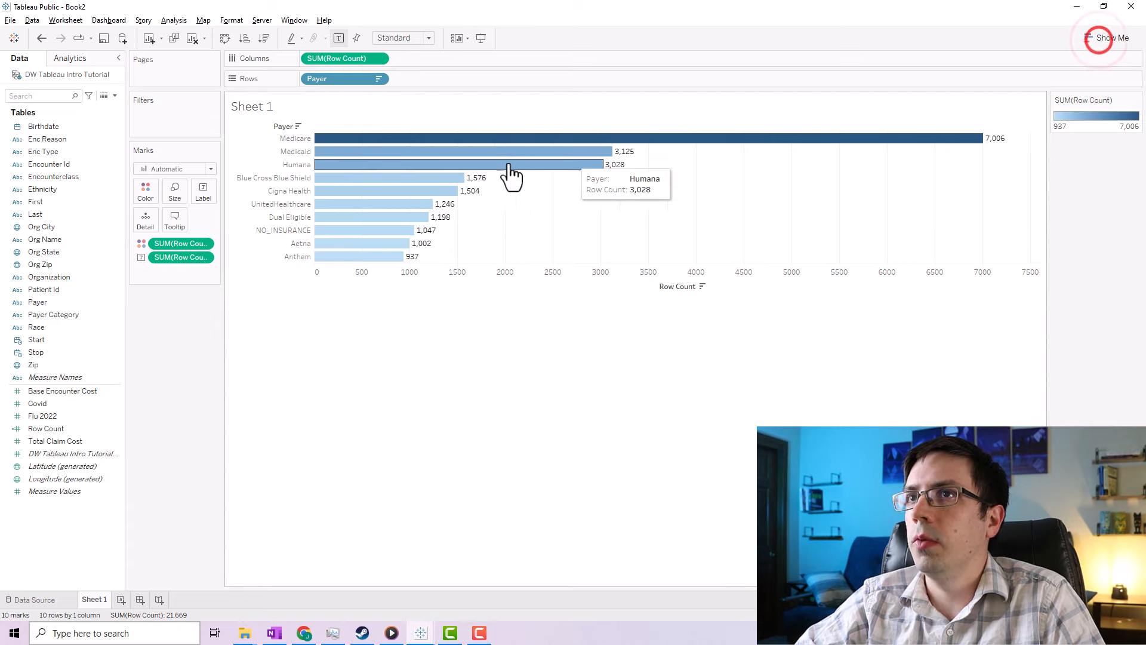
pyautogui.click(200, 168)
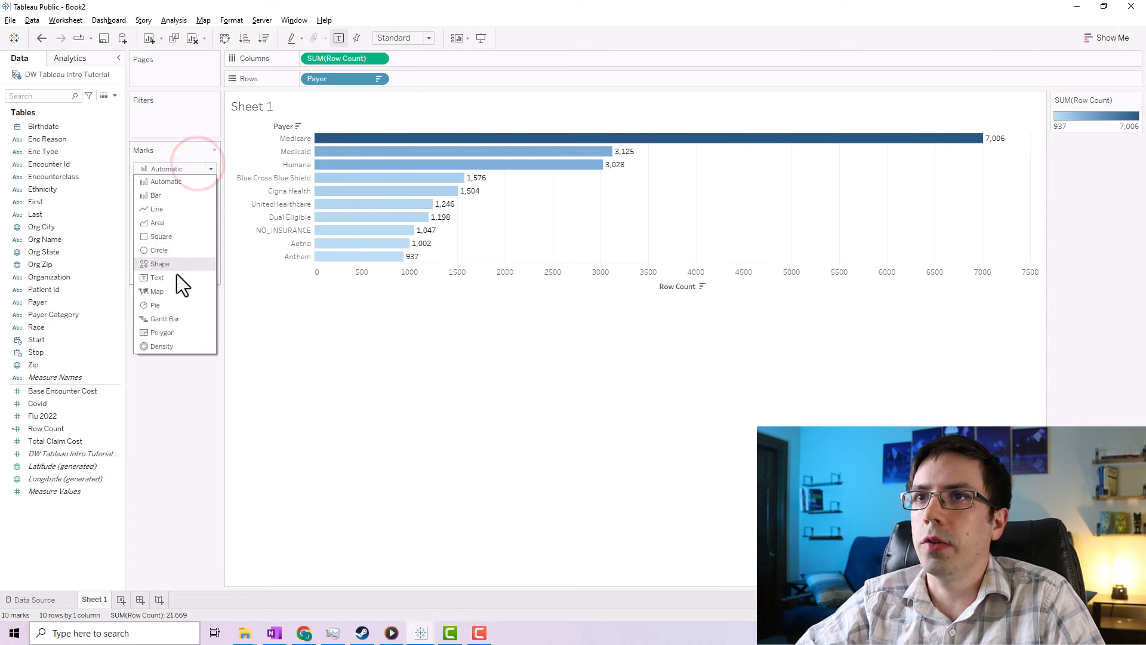
pyautogui.click(182, 170)
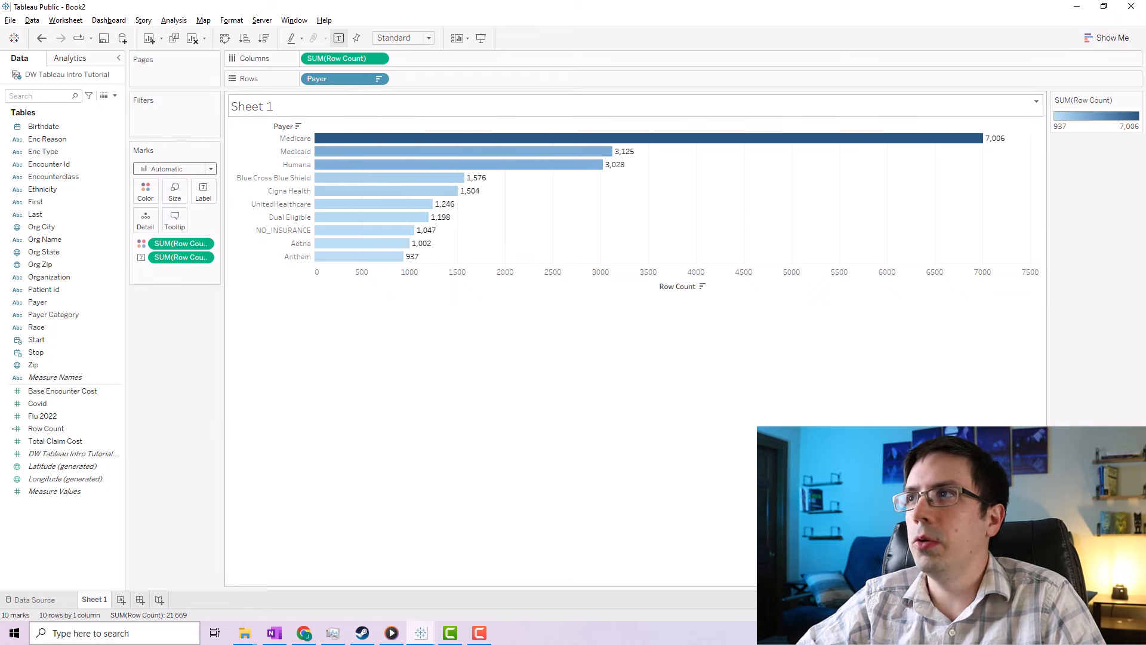
# Review the available mark types and the suggested chart types for the payer bar chart.
pyautogui.moveTo(322, 246)
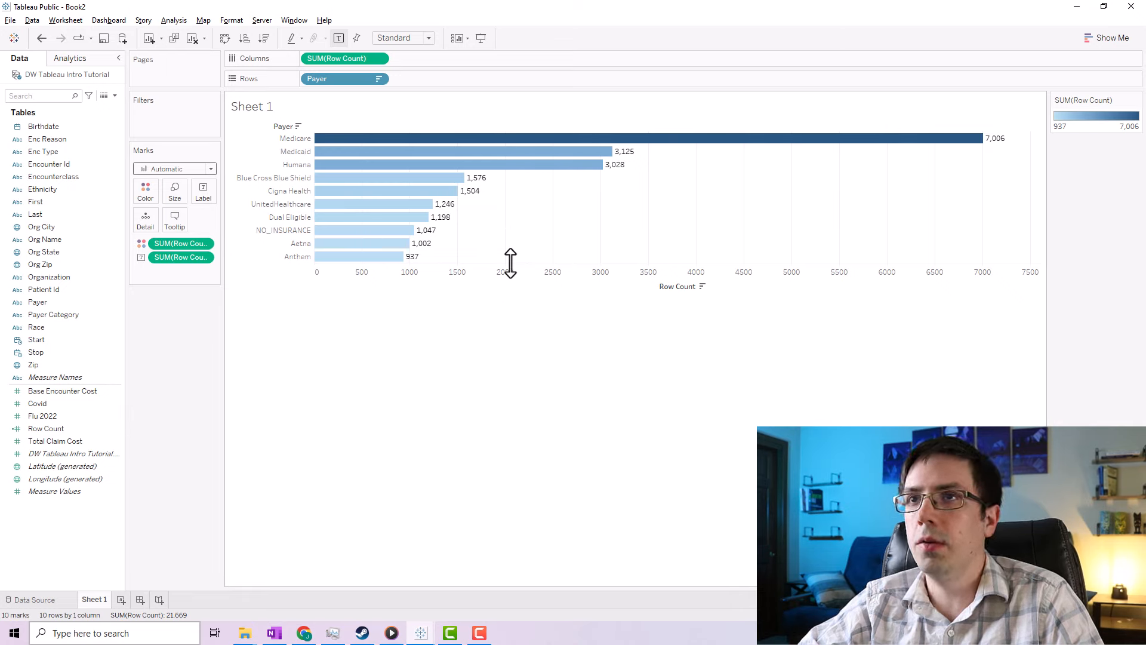
pyautogui.click(158, 170)
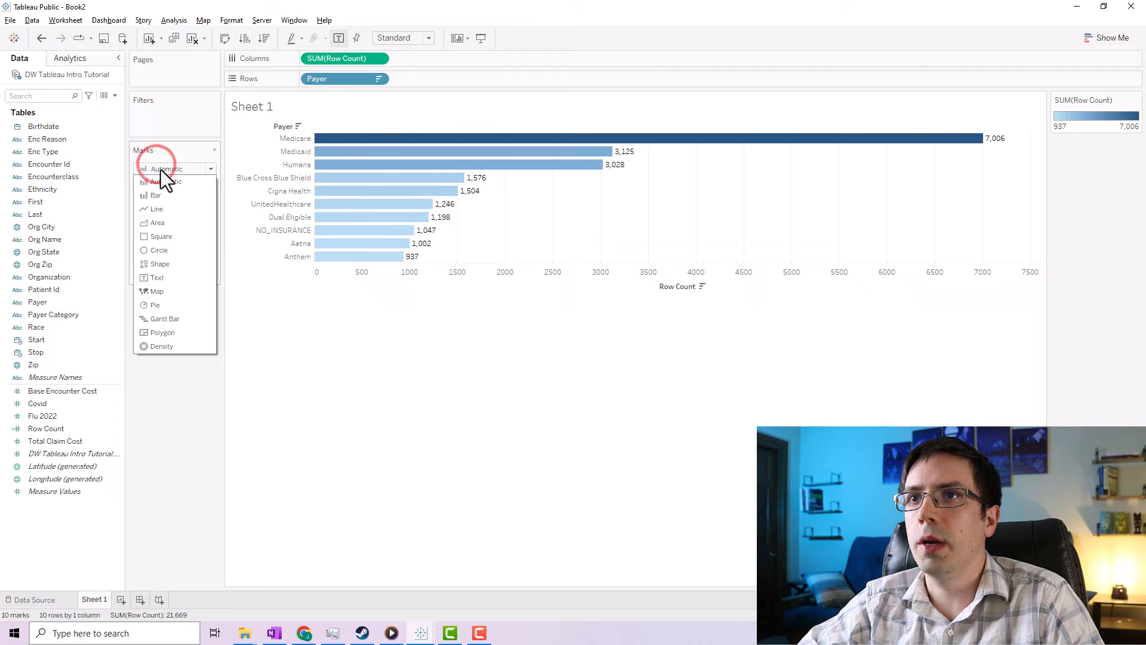
pyautogui.click(178, 180)
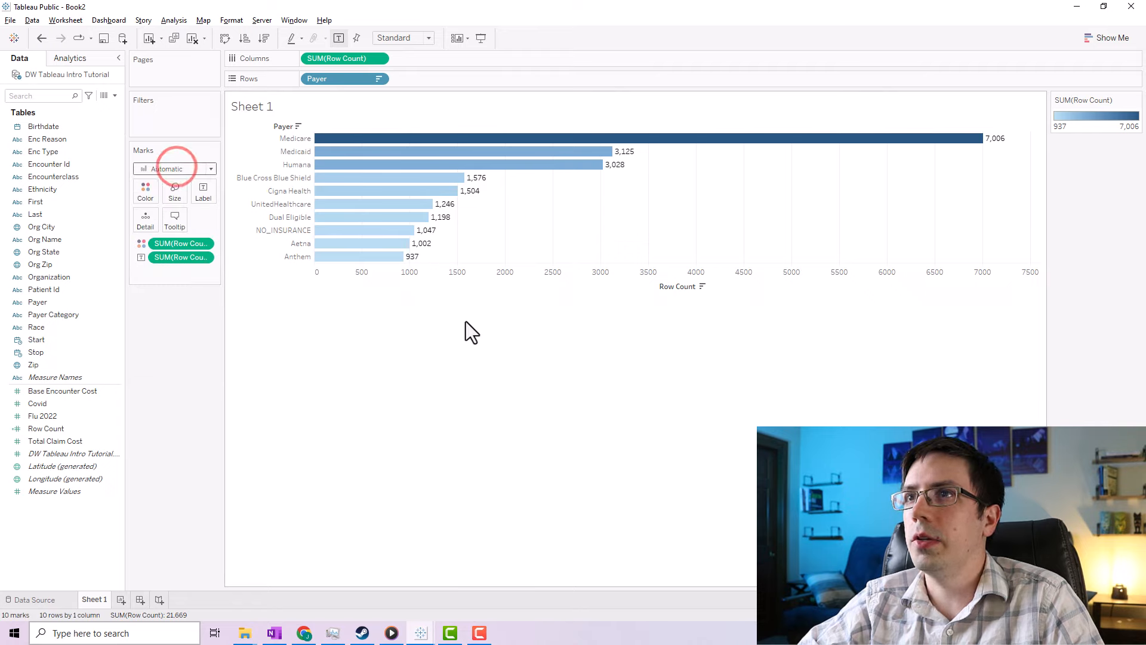
pyautogui.click(174, 166)
pyautogui.click(173, 166)
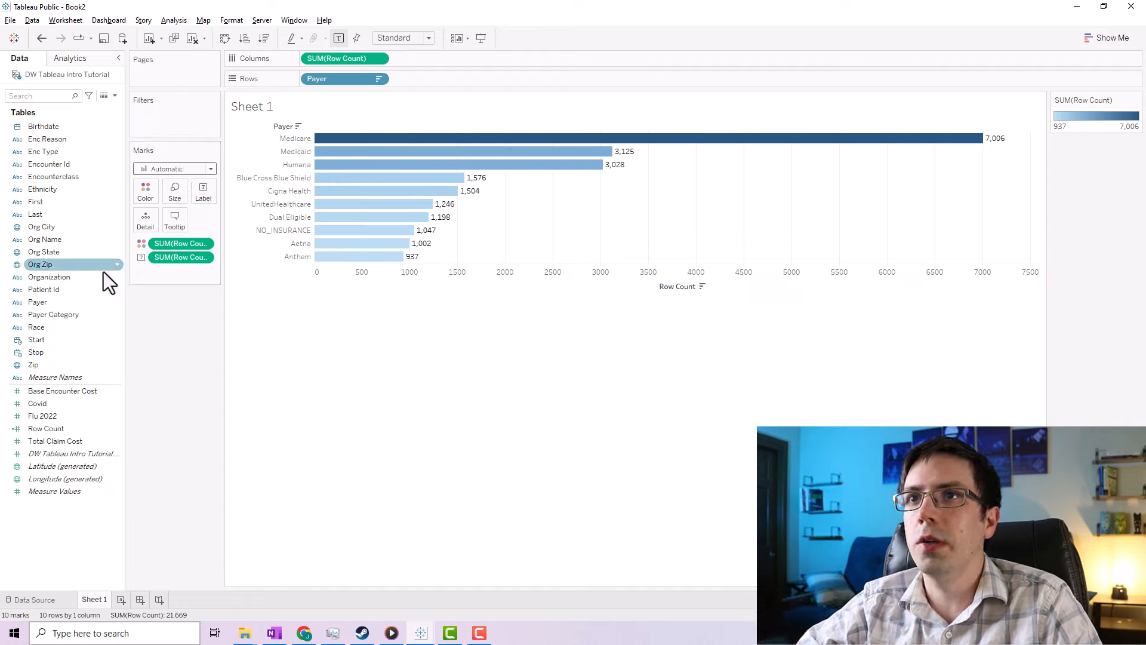
pyautogui.moveTo(452, 159)
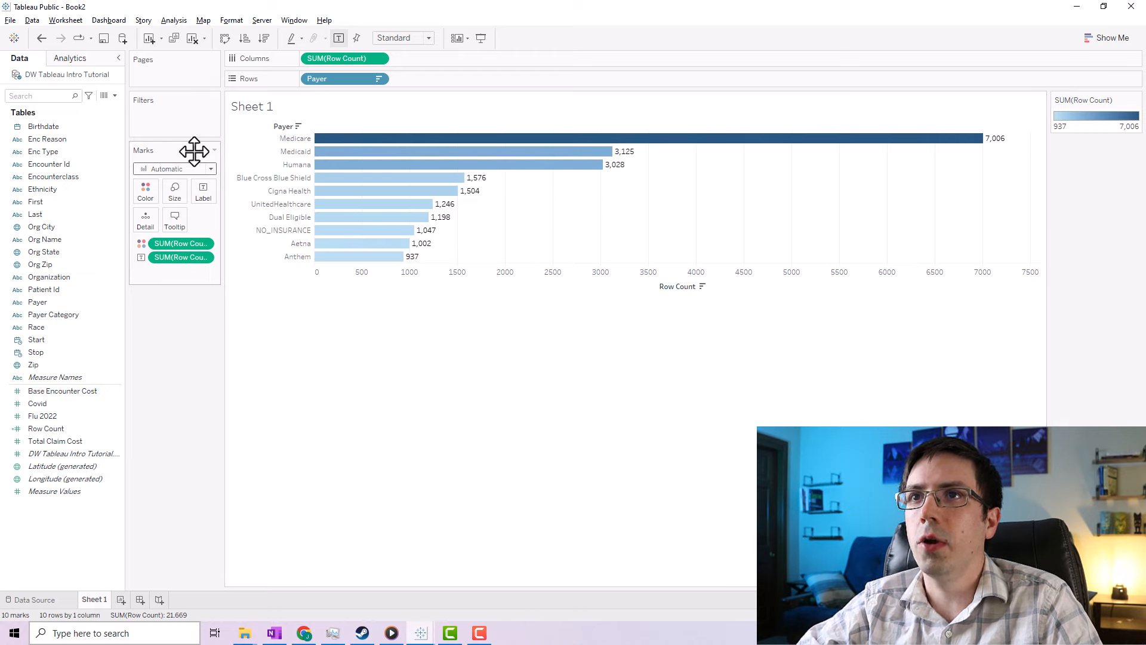
pyautogui.click(175, 168)
pyautogui.click(172, 169)
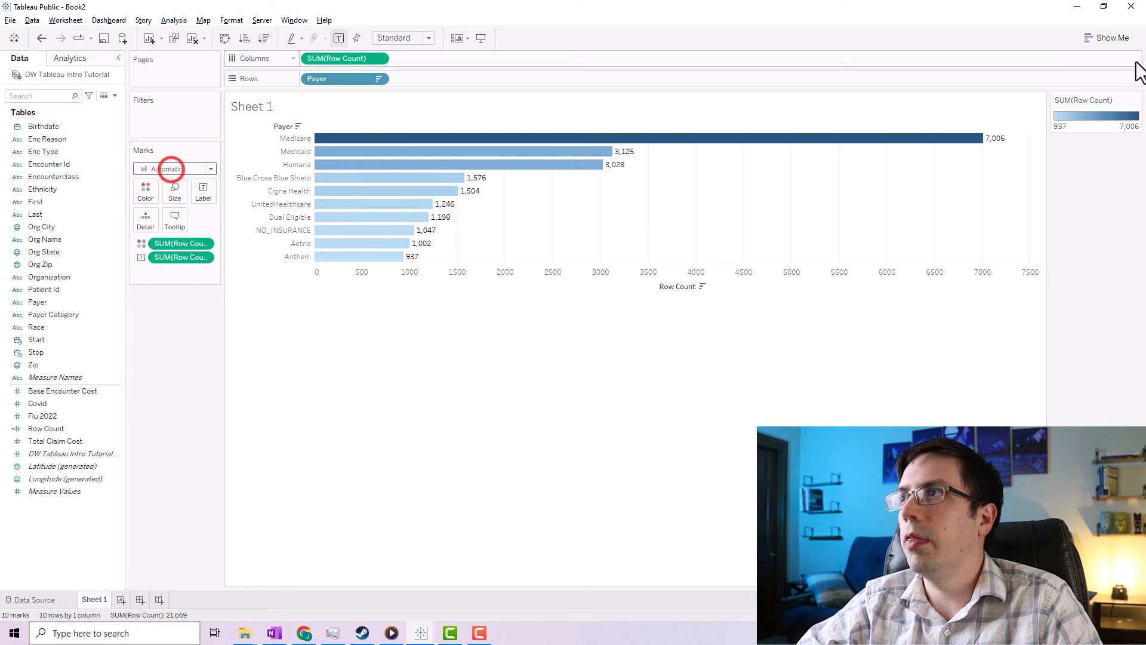
pyautogui.click(1114, 38)
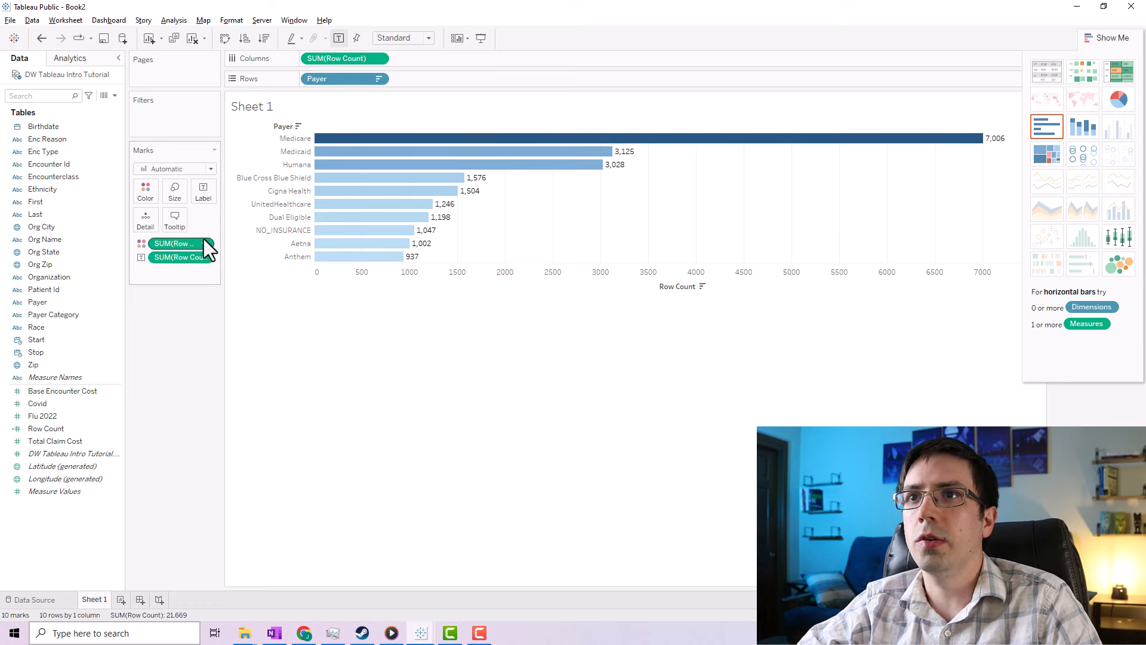
pyautogui.click(378, 442)
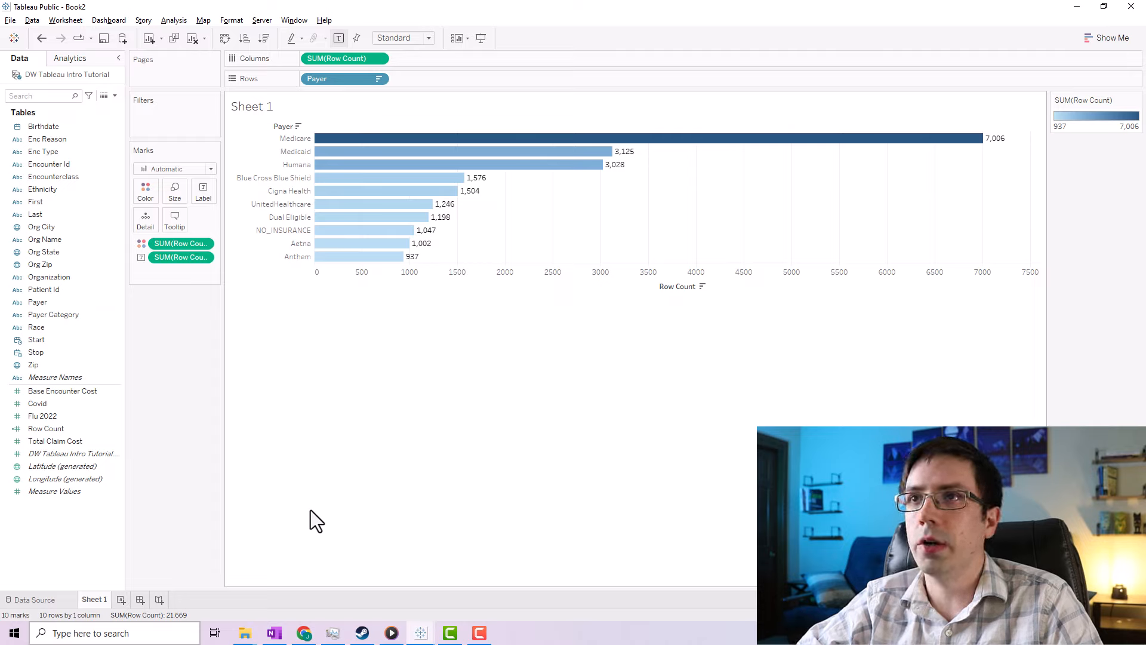
# Shade alternating Payer row headers by setting the row banding header colour to light grey.
pyautogui.rightClick(293, 150)
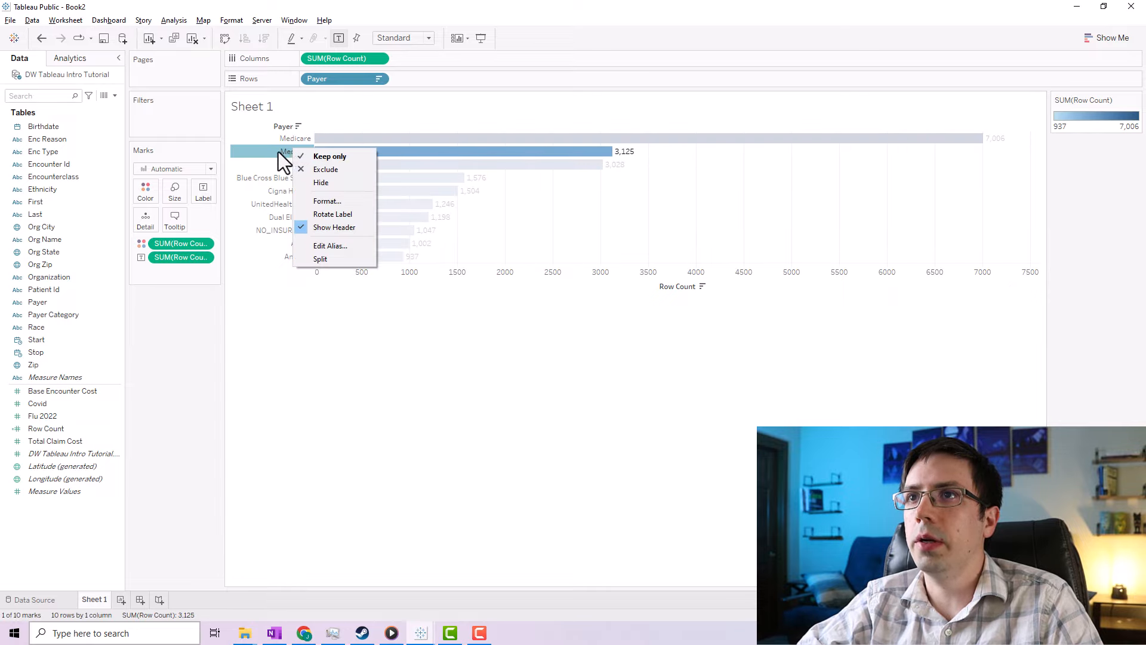
pyautogui.click(328, 201)
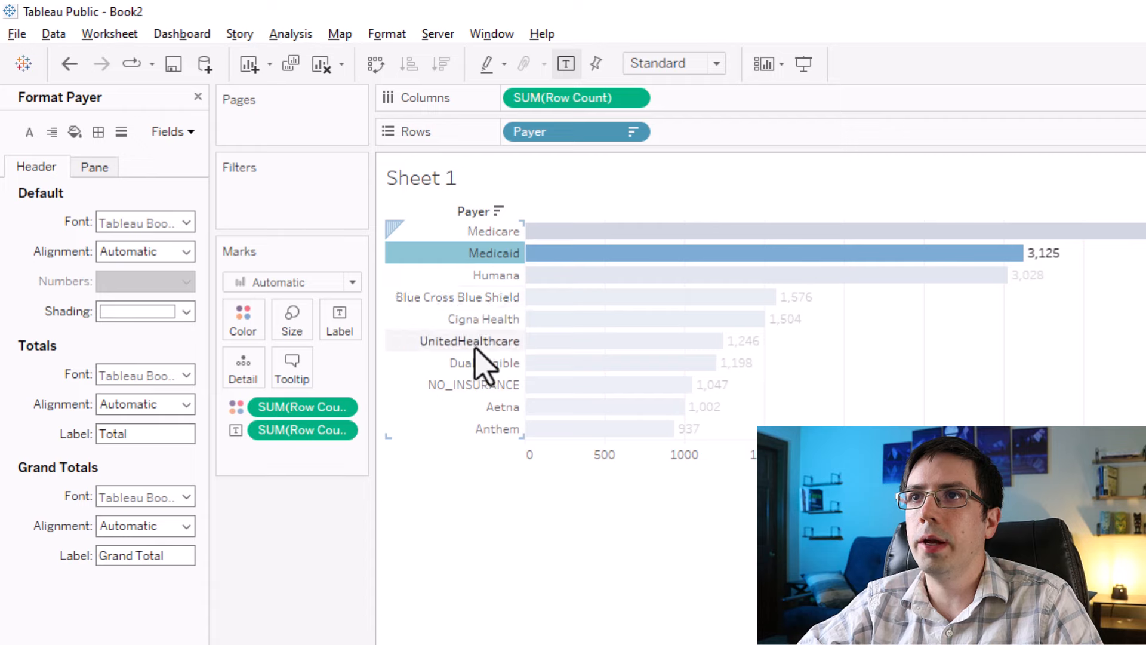
pyautogui.click(75, 133)
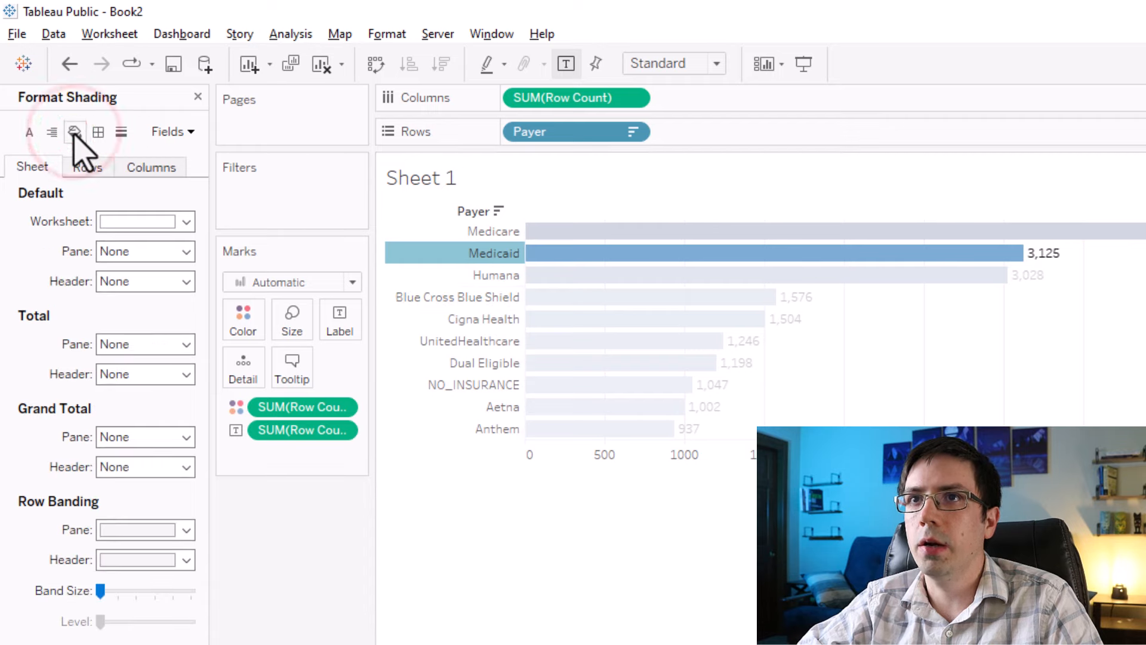
pyautogui.click(84, 167)
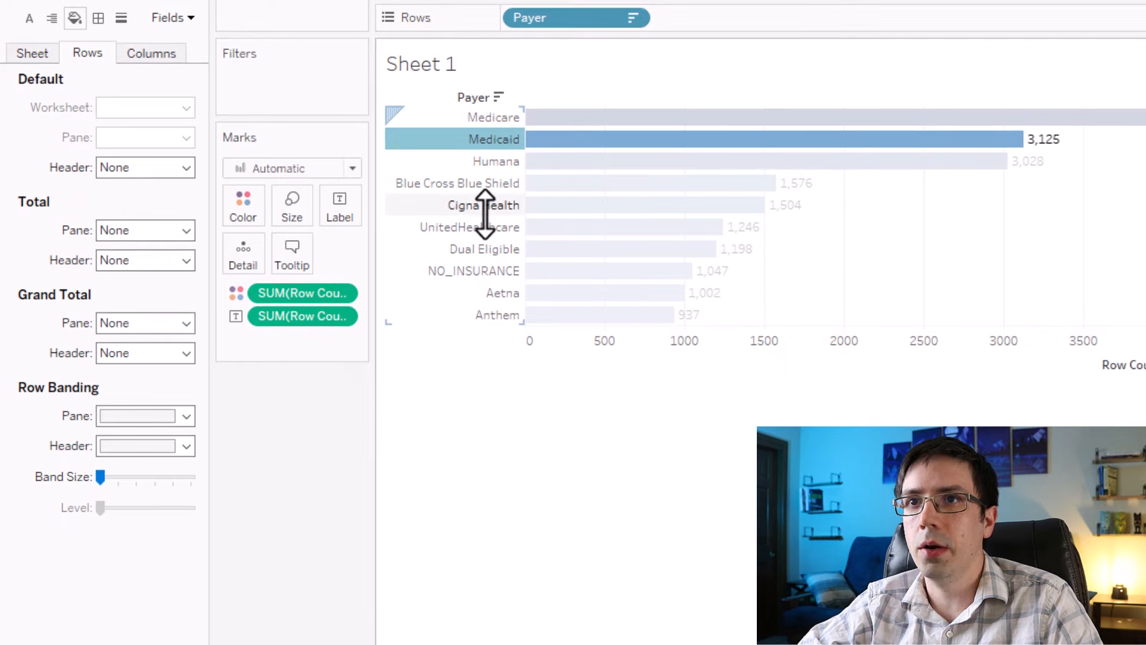
pyautogui.click(186, 445)
pyautogui.click(130, 529)
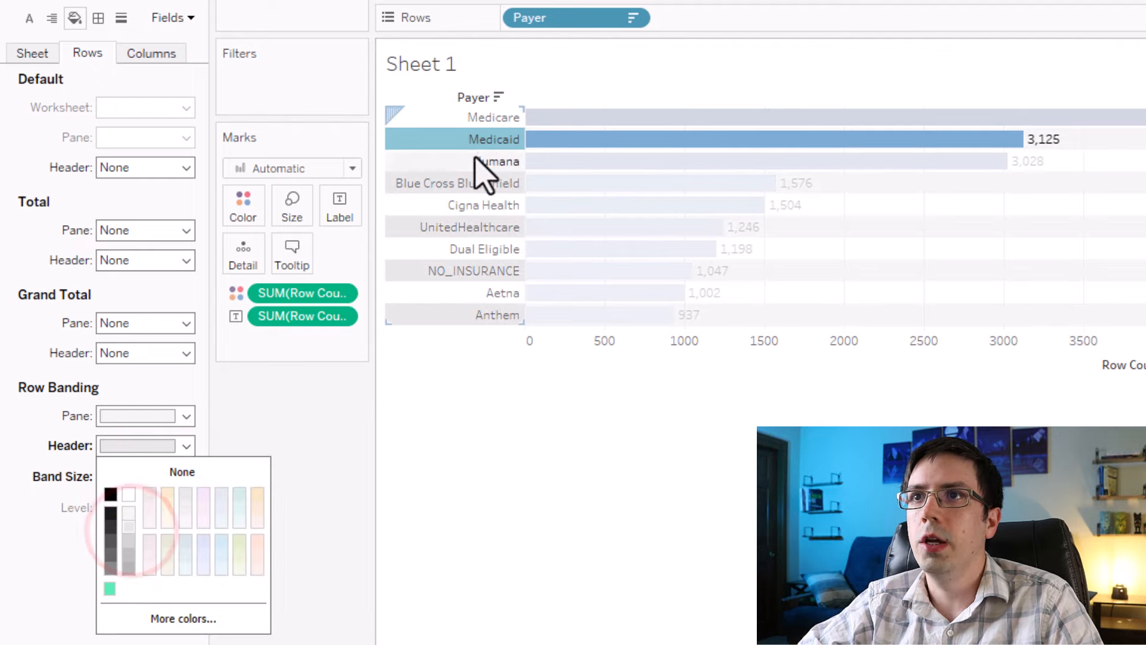
pyautogui.click(508, 561)
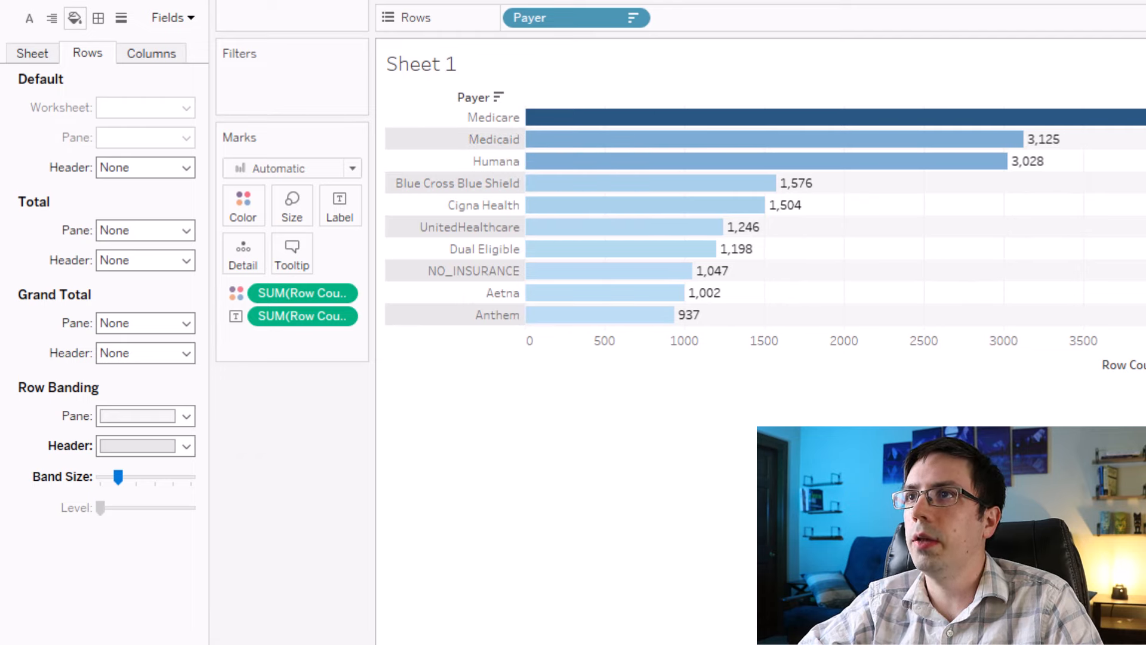
# Set the row banding pane colour to None and widen the Payer header column slightly.
pyautogui.click(131, 413)
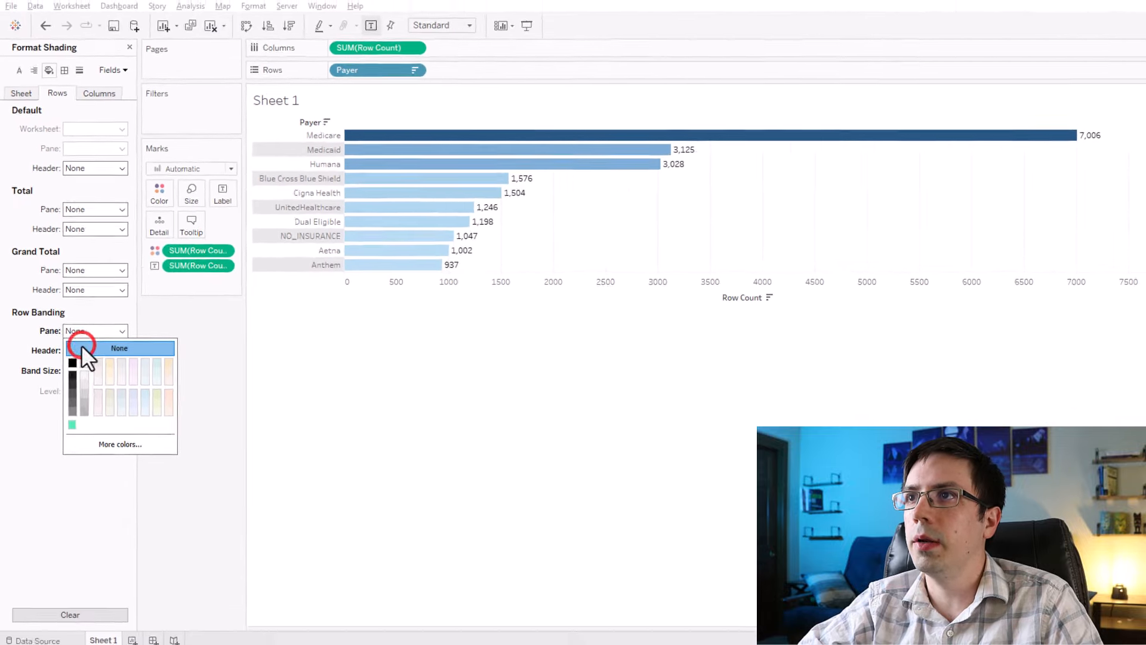
pyautogui.click(493, 382)
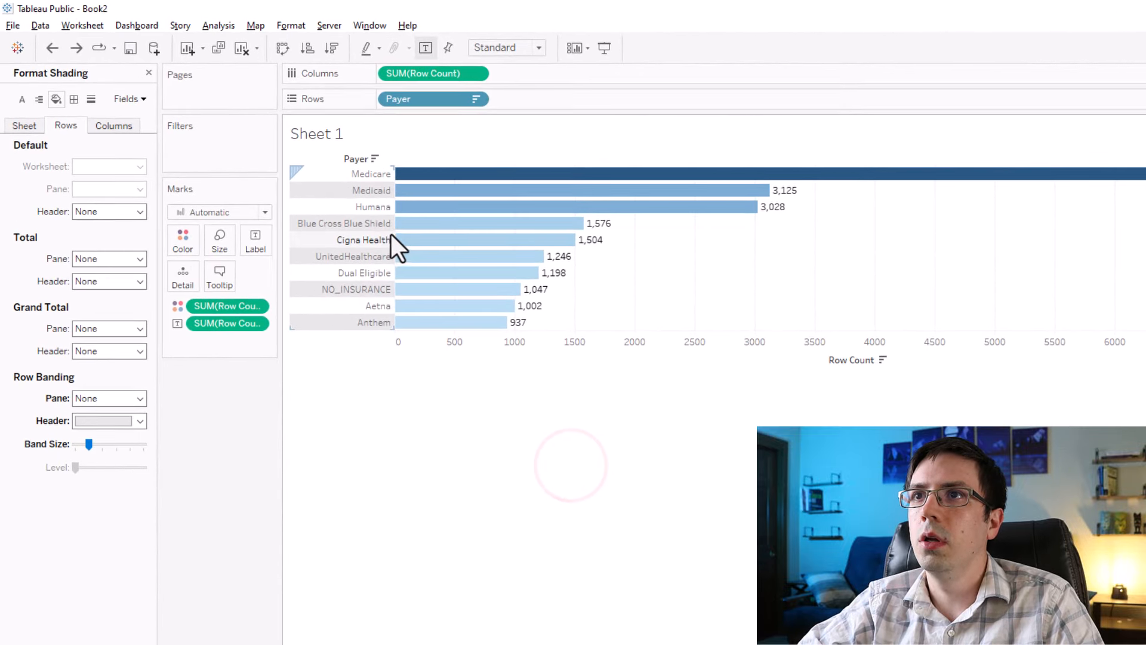
pyautogui.moveTo(396, 230); pyautogui.dragTo(413, 232)
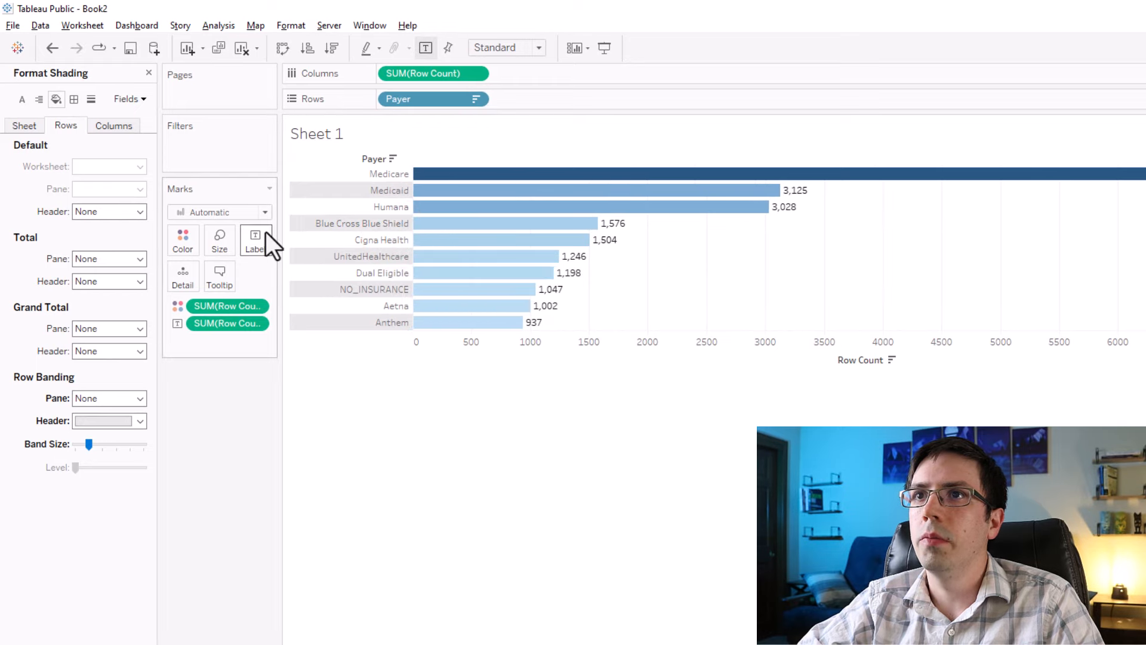
# Format the default header font of the Payer labels as bold.
pyautogui.rightClick(370, 224)
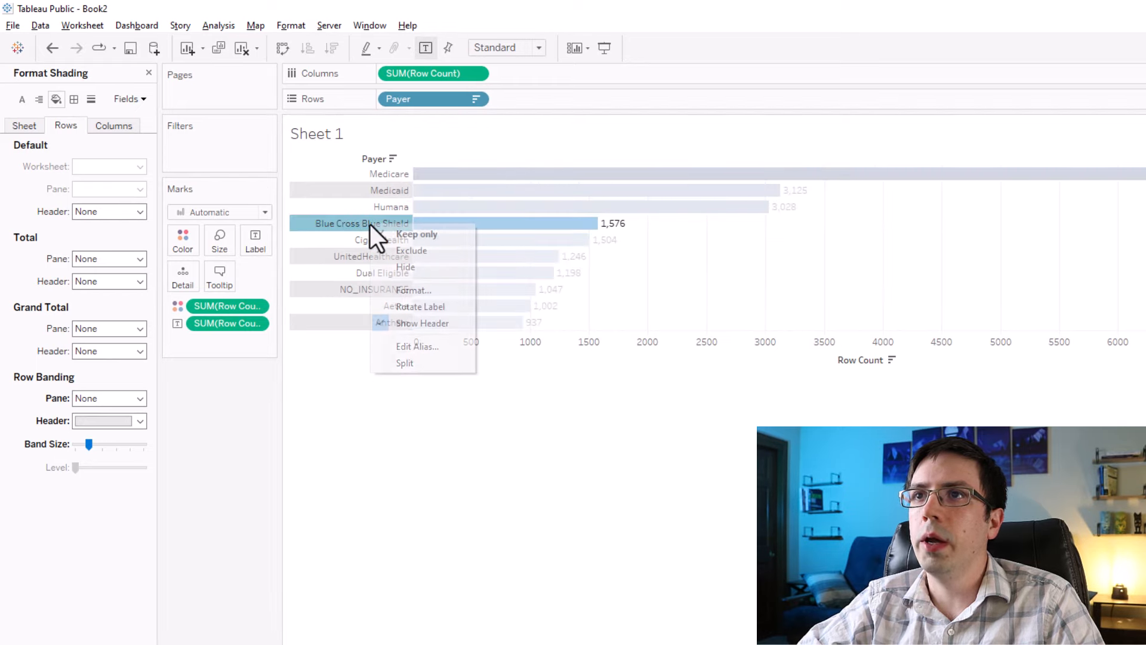
pyautogui.click(404, 290)
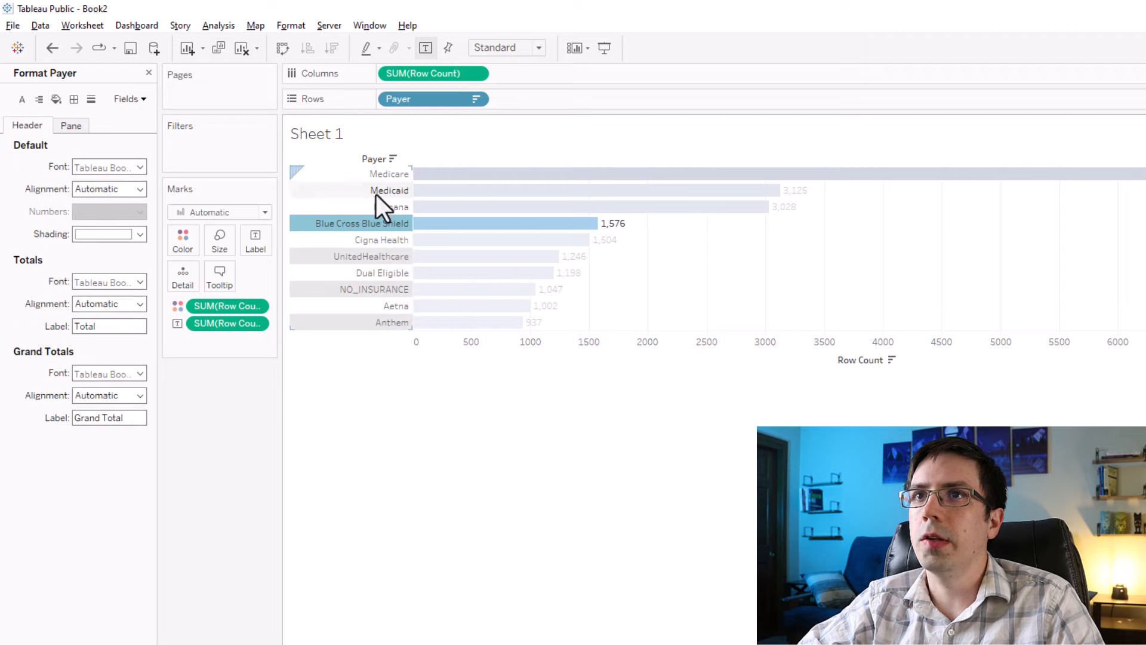
pyautogui.click(139, 167)
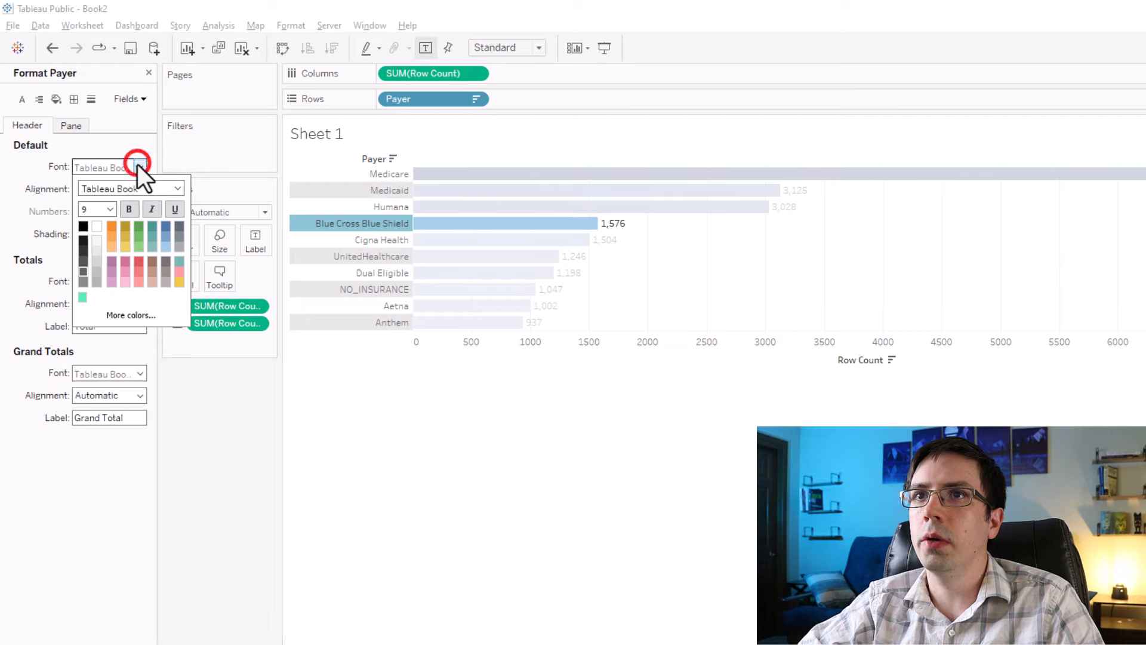
pyautogui.click(127, 209)
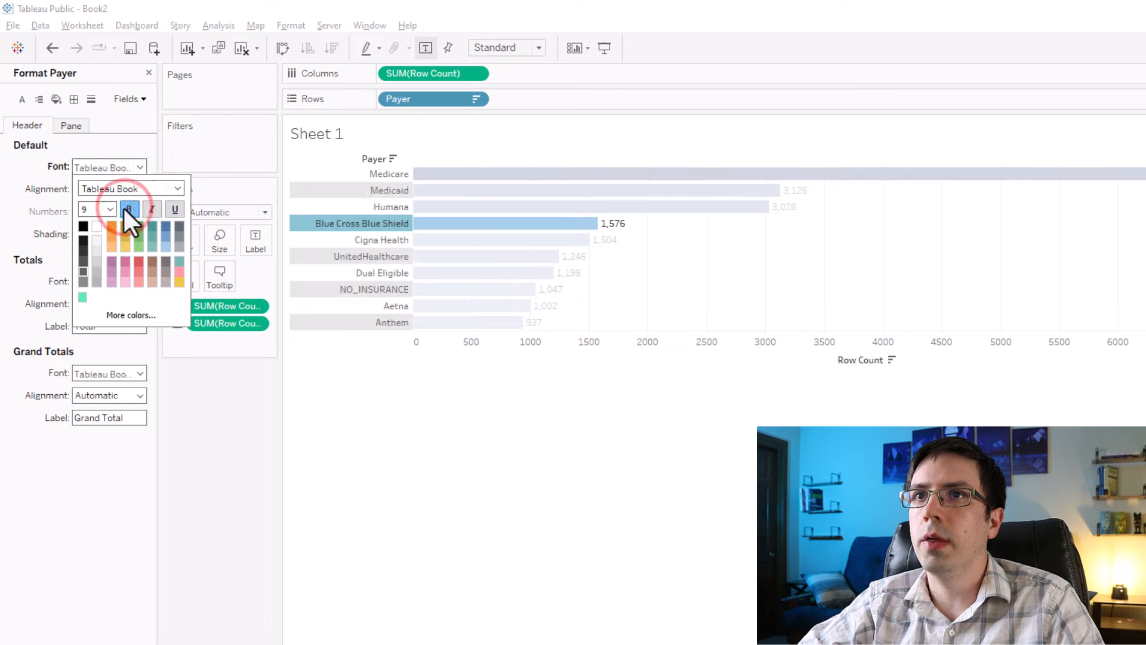
pyautogui.click(110, 209)
pyautogui.click(98, 241)
pyautogui.click(440, 393)
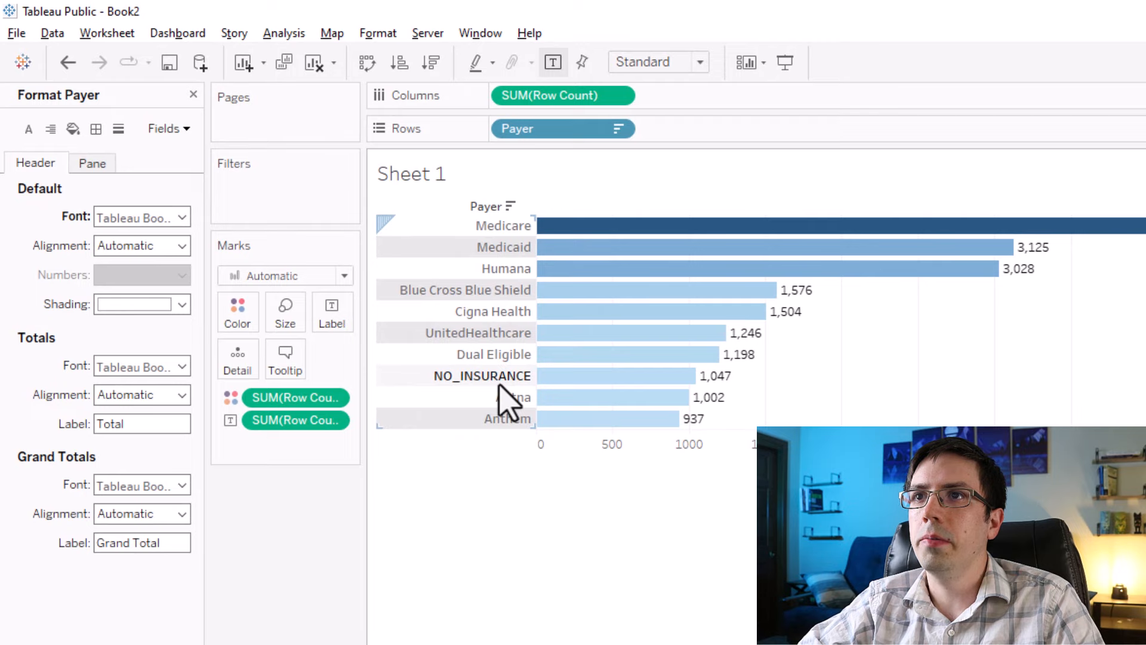
# Edit the alias of the NO_INSURANCE payer to read "No Insurance".
pyautogui.rightClick(491, 377)
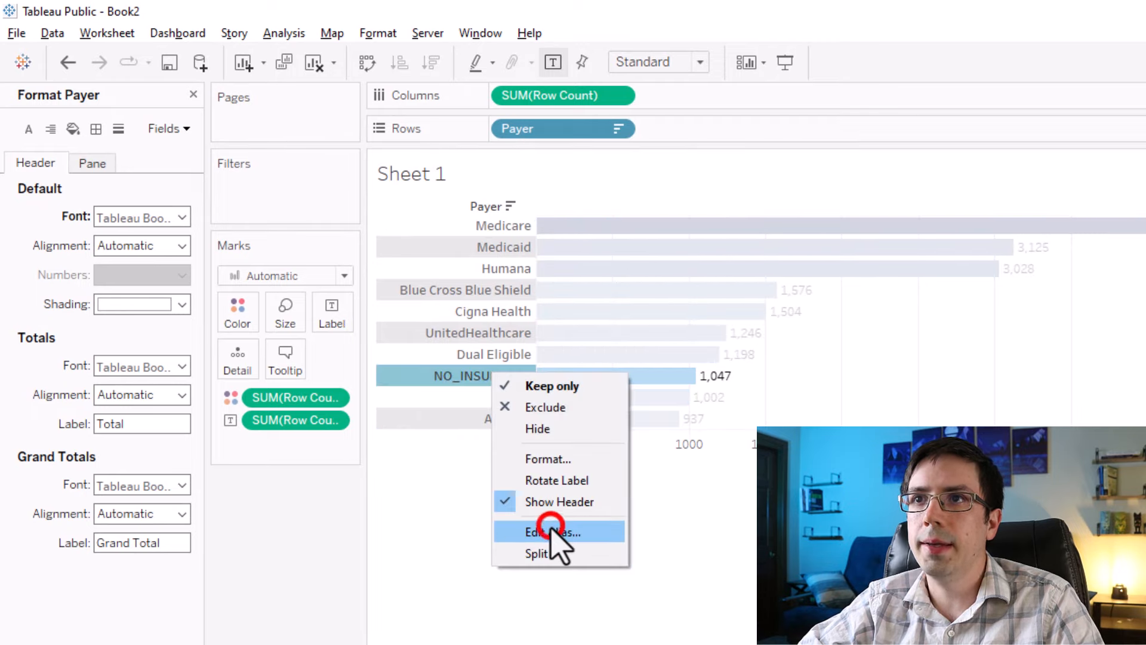
pyautogui.click(552, 530)
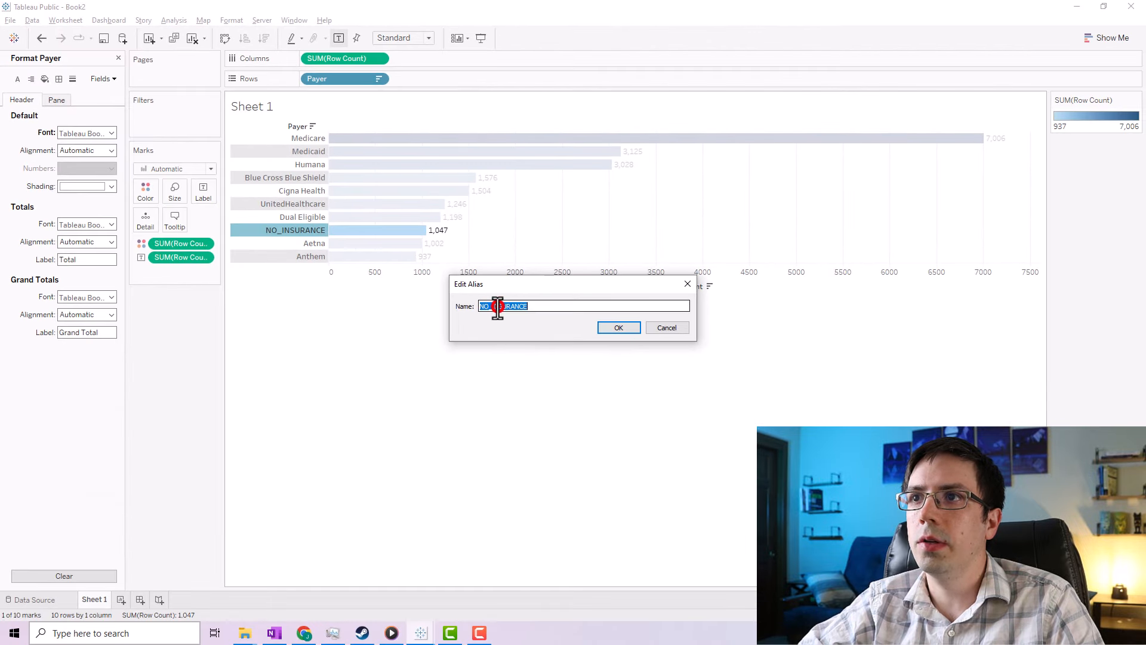
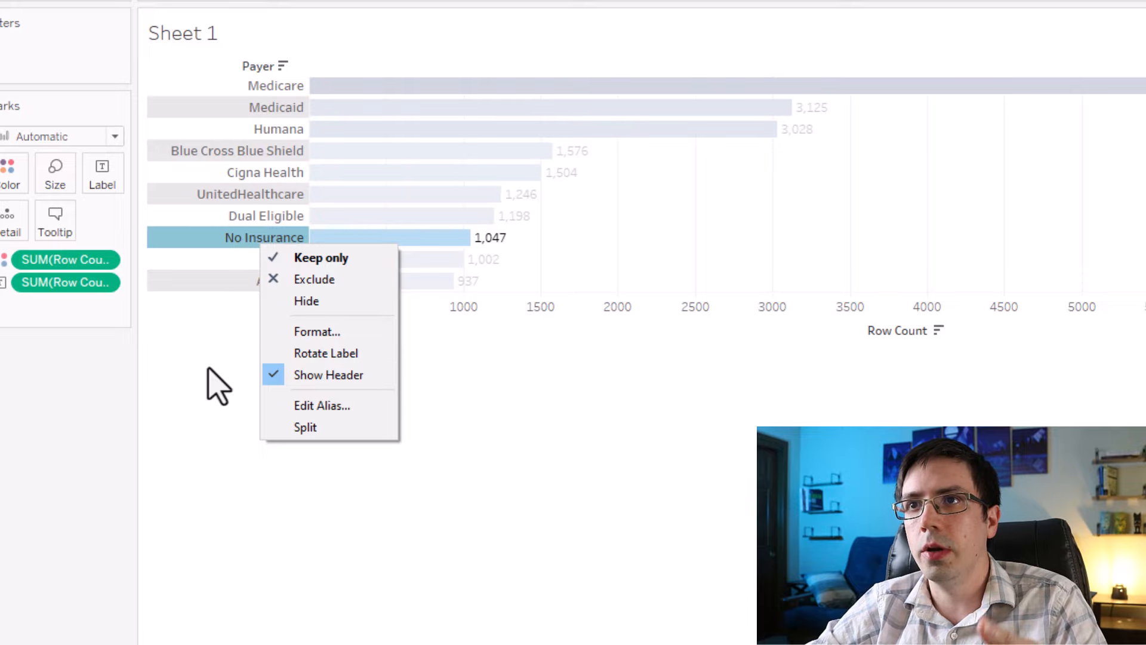
pyautogui.click(209, 369)
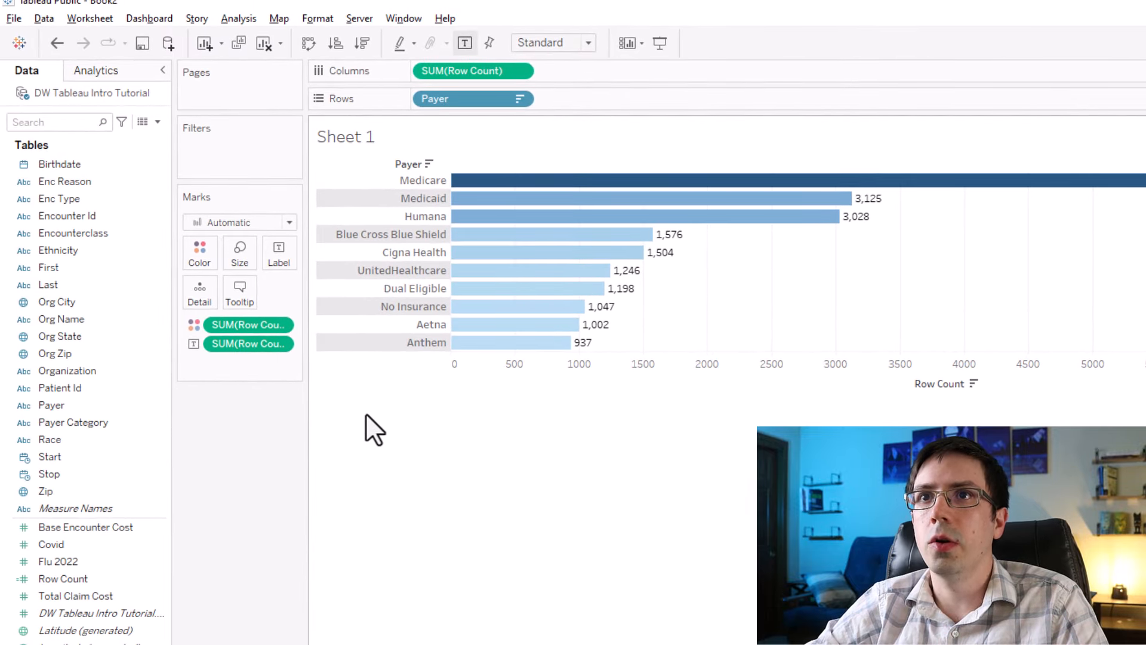
# Rename the Encounterclass field as "Encounter class" in the data source's field list.
pyautogui.click(102, 234)
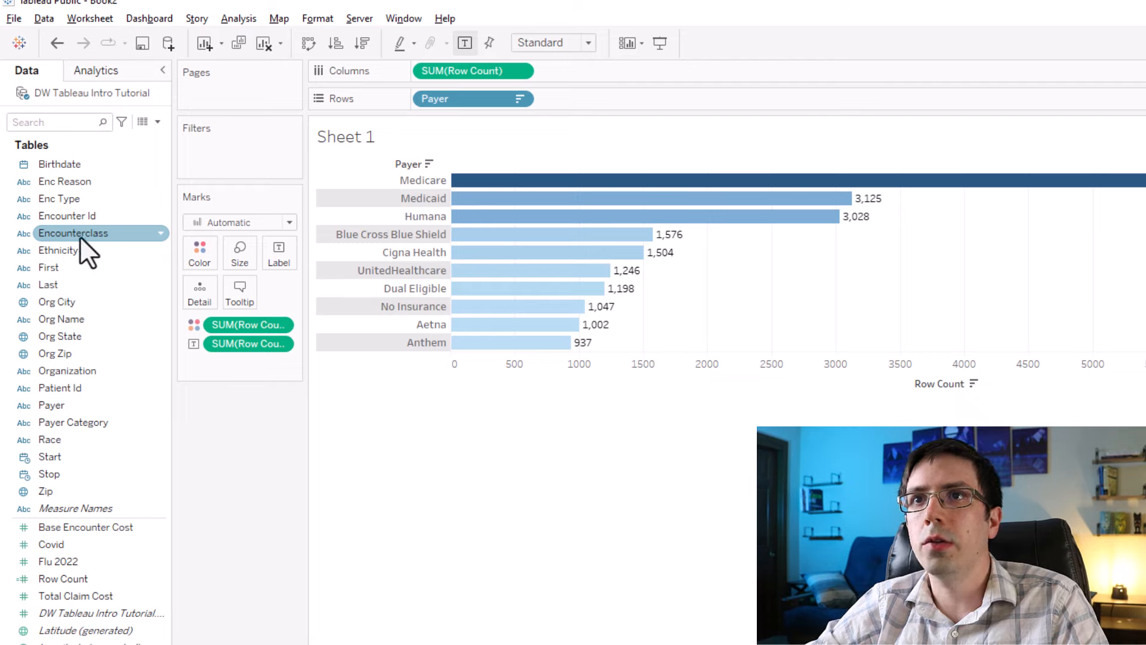
pyautogui.rightClick(88, 235)
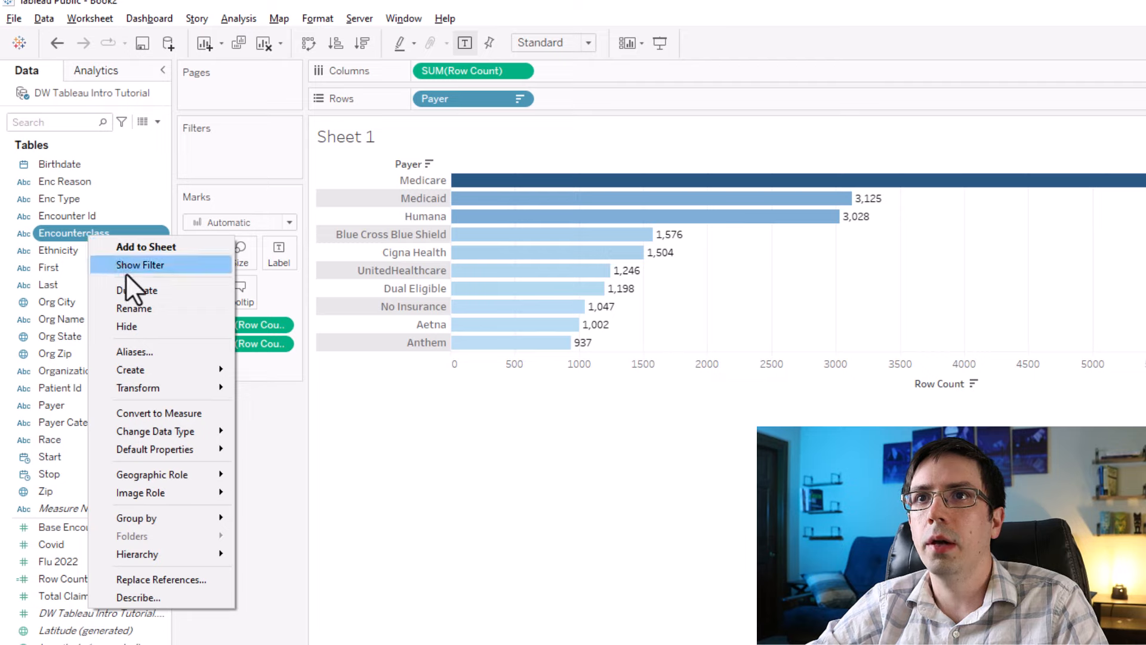
pyautogui.click(134, 308)
pyautogui.click(85, 234)
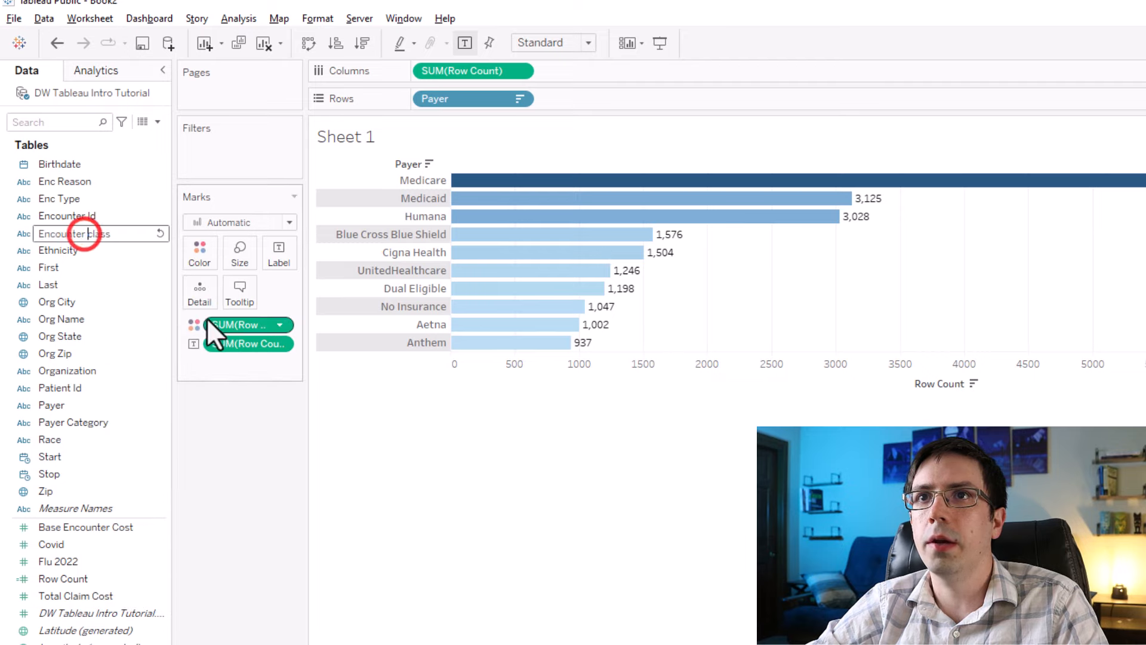
pyautogui.click(239, 435)
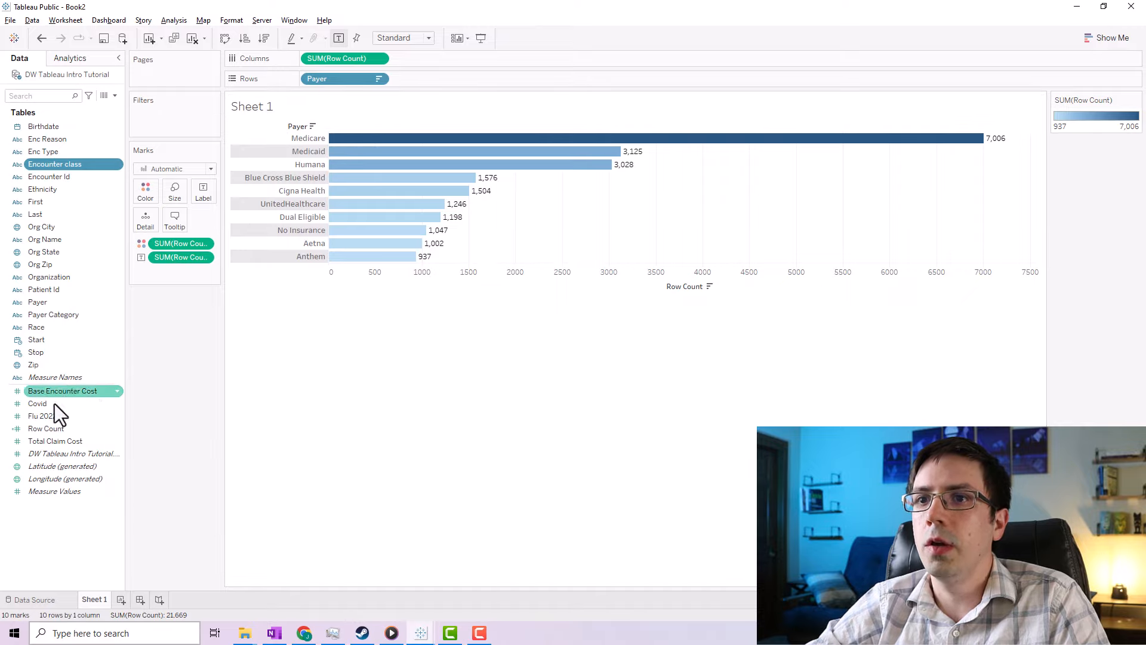
# Rename the Sheet 1 worksheet as "Encounters by Payer".
pyautogui.doubleClick(93, 599)
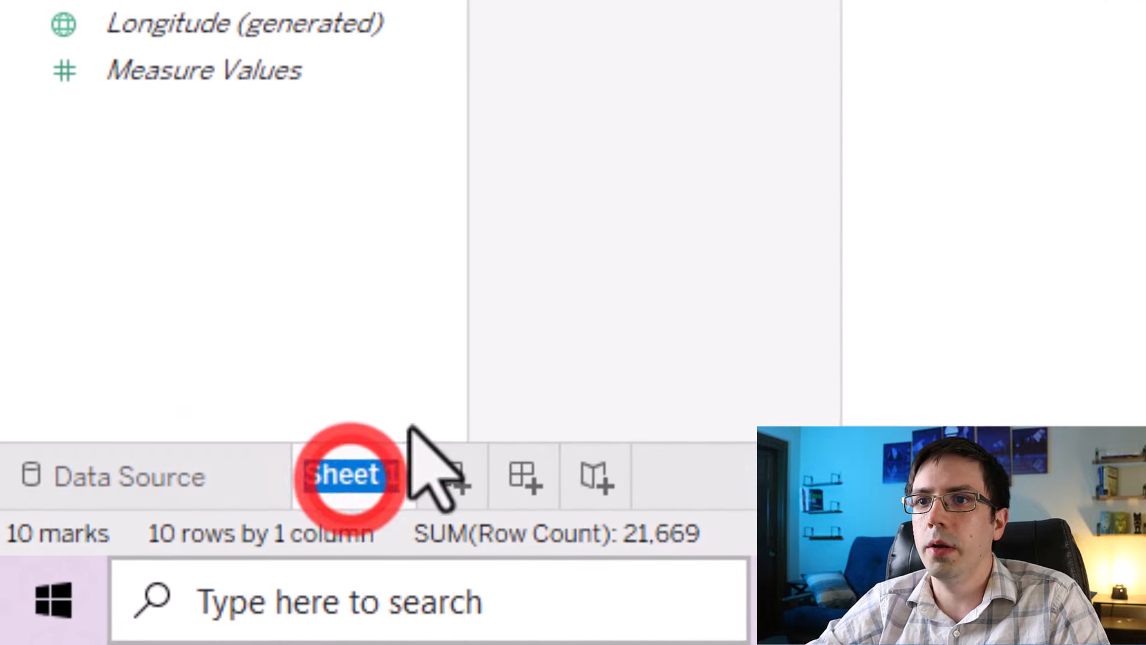
pyautogui.press('BackSpace')
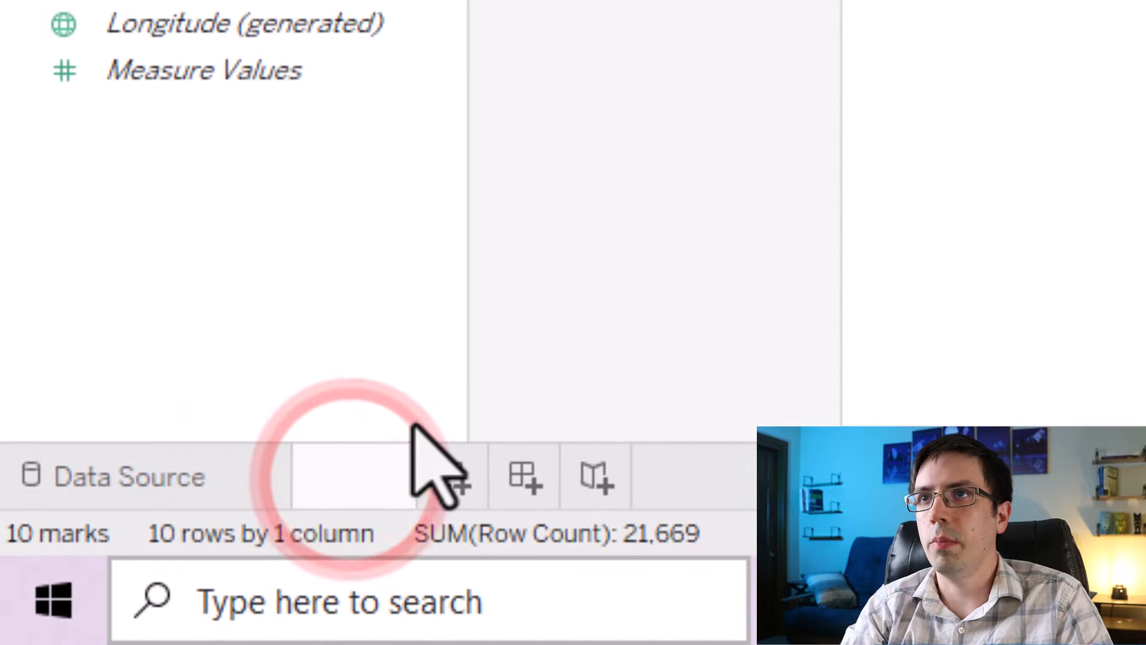
pyautogui.write('Encoutn by P')
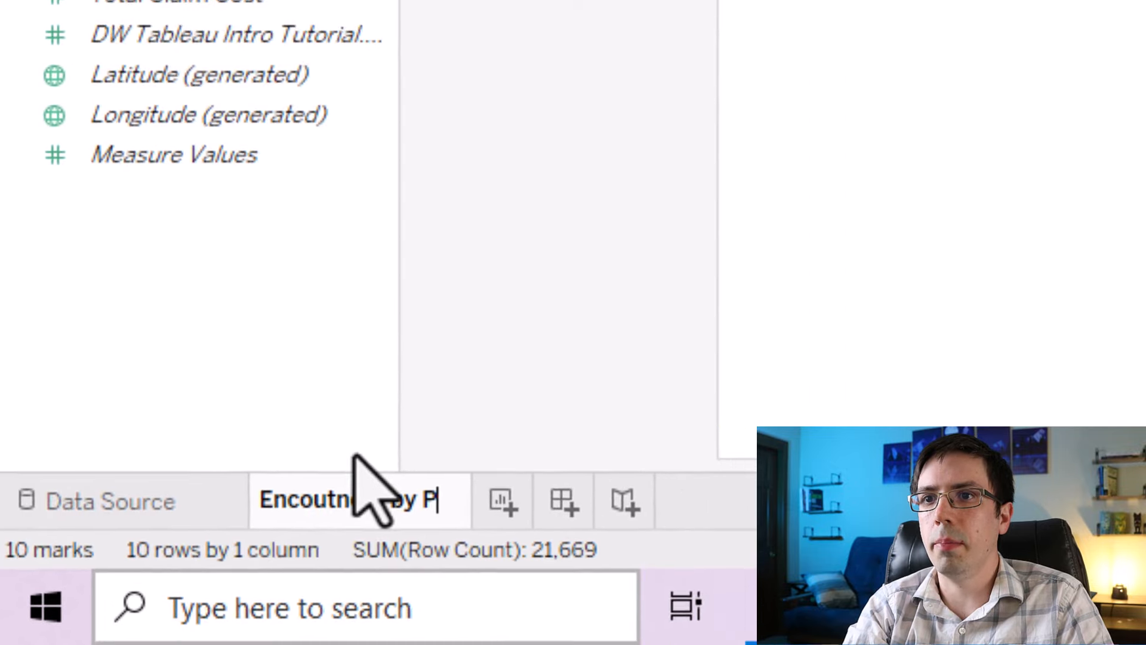
pyautogui.write('ayer')
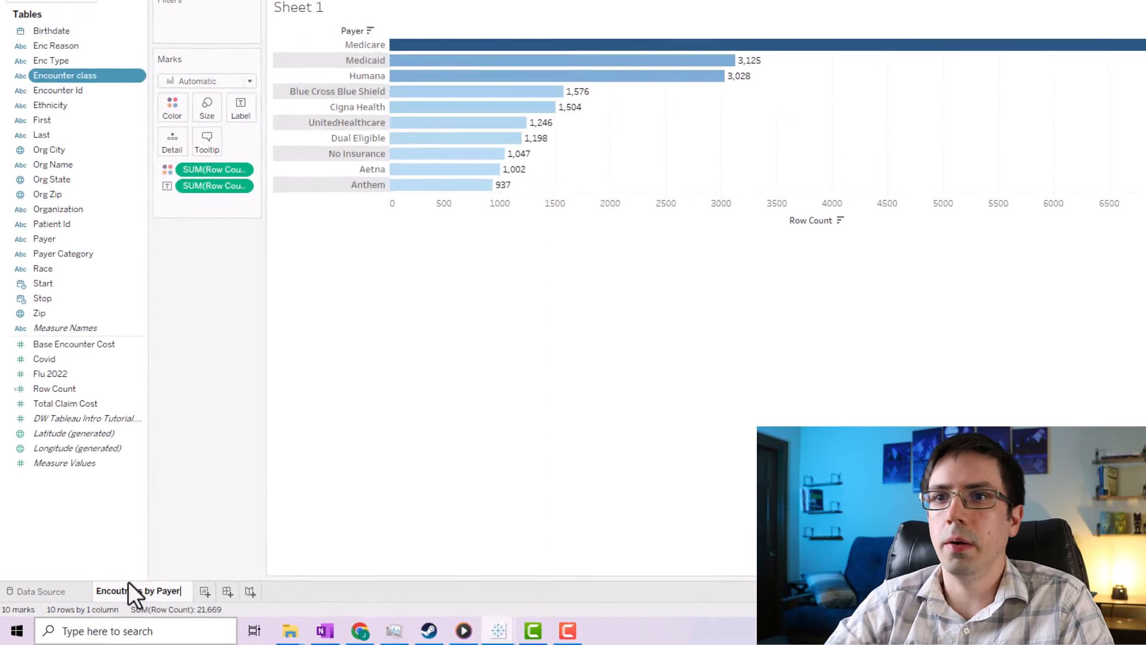
pyautogui.click(336, 500)
pyautogui.press('BackSpace')
pyautogui.press('Right')
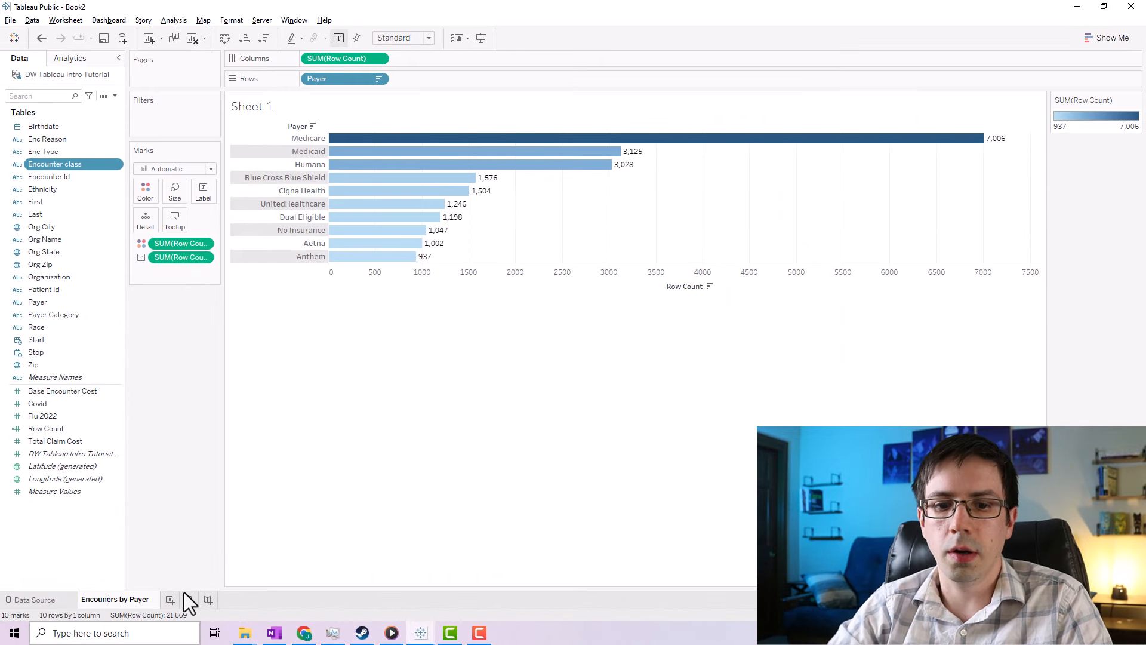
pyautogui.write('t')
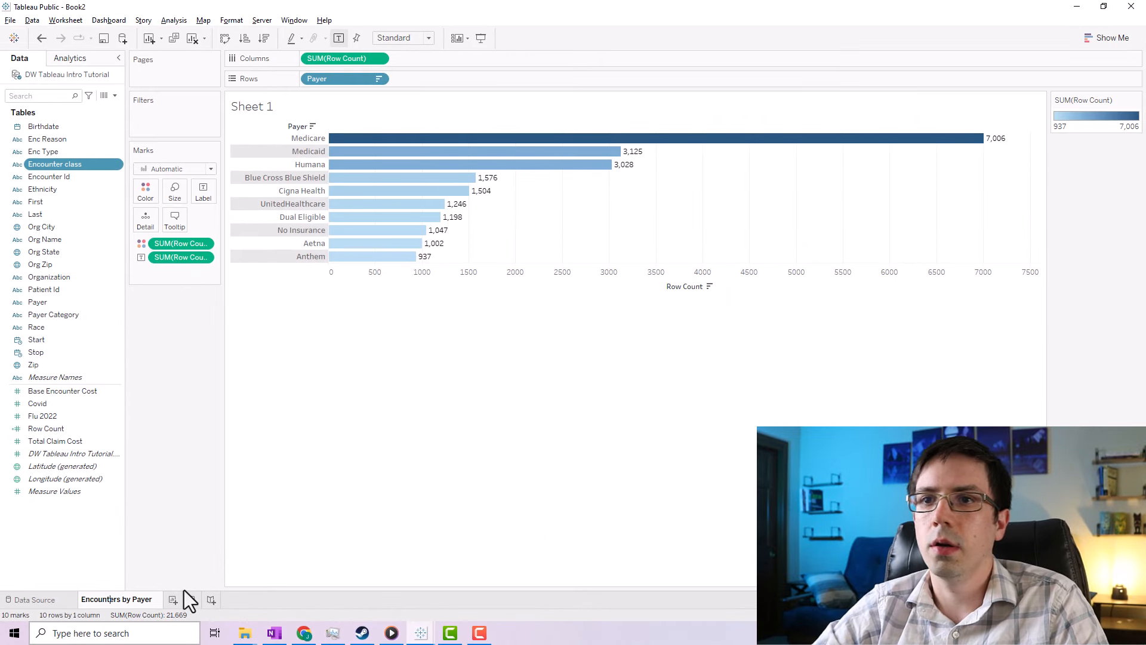
pyautogui.click(185, 482)
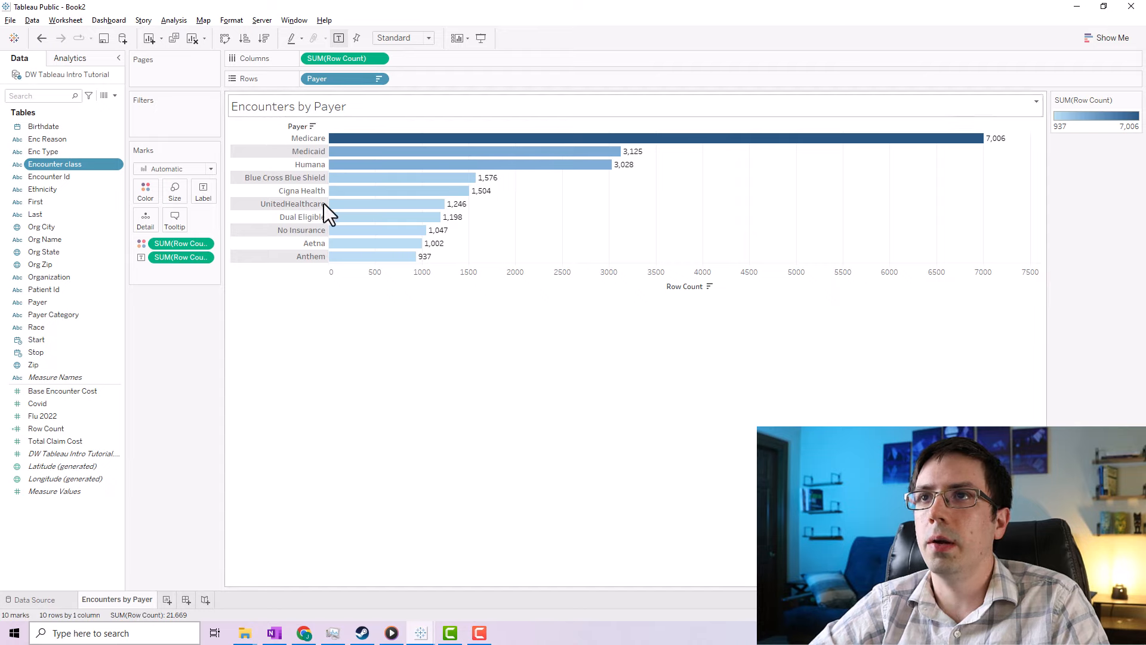
# Format the sheet title of the payer chart with a light grey shading.
pyautogui.rightClick(352, 105)
pyautogui.click(382, 156)
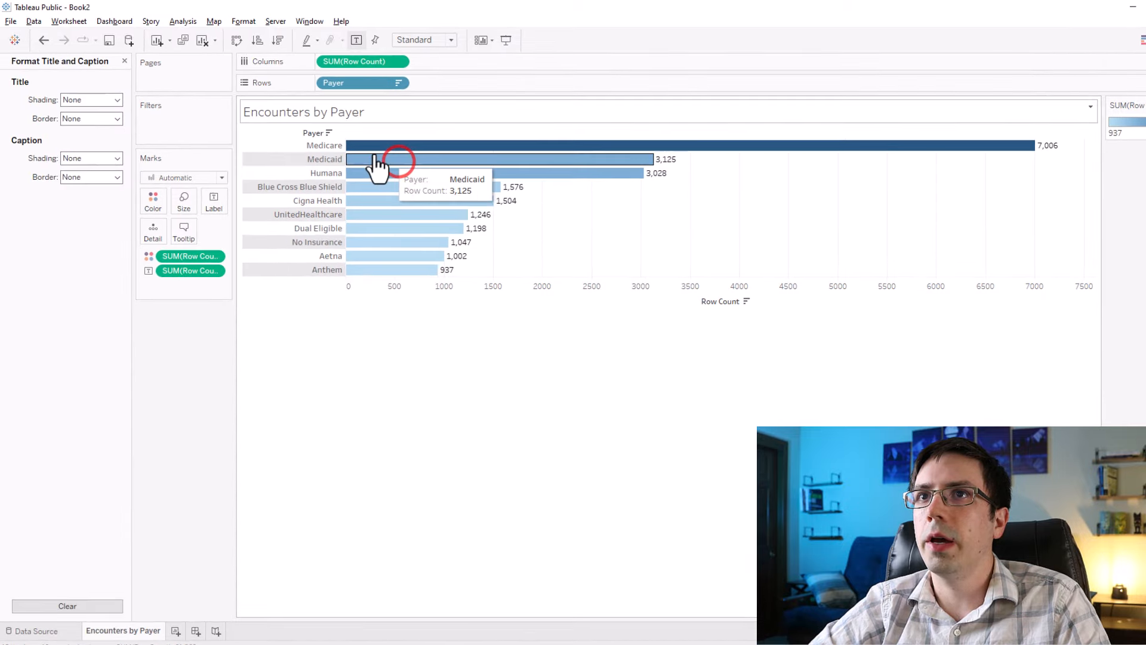
pyautogui.click(123, 117)
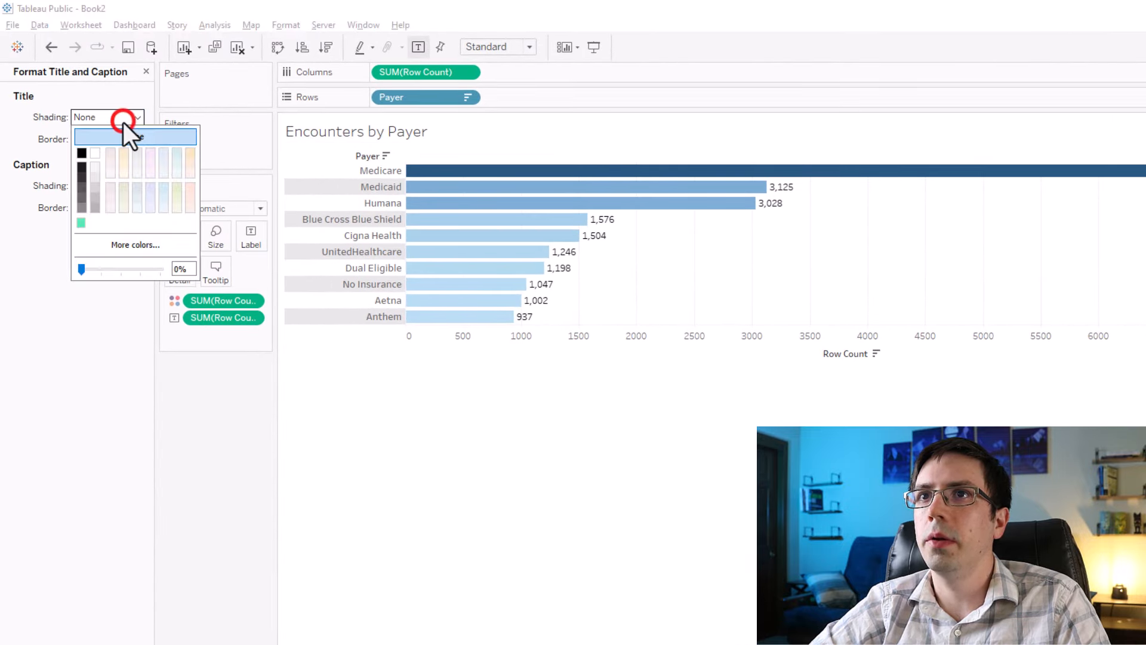
pyautogui.click(96, 176)
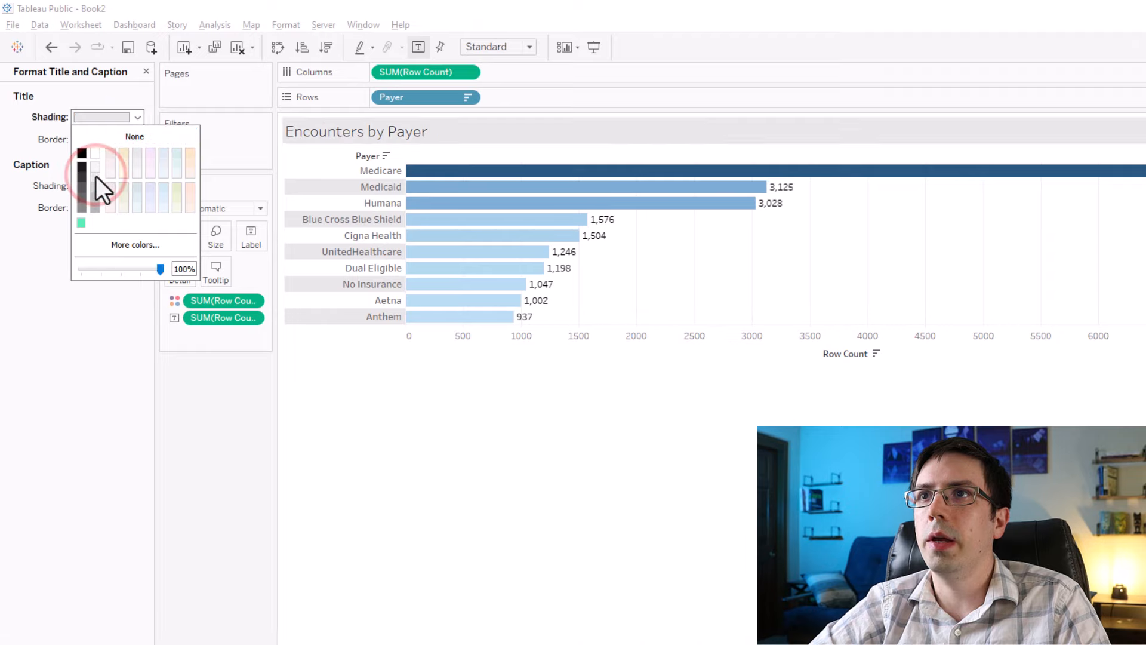
pyautogui.click(484, 412)
# Format the <Sheet Name> text in the chart title as bold in the Tableau Medium font.
pyautogui.doubleClick(358, 131)
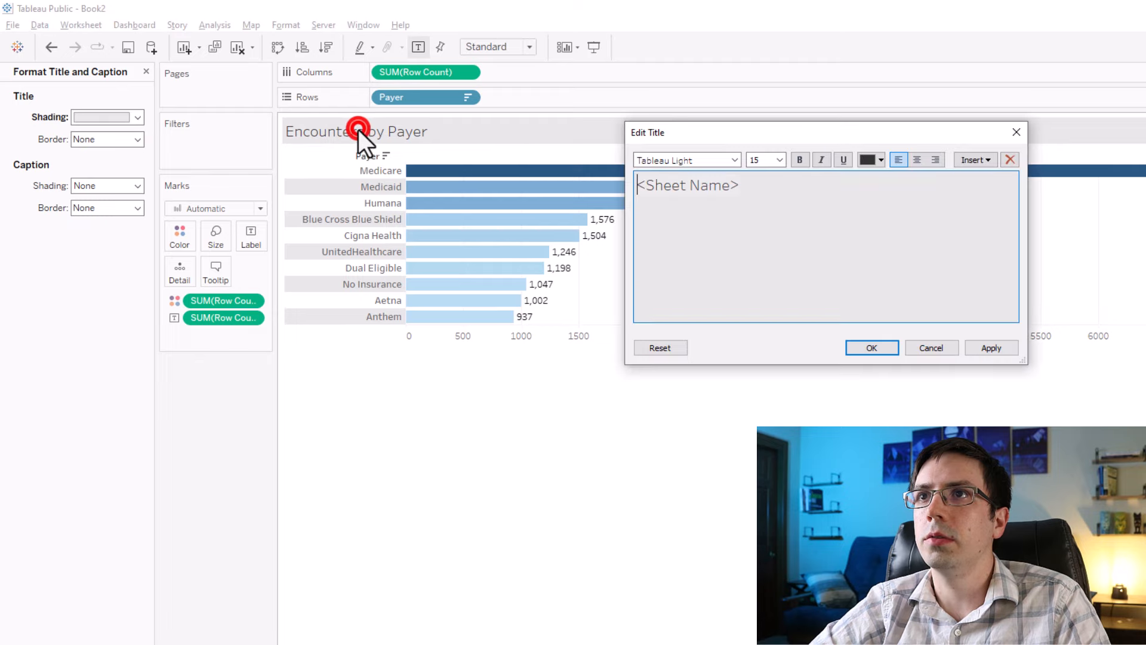
pyautogui.moveTo(747, 186); pyautogui.dragTo(631, 184)
pyautogui.click(800, 160)
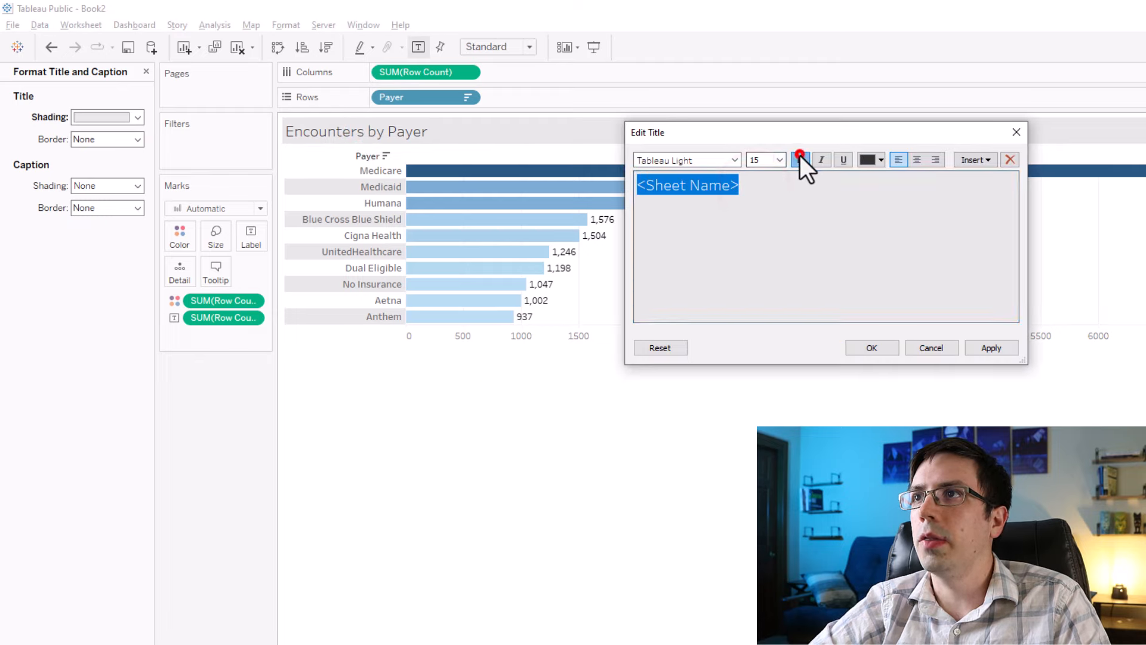
pyautogui.click(735, 160)
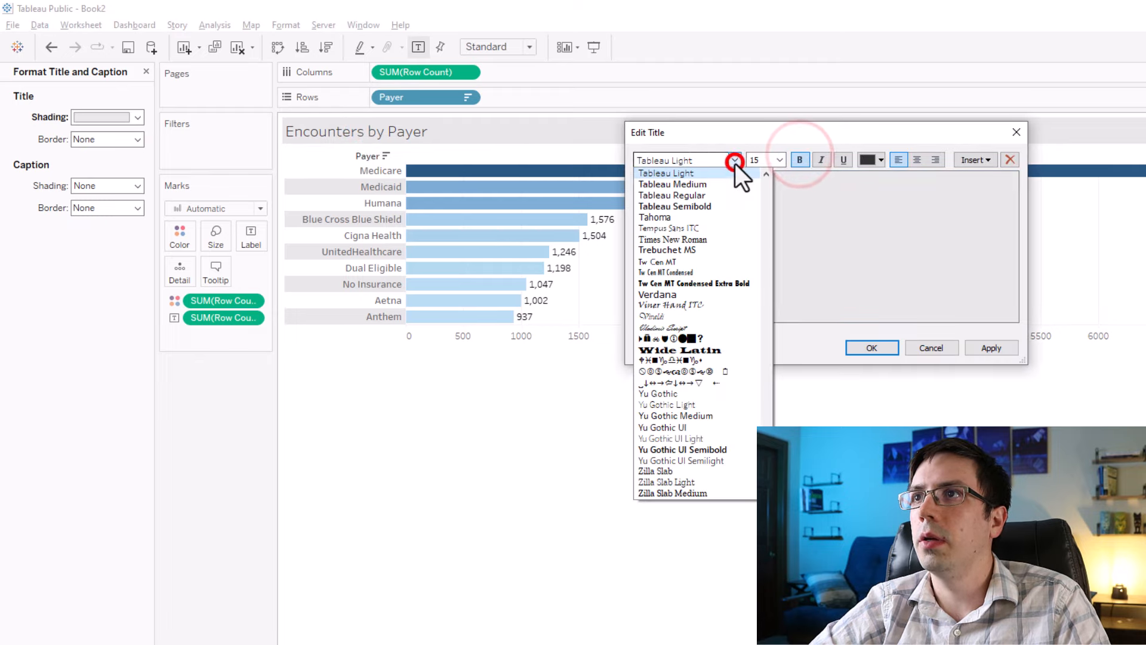
pyautogui.click(697, 184)
pyautogui.click(988, 352)
pyautogui.click(865, 347)
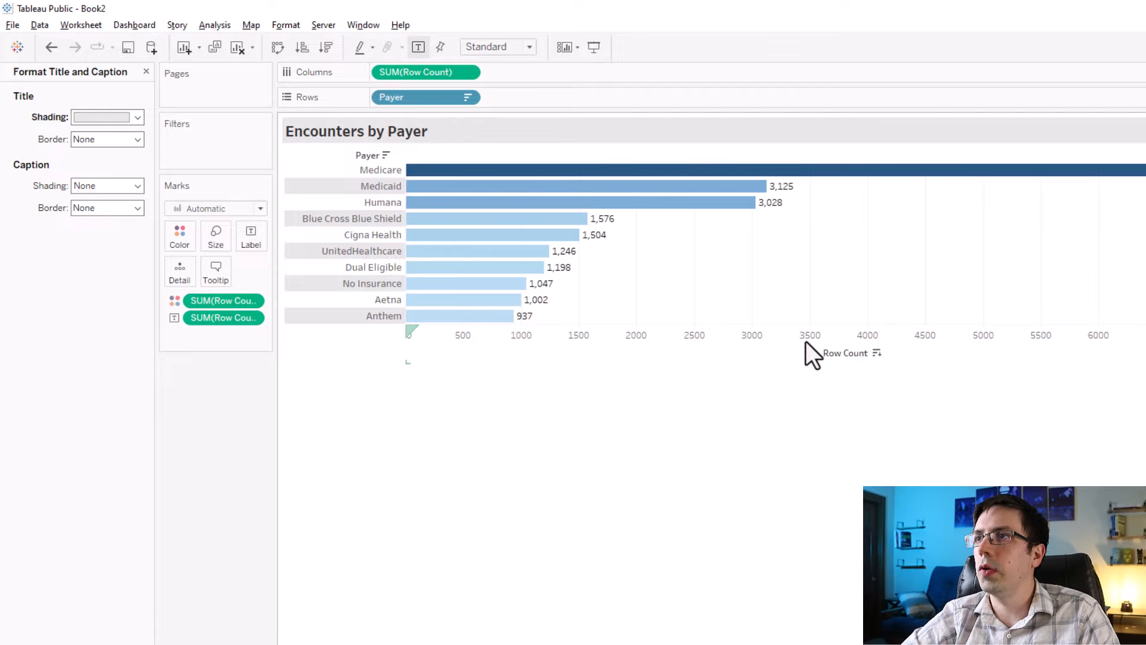
# Hide the header of the Row Count axis below the bars.
pyautogui.rightClick(806, 341)
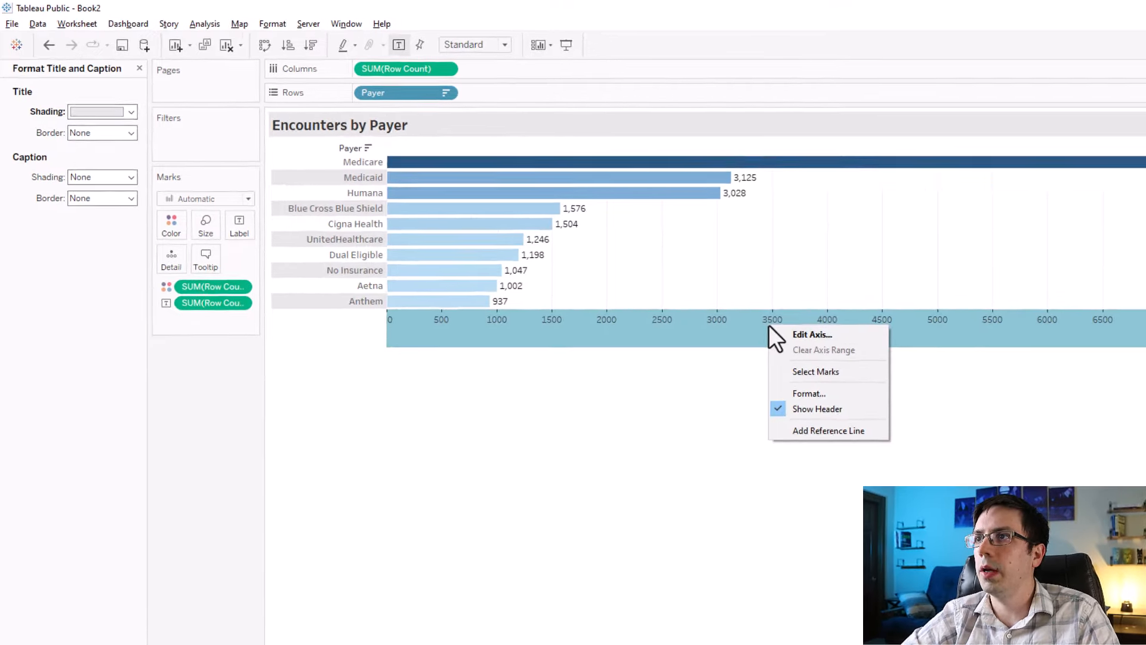
pyautogui.click(817, 409)
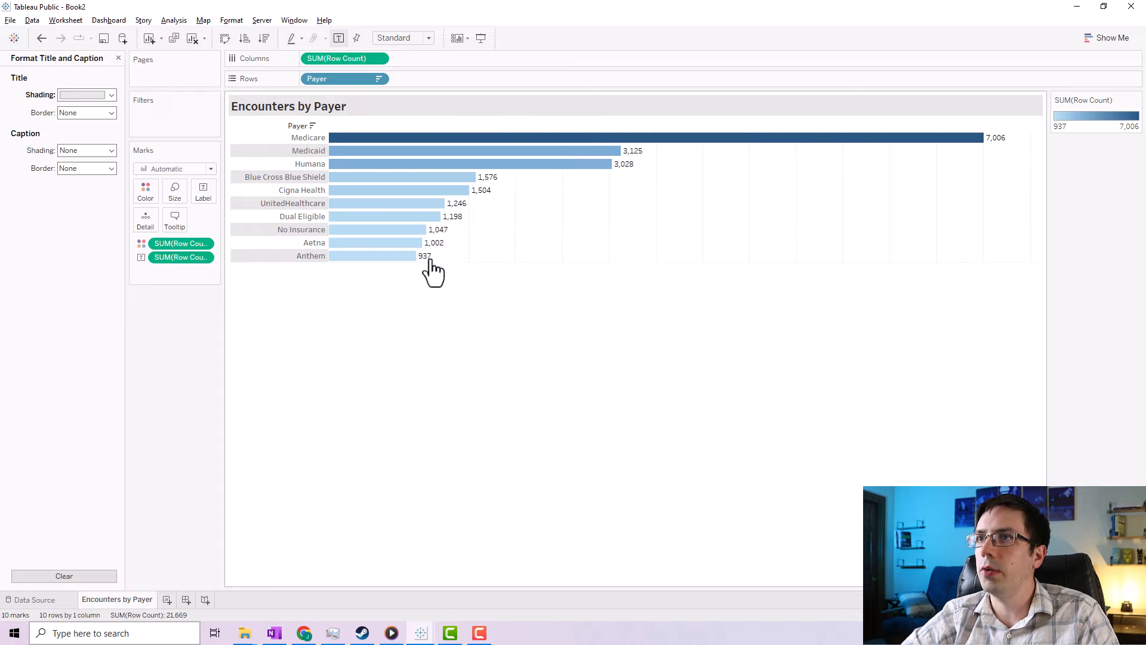
# Back in the Book2 workbook, duplicate the Encounters by Payer sheet and rename the copy as "Top 10 Encounters by Reason".
pyautogui.moveTo(992, 154)
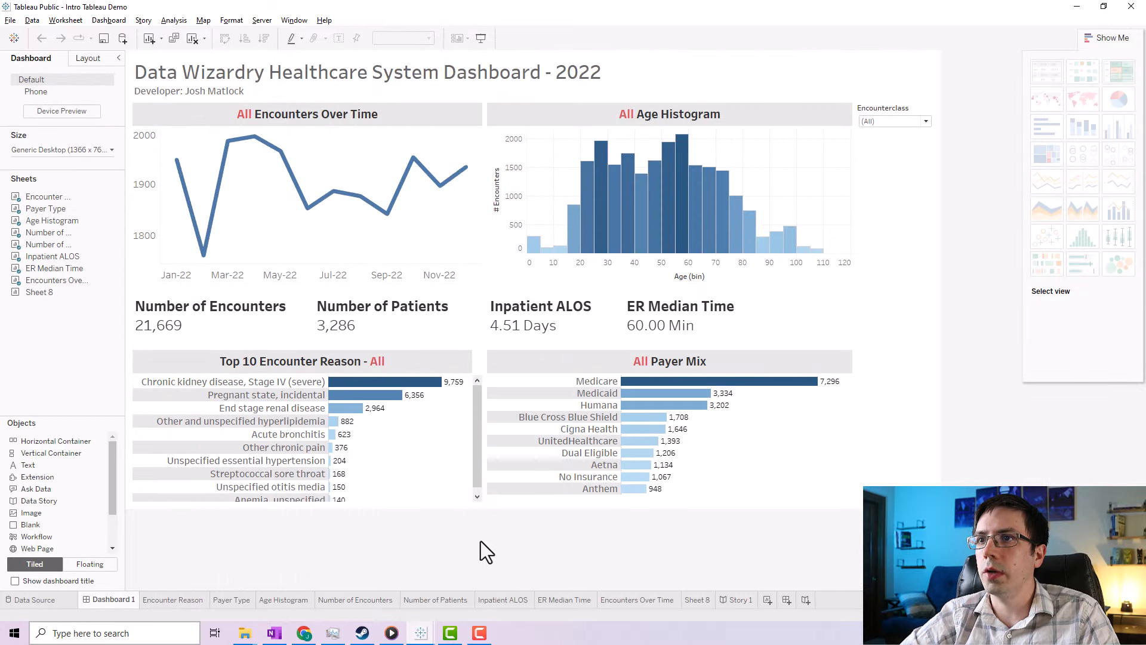
pyautogui.hotkey('alt', 'Tab')
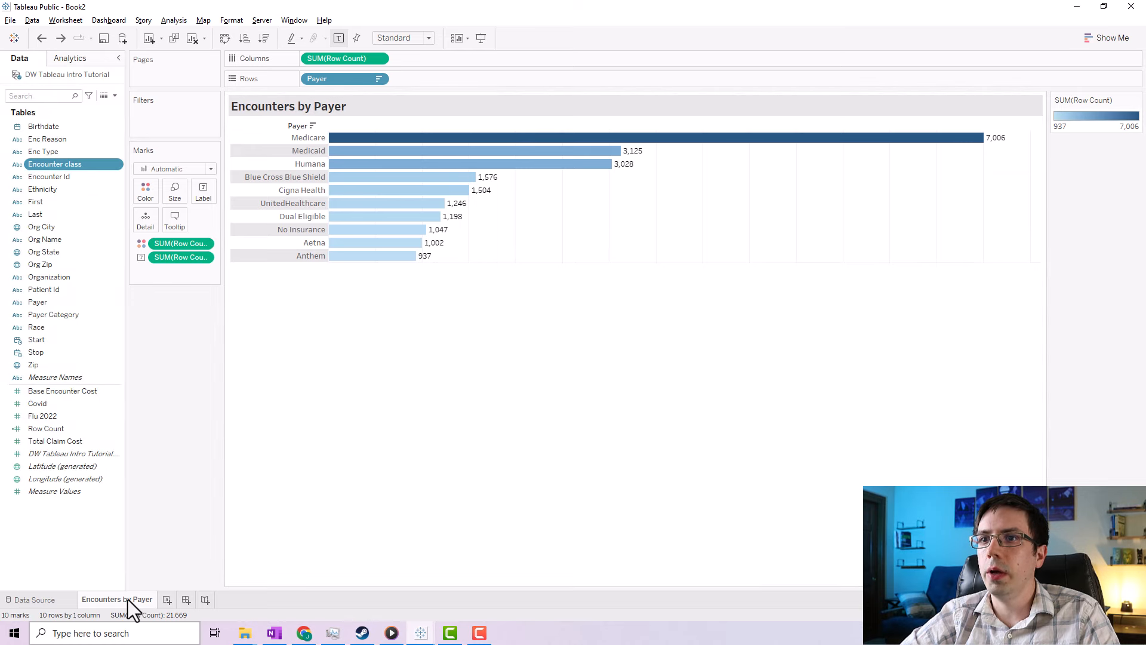
pyautogui.rightClick(128, 599)
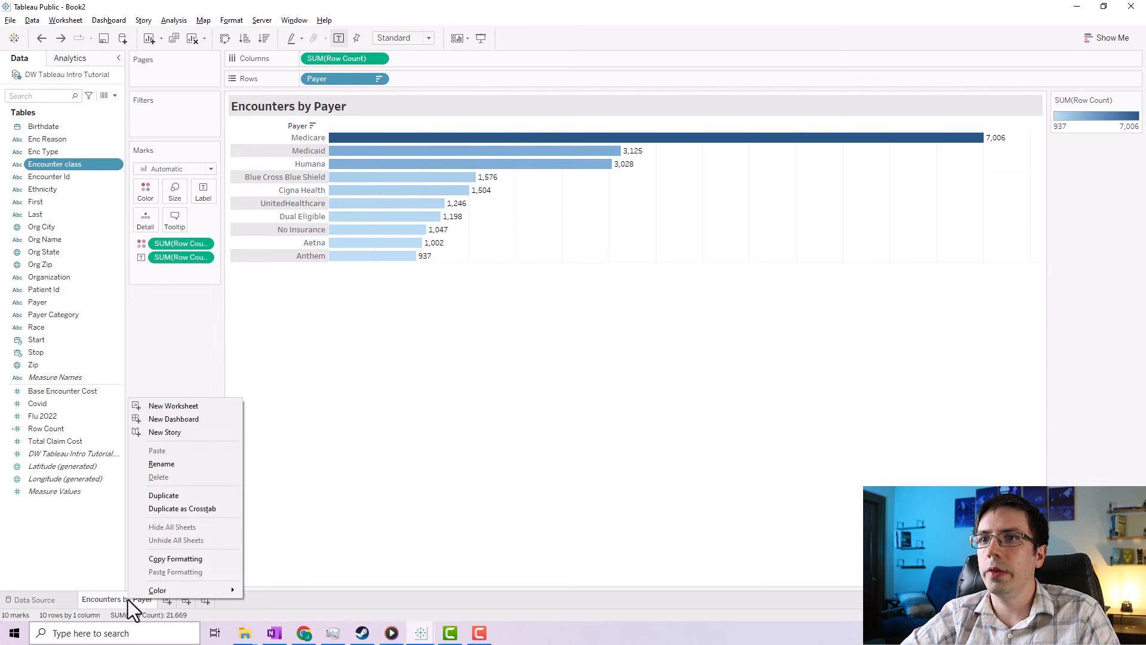
pyautogui.click(188, 491)
pyautogui.doubleClick(203, 598)
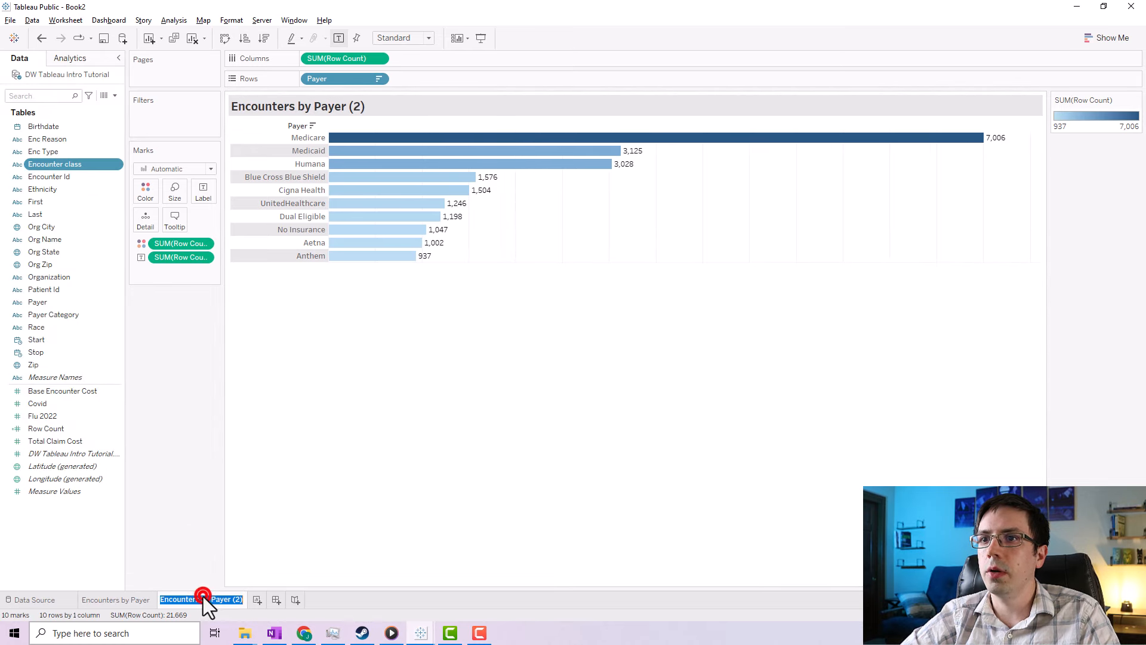
pyautogui.write('Top 2')
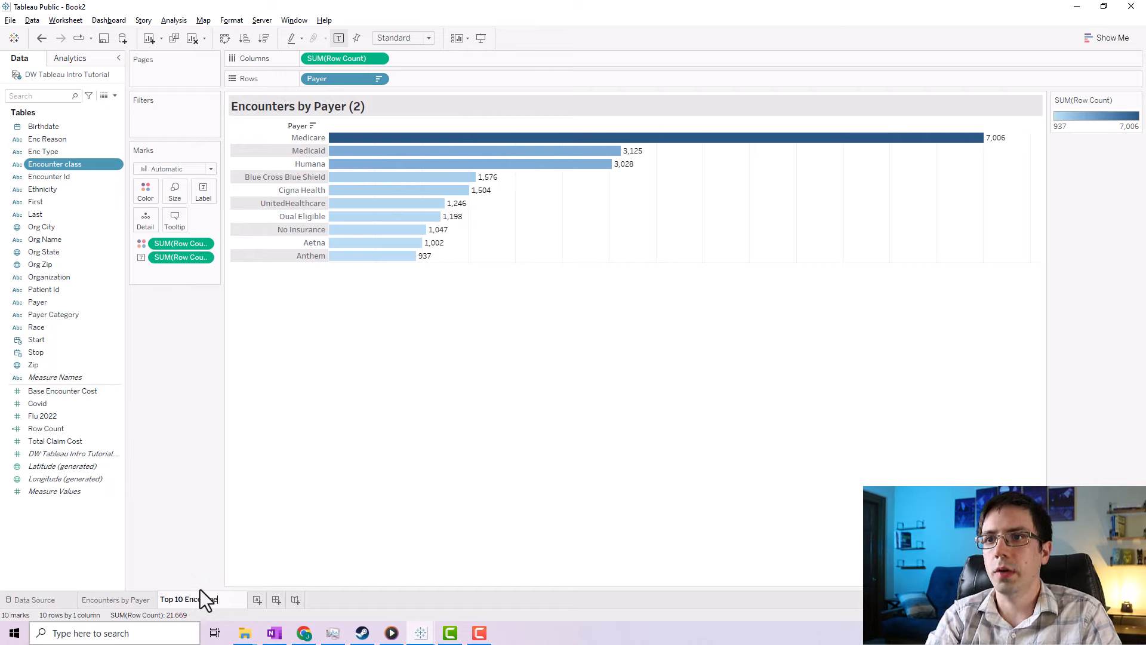
pyautogui.write('0 Encounters b')
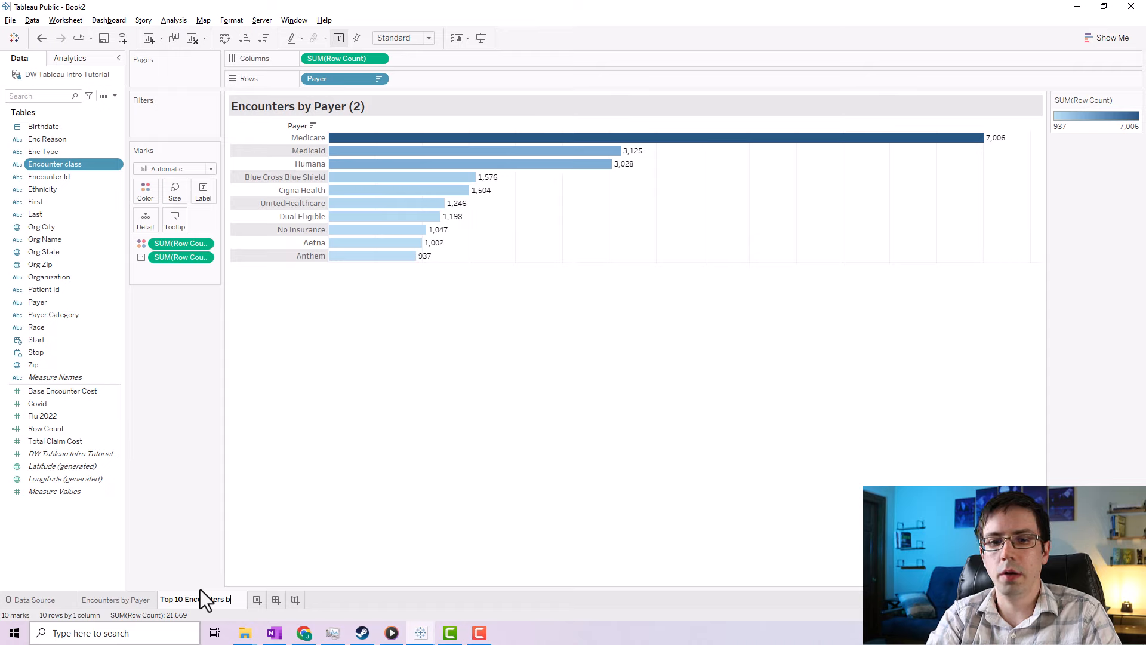
pyautogui.write('y Reason')
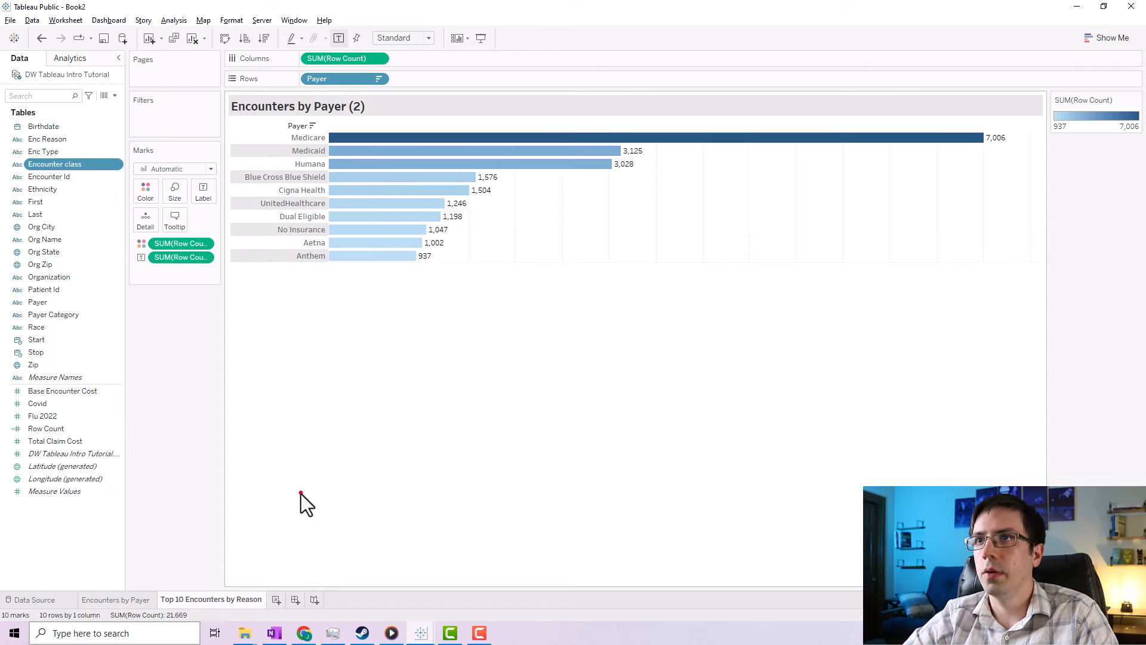
pyautogui.click(300, 494)
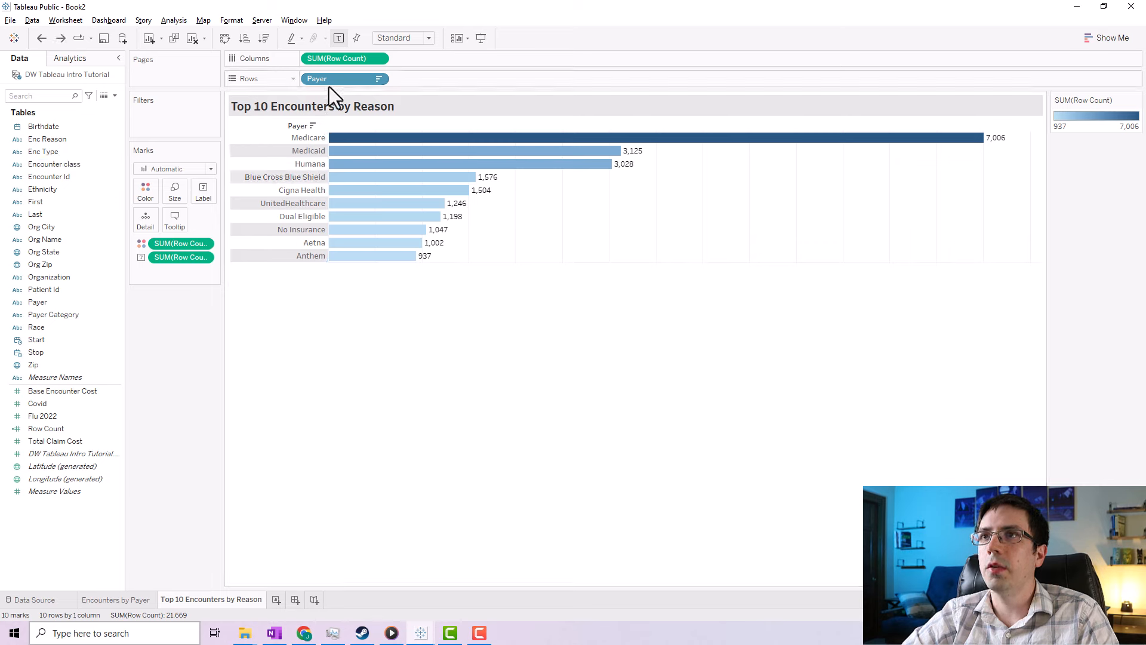
# Replace Payer with Enc Reason in the chart's rows and sort the reasons in descending order by row count.
pyautogui.moveTo(332, 80); pyautogui.dragTo(181, 330)
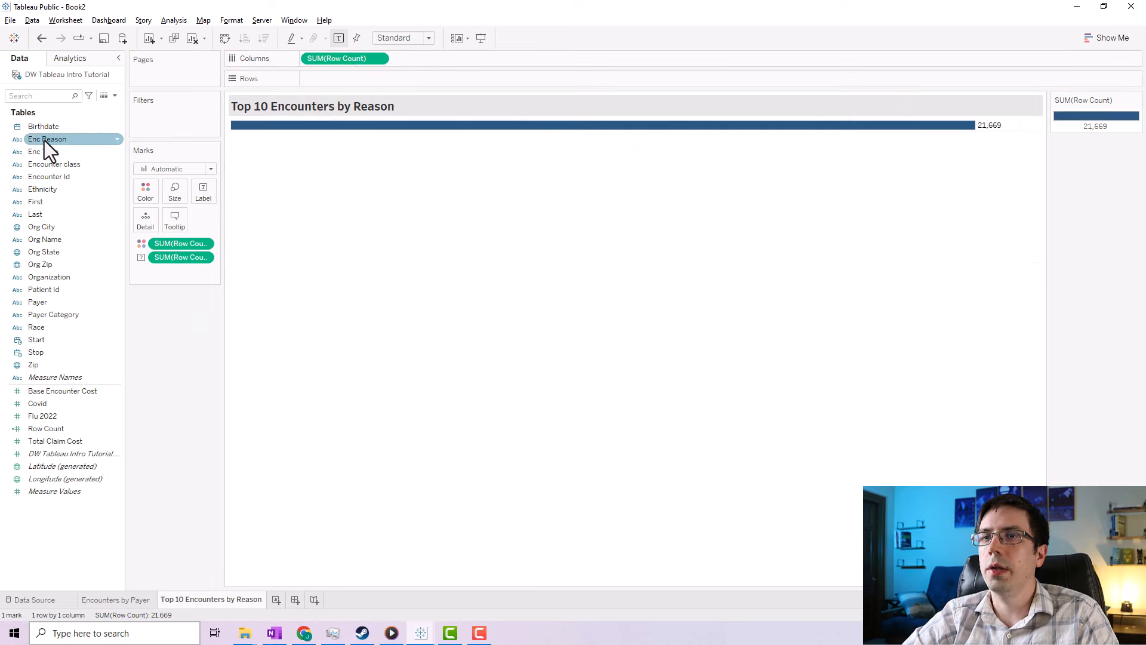
pyautogui.moveTo(55, 141); pyautogui.dragTo(326, 84)
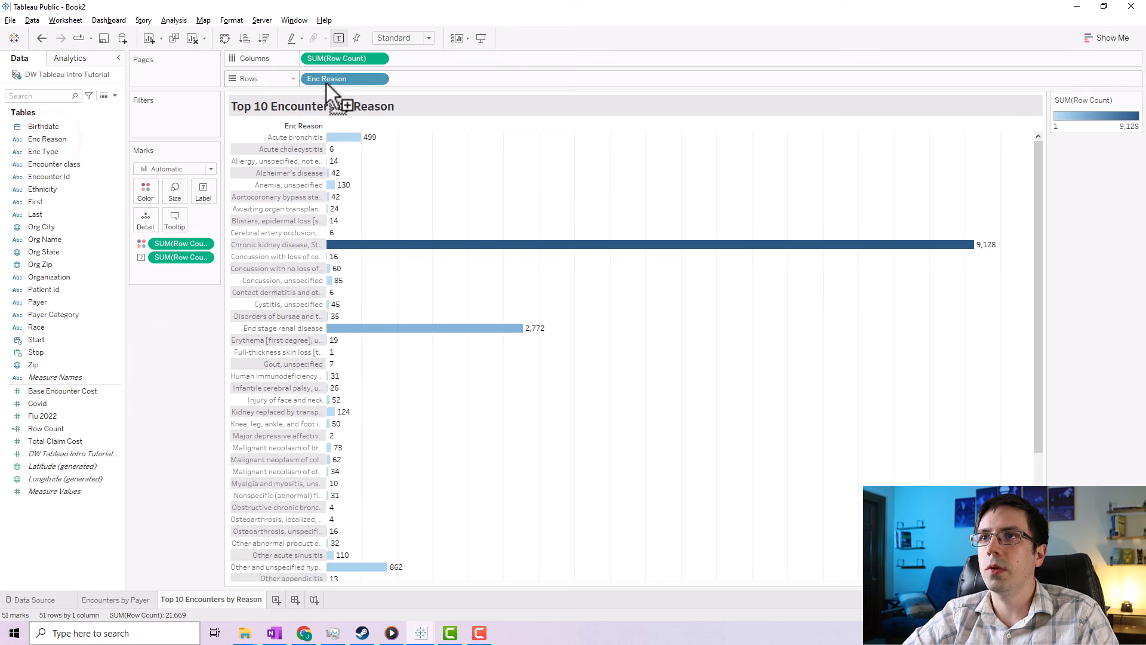
pyautogui.click(263, 40)
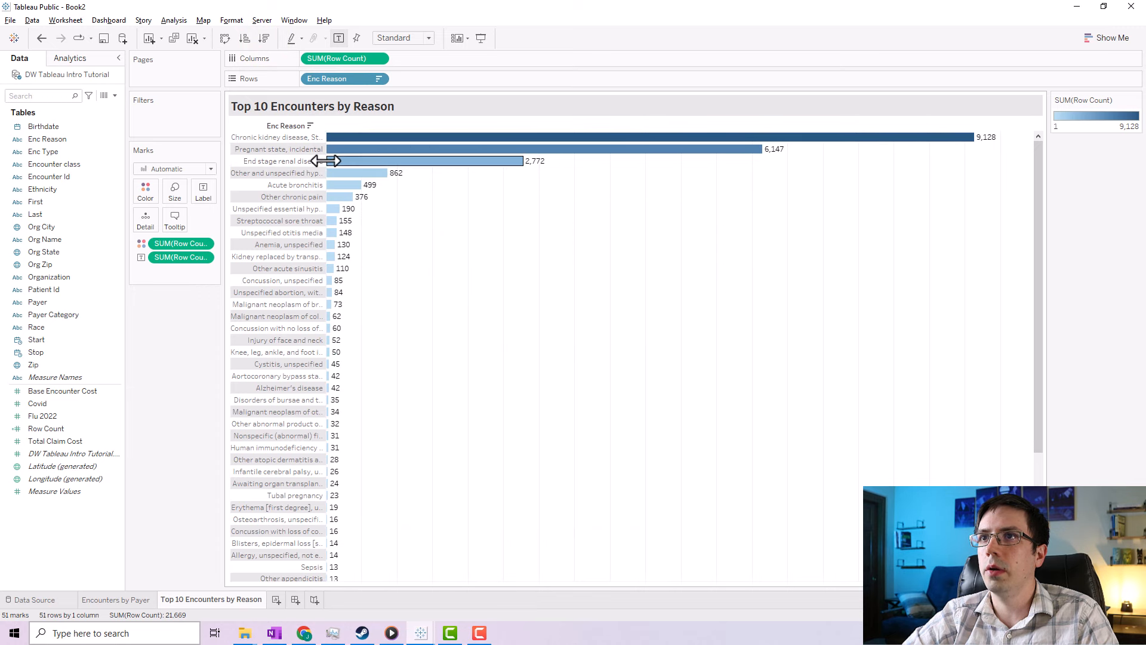
# Widen the Enc Reason header column to make room for the longer reason labels.
pyautogui.moveTo(325, 160); pyautogui.dragTo(373, 160)
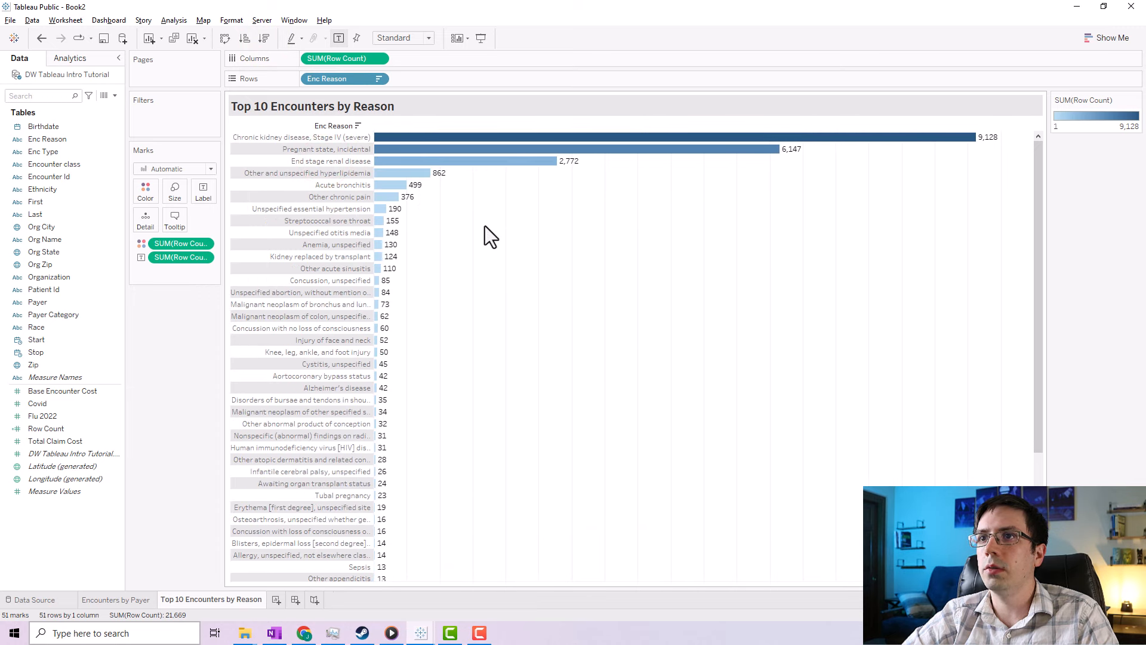
pyautogui.scroll(-5, 464, 281)
pyautogui.scroll(5, 466, 299)
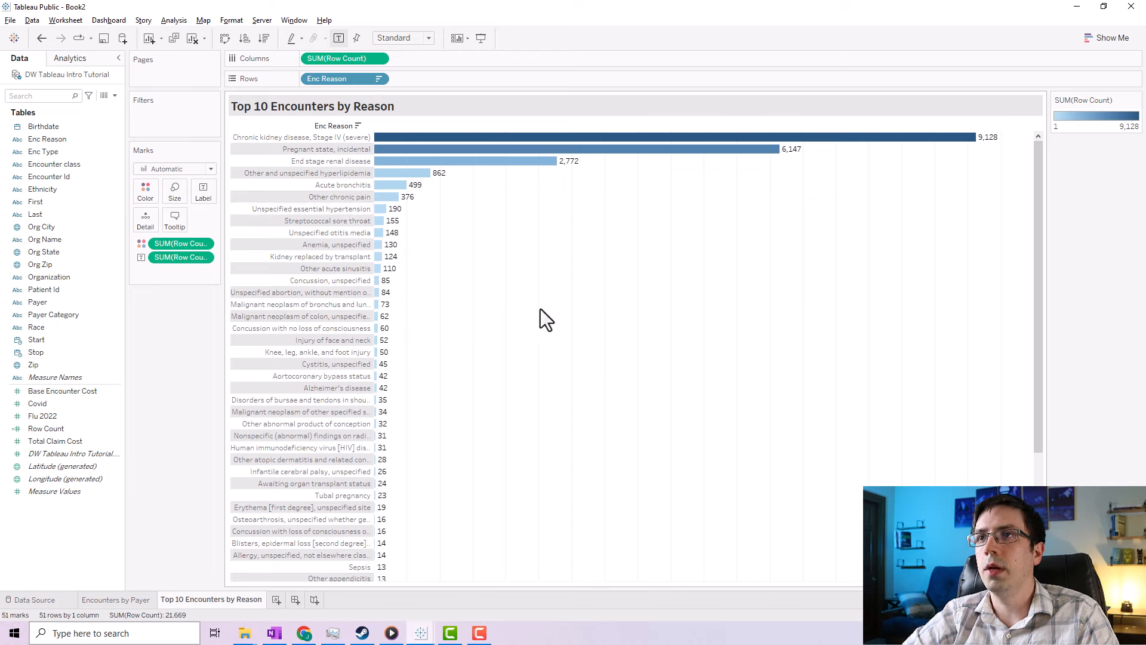
# Add a copy of the Enc Reason row field as a filter limited to the top 10 by sum of Row Count.
pyautogui.press('ctrl')
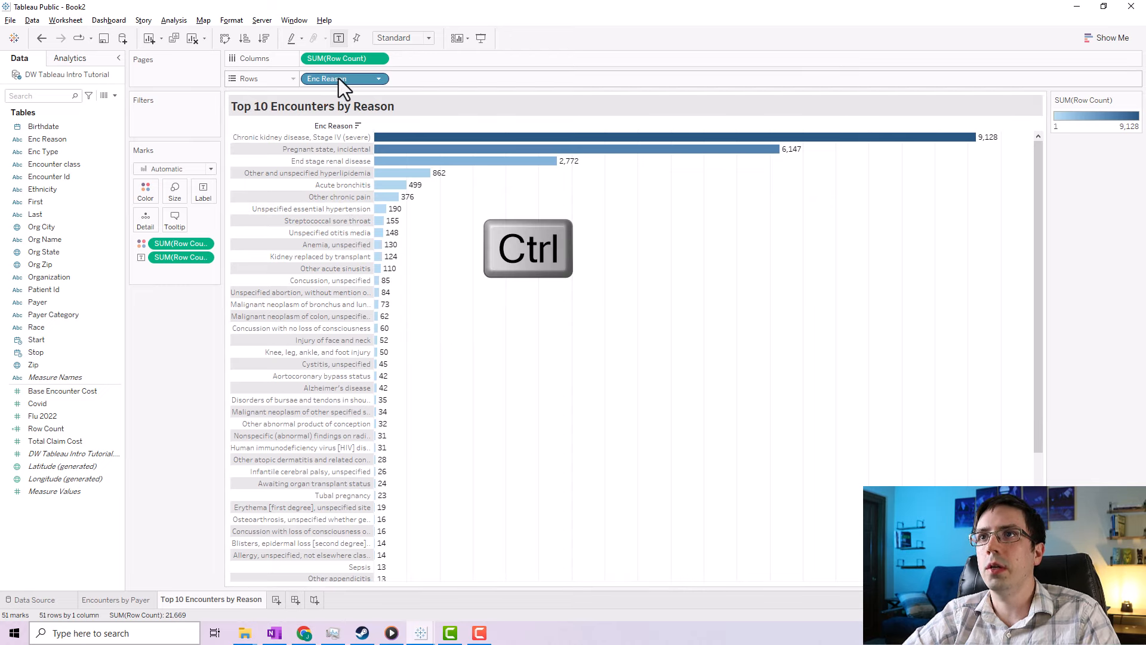
pyautogui.moveTo(339, 77); pyautogui.dragTo(172, 117)
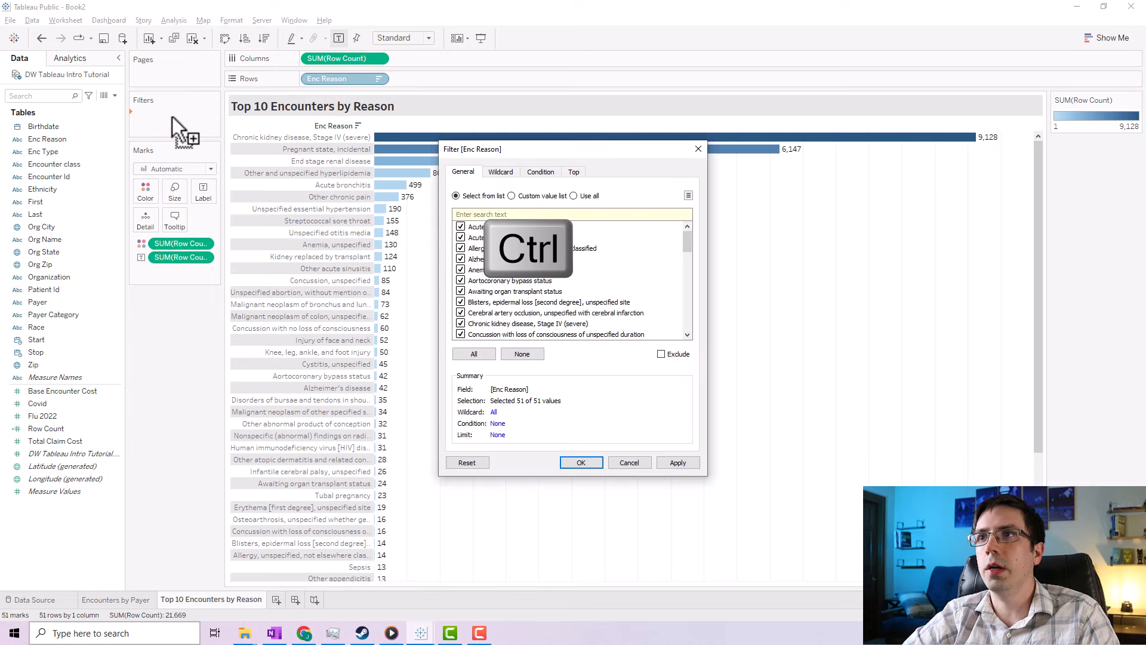
pyautogui.click(574, 172)
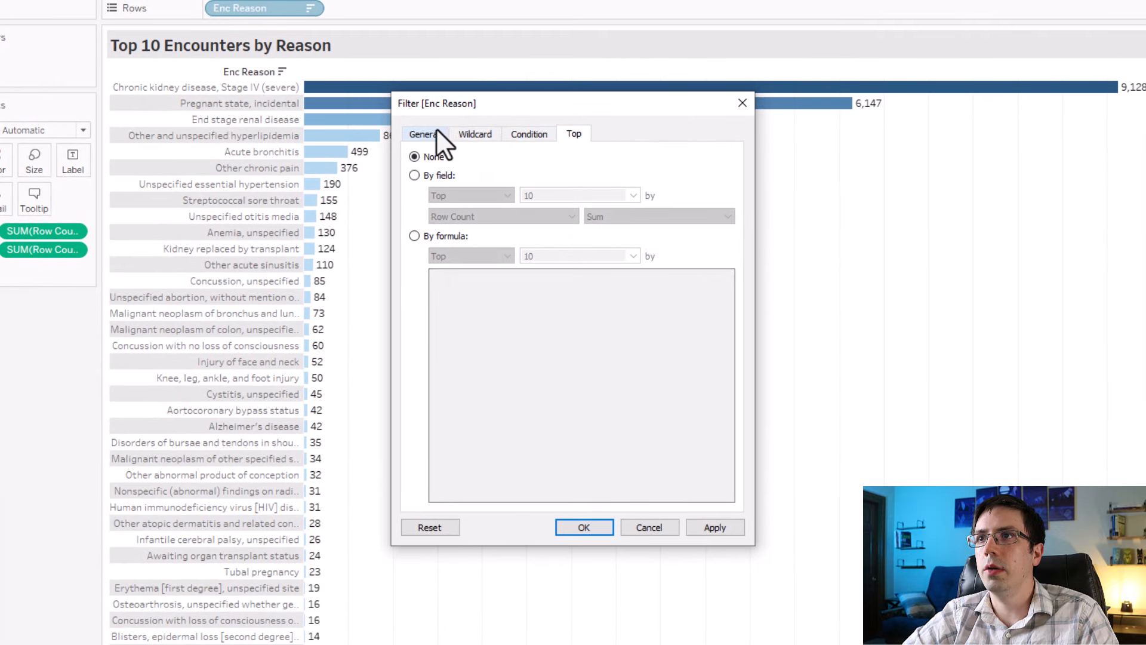
pyautogui.click(414, 175)
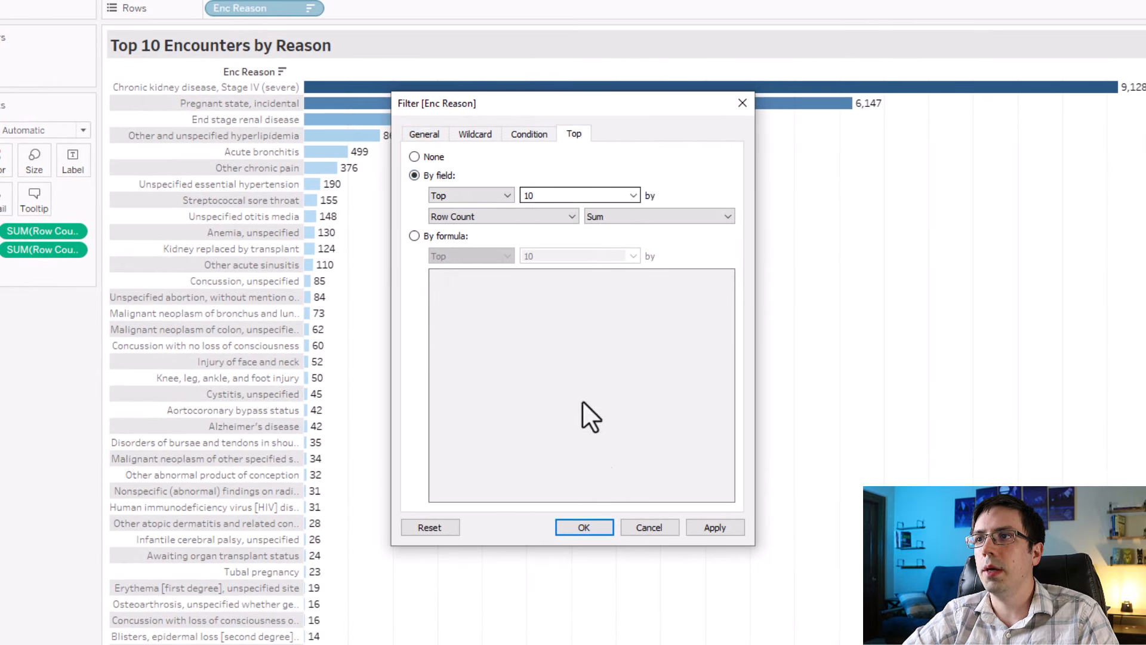
pyautogui.click(725, 527)
pyautogui.click(603, 527)
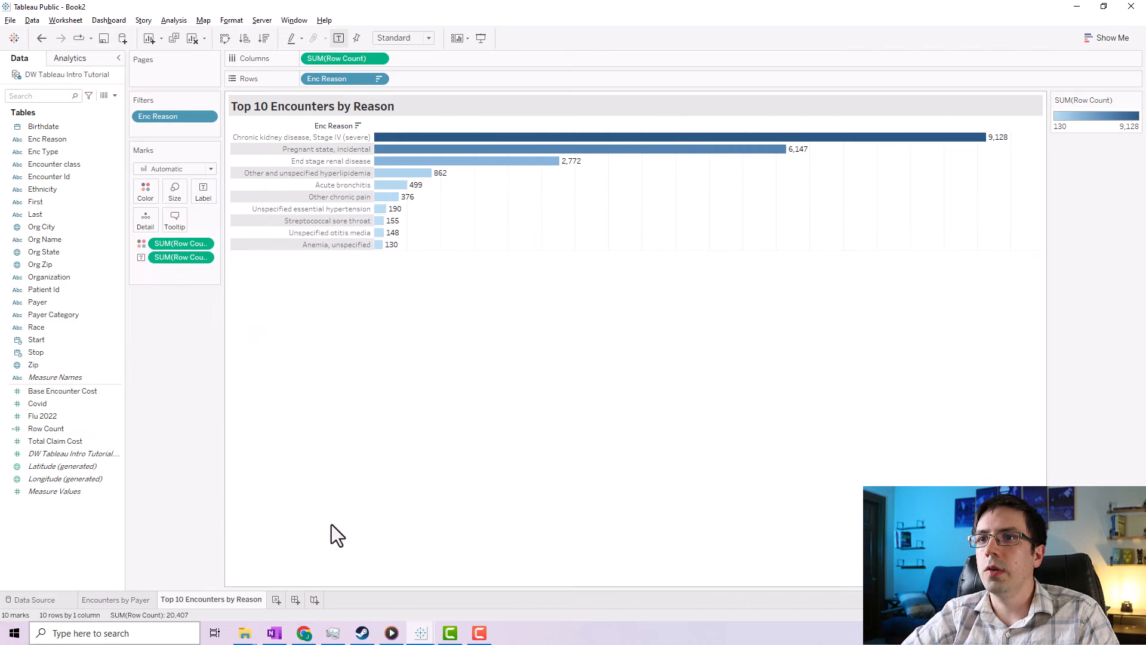
# Create a new worksheet and show Row Count as a text value in it.
pyautogui.click(278, 600)
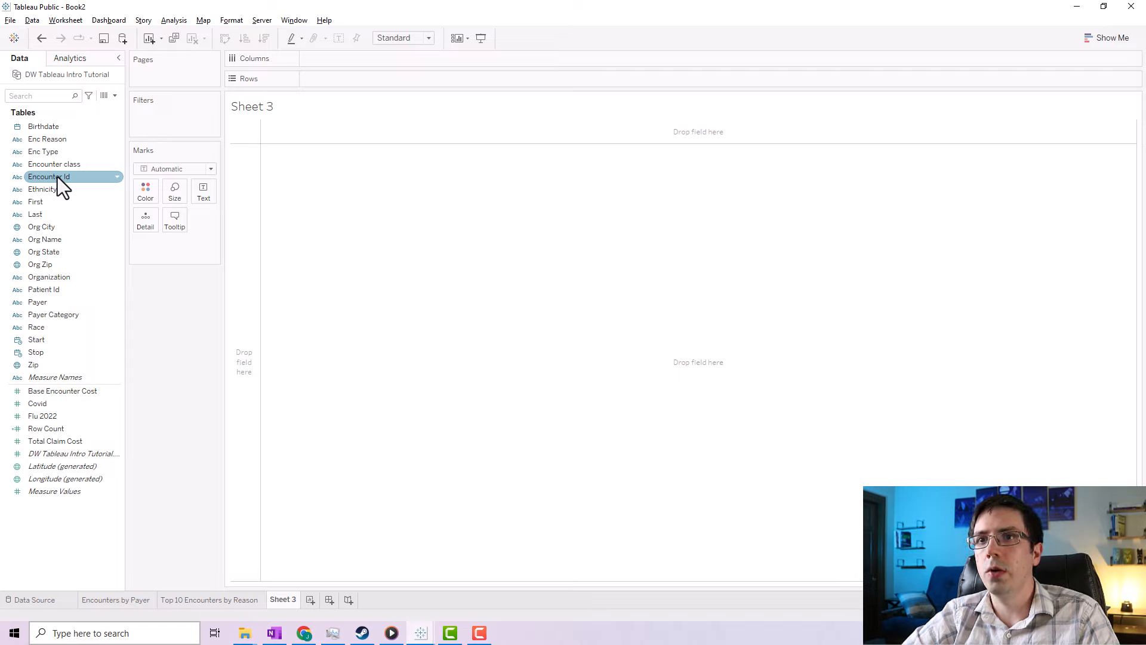
pyautogui.moveTo(49, 431); pyautogui.dragTo(203, 192)
pyautogui.moveTo(259, 140)
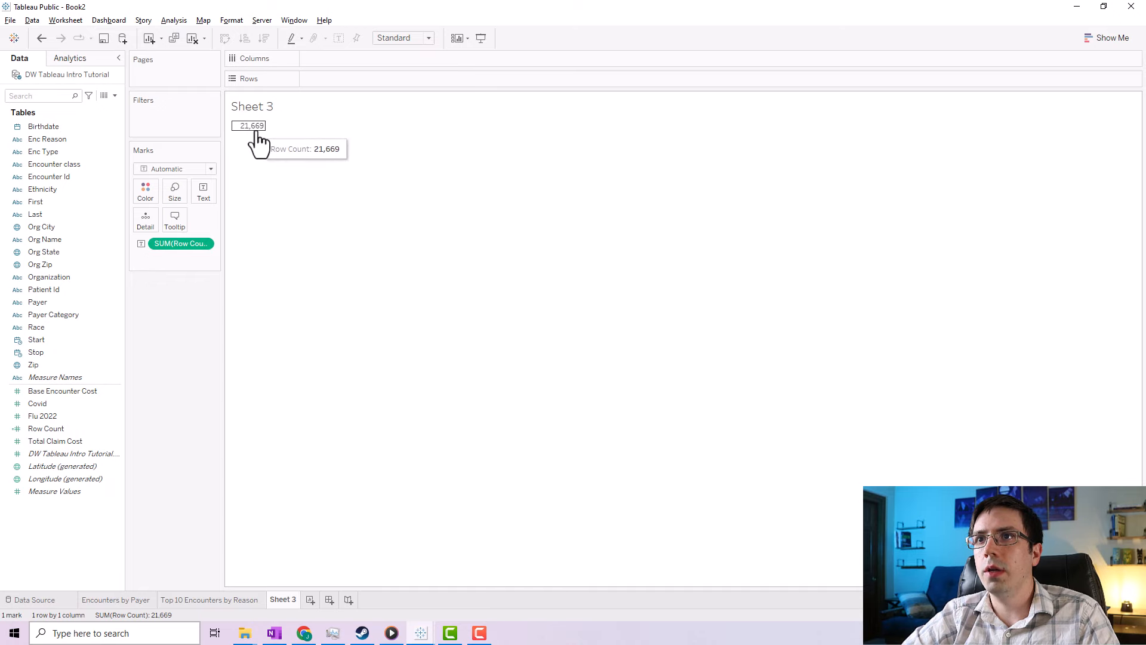
# Replace Row Count with Encounter Id as the text value and aggregate it as a Count measure.
pyautogui.moveTo(182, 243); pyautogui.dragTo(179, 370)
pyautogui.moveTo(32, 176); pyautogui.dragTo(199, 197)
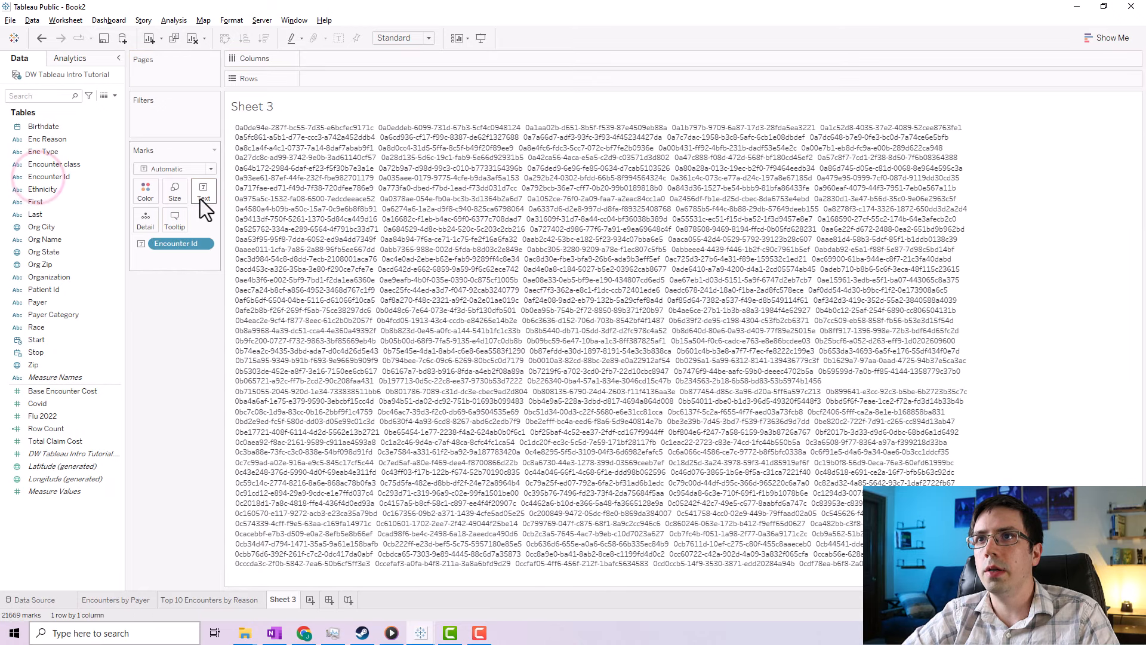
pyautogui.rightClick(180, 242)
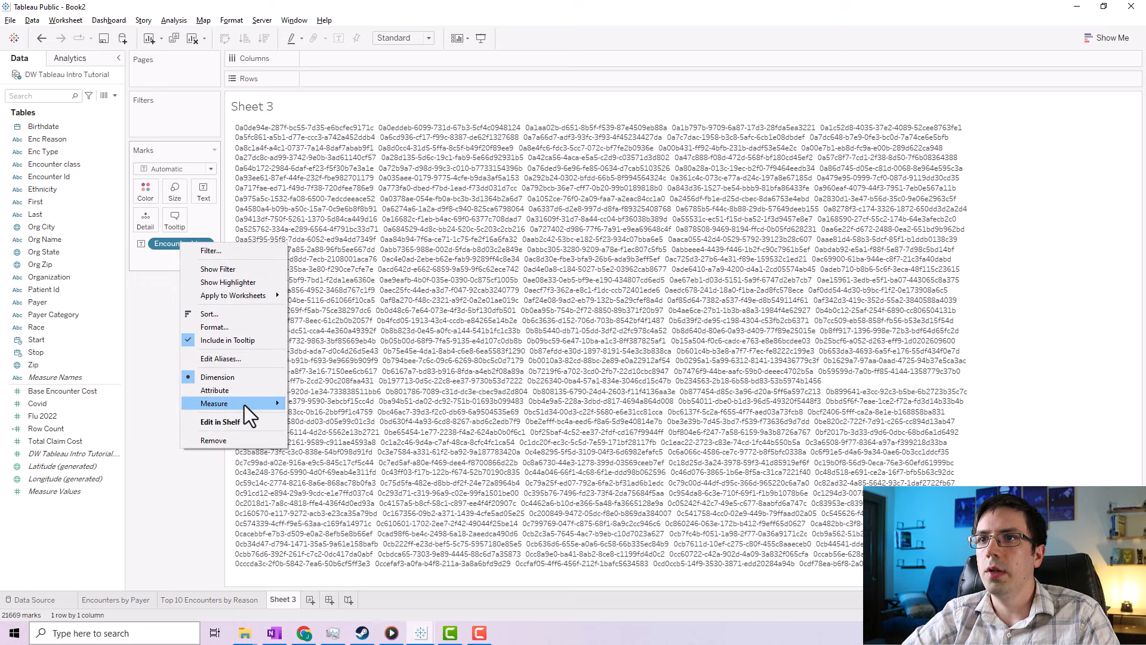
pyautogui.moveTo(245, 404)
pyautogui.click(315, 428)
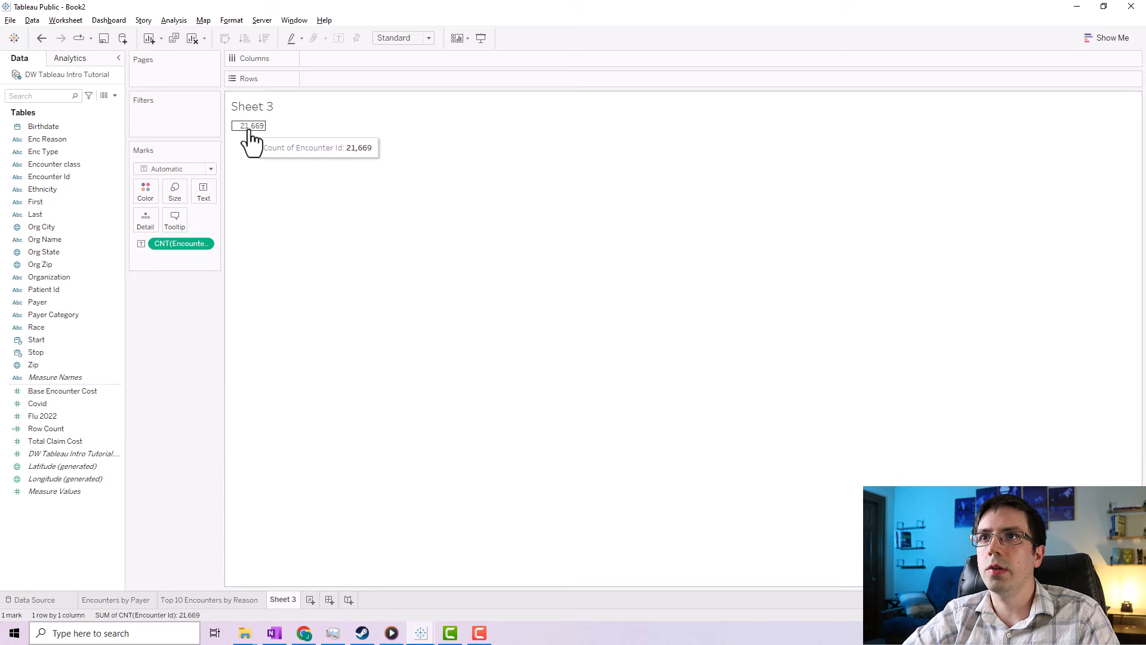
# Remove the Encounter Id count and show Row Count as the sheet's text value.
pyautogui.moveTo(182, 242); pyautogui.dragTo(187, 321)
pyautogui.click(80, 428)
pyautogui.moveTo(214, 191); pyautogui.dragTo(214, 198)
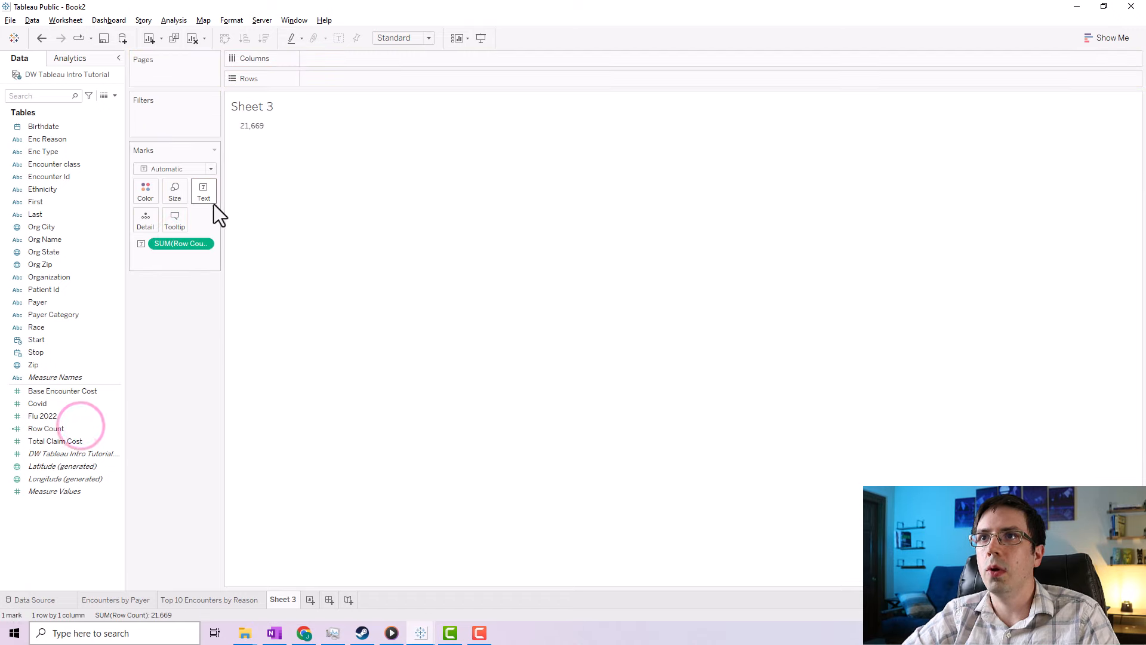
pyautogui.moveTo(251, 139)
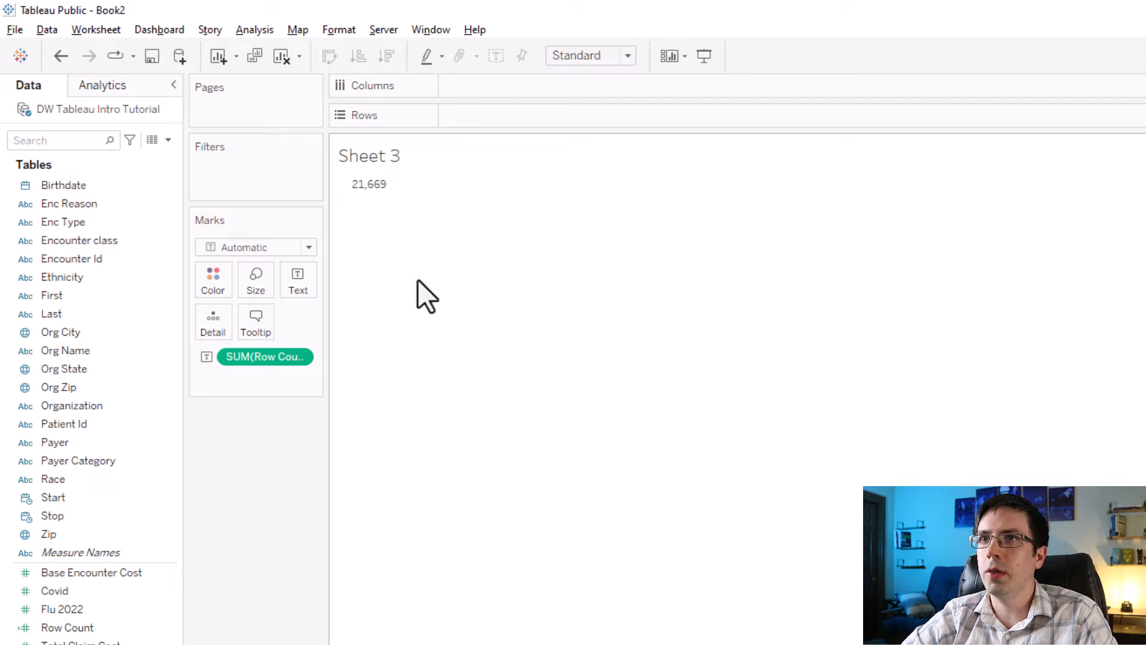
# Edit the text label to read "Number of Encounters: <SUM(Row Count)>".
pyautogui.click(289, 280)
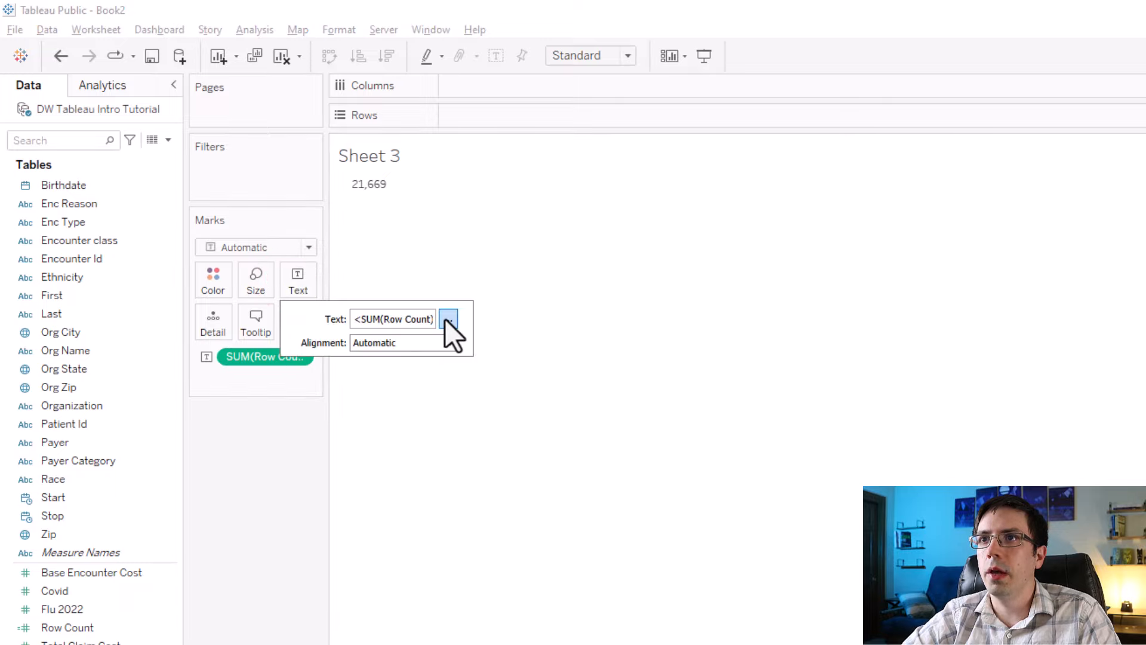
pyautogui.click(446, 319)
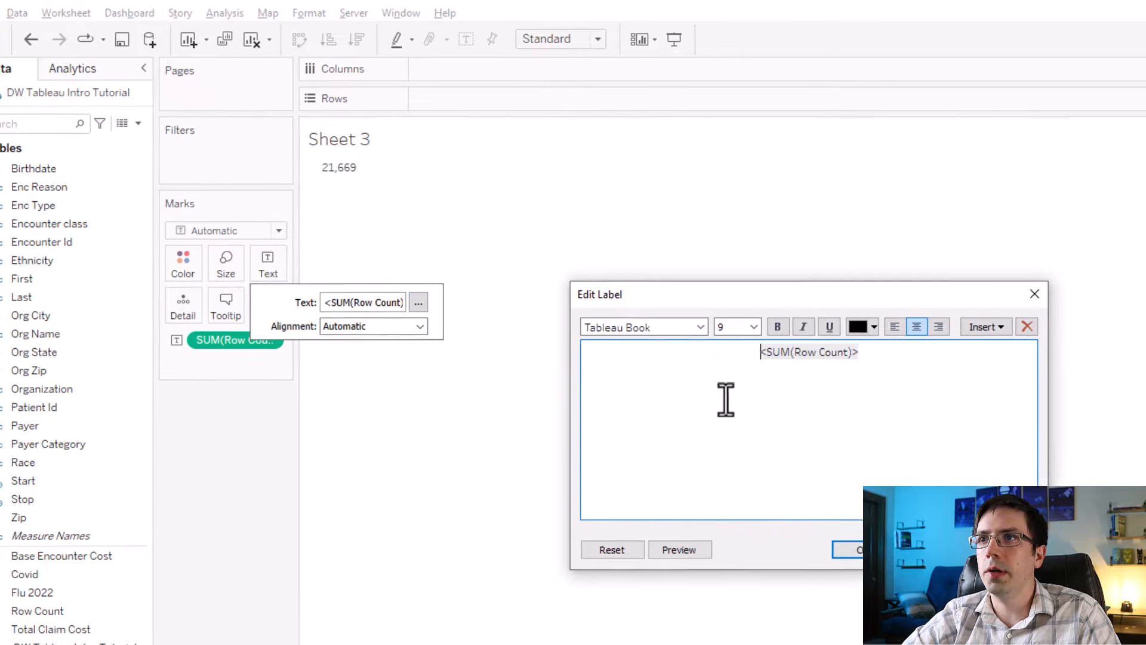
pyautogui.write('Number of Encou')
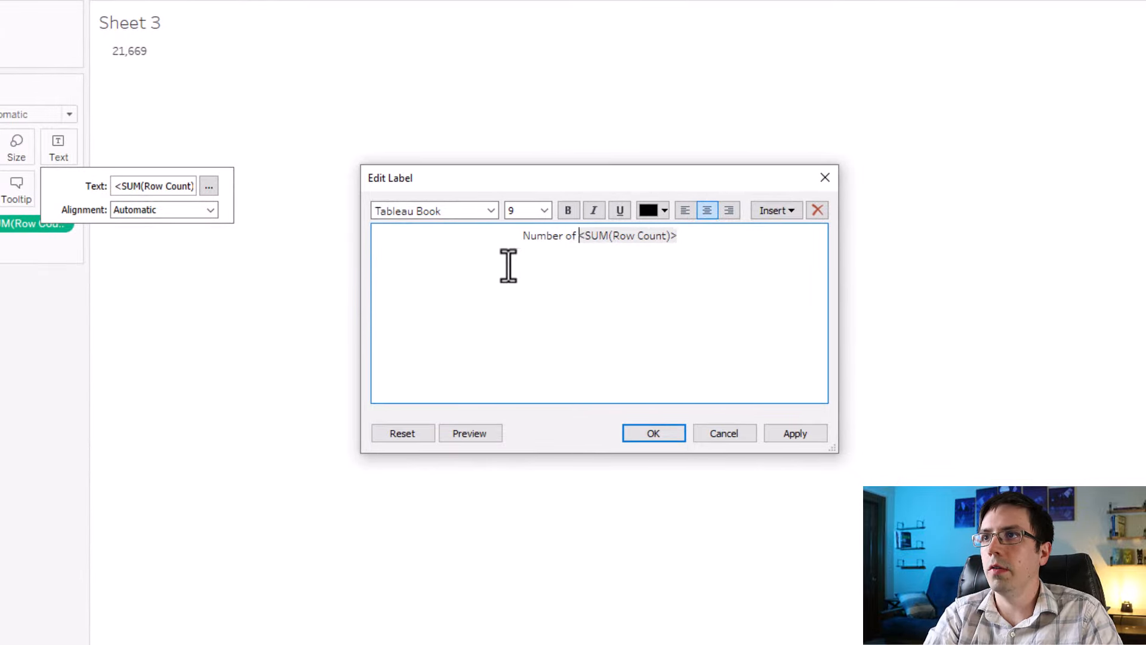
pyautogui.write('nters')
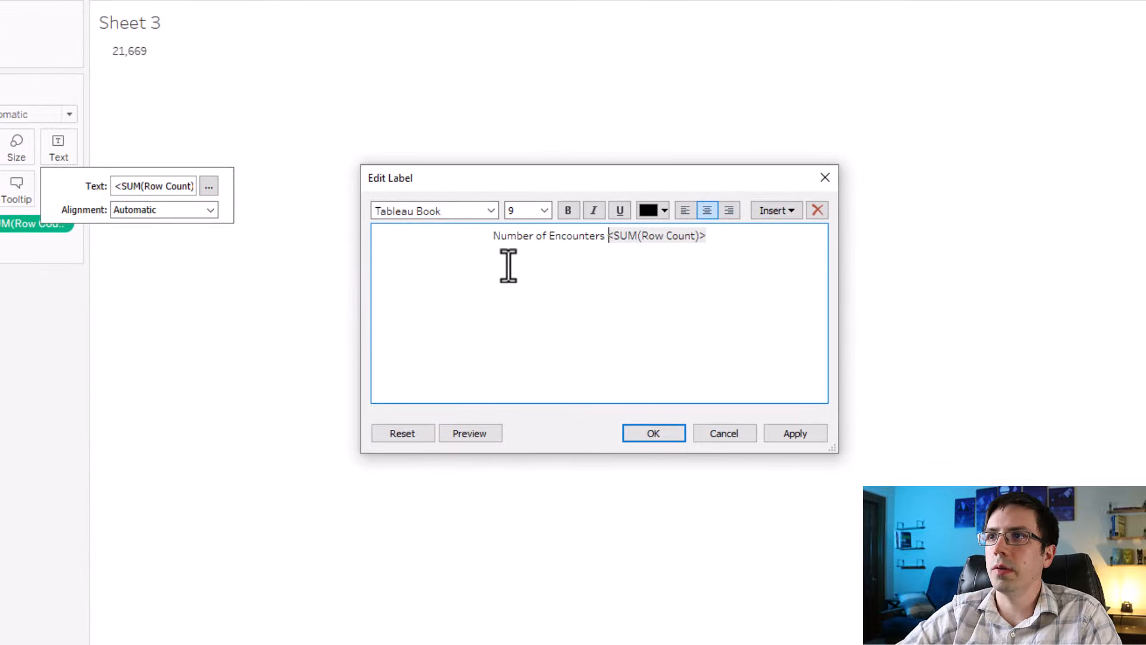
pyautogui.click(801, 435)
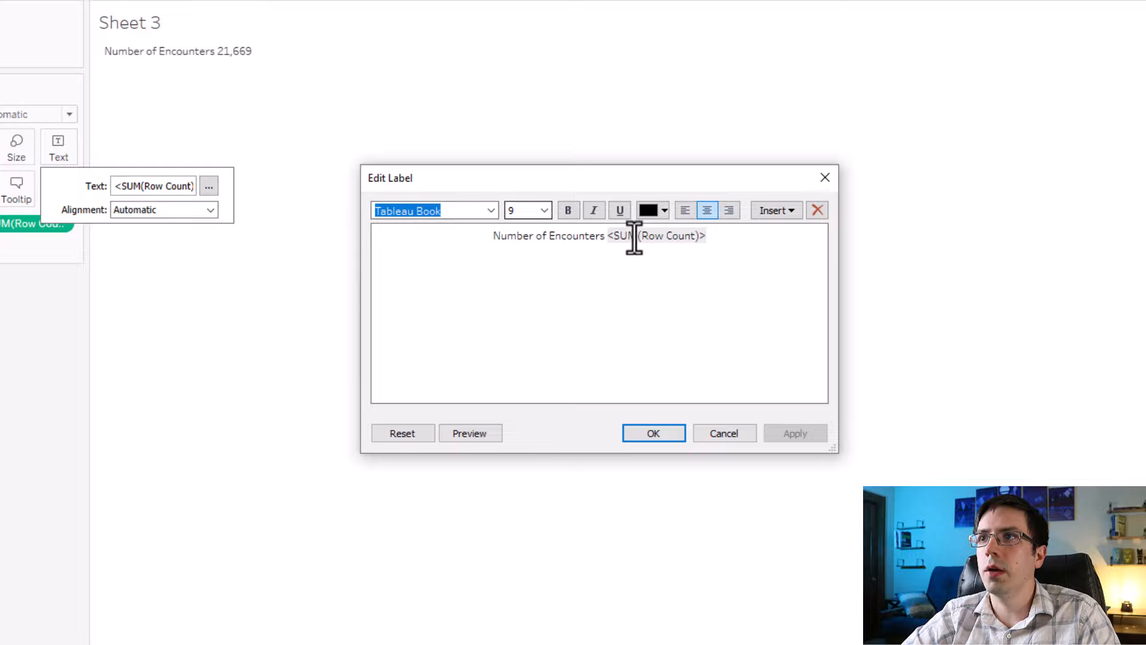
pyautogui.click(607, 236)
pyautogui.press('BackSpace')
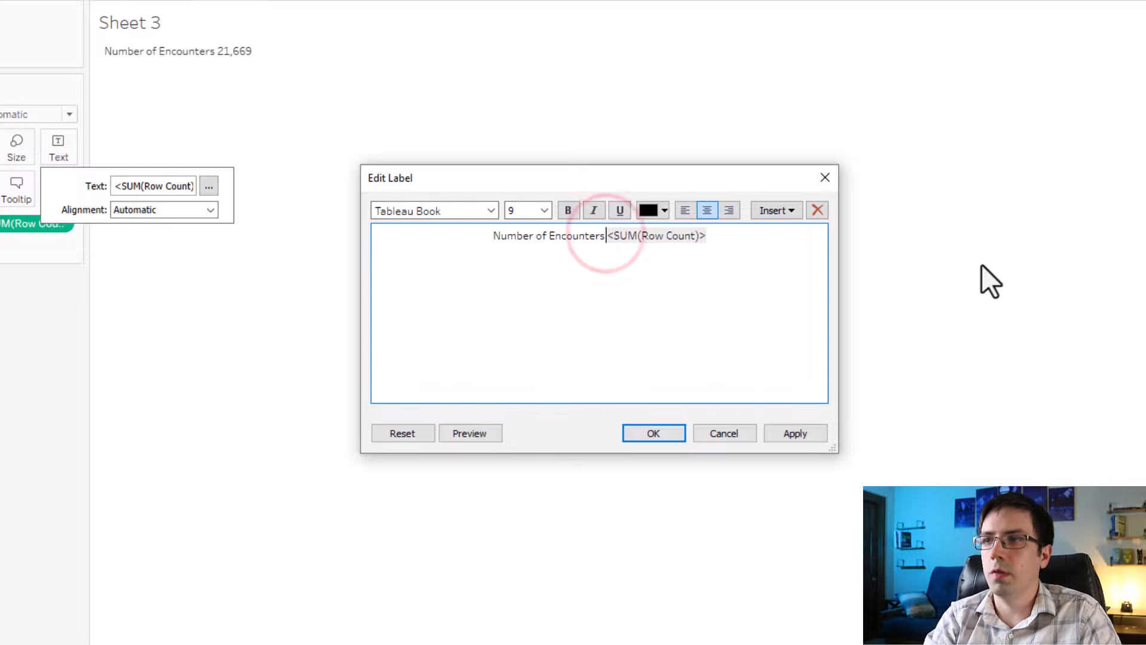
pyautogui.write(':')
pyautogui.click(795, 435)
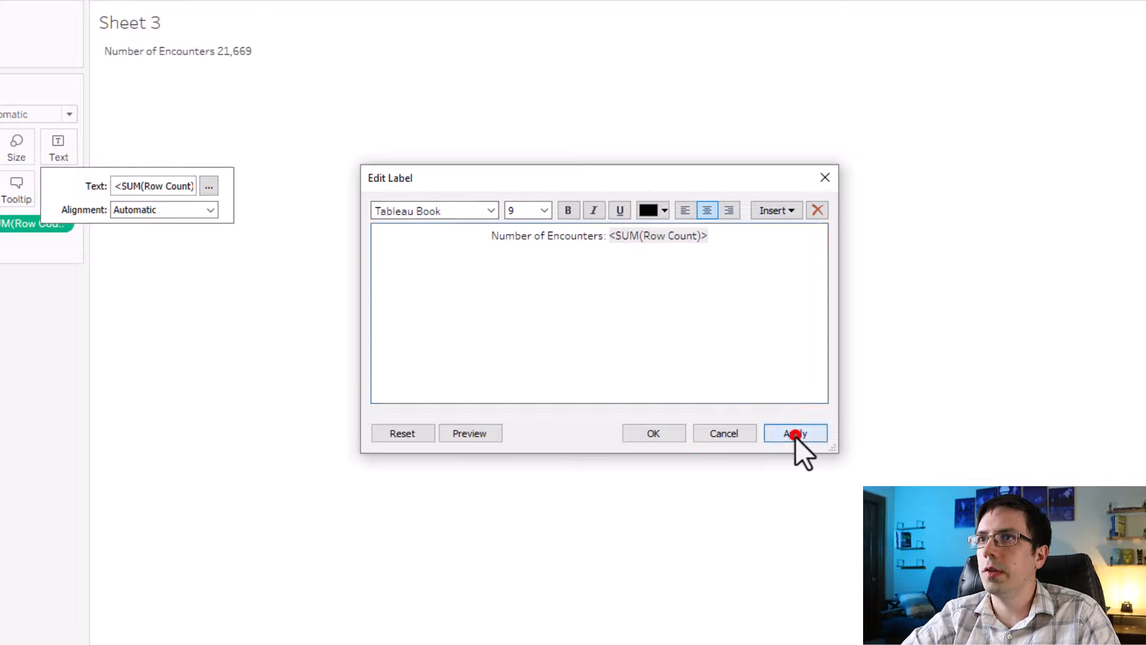
pyautogui.click(661, 428)
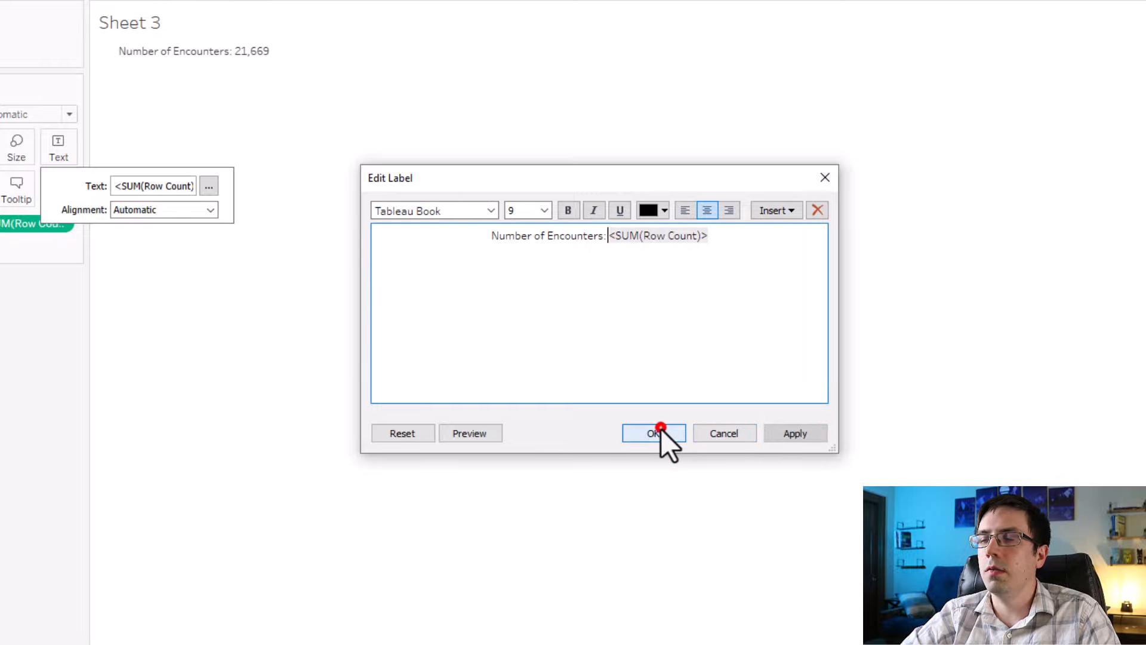
# Reopen the label's text and format the entire line at size 18 in bold.
pyautogui.click(64, 148)
pyautogui.click(64, 148)
pyautogui.click(216, 188)
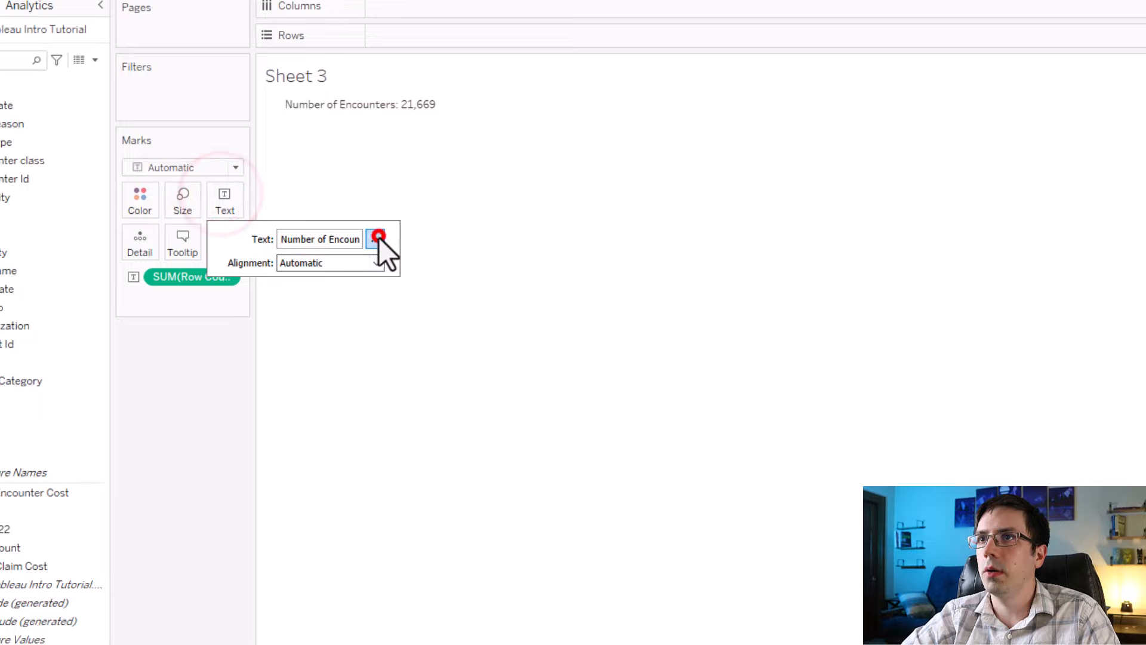
pyautogui.moveTo(897, 289); pyautogui.dragTo(732, 271)
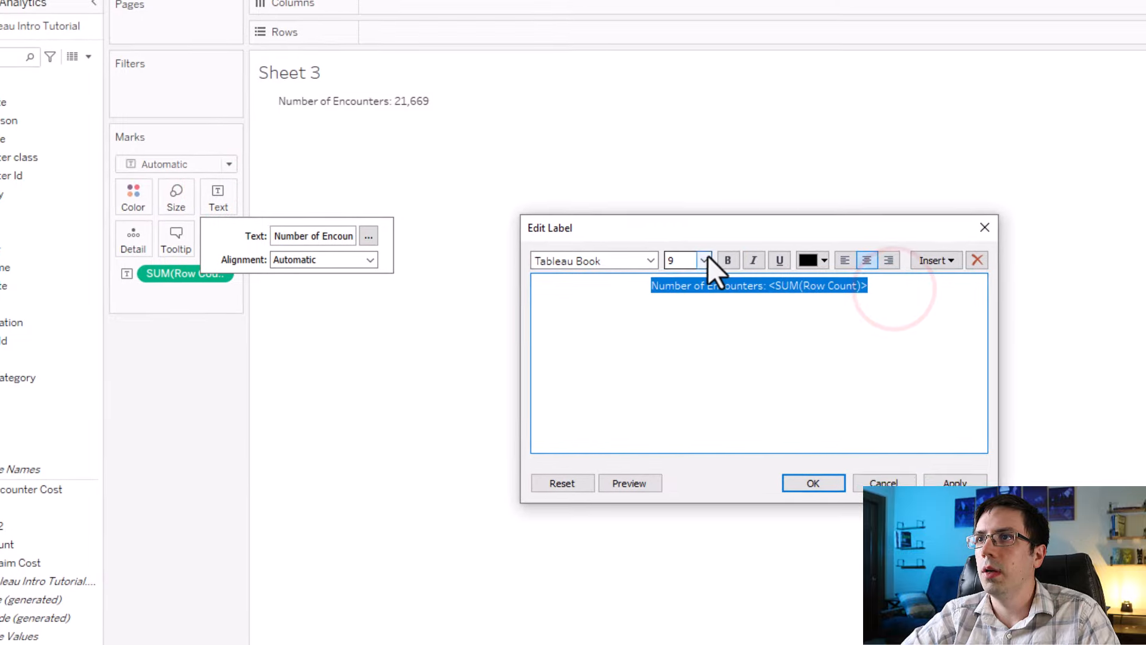
pyautogui.click(705, 259)
pyautogui.click(544, 292)
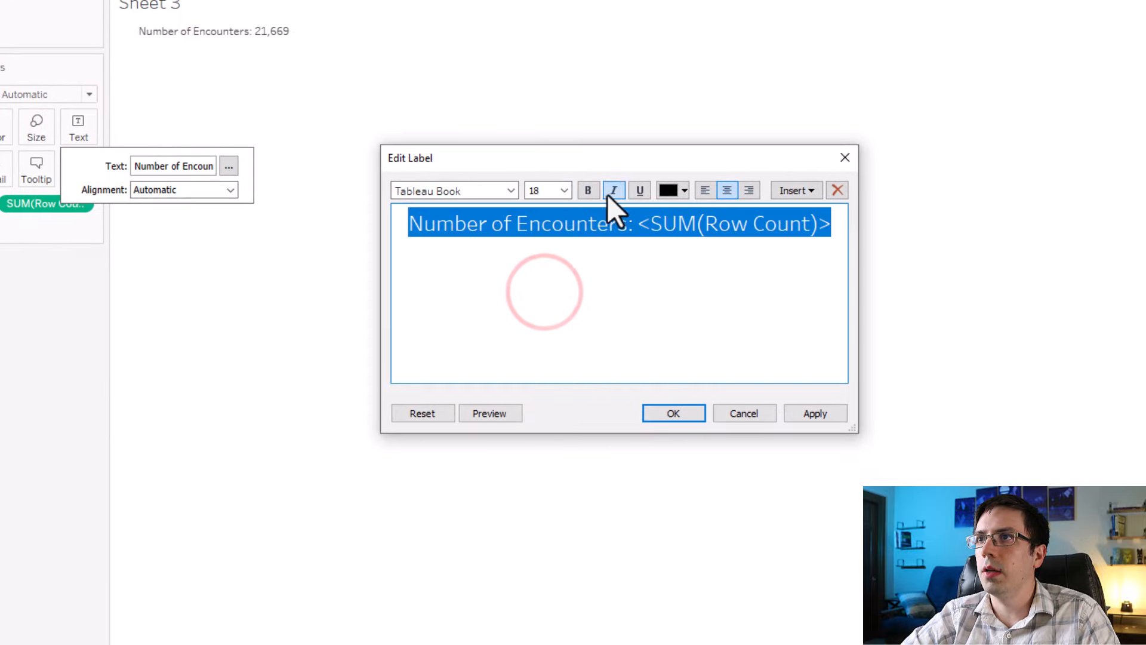
pyautogui.click(587, 190)
pyautogui.click(800, 413)
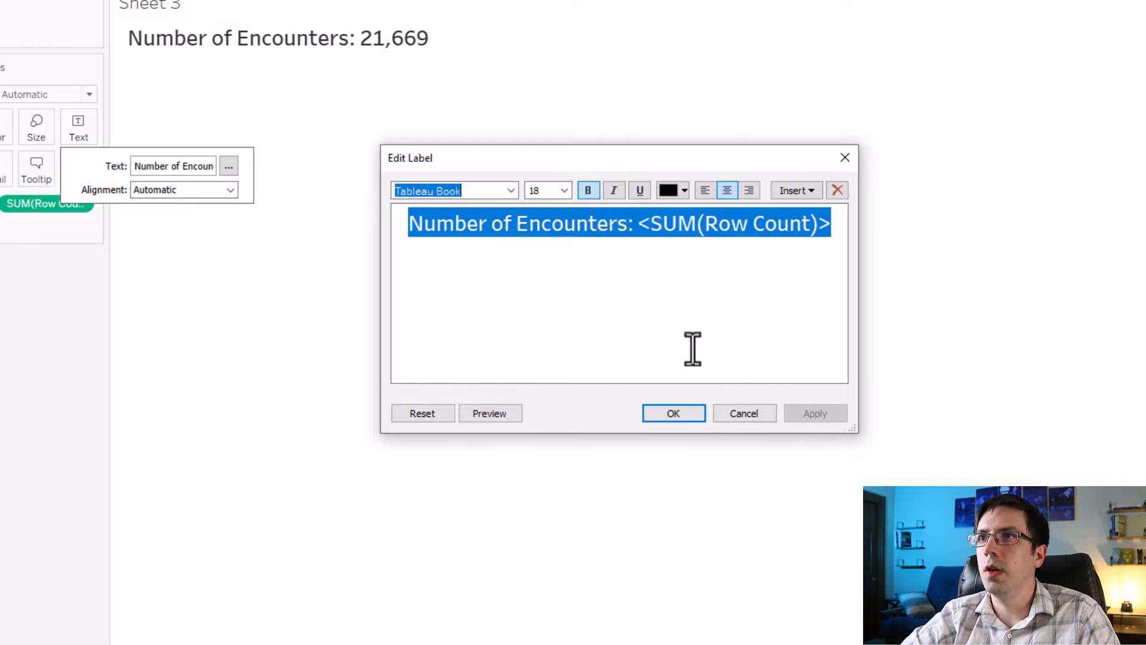
# Remove the bold from the <SUM(Row Count)> field in the label.
pyautogui.click(693, 288)
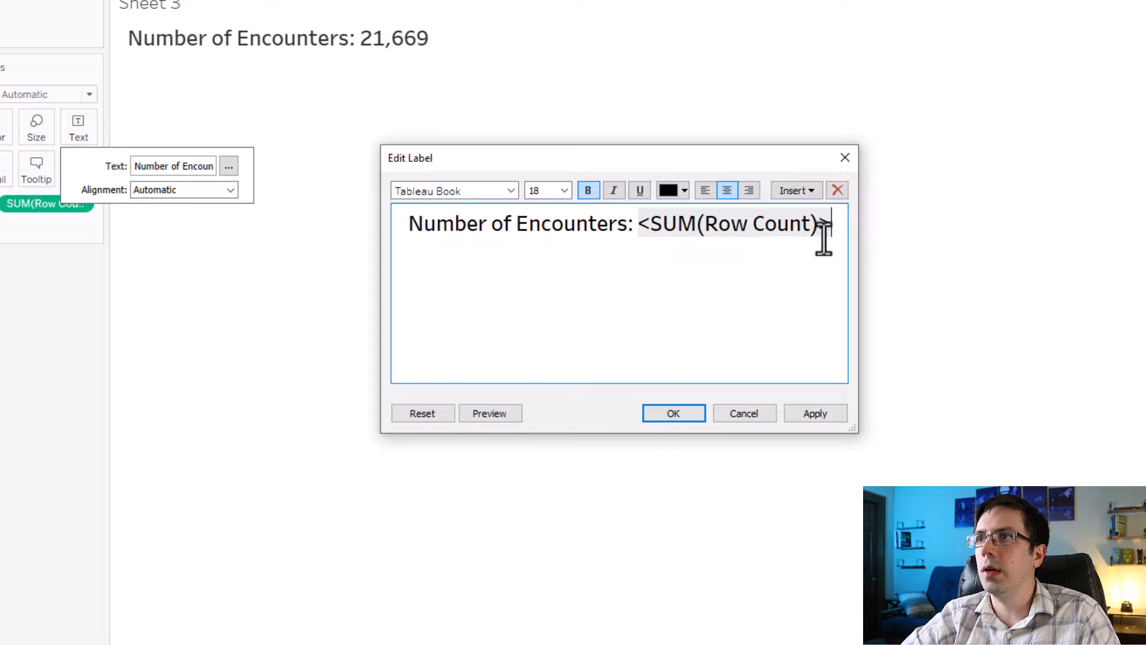
pyautogui.moveTo(832, 226); pyautogui.dragTo(642, 238)
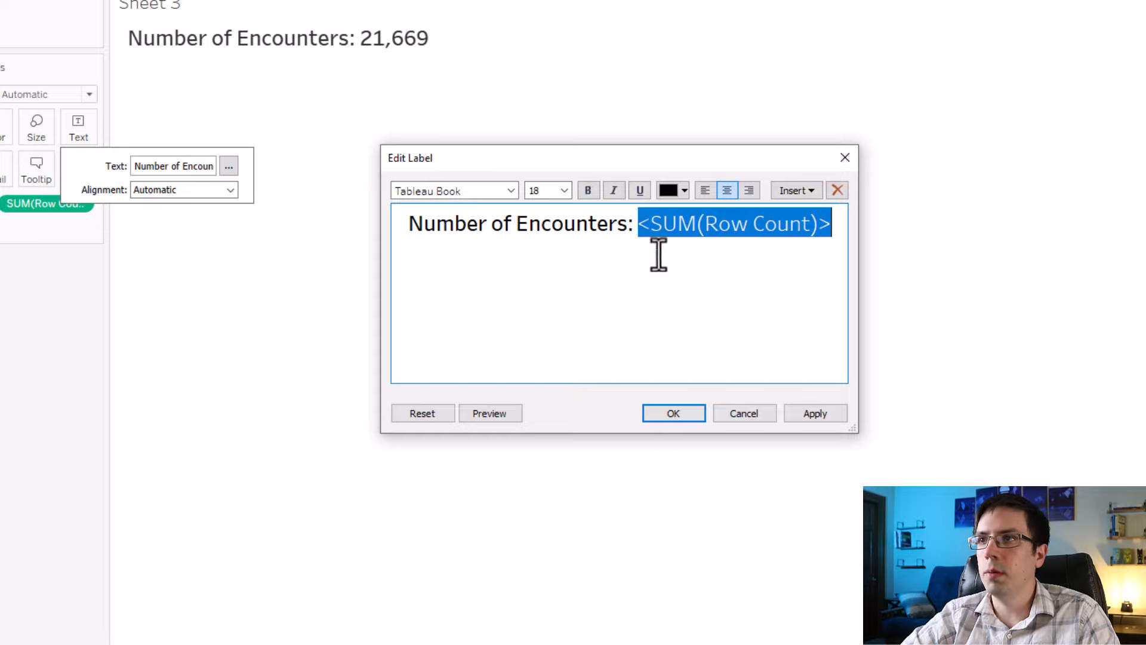
pyautogui.click(816, 414)
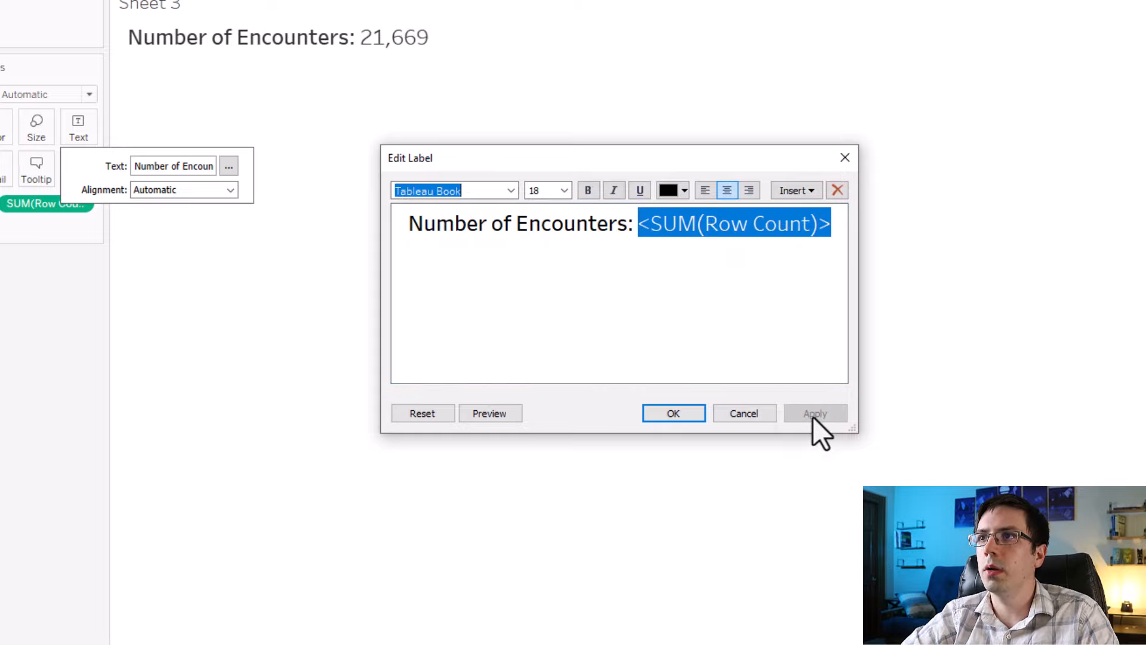
# Set "Number of Encounters:" to regular weight and make the <SUM(Row Count)> field bold in the label.
pyautogui.click(736, 266)
pyautogui.moveTo(632, 222); pyautogui.dragTo(440, 191)
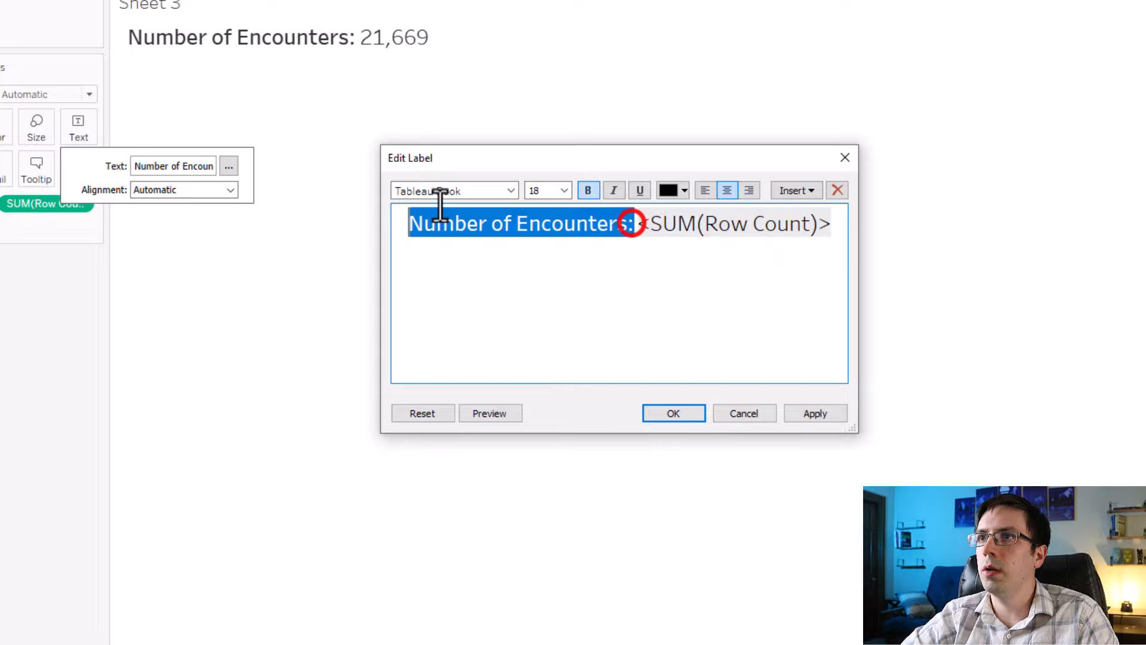
pyautogui.moveTo(831, 226); pyautogui.dragTo(639, 236)
pyautogui.hotkey('ctrl', 'b')
pyautogui.click(808, 411)
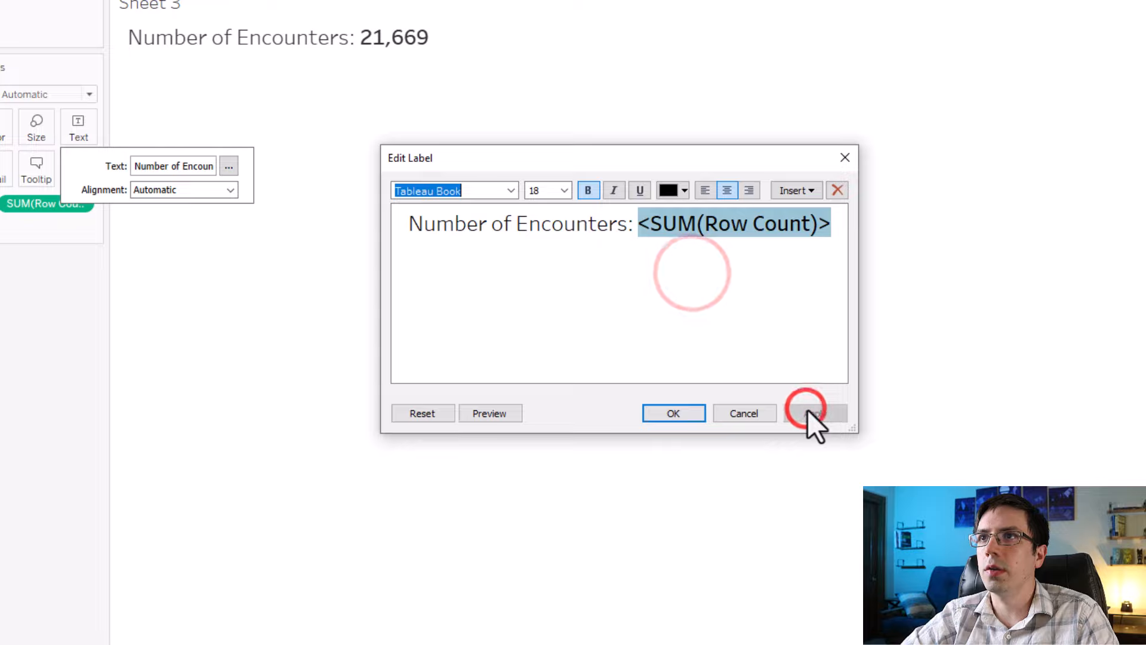
# Left-align the whole label text and accept the label changes.
pyautogui.moveTo(837, 222); pyautogui.dragTo(378, 197)
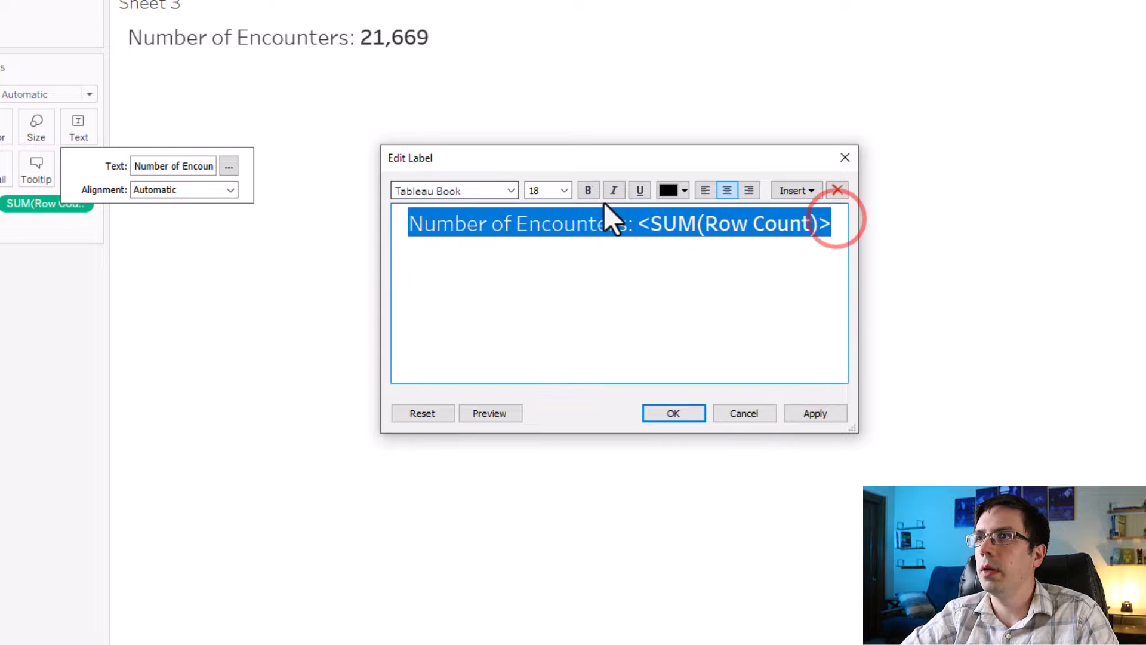
pyautogui.click(703, 186)
pyautogui.click(794, 415)
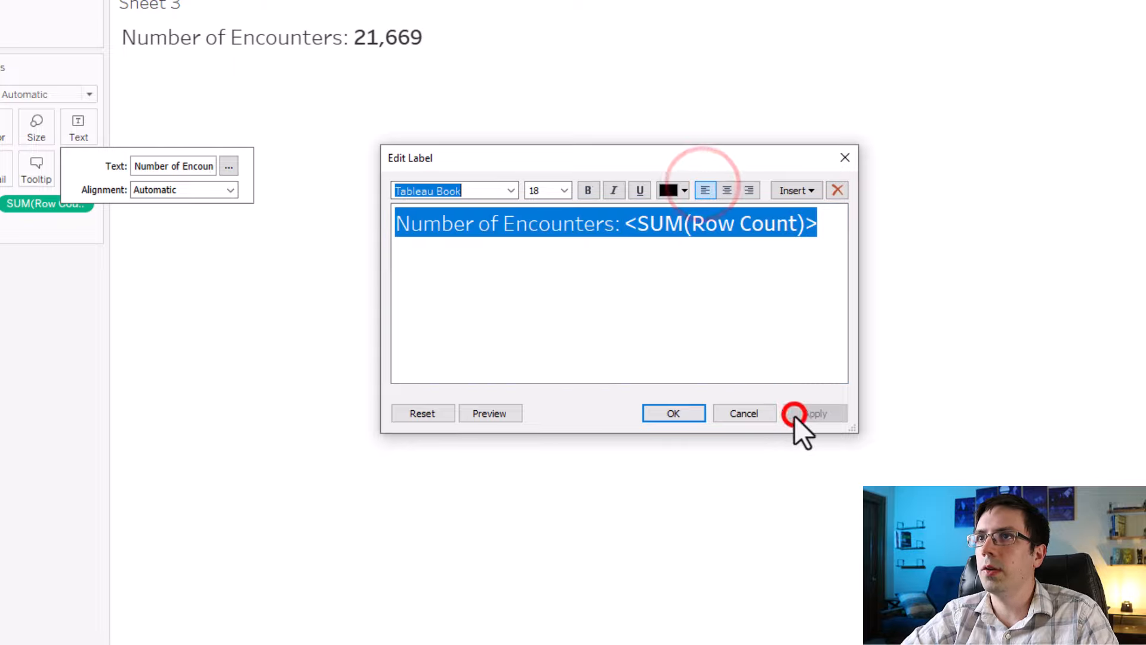
pyautogui.click(677, 422)
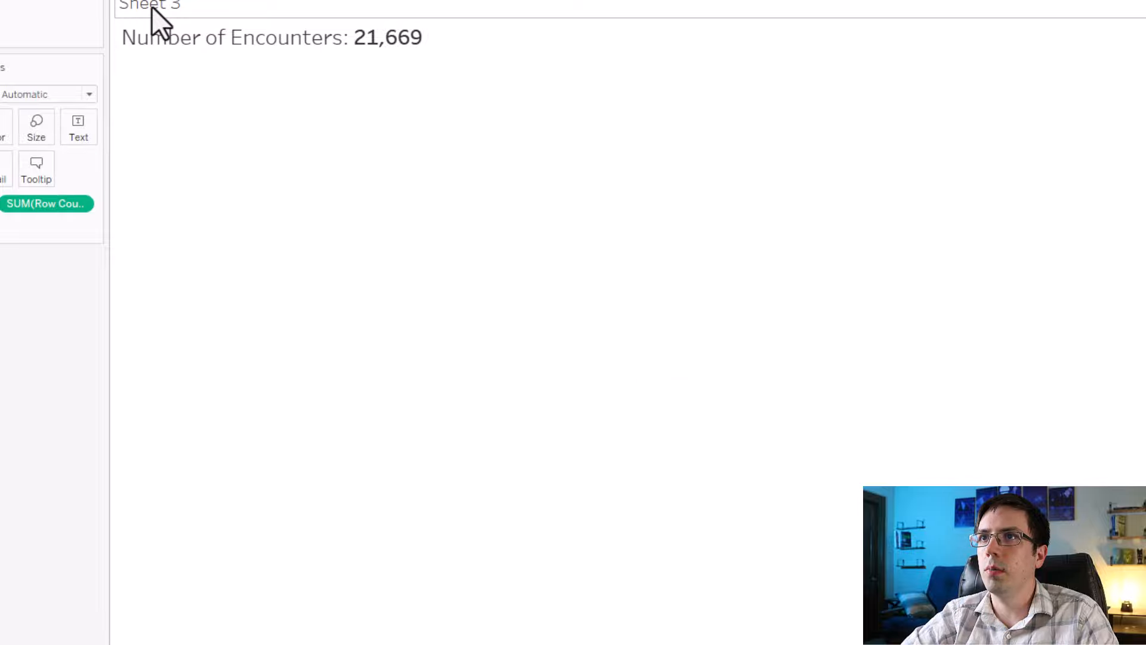
# Rename Sheet 3 as "Number of Encounters".
pyautogui.rightClick(151, 7)
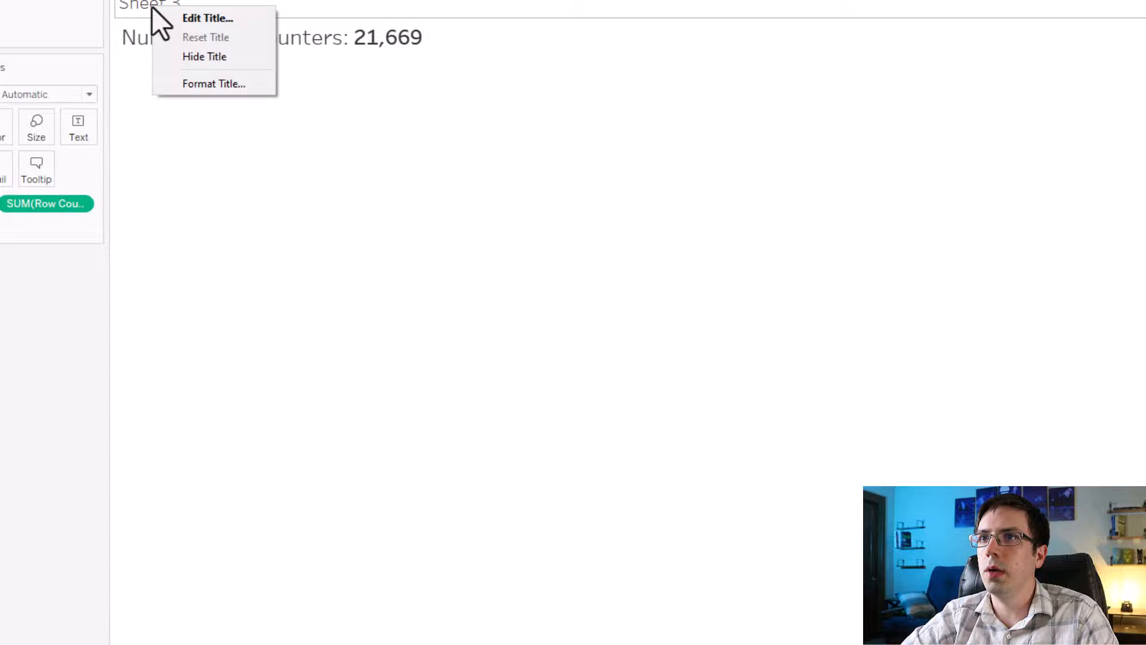
pyautogui.click(48, 443)
pyautogui.doubleClick(289, 599)
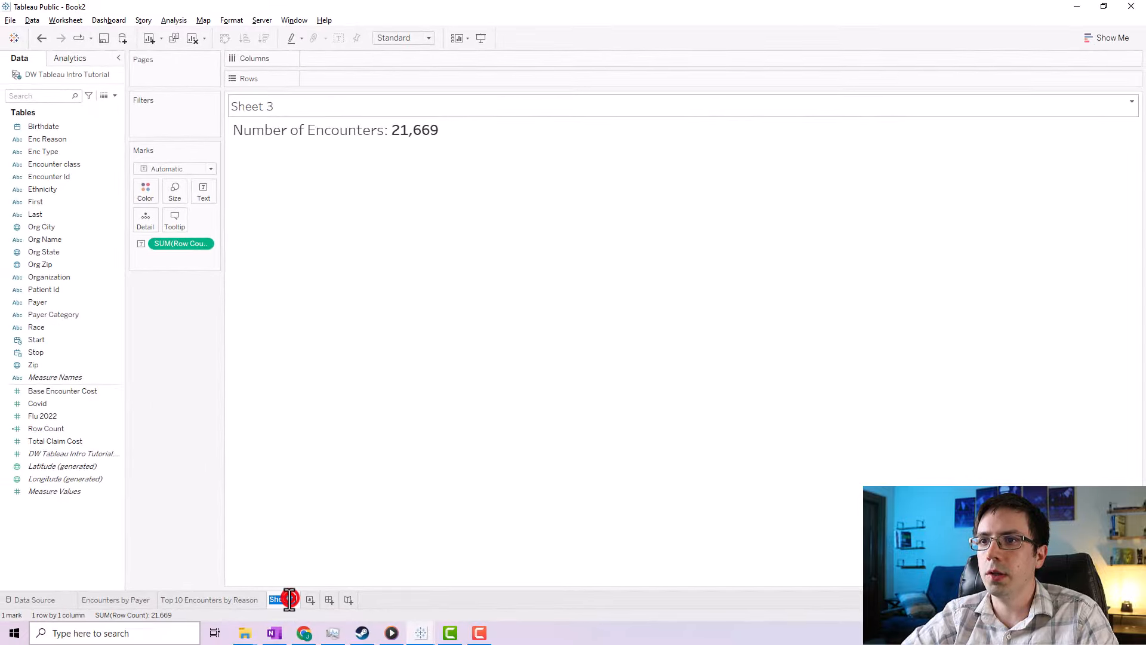
pyautogui.write('Number of Enc')
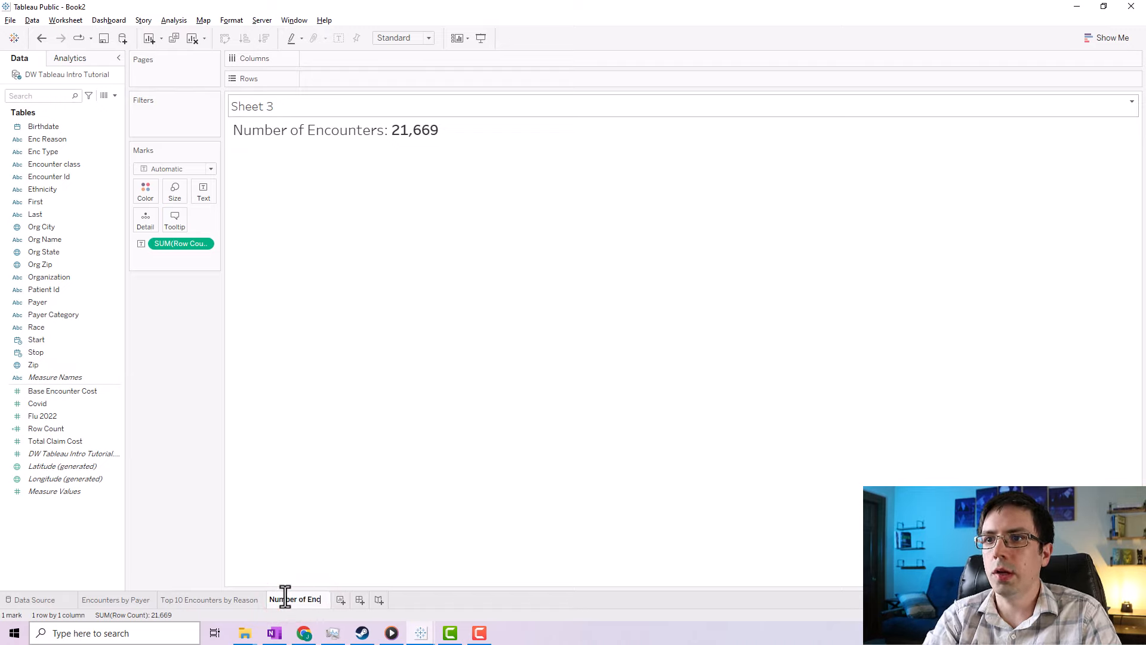
pyautogui.write('ounters')
pyautogui.click(195, 518)
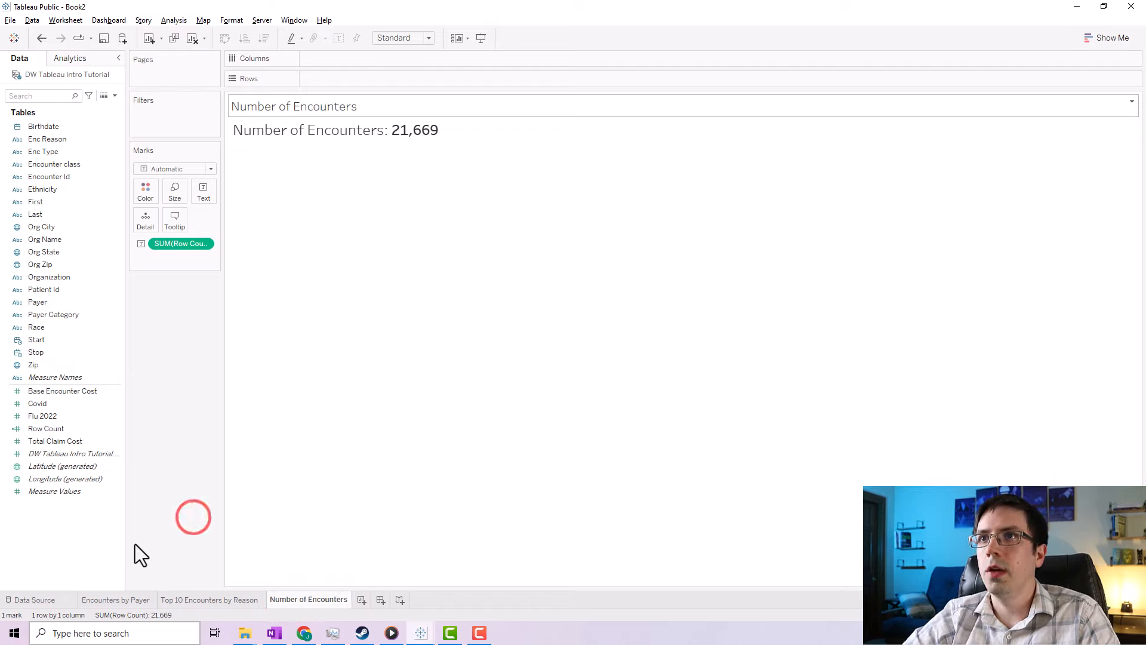
# Hide the title of the Number of Encounters sheet.
pyautogui.rightClick(296, 108)
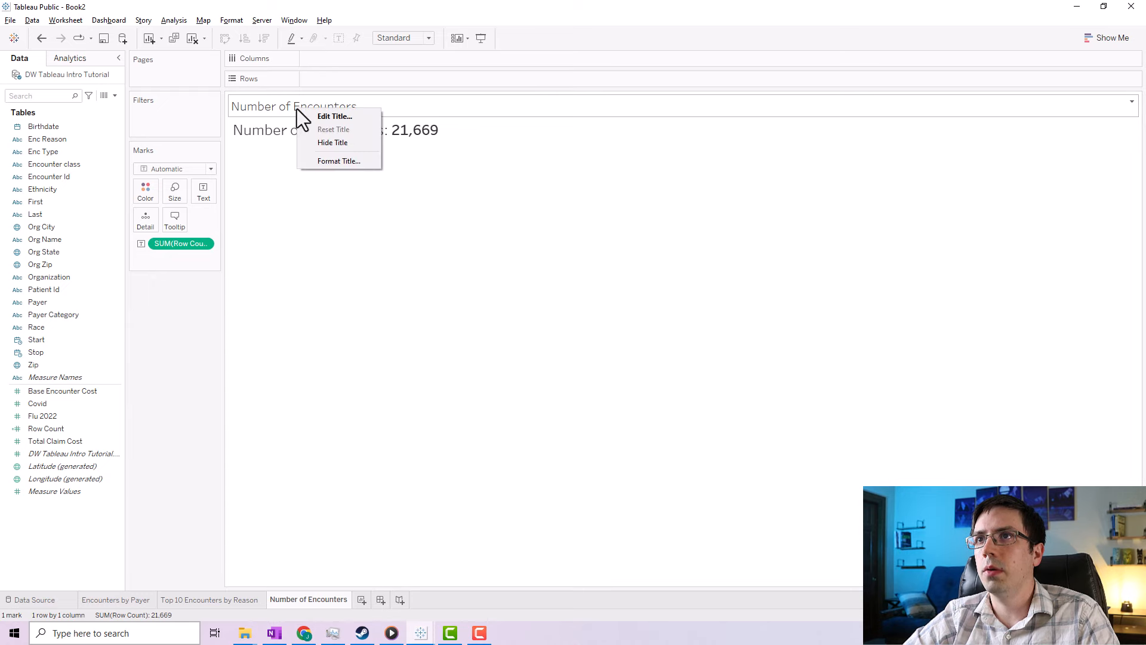
pyautogui.click(319, 142)
pyautogui.click(192, 365)
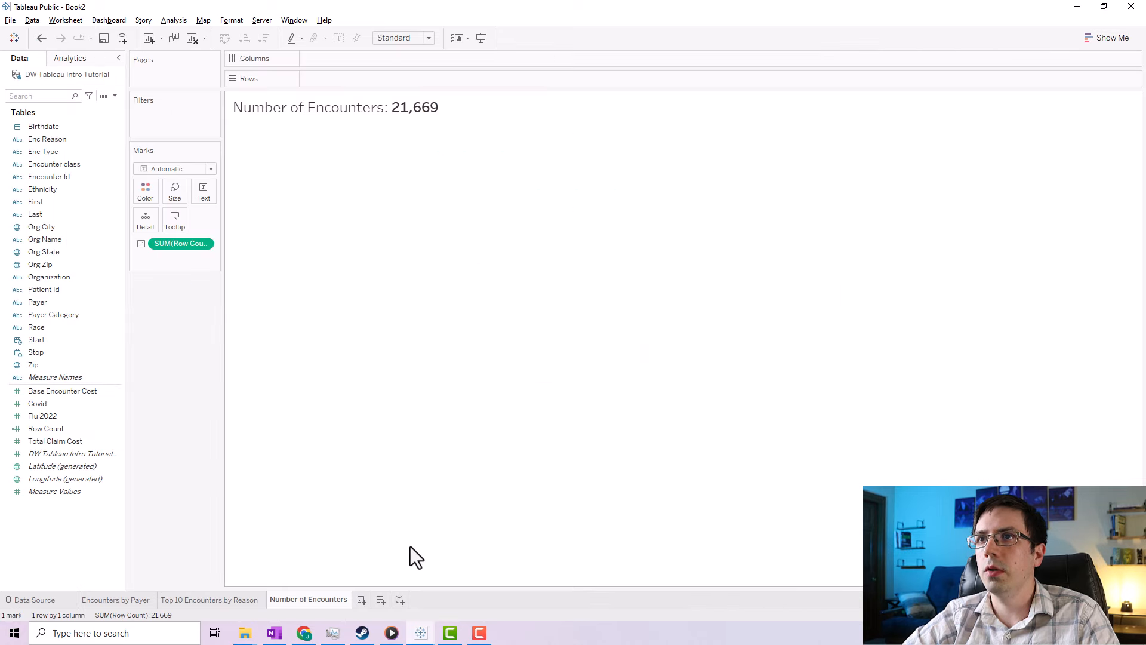
# Duplicate the Number of Encounters sheet three times.
pyautogui.rightClick(292, 600)
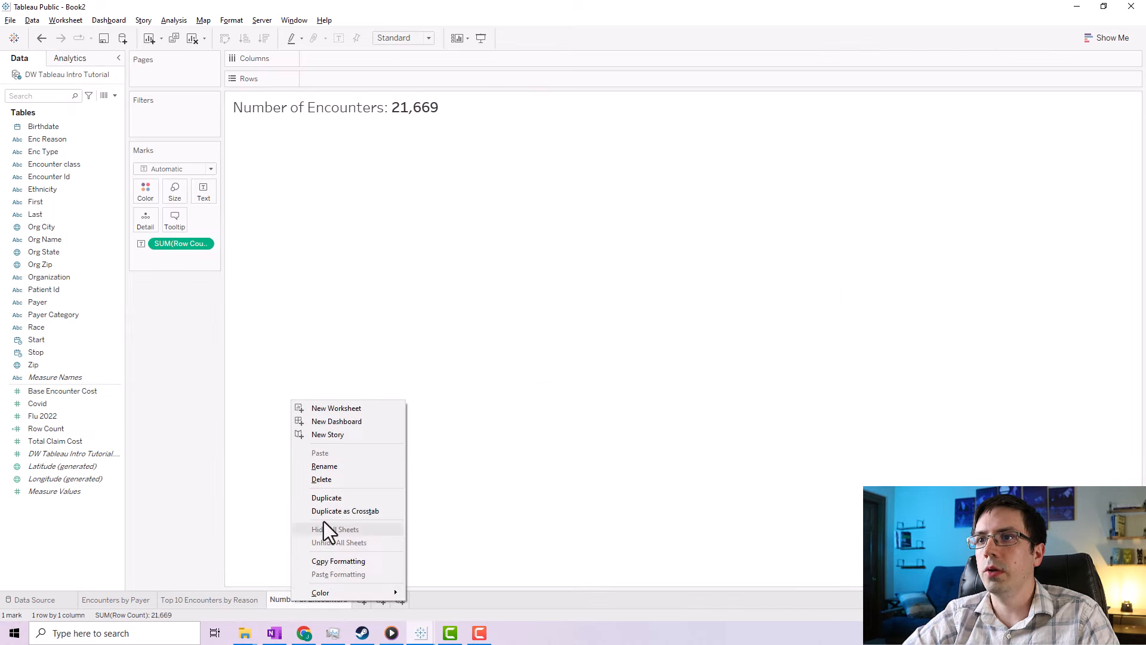
pyautogui.click(317, 493)
pyautogui.rightClick(392, 600)
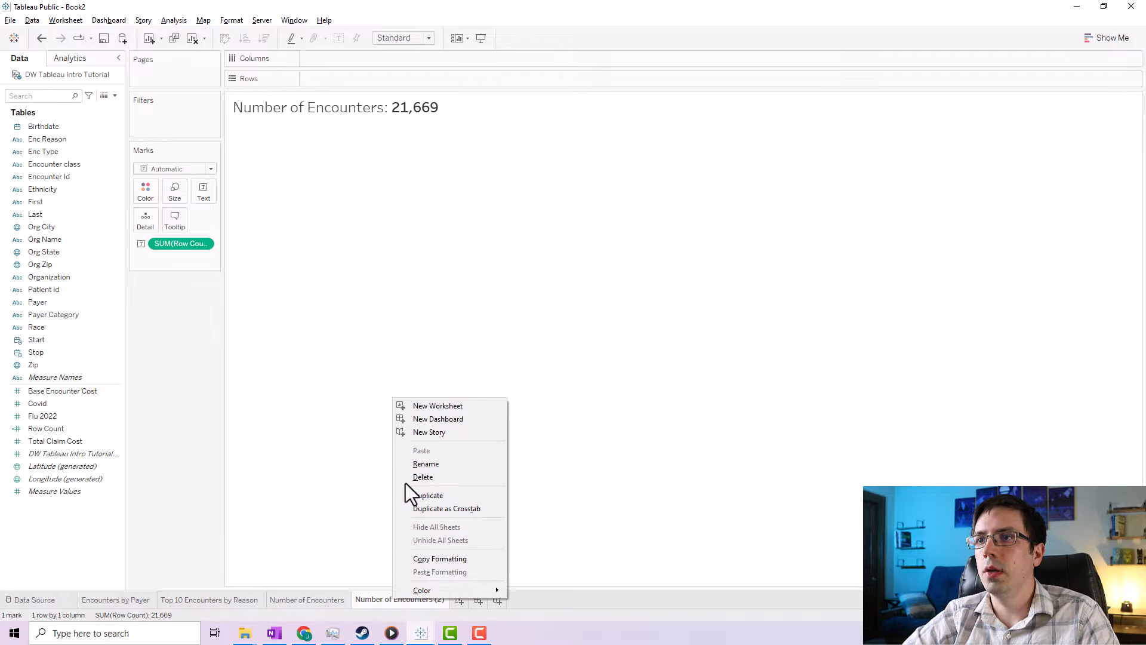
pyautogui.click(415, 493)
pyautogui.rightClick(504, 599)
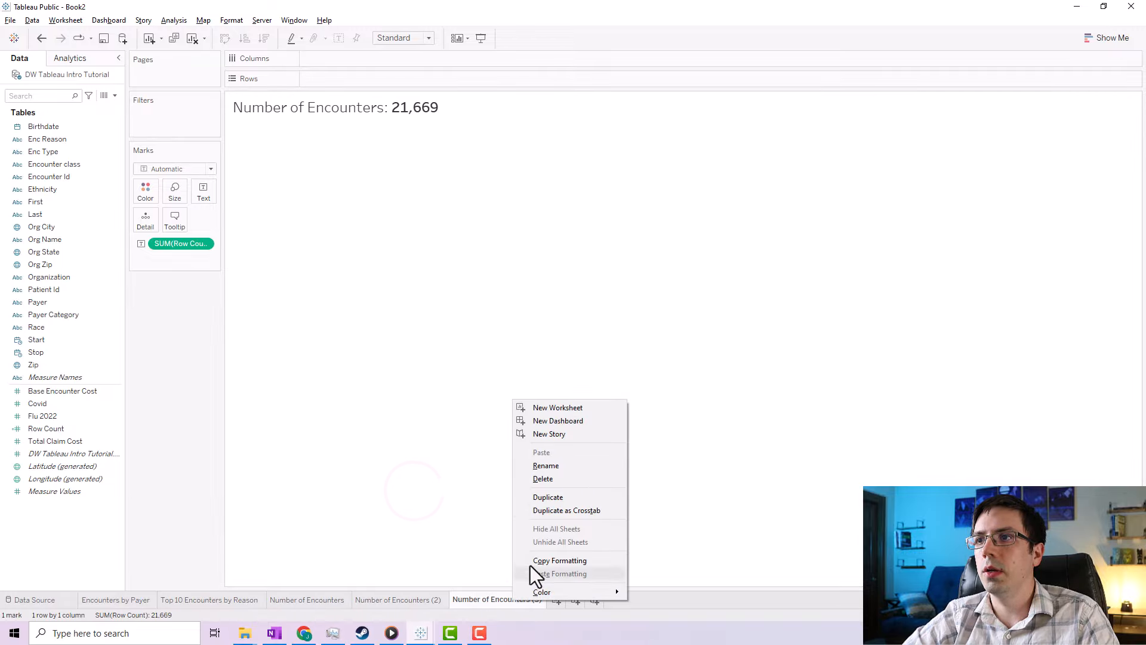
pyautogui.click(542, 495)
# Rename the sheet "Number of Encounters (2)" as "Number of Patients".
pyautogui.click(382, 600)
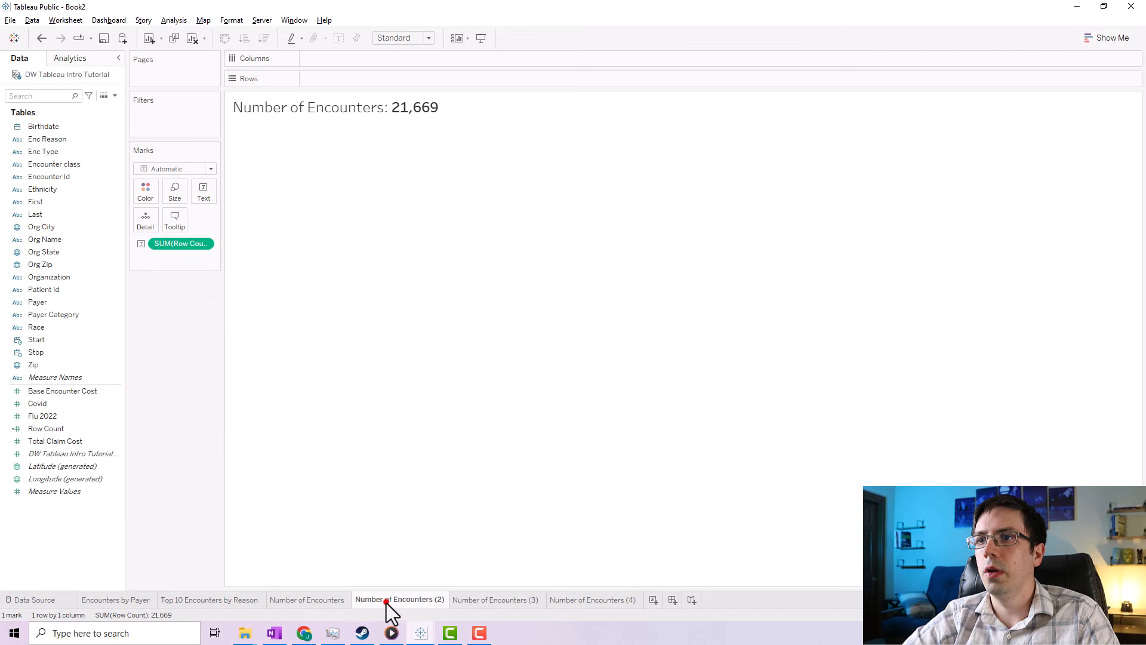
pyautogui.doubleClick(383, 599)
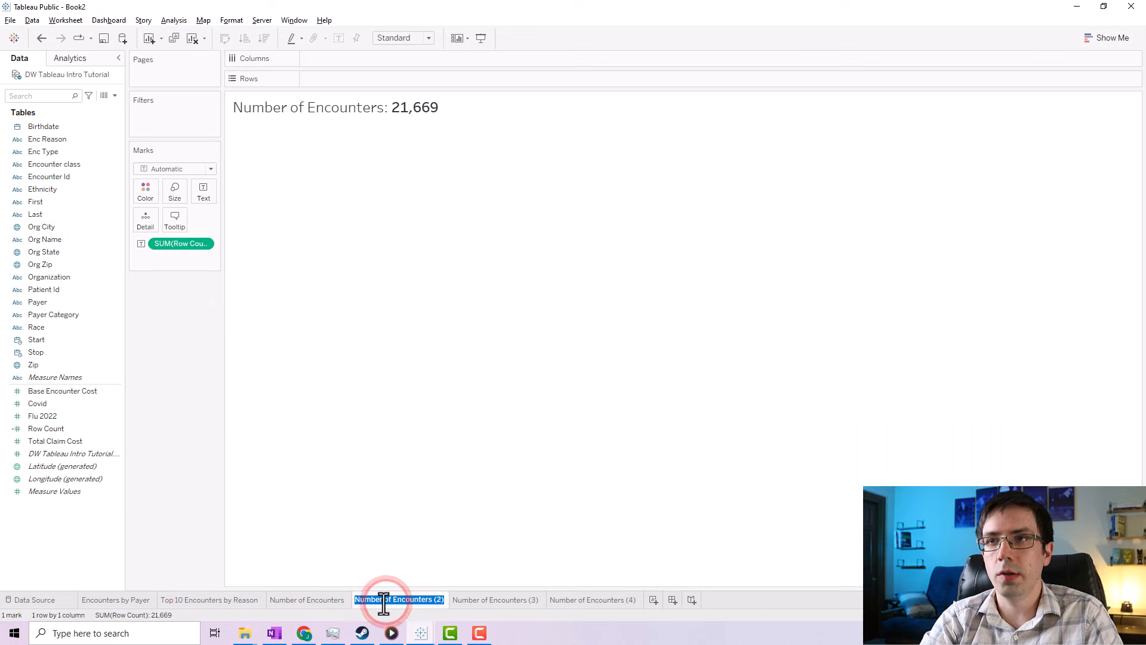
pyautogui.write('Numbe')
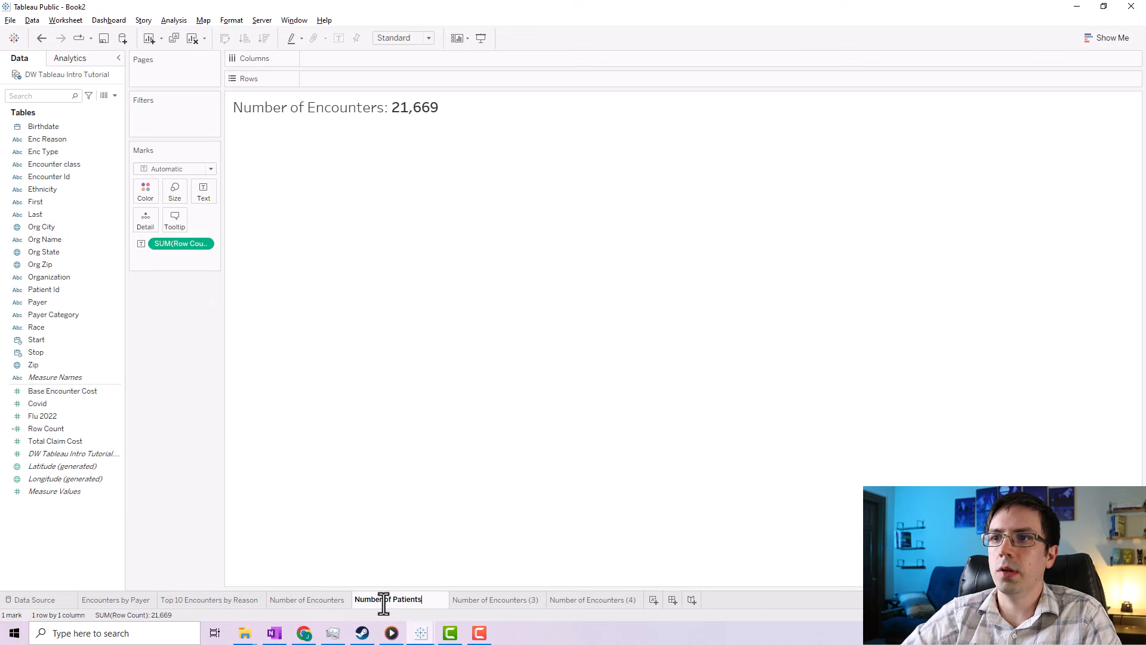
pyautogui.write('r of Patients')
pyautogui.click(173, 511)
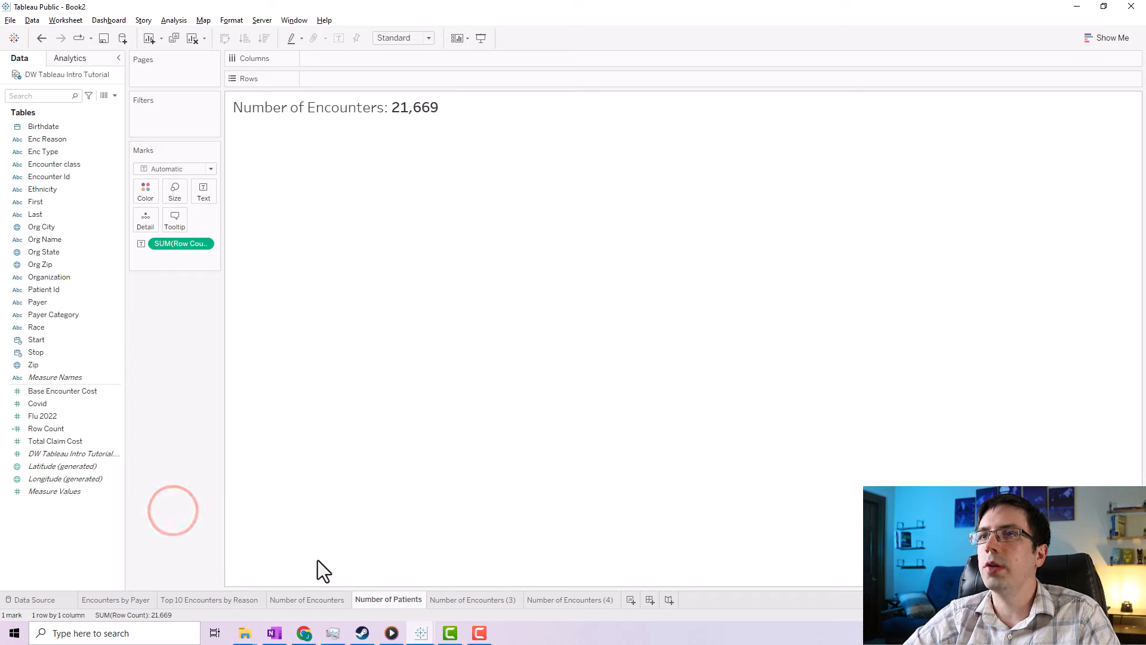
# Replace "Encounters" with "Patients" in the Number of Patients sheet's label text and accept the change.
pyautogui.click(205, 191)
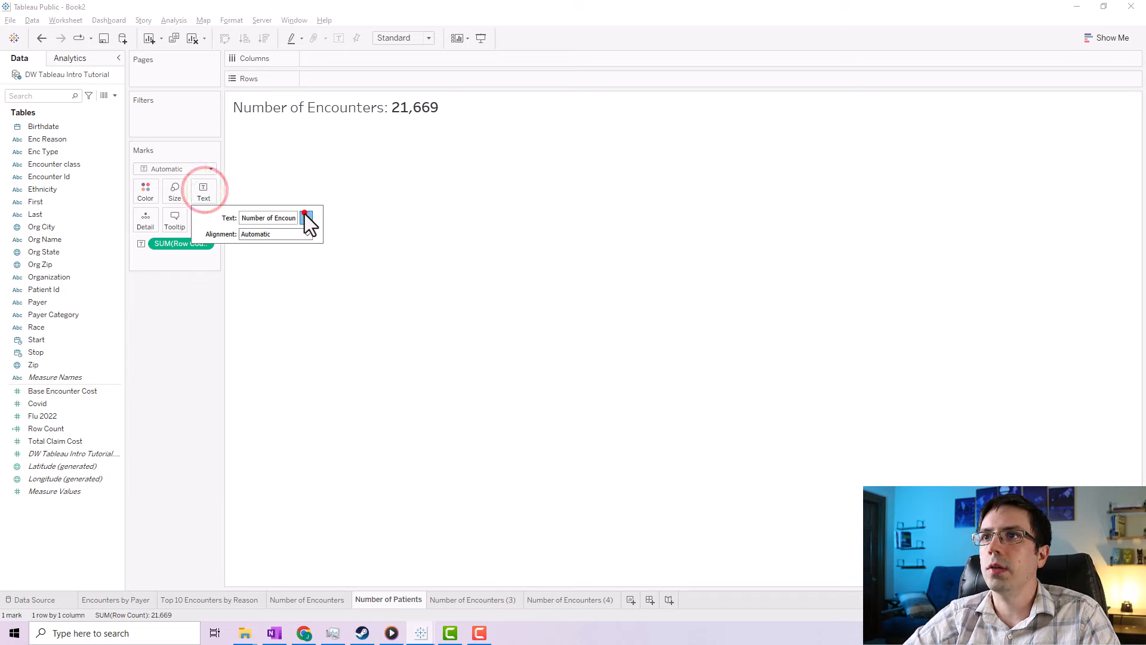
pyautogui.click(306, 218)
pyautogui.moveTo(568, 256); pyautogui.dragTo(494, 258)
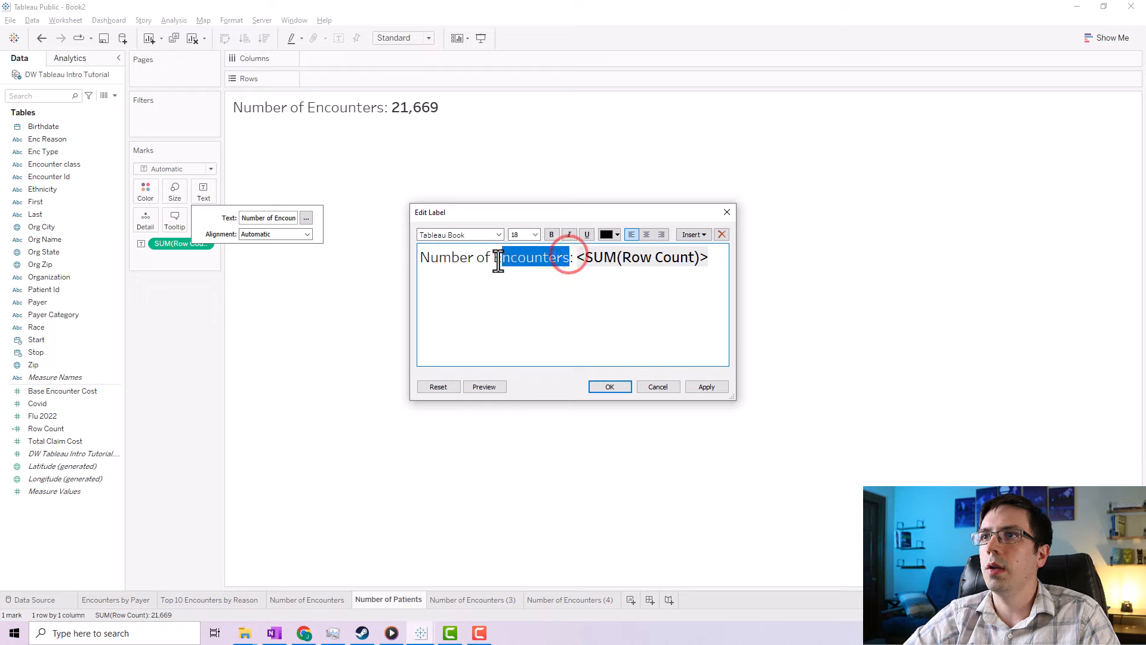
pyautogui.write('Patients')
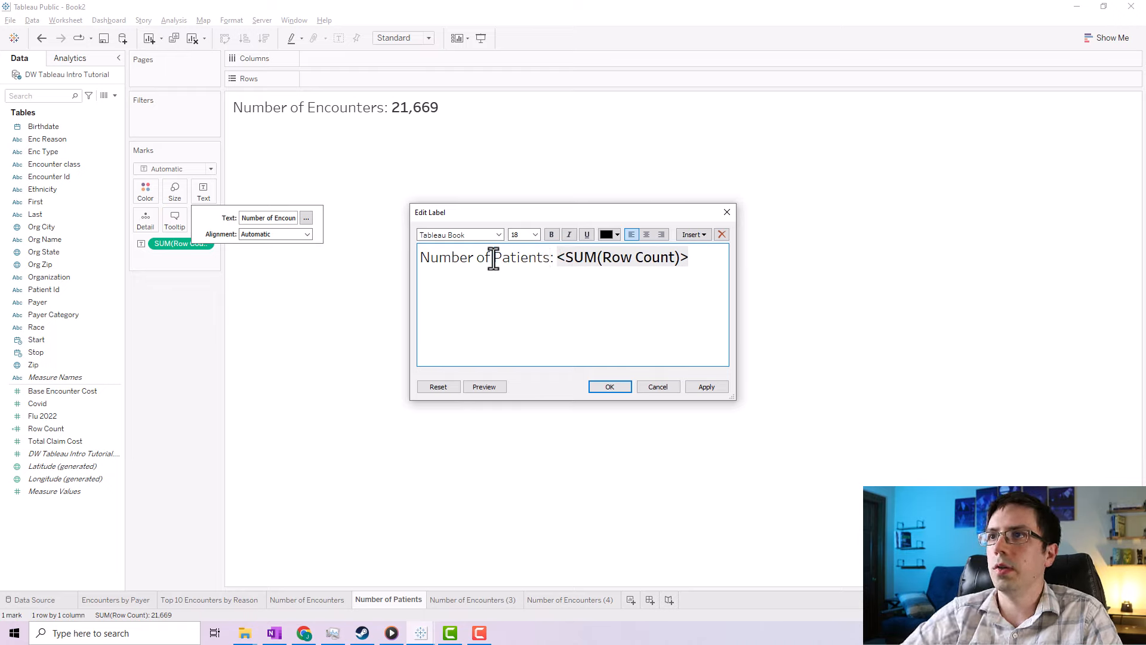
pyautogui.click(707, 387)
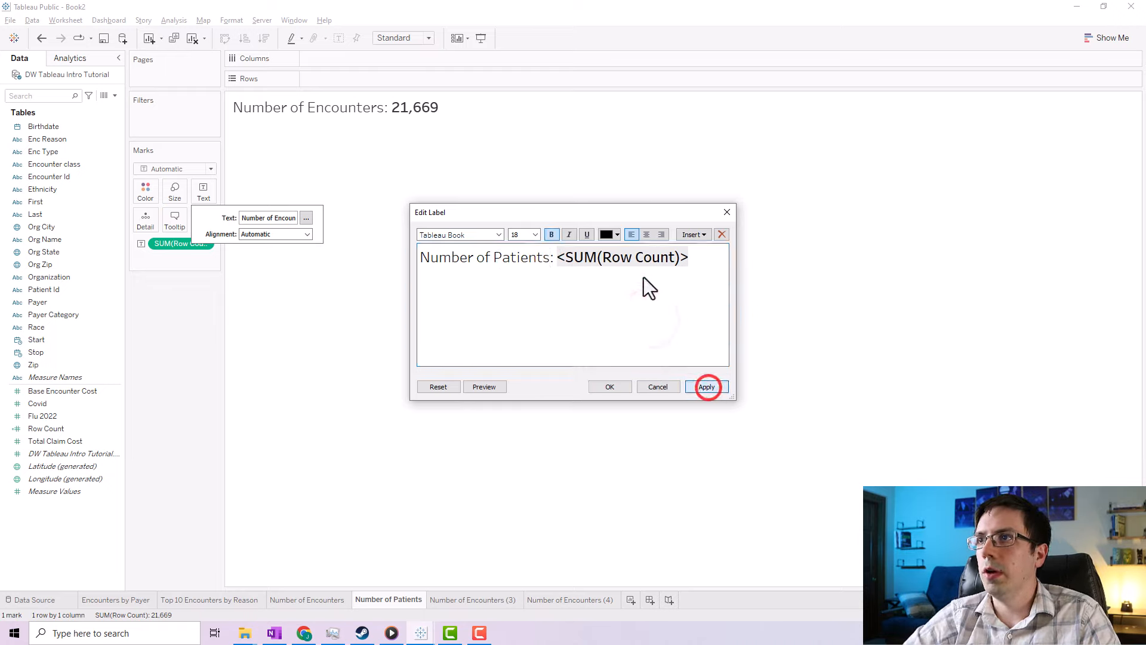
pyautogui.click(622, 392)
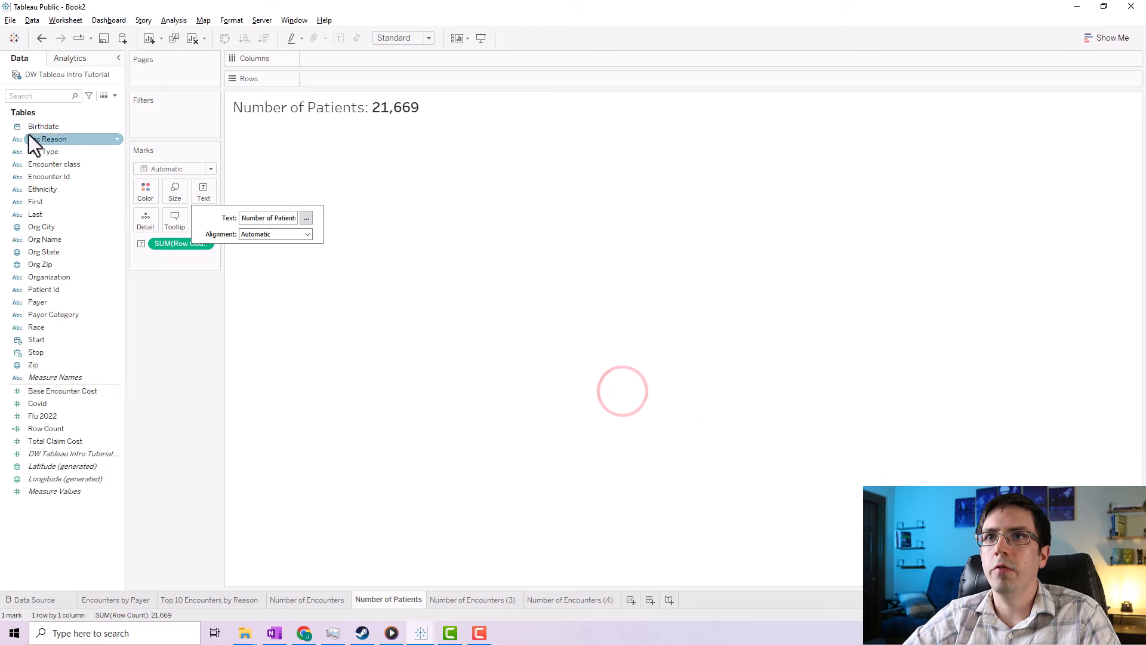
pyautogui.click(162, 310)
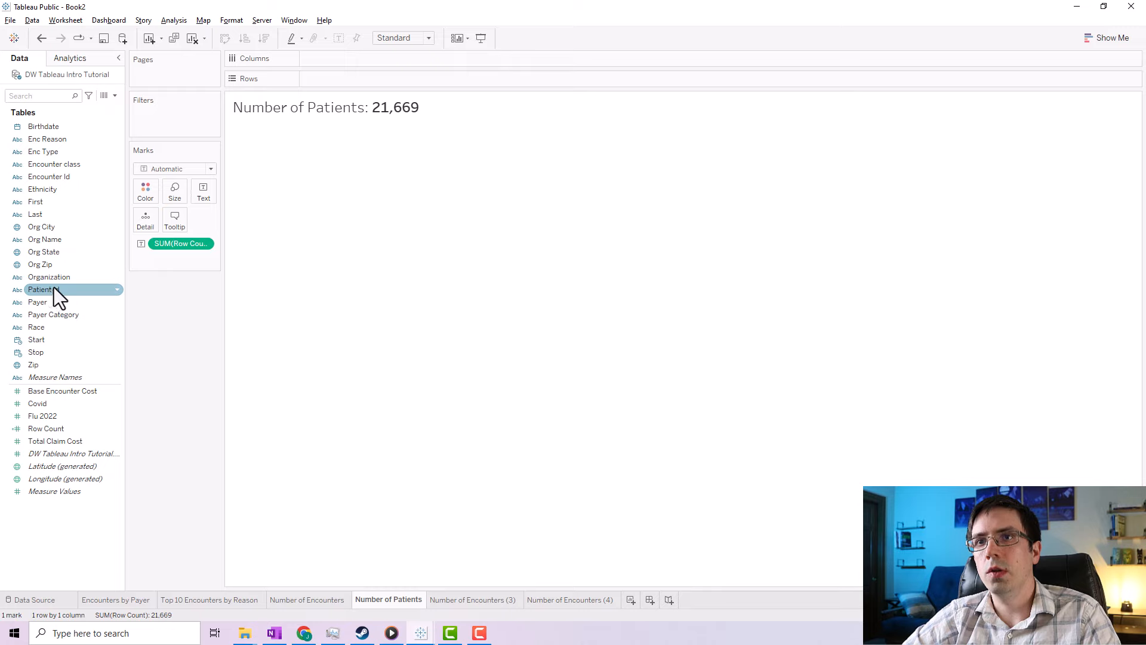
# Add Patient Id to the marks of the Number of Patients sheet and convert it to a distinct count measure.
pyautogui.moveTo(56, 288); pyautogui.dragTo(49, 291)
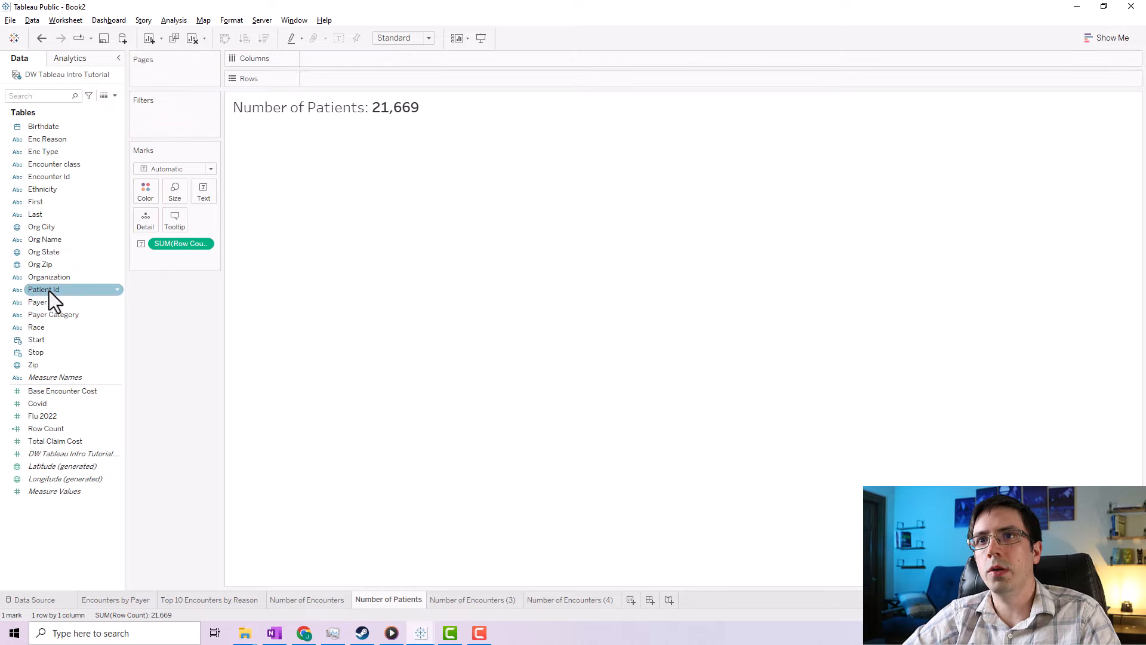
pyautogui.click(49, 290)
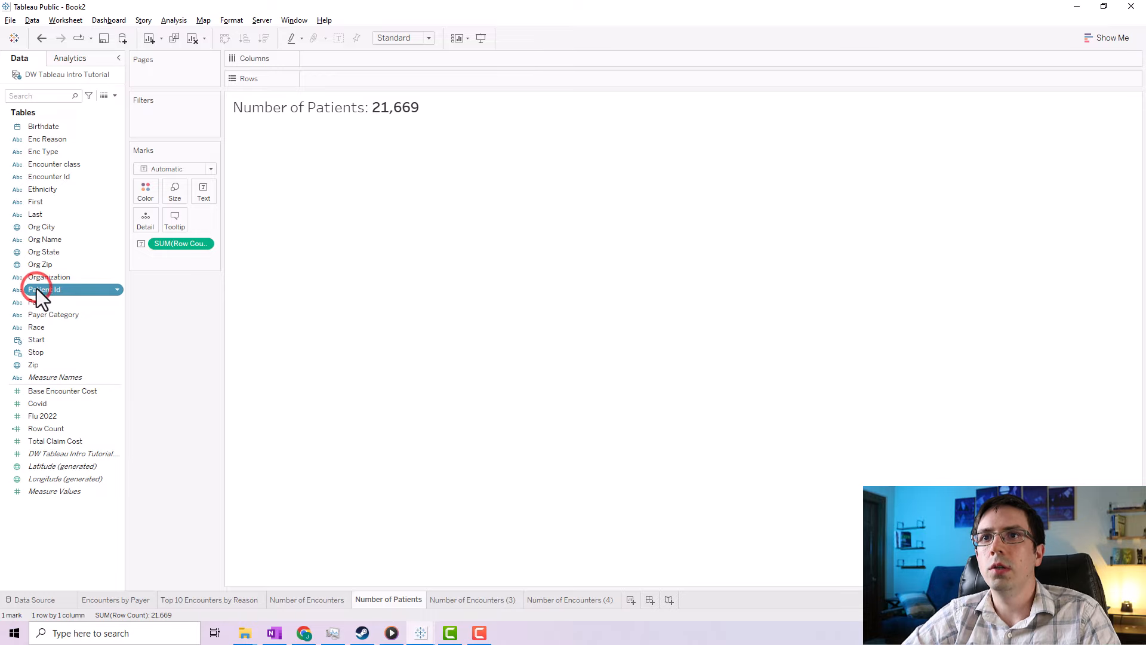
pyautogui.moveTo(37, 289); pyautogui.dragTo(166, 264)
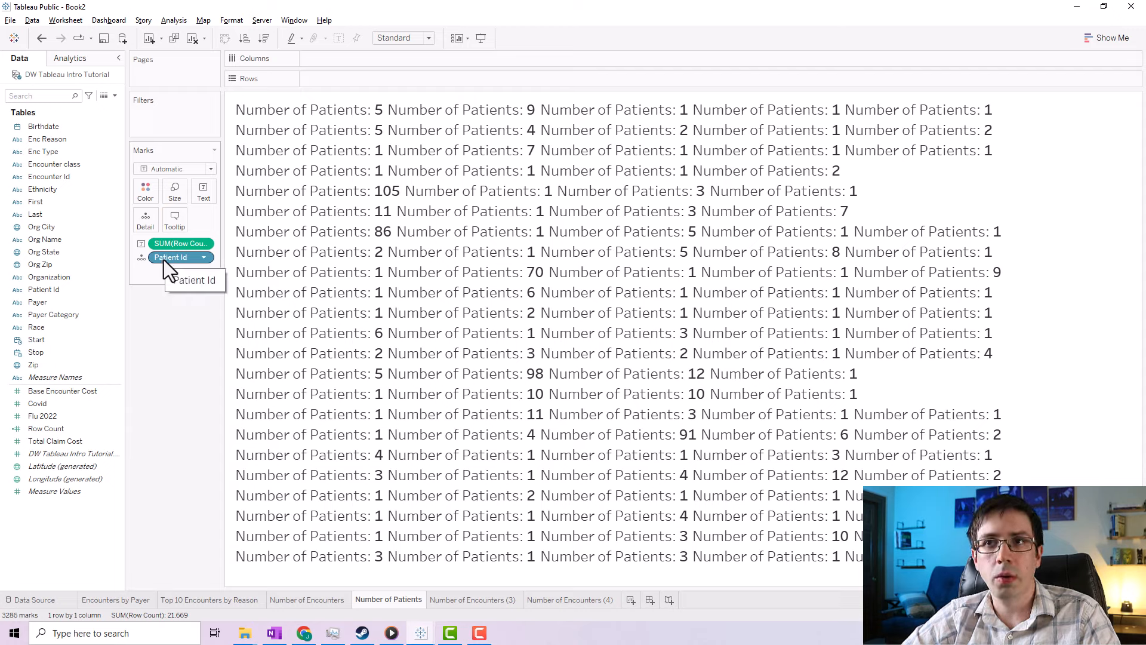
pyautogui.rightClick(163, 260)
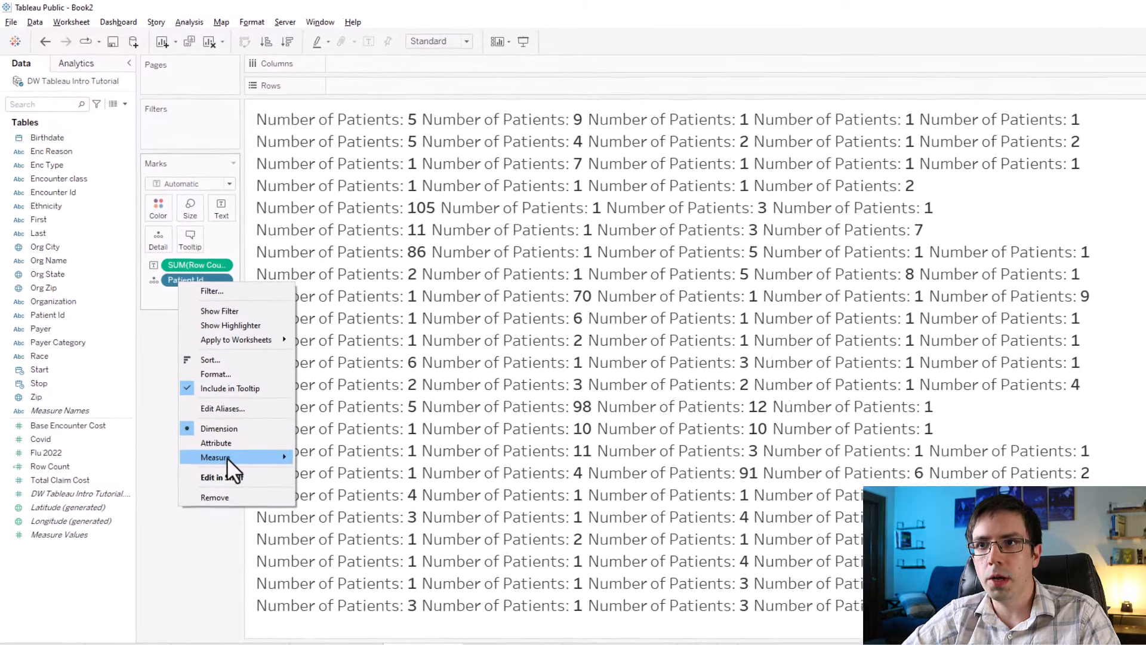
pyautogui.moveTo(206, 420)
pyautogui.click(382, 568)
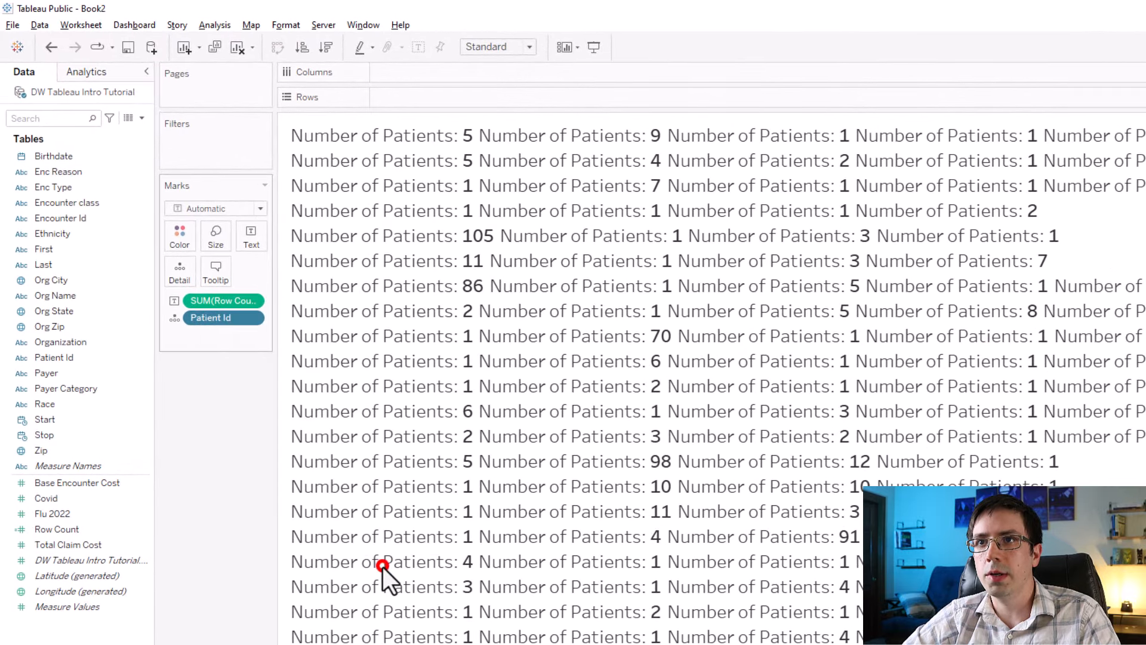
# Remove SUM(Row Count) from the marks and assign the distinct count of Patient Id to Text.
pyautogui.moveTo(210, 302); pyautogui.dragTo(208, 395)
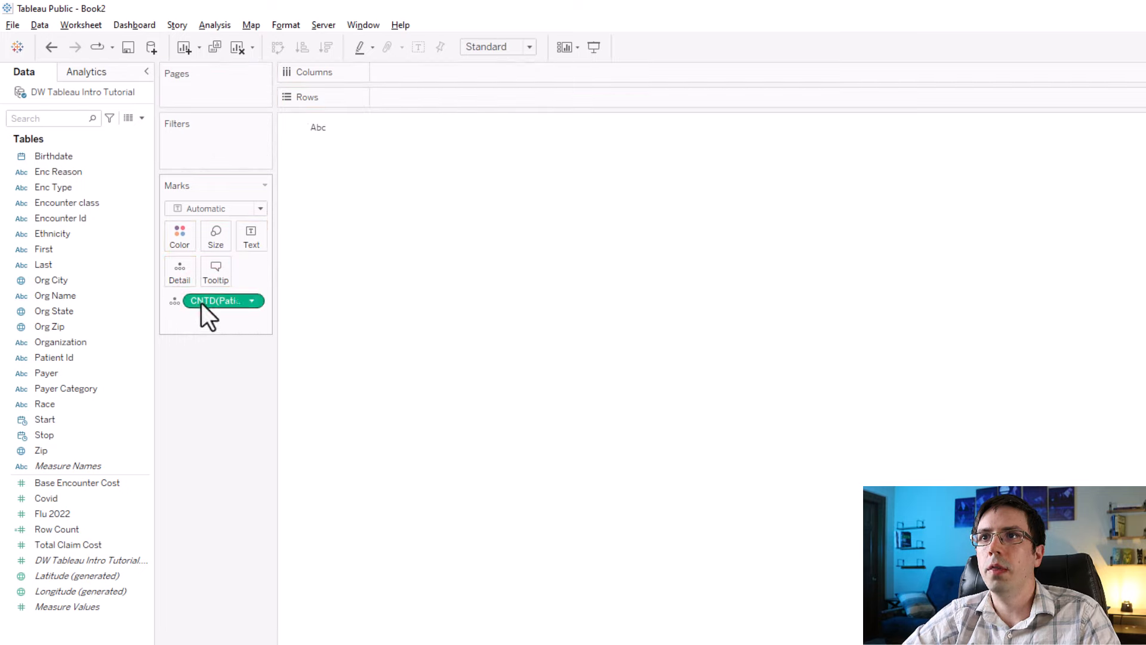
pyautogui.moveTo(202, 302); pyautogui.dragTo(245, 242)
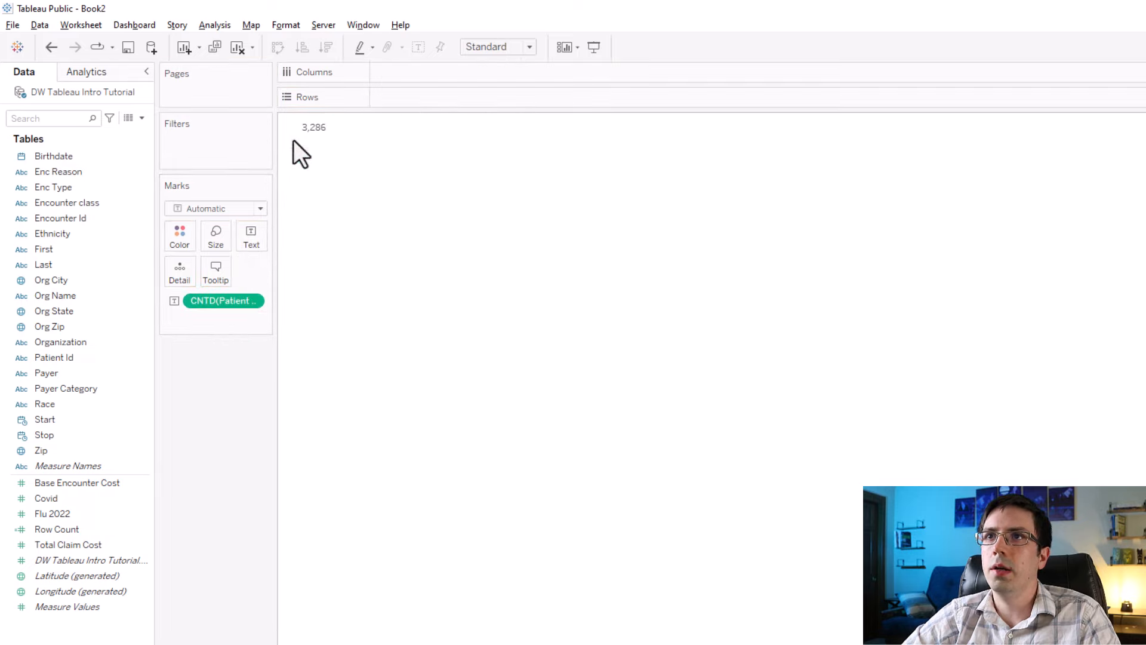
pyautogui.moveTo(311, 139)
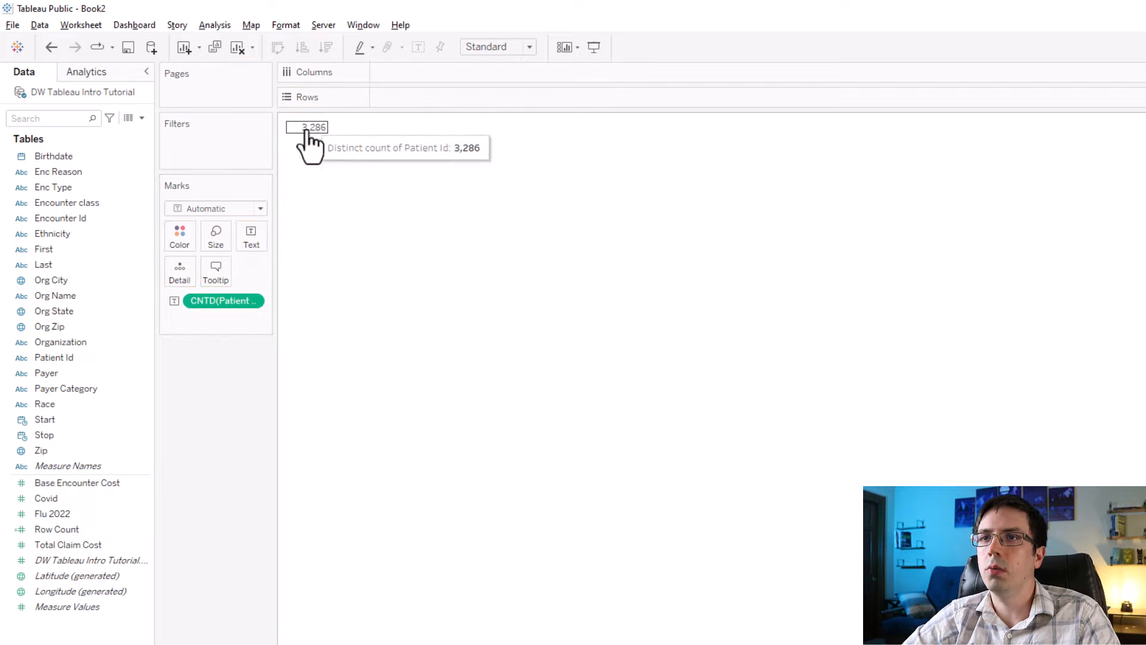
# Insert "Number of Unique Patients" before the <CNTD(Patient Id)> field in the label text.
pyautogui.click(248, 245)
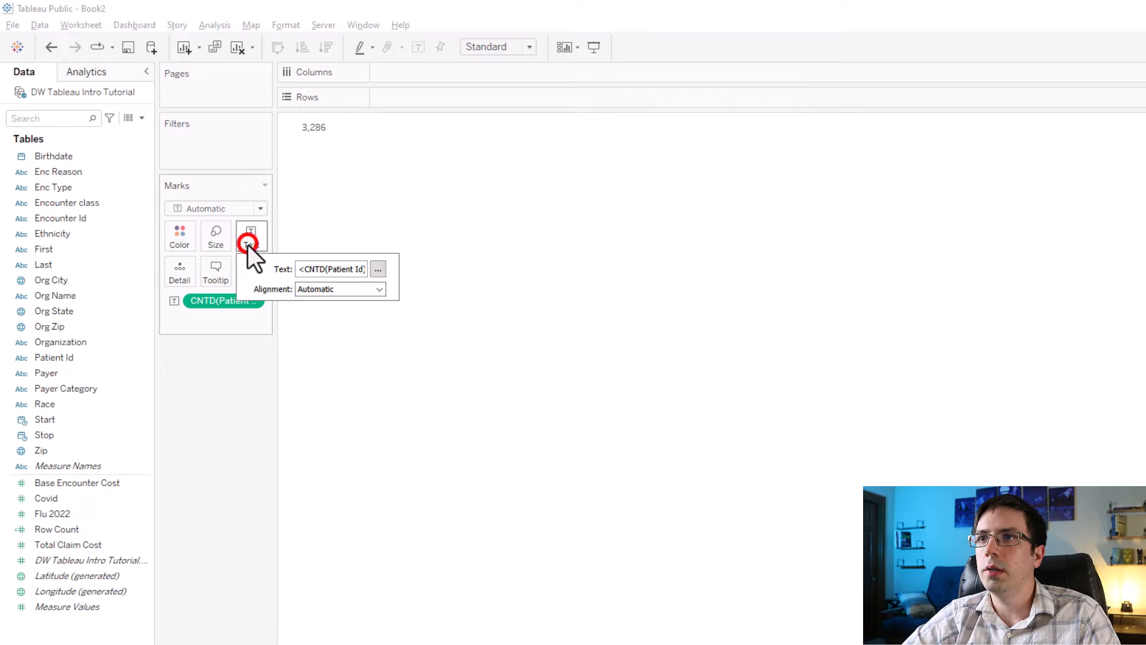
pyautogui.click(376, 266)
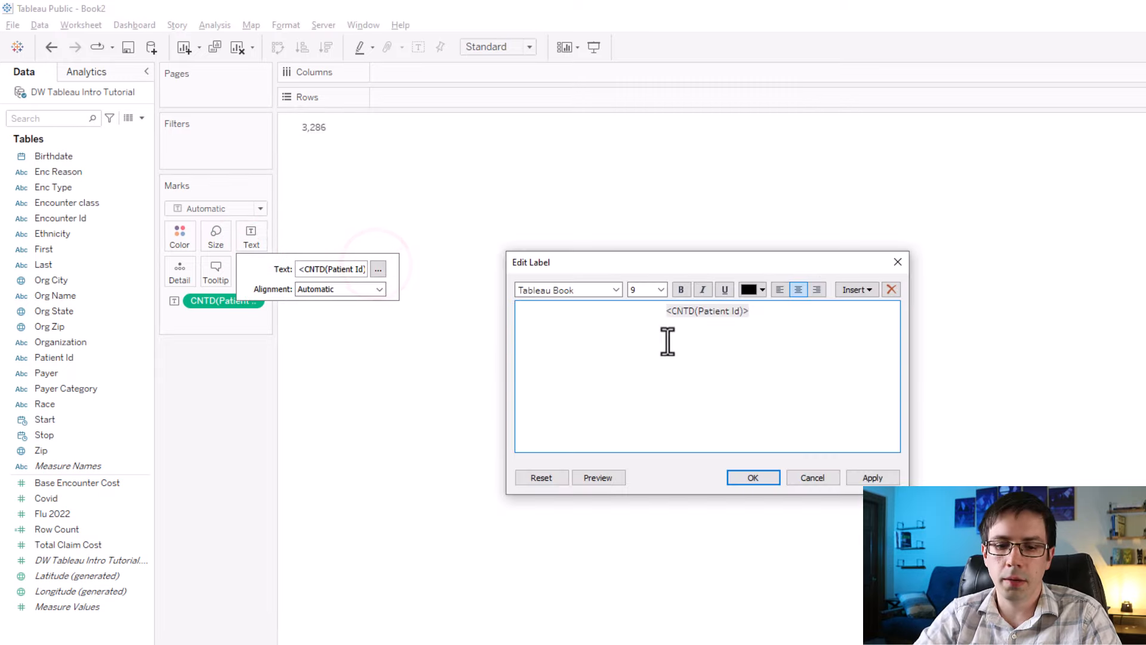
pyautogui.write('Number of Unique Patine')
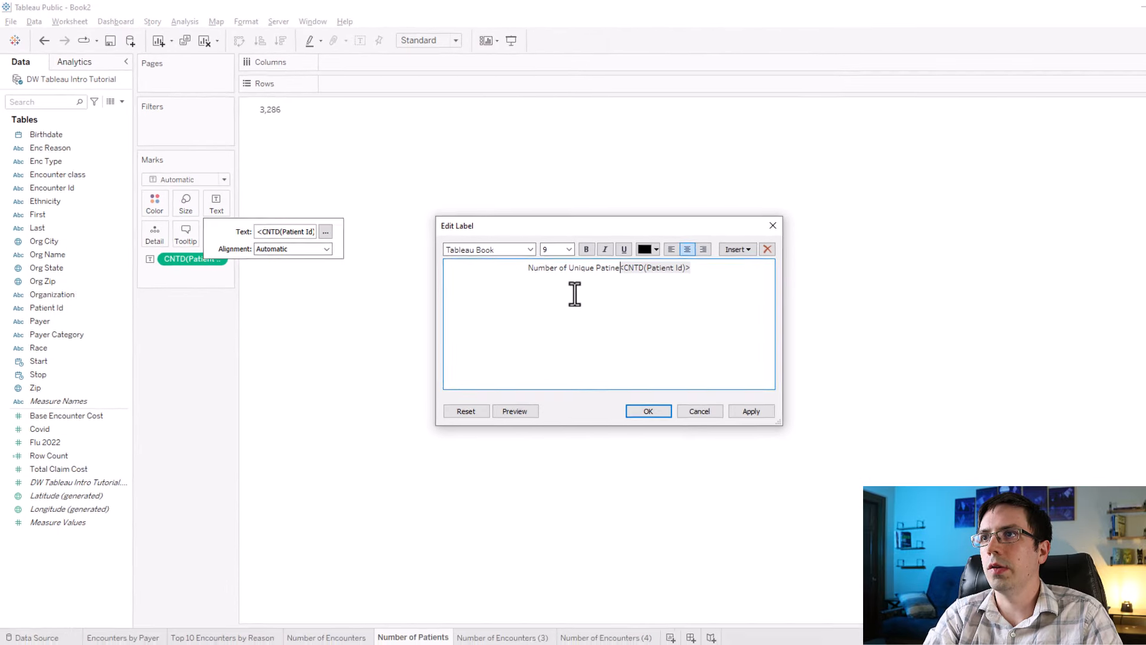
pyautogui.press('BackSpace')
pyautogui.press('BackSpace')
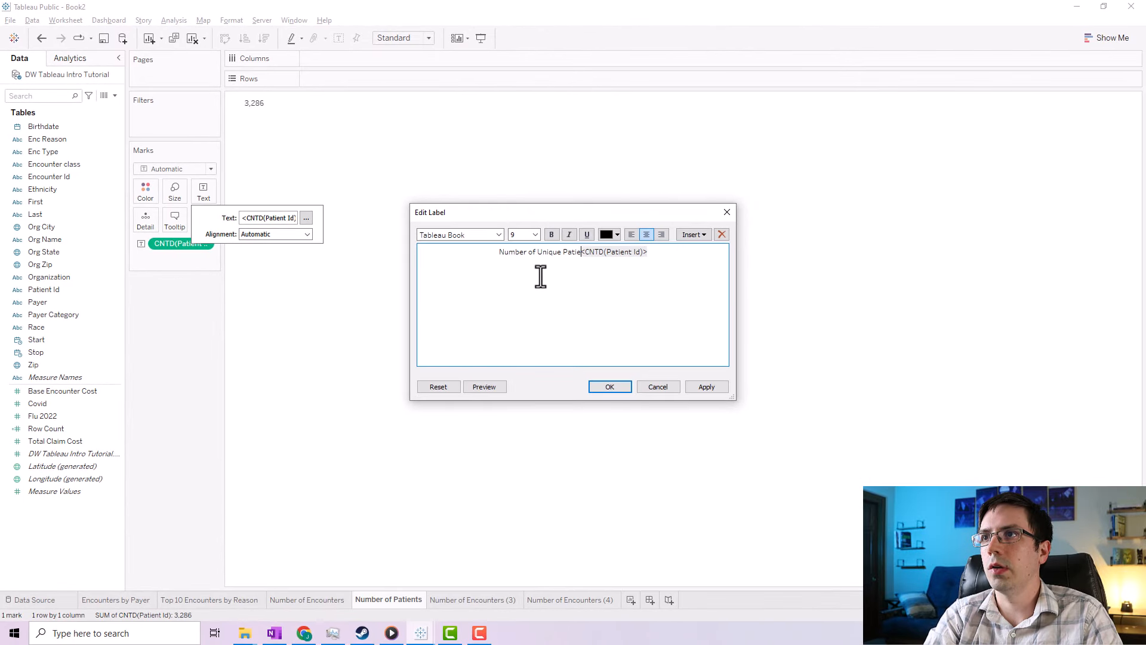
pyautogui.write('ents')
# Set the whole patient label to 18 pt Tableau Medium and apply the formatting.
pyautogui.tripleClick(660, 256)
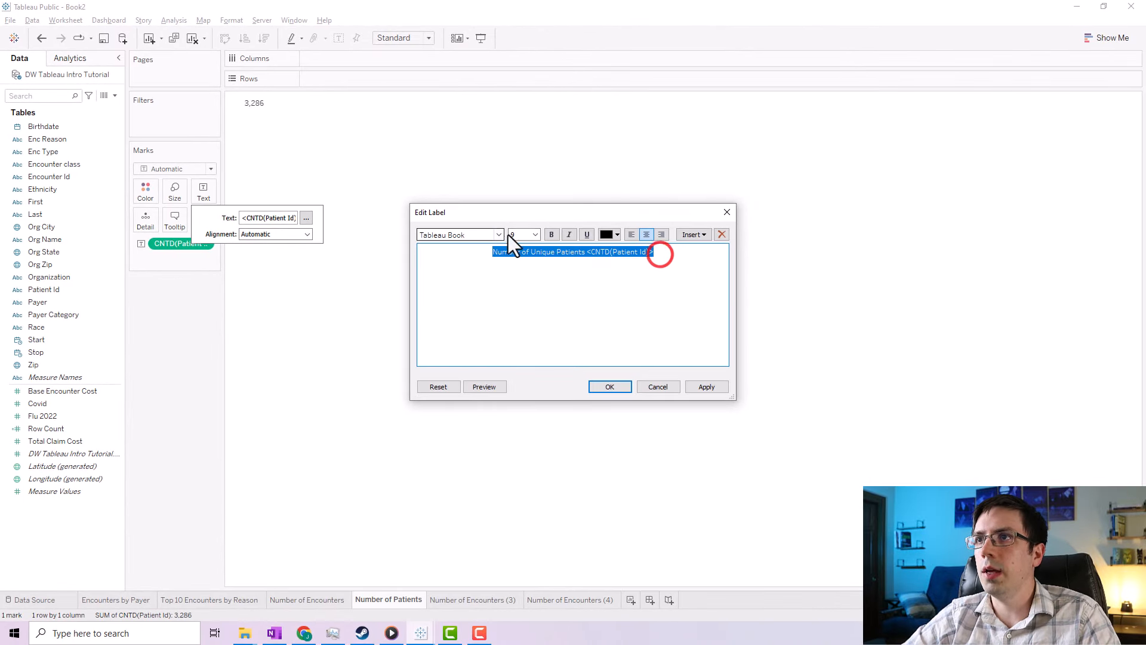
pyautogui.click(535, 234)
pyautogui.click(525, 307)
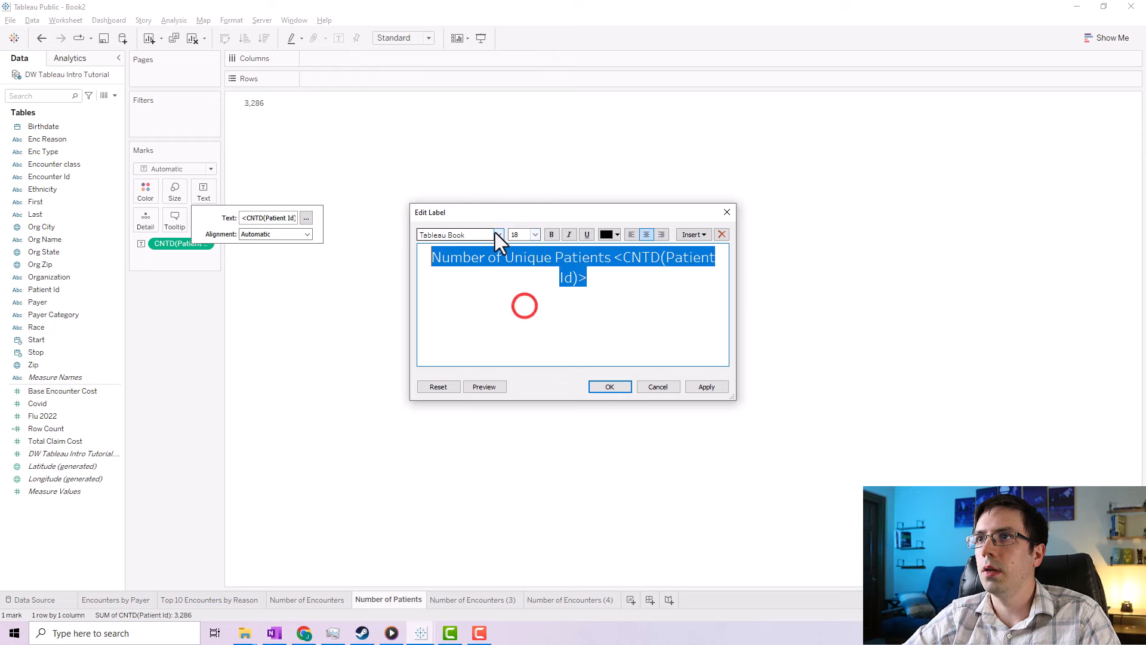
pyautogui.click(498, 234)
pyautogui.click(471, 265)
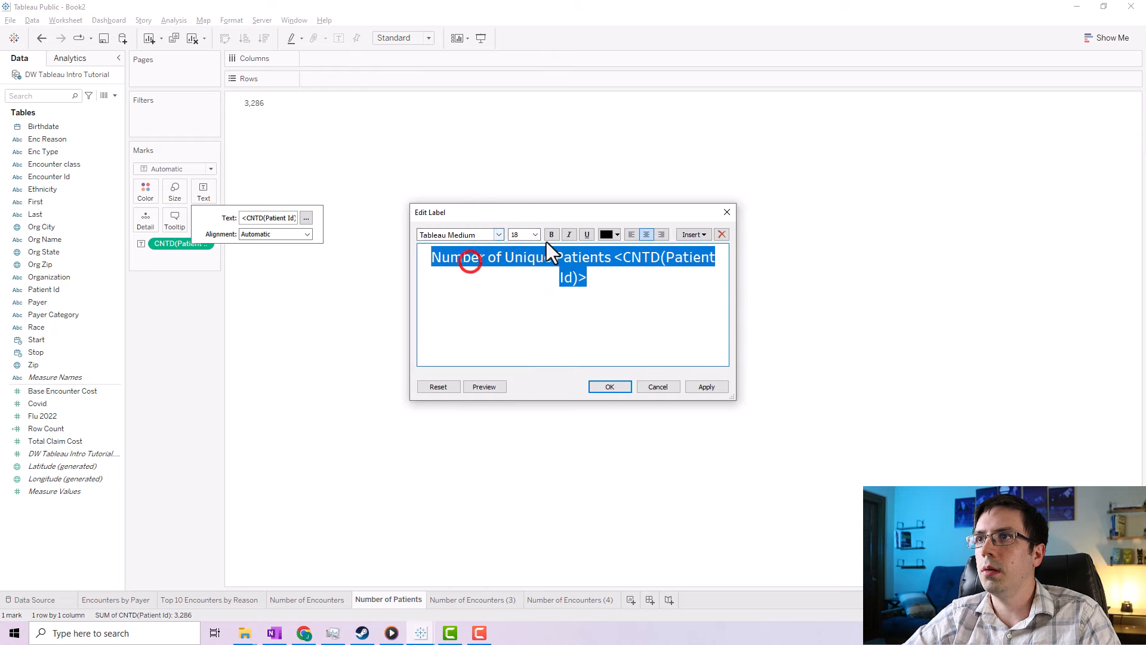
pyautogui.click(620, 307)
pyautogui.tripleClick(607, 278)
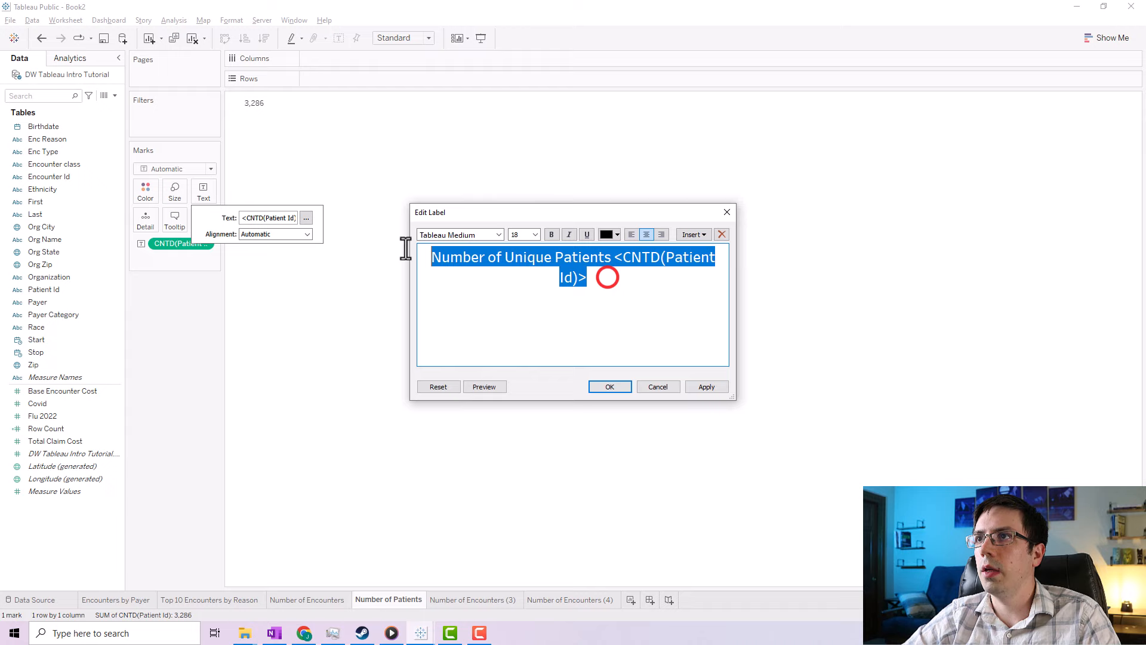
pyautogui.click(576, 297)
pyautogui.click(700, 389)
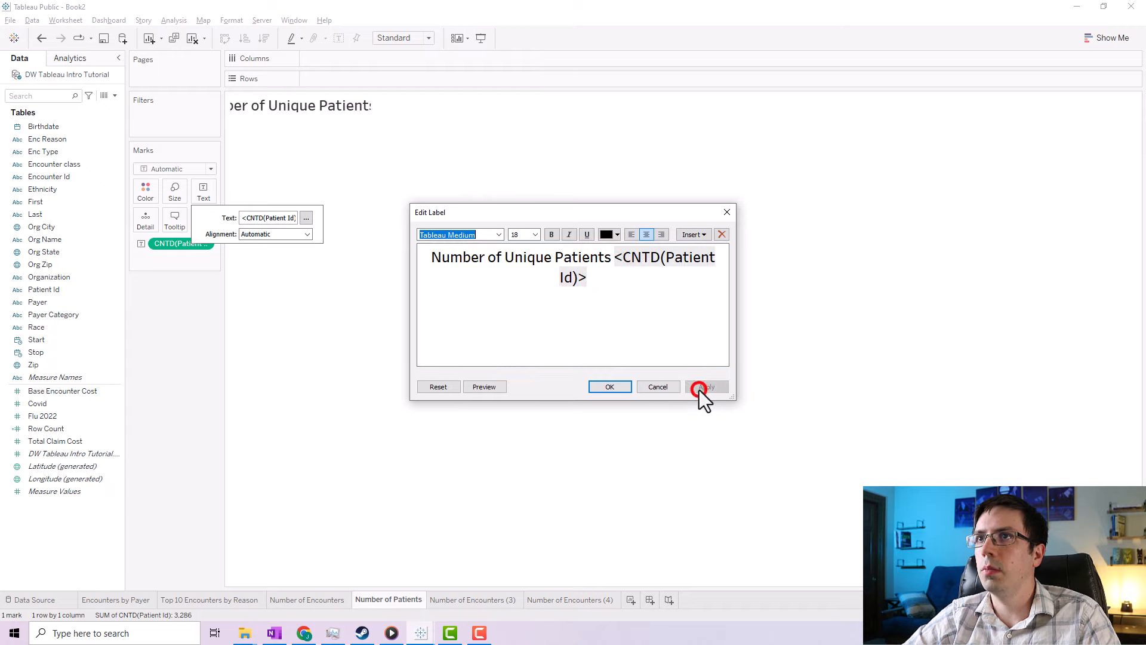
# Add a colon after "Number of Unique Patients" in the label and accept the label changes.
pyautogui.click(609, 257)
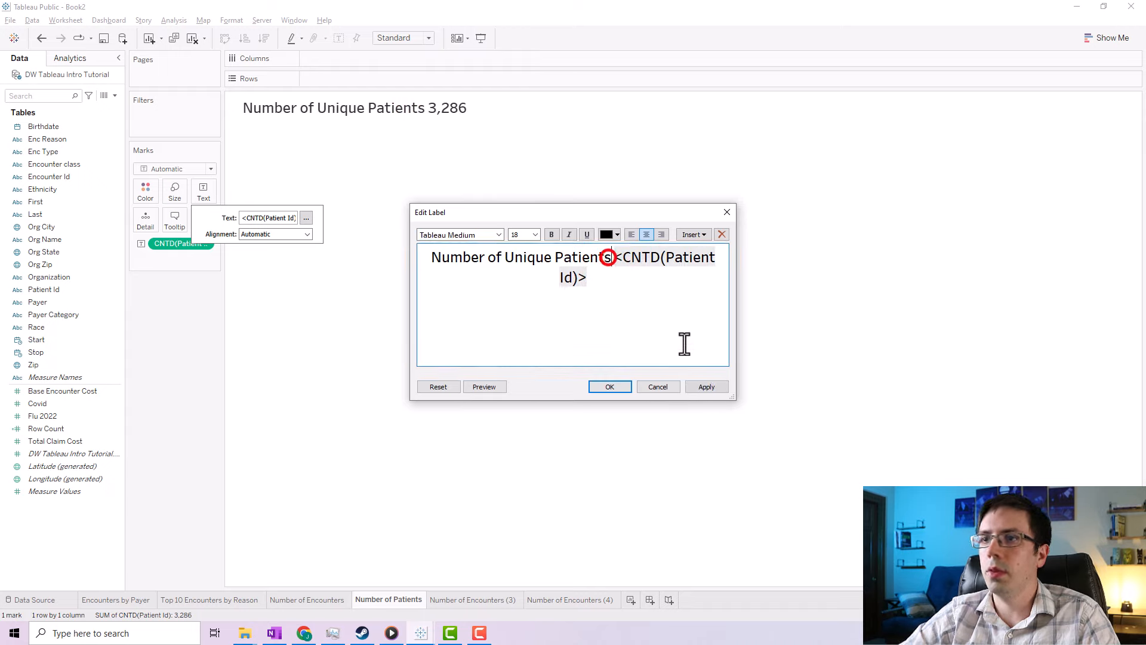
pyautogui.write(':')
pyautogui.click(701, 387)
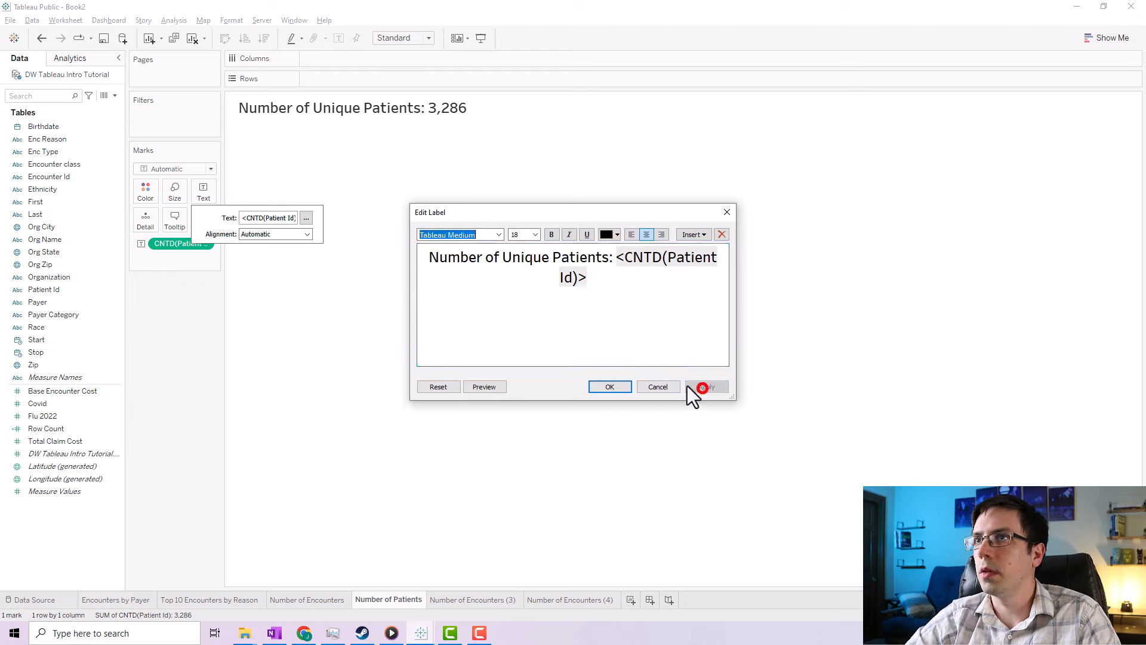
pyautogui.click(615, 385)
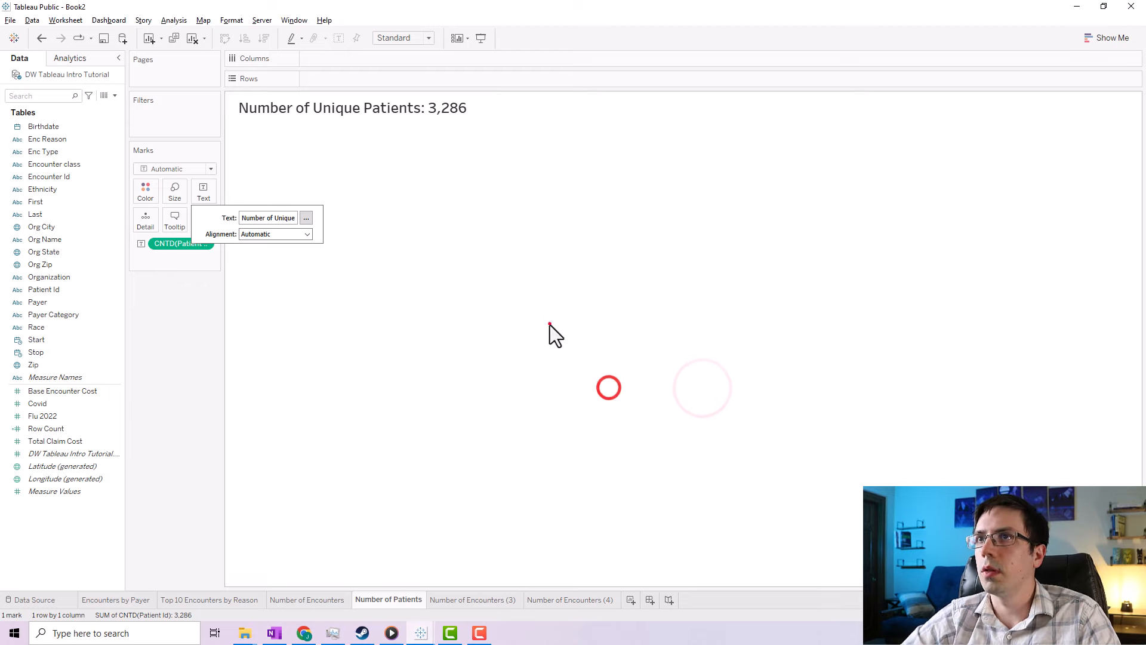
# Check the font, size and alignment of the label on the Number of Encounters sheet, leaving its settings untouched.
pyautogui.click(317, 600)
pyautogui.click(203, 191)
pyautogui.click(306, 218)
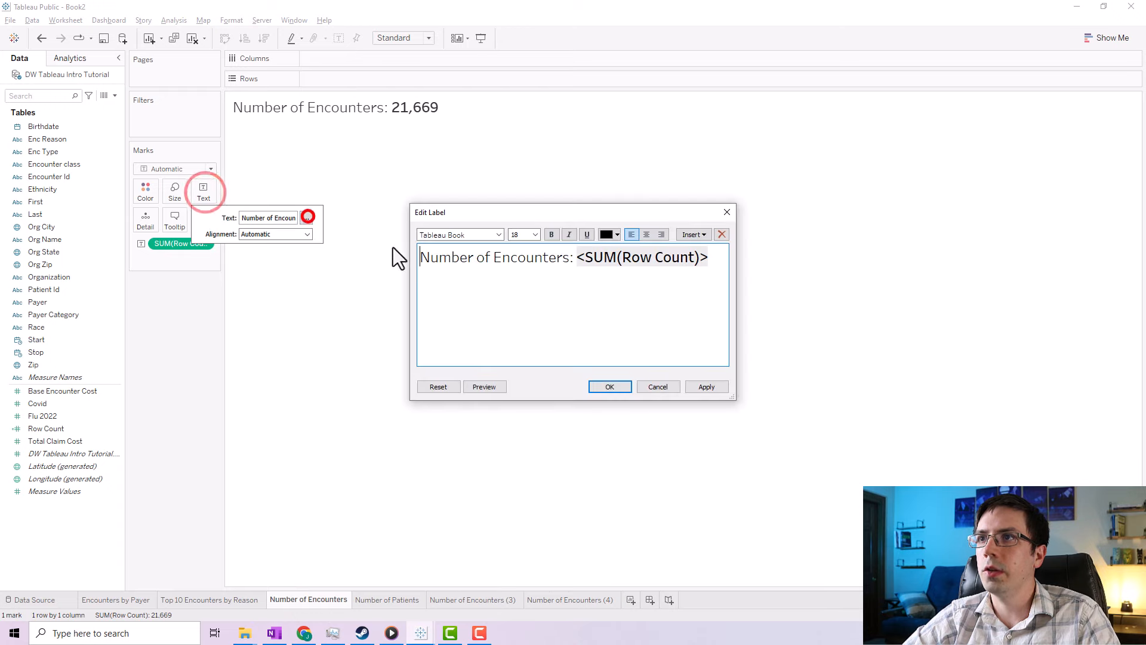
pyautogui.tripleClick(711, 258)
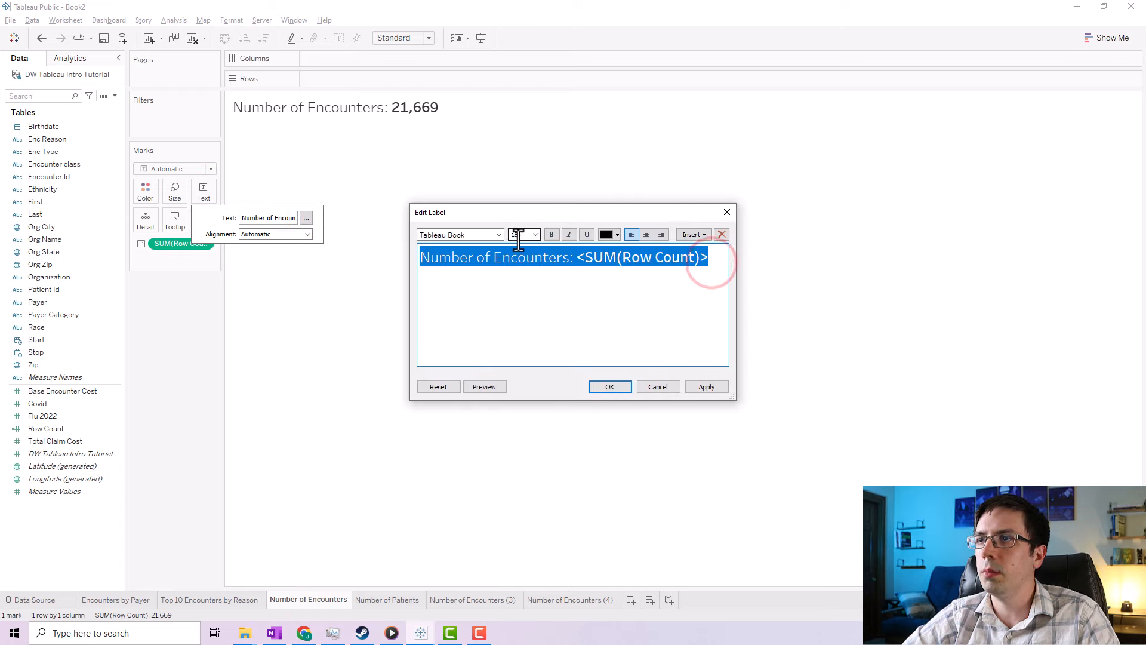
pyautogui.click(727, 213)
# Set the whole label on the Number of Patients sheet to Tableau Book with left alignment and apply it.
pyautogui.click(386, 600)
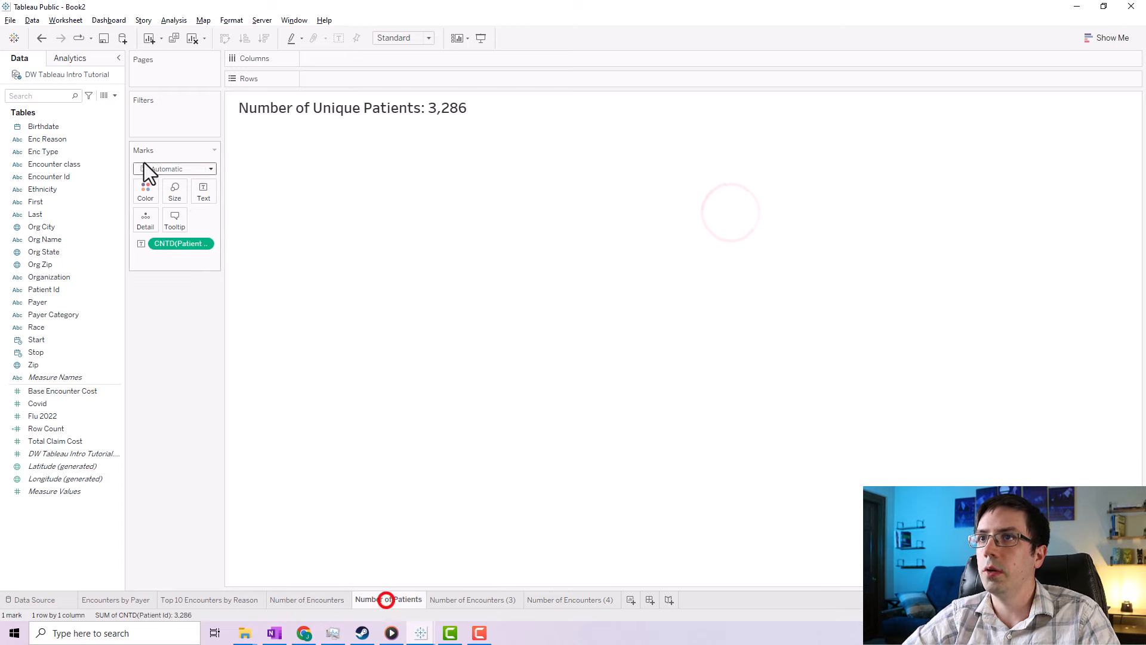
pyautogui.click(203, 192)
pyautogui.click(306, 218)
pyautogui.tripleClick(655, 281)
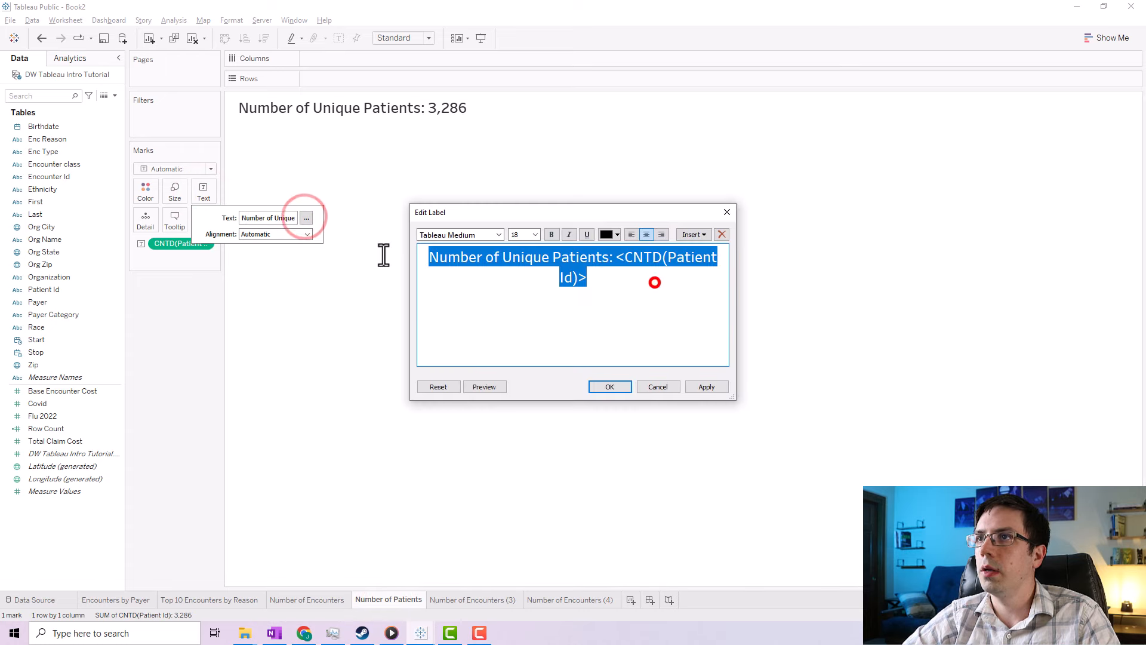
pyautogui.click(500, 235)
pyautogui.scroll(1, 463, 257)
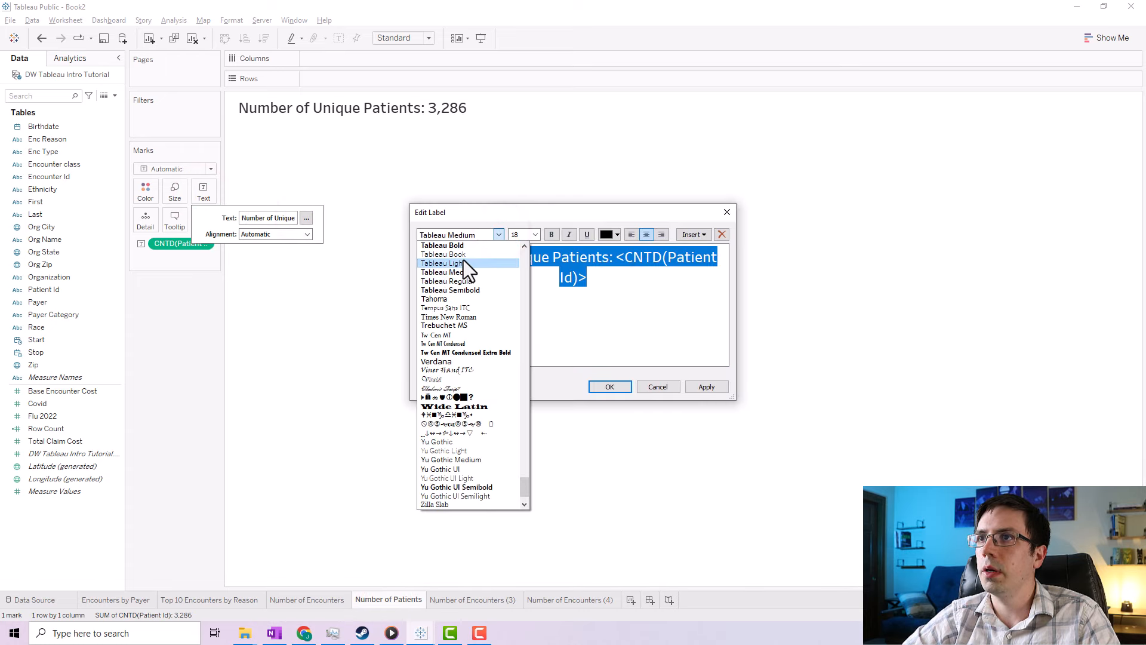
pyautogui.click(463, 253)
pyautogui.click(632, 238)
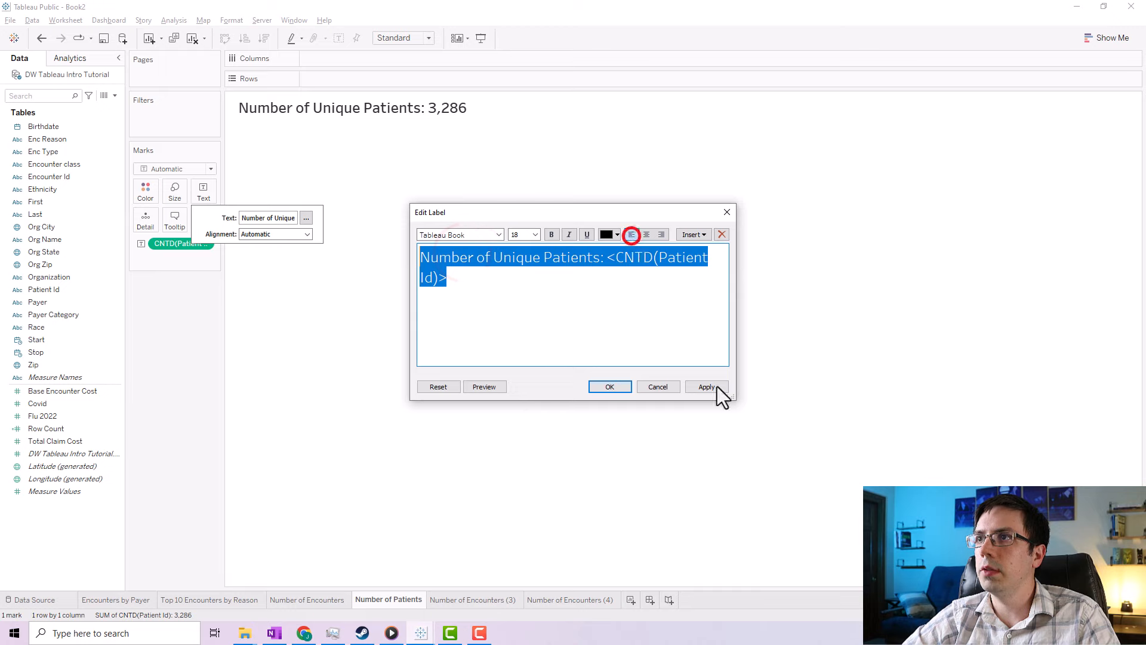
pyautogui.click(711, 386)
# Make the <CNTD(Patient Id)> field in the label bold and accept the label changes.
pyautogui.moveTo(611, 305); pyautogui.dragTo(607, 258)
pyautogui.click(549, 234)
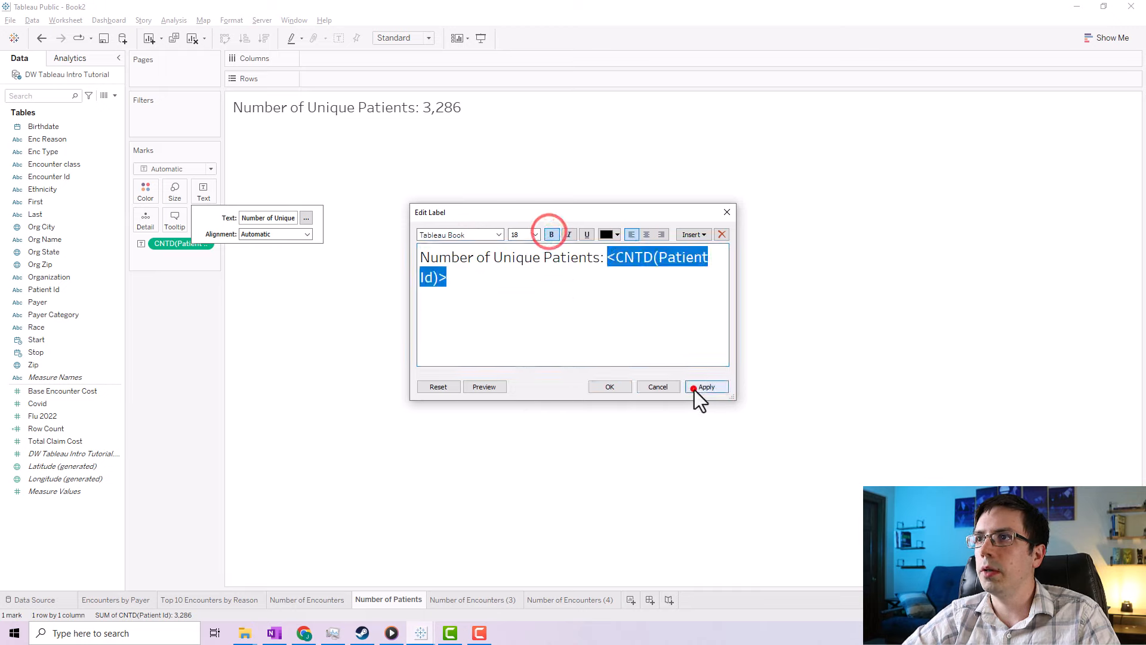
pyautogui.click(707, 387)
pyautogui.click(609, 386)
pyautogui.click(544, 230)
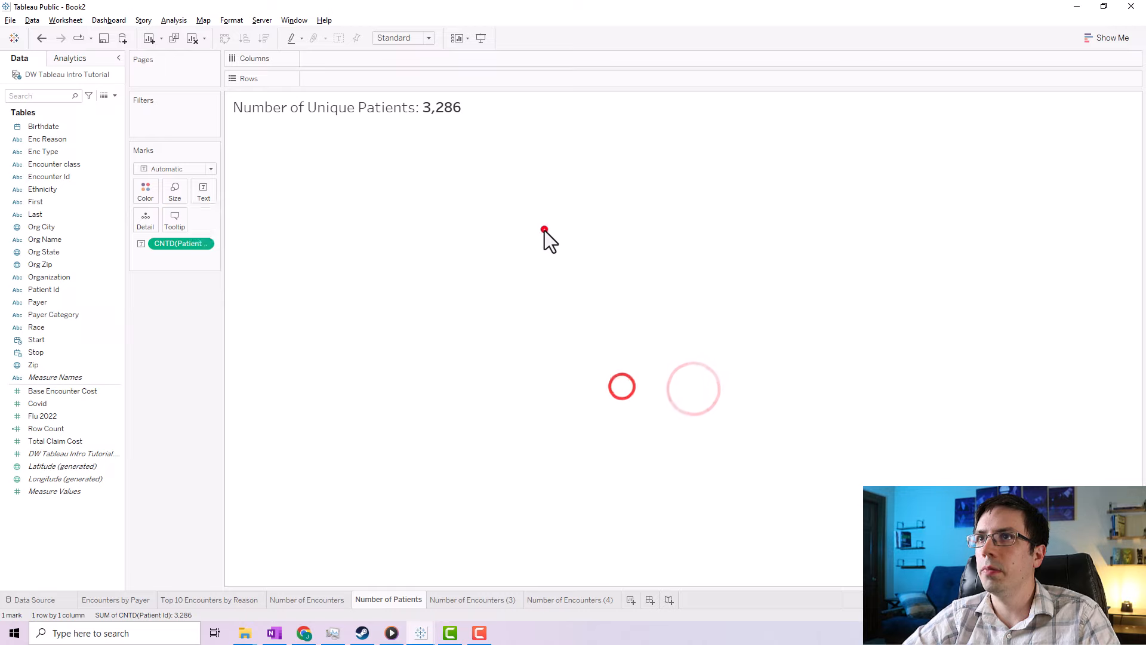
# Compare the label formatting on the Number of Encounters and Number of Patients sheets.
pyautogui.click(313, 602)
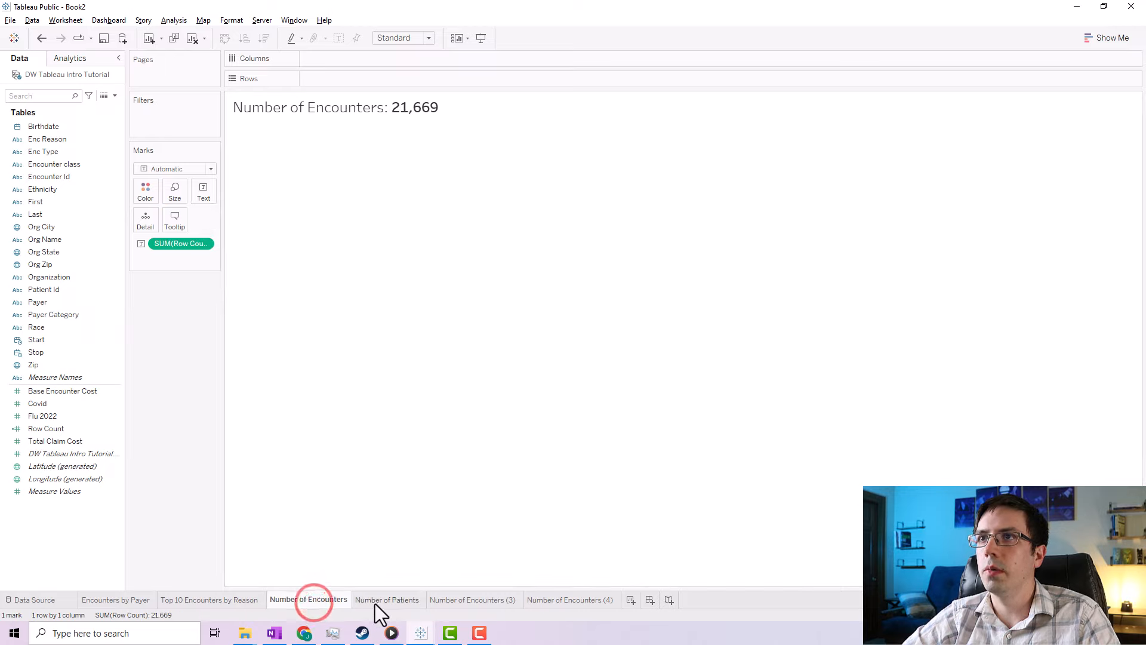
pyautogui.click(375, 601)
pyautogui.click(324, 601)
pyautogui.click(387, 600)
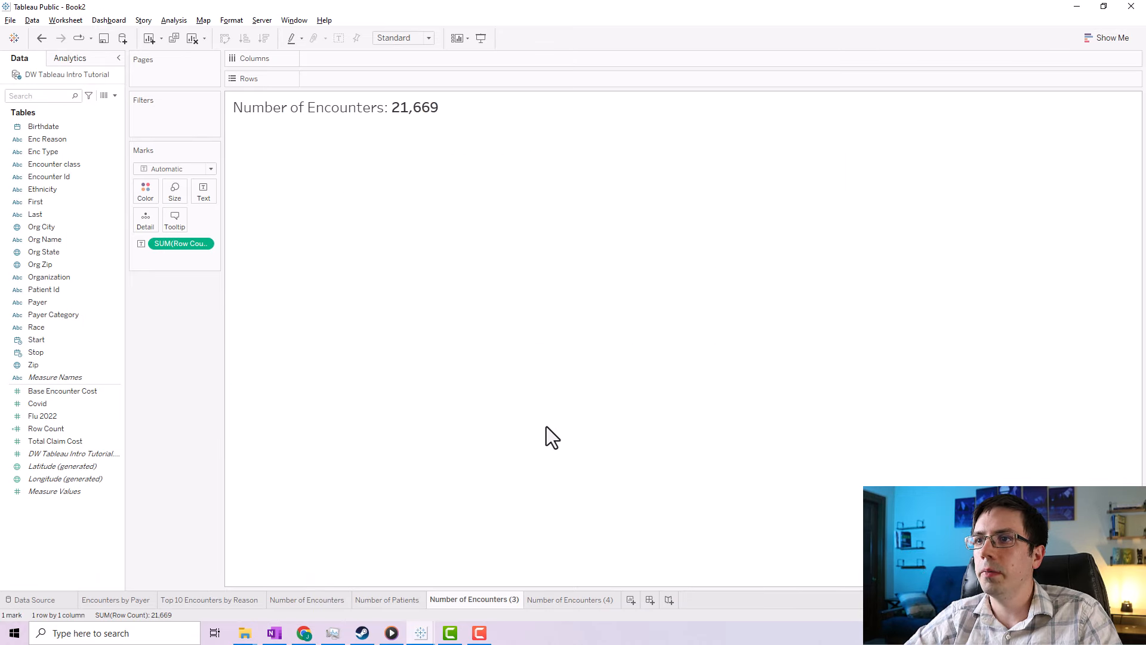
# Rename the Number of Encounters (3) sheet as "Inpatient ALOS".
pyautogui.doubleClick(488, 596)
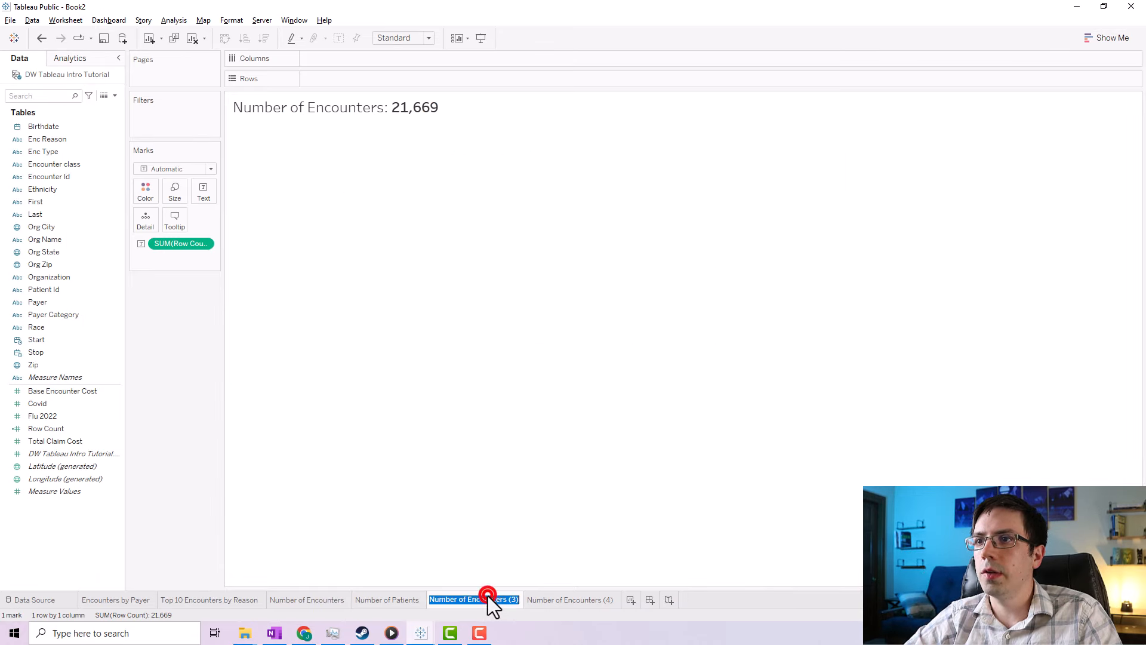
pyautogui.write('Inpatient ')
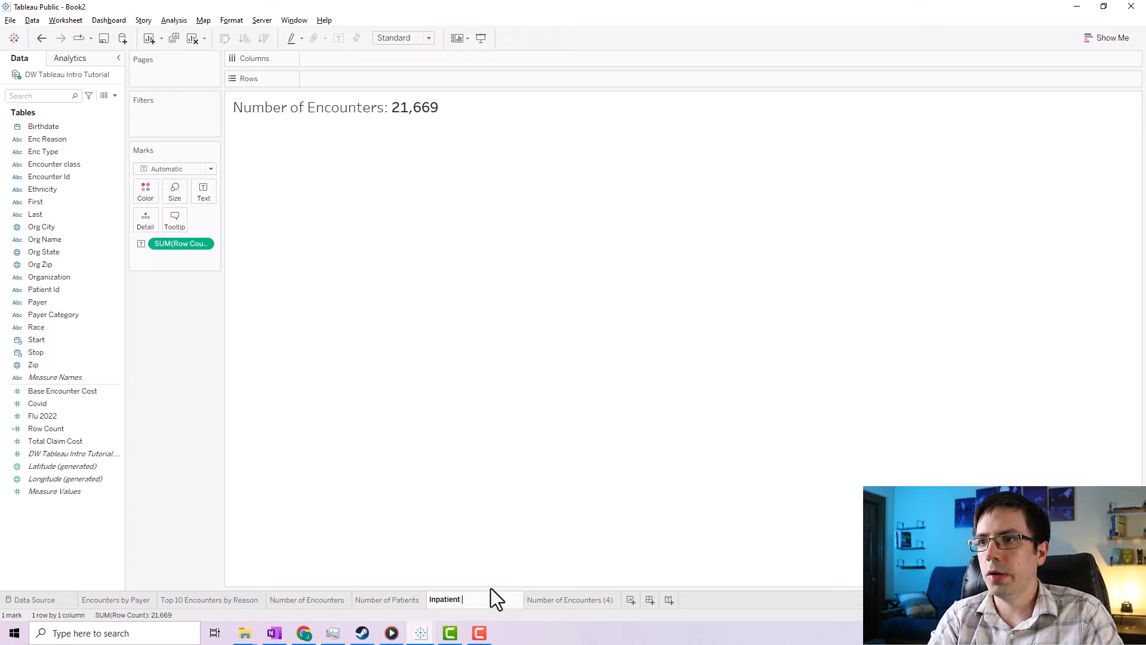
pyautogui.write('ALOS')
pyautogui.click(195, 446)
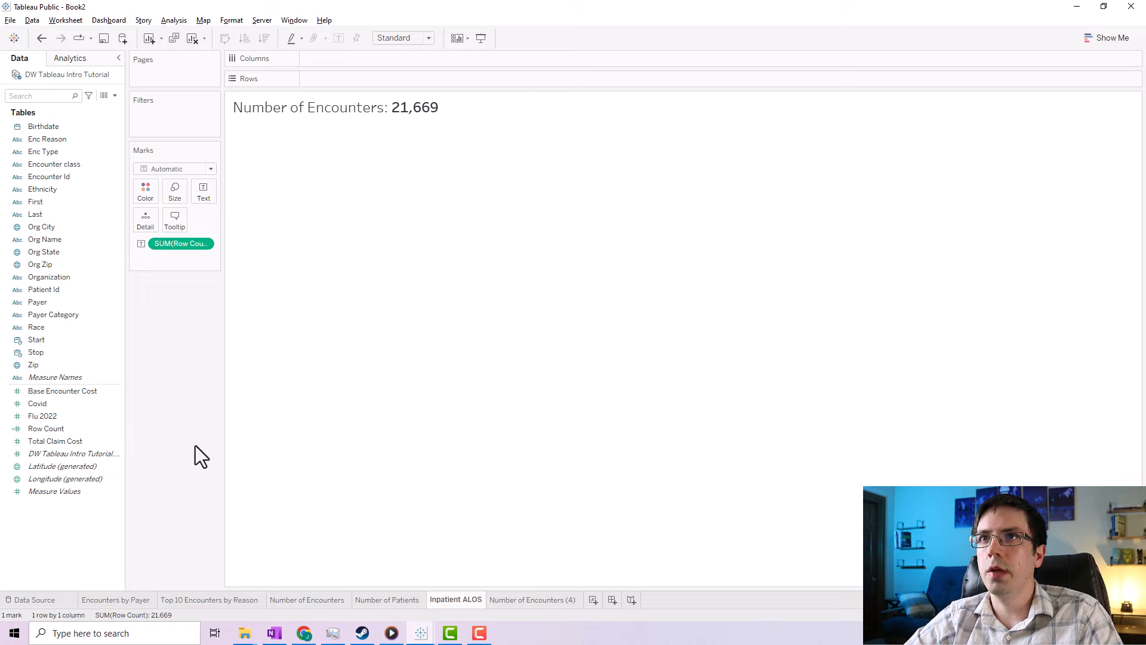
pyautogui.click(173, 21)
pyautogui.click(231, 267)
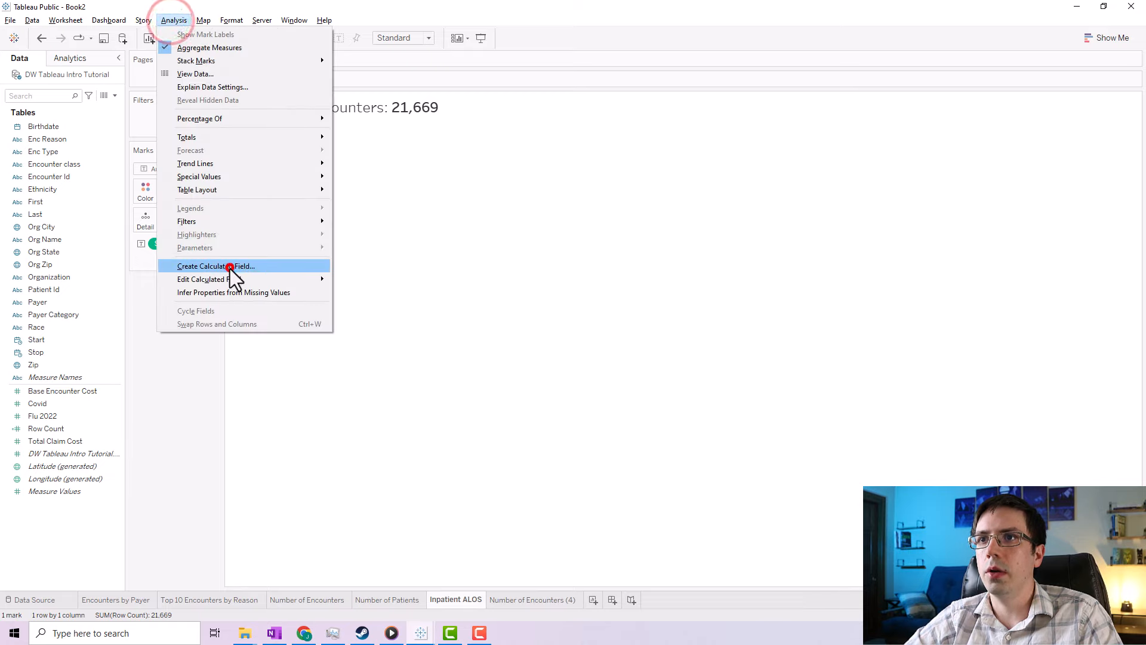
pyautogui.click(704, 223)
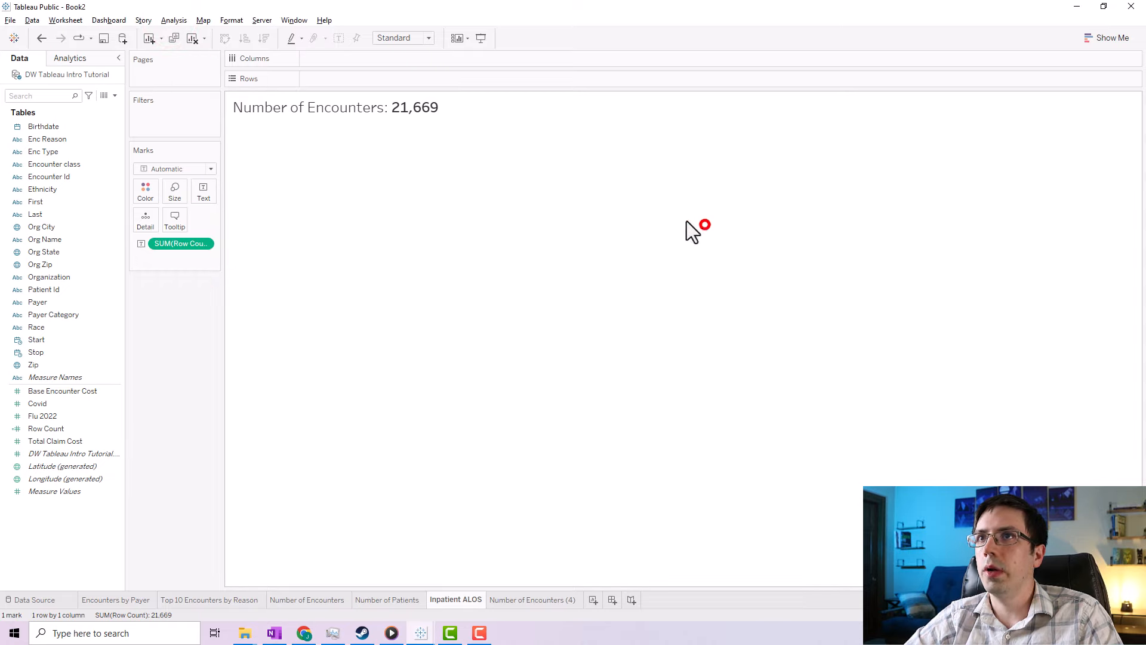
pyautogui.click(168, 20)
pyautogui.click(221, 262)
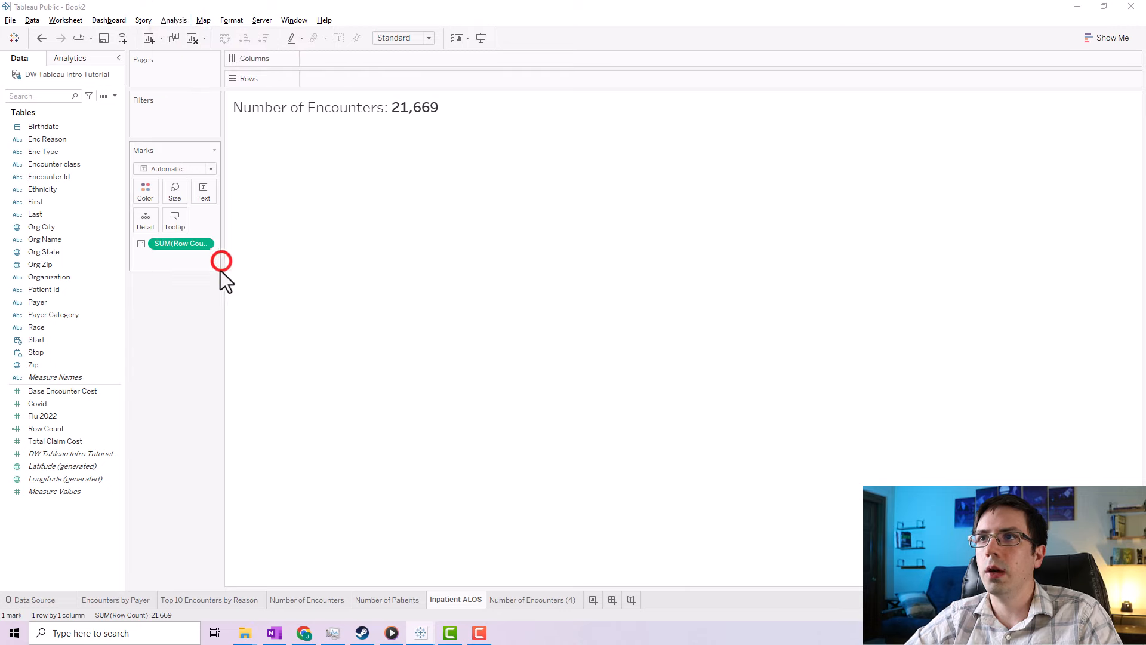
pyautogui.click(704, 225)
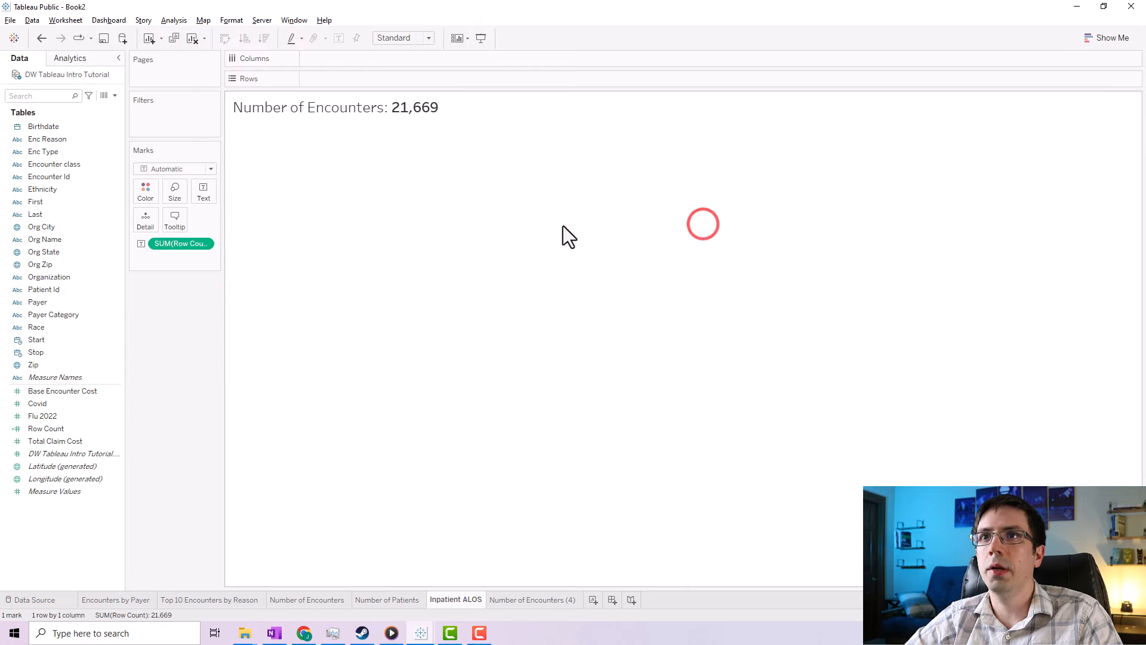
# Create a new calculated field and name it "LOS".
pyautogui.click(114, 96)
pyautogui.click(89, 110)
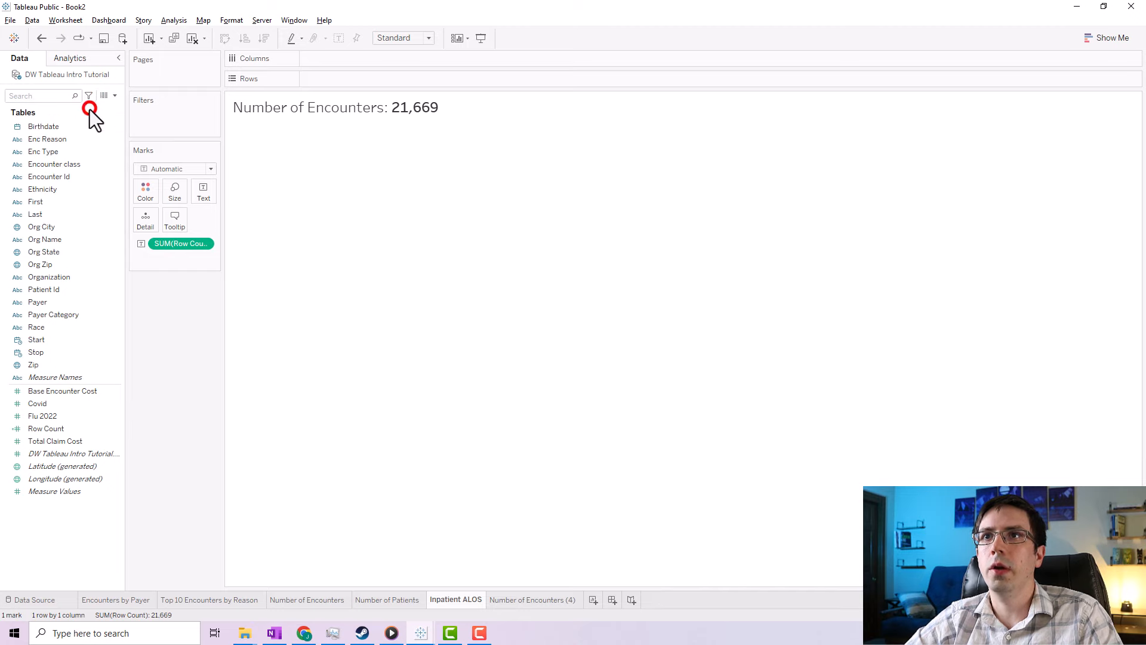
pyautogui.click(548, 305)
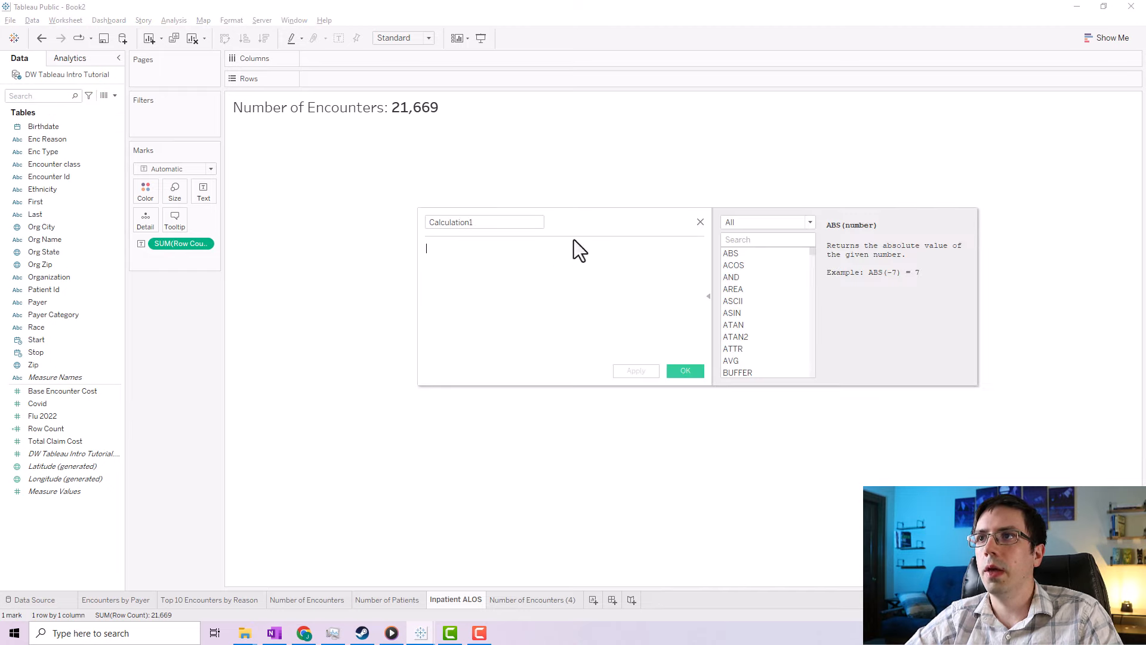
pyautogui.moveTo(575, 228); pyautogui.dragTo(522, 242)
pyautogui.doubleClick(420, 241)
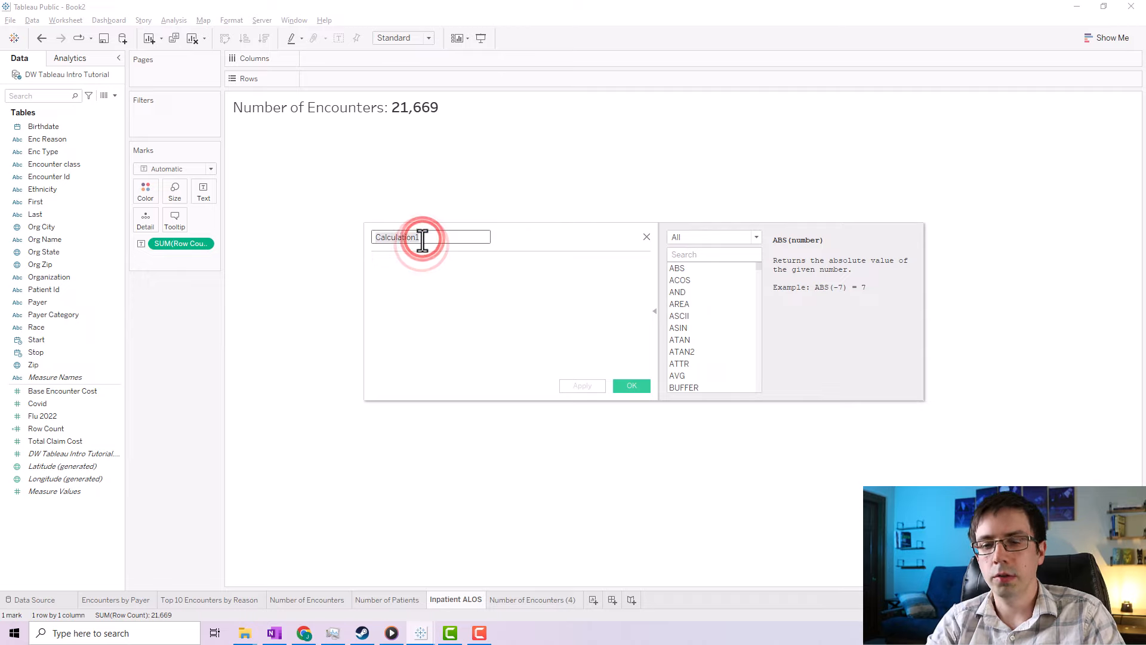
pyautogui.write('LOS')
pyautogui.click(439, 276)
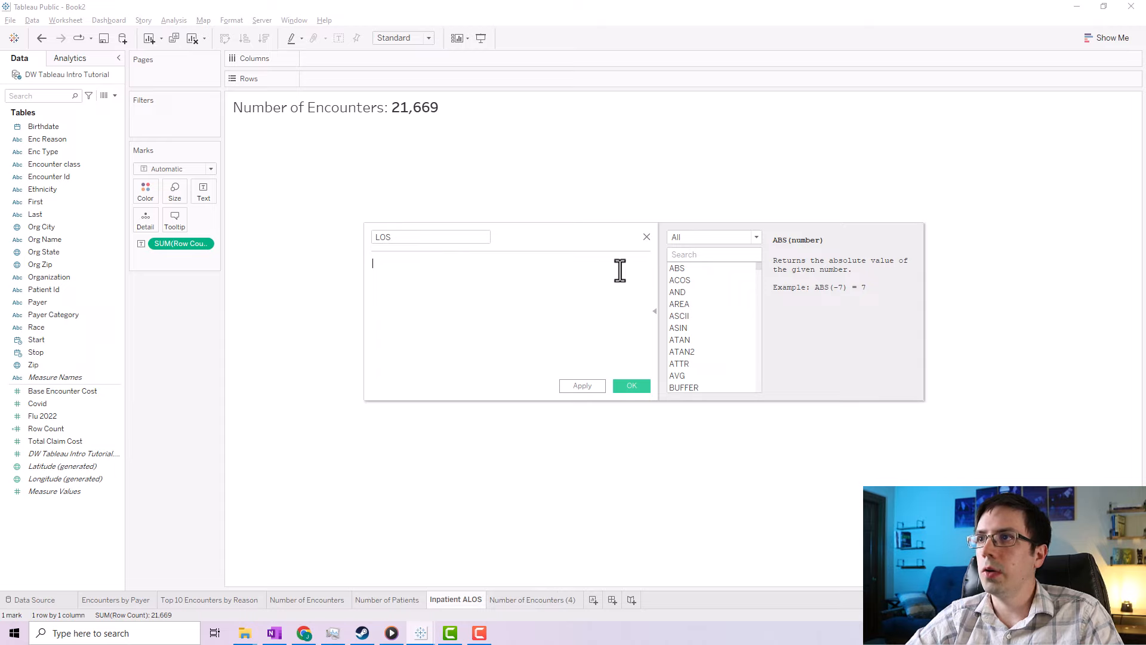
# Search the function list for "datediff" and insert the DATEDIFF function into the LOS formula.
pyautogui.moveTo(759, 270)
pyautogui.mouseDown()
pyautogui.moveTo(757, 396)
pyautogui.moveTo(761, 267)
pyautogui.mouseUp()
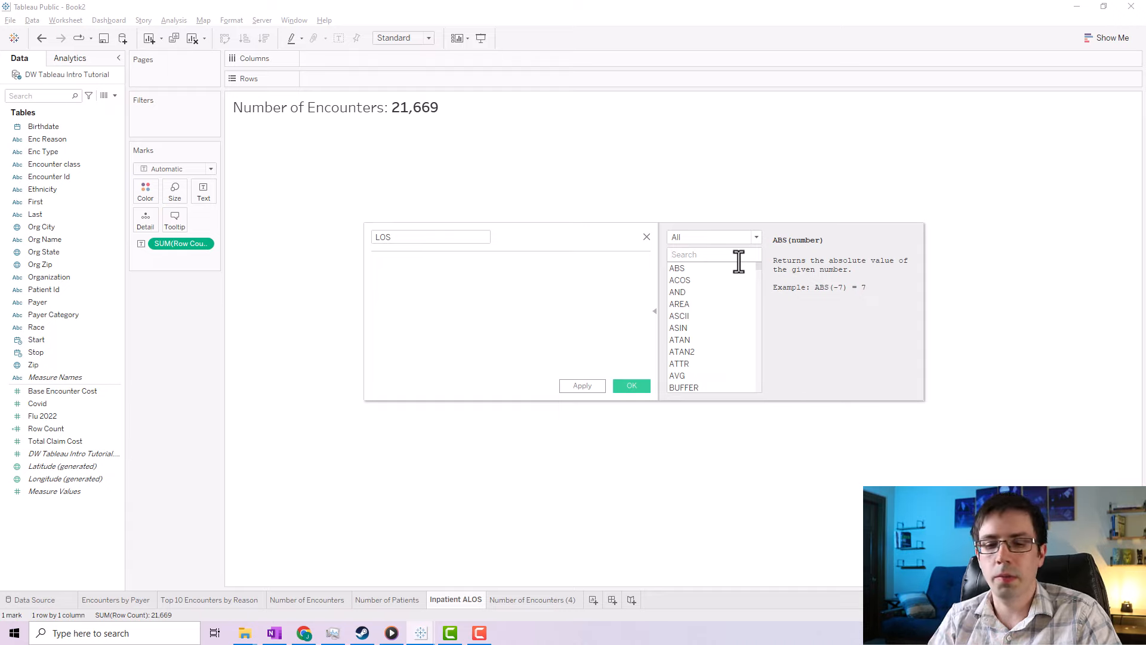
pyautogui.write('datediff')
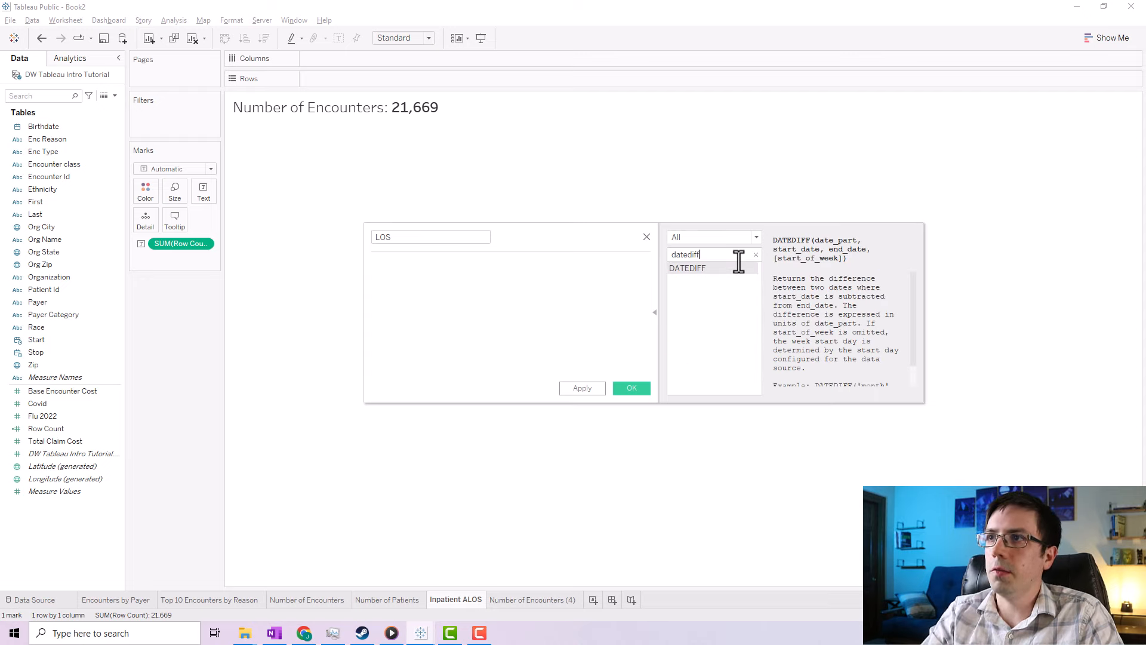
pyautogui.click(696, 269)
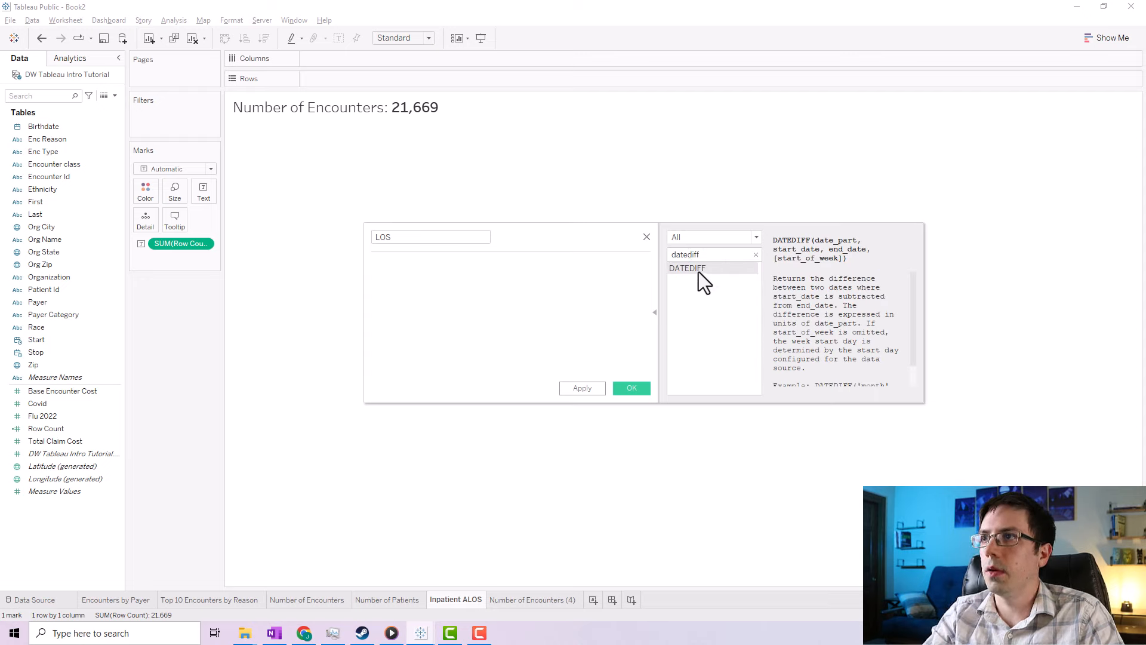
pyautogui.doubleClick(696, 268)
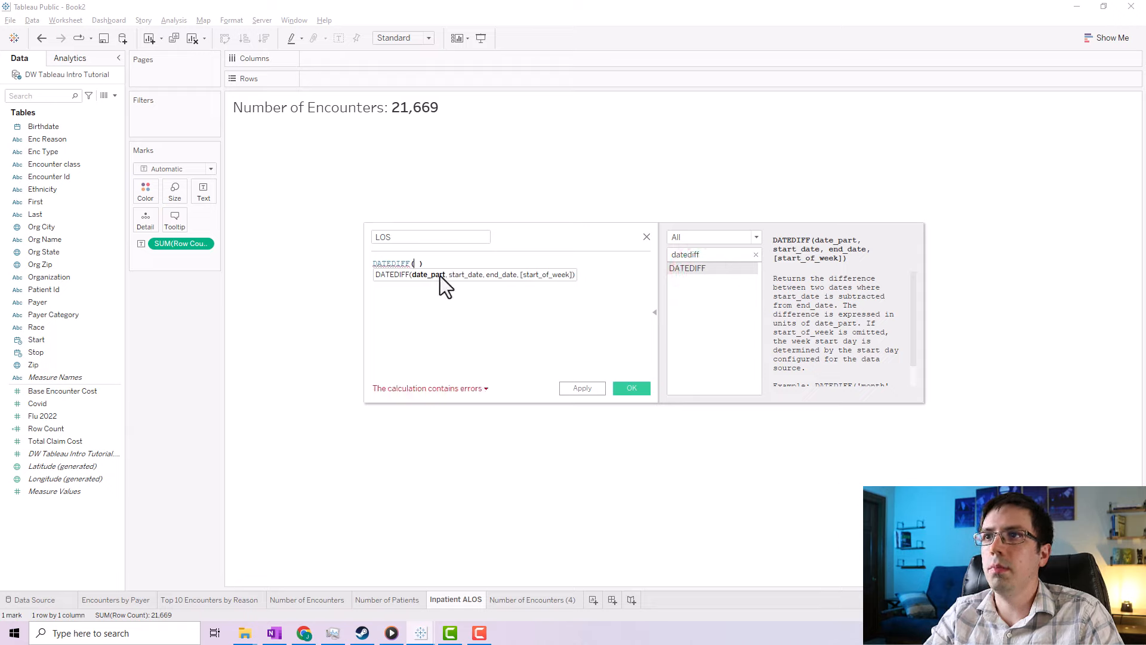
# Enter 'day' as the date part of DATEDIFF, followed by a comma.
pyautogui.write("'")
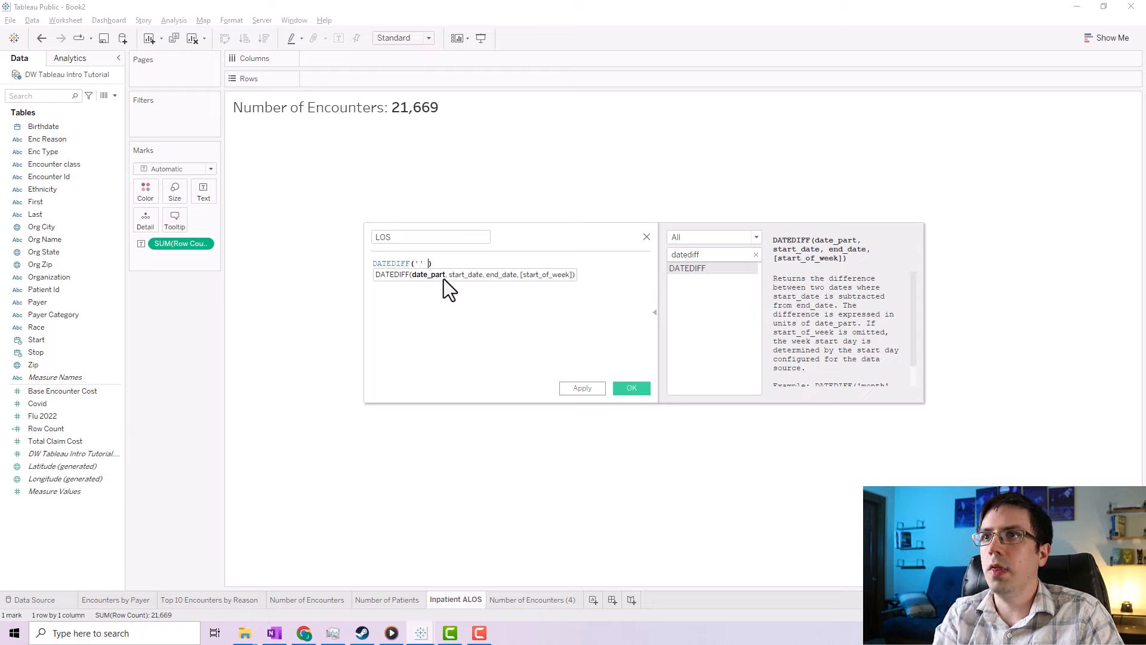
pyautogui.write(',')
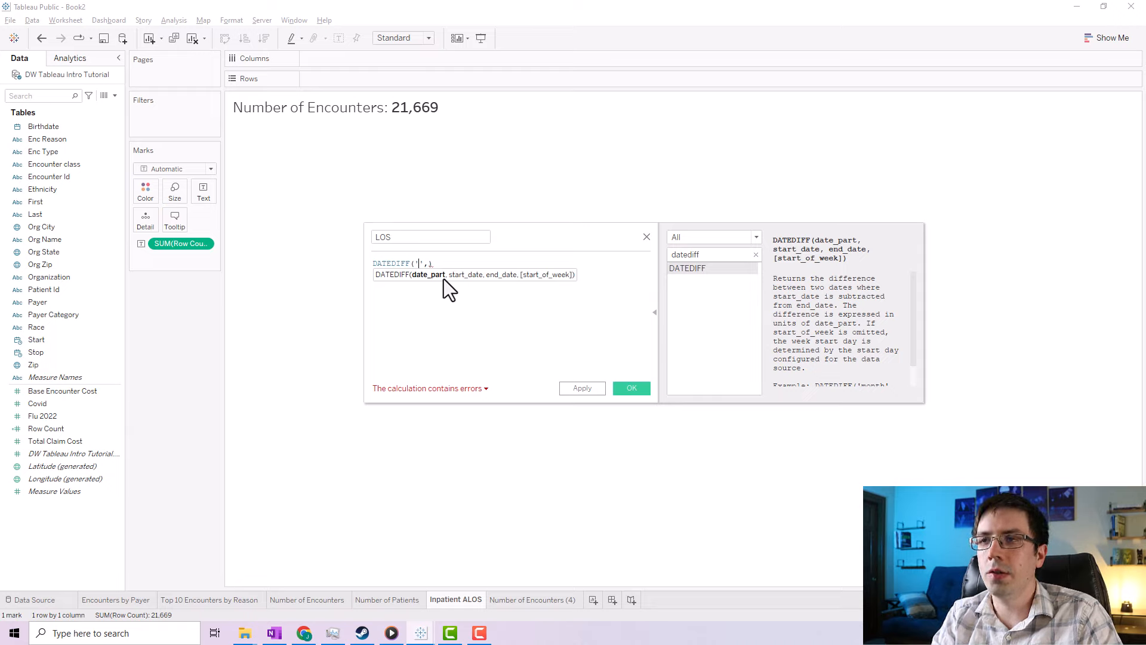
pyautogui.press('Left')
pyautogui.press('Left')
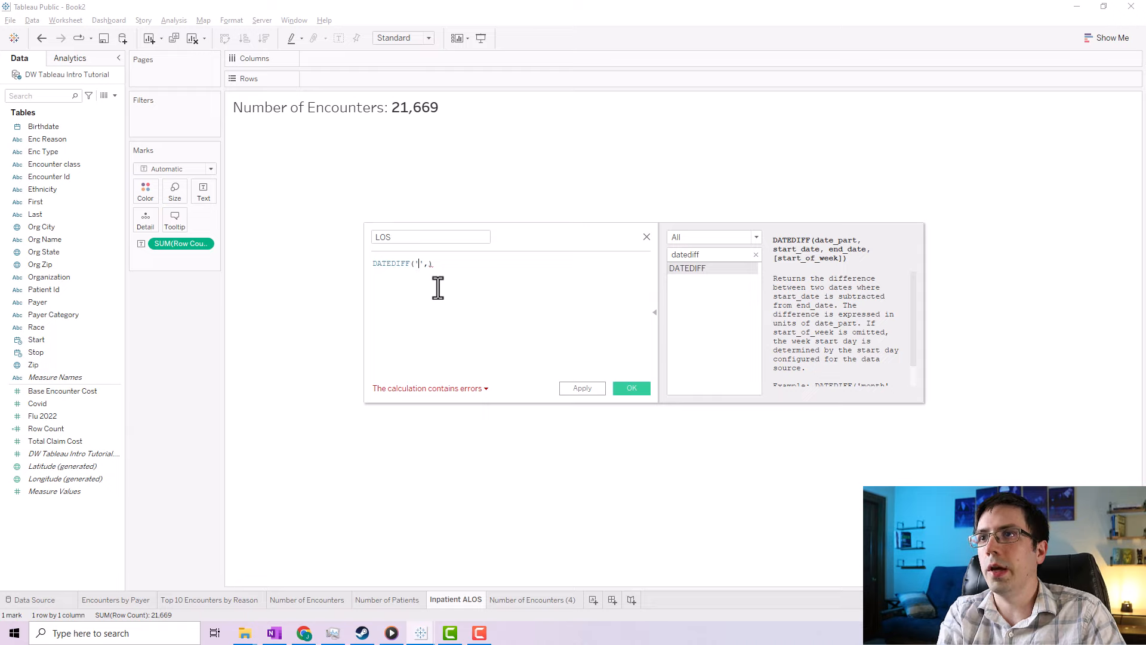
pyautogui.write('day')
pyautogui.press('Left')
pyautogui.press('Left')
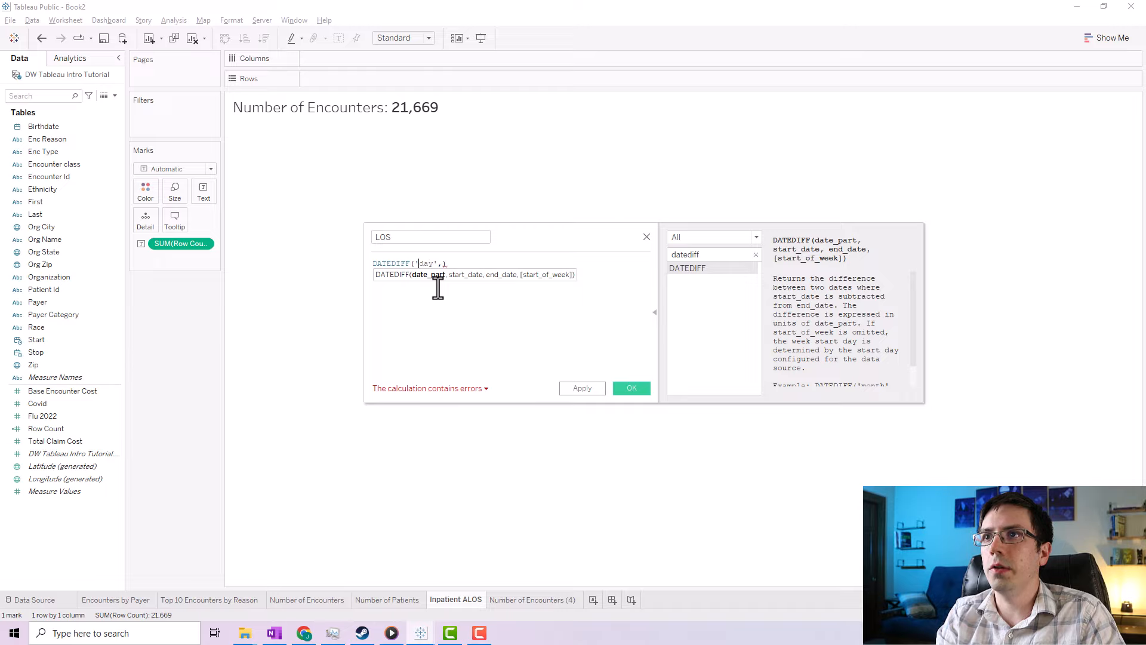
pyautogui.press('BackSpace')
pyautogui.press('BackSpace')
pyautogui.press('BackSpace')
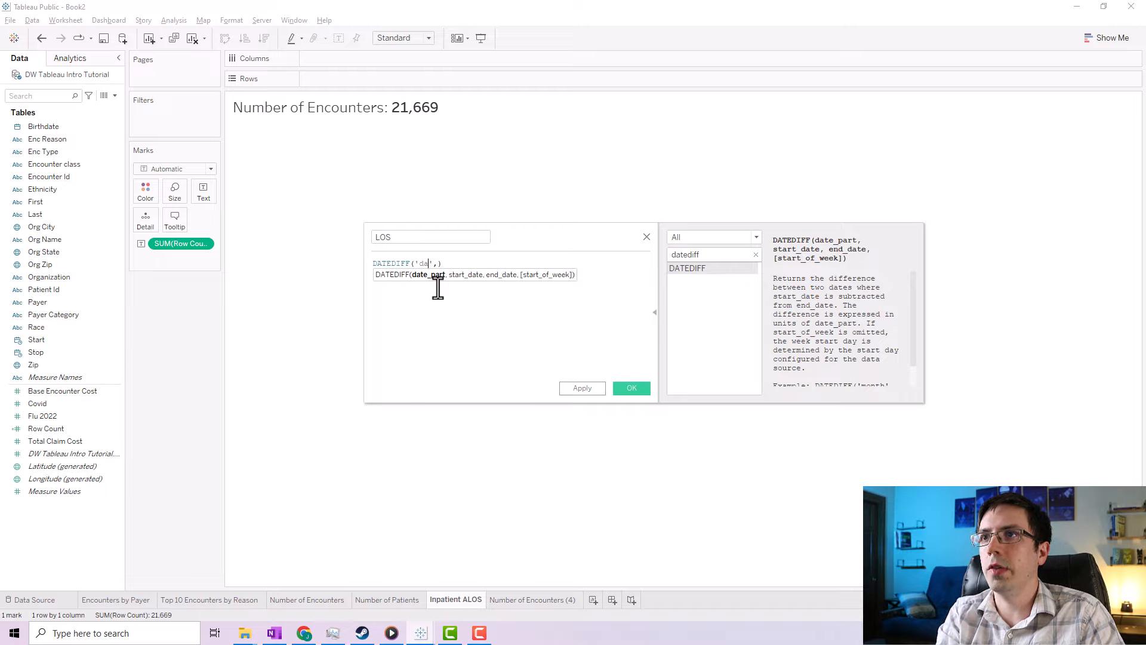
pyautogui.write('day')
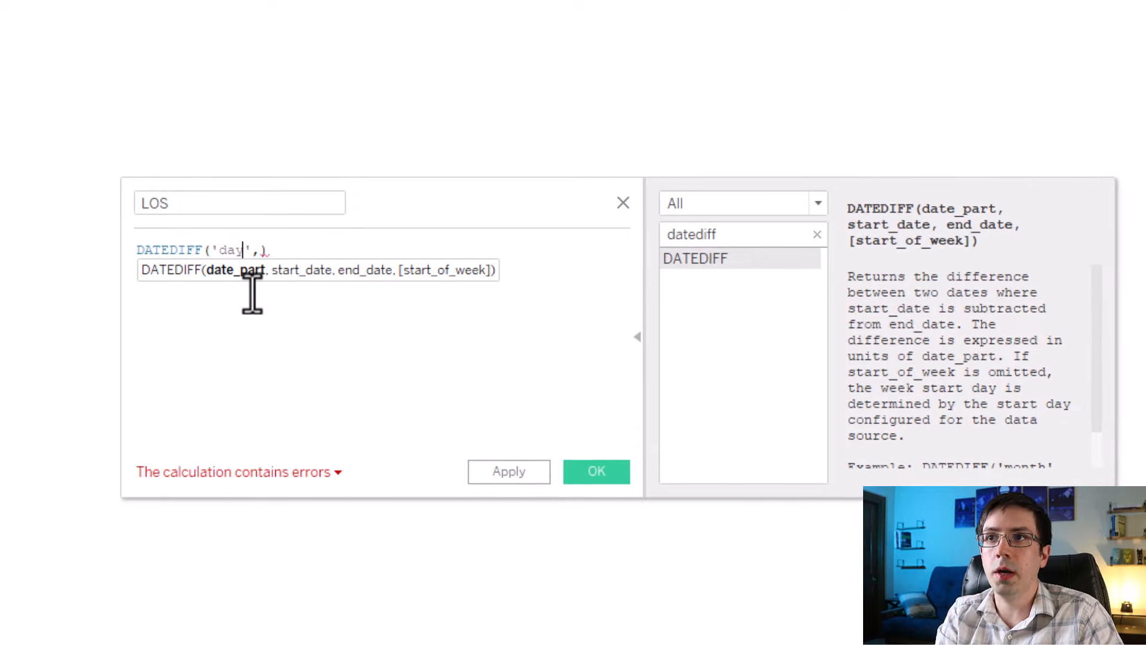
pyautogui.press('Right')
pyautogui.press('Right')
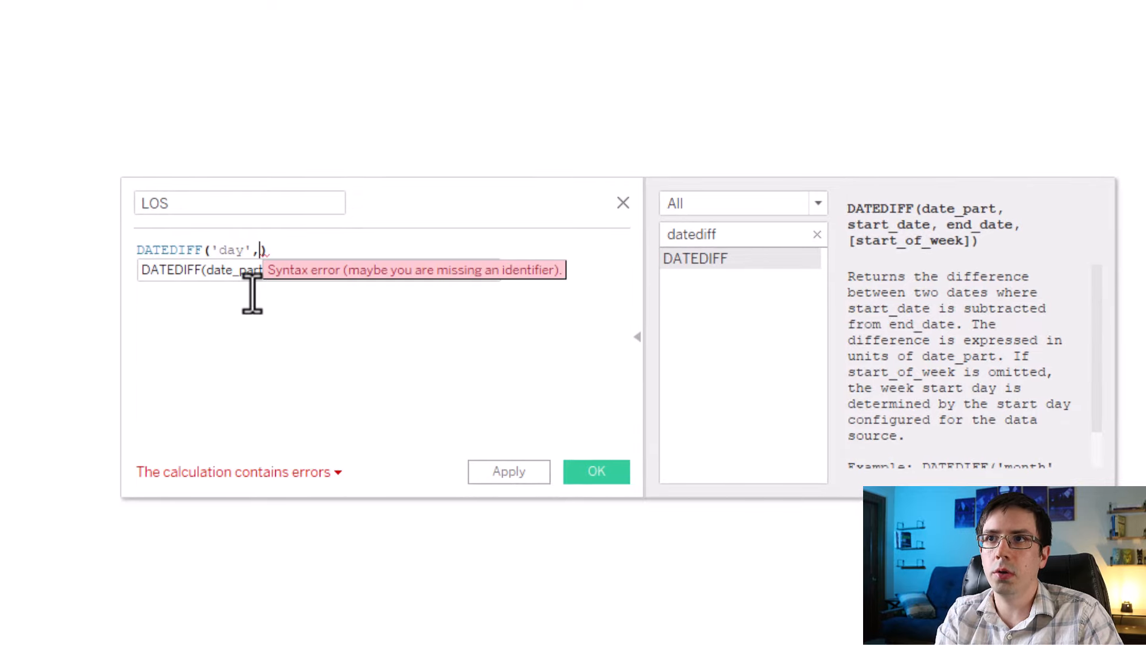
# Enter [start] as the start_date argument of DATEDIFF in the LOS formula.
pyautogui.click(242, 312)
pyautogui.click(257, 243)
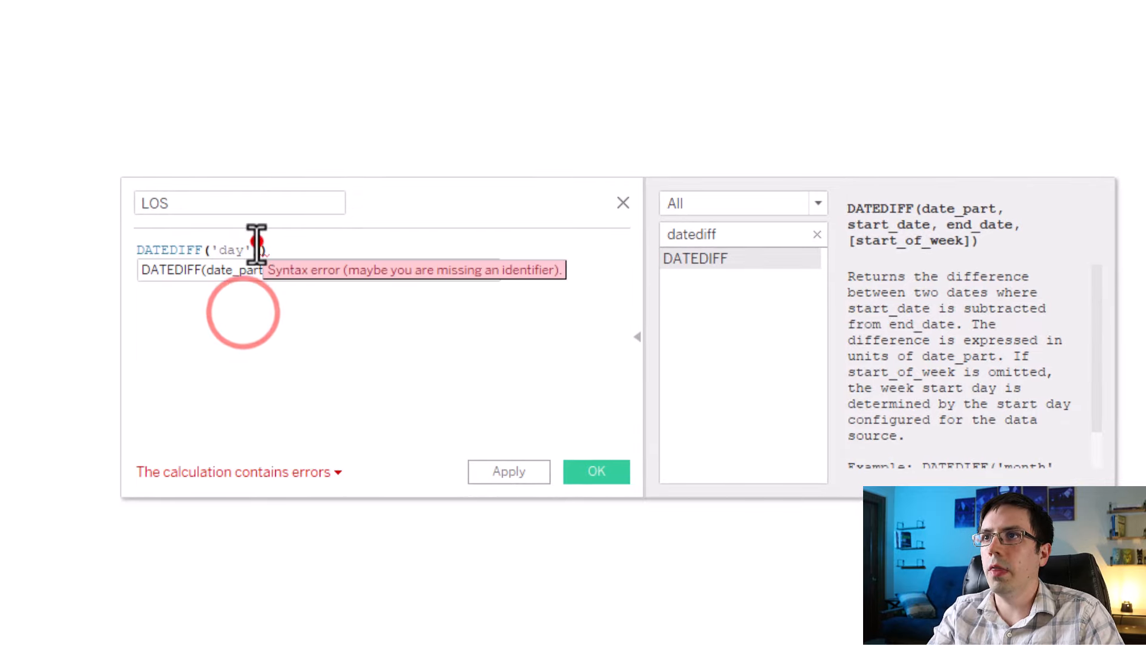
pyautogui.click(304, 382)
pyautogui.click(264, 252)
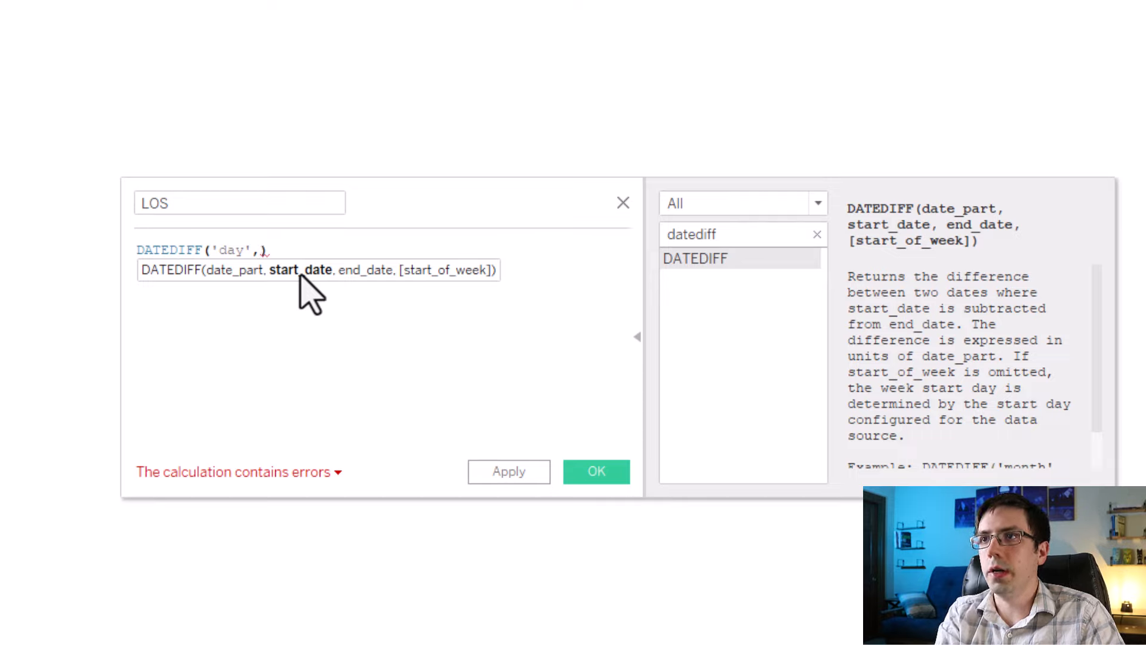
pyautogui.write('start')
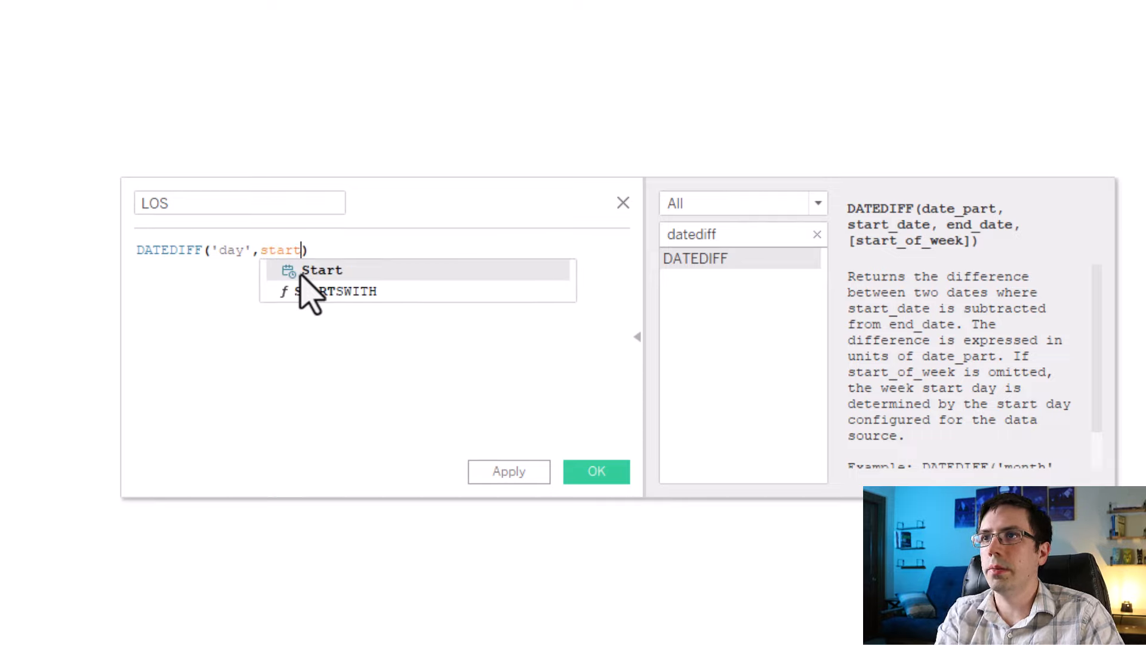
pyautogui.write(']')
pyautogui.press('Left')
pyautogui.press('Left')
pyautogui.press('Left')
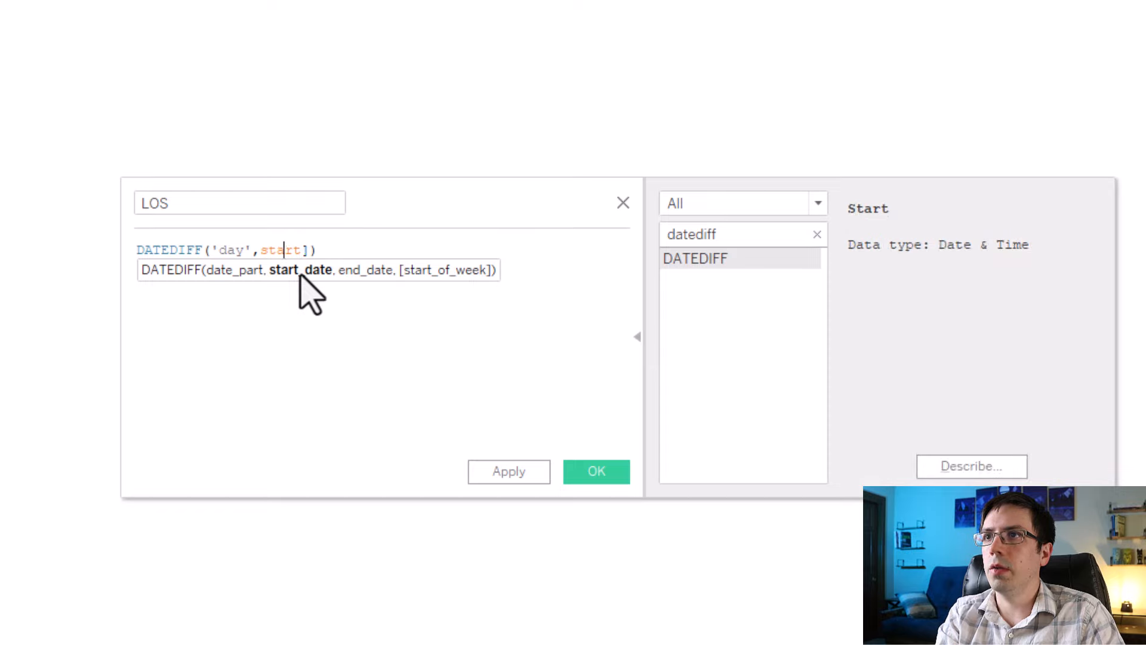
pyautogui.press('Left')
pyautogui.press('Left')
pyautogui.press('Left')
pyautogui.write('[')
pyautogui.press('Right')
pyautogui.press('Right')
pyautogui.press('Right')
pyautogui.press('Right')
pyautogui.press('Right')
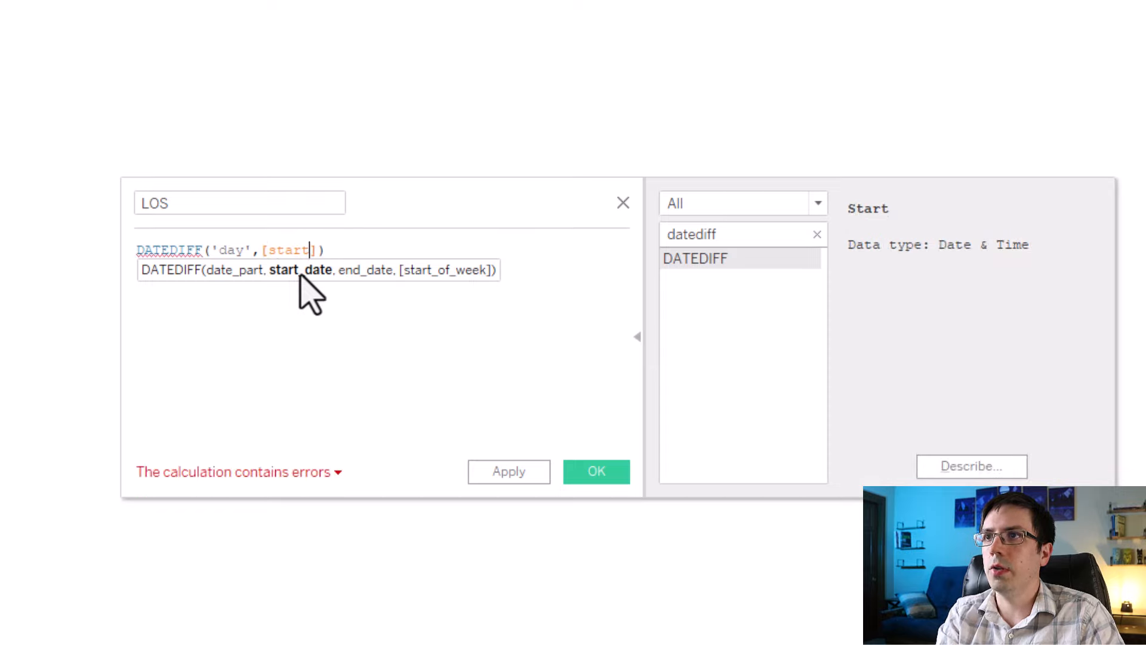
pyautogui.press('Right')
# Add [stop] as the end_date argument of DATEDIFF in the LOS formula.
pyautogui.write(',[]')
pyautogui.press('Left')
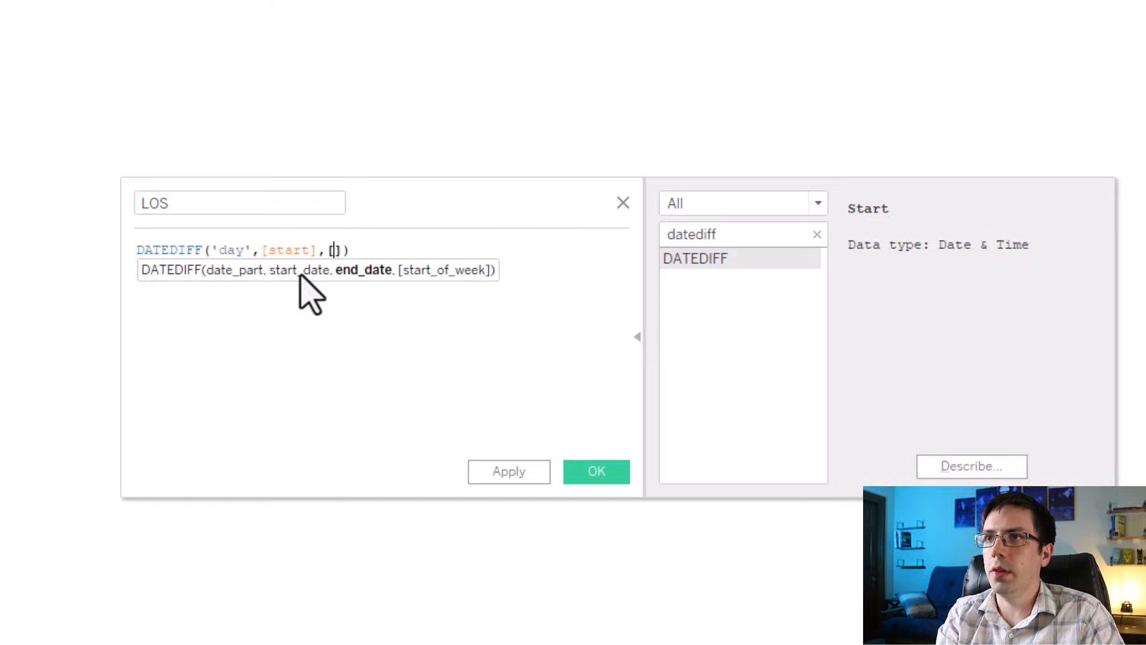
pyautogui.write('stop')
pyautogui.press('Return')
pyautogui.click(301, 271)
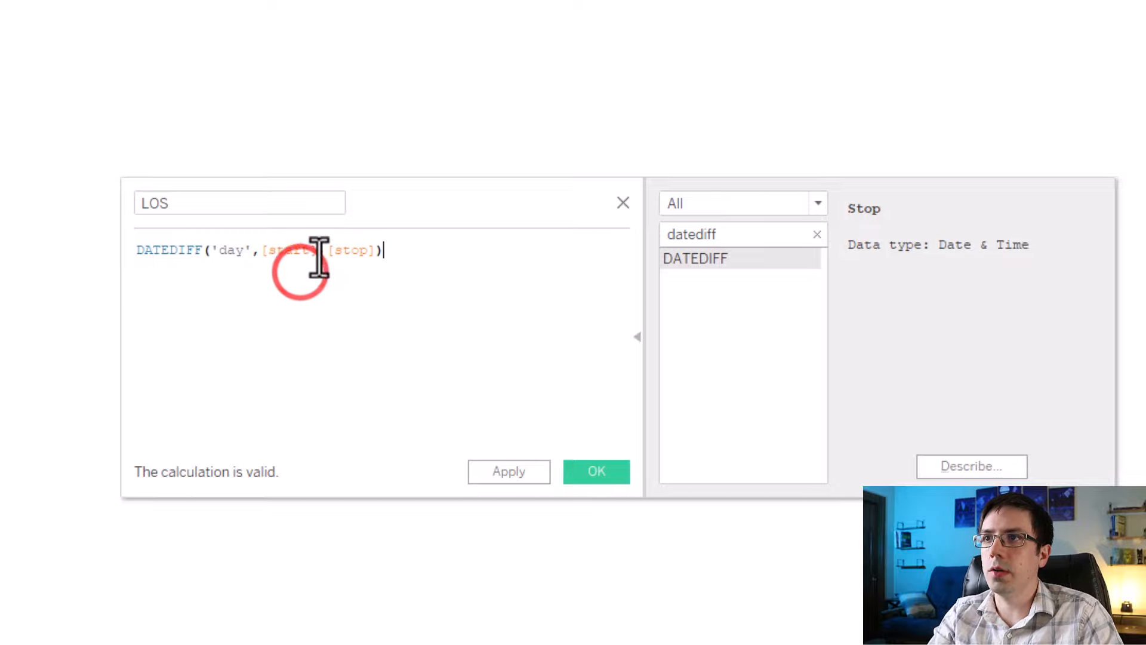
# Apply the LOS calculation and save the calculated field.
pyautogui.moveTo(317, 250); pyautogui.dragTo(260, 250)
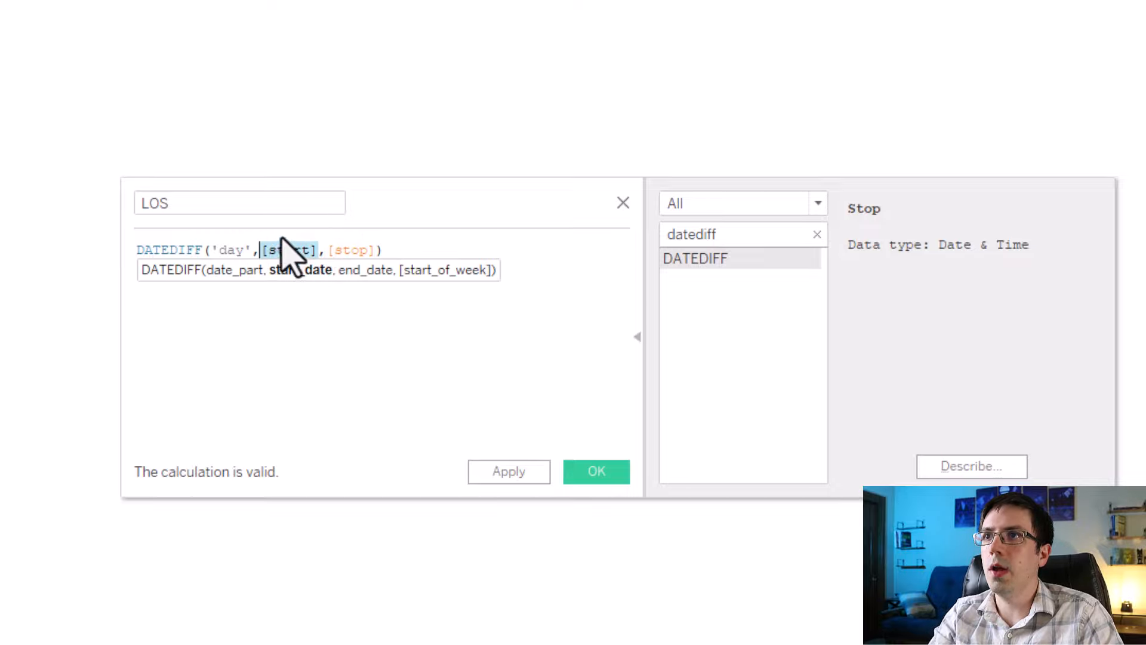
pyautogui.click(289, 411)
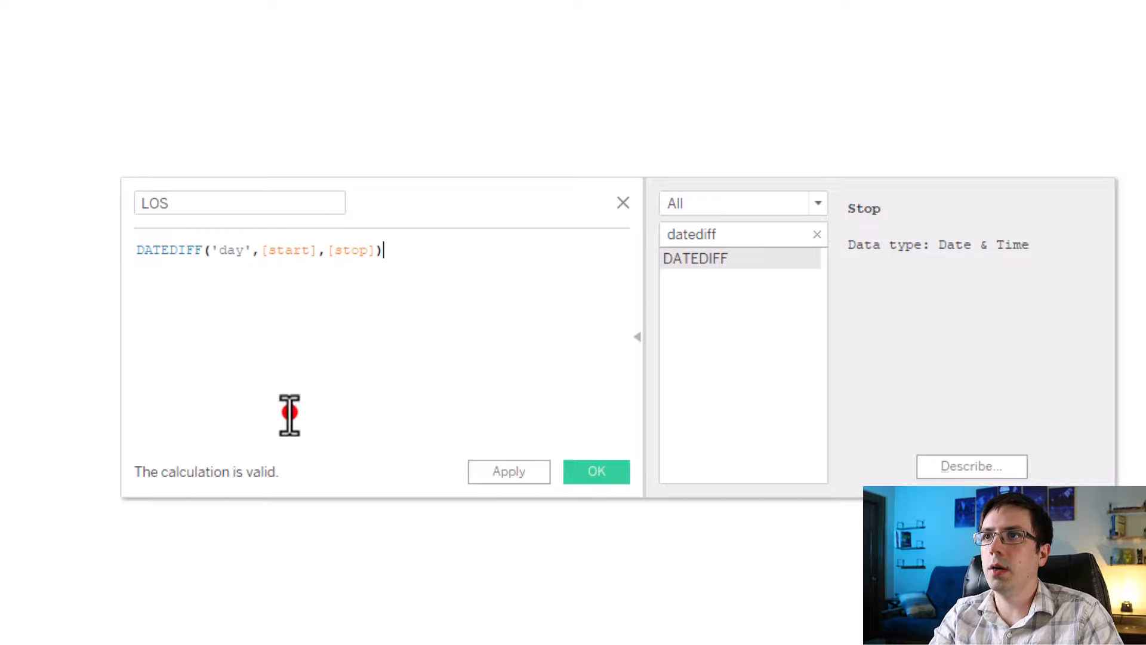
pyautogui.click(284, 474)
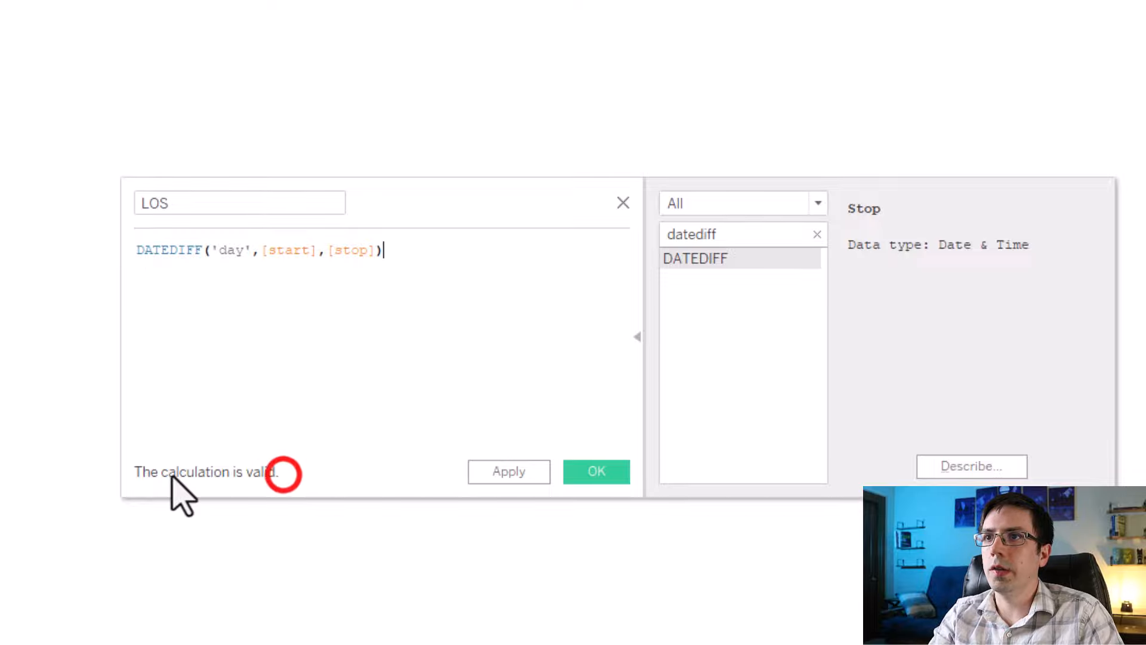
pyautogui.click(492, 468)
pyautogui.click(597, 471)
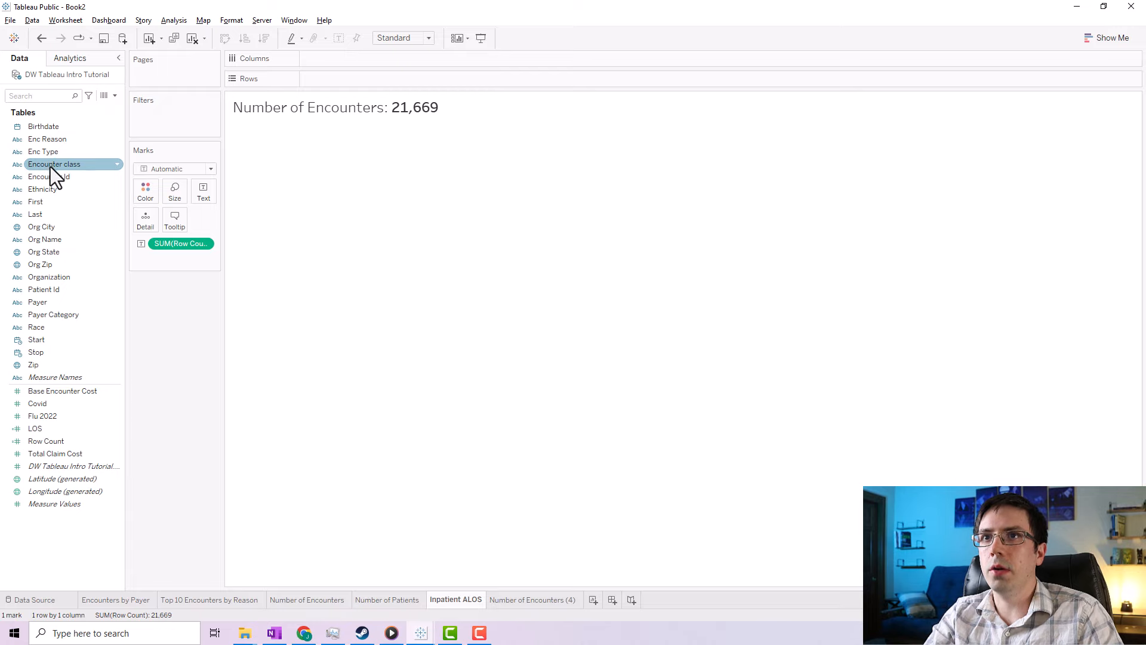
# Filter the Inpatient ALOS sheet by Encounter class, keeping only inpatient.
pyautogui.moveTo(50, 167); pyautogui.dragTo(155, 120)
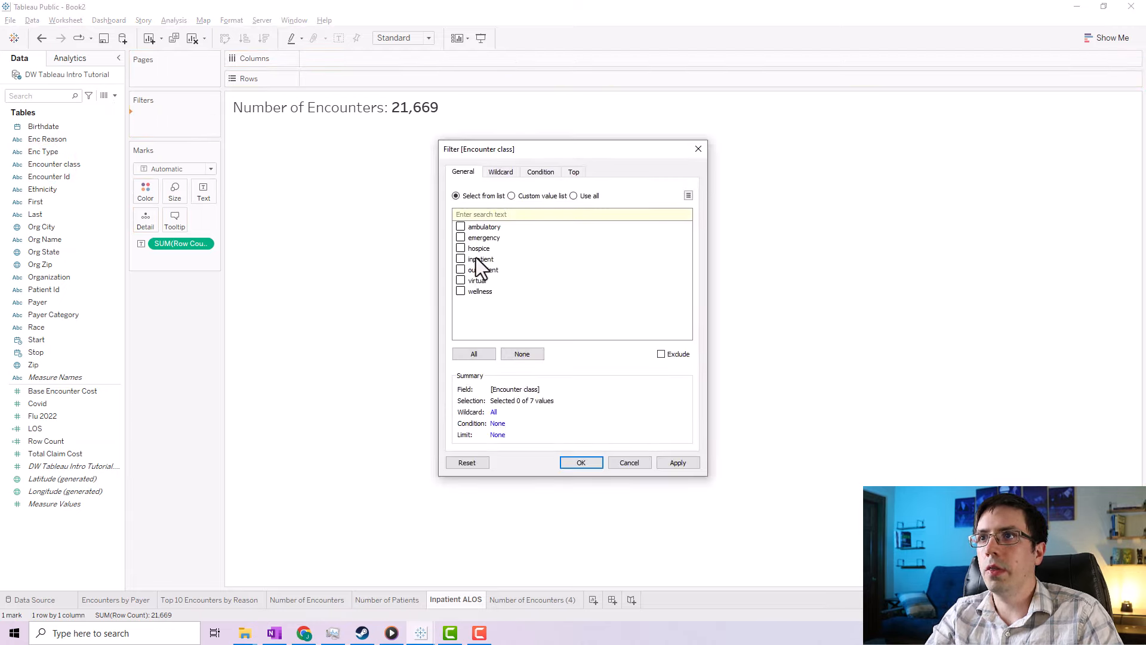
pyautogui.click(460, 259)
pyautogui.click(671, 461)
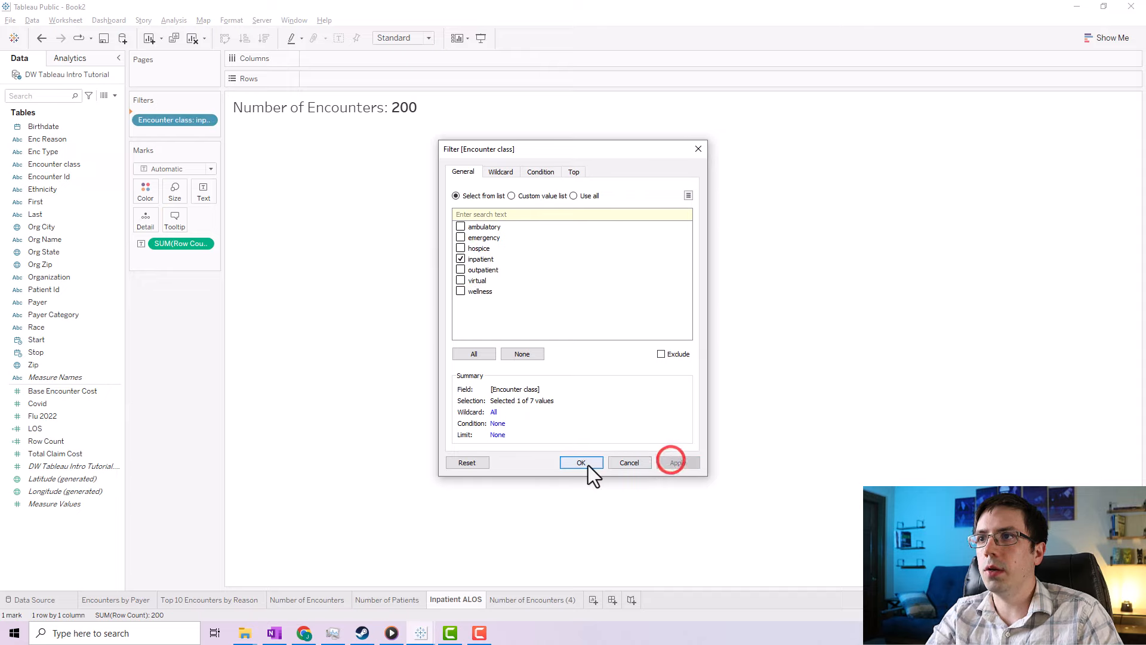
pyautogui.click(581, 464)
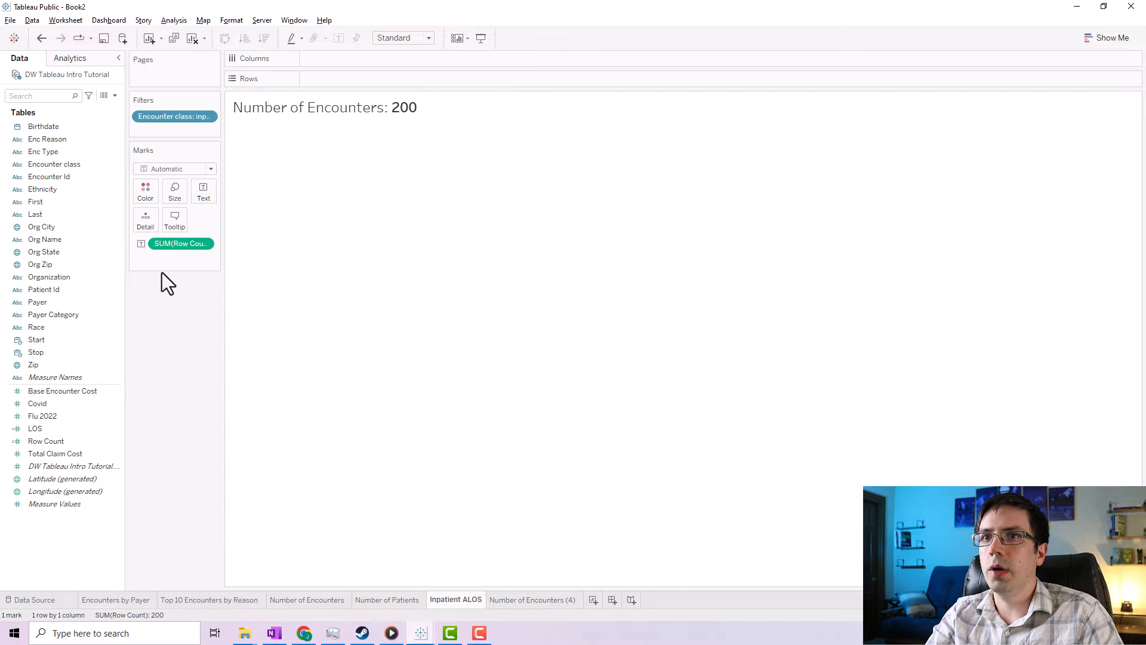
# Add LOS to the sheet's marks, change its aggregation to Average, and assign it to Text.
pyautogui.click(36, 431)
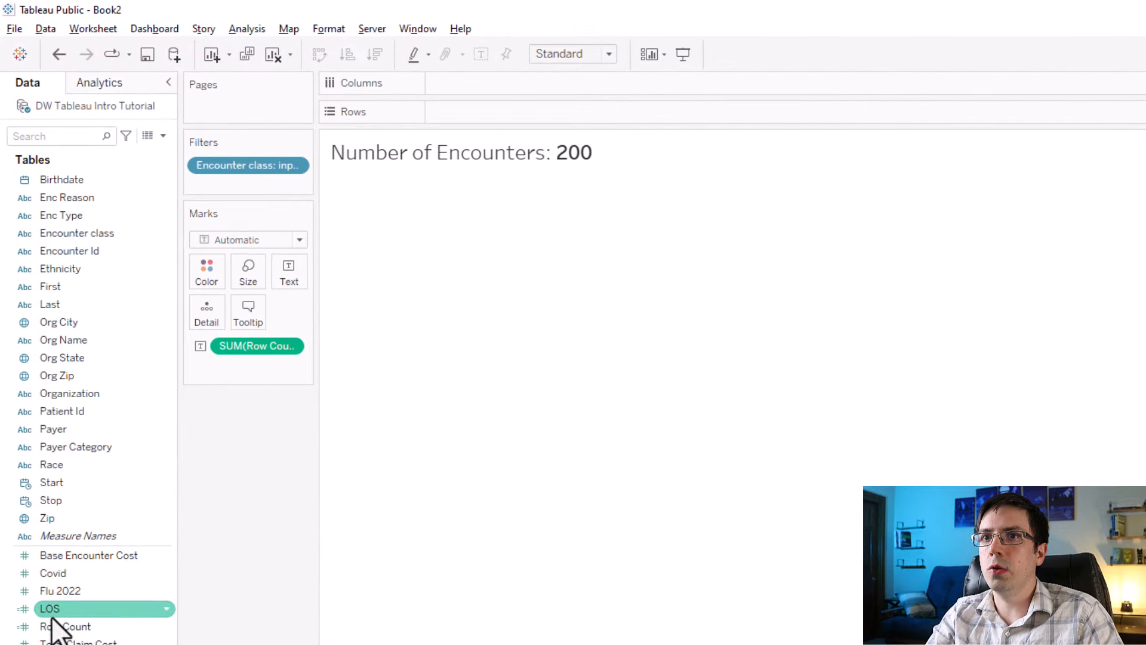
pyautogui.moveTo(51, 613); pyautogui.dragTo(221, 367)
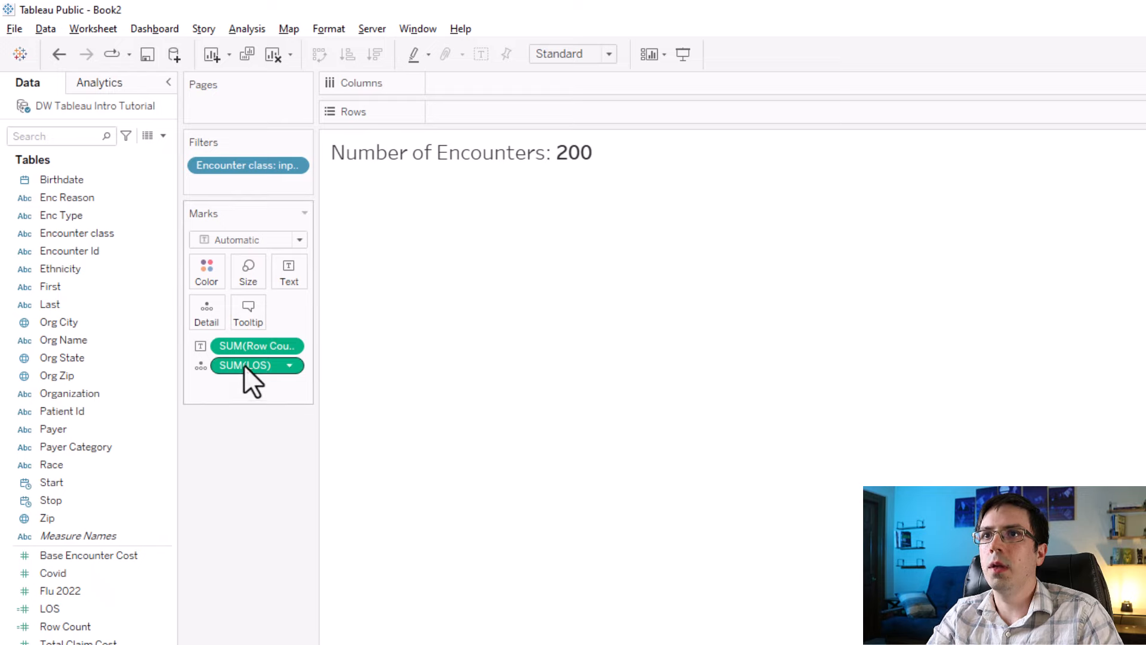
pyautogui.rightClick(244, 366)
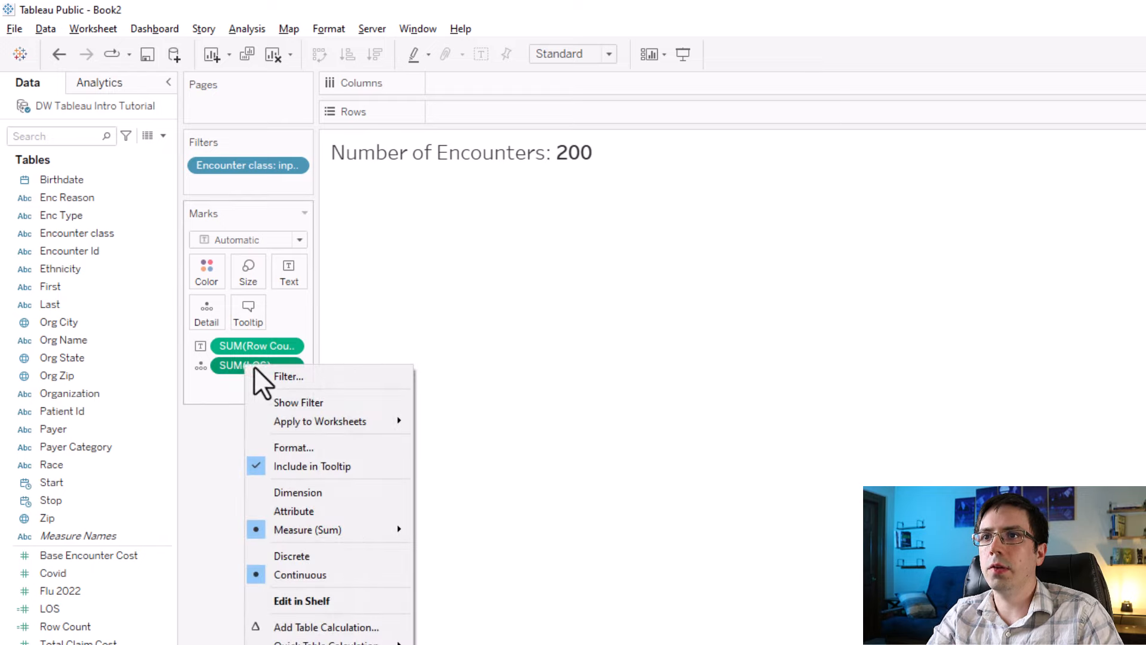
pyautogui.moveTo(317, 531)
pyautogui.click(461, 553)
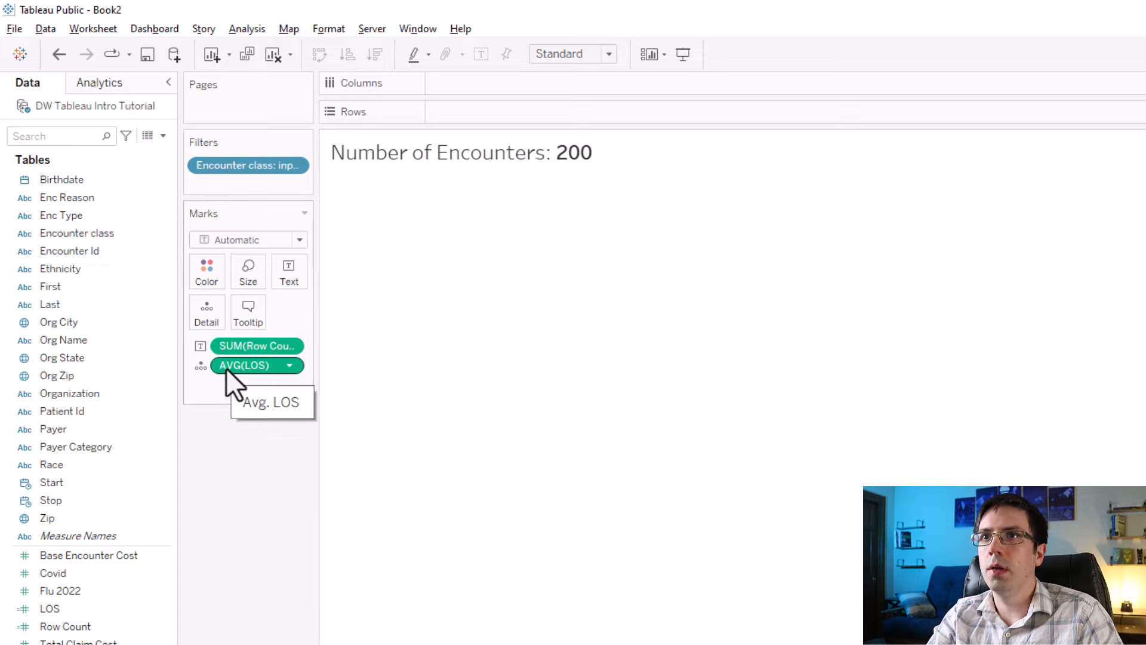
pyautogui.moveTo(226, 368); pyautogui.dragTo(296, 274)
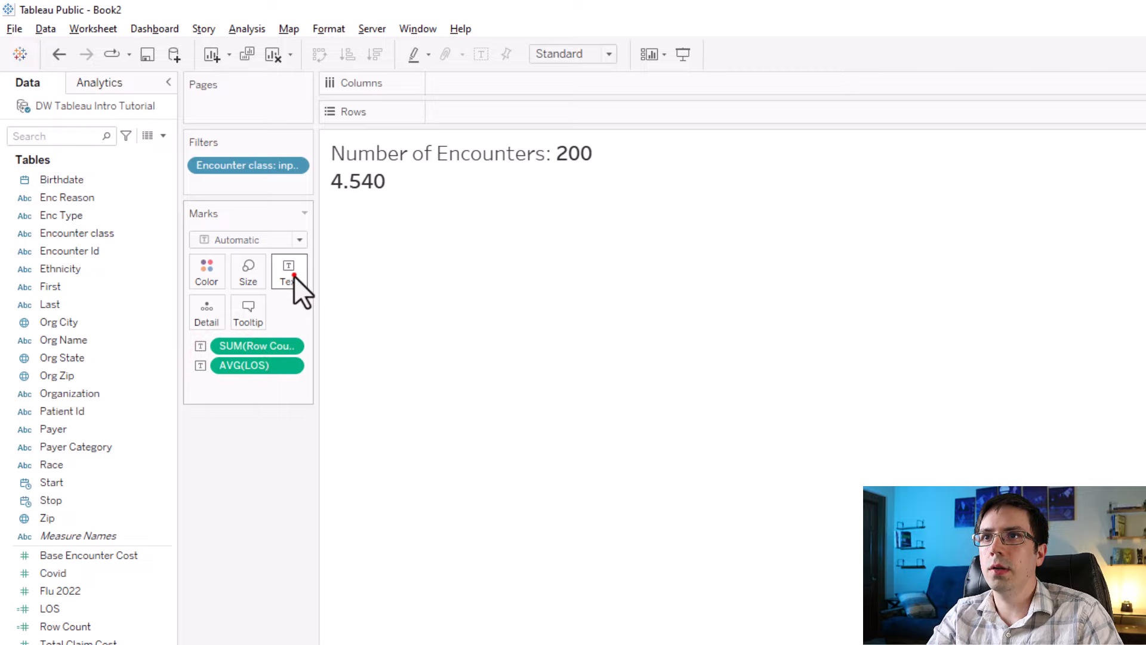
# Remove the SUM(Row Count) field from the label text and place AVG(LOS) on the same line after the colon.
pyautogui.click(292, 275)
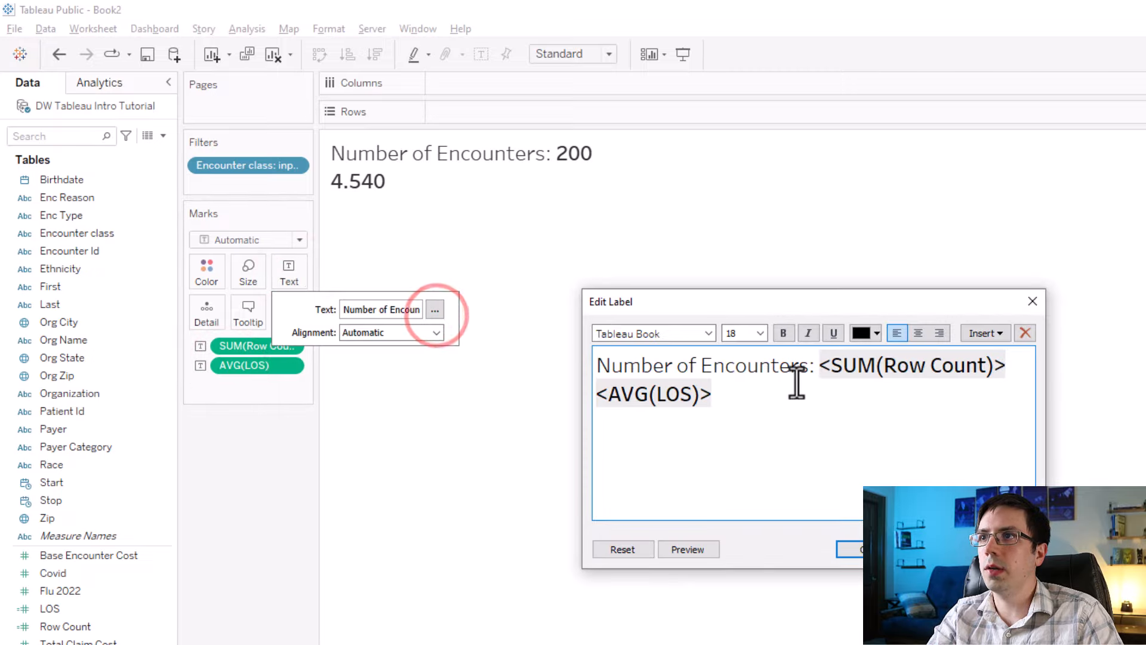
pyautogui.moveTo(815, 366); pyautogui.dragTo(1006, 367)
pyautogui.moveTo(631, 276); pyautogui.dragTo(606, 276)
pyautogui.press('Delete')
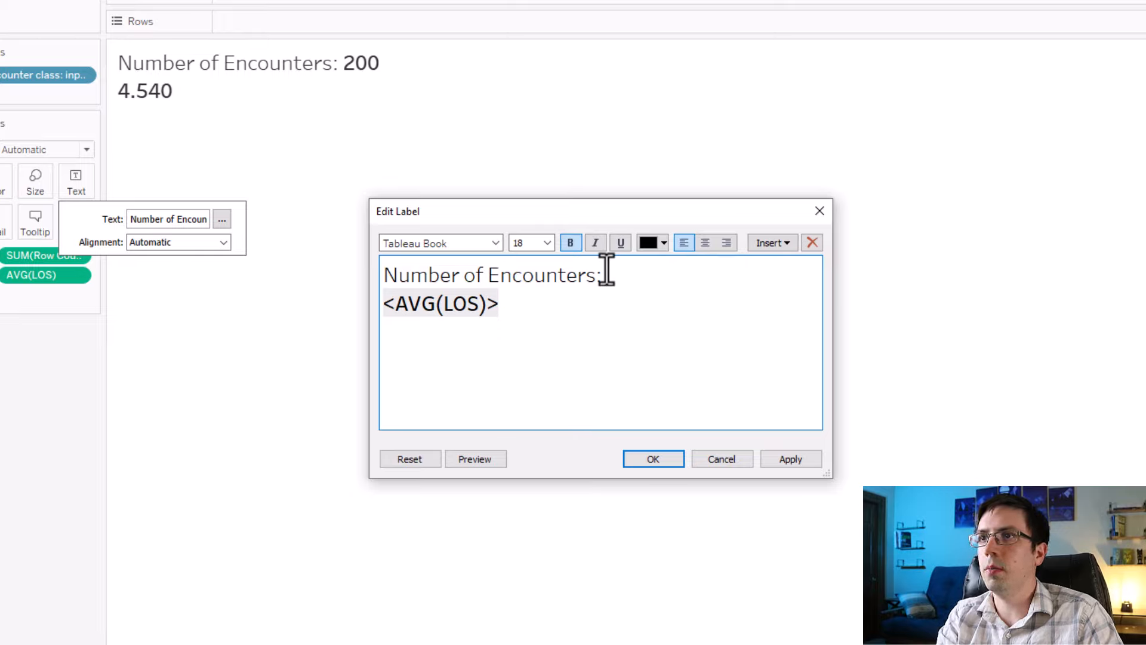
pyautogui.press('BackSpace')
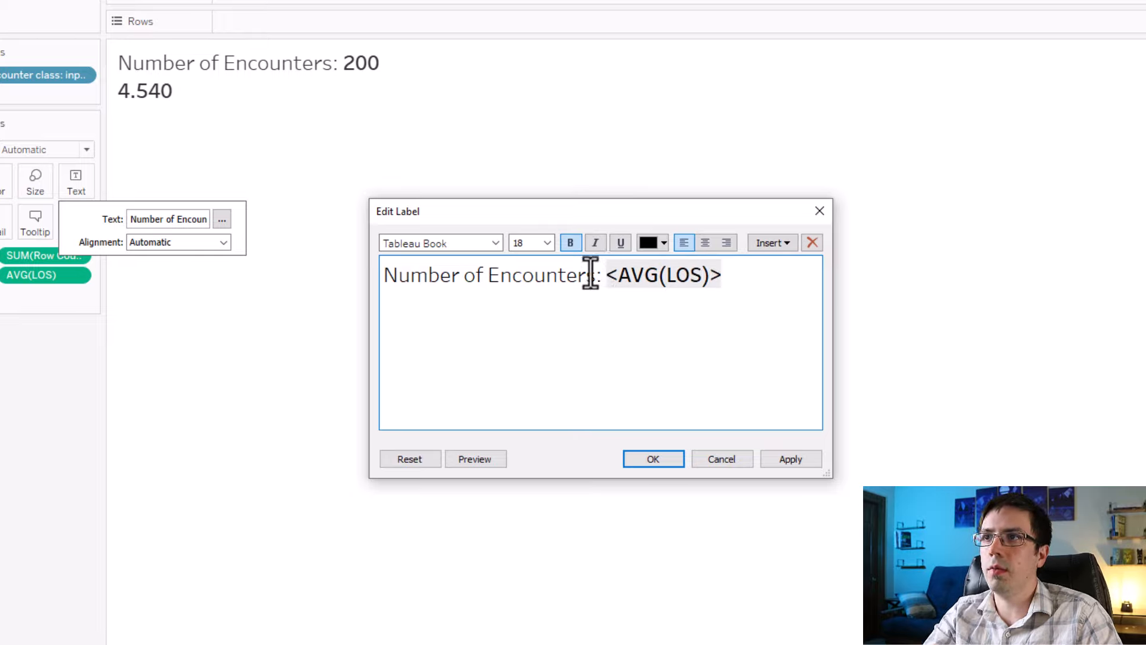
# Replace "Number of Encounters" in the label with "Inpatient ALOS" and apply the label.
pyautogui.moveTo(595, 275); pyautogui.dragTo(377, 255)
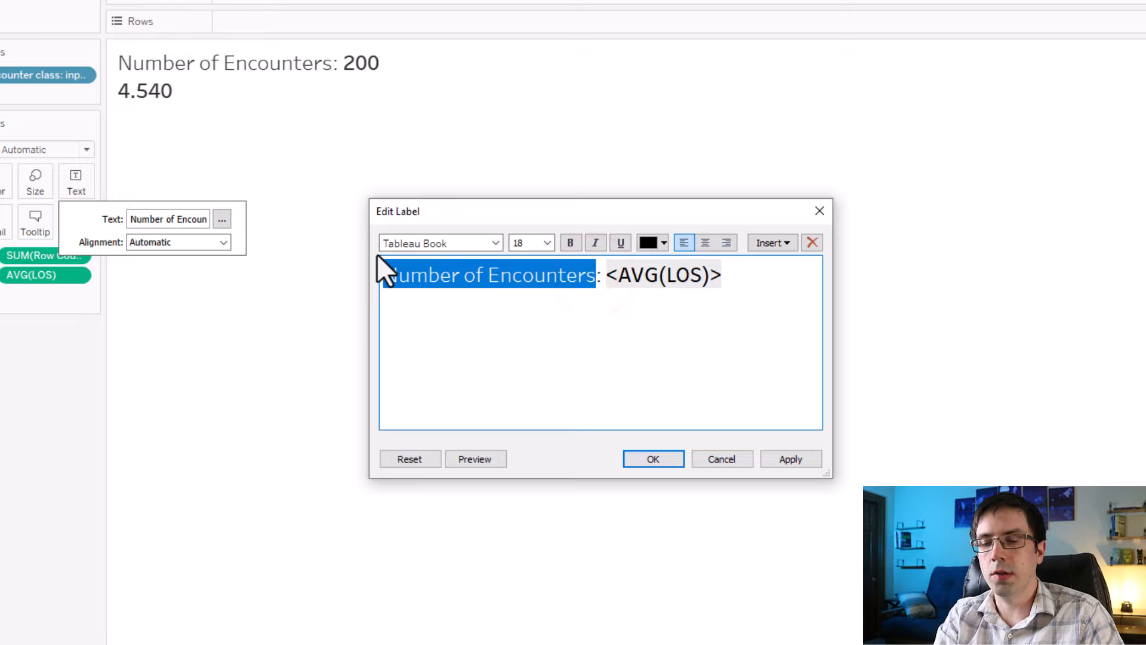
pyautogui.write('Inpatient ALOS')
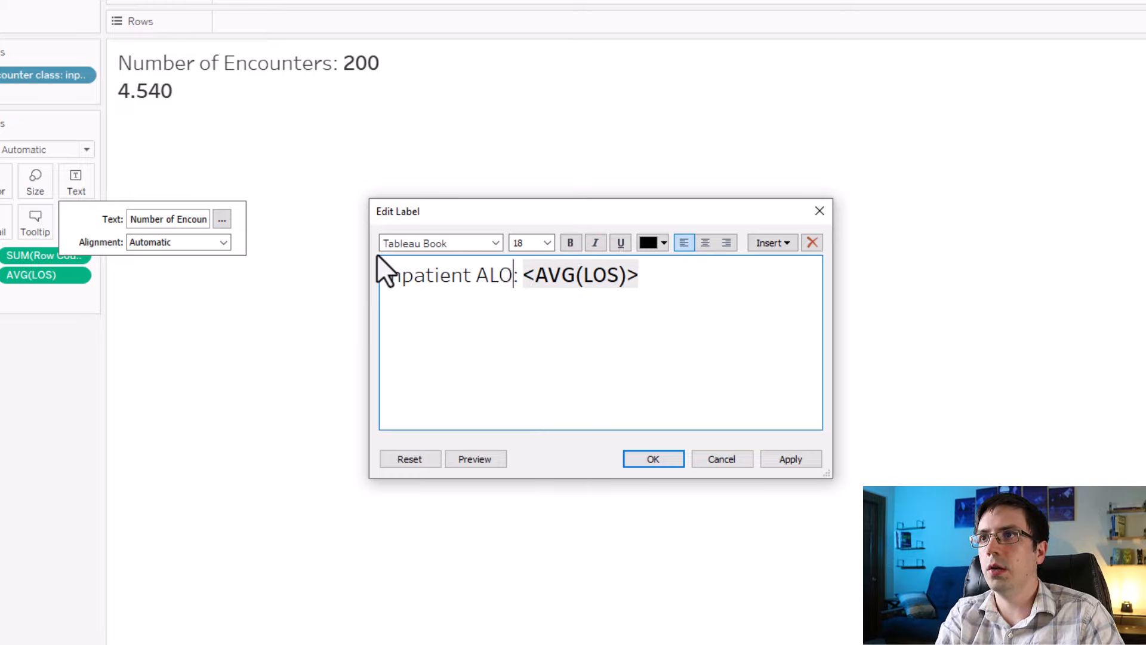
pyautogui.click(788, 459)
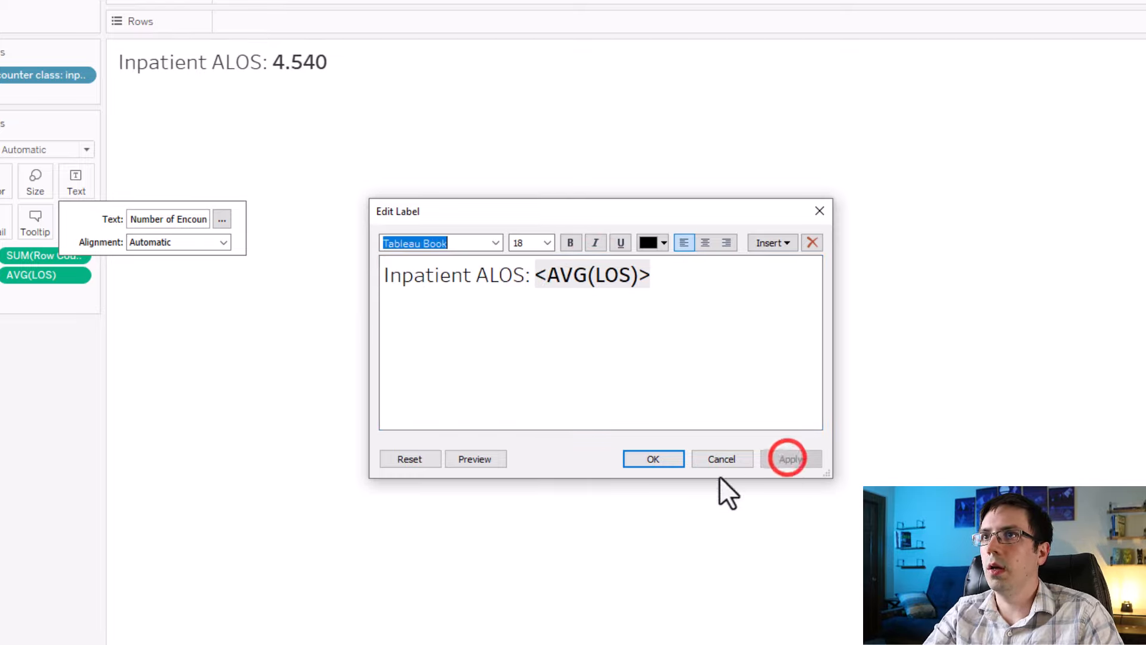
pyautogui.click(655, 459)
pyautogui.click(67, 340)
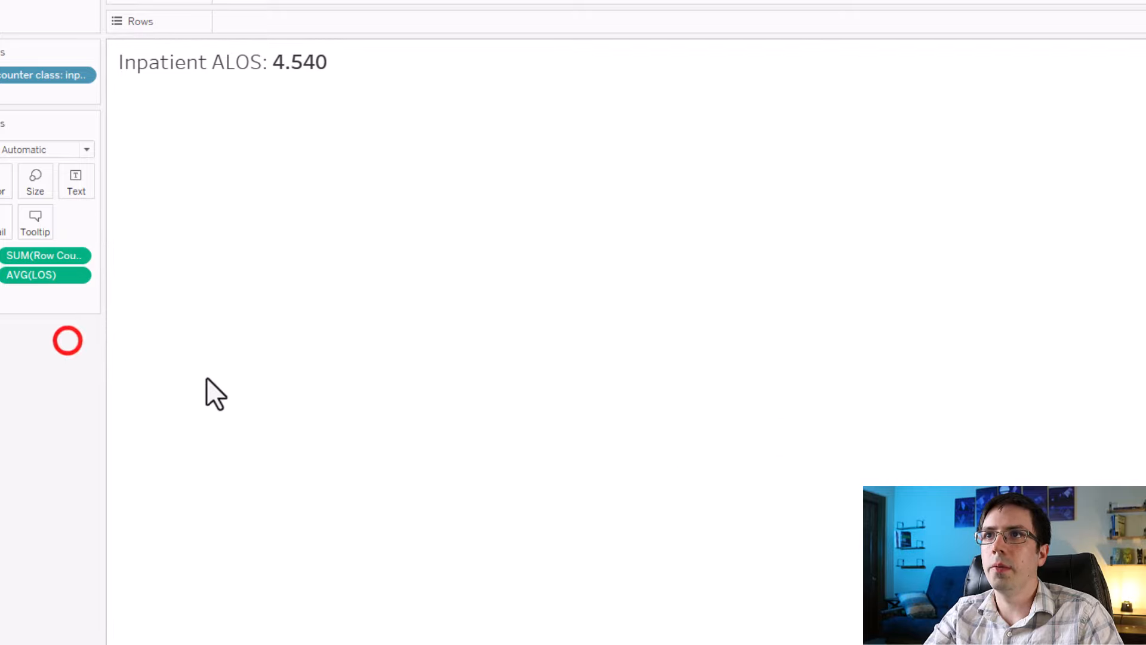
# Format the AVG(LOS) value as Number (Custom) with 1 decimal place.
pyautogui.moveTo(307, 65)
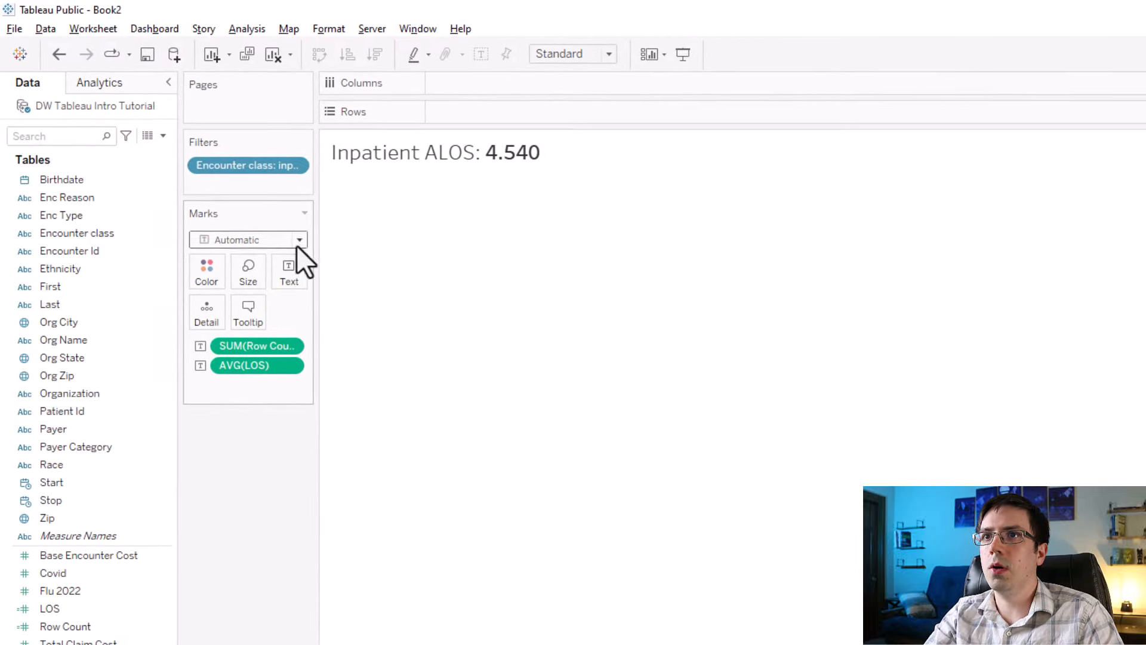
pyautogui.rightClick(244, 365)
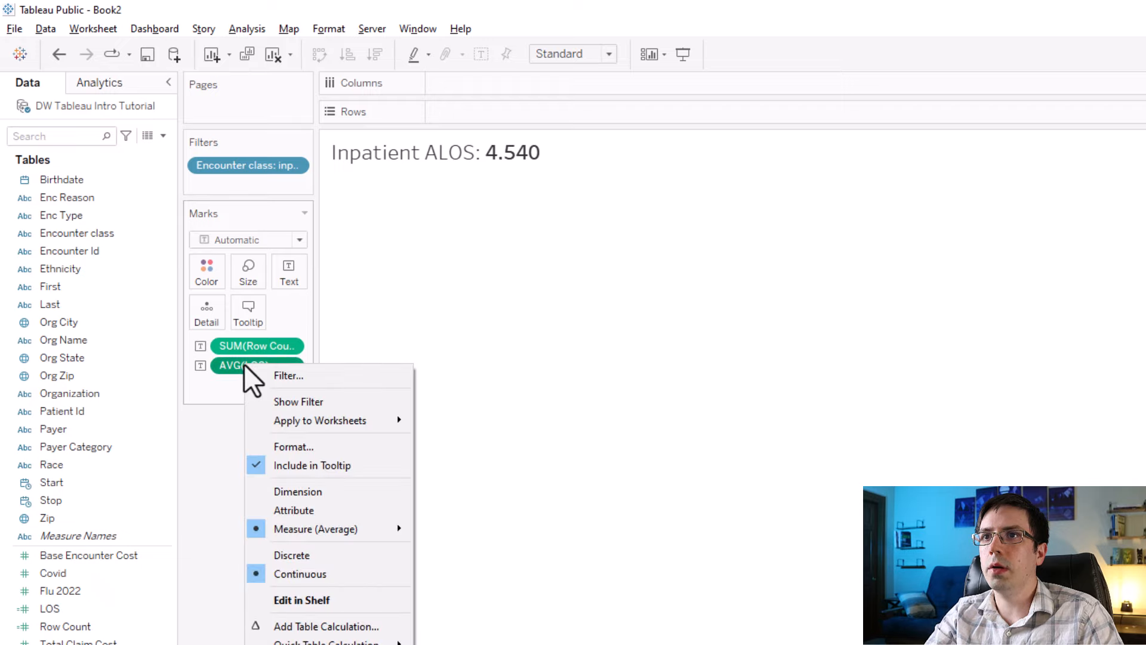
pyautogui.click(277, 449)
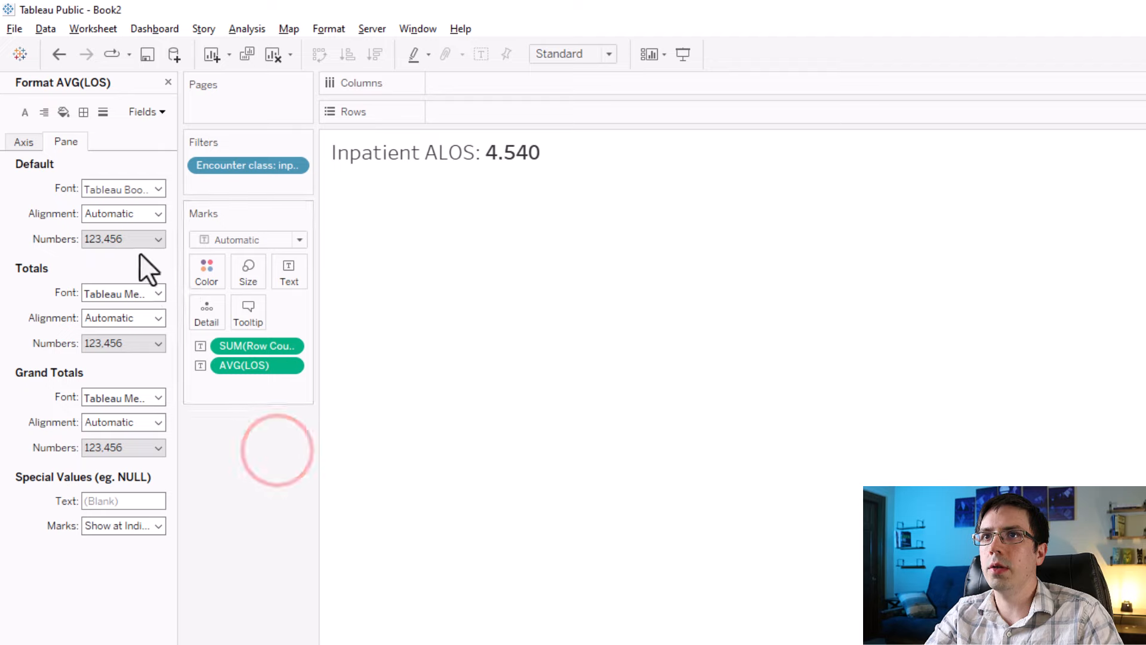
pyautogui.click(98, 240)
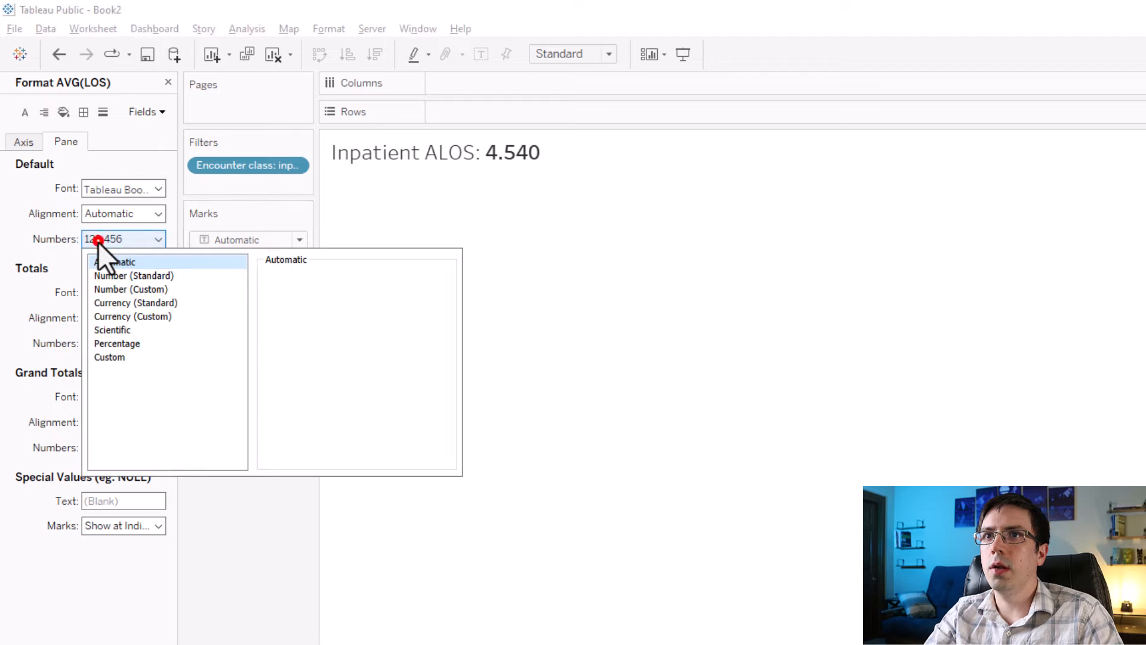
pyautogui.click(127, 289)
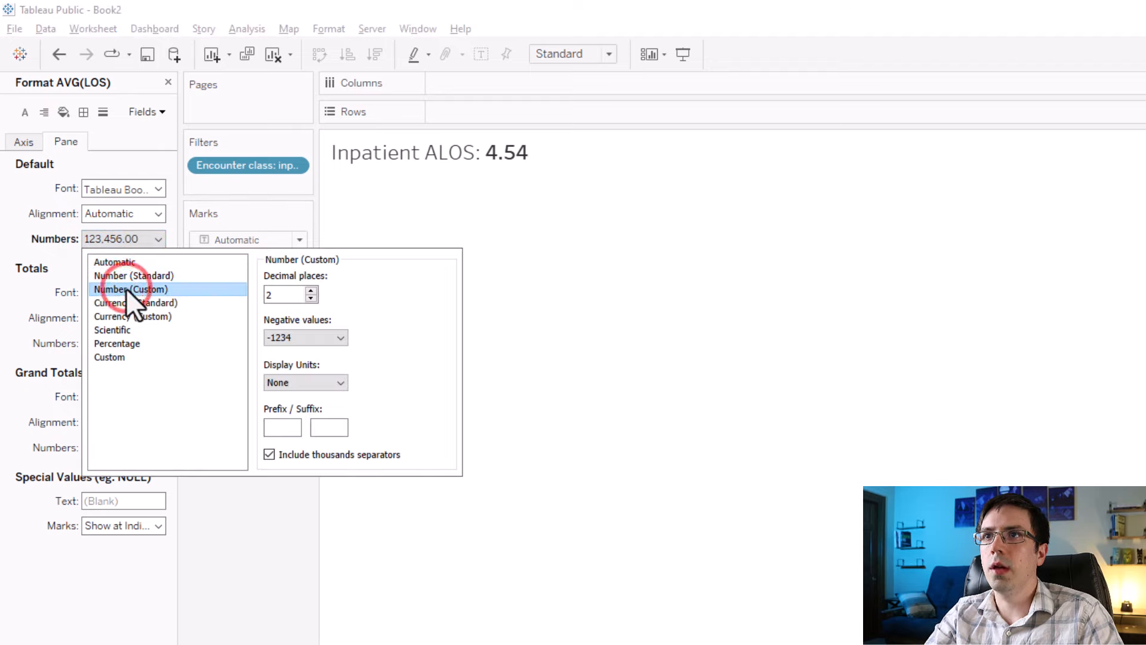
pyautogui.click(310, 298)
pyautogui.click(311, 290)
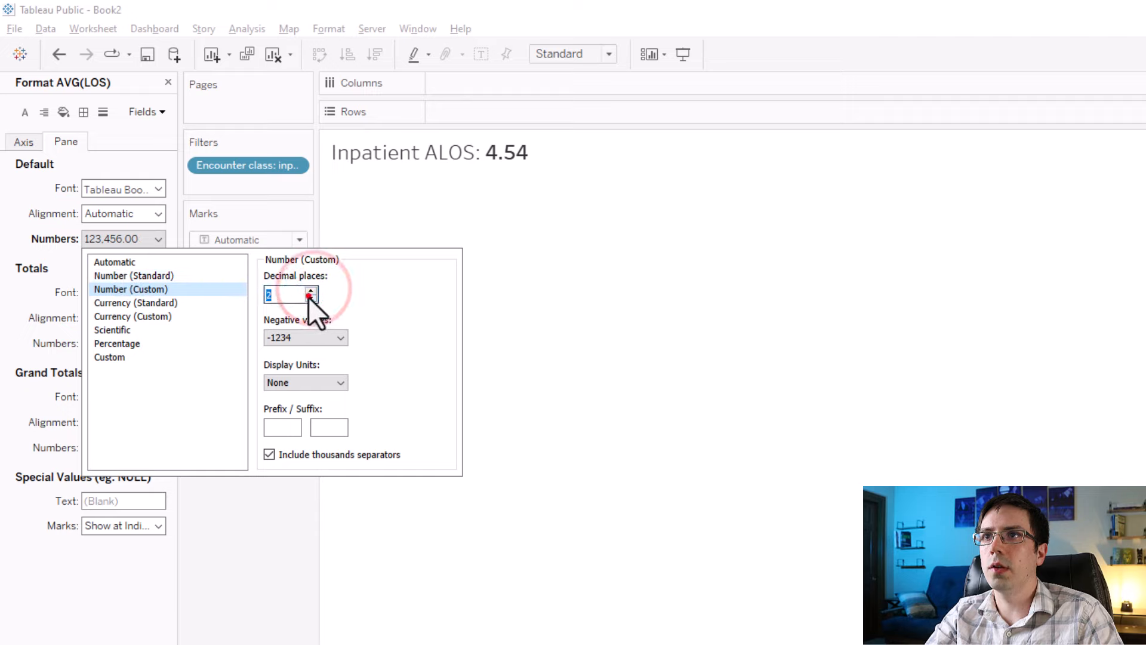
pyautogui.click(310, 298)
pyautogui.click(326, 450)
pyautogui.moveTo(511, 176)
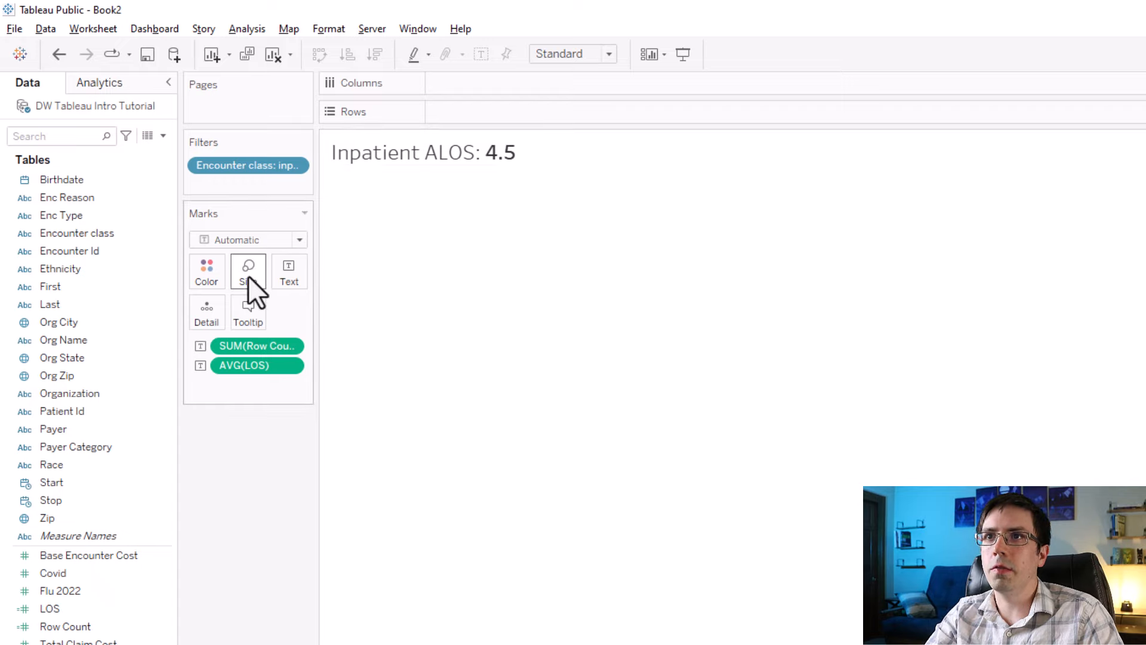
# Append "days" after the AVG(LOS) field in the Inpatient ALOS label and apply the label.
pyautogui.click(290, 274)
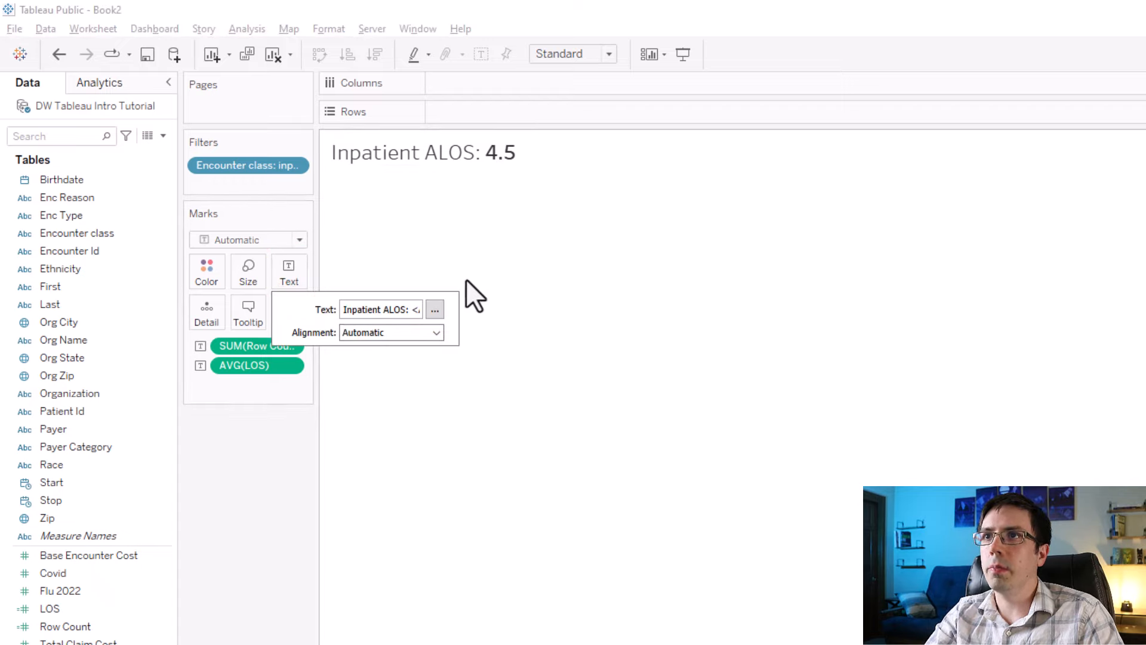
pyautogui.click(441, 311)
pyautogui.click(873, 366)
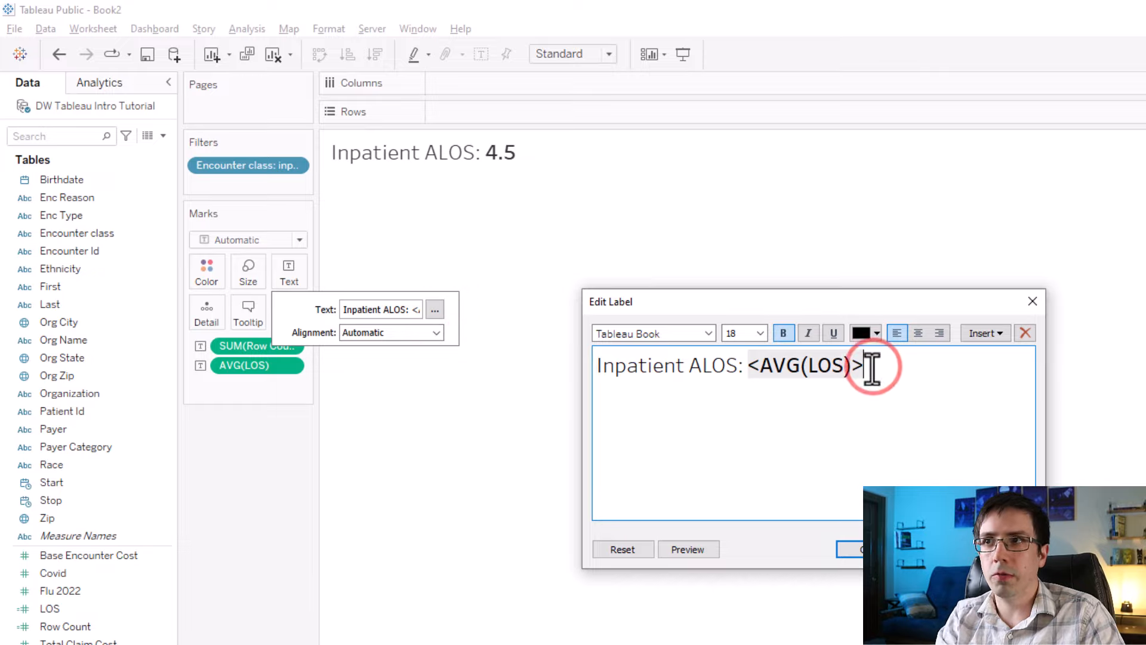
pyautogui.write('days')
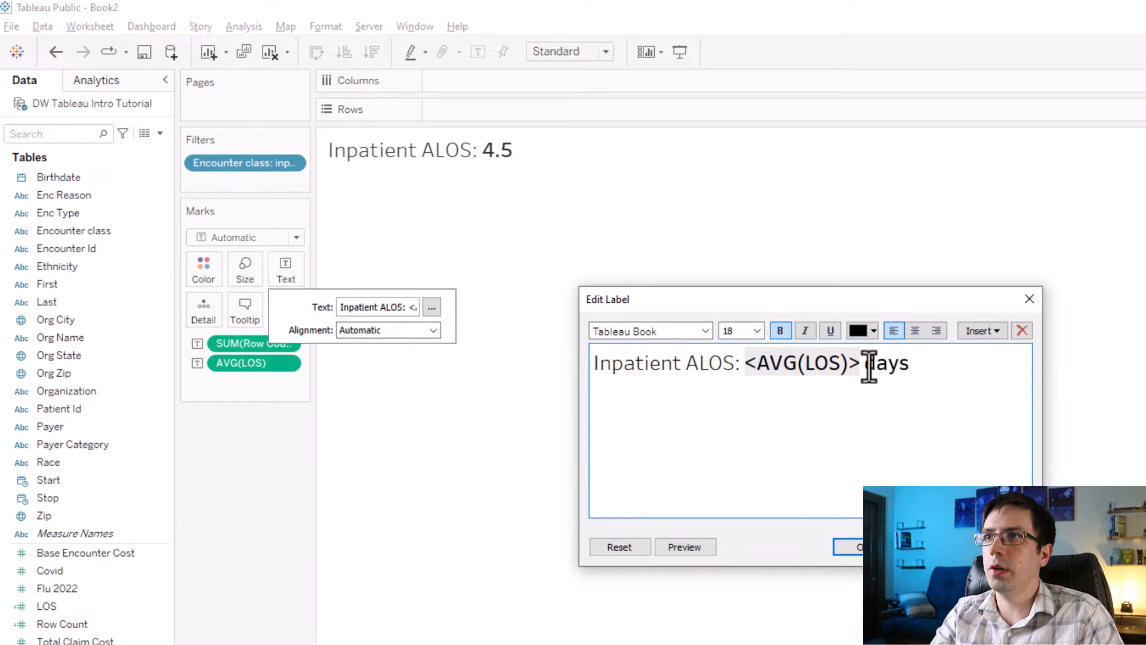
pyautogui.click(1001, 543)
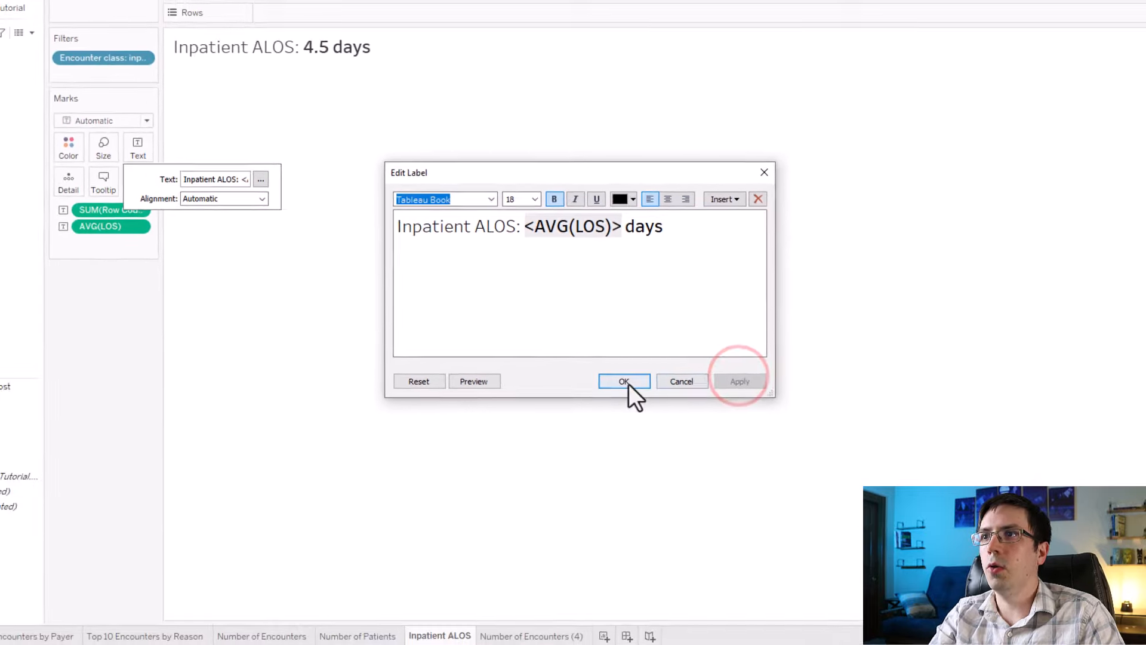
pyautogui.click(640, 374)
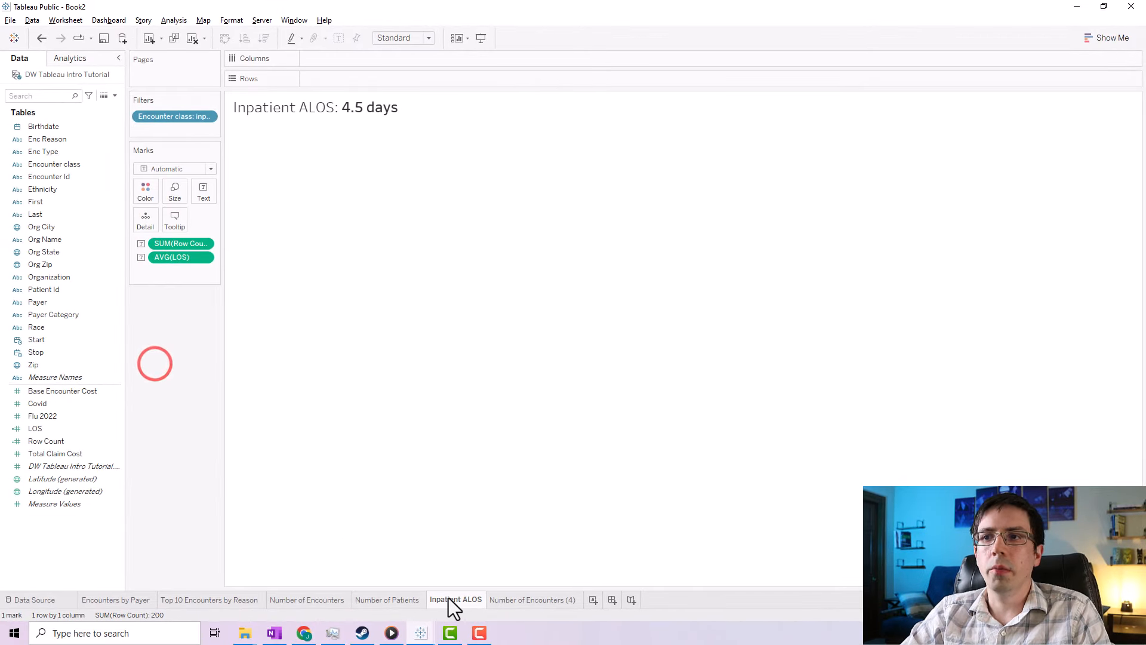
# On the Number of Encounters (4) sheet, replace the label's "Number of Encounters" with "ER Median Time" and remove the SUM(Row Count) field from the label.
pyautogui.click(511, 598)
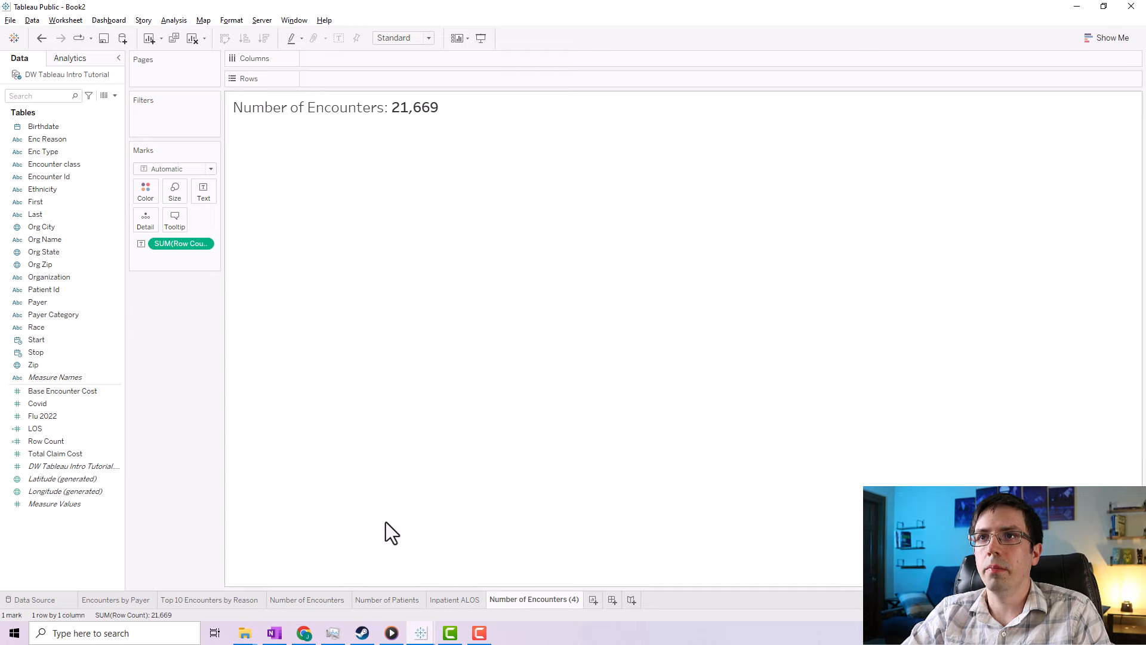
pyautogui.click(203, 190)
pyautogui.click(306, 218)
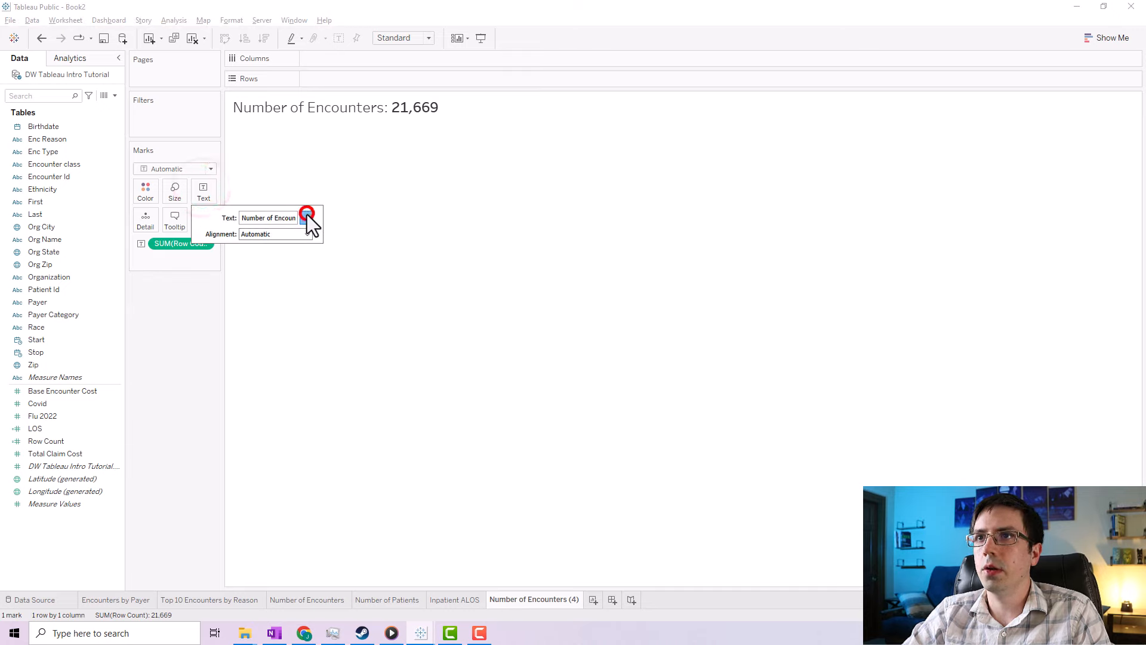
pyautogui.moveTo(570, 258); pyautogui.dragTo(396, 242)
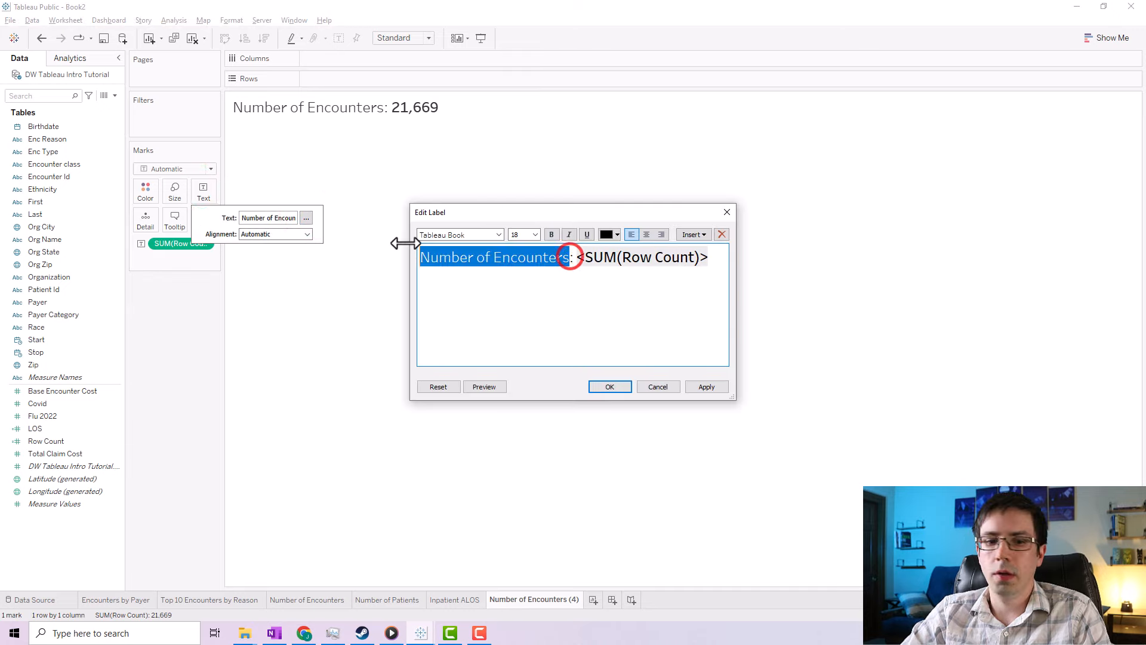
pyautogui.write('ER Median Time')
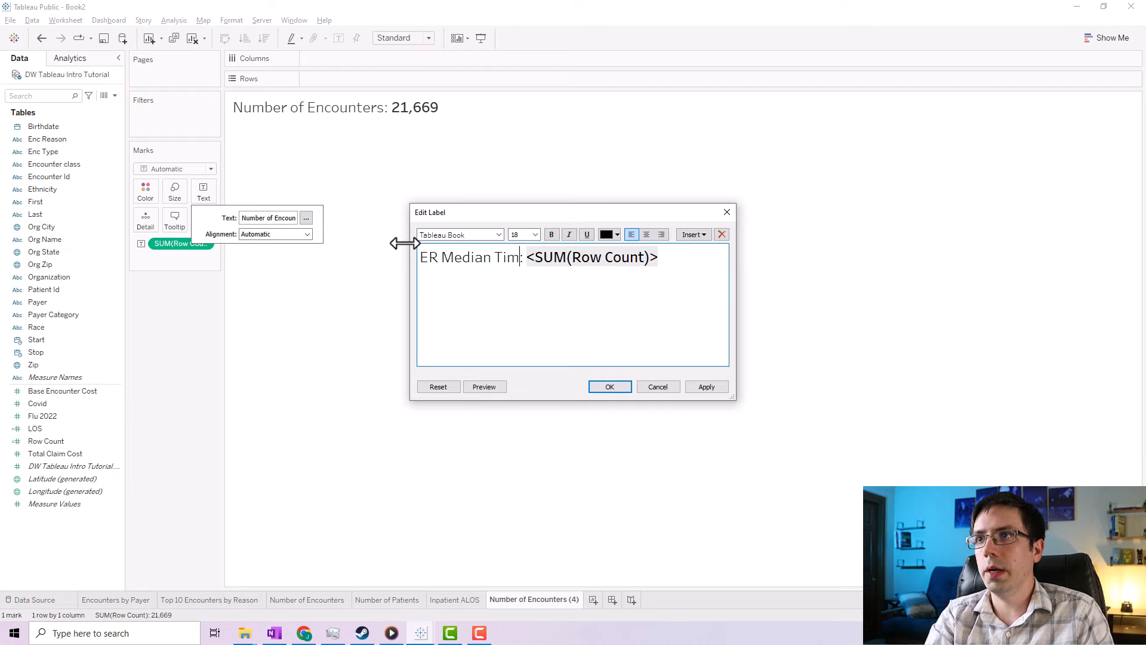
pyautogui.moveTo(674, 264); pyautogui.dragTo(534, 268)
pyautogui.press('BackSpace')
pyautogui.click(693, 387)
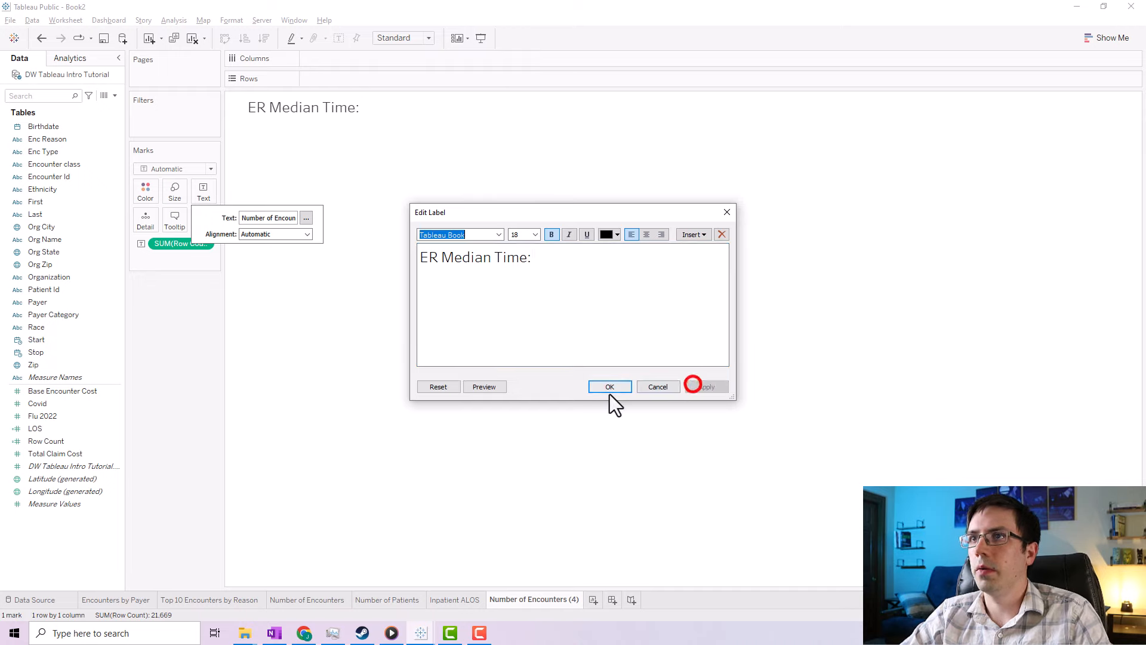
pyautogui.click(609, 388)
# Rename the Number of Encounters (4) sheet as "ER Median Time".
pyautogui.doubleClick(539, 599)
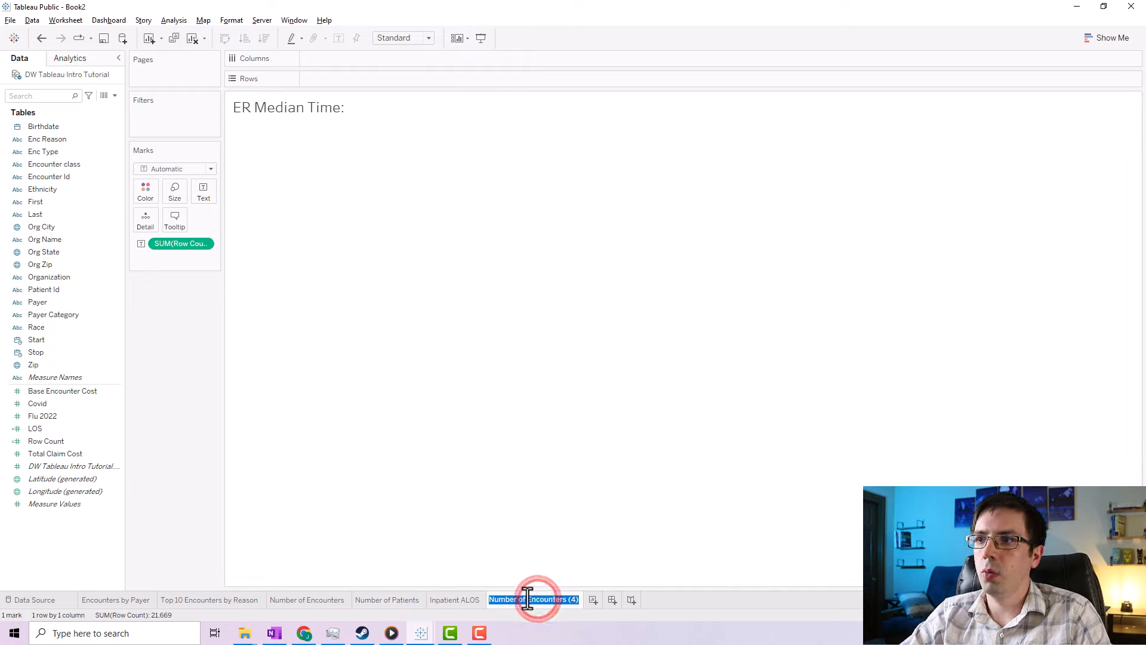
pyautogui.write('ER Me')
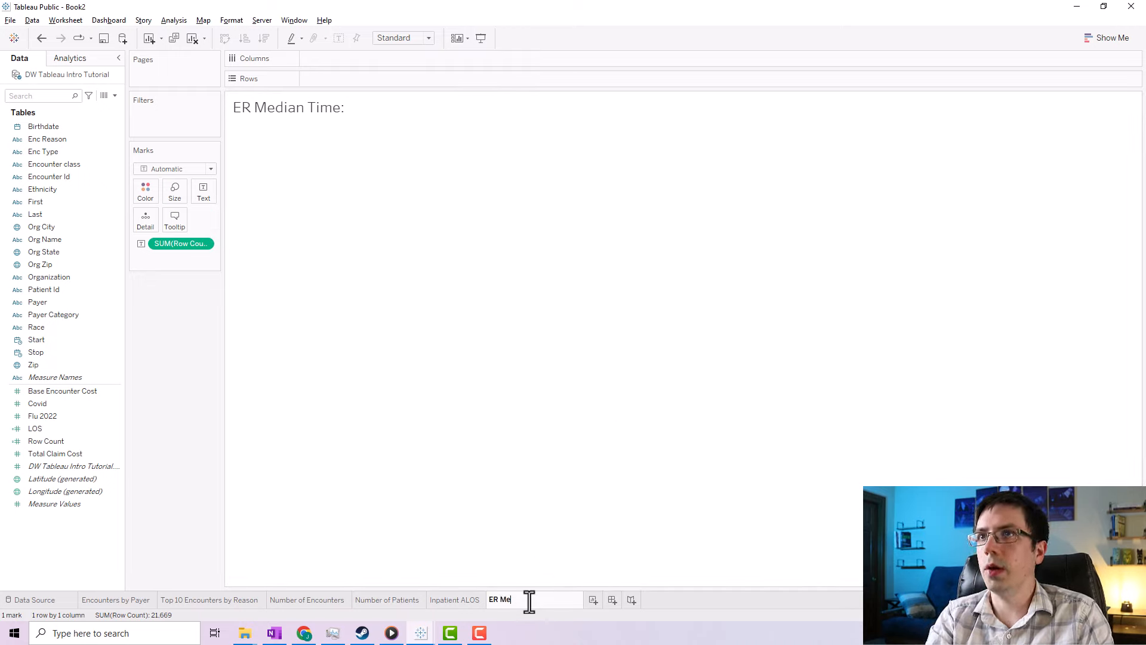
pyautogui.write('dian Time')
pyautogui.press('Return')
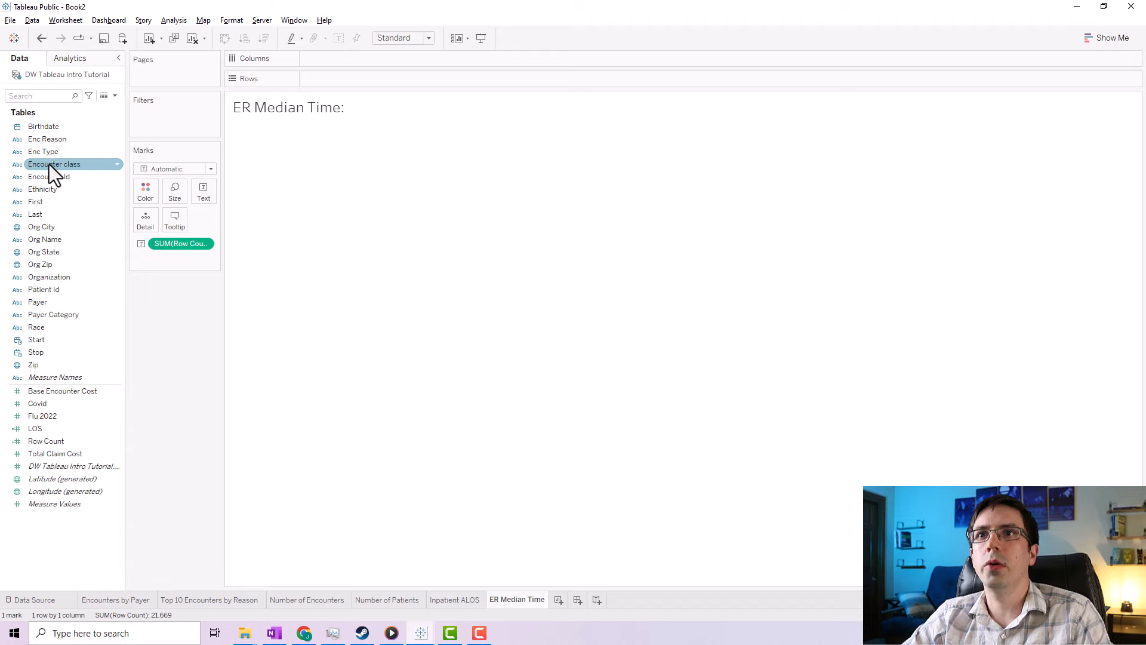
# Filter the ER Median Time sheet by Encounter class, keeping only emergency.
pyautogui.moveTo(46, 163); pyautogui.dragTo(182, 118)
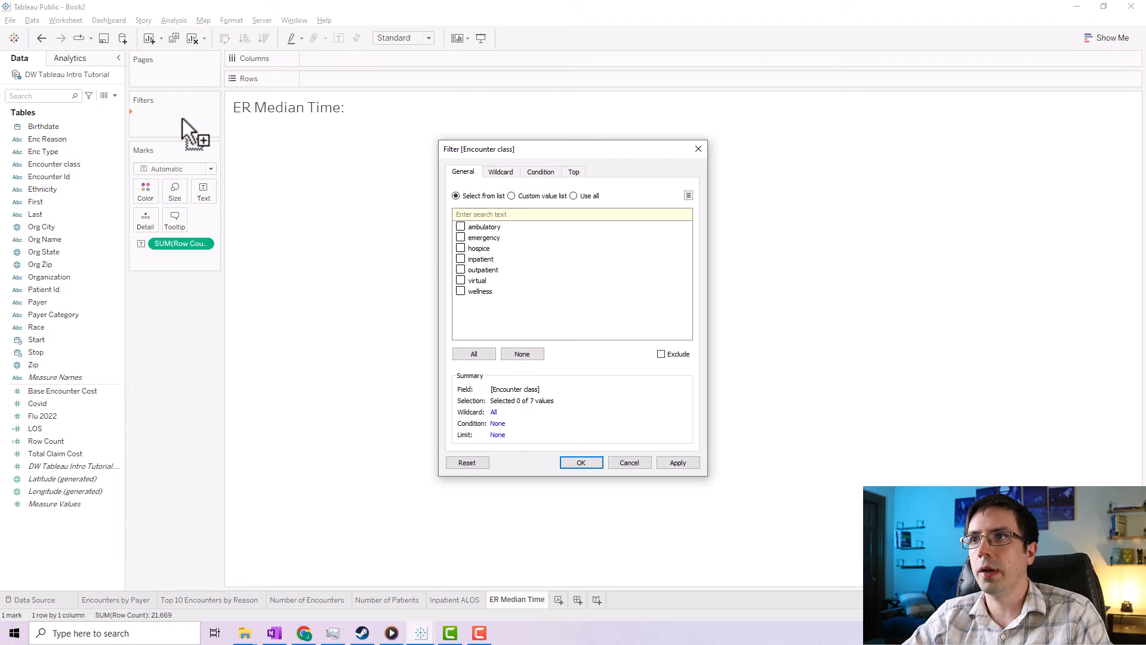
pyautogui.click(678, 464)
pyautogui.click(427, 465)
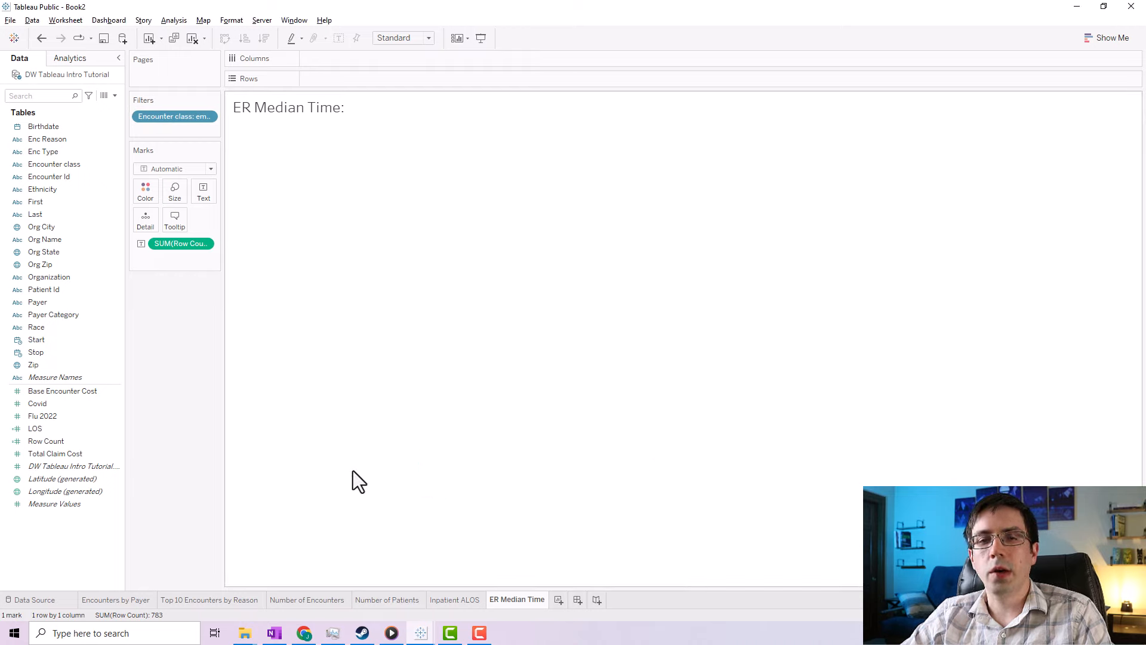
# Review the formula of the LOS calculated field without changing it.
pyautogui.rightClick(48, 431)
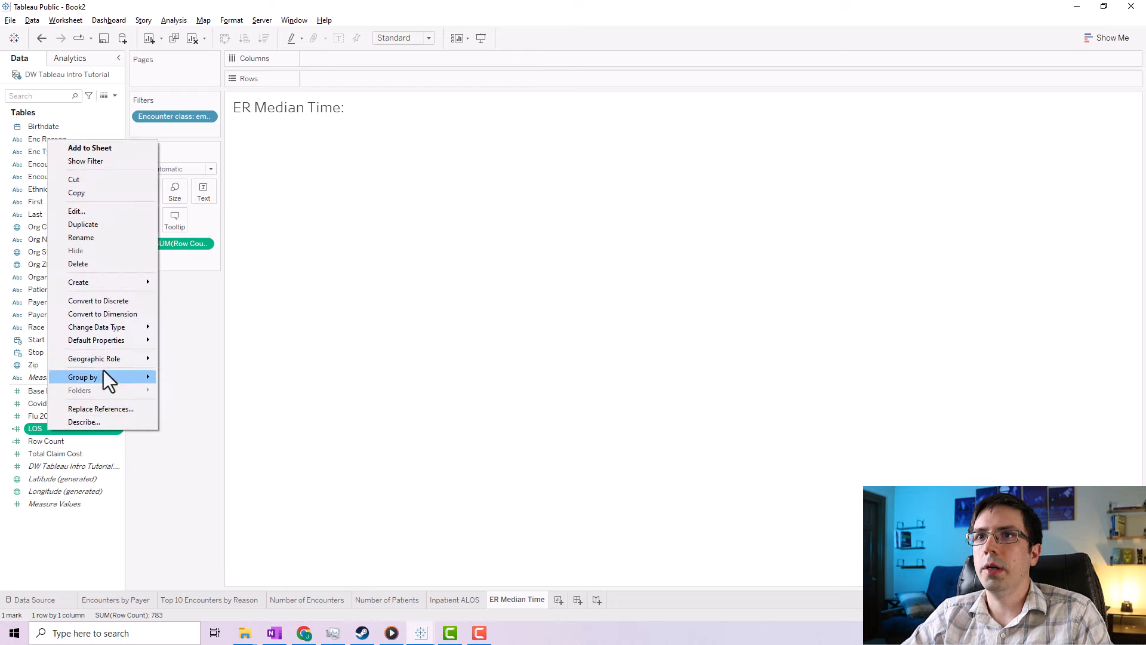
pyautogui.click(92, 212)
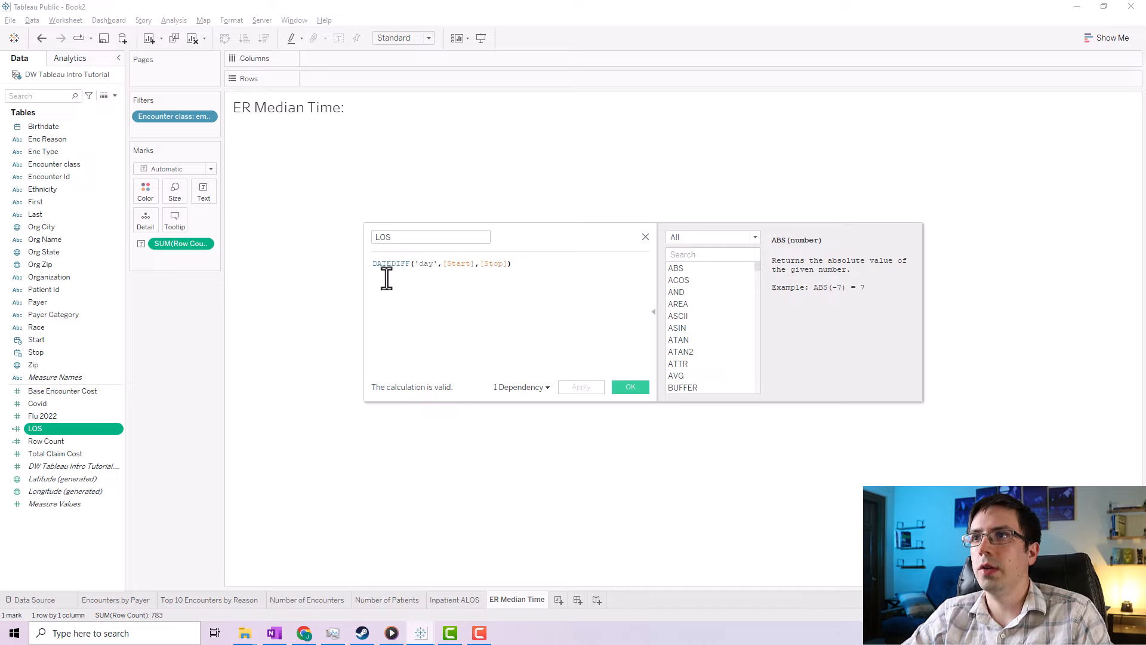
pyautogui.click(644, 237)
# Duplicate the LOS calculated field and name the copy "Median ER Time" in its calculation editor.
pyautogui.rightClick(35, 429)
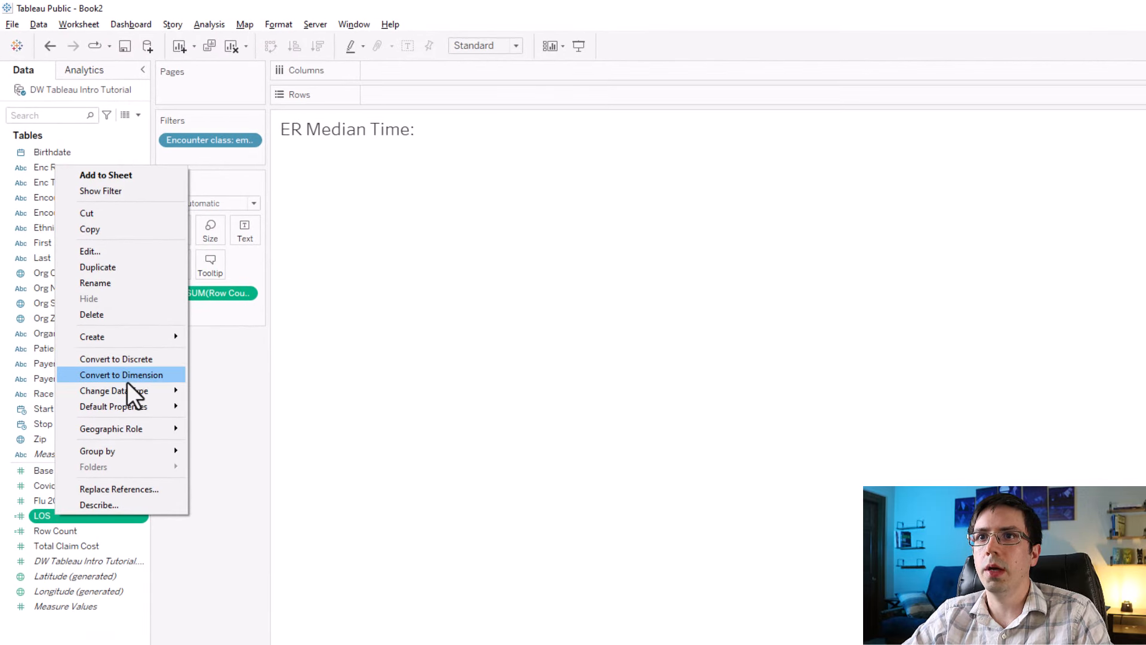
pyautogui.click(104, 272)
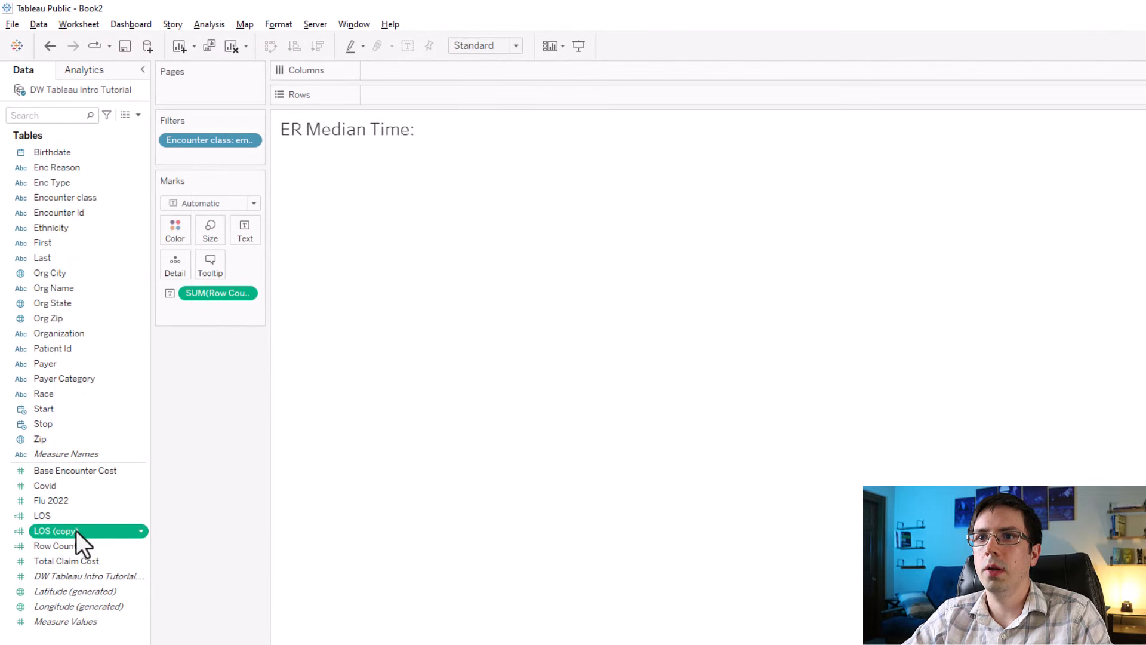
pyautogui.rightClick(77, 531)
pyautogui.click(102, 266)
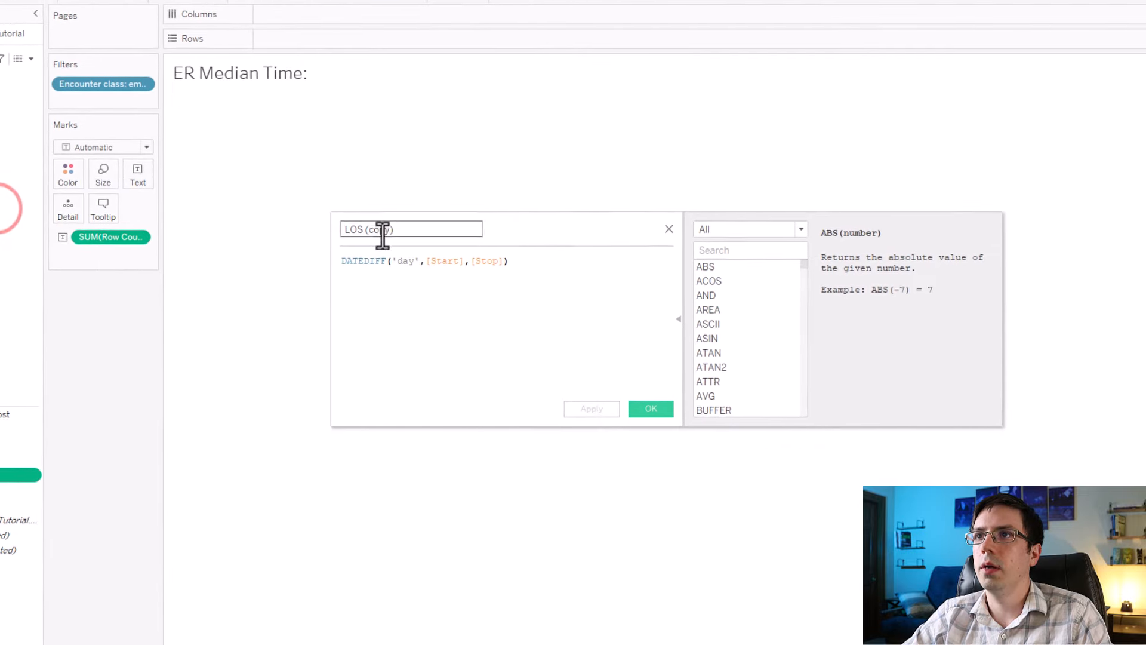
pyautogui.click(510, 285)
pyautogui.write('M')
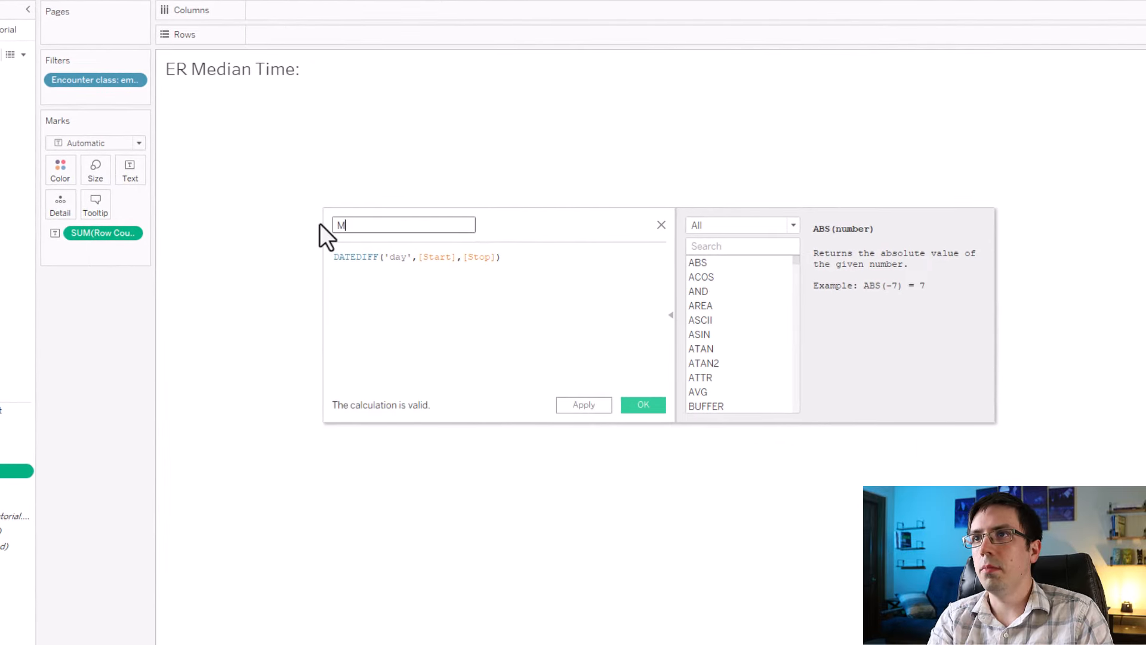
pyautogui.write('edian ER Time')
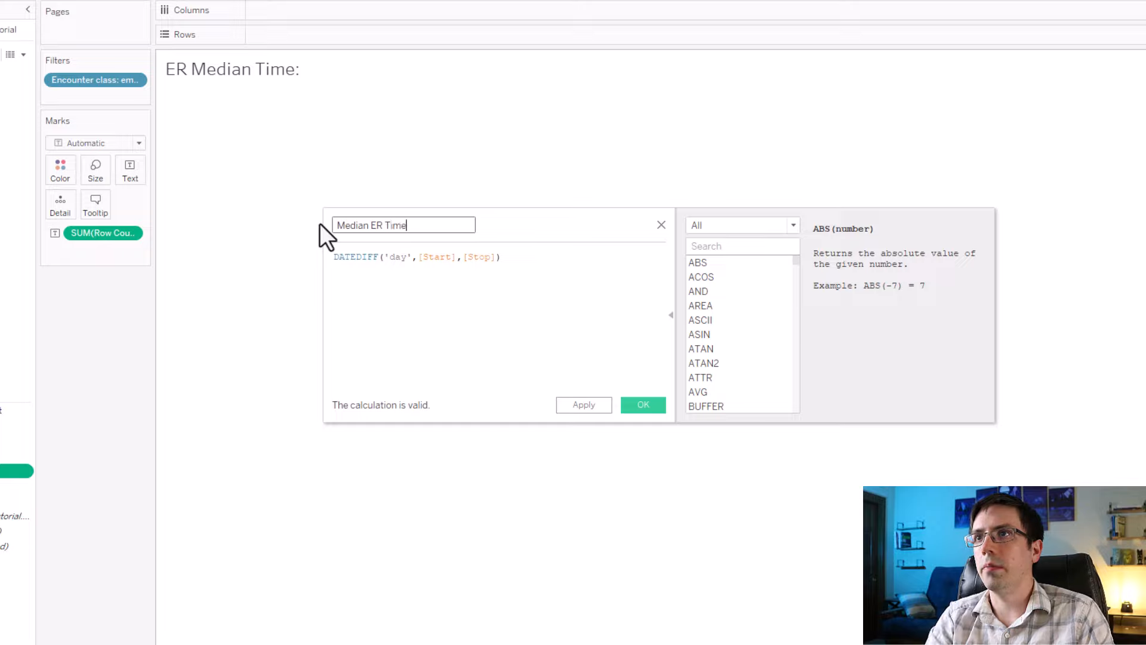
# Change the DATEDIFF date part in the Median ER Time formula to 'minute' and save the calculation.
pyautogui.doubleClick(406, 258)
pyautogui.write('minute')
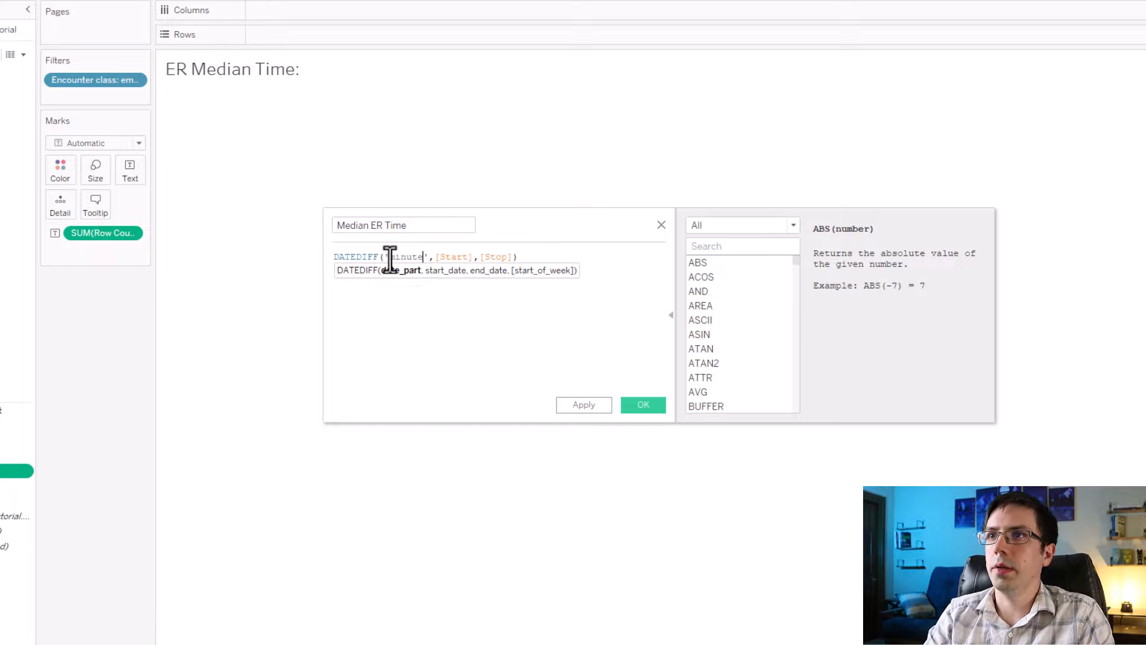
pyautogui.click(600, 405)
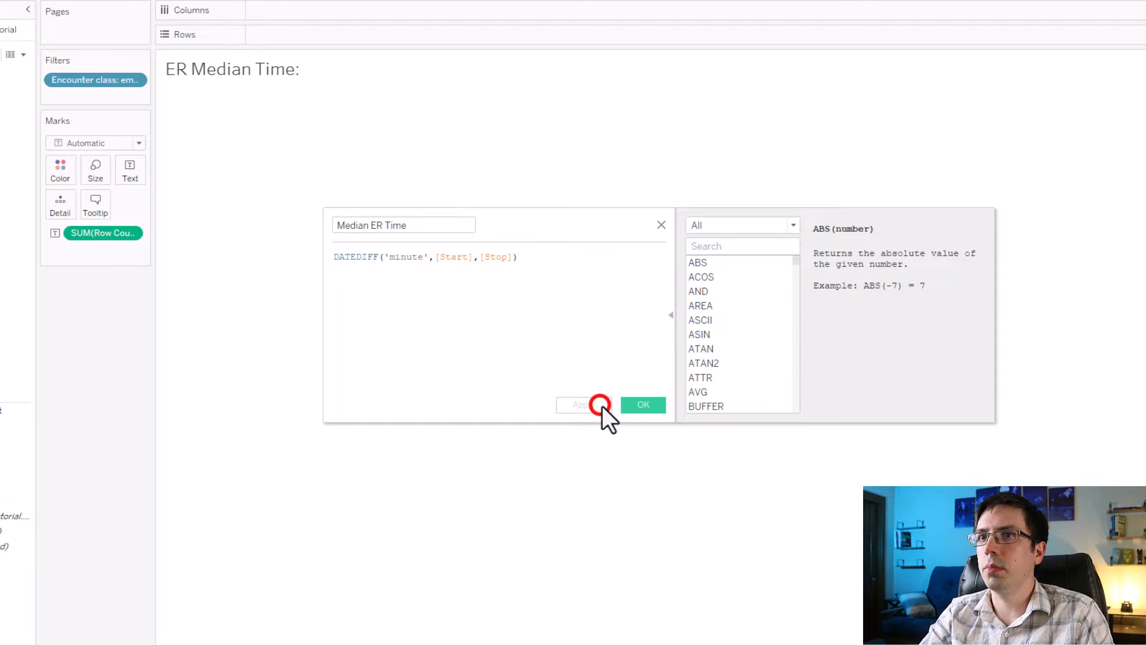
pyautogui.click(641, 405)
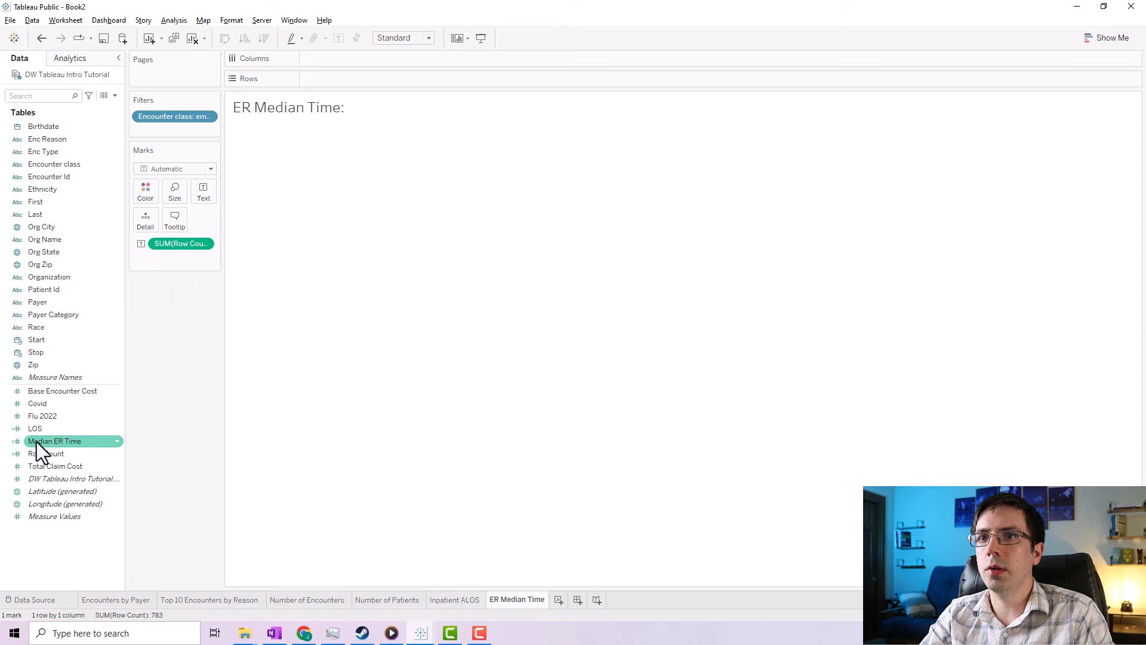
# Add Median ER Time to the sheet's Text mark and remove SUM(Row Count) from the marks.
pyautogui.moveTo(37, 442); pyautogui.dragTo(202, 194)
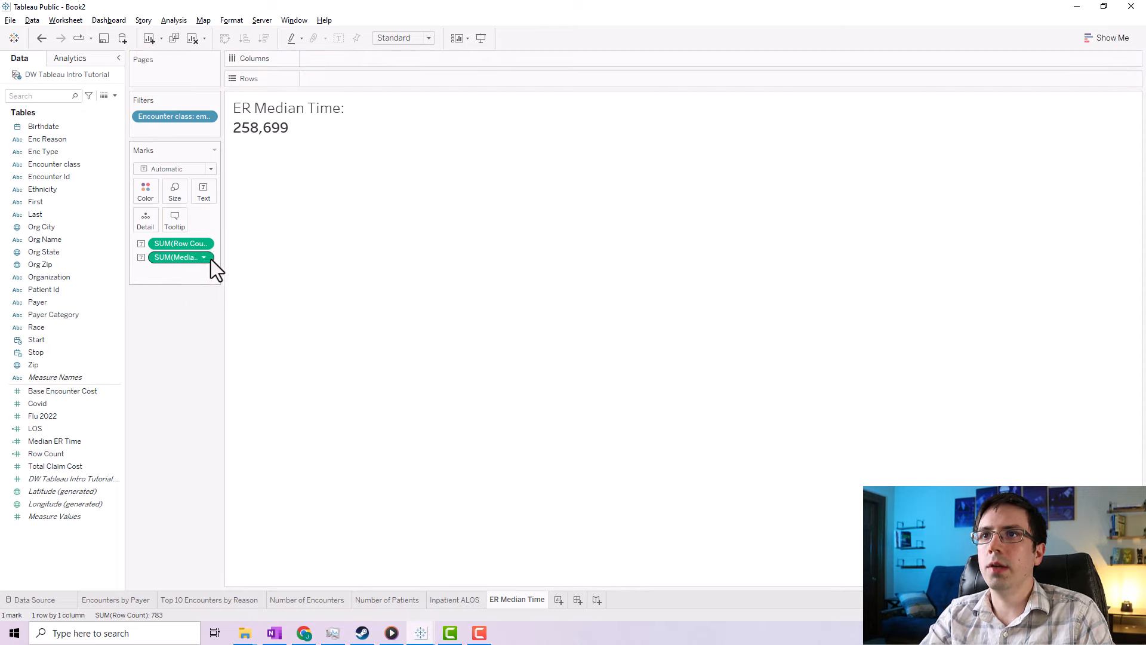
pyautogui.moveTo(224, 254); pyautogui.dragTo(244, 254)
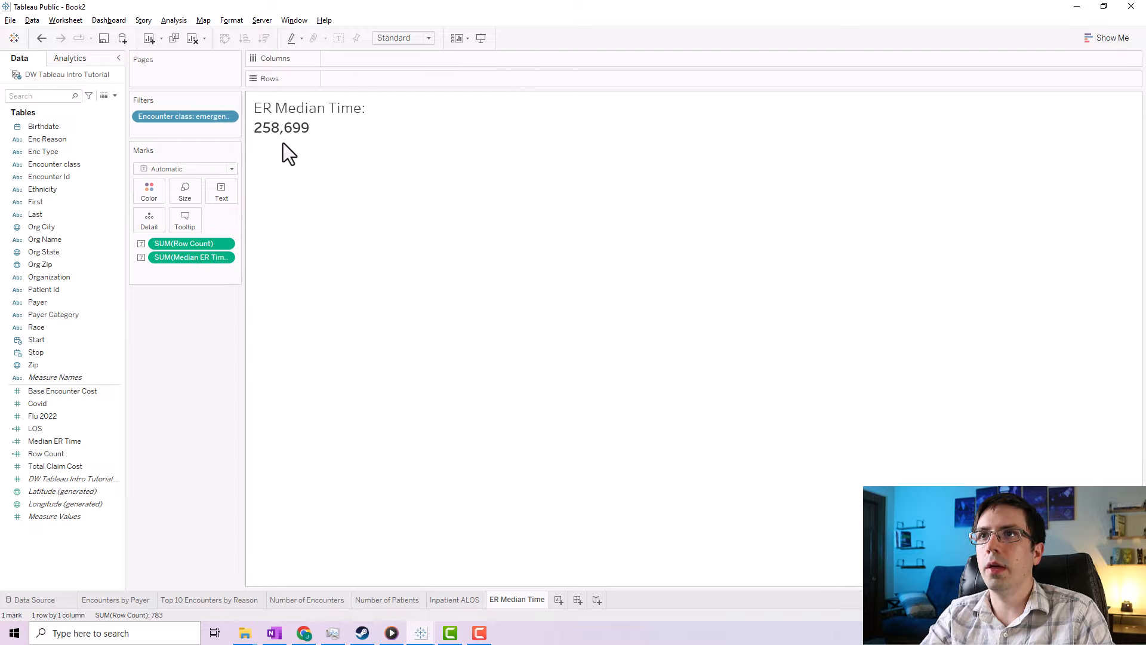
pyautogui.moveTo(305, 140)
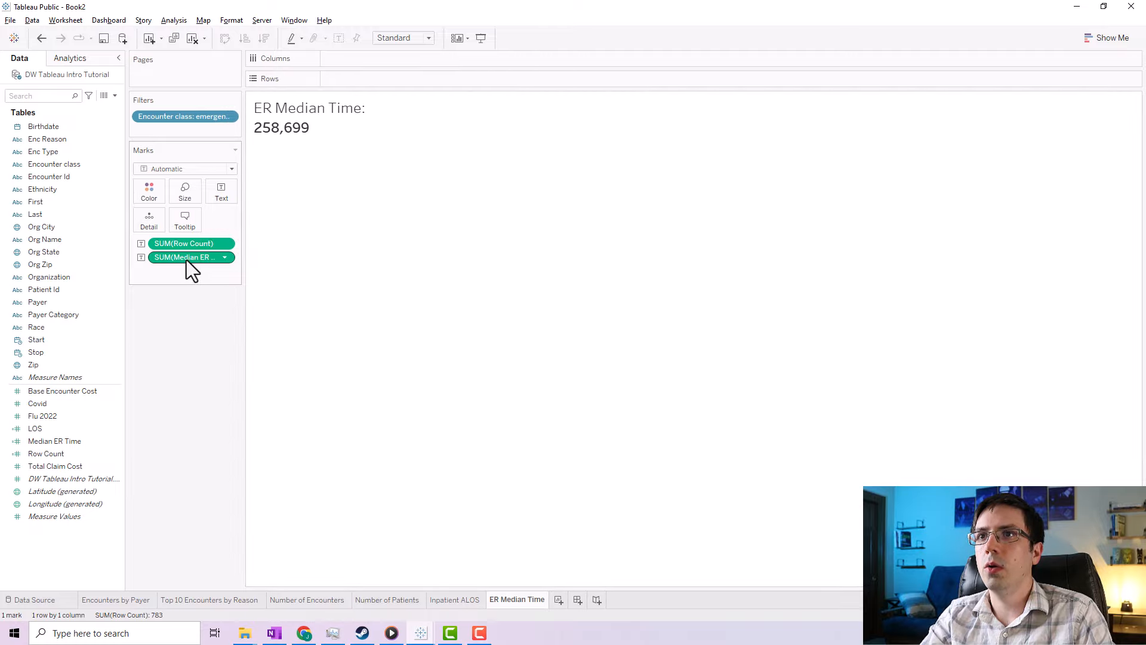
pyautogui.moveTo(186, 243); pyautogui.dragTo(188, 245)
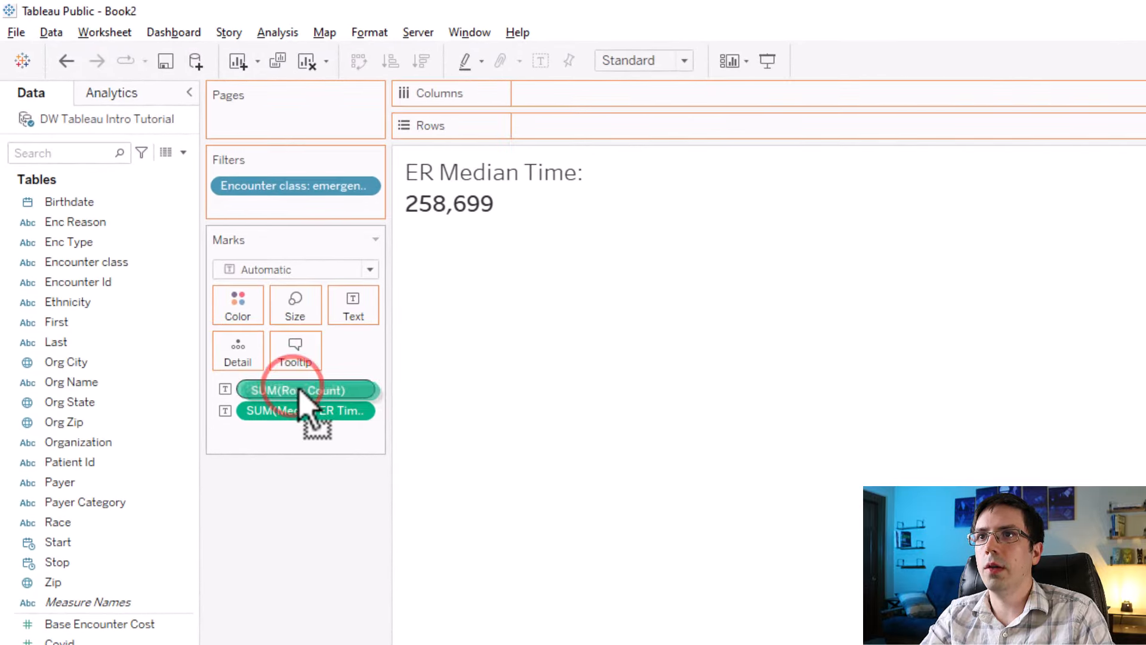
pyautogui.moveTo(300, 391); pyautogui.dragTo(294, 531)
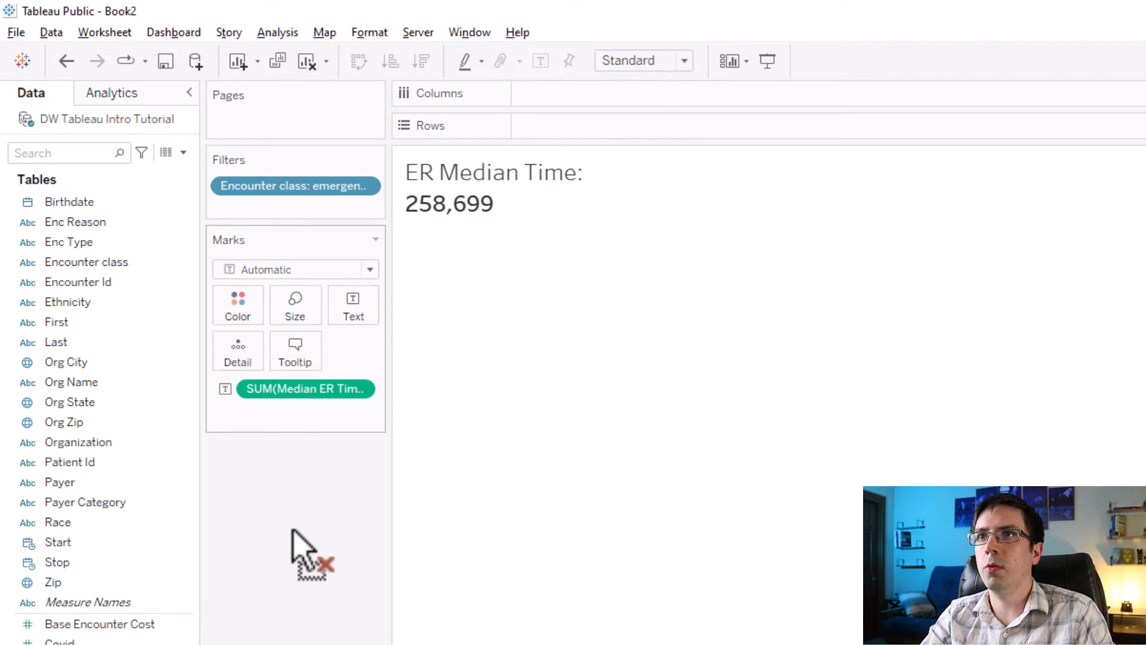
# Try Average as the aggregation for the Median ER Time mark.
pyautogui.rightClick(285, 387)
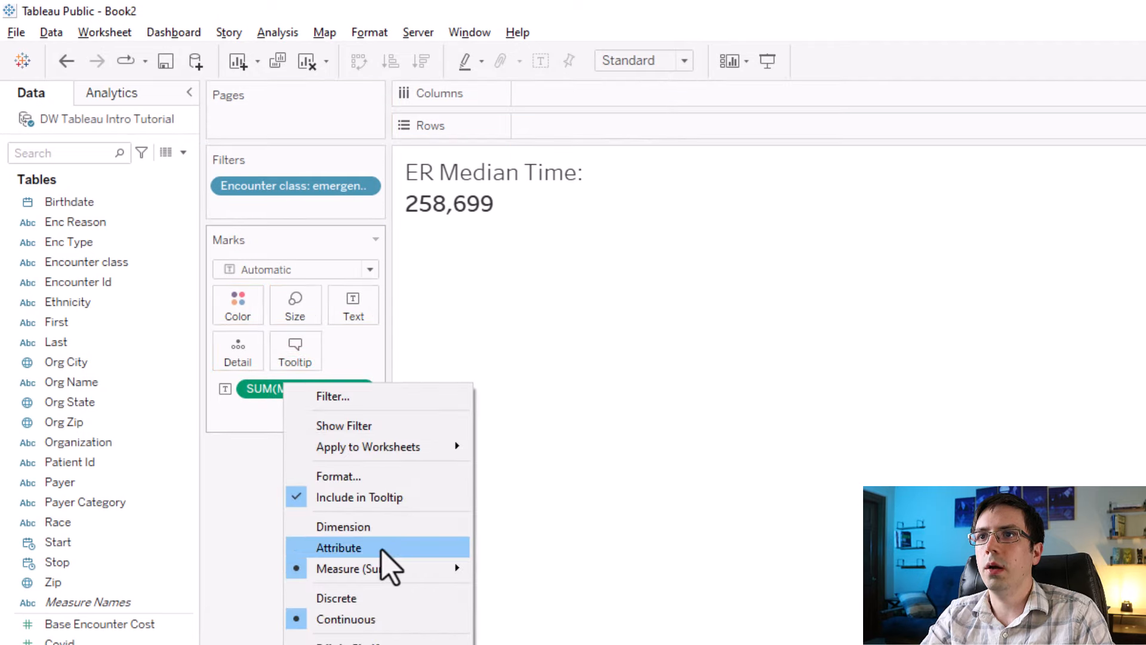
pyautogui.moveTo(406, 570)
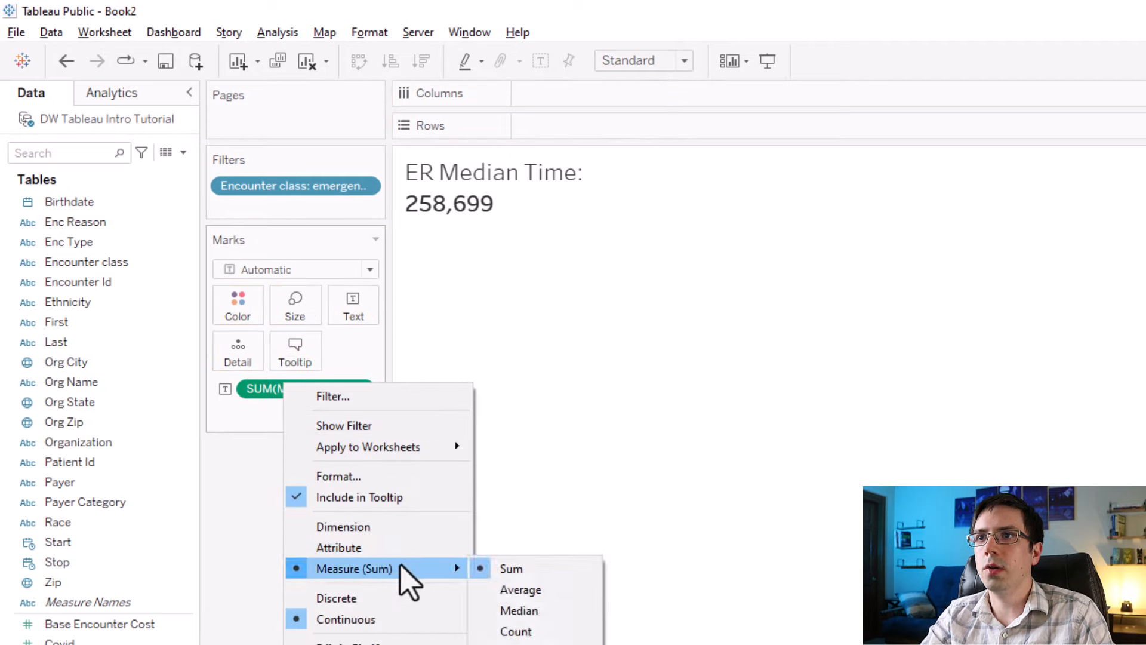
pyautogui.click(506, 590)
pyautogui.rightClick(319, 386)
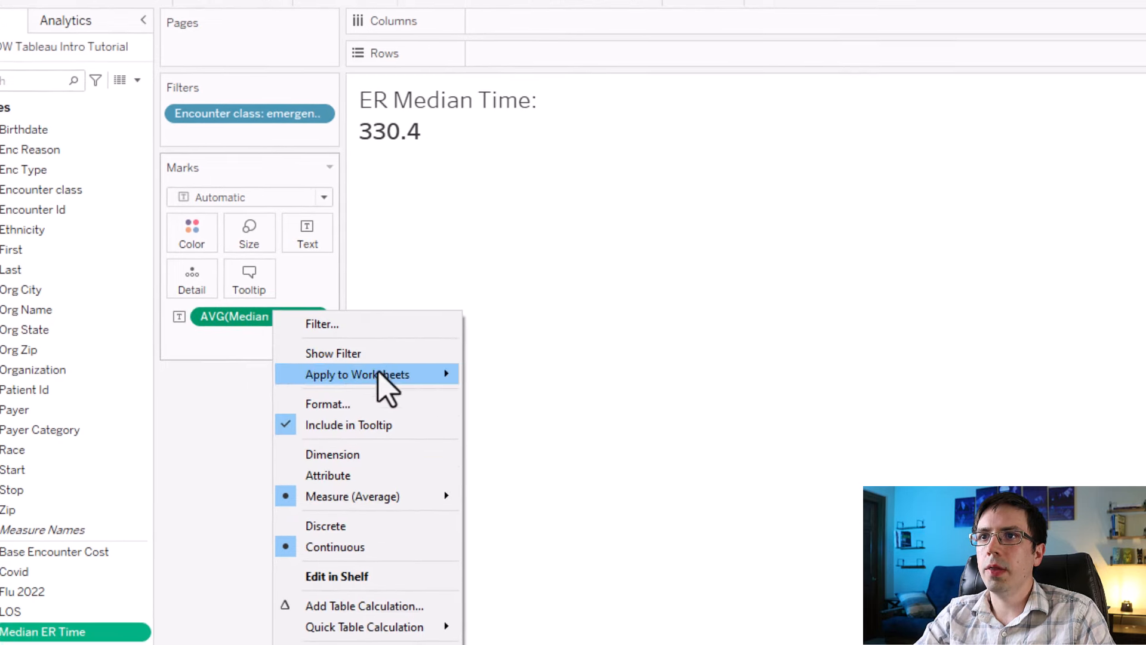
pyautogui.click(170, 416)
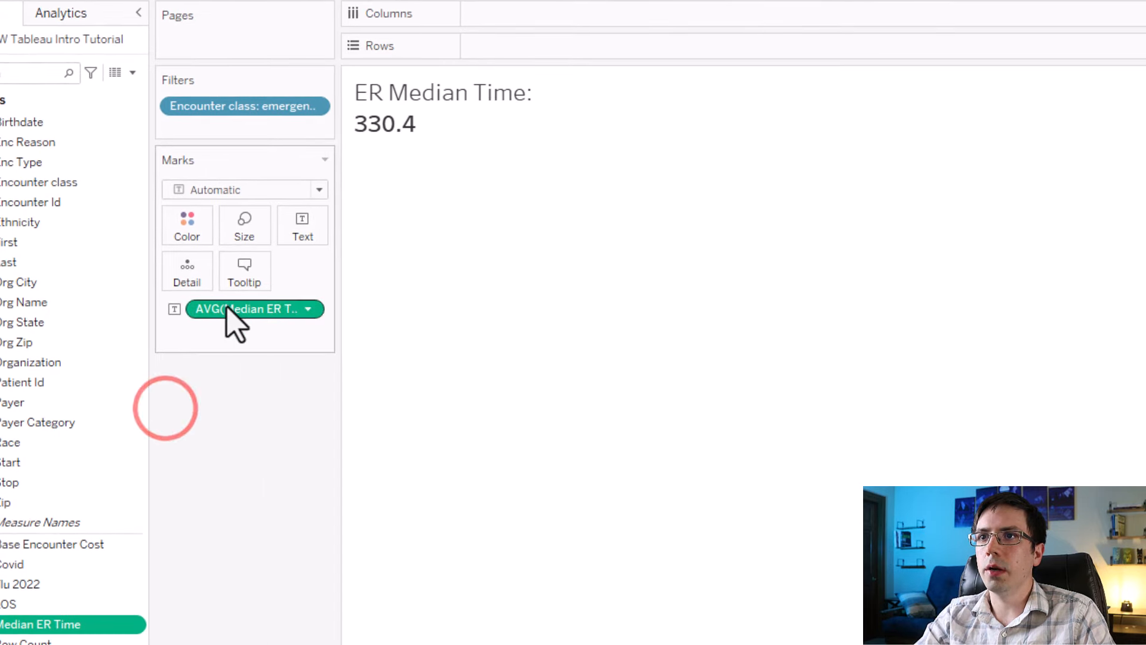
# Set the aggregation of the Median ER Time mark to Median.
pyautogui.rightClick(234, 319)
pyautogui.moveTo(375, 502)
pyautogui.click(466, 536)
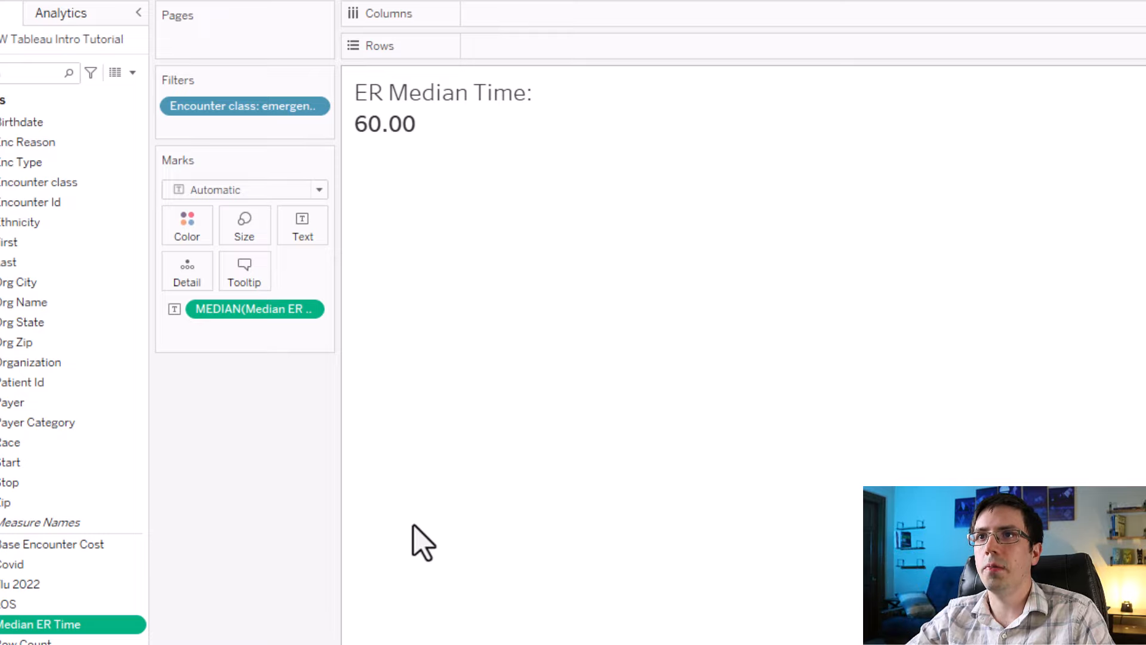
# Add "mins" after the median value in the ER Median Time label and apply the change.
pyautogui.click(295, 225)
pyautogui.click(461, 268)
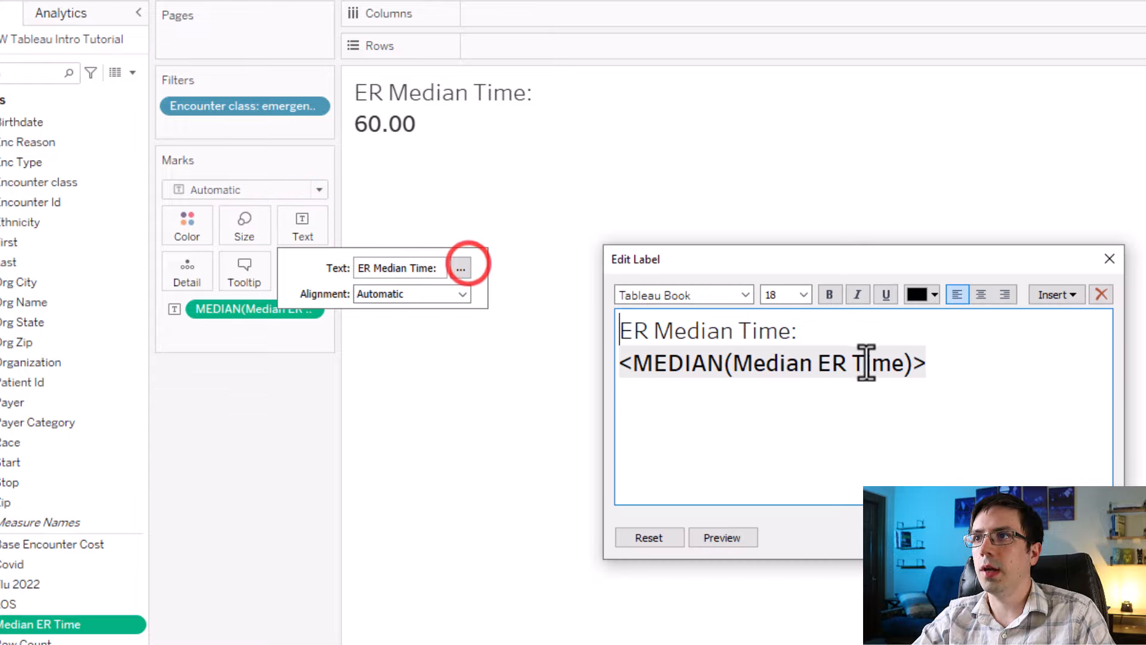
pyautogui.click(939, 363)
pyautogui.write('mins')
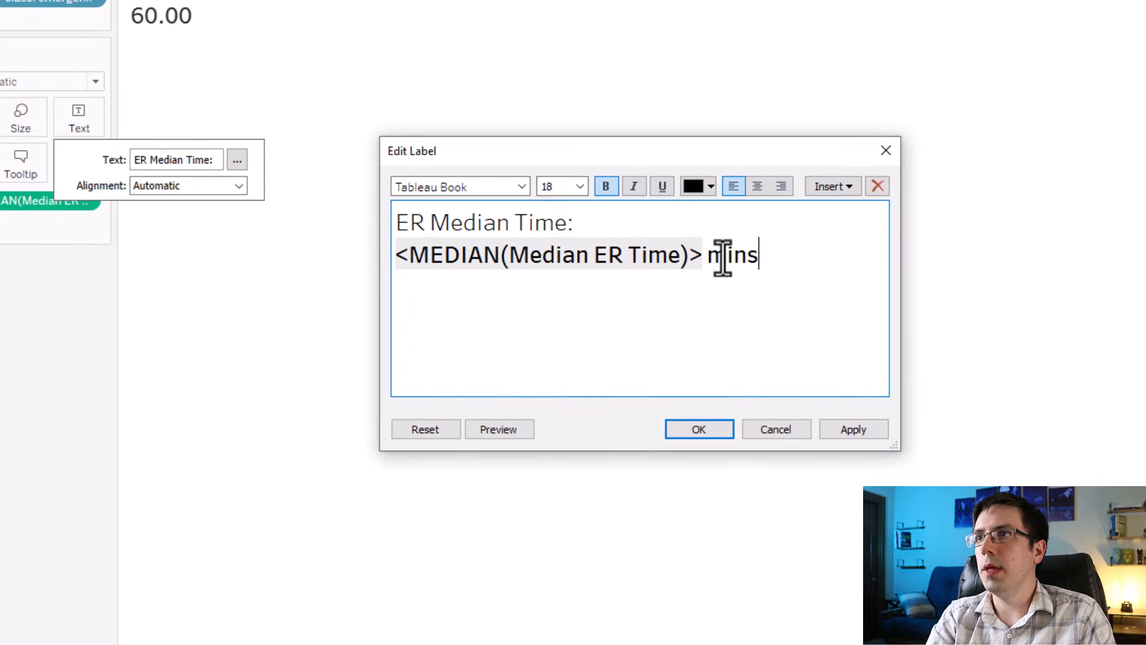
pyautogui.click(852, 429)
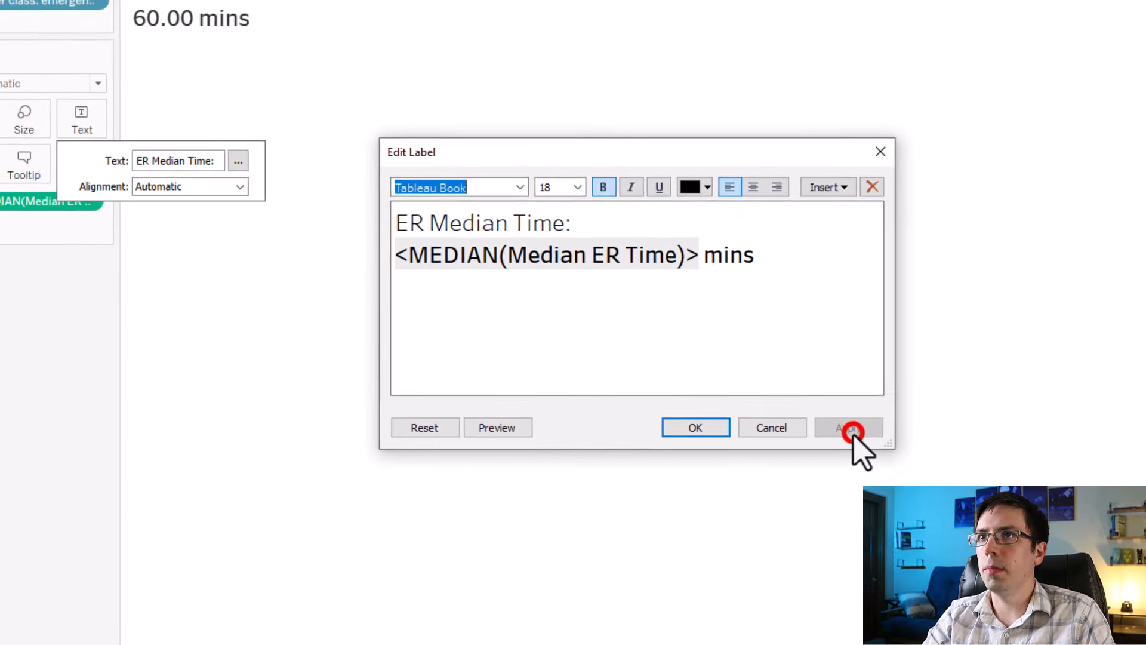
pyautogui.click(698, 428)
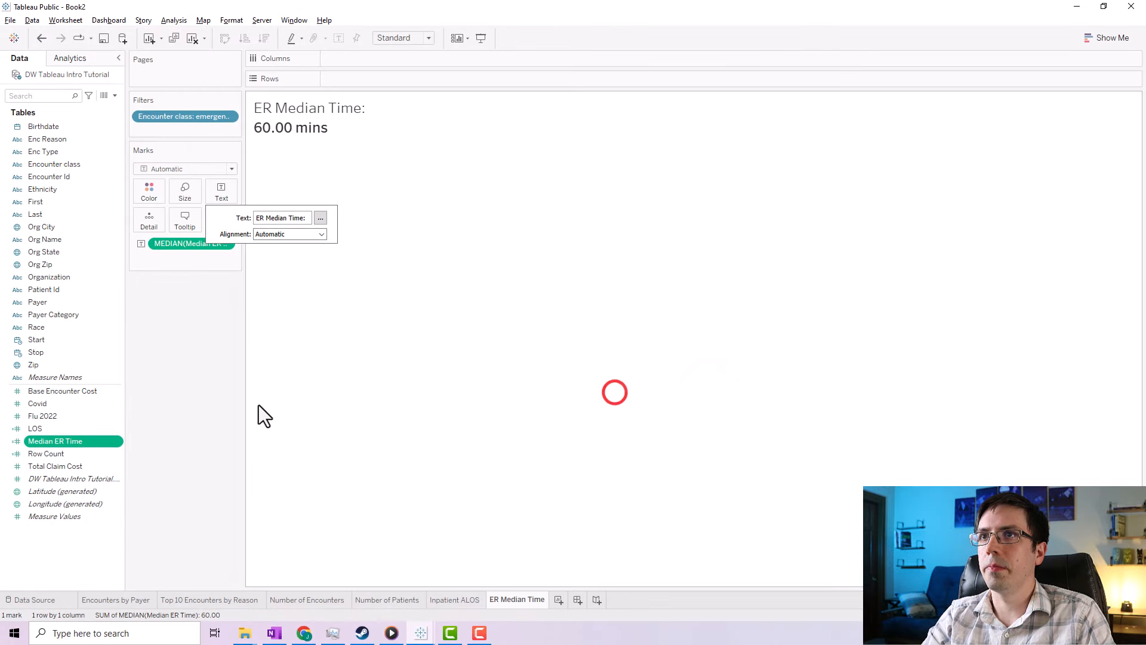
pyautogui.click(197, 387)
# Review the Number of Encounters, Number of Patients, Inpatient ALOS and ER Median Time sheets.
pyautogui.click(387, 599)
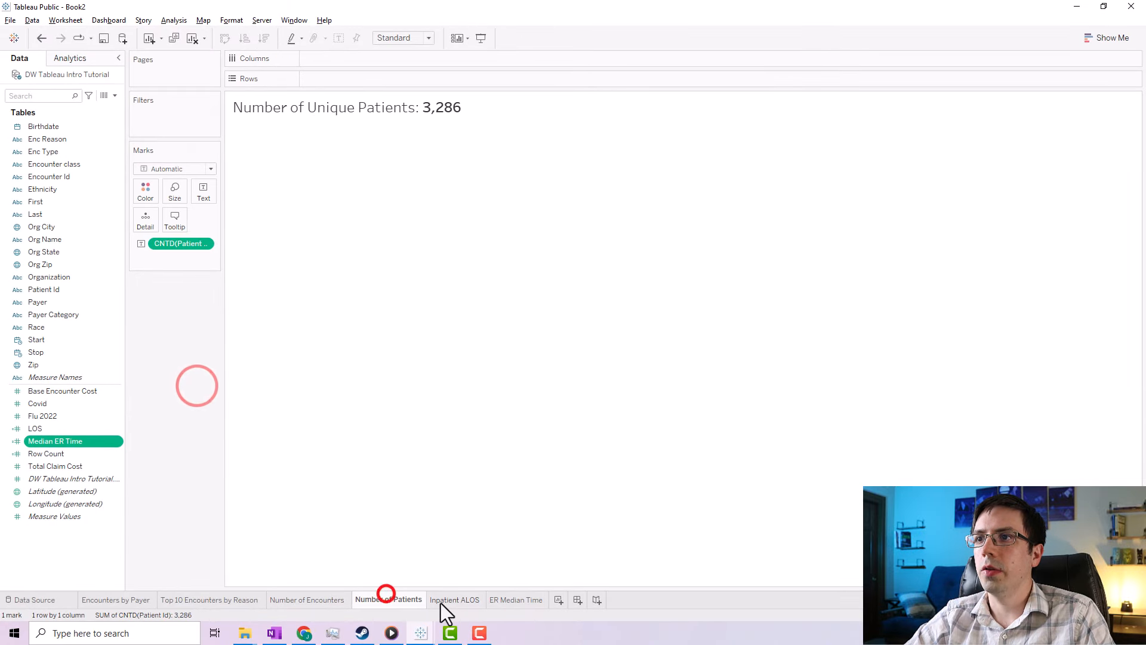
pyautogui.click(443, 600)
pyautogui.click(503, 600)
pyautogui.click(470, 599)
pyautogui.click(404, 599)
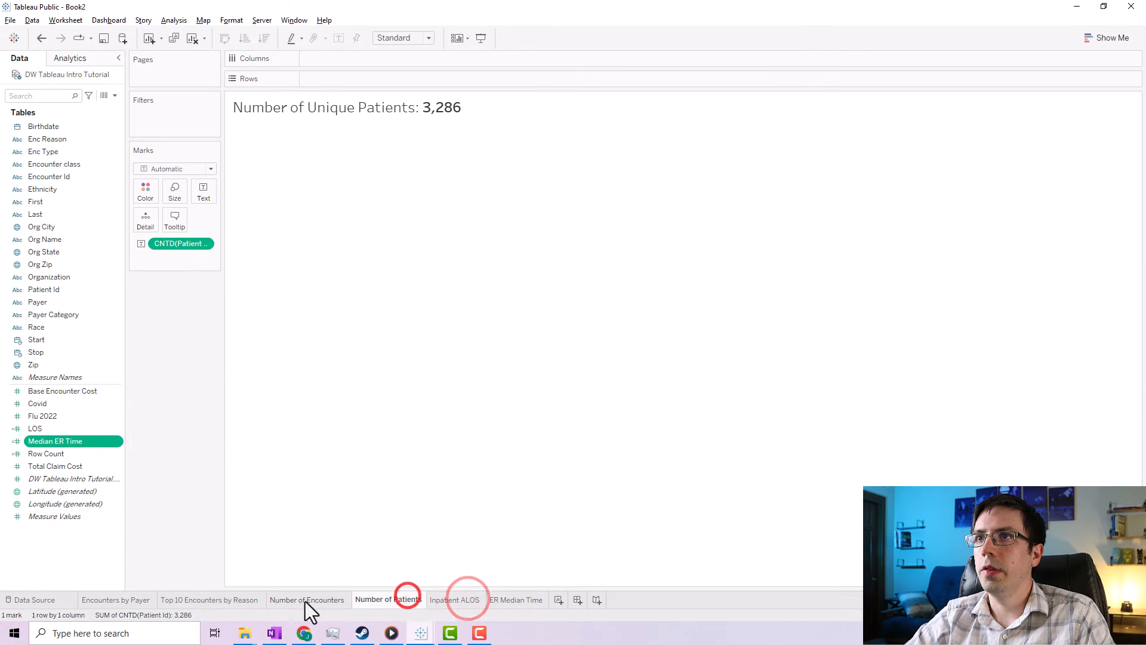
pyautogui.click(305, 600)
pyautogui.click(371, 600)
pyautogui.click(443, 600)
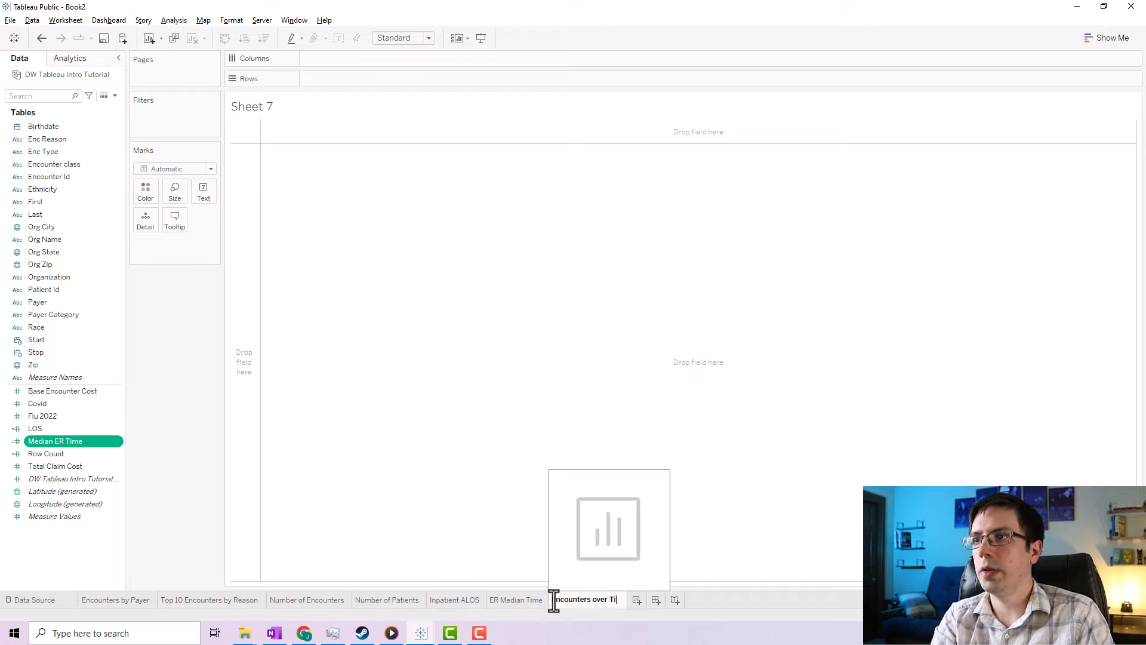
# Name the new worksheet "Encounters over Time" and check that its title uses the sheet name.
pyautogui.write('me')
pyautogui.click(186, 346)
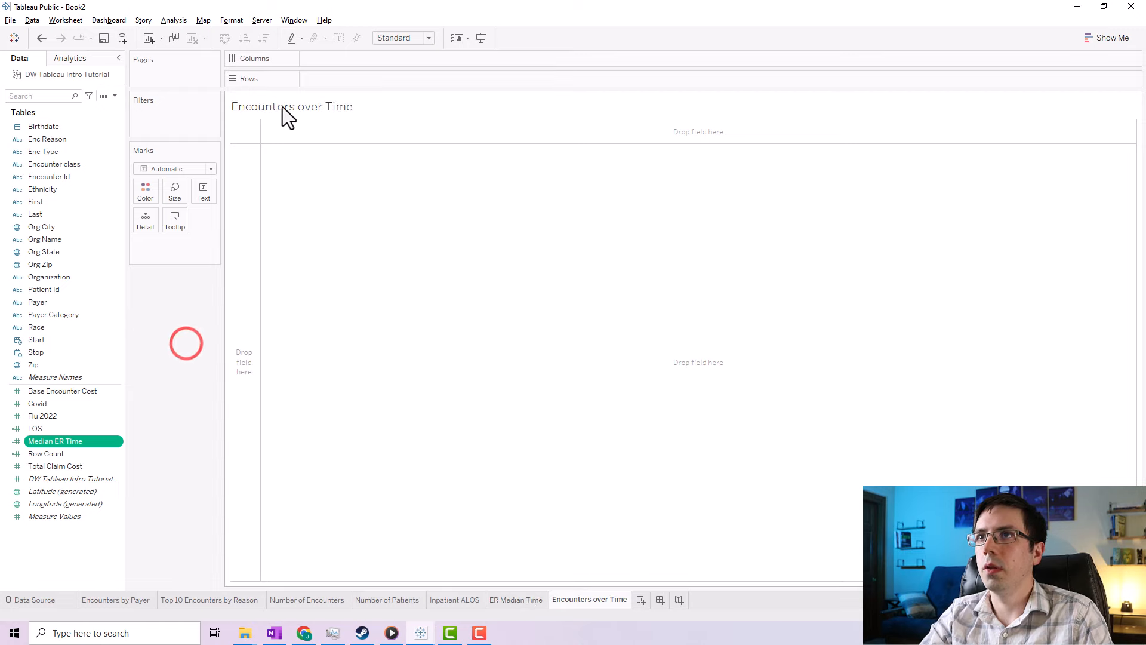
pyautogui.doubleClick(306, 111)
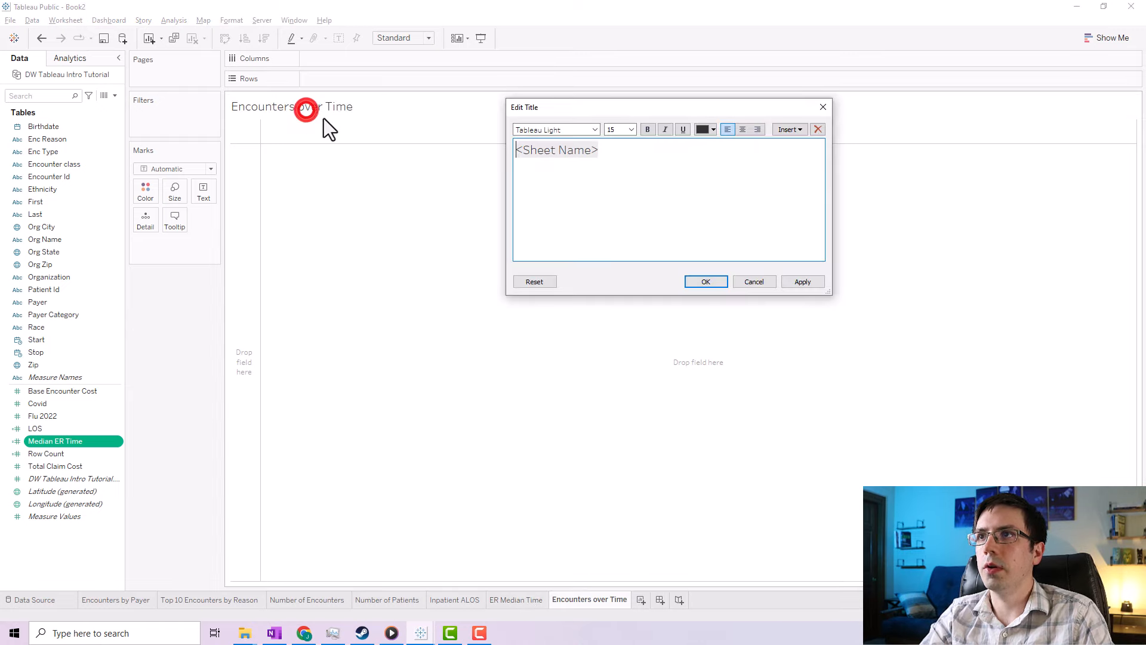
pyautogui.click(722, 280)
pyautogui.click(192, 292)
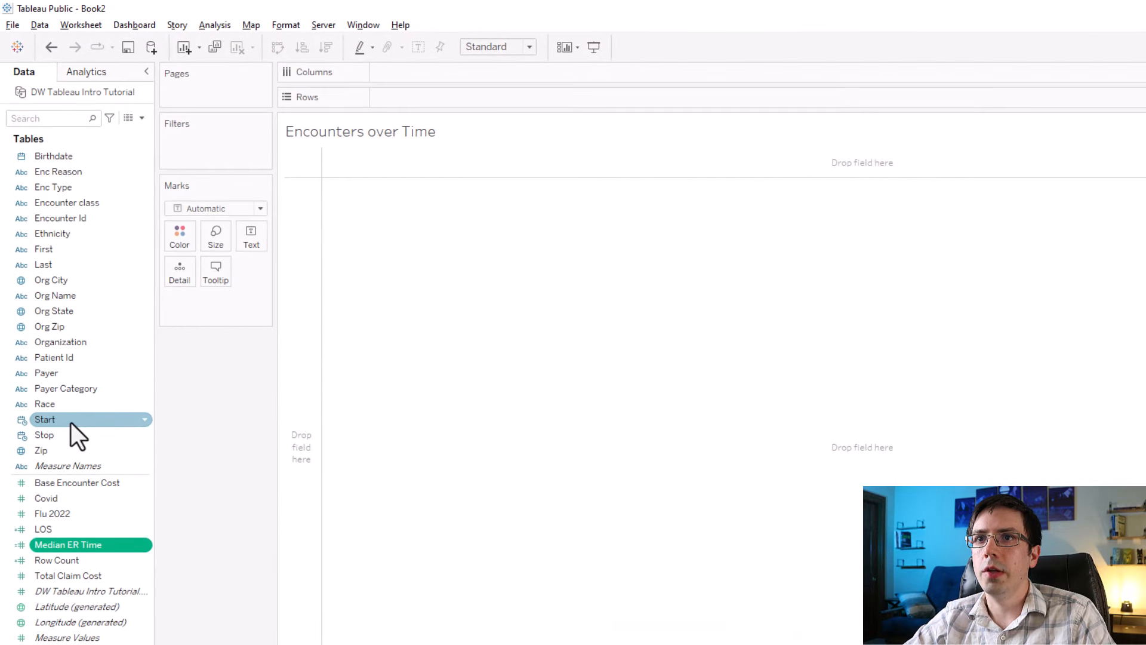
# Place the Start date field on Columns in the Encounters over Time sheet.
pyautogui.moveTo(72, 422); pyautogui.dragTo(53, 422)
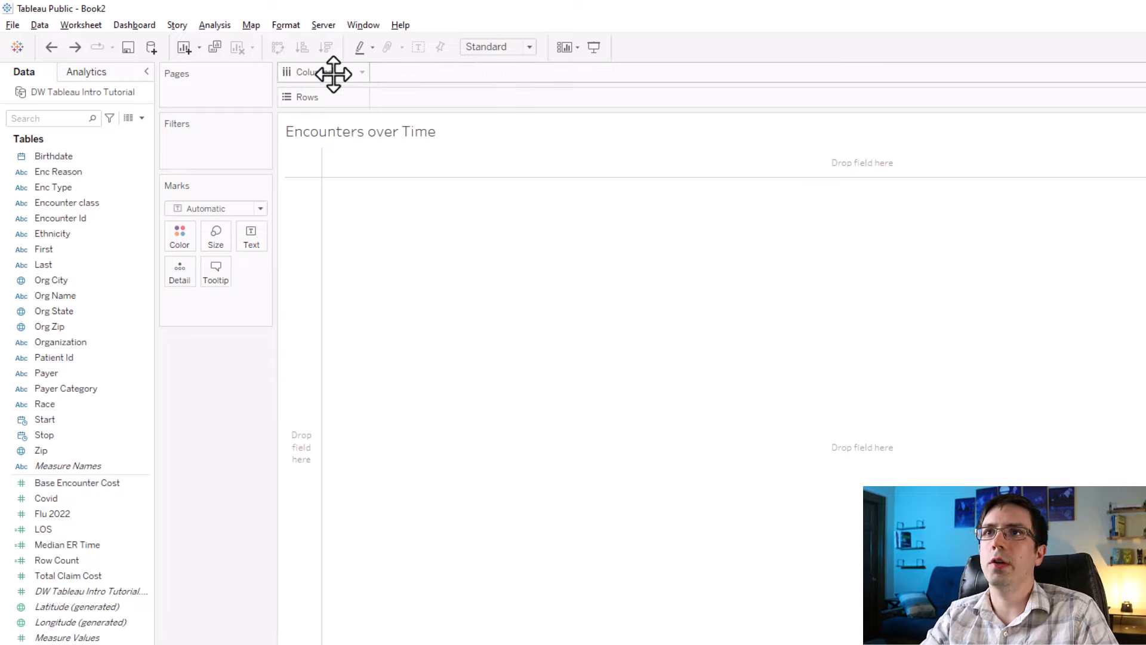
pyautogui.click(76, 482)
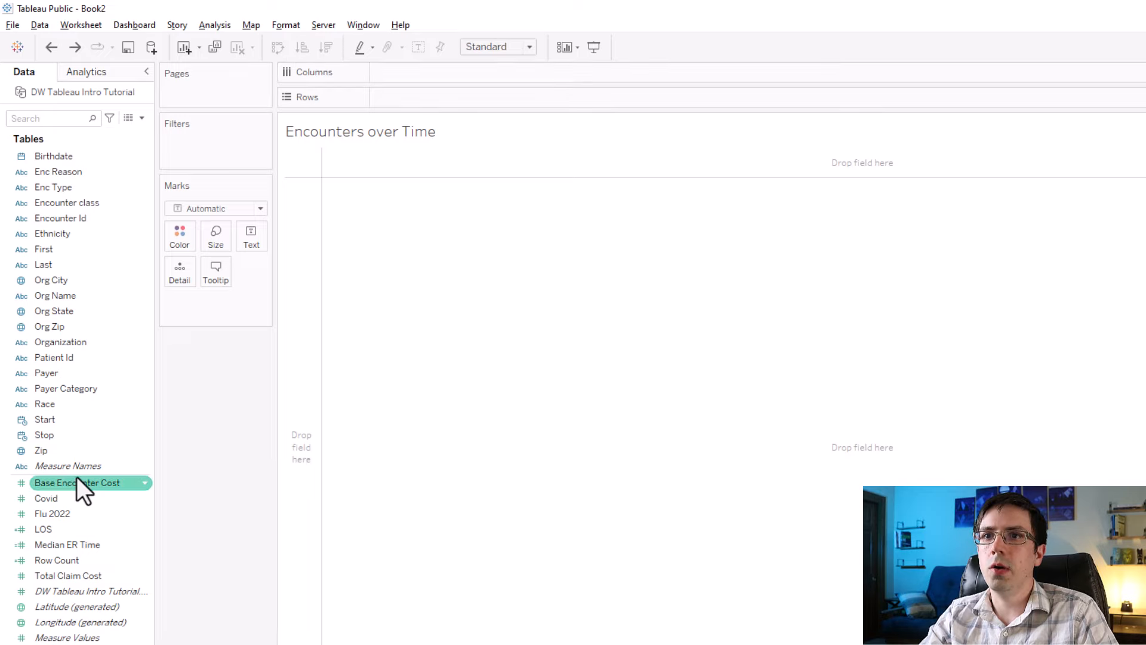
pyautogui.click(49, 421)
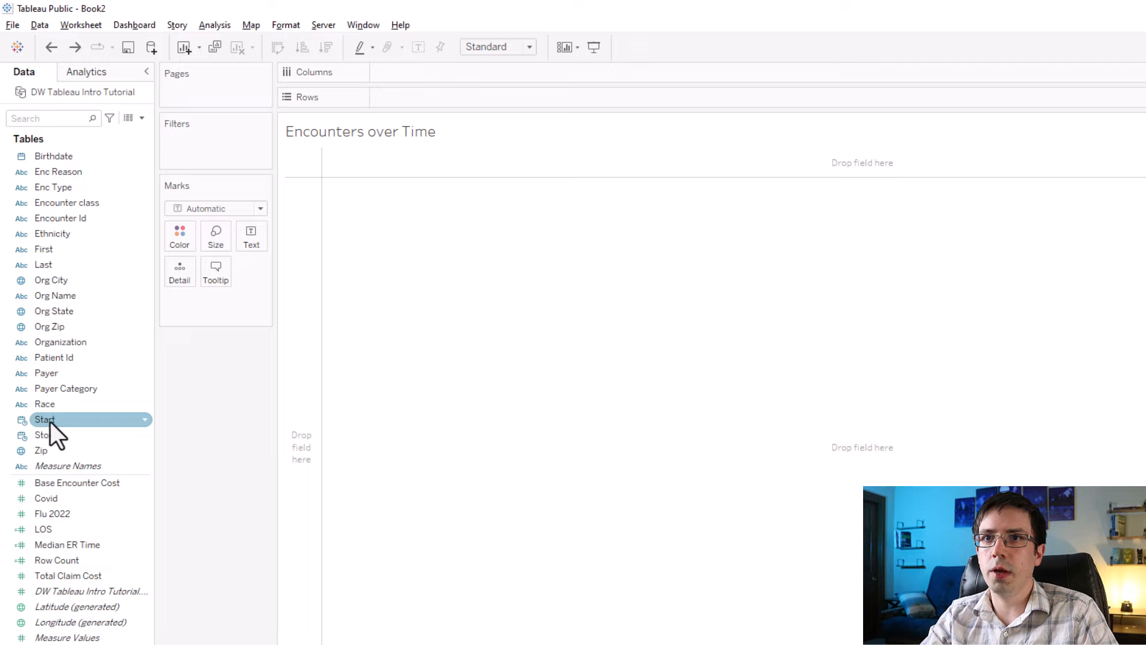
pyautogui.moveTo(48, 421); pyautogui.dragTo(468, 70)
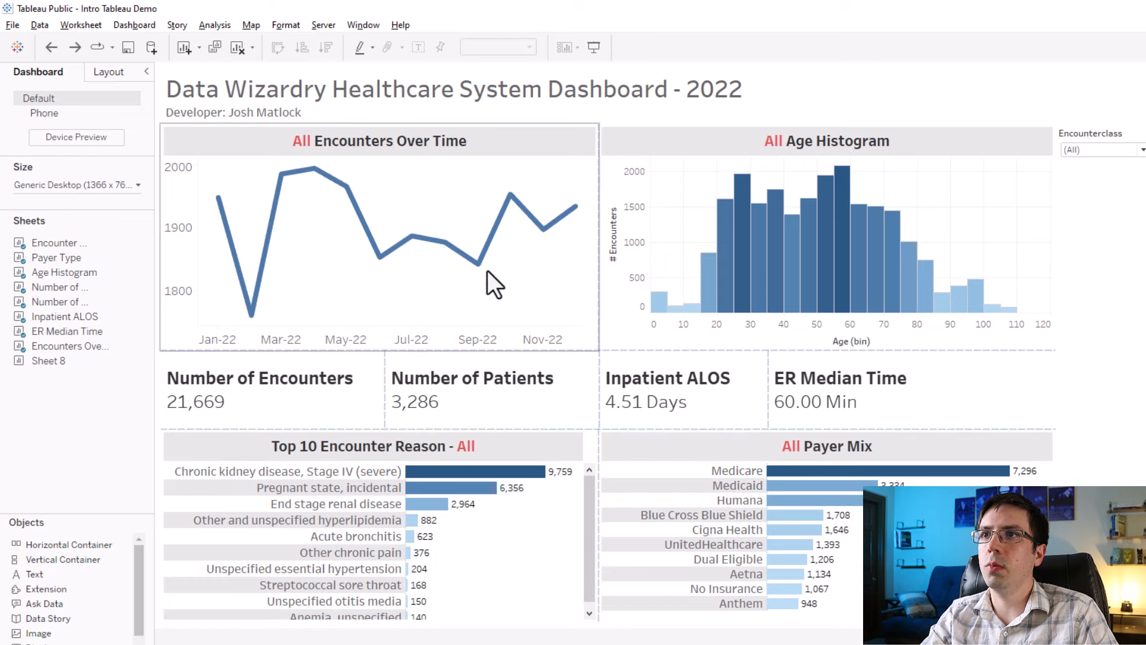
# Set Start on Columns to the continuous Month level that shows month and year.
pyautogui.moveTo(546, 228)
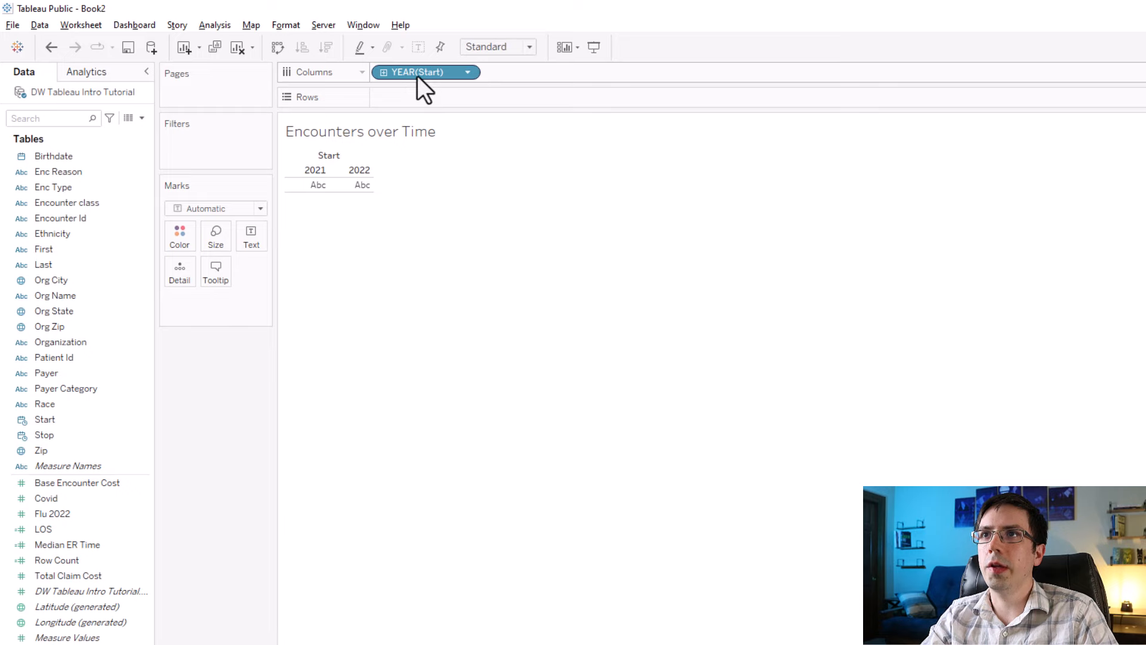
pyautogui.rightClick(418, 75)
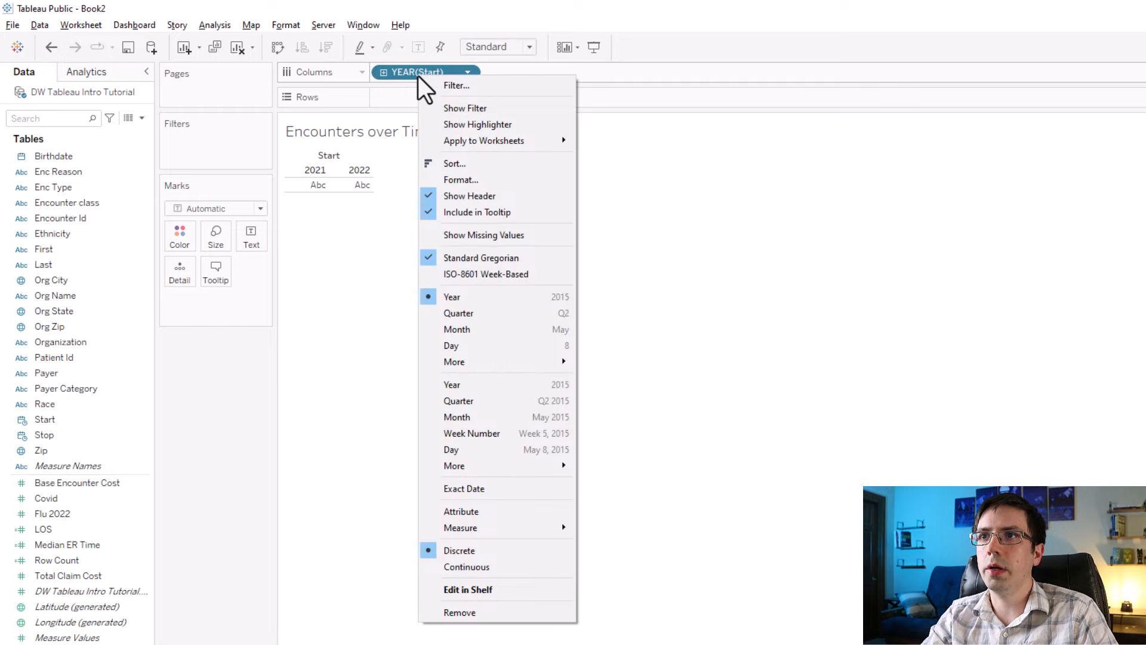
pyautogui.click(471, 417)
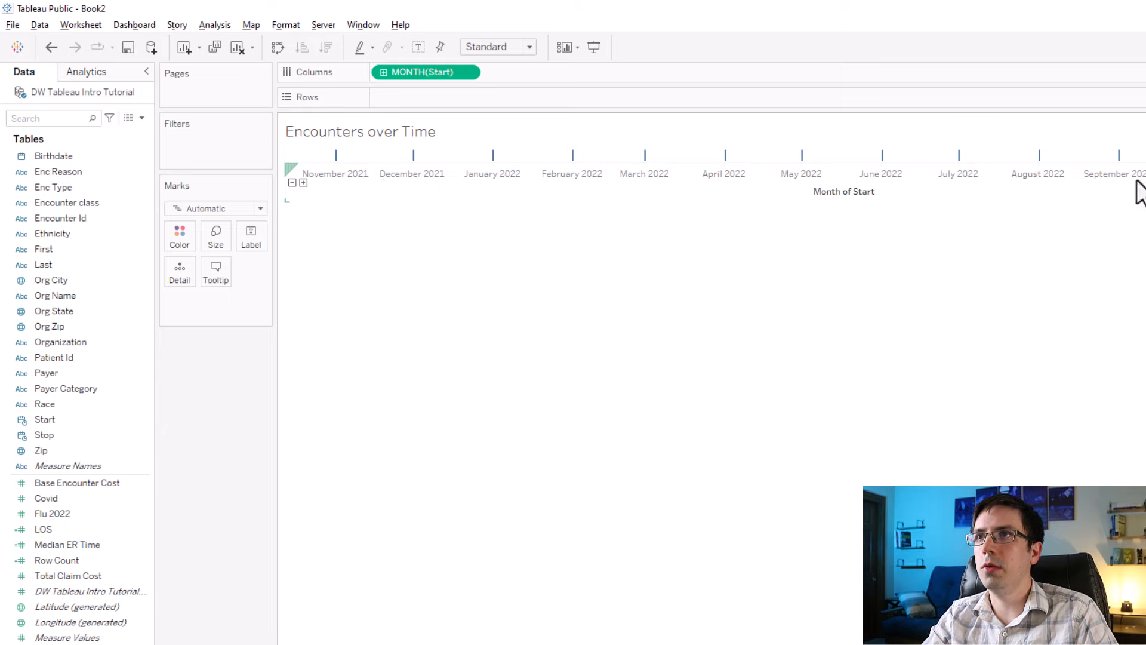
# Try the discrete Month grouping for Start on Columns and switch back to the continuous month-and-year level.
pyautogui.rightClick(399, 74)
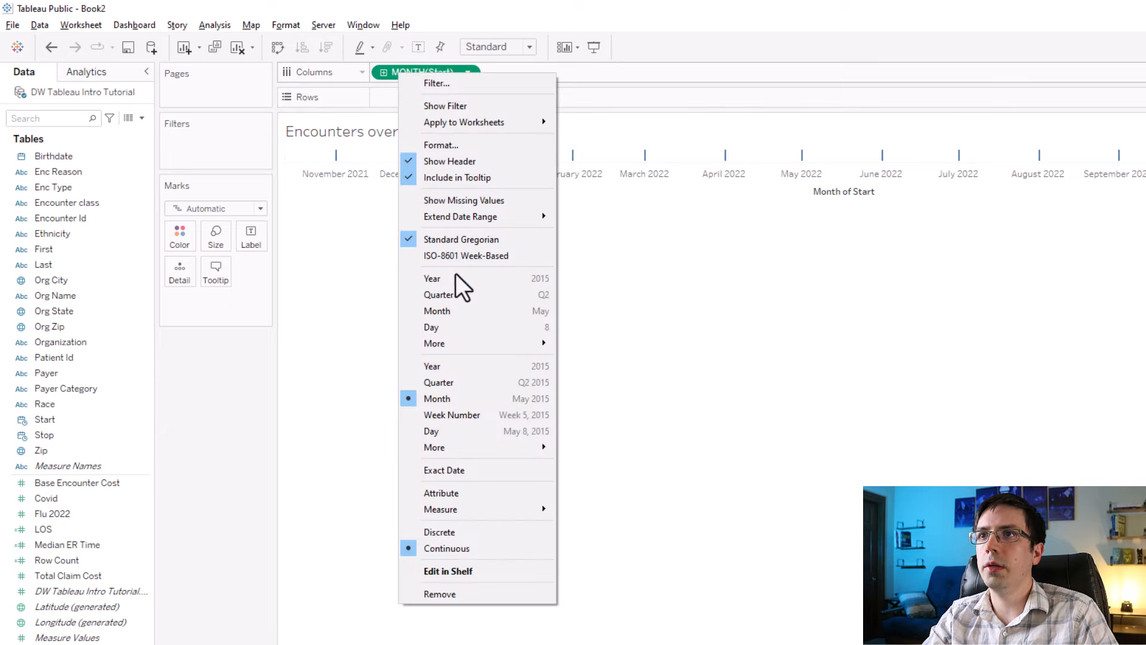
pyautogui.click(457, 308)
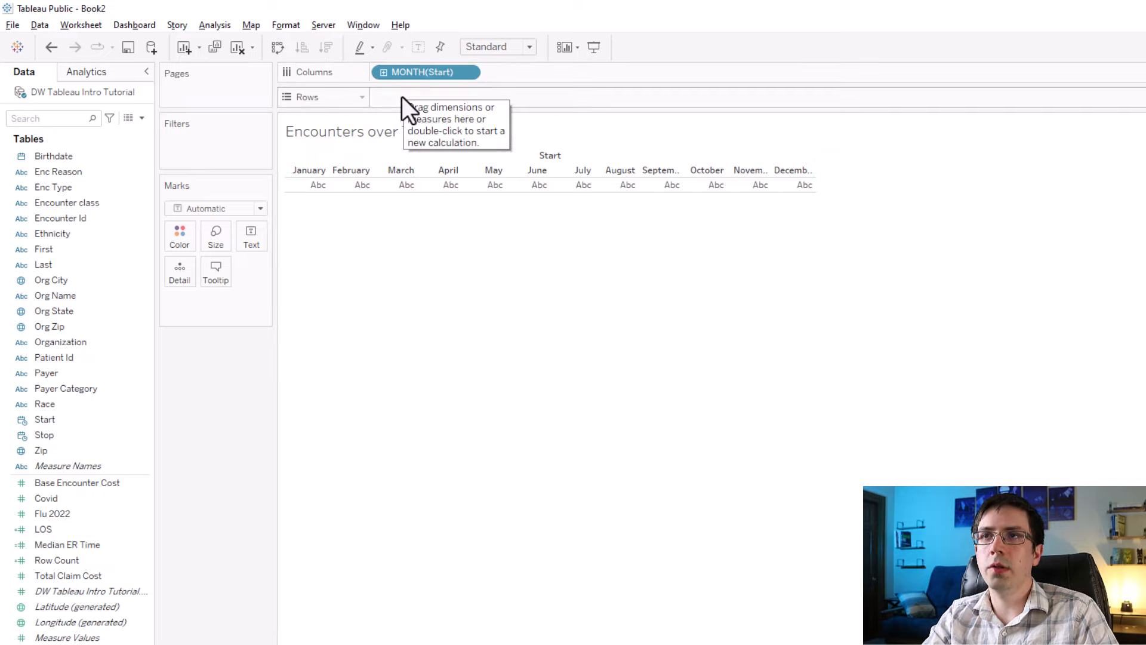
pyautogui.rightClick(400, 73)
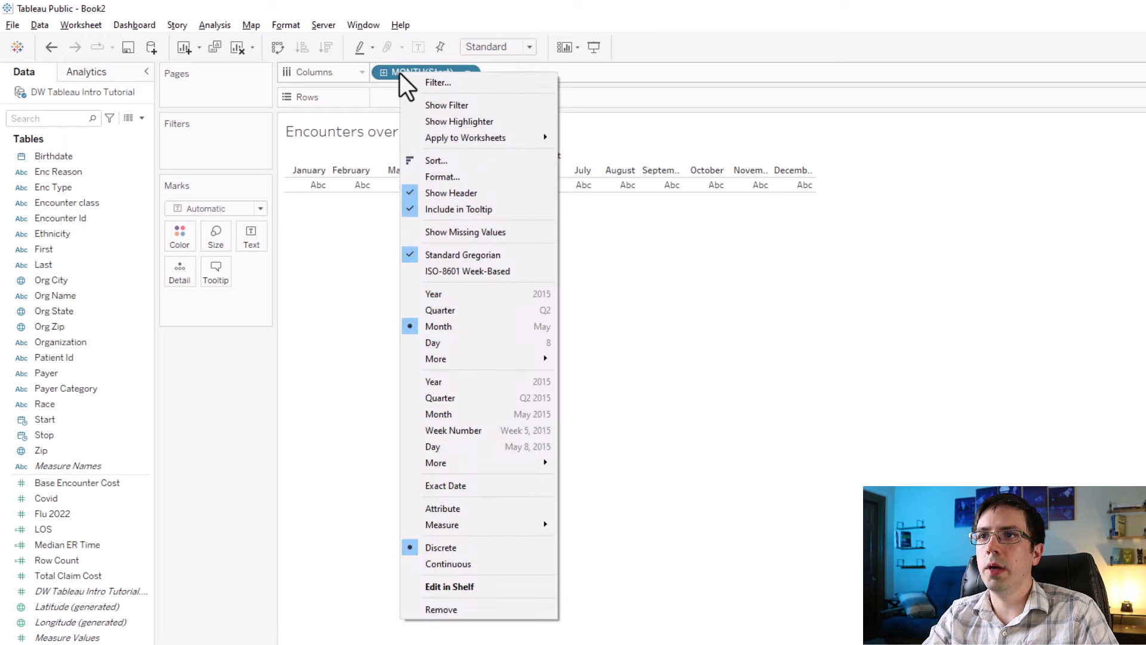
pyautogui.click(443, 414)
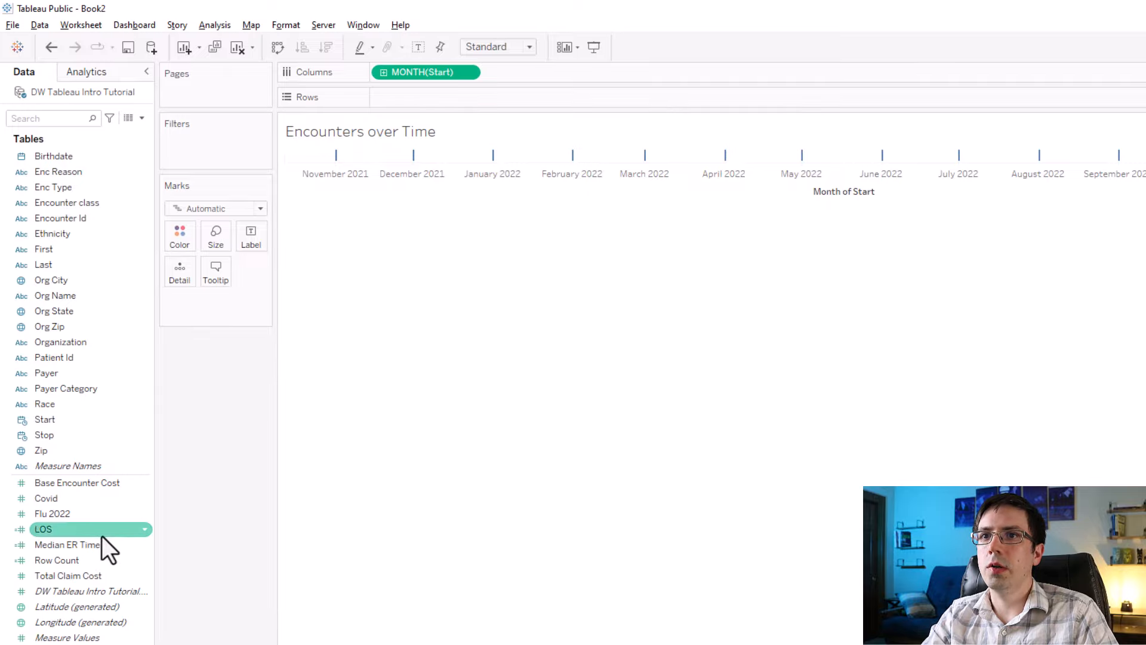
# Place Row Count on Rows to plot the number of encounters per month.
pyautogui.click(60, 561)
pyautogui.moveTo(60, 563); pyautogui.dragTo(447, 99)
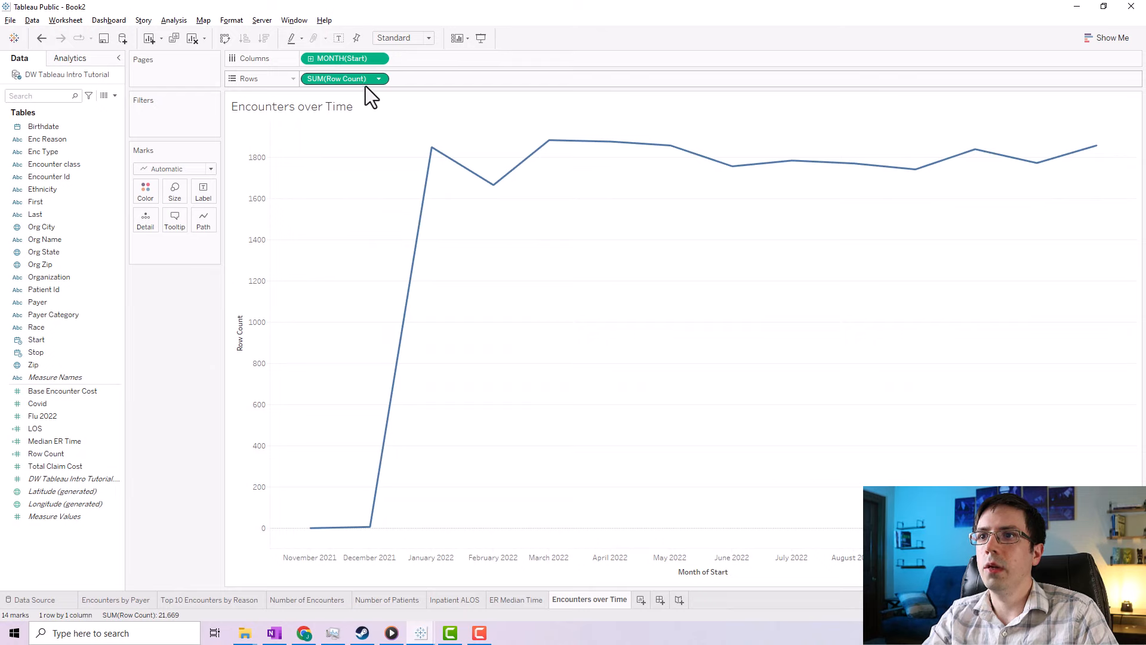
# Exclude the November 2021 and December 2021 data points from the encounters line chart.
pyautogui.moveTo(403, 575)
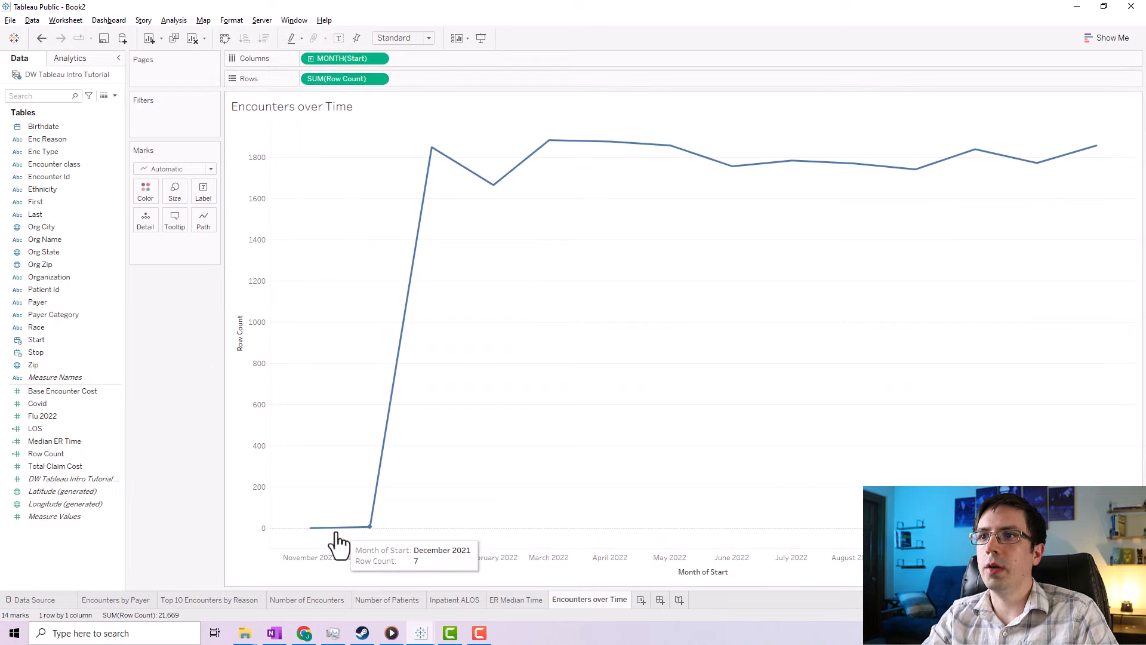
pyautogui.moveTo(327, 529)
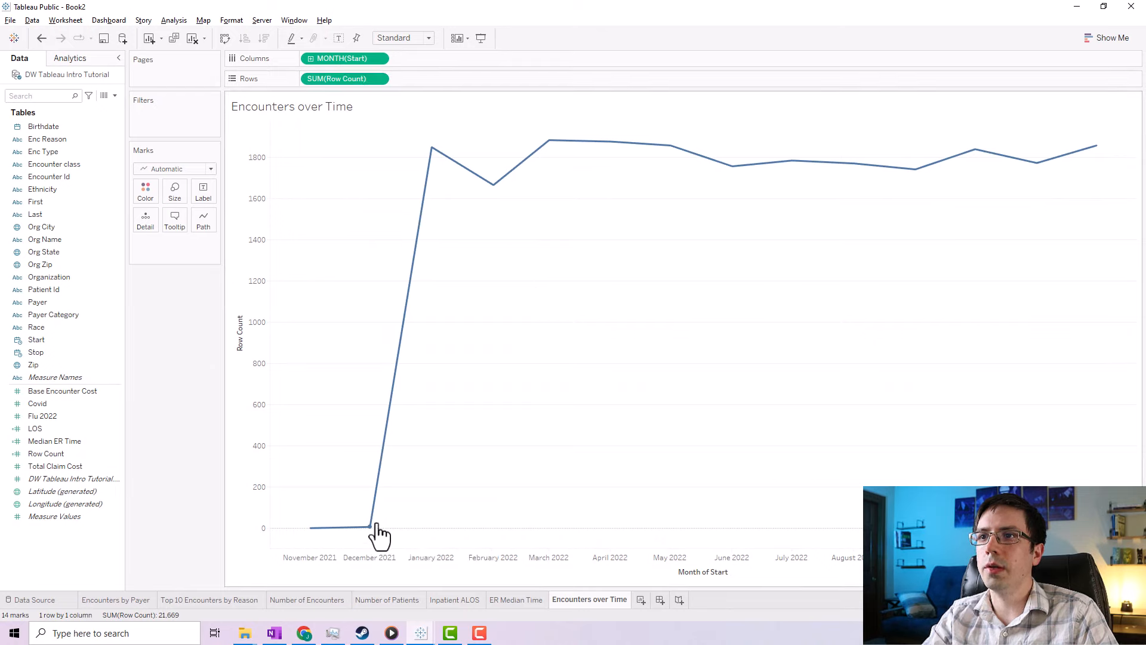
pyautogui.moveTo(364, 527)
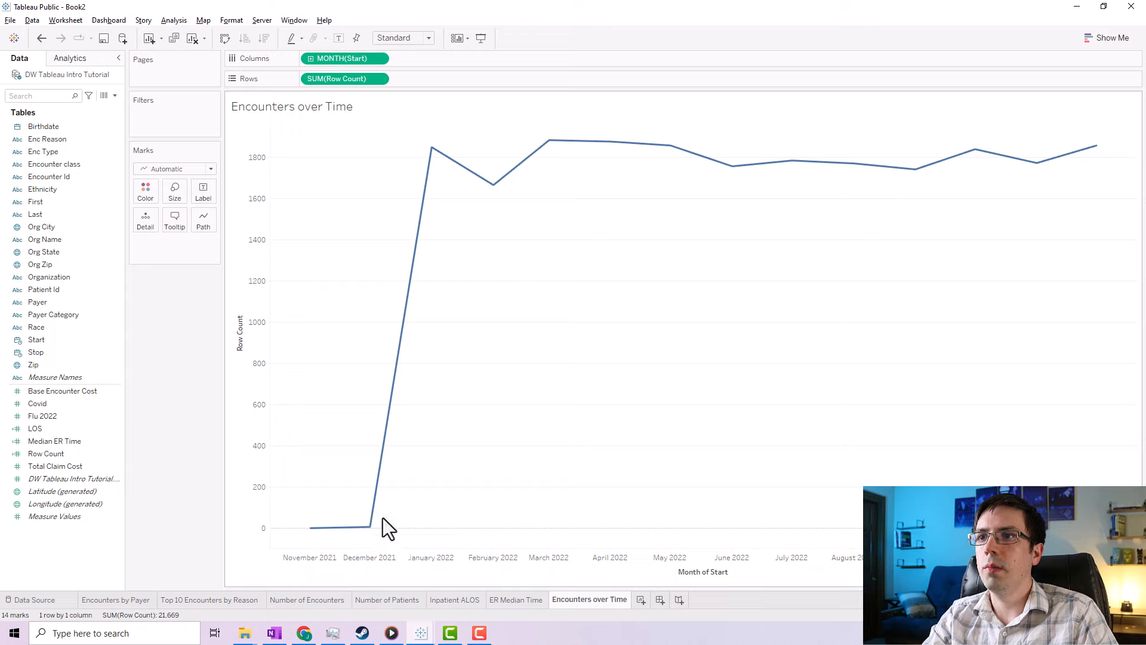
pyautogui.moveTo(294, 463); pyautogui.dragTo(382, 546)
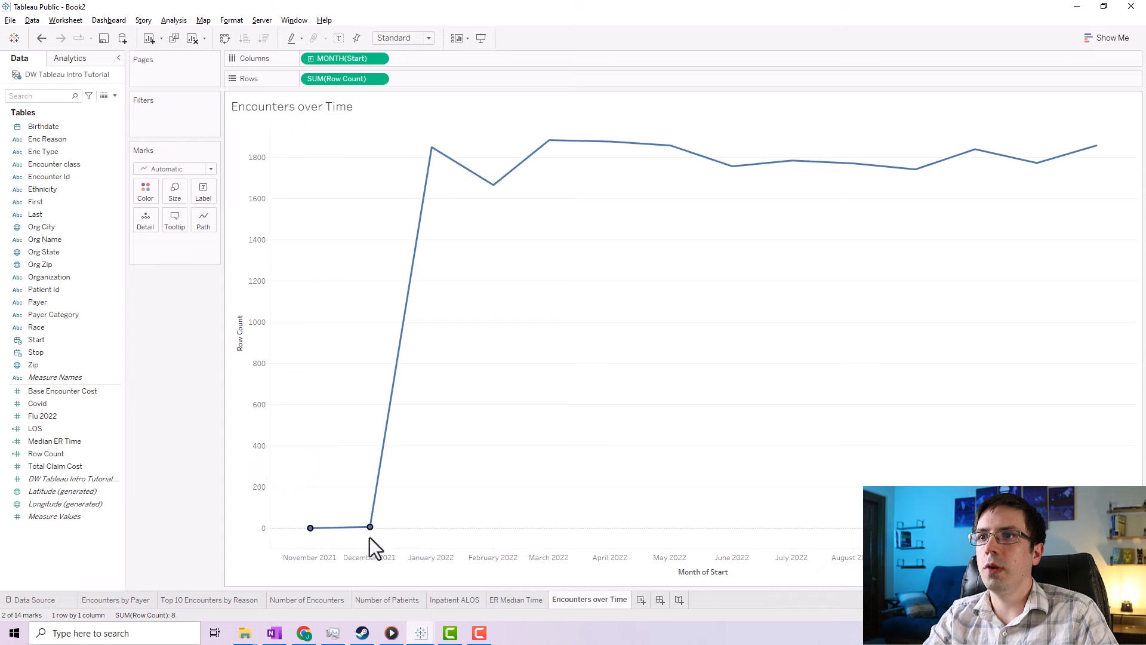
pyautogui.rightClick(370, 532)
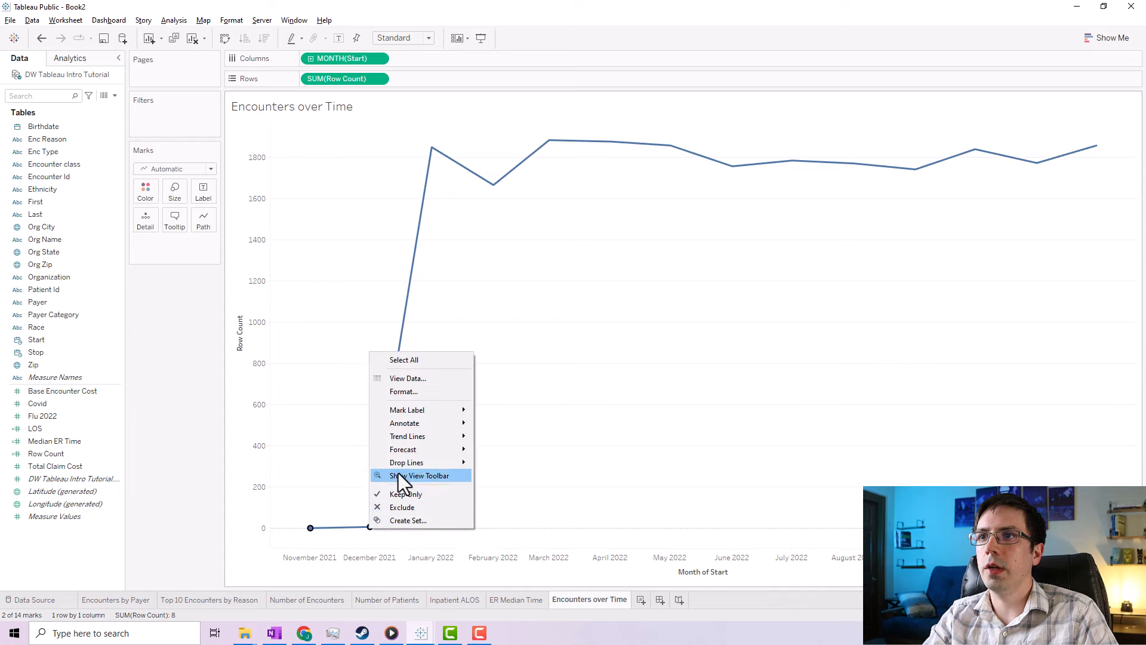
pyautogui.click(412, 508)
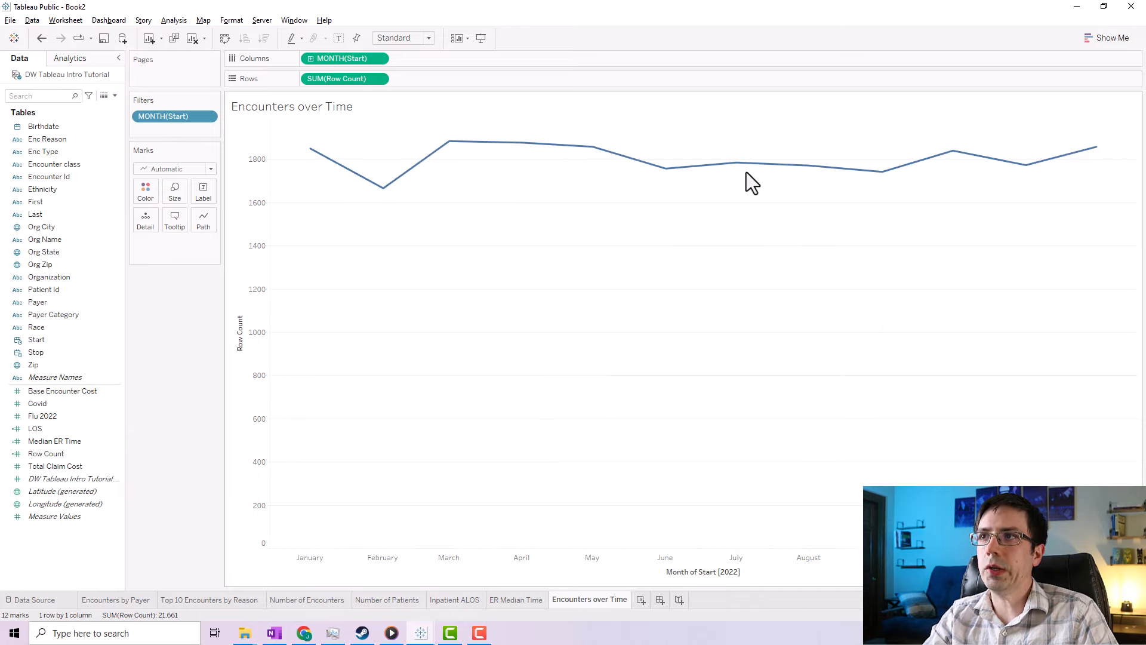
# Try the Bar mark type for the monthly encounters chart and set the mark type to Line.
pyautogui.click(151, 169)
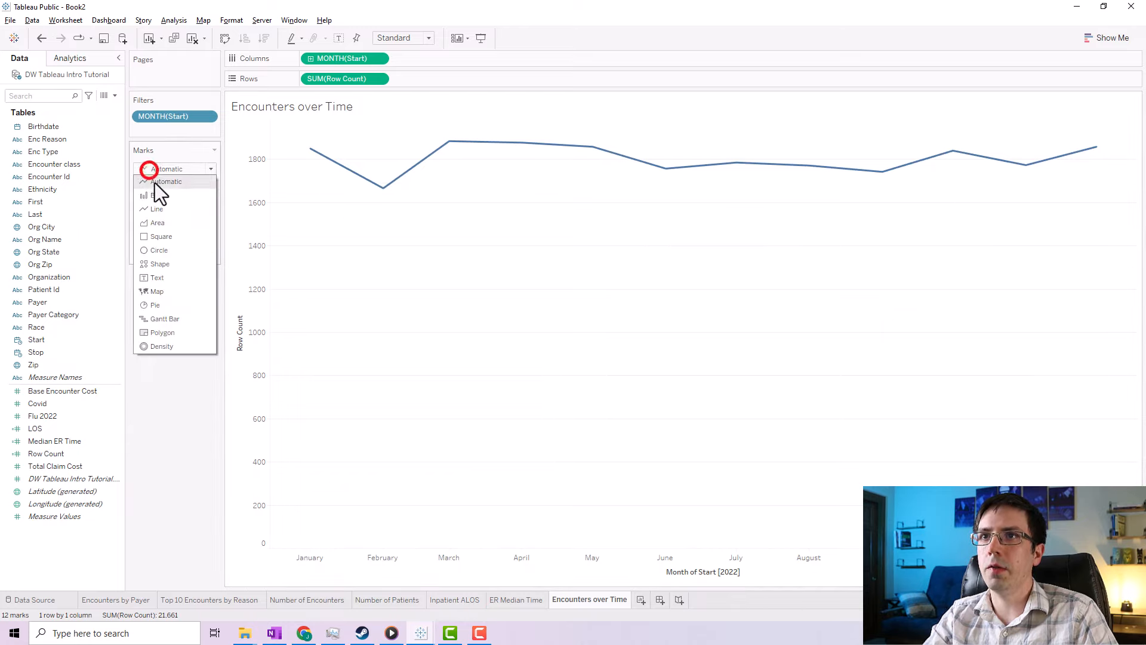
pyautogui.click(157, 197)
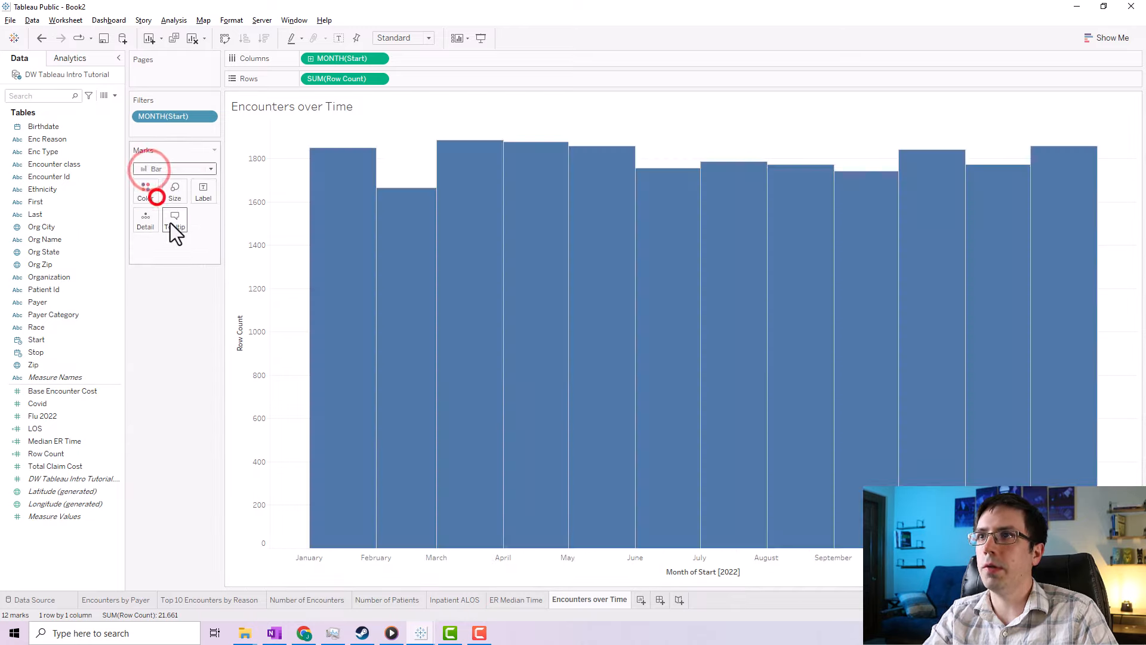
pyautogui.click(167, 169)
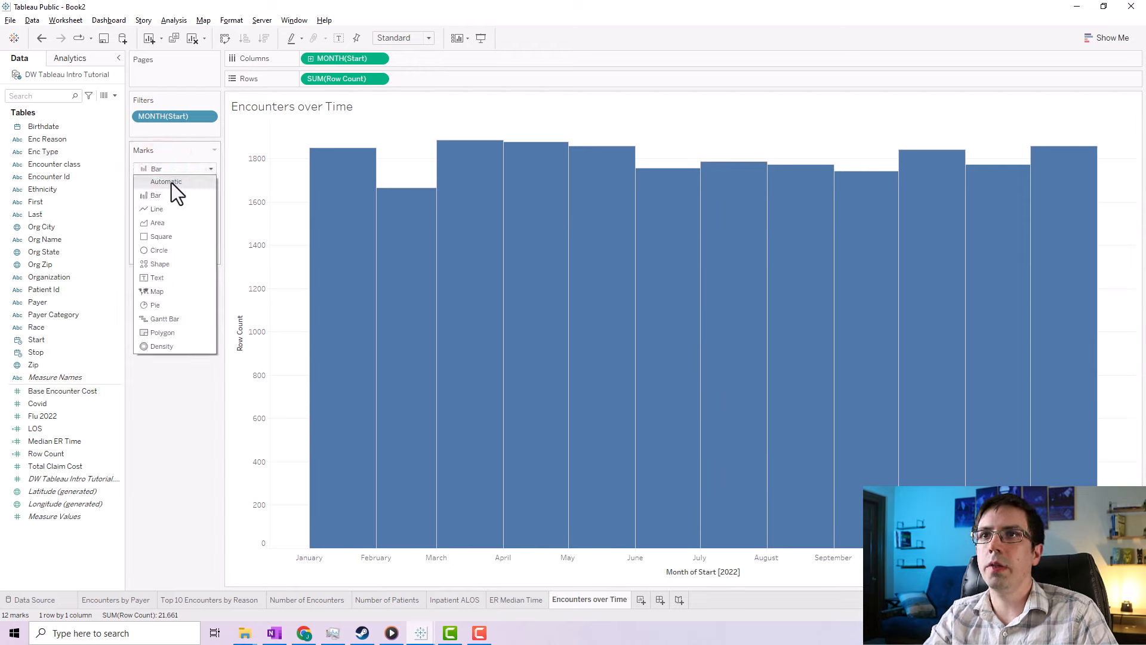
pyautogui.click(173, 209)
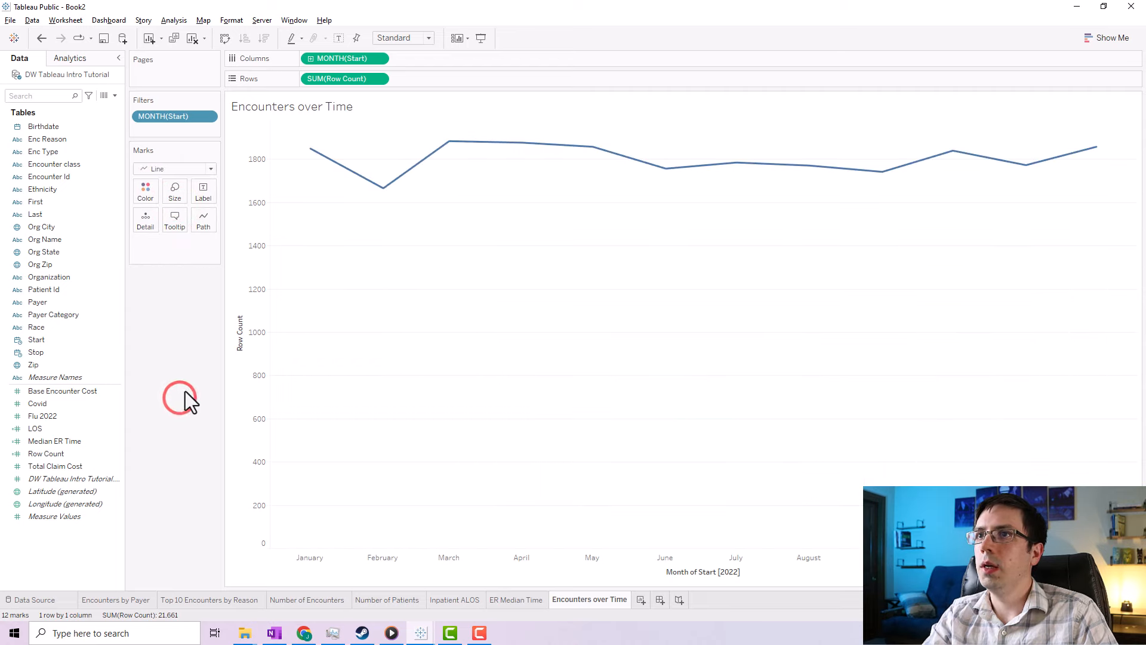
# Stop the Row Count axis from including zero and move the axis settings dialog off the chart.
pyautogui.rightClick(265, 194)
pyautogui.click(291, 205)
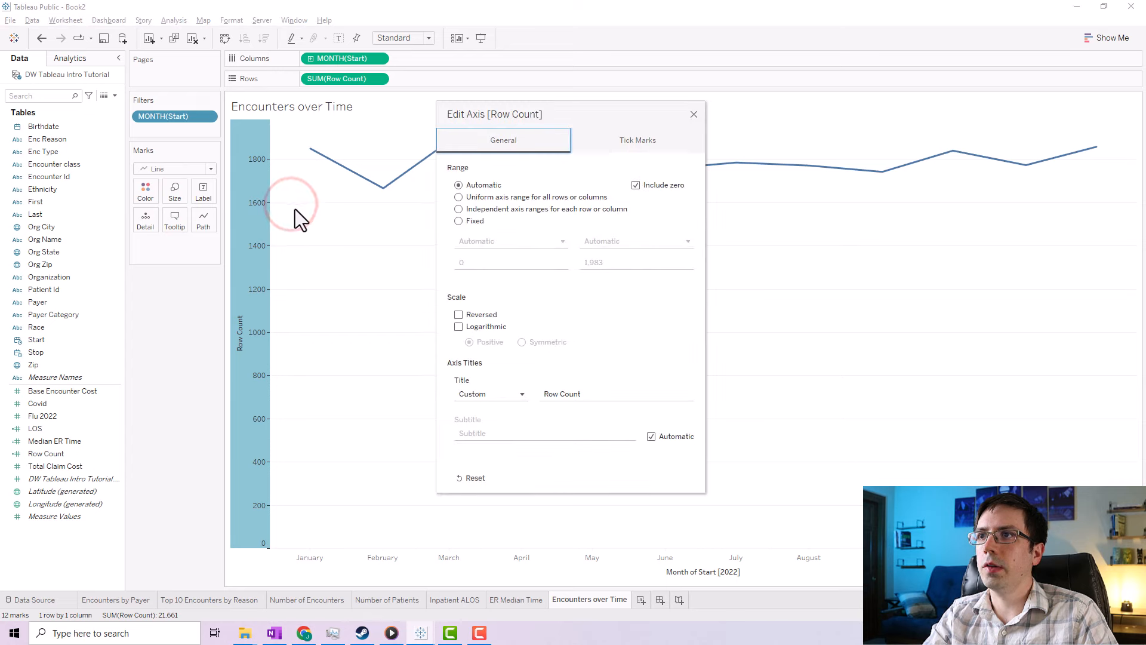
pyautogui.click(636, 188)
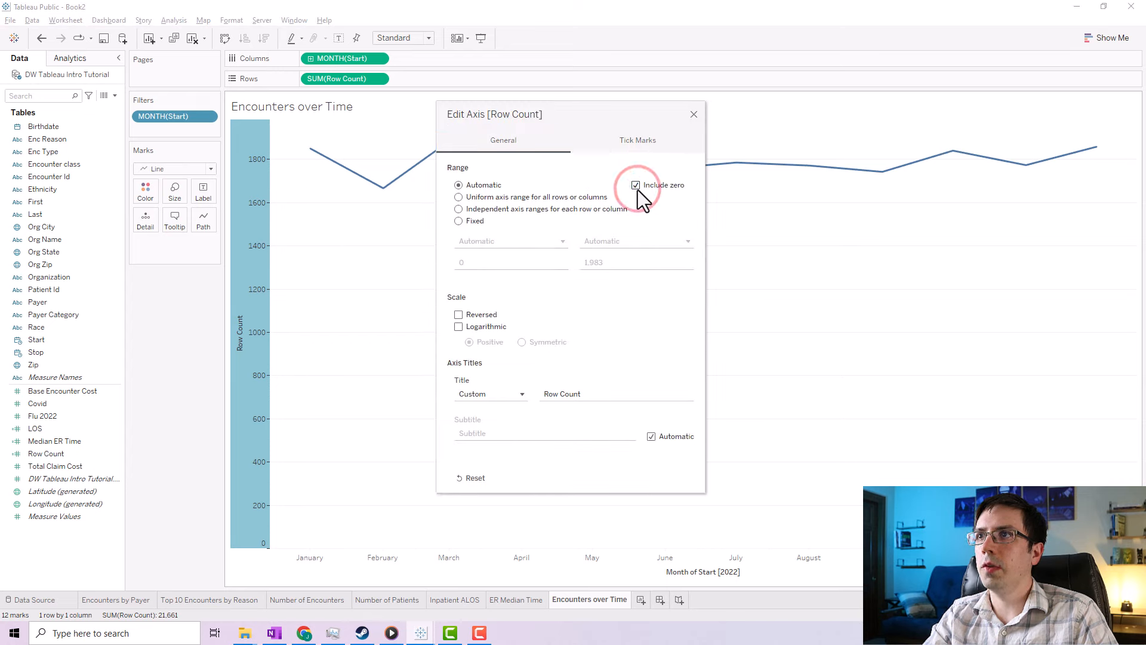
pyautogui.moveTo(622, 114); pyautogui.dragTo(269, 102)
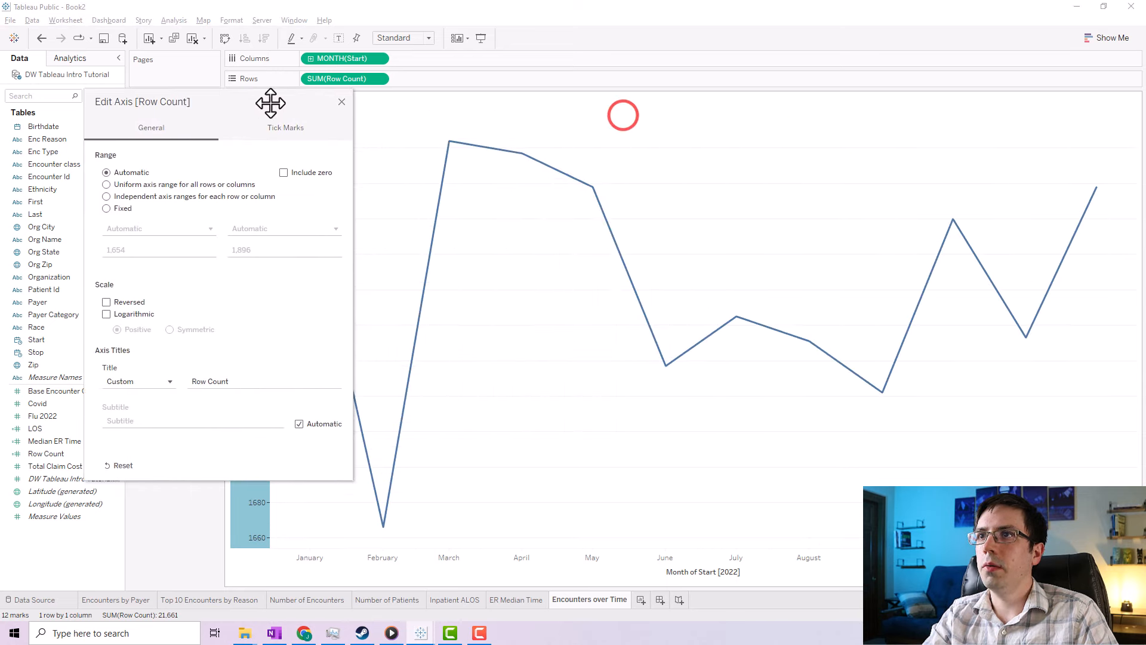
# Try including zero on the Row Count axis, exclude zero again, and close the axis settings.
pyautogui.click(282, 172)
pyautogui.moveTo(238, 102); pyautogui.dragTo(591, 100)
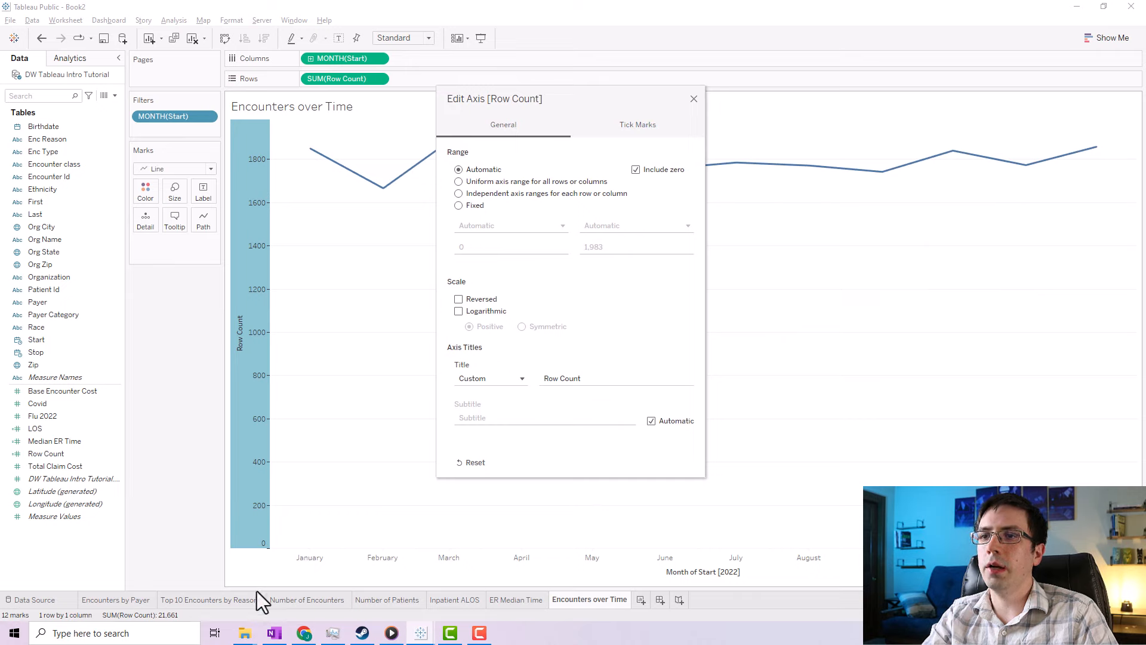
pyautogui.click(636, 170)
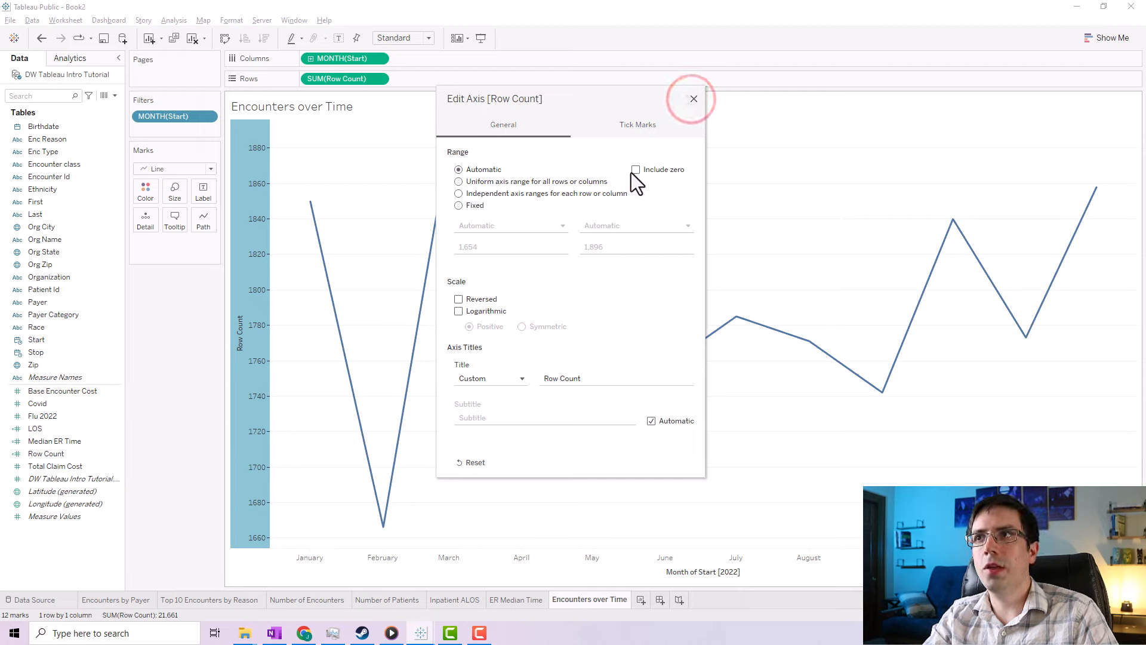
pyautogui.click(694, 99)
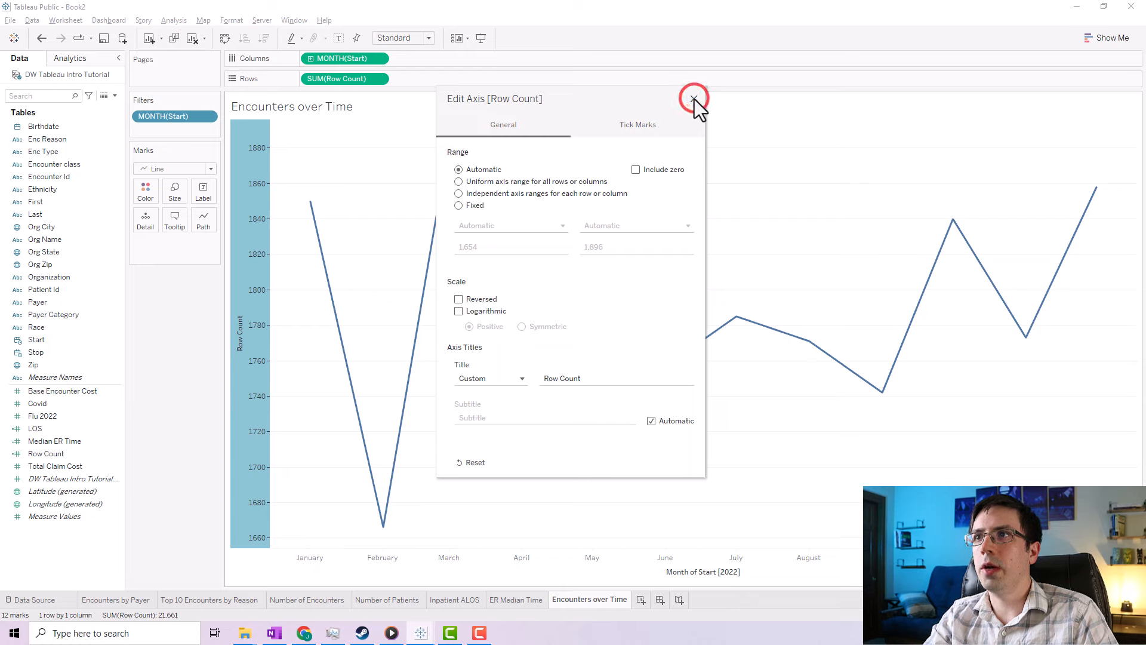
pyautogui.click(253, 411)
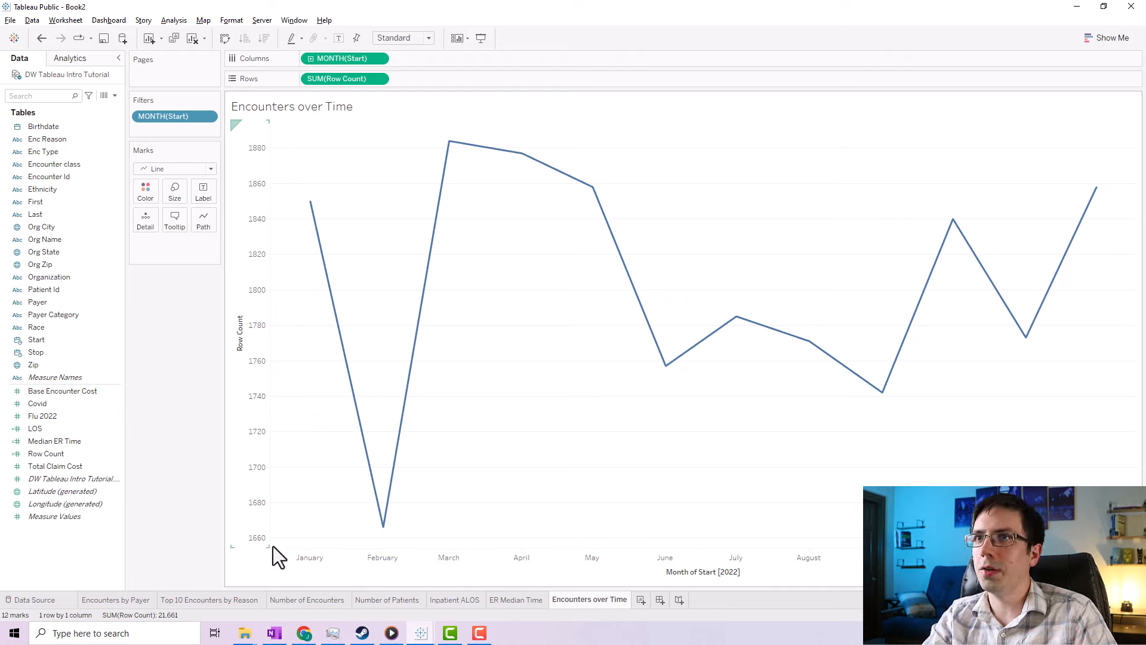
# Format the month axis dates of the encounters line chart with the custom format mmm-yy.
pyautogui.rightClick(522, 560)
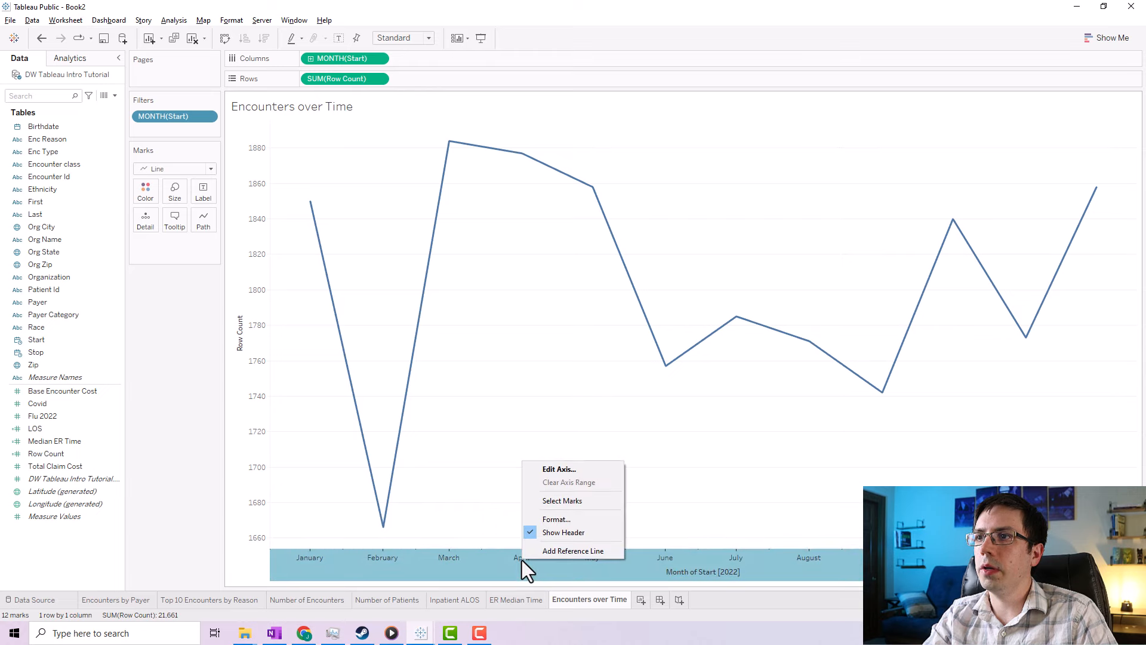
pyautogui.click(552, 514)
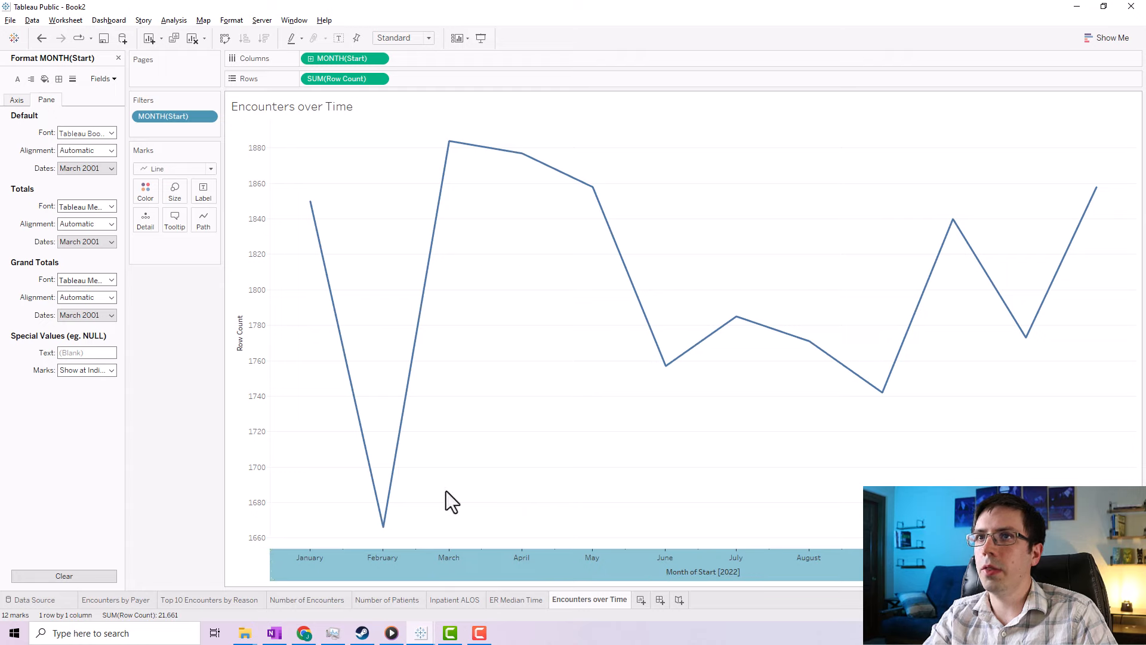
pyautogui.click(24, 101)
pyautogui.click(79, 206)
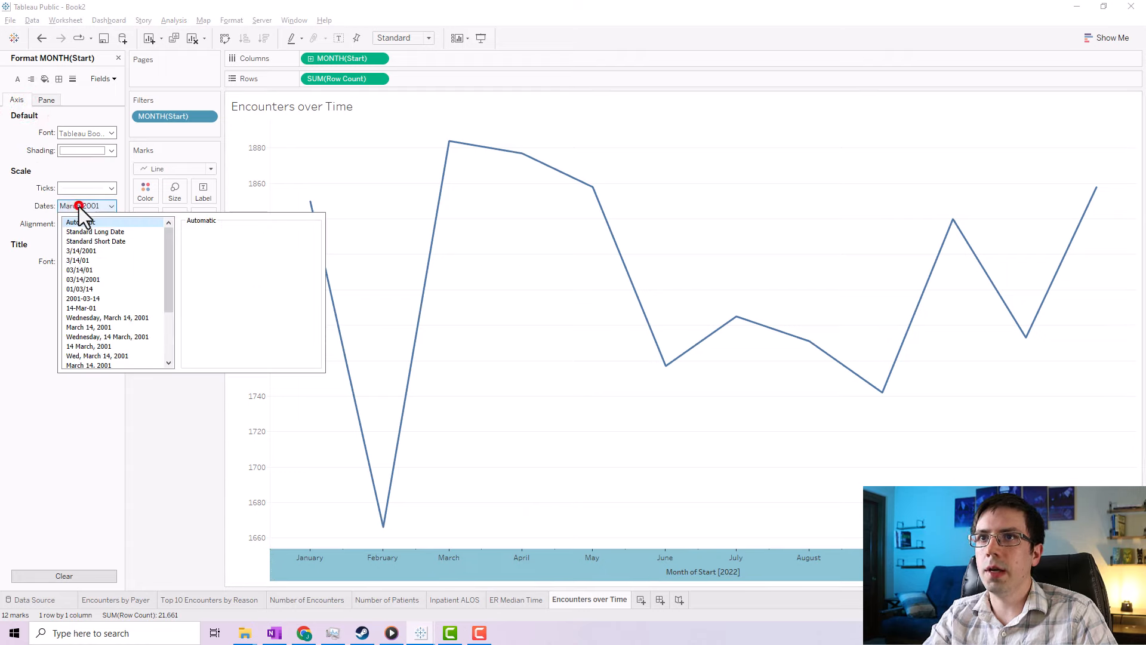
pyautogui.scroll(-3, 97, 288)
pyautogui.click(85, 356)
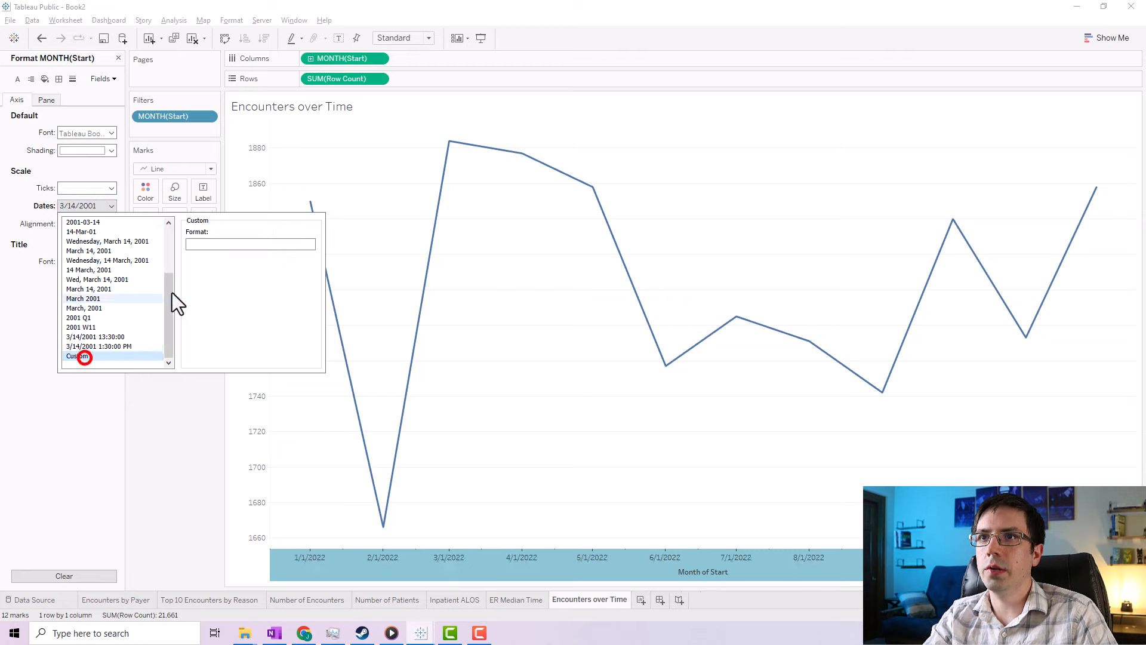
pyautogui.click(200, 245)
pyautogui.write('mmm')
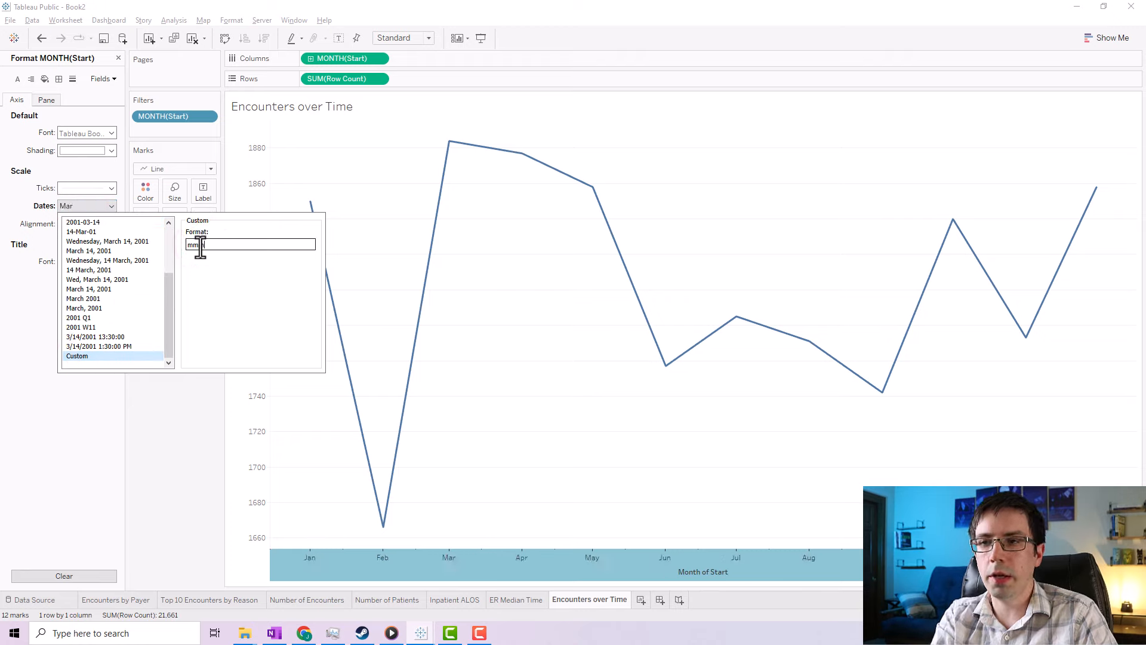
pyautogui.write('-yy')
pyautogui.click(176, 456)
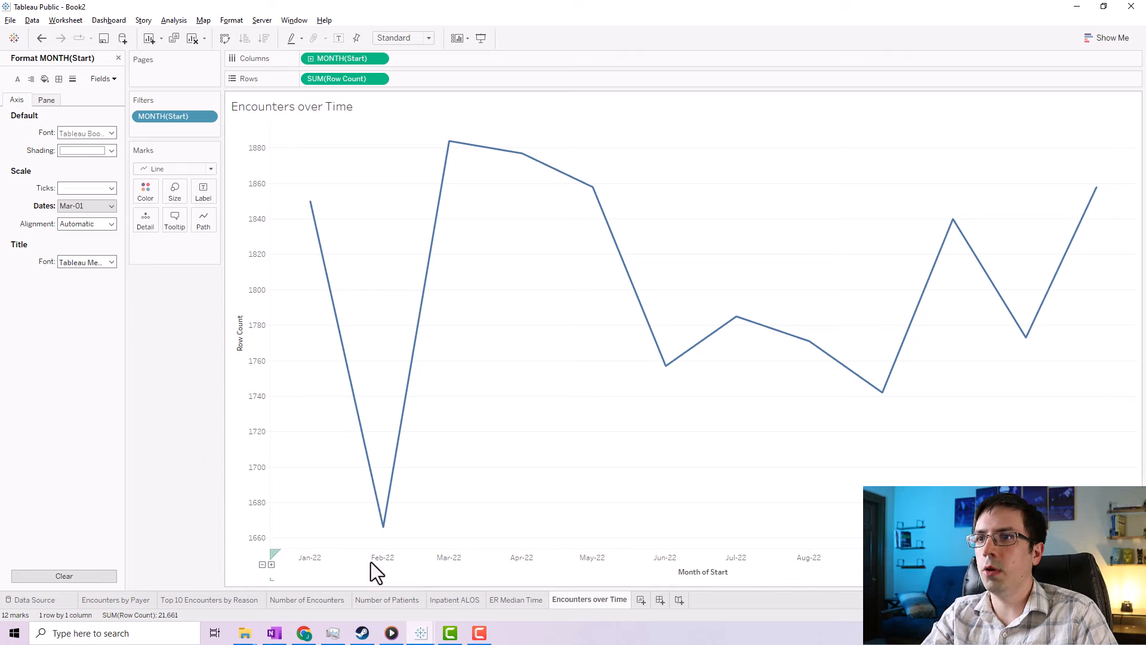
# Apply light gray shading to the Encounters over Time worksheet title.
pyautogui.rightClick(285, 107)
pyautogui.click(331, 159)
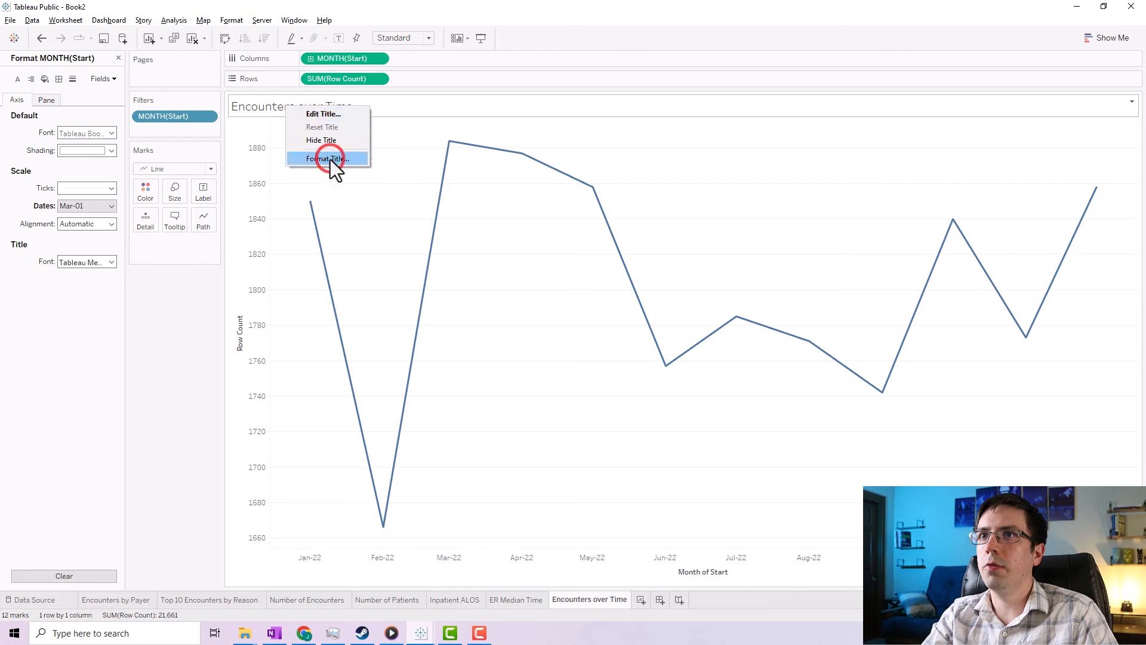
pyautogui.click(77, 95)
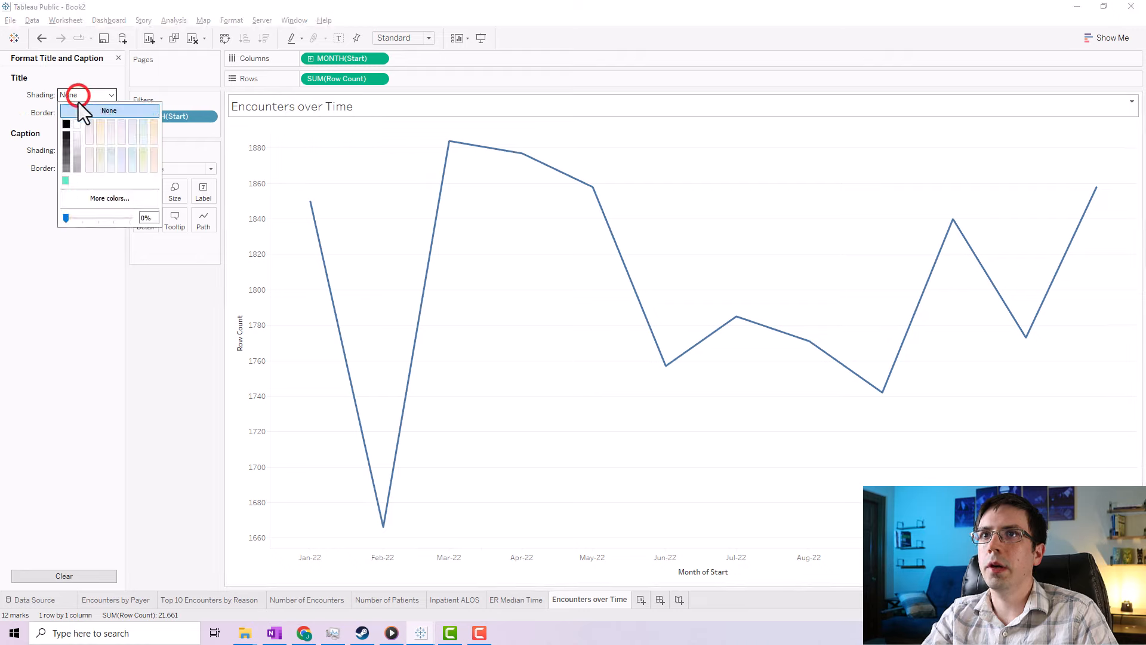
pyautogui.click(77, 142)
pyautogui.click(169, 358)
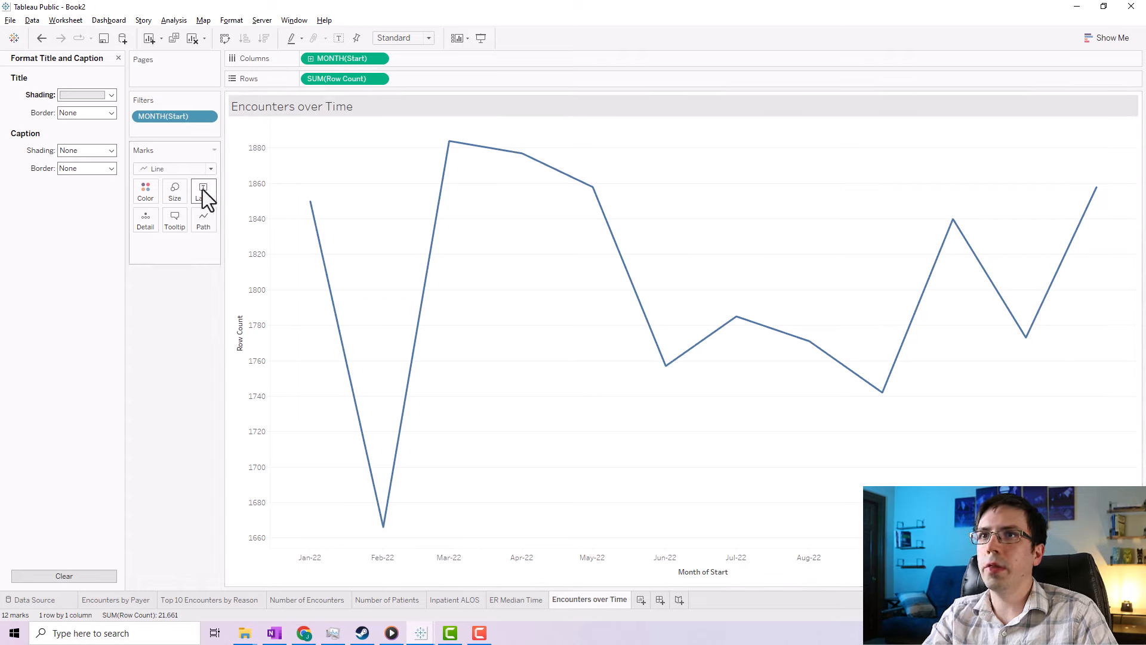
# Increase the mark size of the encounters chart to make its line noticeably thicker.
pyautogui.click(176, 192)
pyautogui.moveTo(195, 218); pyautogui.dragTo(221, 227)
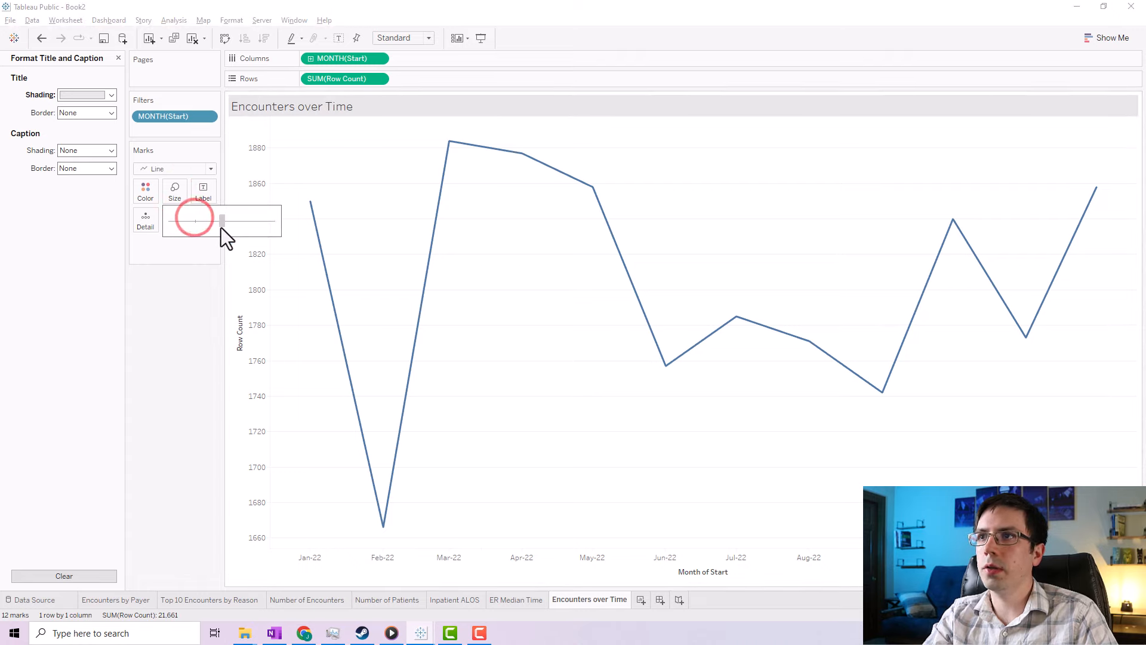
pyautogui.click(117, 384)
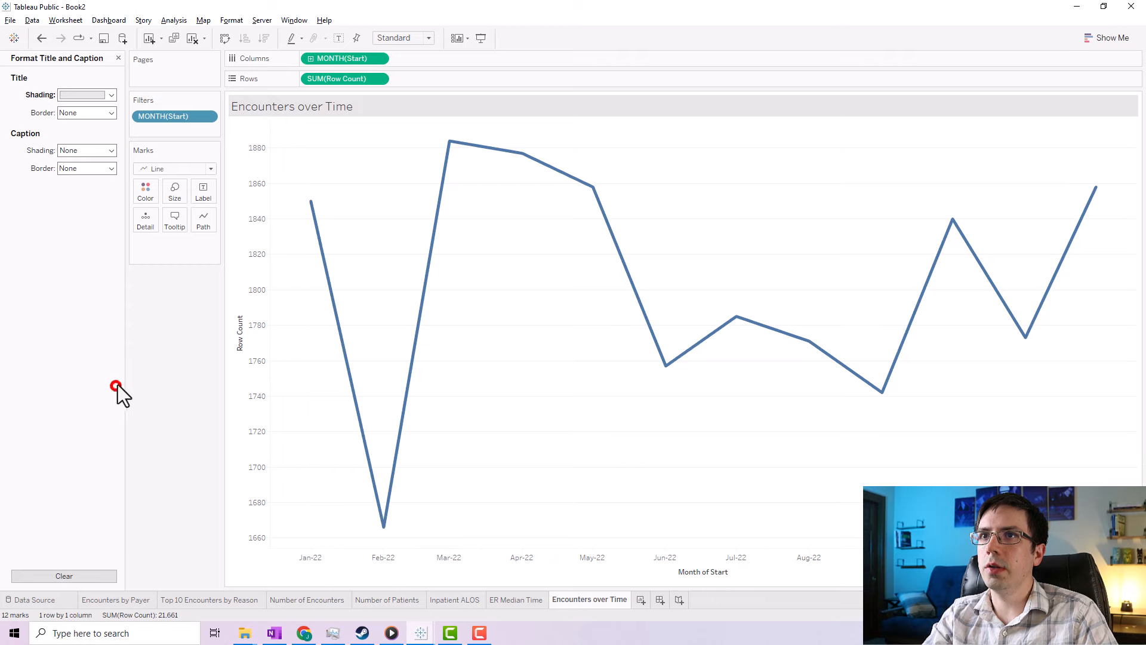
pyautogui.click(174, 196)
pyautogui.moveTo(220, 221)
pyautogui.mouseDown()
pyautogui.moveTo(194, 221)
pyautogui.moveTo(222, 221)
pyautogui.mouseUp()
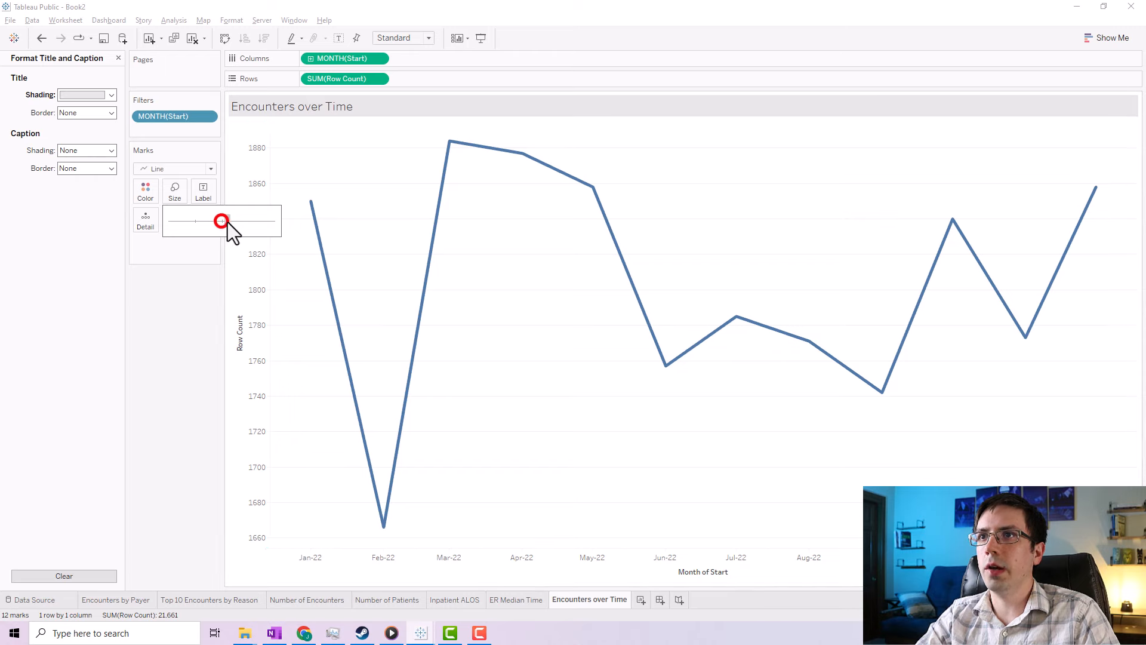
pyautogui.moveTo(228, 222); pyautogui.dragTo(236, 221)
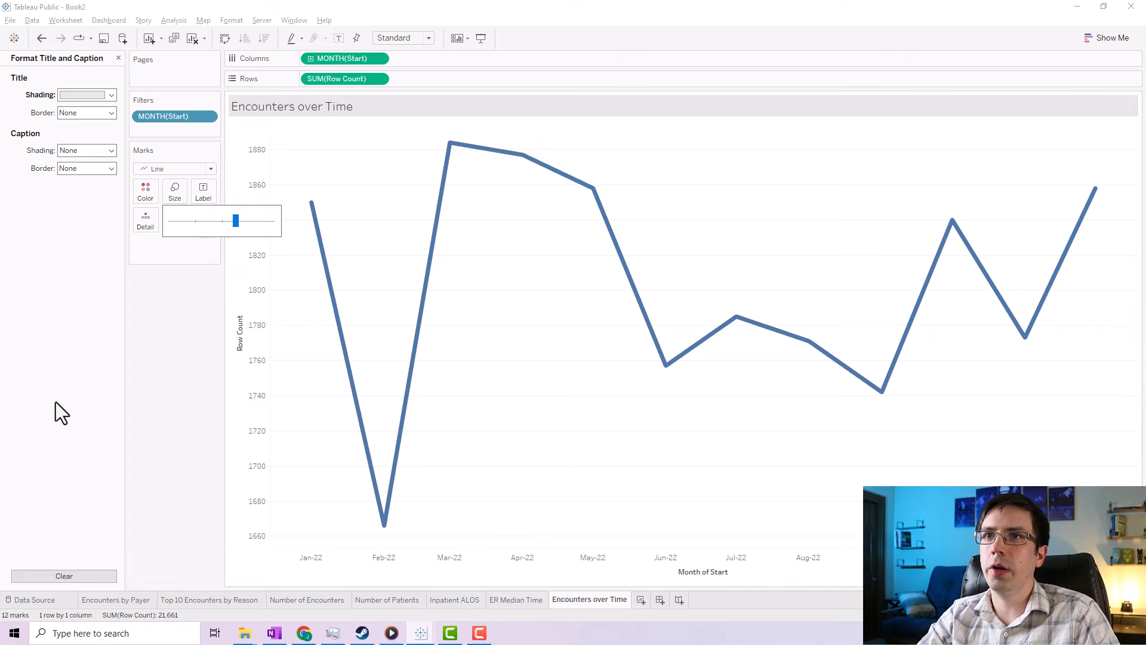
pyautogui.click(172, 262)
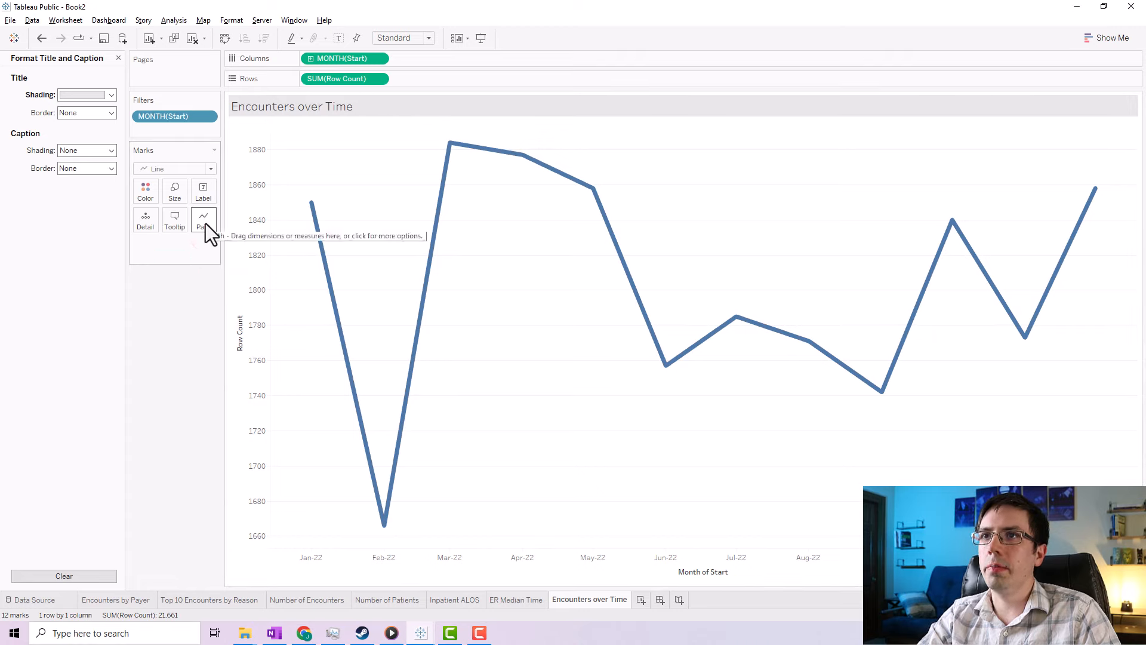
# Try step line types and dashed and dotted patterns on the encounters line, and restore the linear, solid style.
pyautogui.click(206, 223)
pyautogui.click(225, 258)
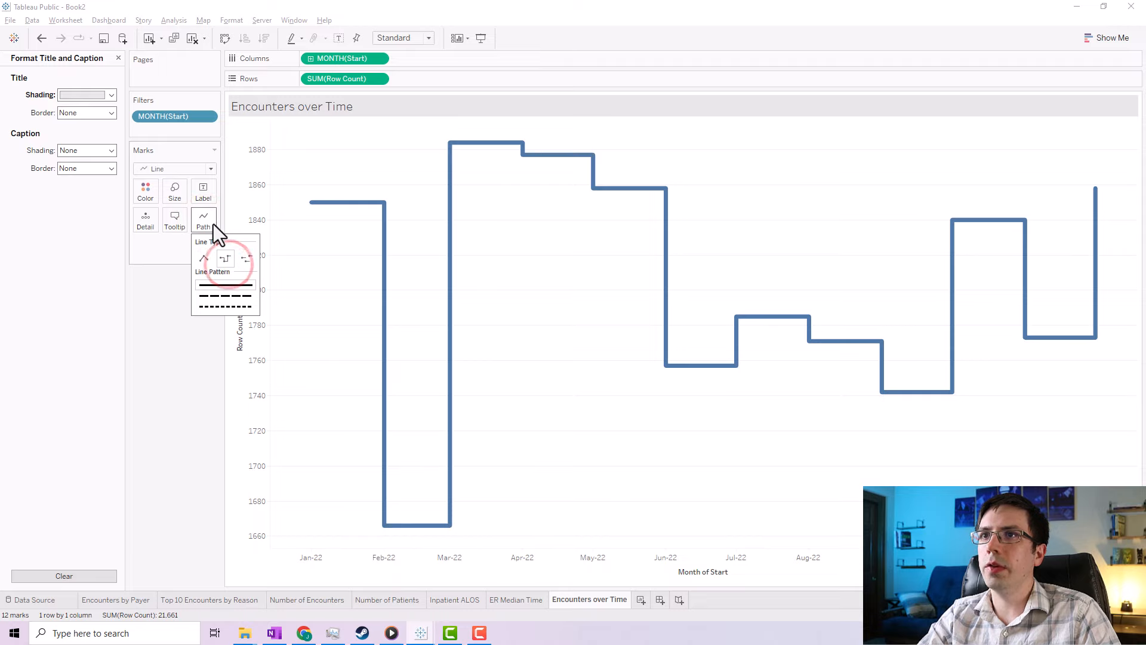
pyautogui.click(245, 257)
pyautogui.click(225, 257)
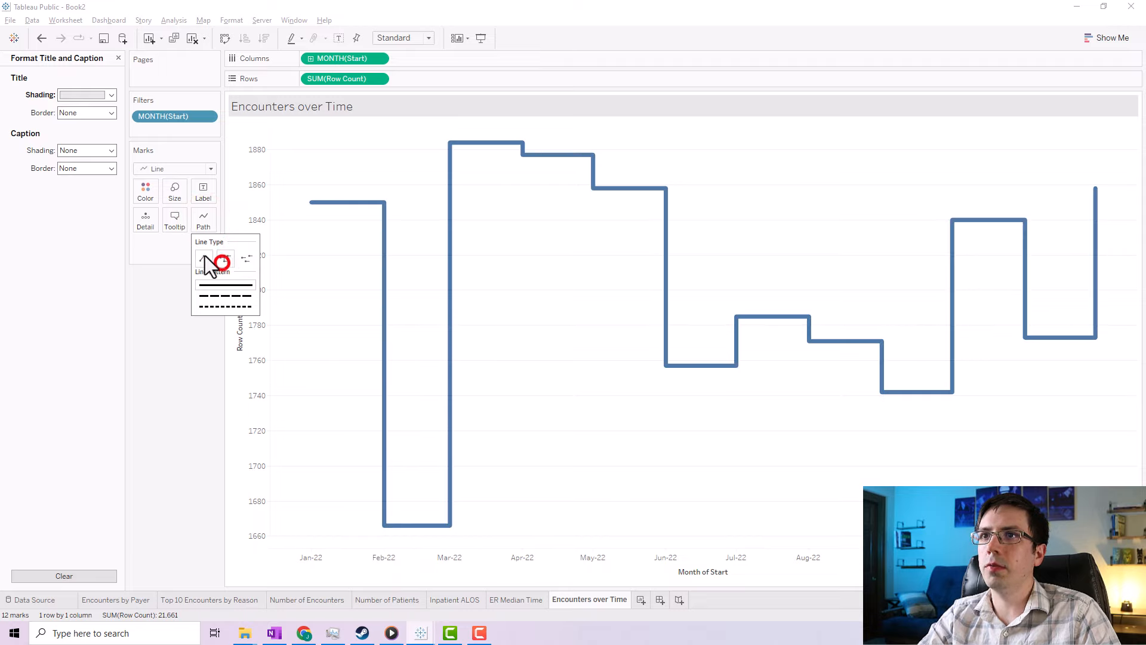
pyautogui.click(215, 295)
pyautogui.click(225, 306)
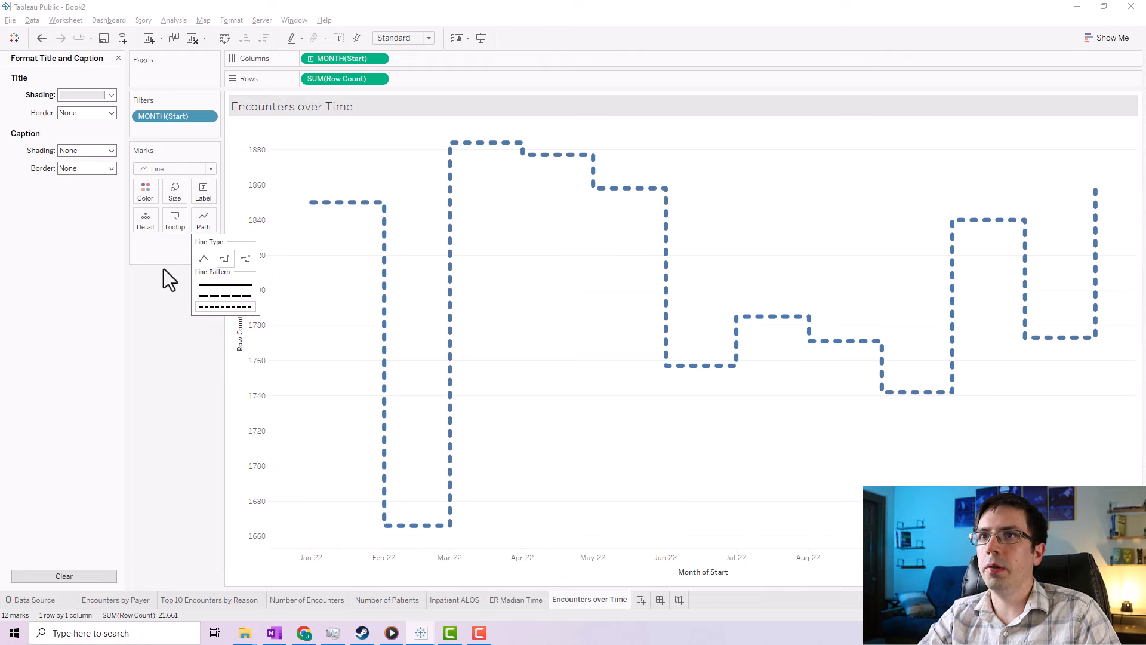
pyautogui.click(204, 263)
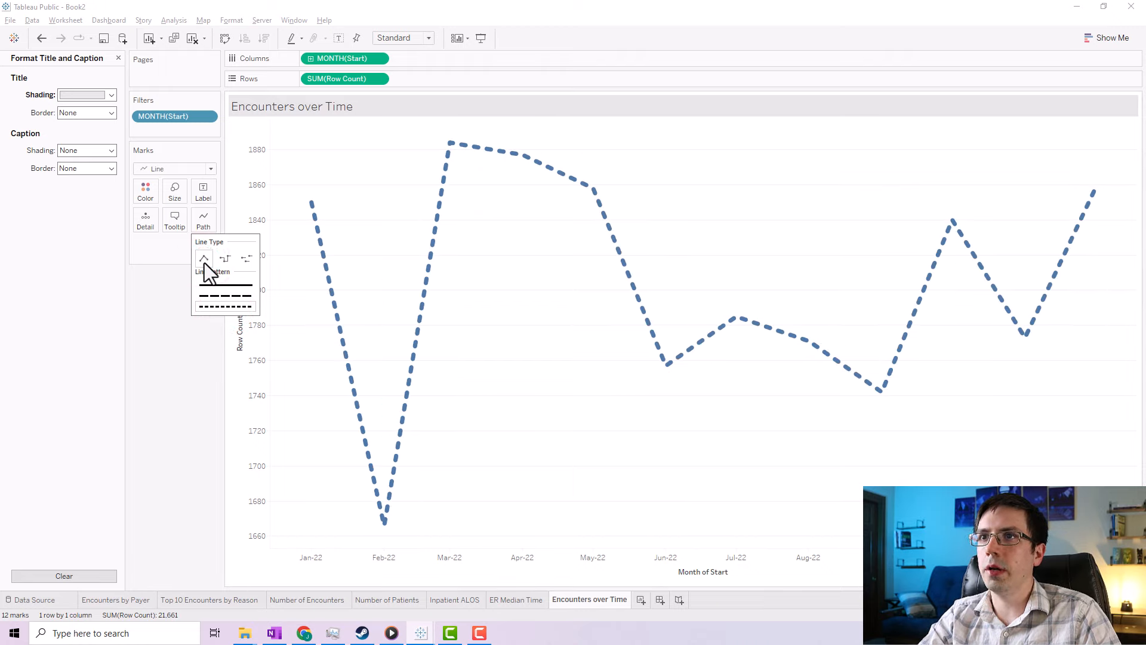
pyautogui.click(214, 285)
pyautogui.click(179, 397)
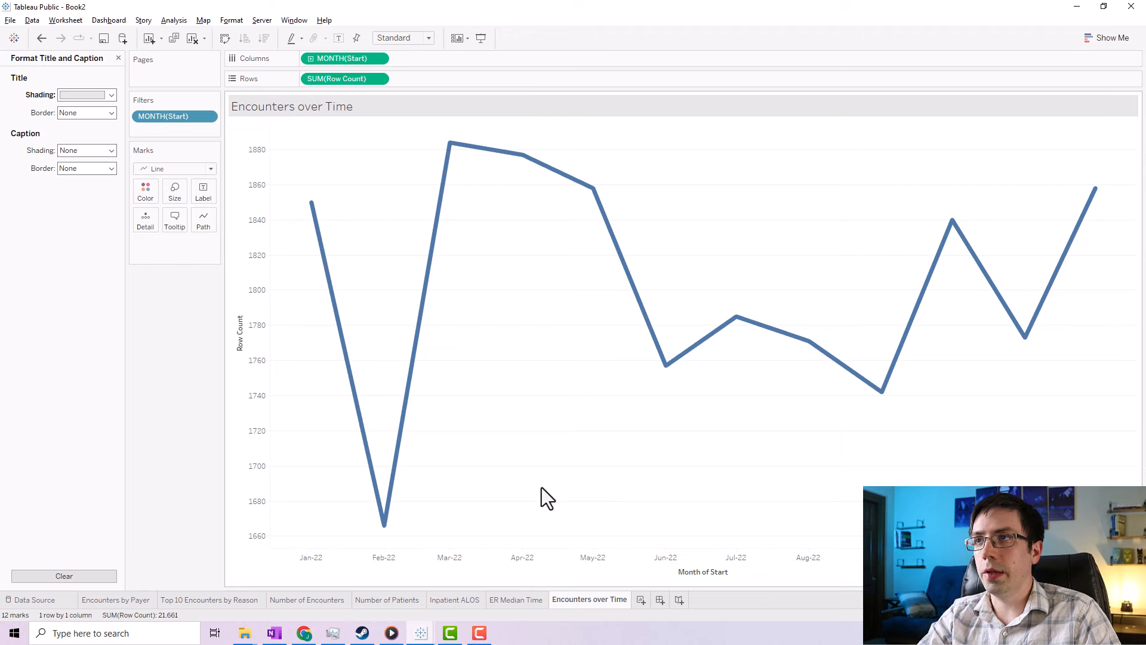
# Switch to the Intro Tableau Demo workbook to examine the dashboard's Age Histogram, and return to Book2.
pyautogui.hotkey('alt', 'Tab')
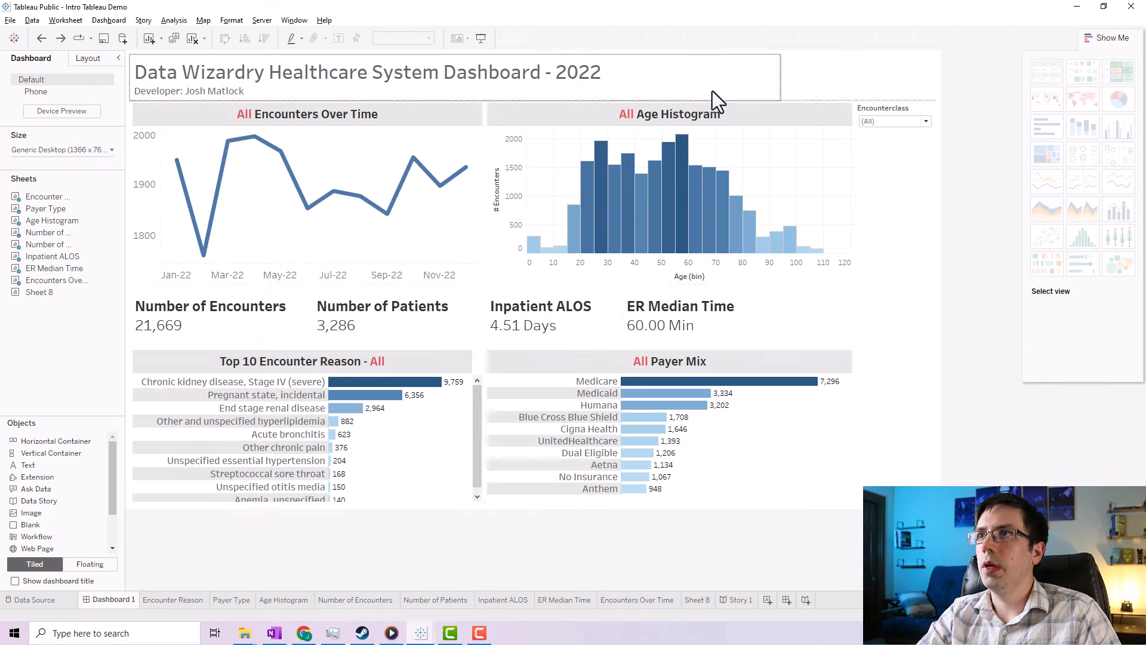
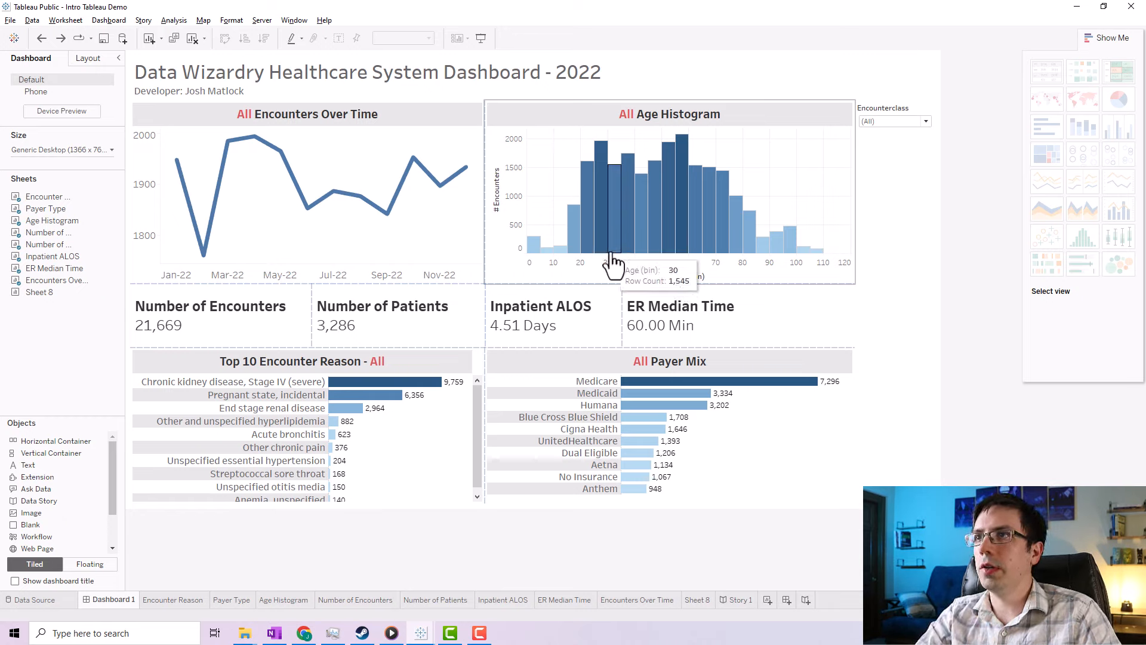
pyautogui.moveTo(628, 250)
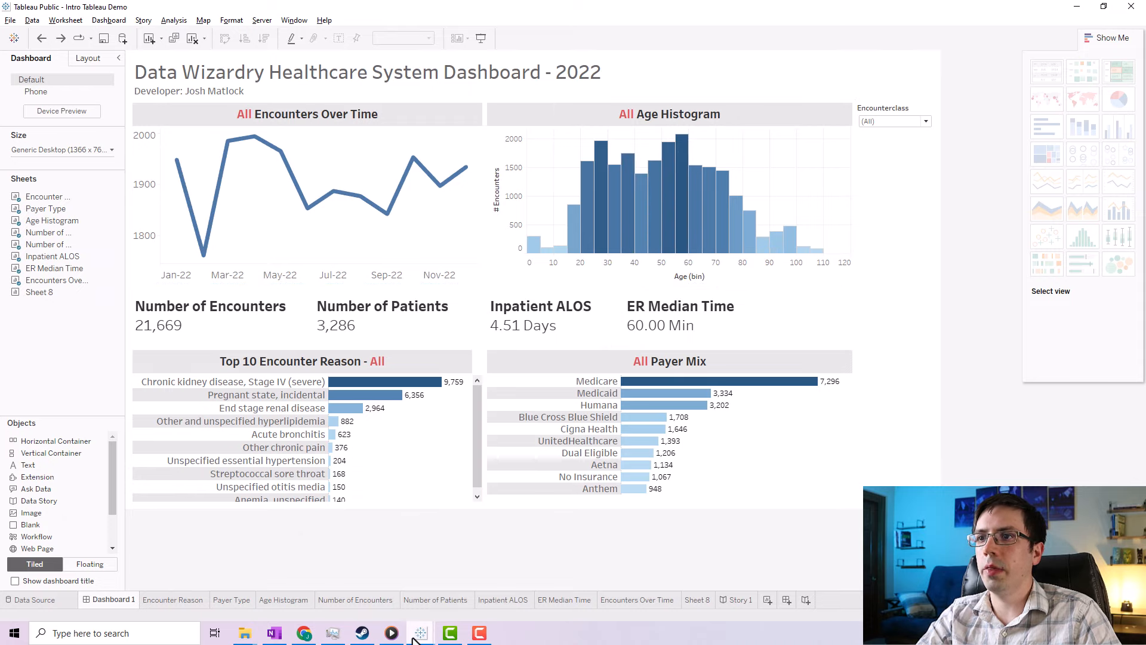
pyautogui.moveTo(420, 637)
pyautogui.click(484, 582)
# Add a new worksheet after Encounters over Time and replace its title text with Histogram.
pyautogui.click(645, 600)
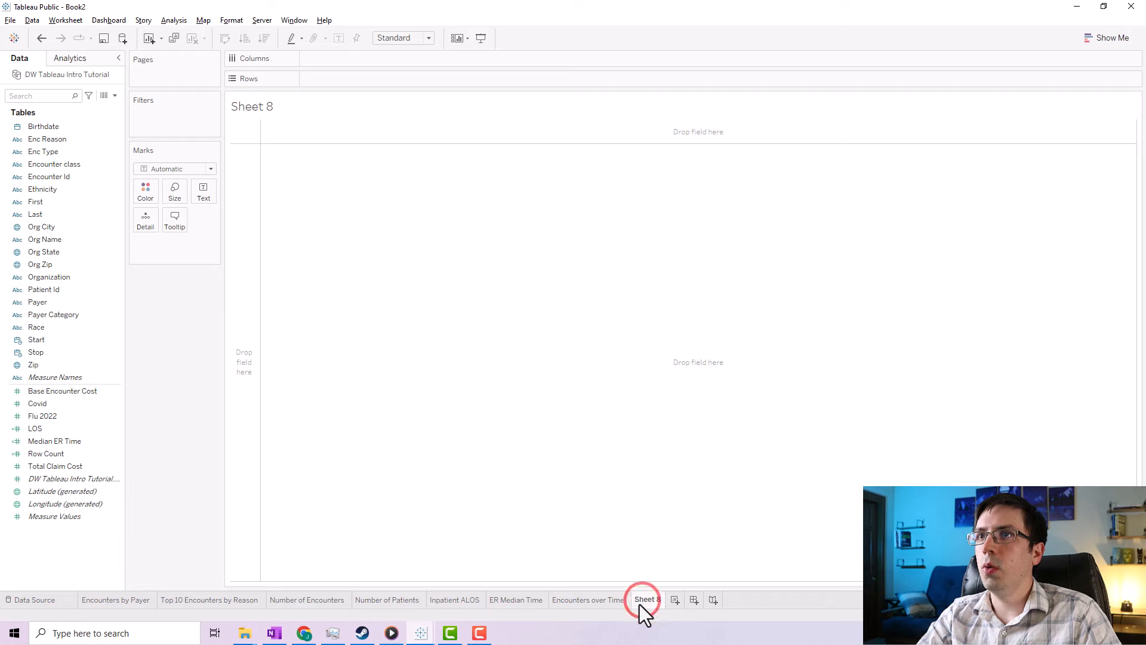
pyautogui.doubleClick(255, 109)
pyautogui.moveTo(631, 159); pyautogui.dragTo(499, 143)
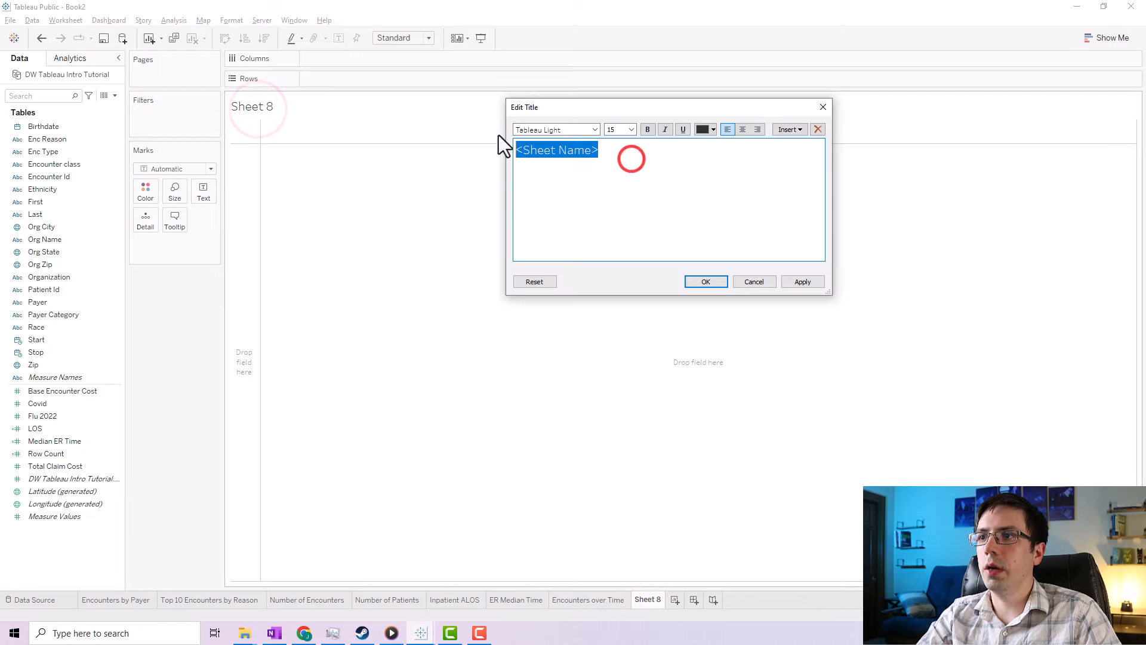
pyautogui.write('Histog')
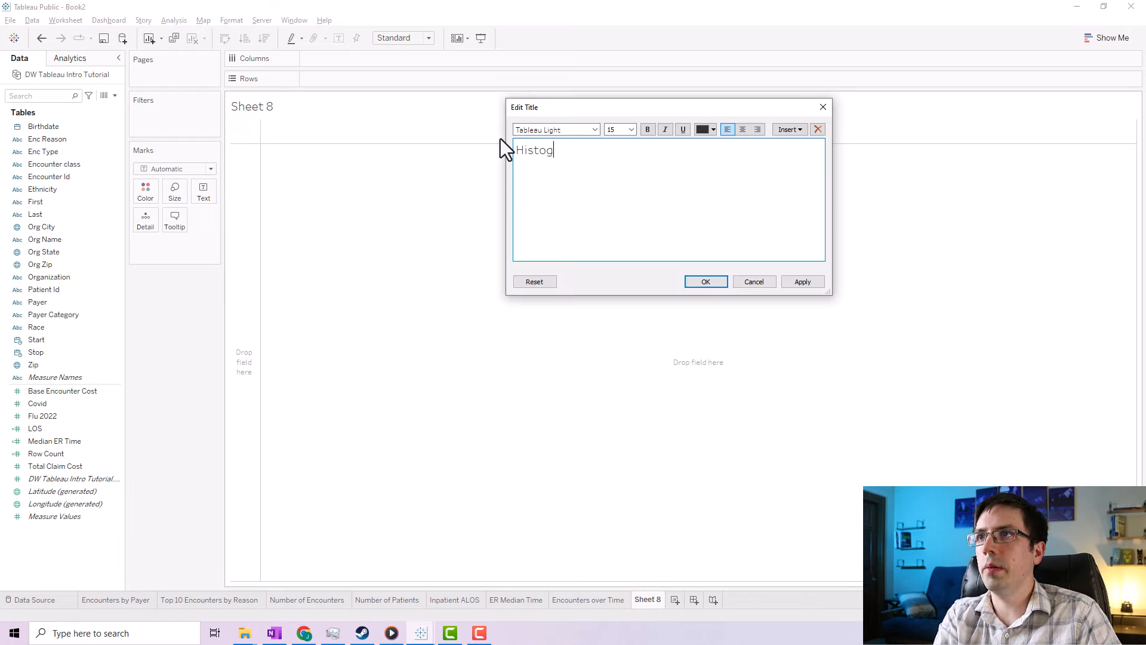
pyautogui.write('ram')
pyautogui.click(801, 283)
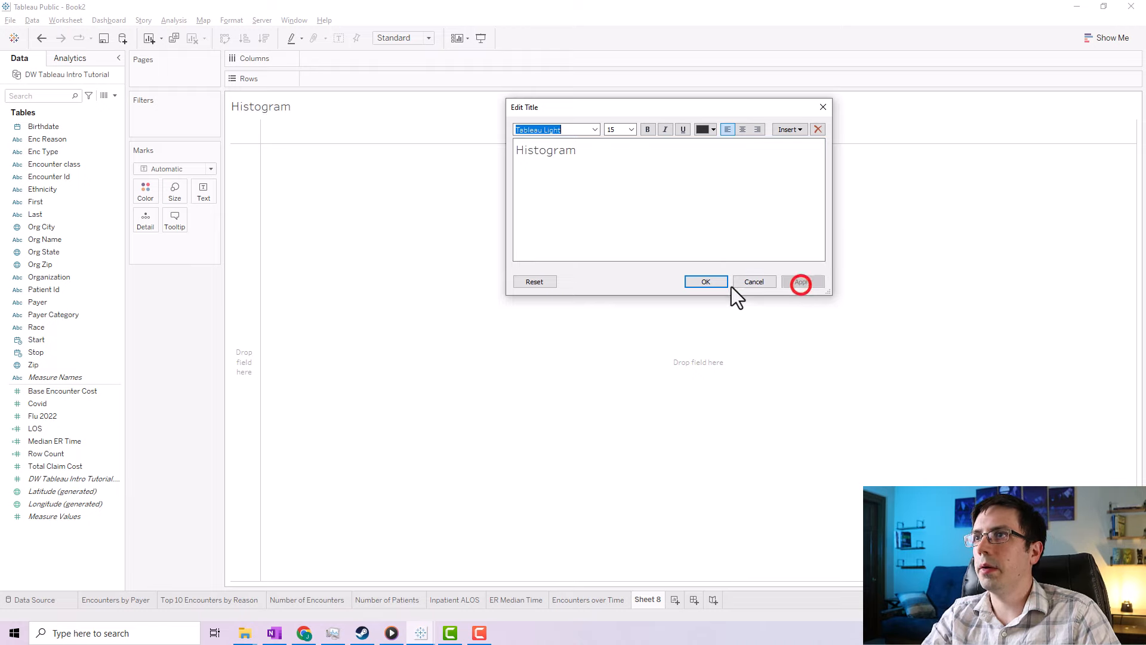
pyautogui.click(704, 283)
pyautogui.moveTo(461, 594)
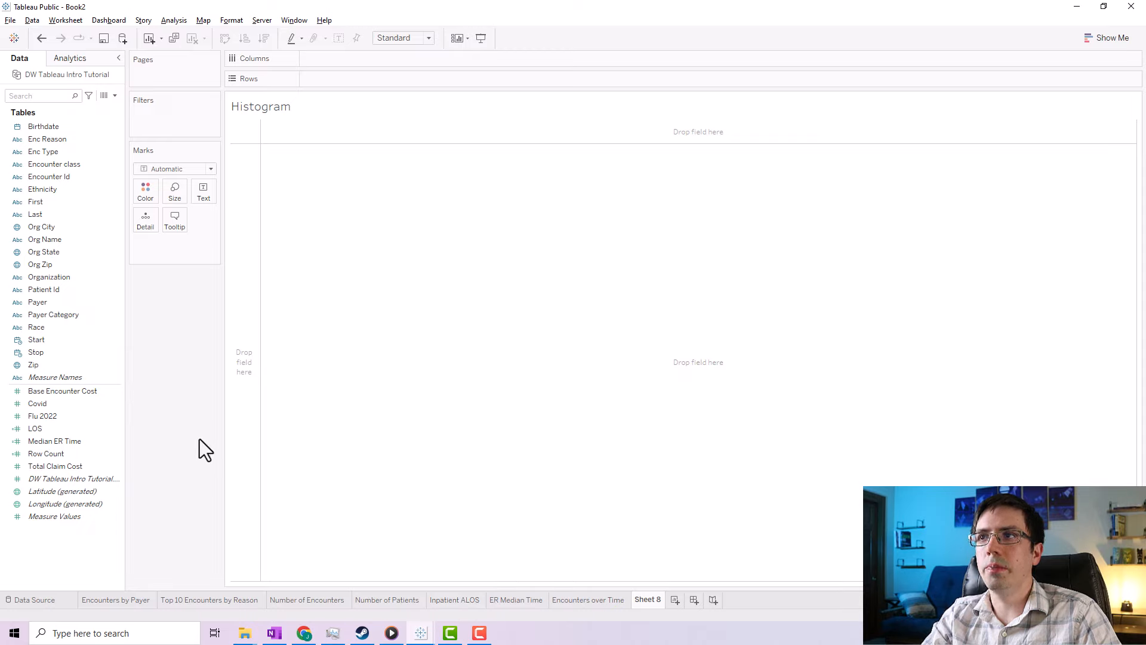
# Duplicate the LOS calculated field and rename the copy Age.
pyautogui.click(53, 430)
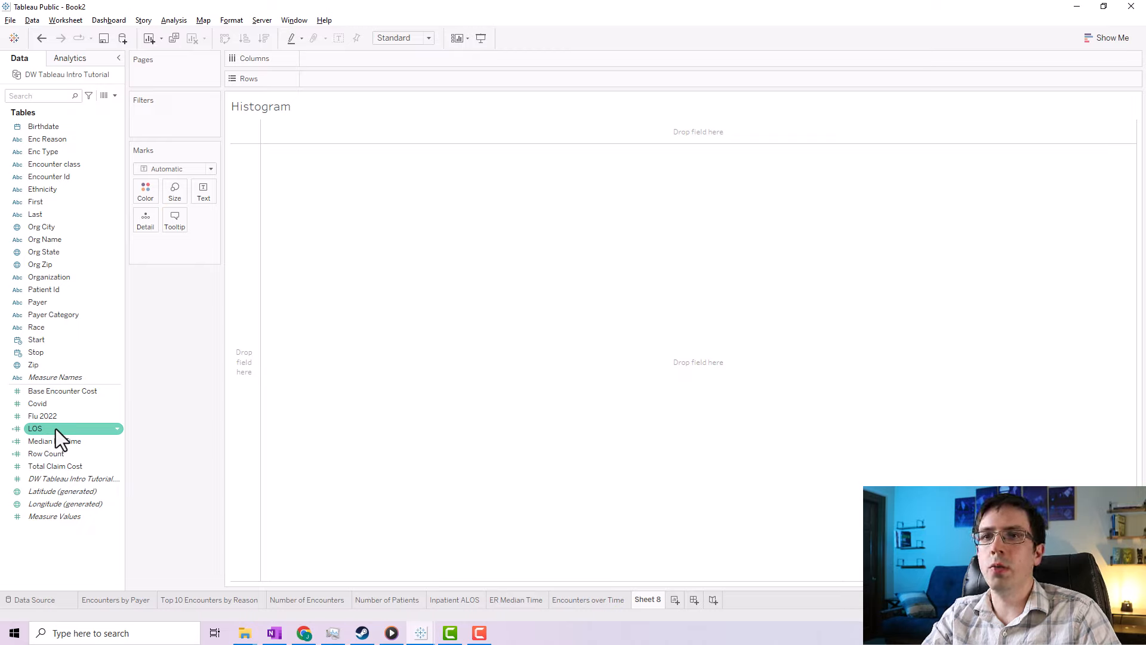
pyautogui.rightClick(56, 428)
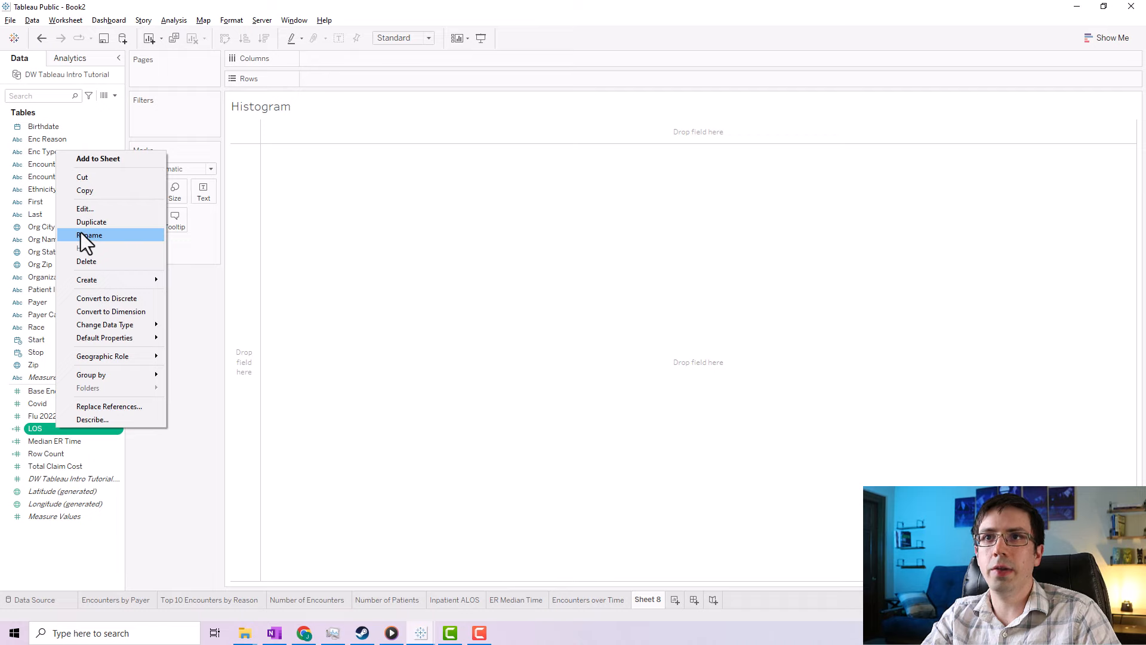
pyautogui.click(83, 223)
pyautogui.rightClick(50, 440)
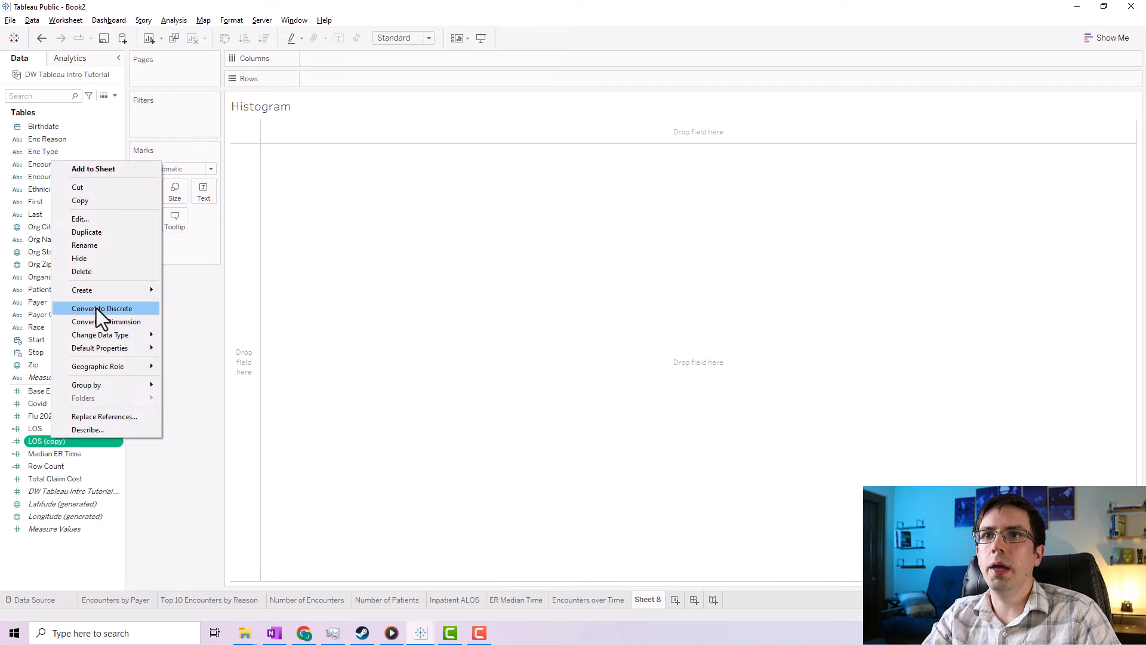
pyautogui.click(85, 246)
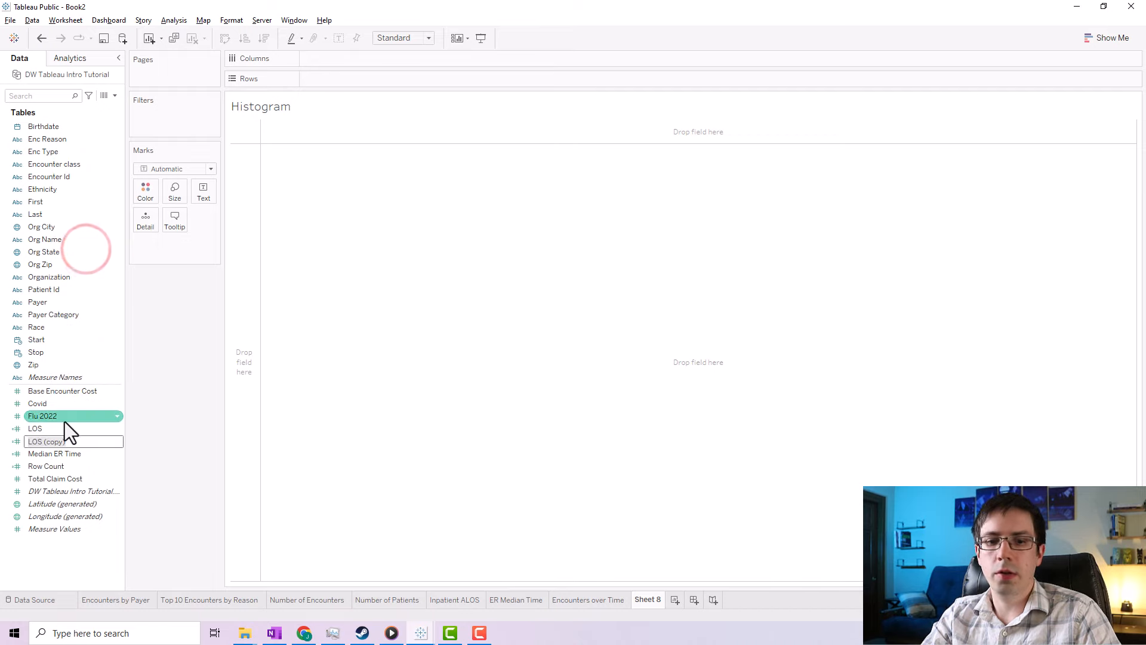
pyautogui.write('Age')
pyautogui.click(168, 418)
# Edit the Age formula so DATEDIFF uses 'year' as the date part and [Birthdate] as the start date.
pyautogui.rightClick(41, 391)
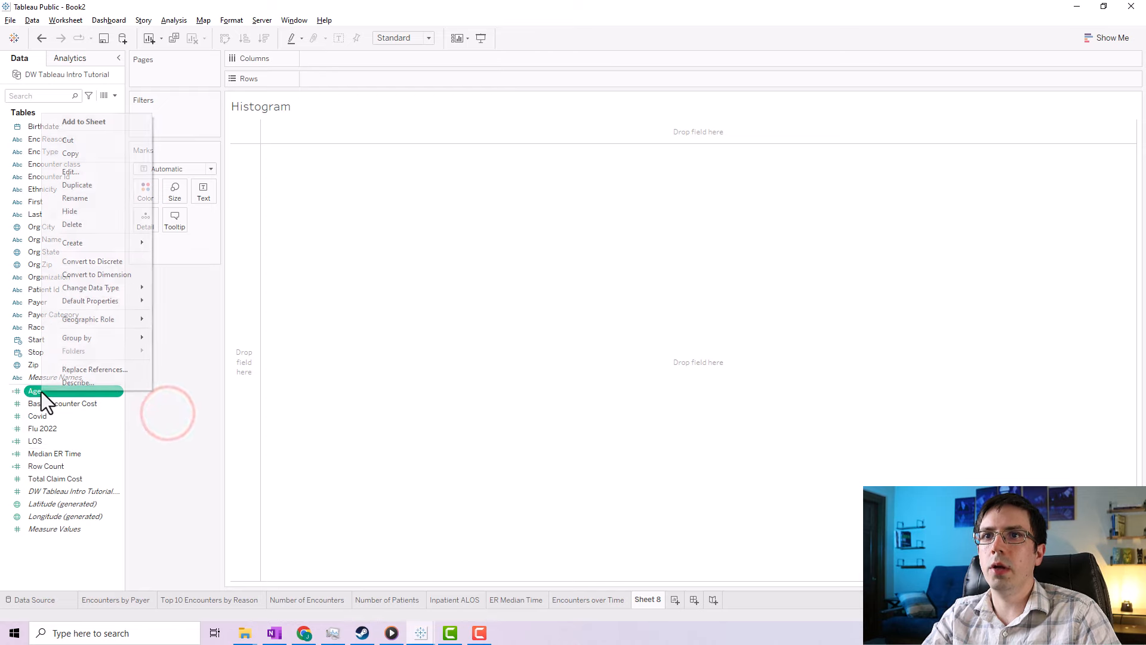
pyautogui.click(67, 172)
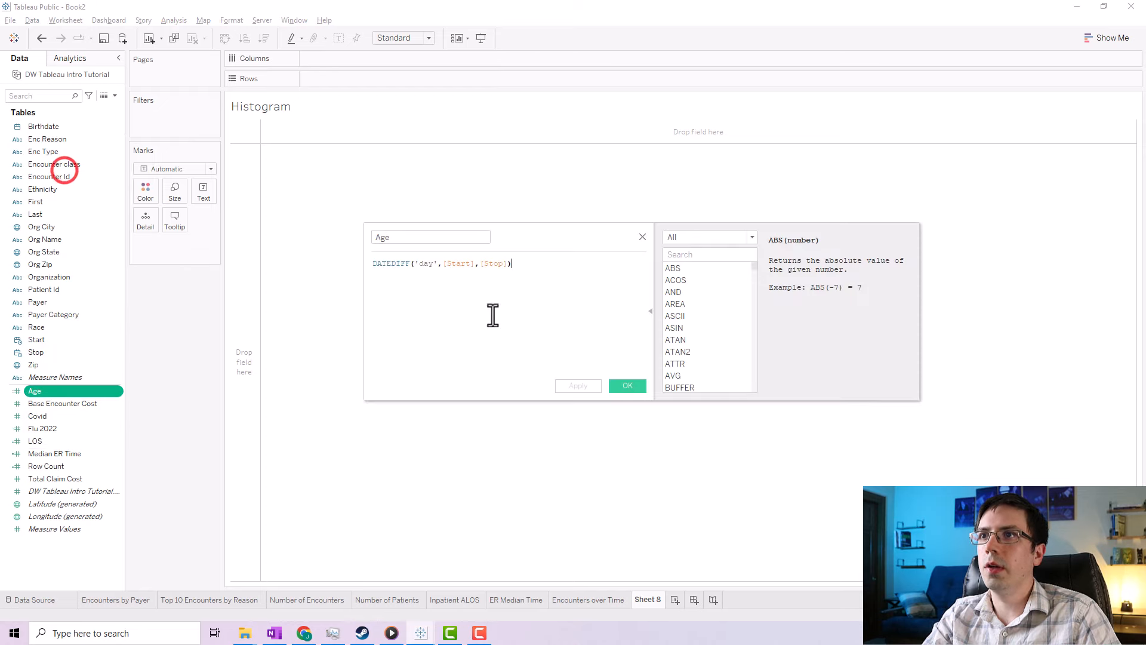
pyautogui.doubleClick(431, 264)
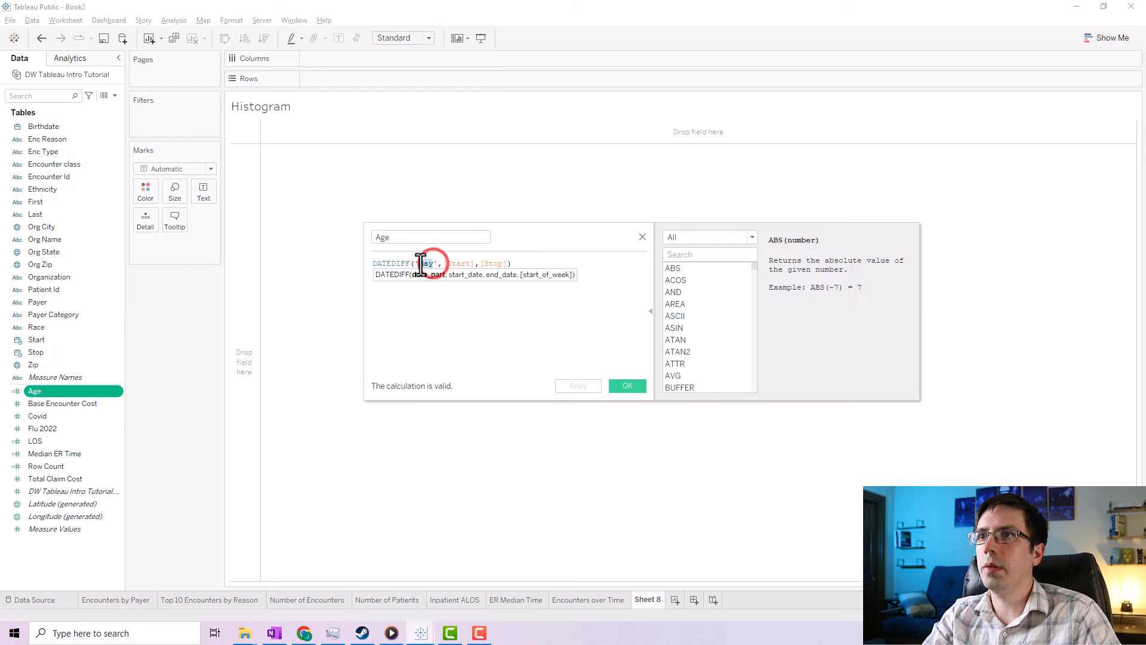
pyautogui.write('y')
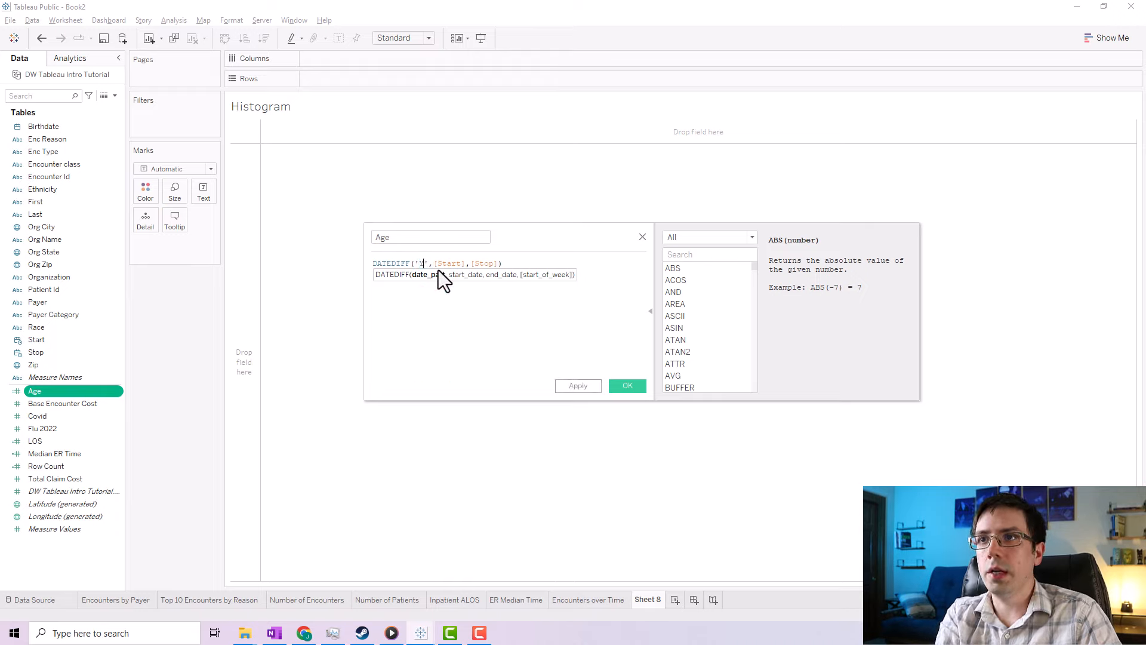
pyautogui.write('year')
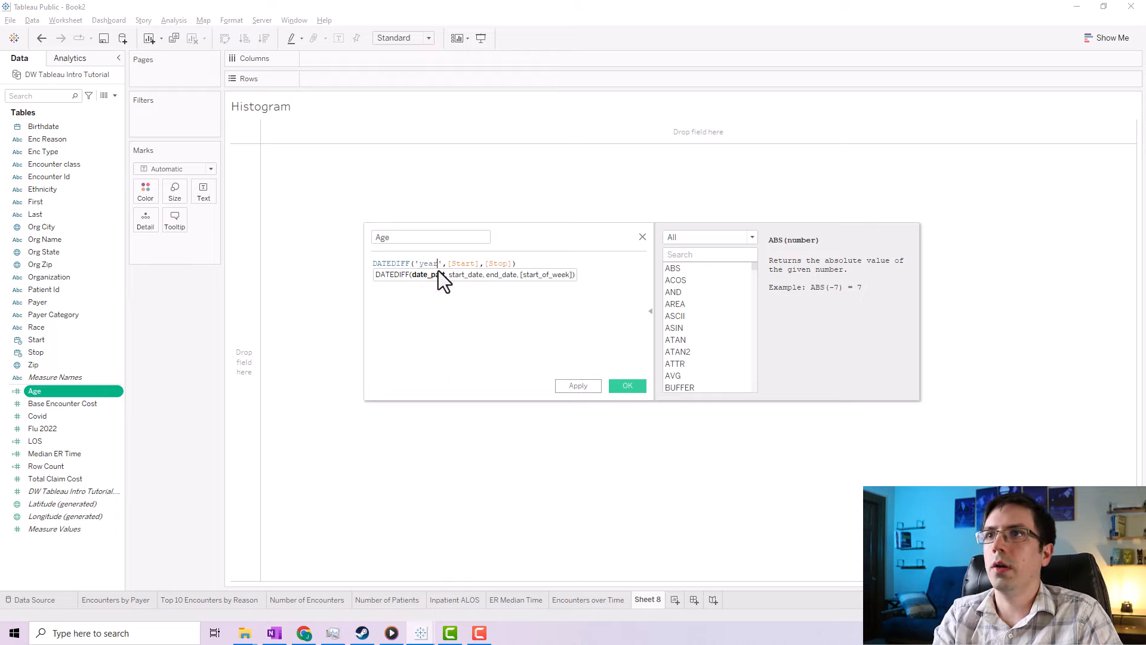
pyautogui.doubleClick(471, 264)
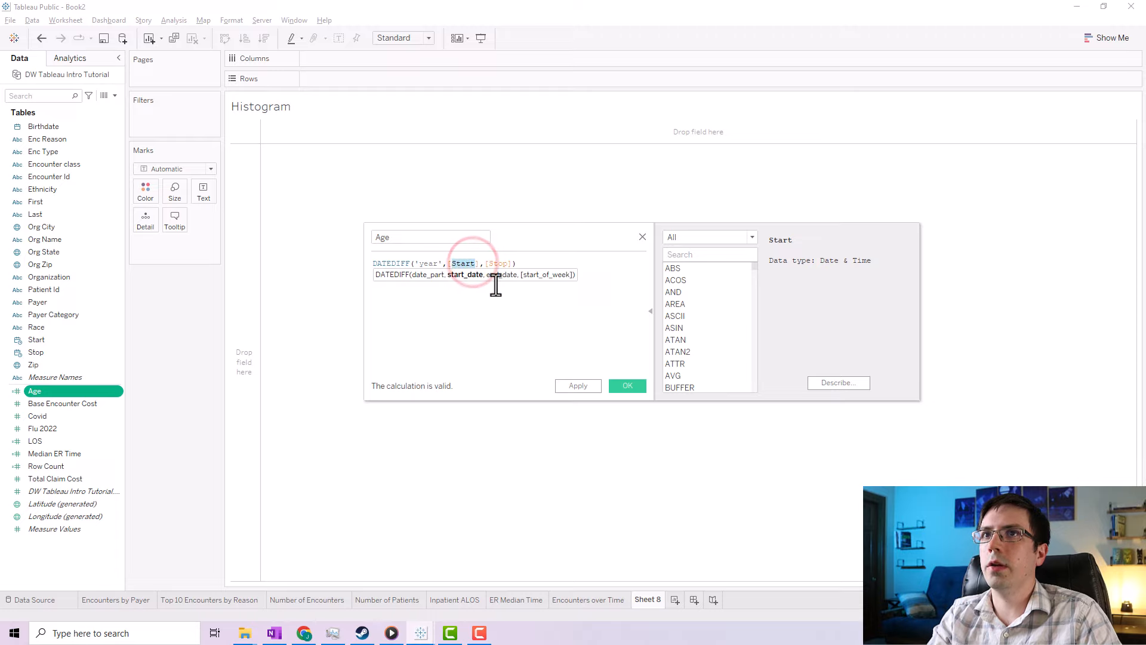
pyautogui.write('Birthdate')
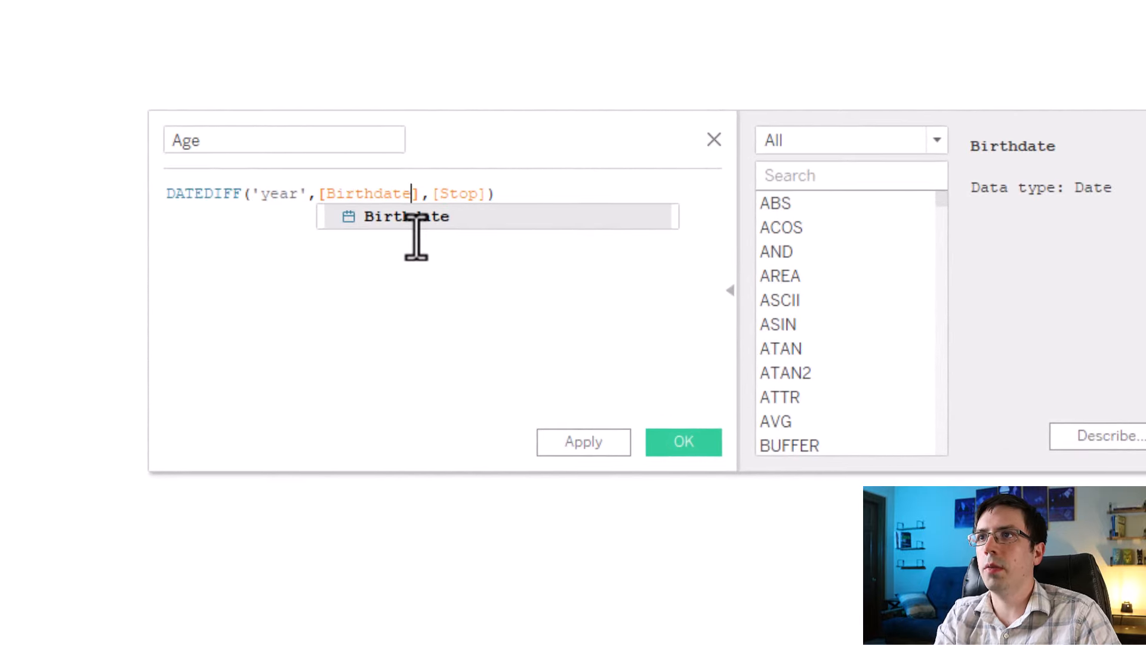
# Replace the [Stop] end date in the Age formula with the literal #12-31-2022# and save the calculation.
pyautogui.press('Right')
pyautogui.press('Right')
pyautogui.press('Right')
pyautogui.press('Right')
pyautogui.press('Right')
pyautogui.press('Right')
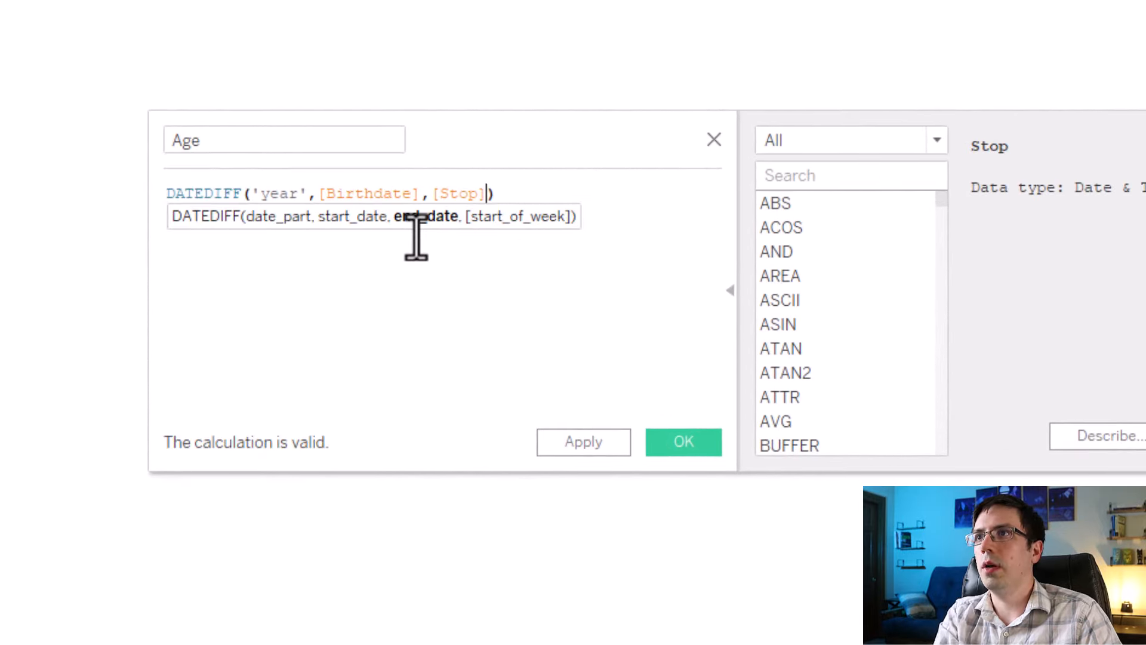
pyautogui.press('BackSpace')
pyautogui.press('BackSpace')
pyautogui.press('BackSpace')
pyautogui.press('BackSpace')
pyautogui.press('BackSpace')
pyautogui.press('BackSpace')
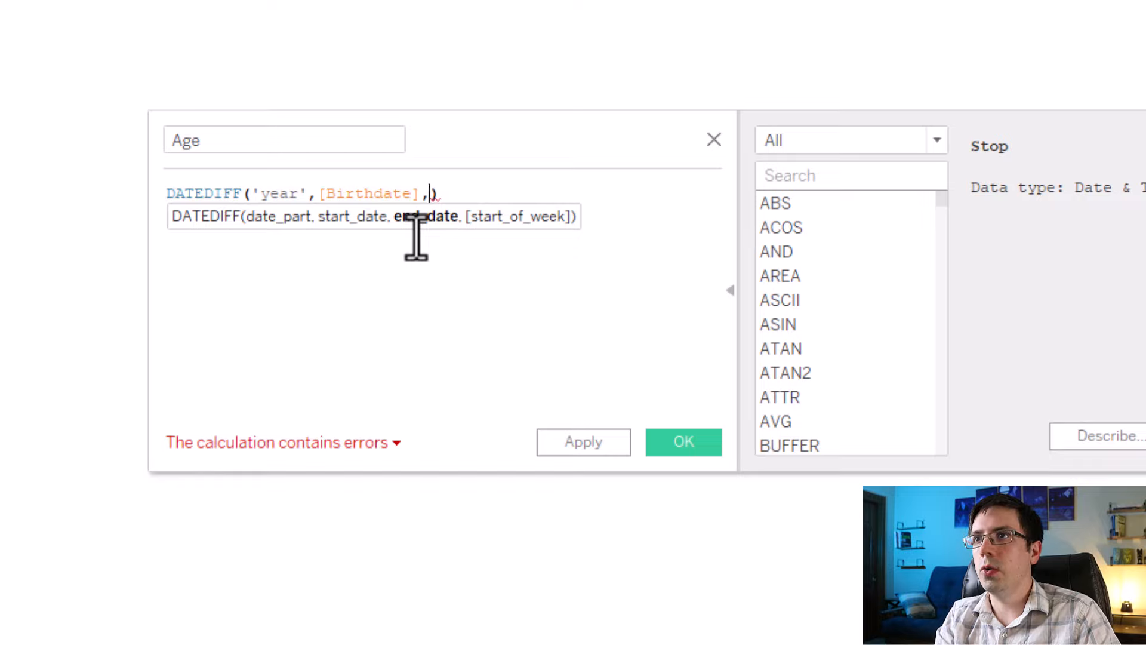
pyautogui.write('##')
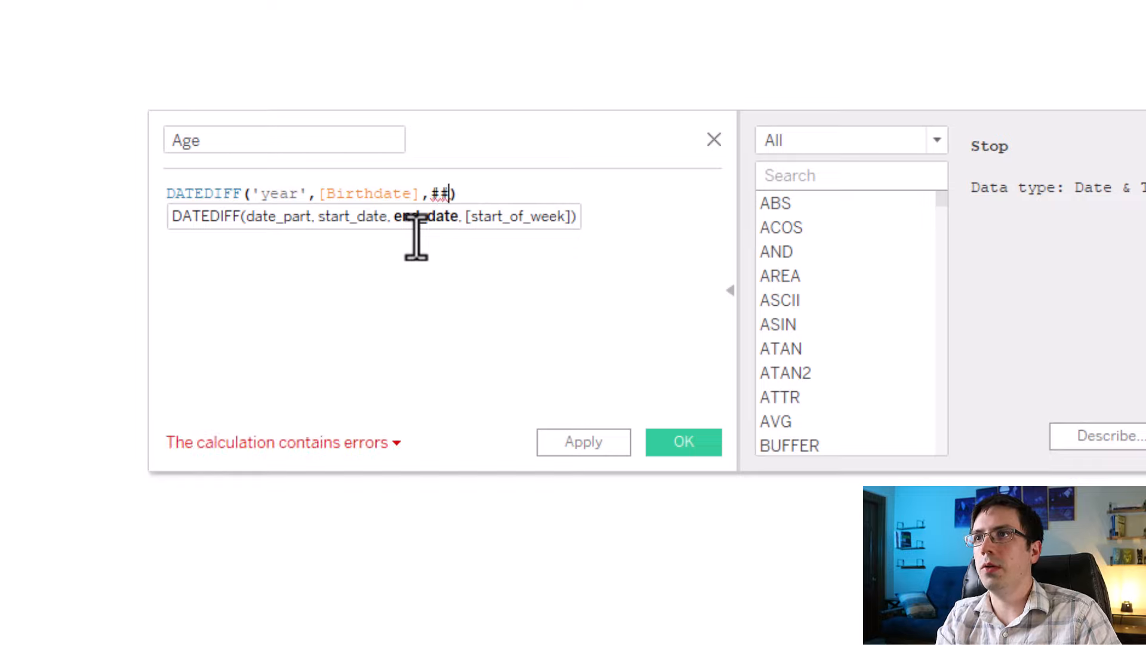
pyautogui.press('Right')
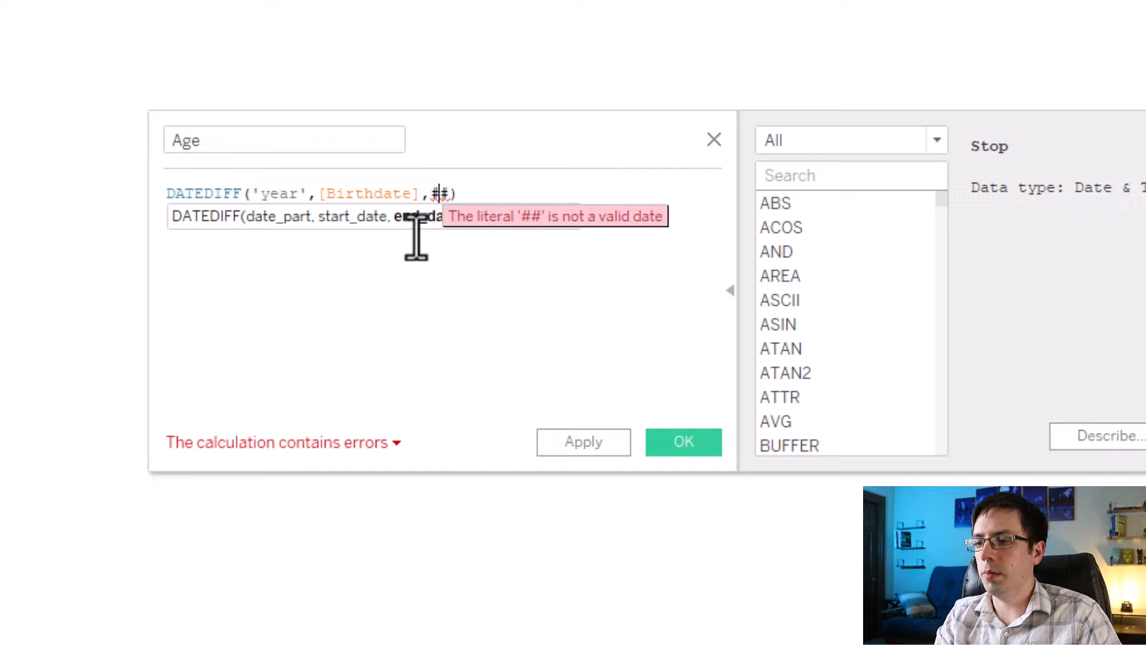
pyautogui.write('12-31-')
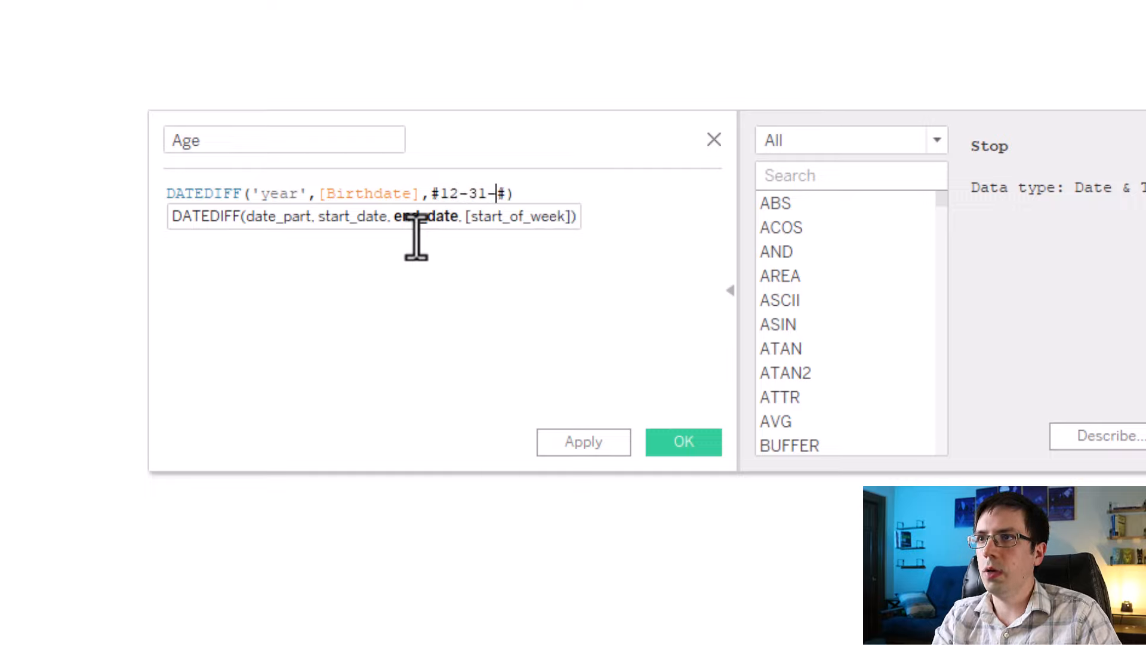
pyautogui.write('2022')
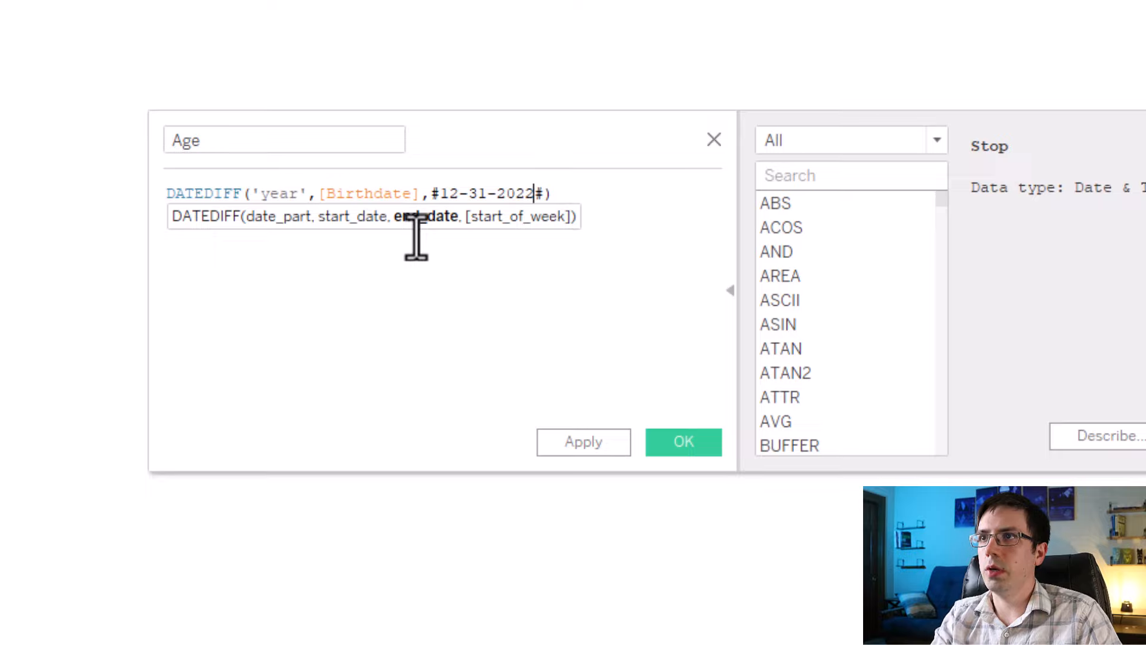
pyautogui.click(384, 243)
pyautogui.click(584, 443)
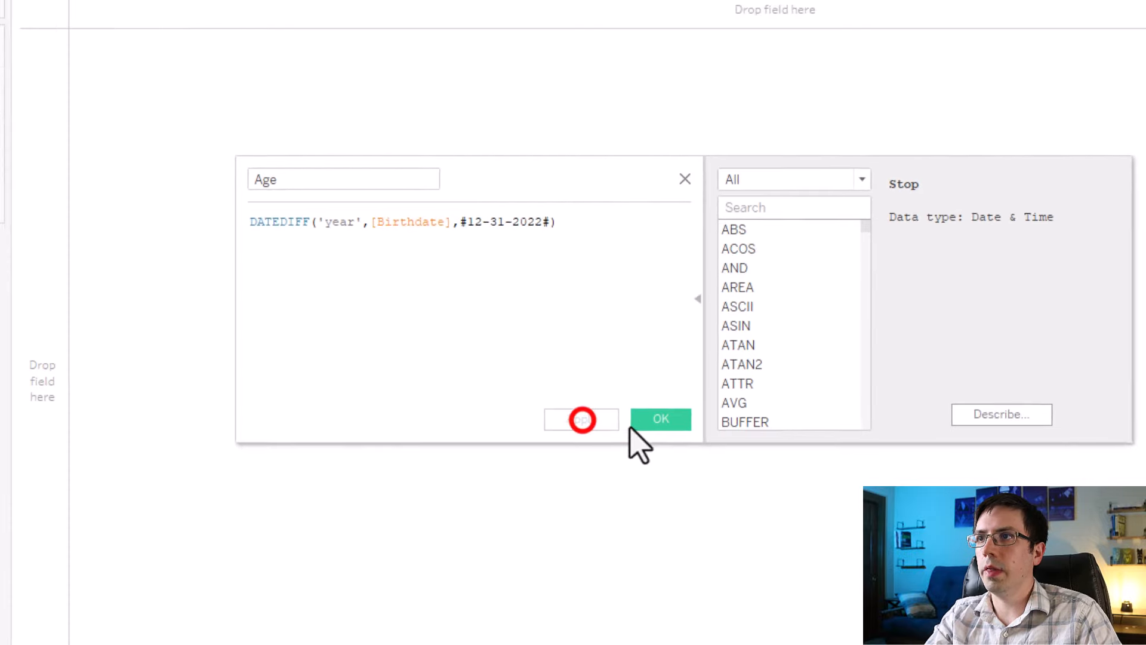
pyautogui.click(634, 425)
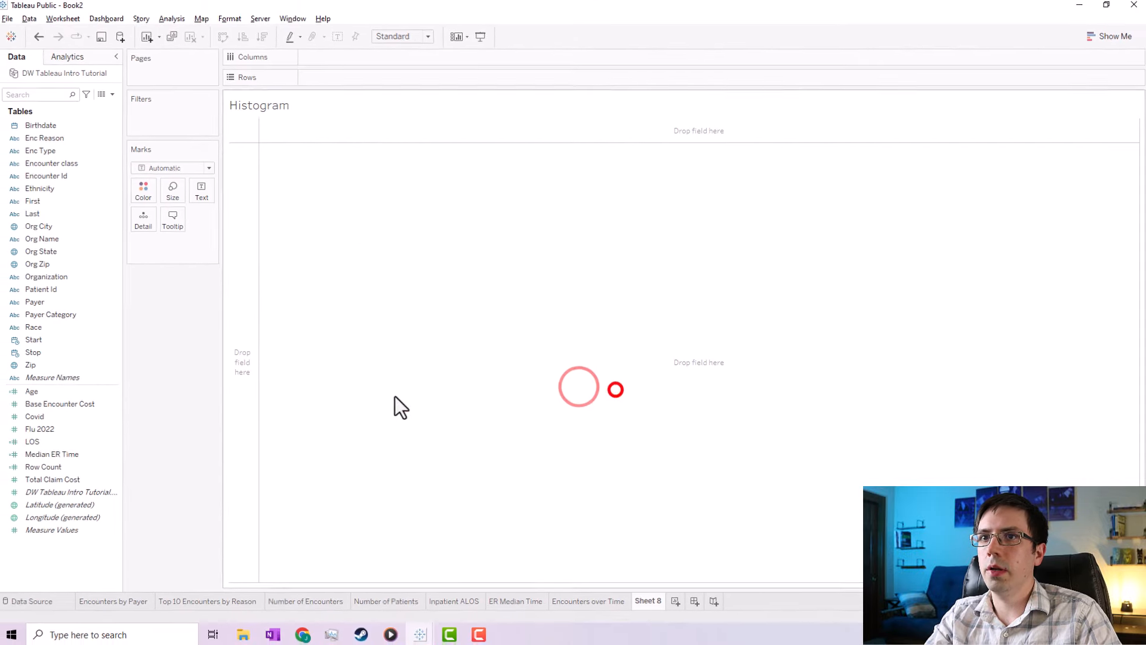
# Create bins from the Age field with a bin size of 5, keeping the field name Age (bin).
pyautogui.click(79, 391)
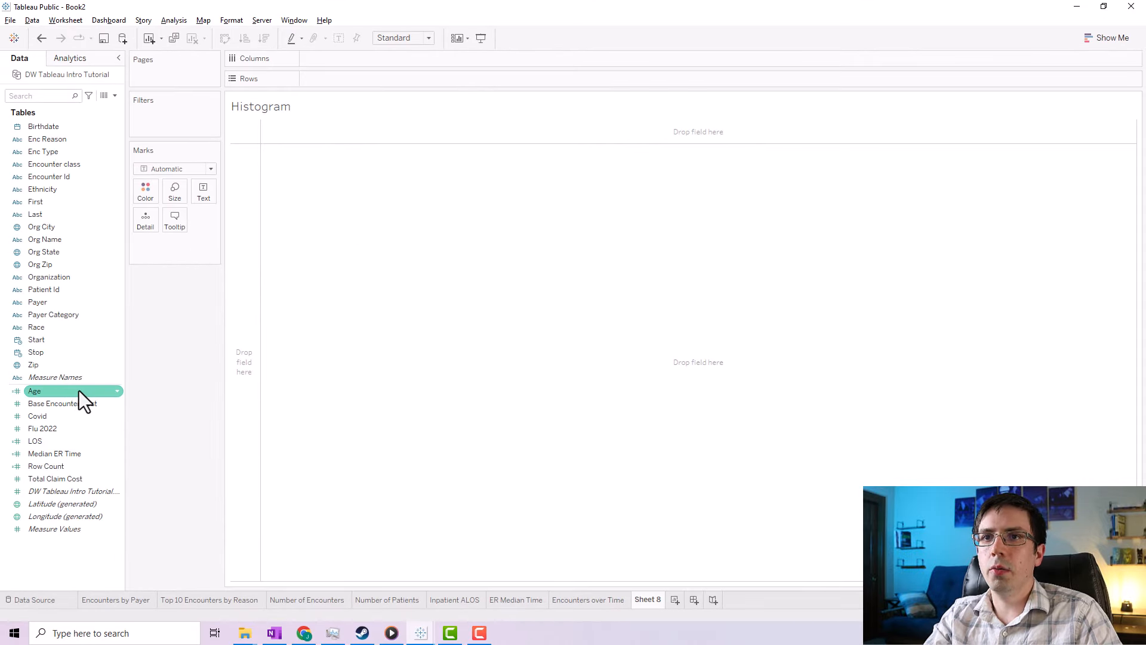
pyautogui.rightClick(40, 396)
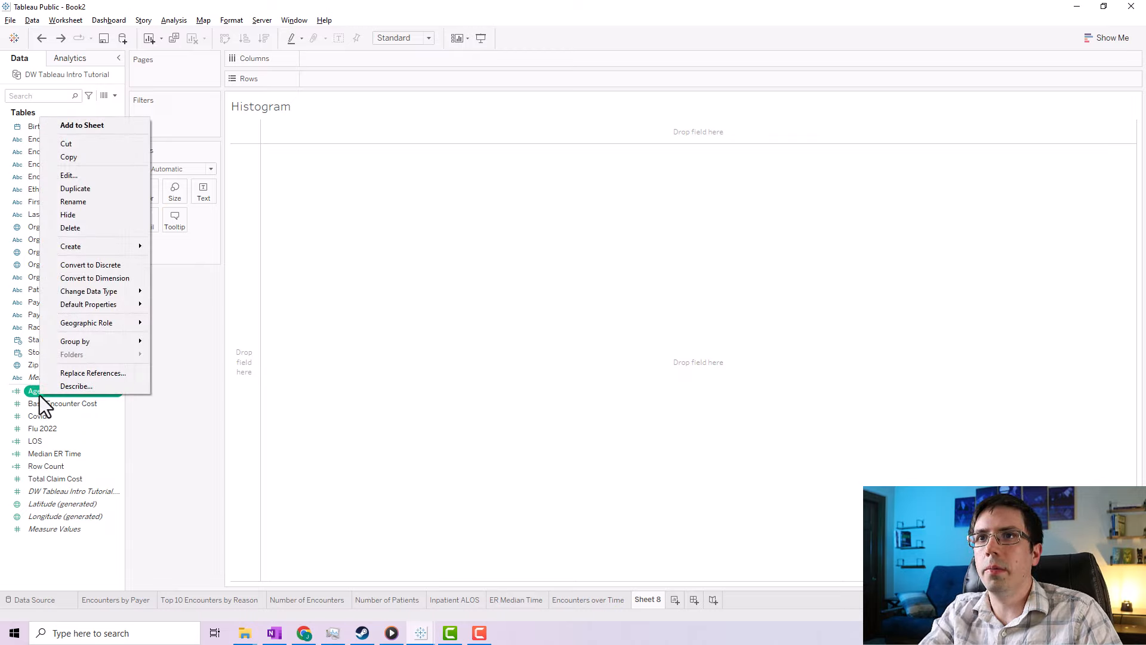
pyautogui.moveTo(107, 246)
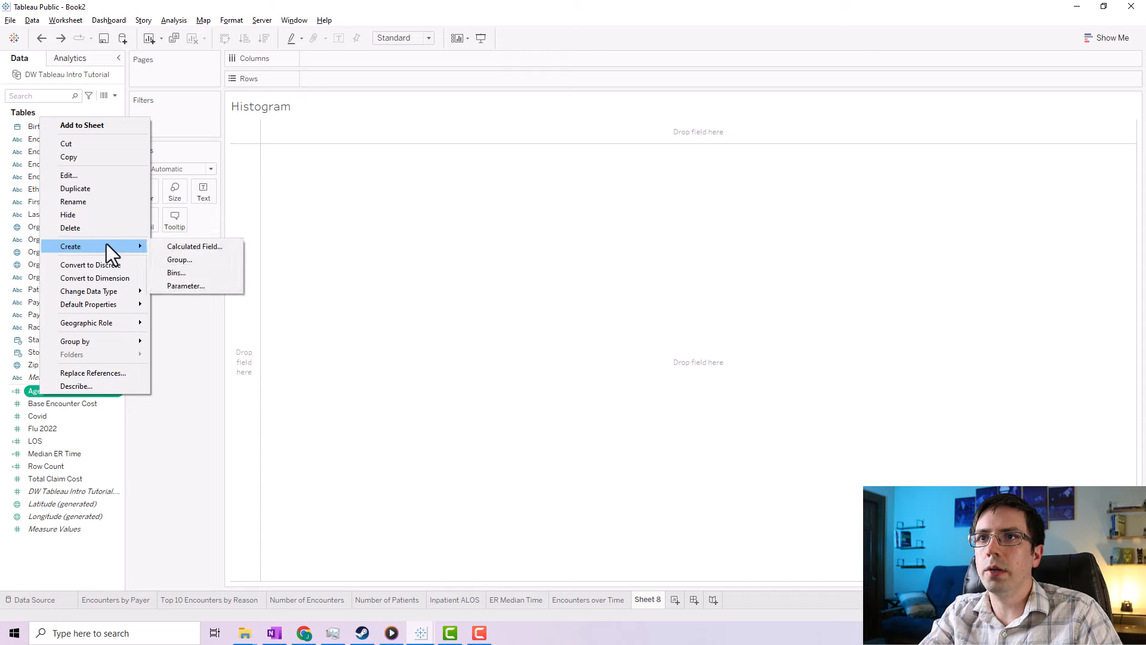
pyautogui.click(183, 272)
pyautogui.click(573, 292)
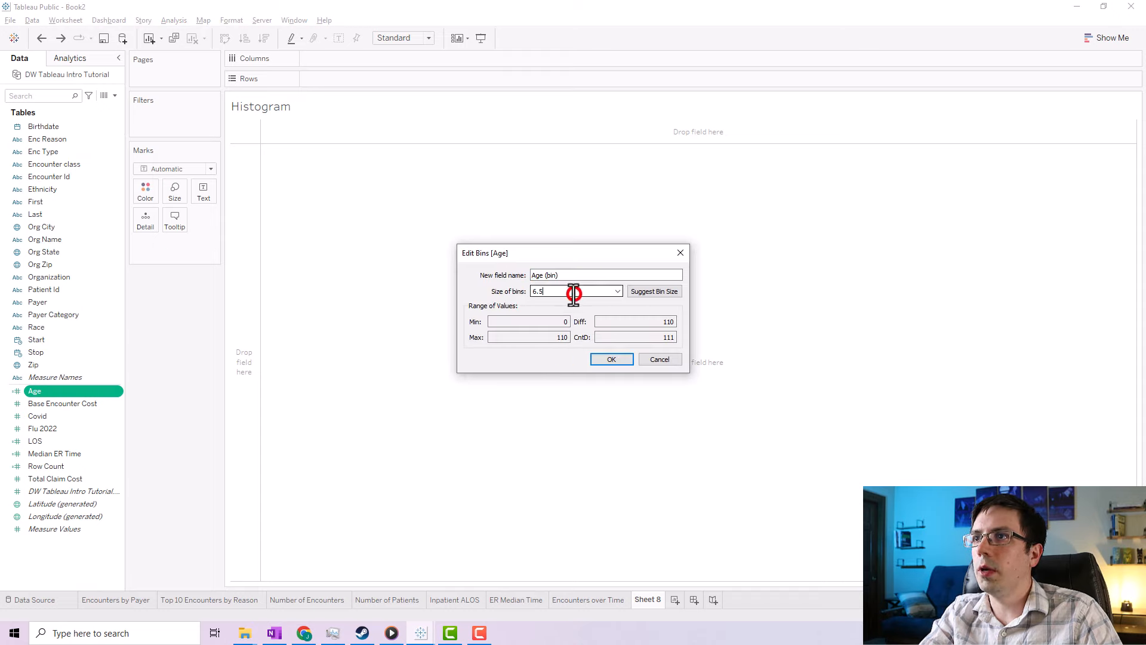
pyautogui.doubleClick(574, 293)
pyautogui.write('5')
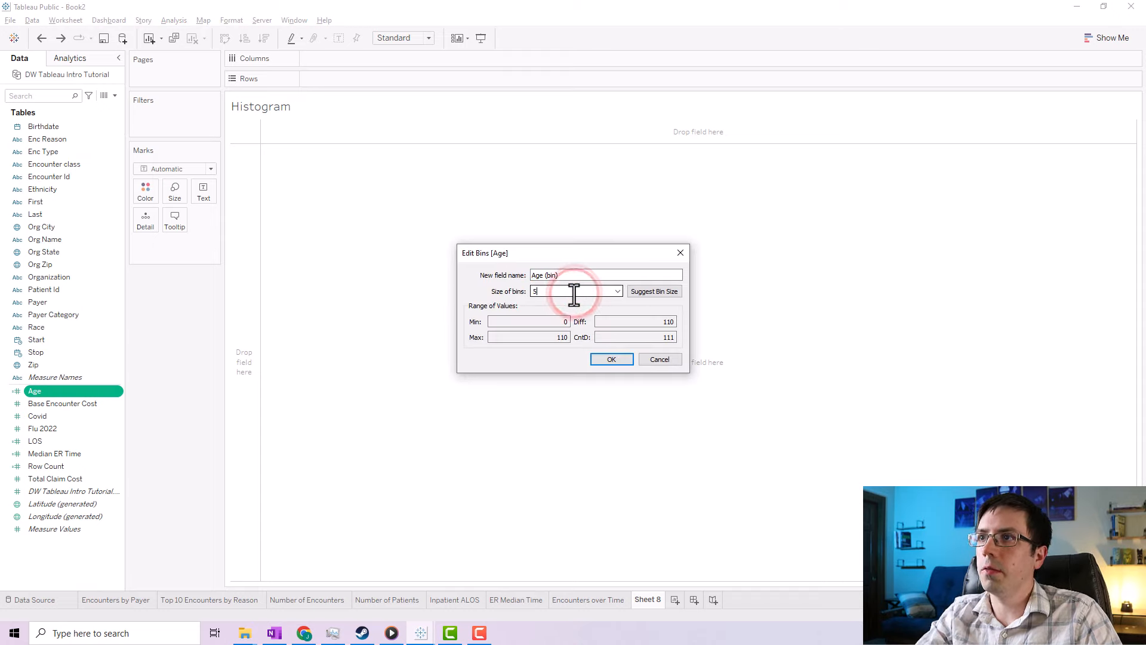
pyautogui.click(611, 359)
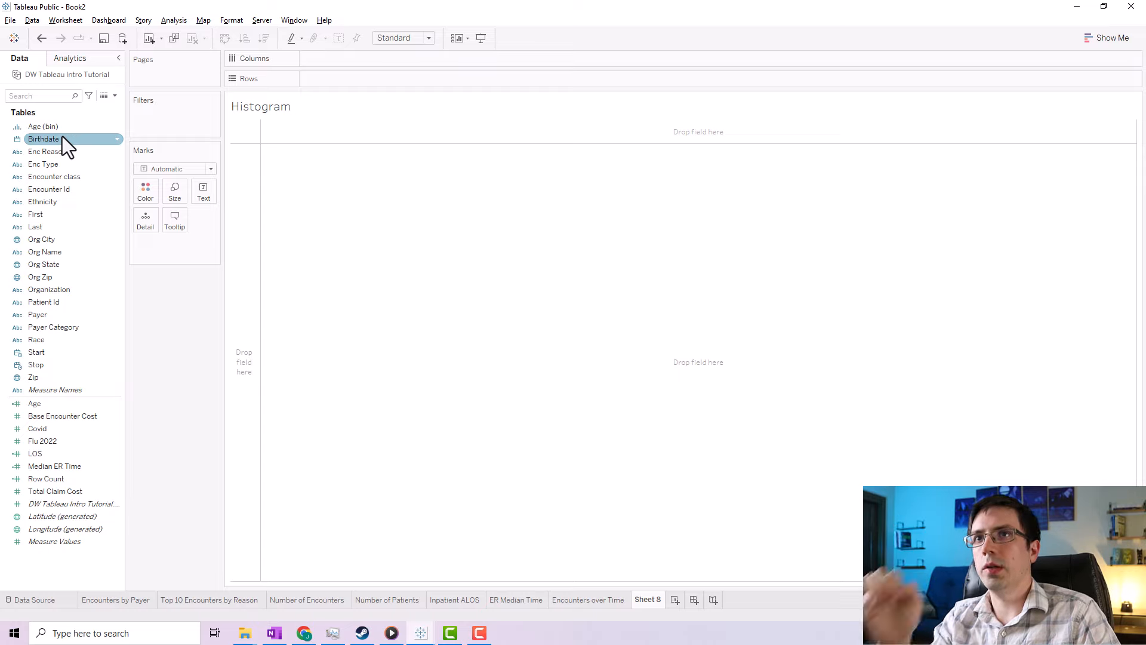
# Build the histogram with Age (bin) on columns and Row Count on rows.
pyautogui.moveTo(24, 128); pyautogui.dragTo(328, 59)
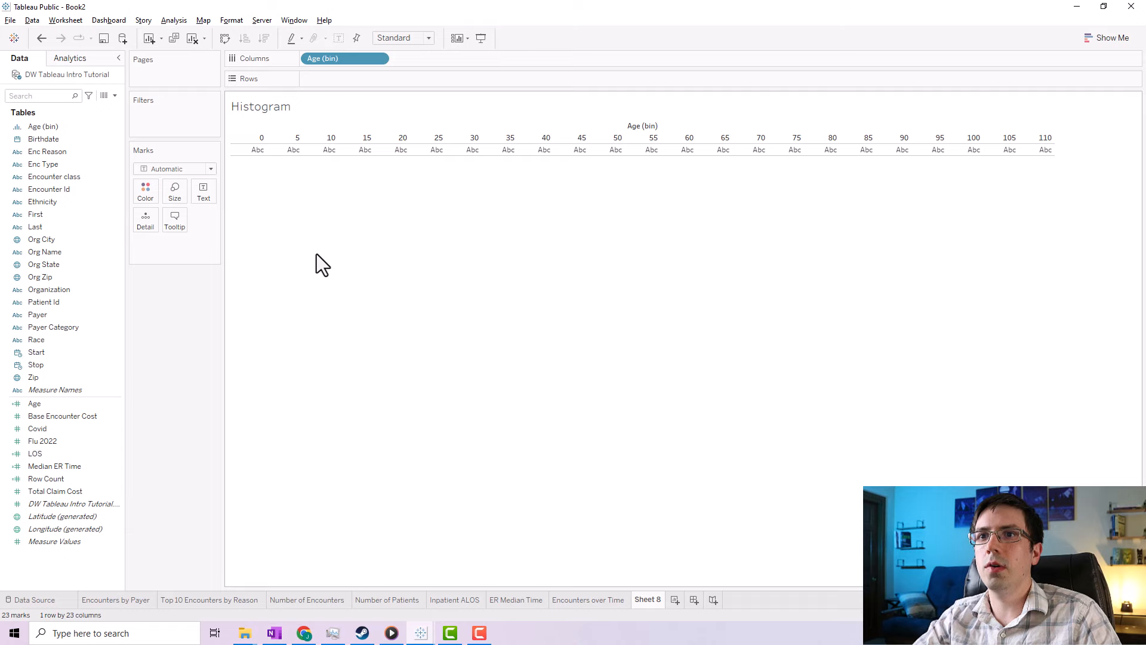
pyautogui.moveTo(17, 479); pyautogui.dragTo(323, 80)
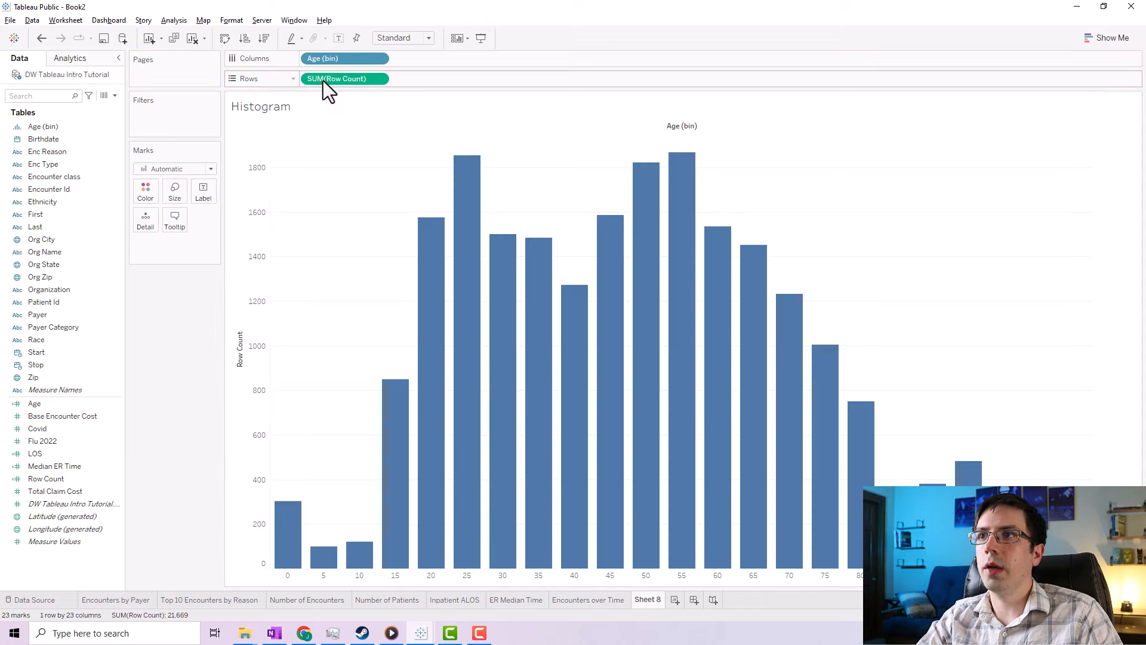
pyautogui.moveTo(411, 549)
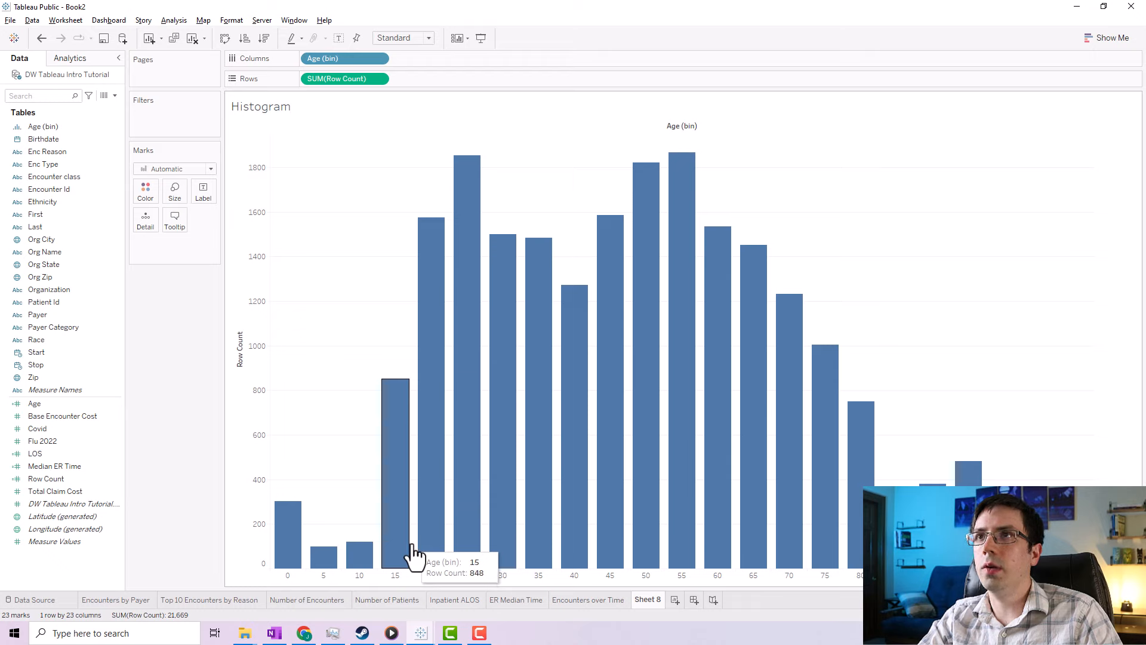
# Apply light gray shading to the histogram worksheet's title.
pyautogui.rightClick(302, 112)
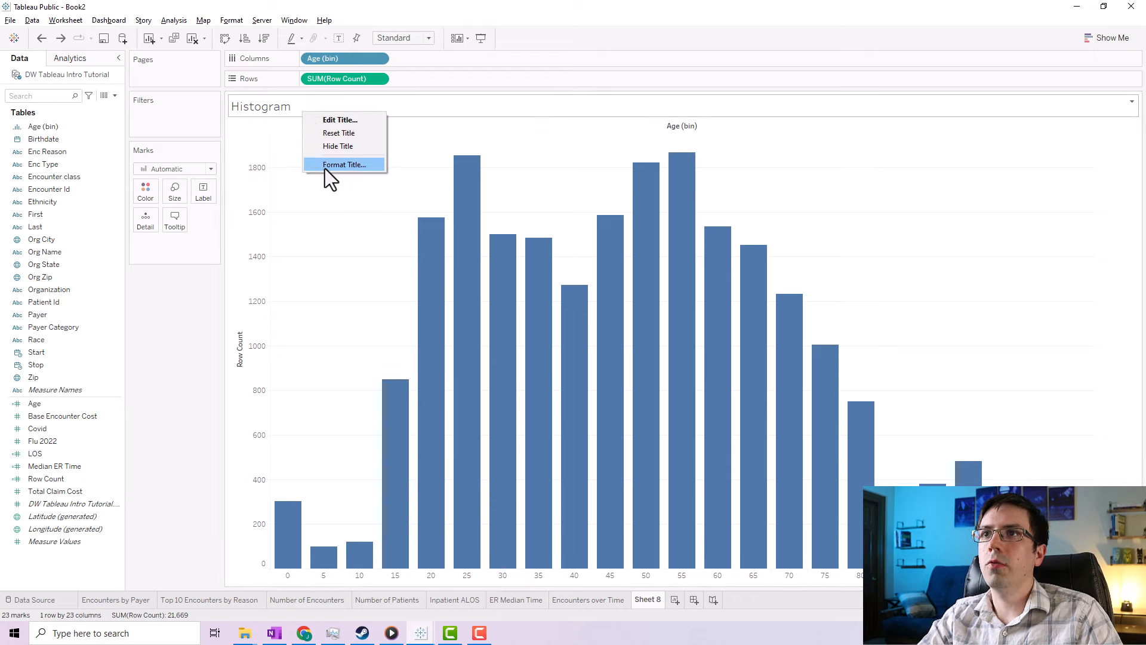
pyautogui.click(344, 165)
pyautogui.click(78, 95)
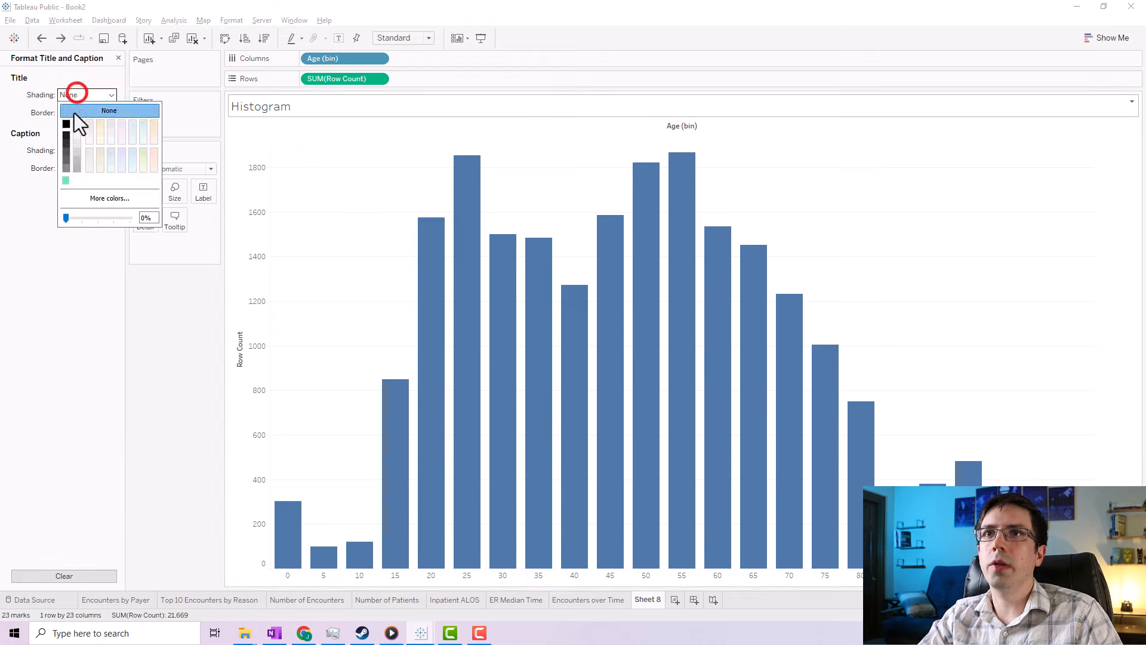
pyautogui.click(77, 144)
pyautogui.click(280, 103)
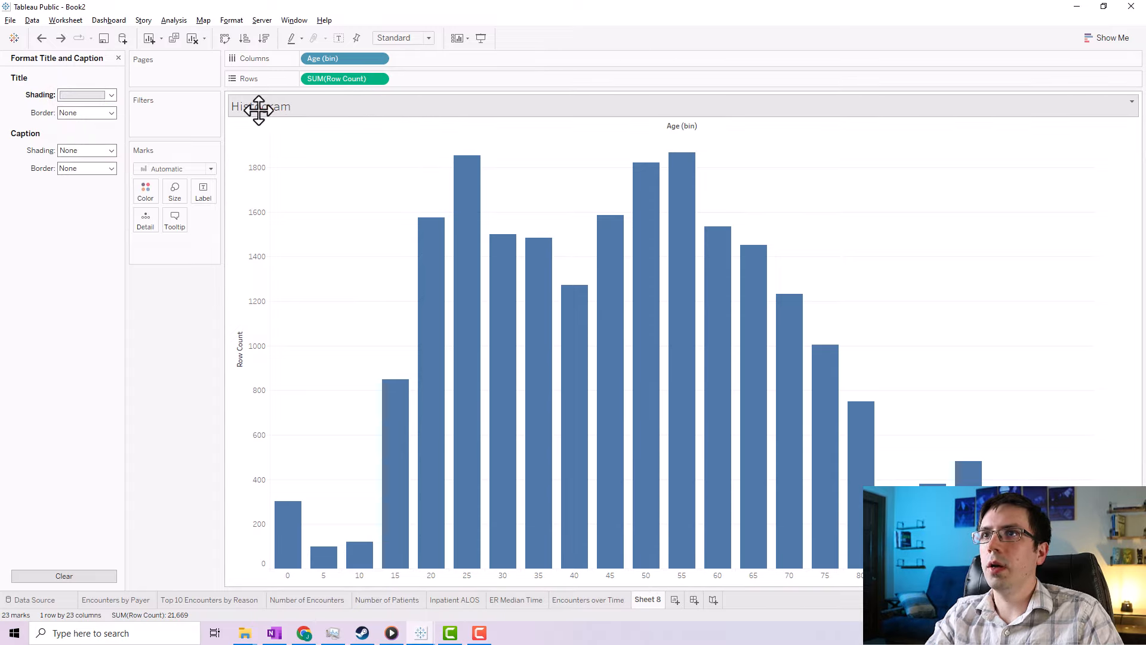
# Change the worksheet's title text to Patient Age Histogram.
pyautogui.doubleClick(258, 109)
pyautogui.doubleClick(575, 153)
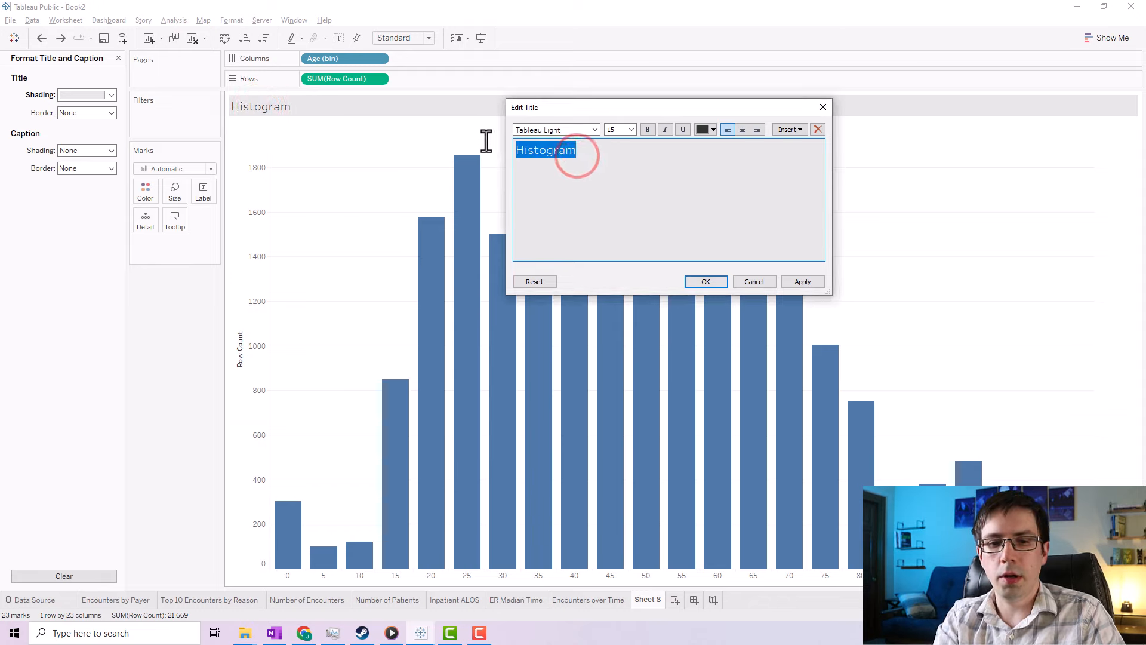
pyautogui.write('Patient Age Historgram')
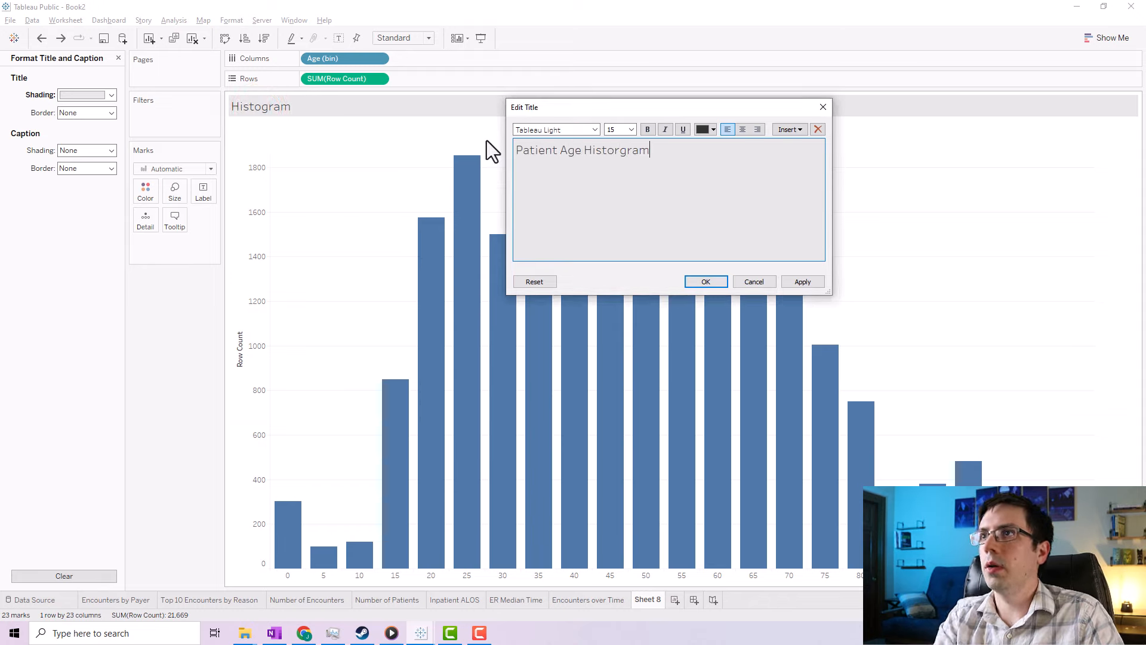
pyautogui.press('BackSpace')
pyautogui.press('BackSpace')
pyautogui.press('BackSpace')
pyautogui.press('BackSpace')
pyautogui.press('BackSpace')
pyautogui.write('gram')
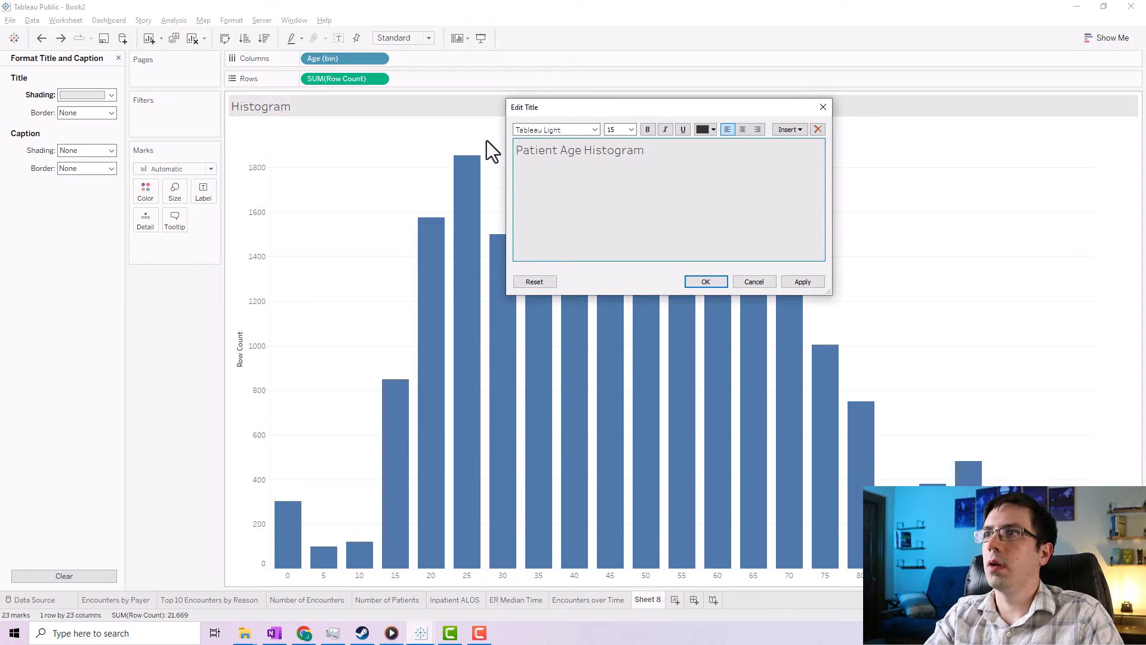
pyautogui.click(798, 283)
pyautogui.click(706, 281)
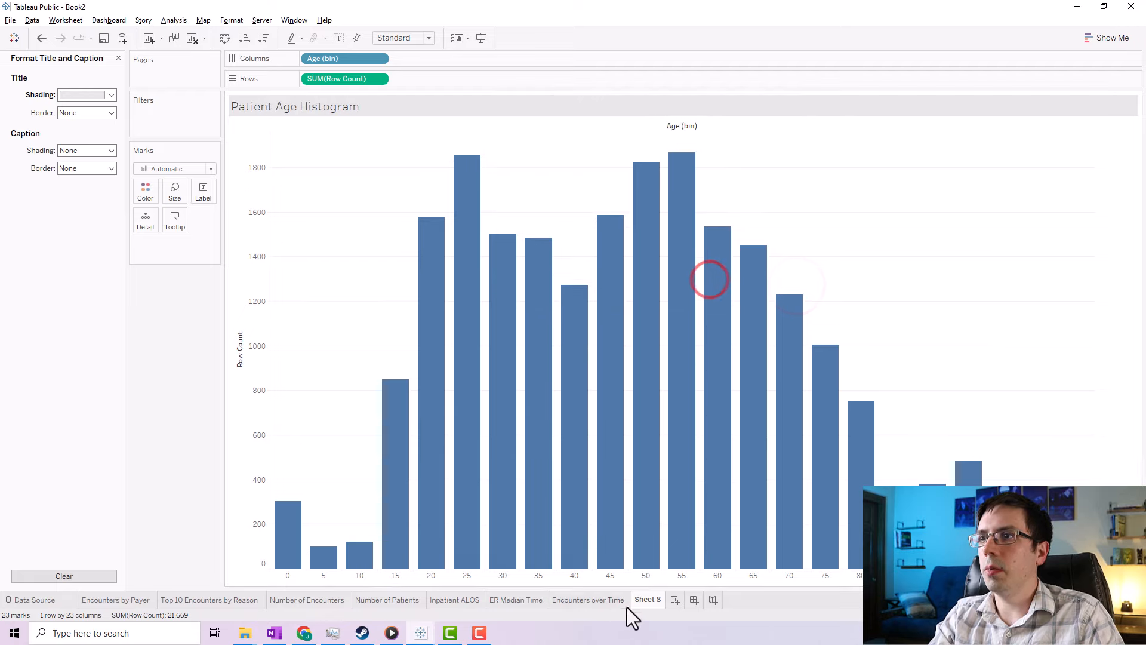
# Rename the Sheet 8 worksheet tab as Patient Age Histogram.
pyautogui.doubleClick(660, 600)
pyautogui.write('Patient Age Historgr')
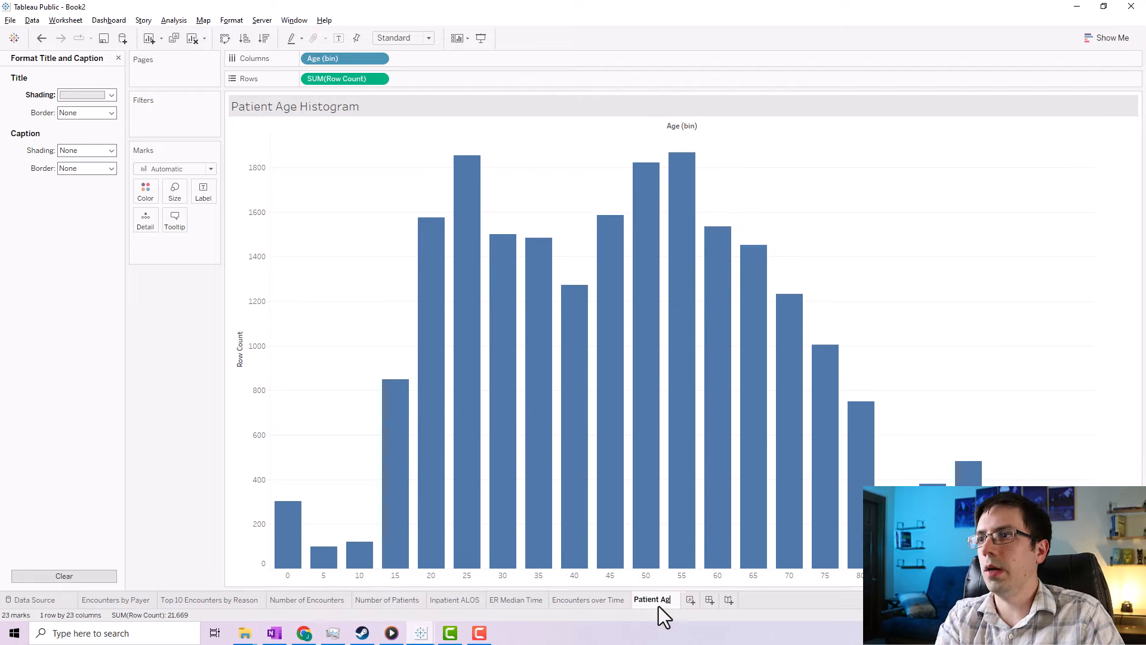
pyautogui.press('BackSpace')
pyautogui.press('BackSpace')
pyautogui.press('BackSpace')
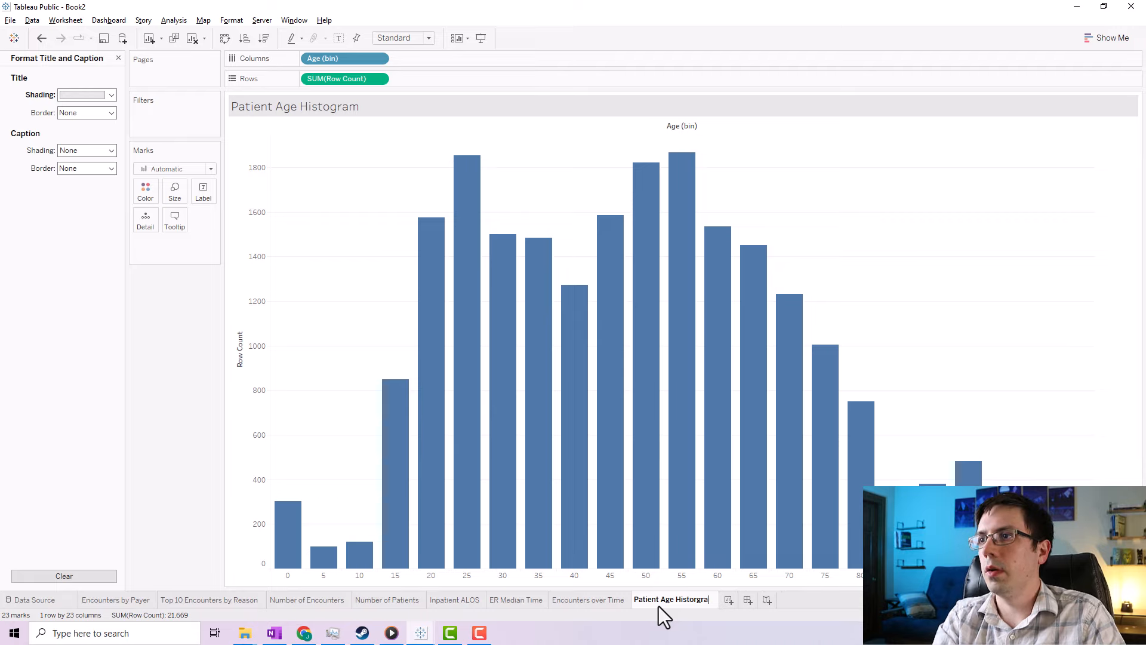
pyautogui.write('gram')
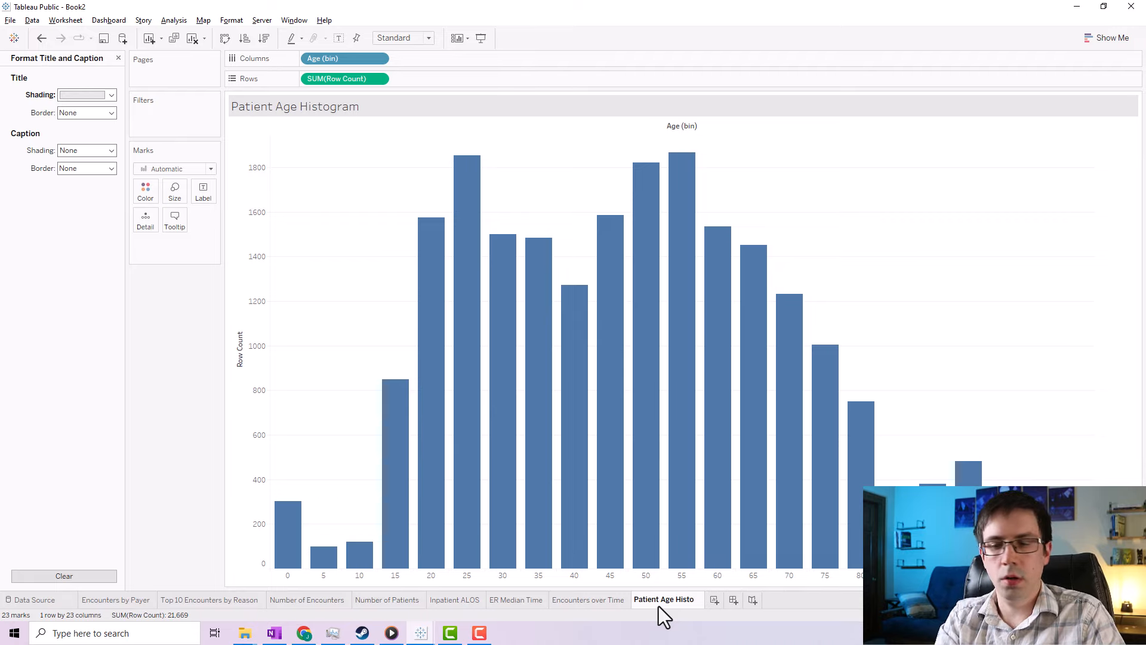
pyautogui.press('Return')
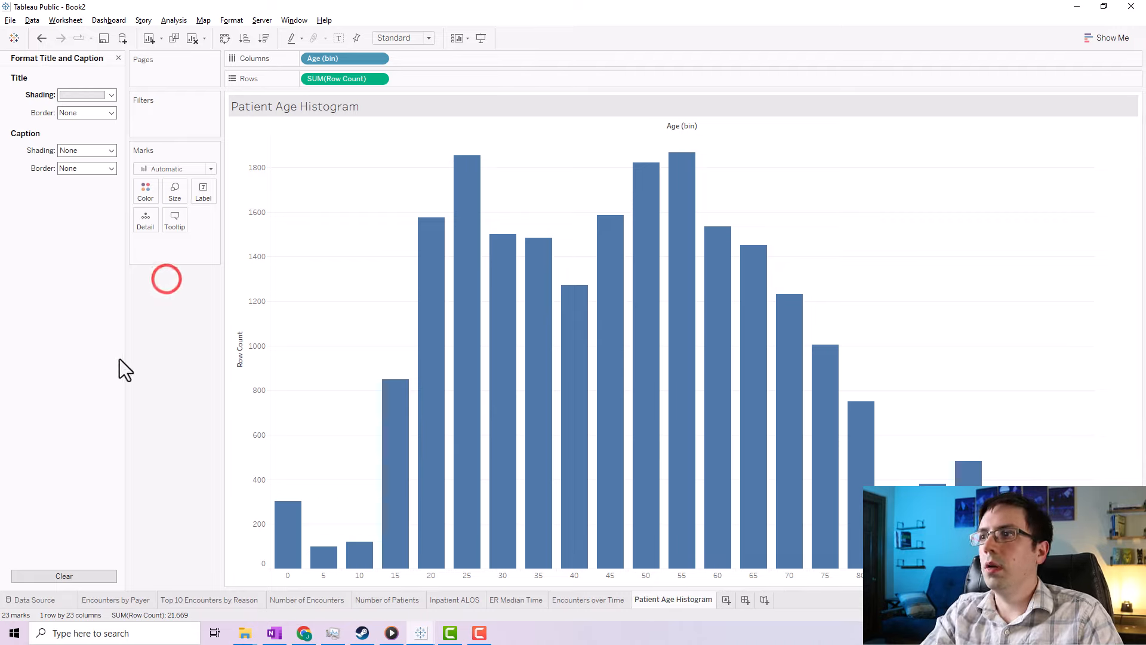
pyautogui.click(857, 594)
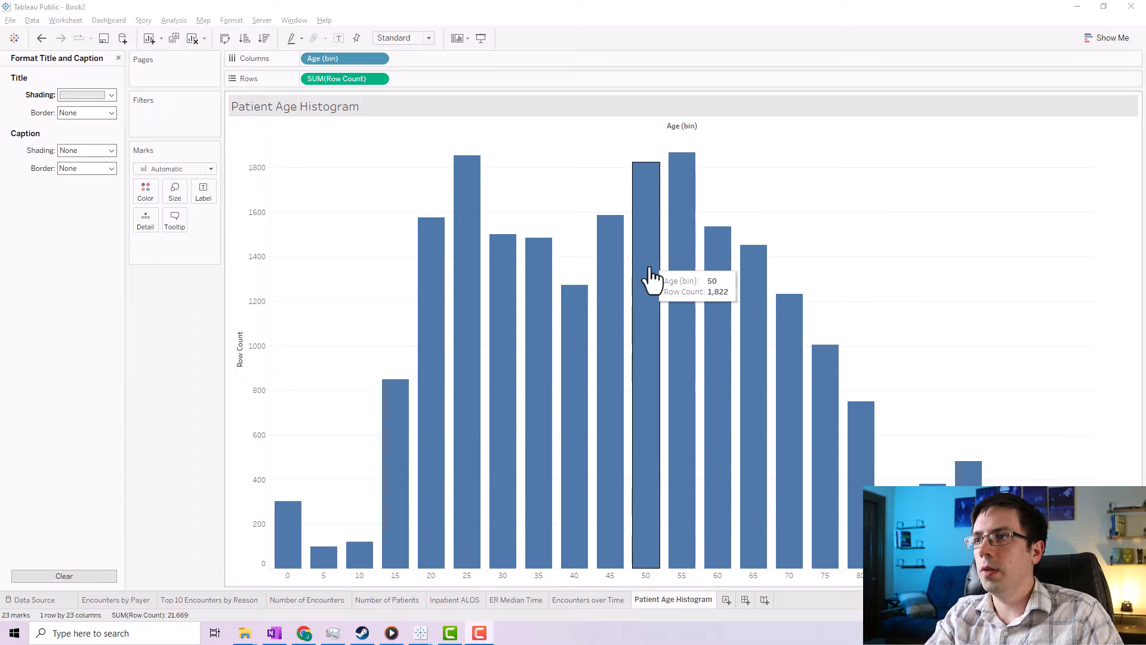
# Create a new dashboard and set its size to the fixed Generic Desktop preset, 1366 x 768 px.
pyautogui.click(746, 598)
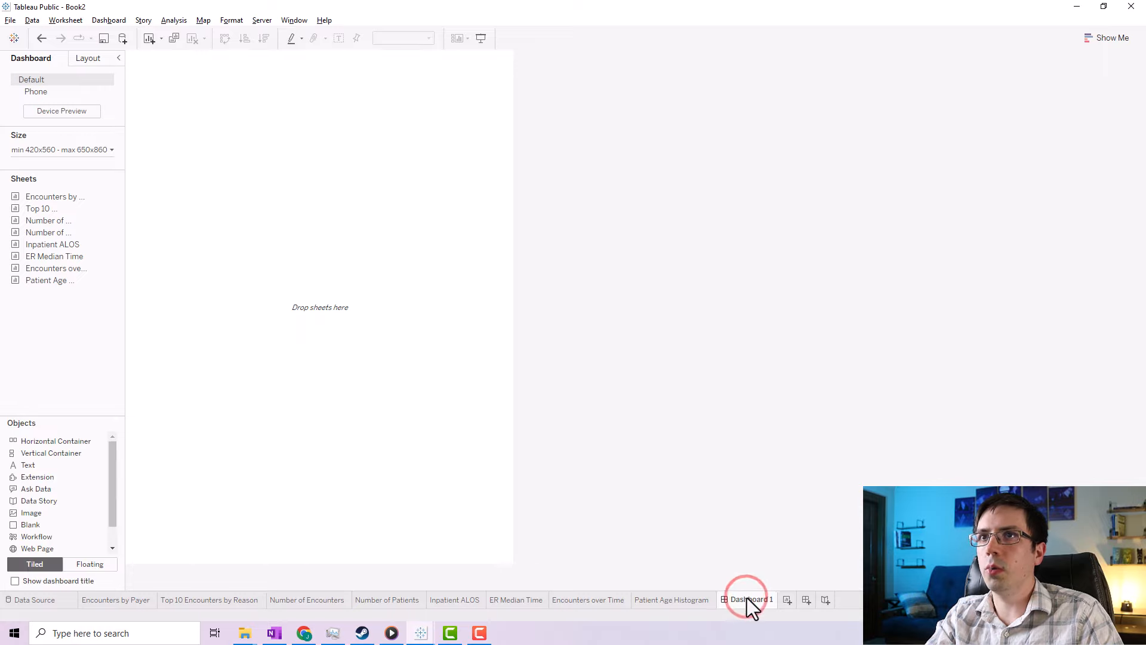
pyautogui.click(61, 152)
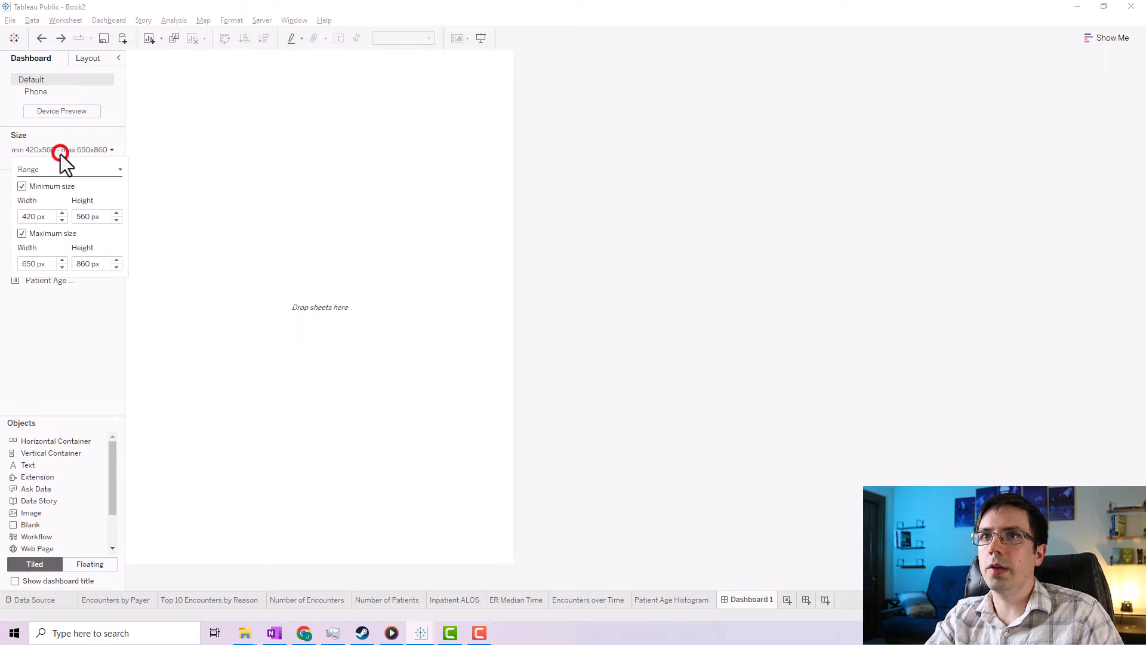
pyautogui.click(54, 149)
pyautogui.click(62, 149)
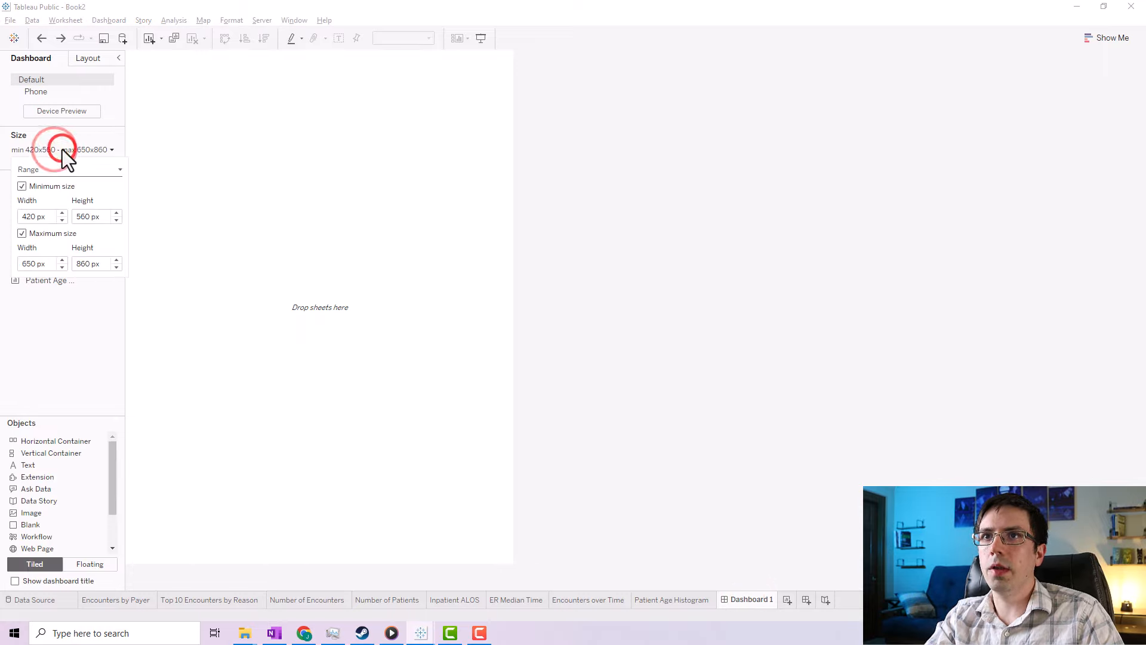
pyautogui.click(50, 171)
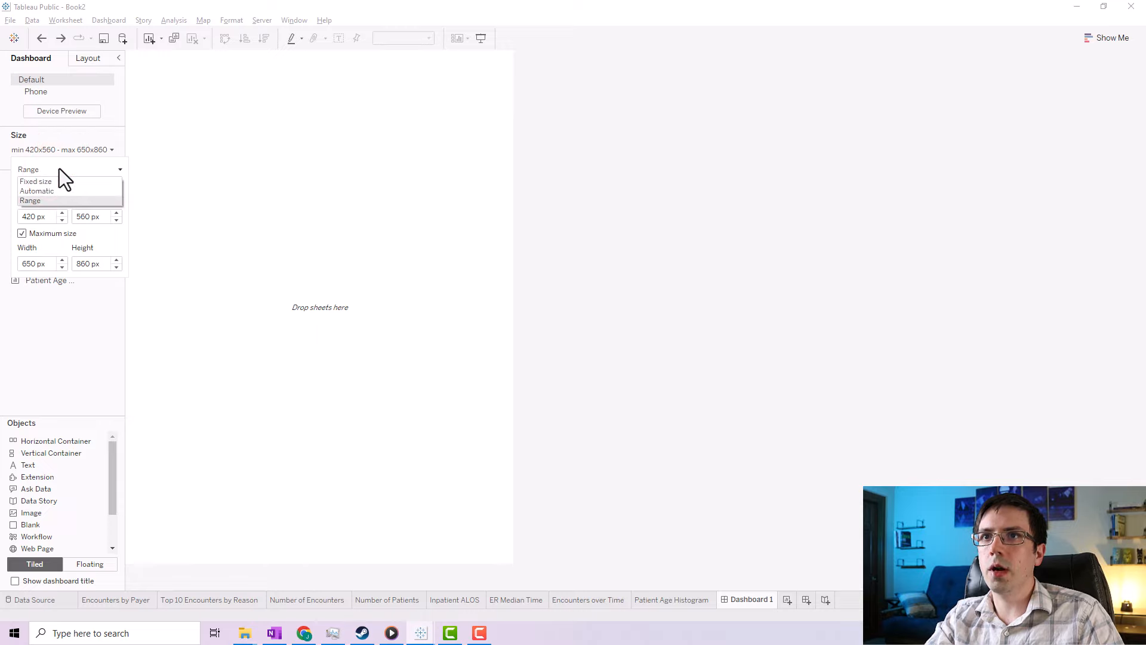
pyautogui.click(45, 182)
pyautogui.click(60, 187)
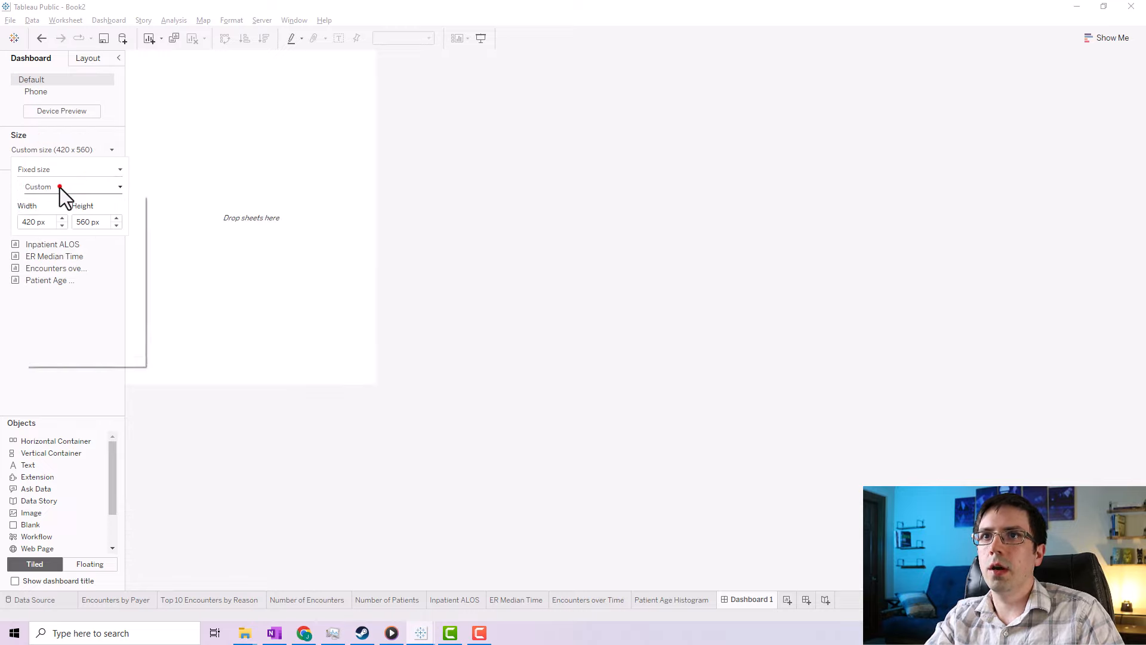
pyautogui.click(60, 195)
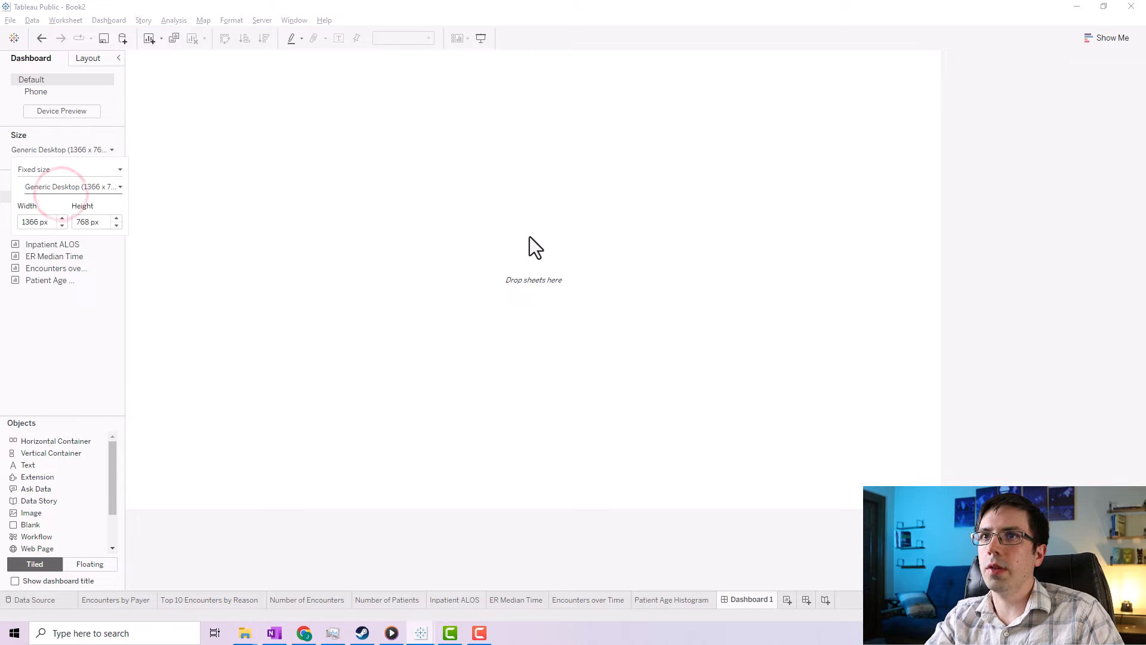
pyautogui.click(628, 373)
pyautogui.click(1019, 347)
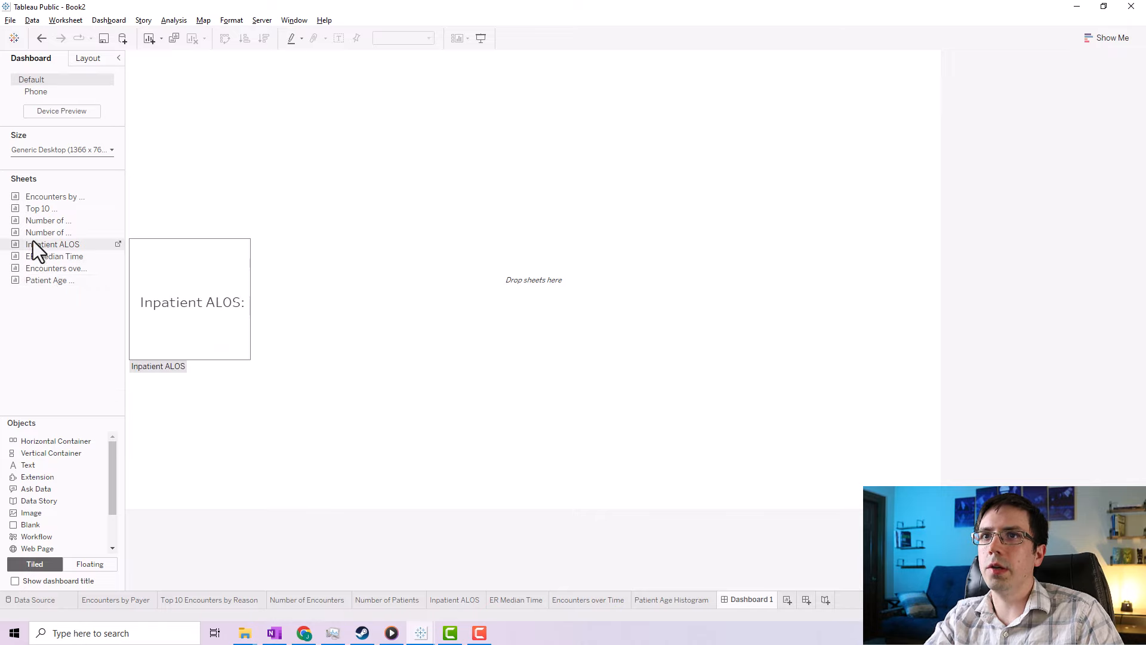
# Place Encounters by Payer and Top 10 Encounters by Reason side by side on the dashboard and remove the Row Count color legend.
pyautogui.moveTo(45, 201); pyautogui.dragTo(289, 482)
pyautogui.moveTo(31, 213); pyautogui.dragTo(687, 307)
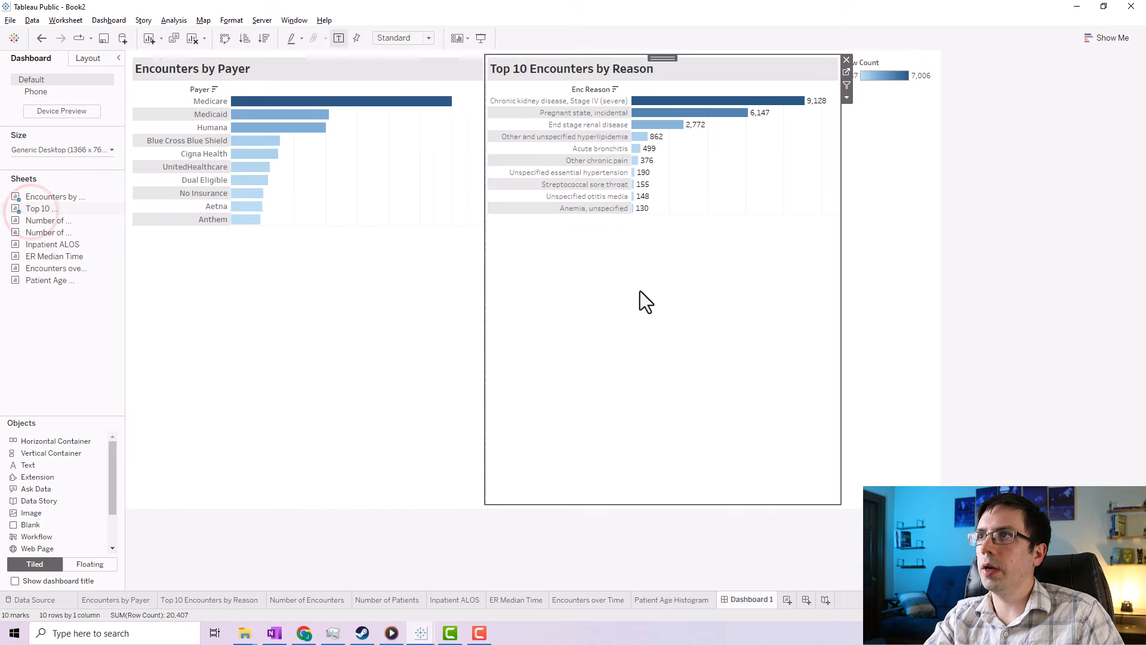
pyautogui.click(907, 112)
pyautogui.click(942, 59)
pyautogui.click(631, 336)
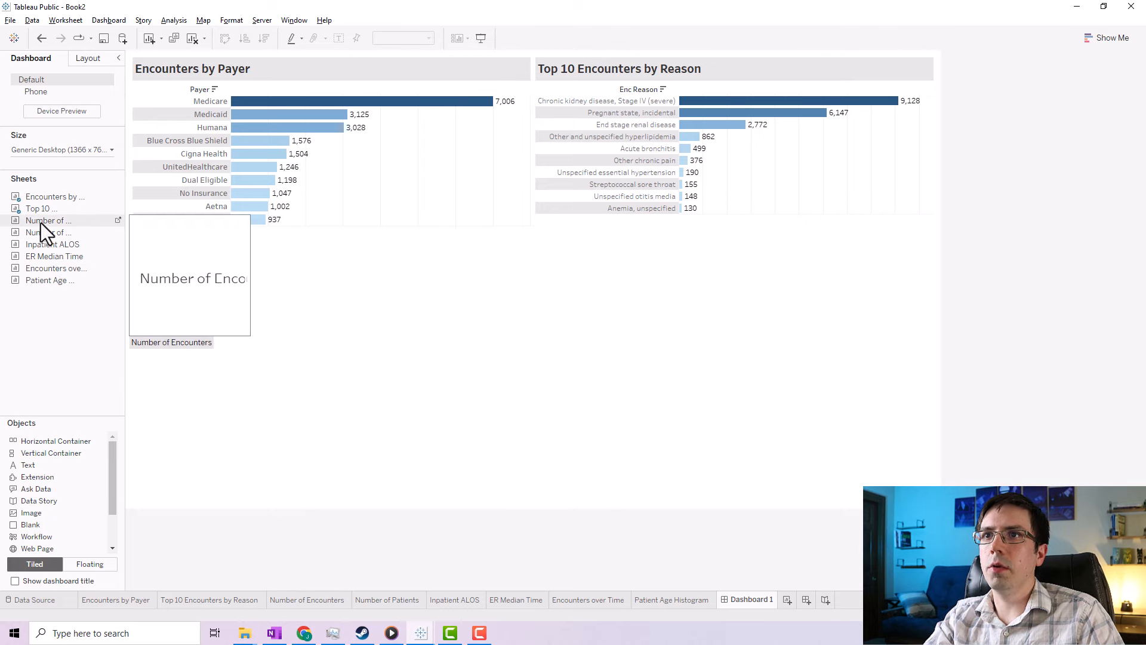
# Place the Number of Encounters and Number of Patients sheets side by side above the bar charts and hide both titles.
pyautogui.moveTo(40, 221); pyautogui.dragTo(246, 56)
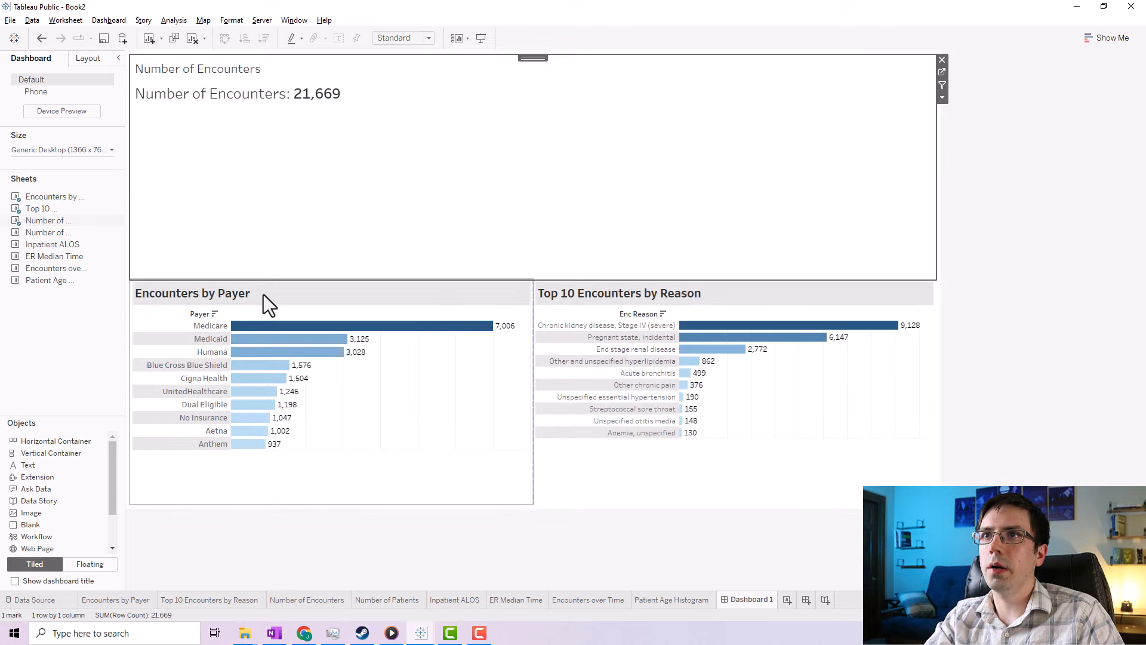
pyautogui.rightClick(231, 70)
pyautogui.click(241, 102)
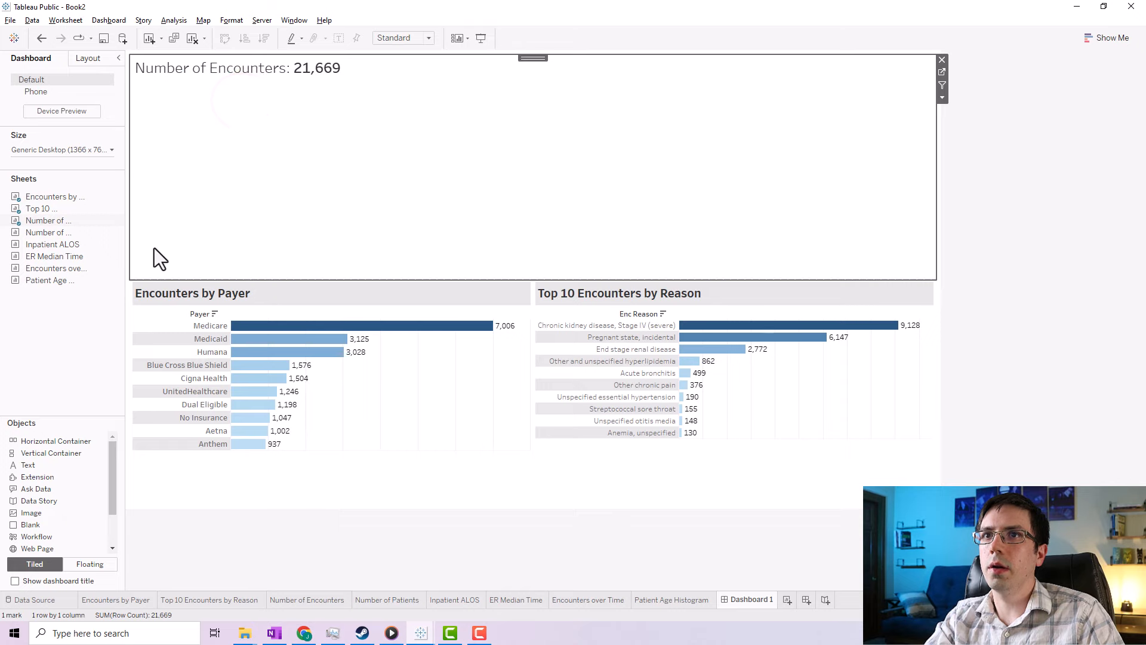
pyautogui.moveTo(59, 233)
pyautogui.mouseDown()
pyautogui.moveTo(600, 186)
pyautogui.moveTo(607, 171)
pyautogui.moveTo(568, 174)
pyautogui.mouseUp()
pyautogui.rightClick(632, 63)
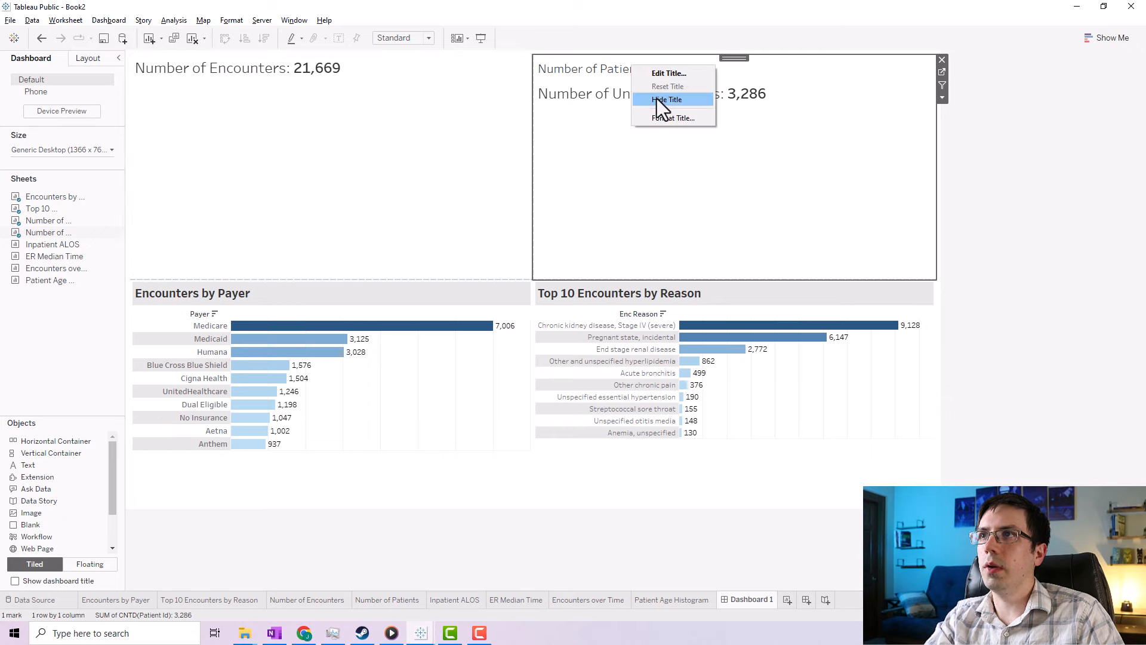
pyautogui.click(657, 98)
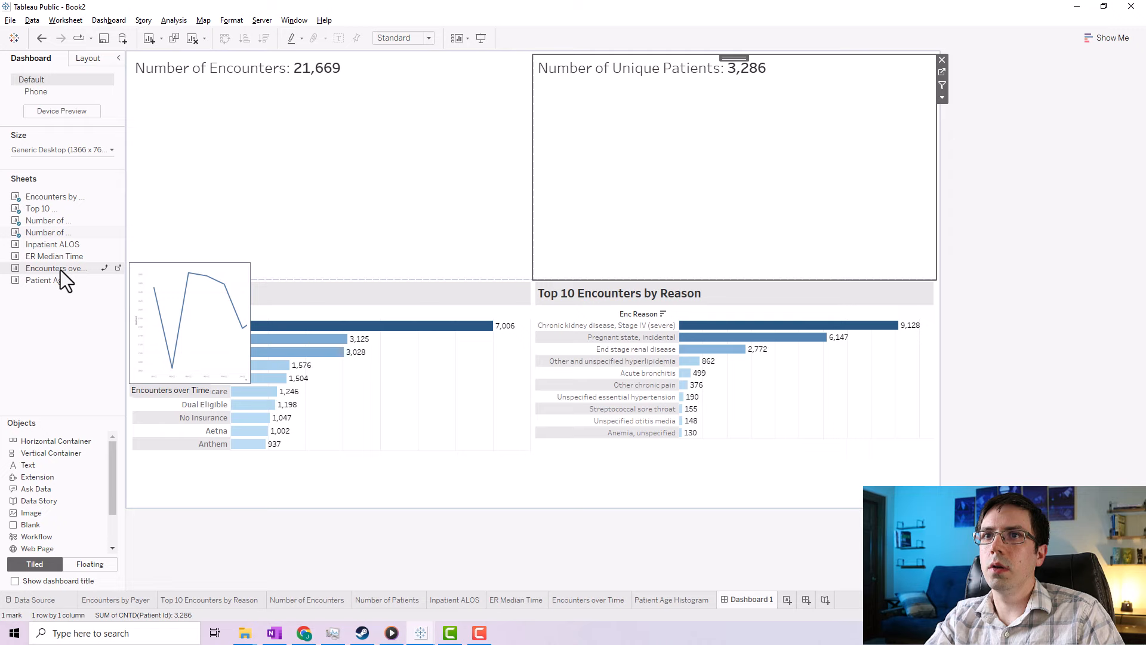
# Add Inpatient ALOS to the right of Number of Patients, even out the three metric widths and hide its title.
pyautogui.moveTo(56, 245); pyautogui.dragTo(835, 167)
pyautogui.moveTo(532, 161); pyautogui.dragTo(397, 166)
pyautogui.moveTo(735, 163); pyautogui.dragTo(669, 160)
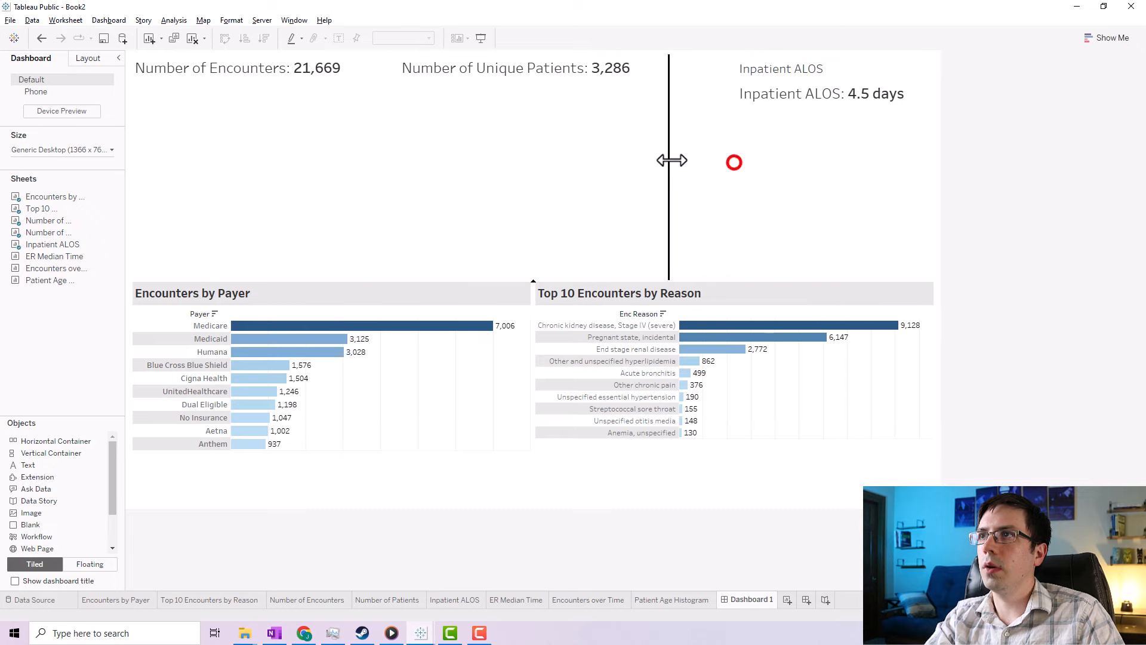
pyautogui.click(696, 78)
pyautogui.rightClick(694, 73)
pyautogui.click(711, 106)
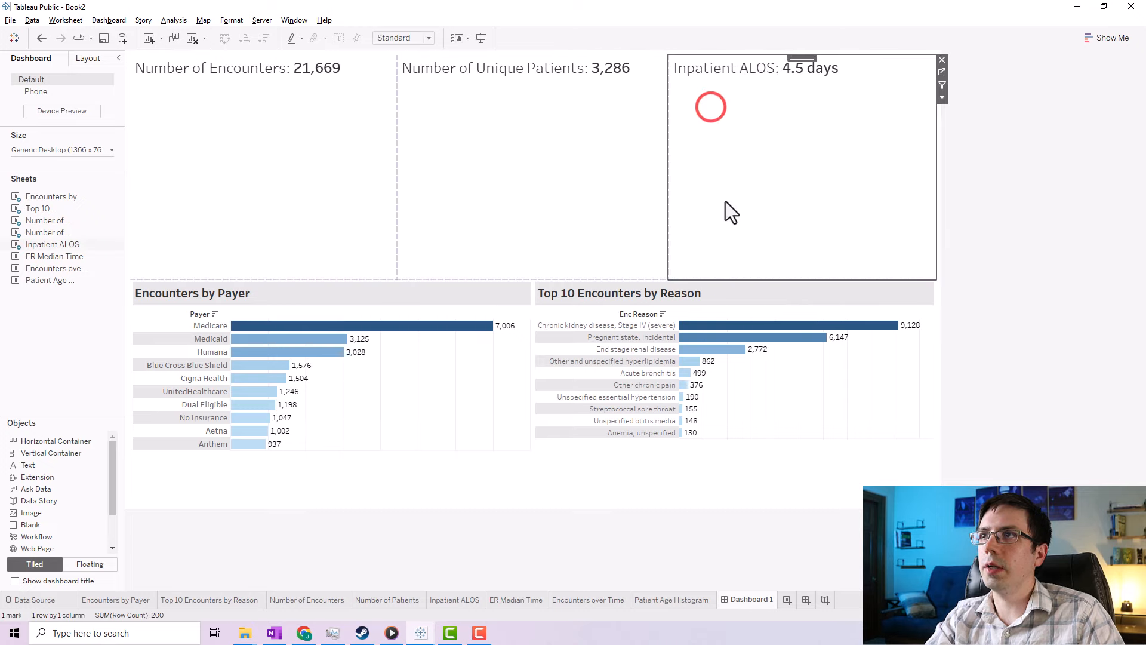
# Add ER Median Time at the right end of the metrics row, hide its title and rebalance the four metric widths.
pyautogui.moveTo(45, 255); pyautogui.dragTo(873, 143)
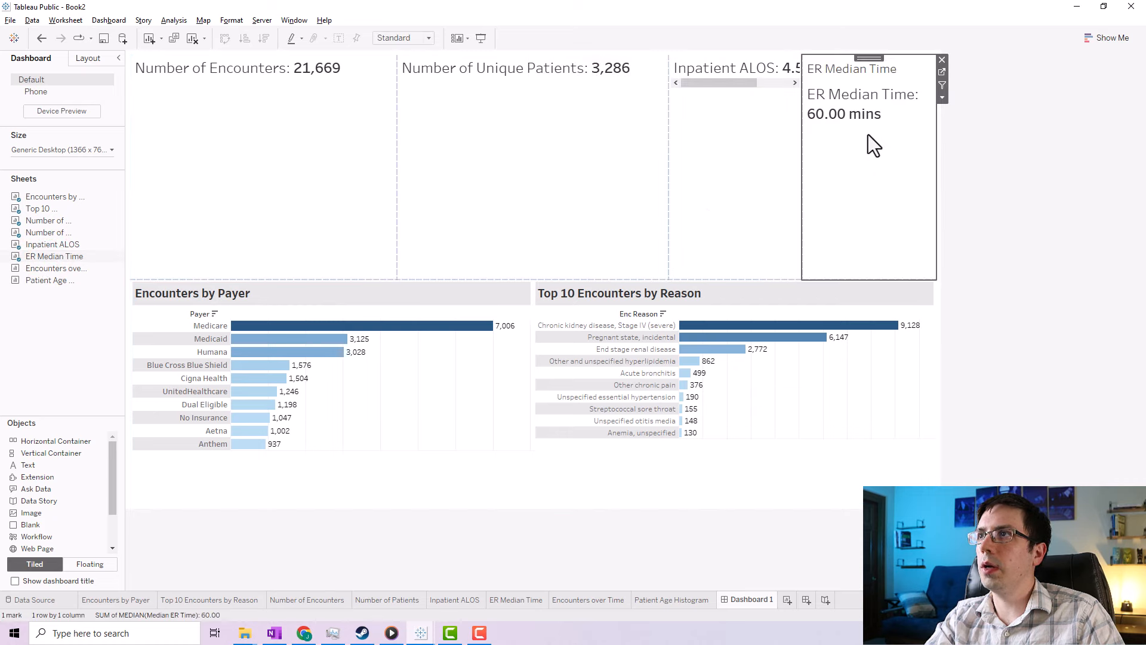
pyautogui.rightClick(836, 66)
pyautogui.click(862, 98)
pyautogui.moveTo(669, 131); pyautogui.dragTo(627, 128)
pyautogui.moveTo(801, 132); pyautogui.dragTo(757, 130)
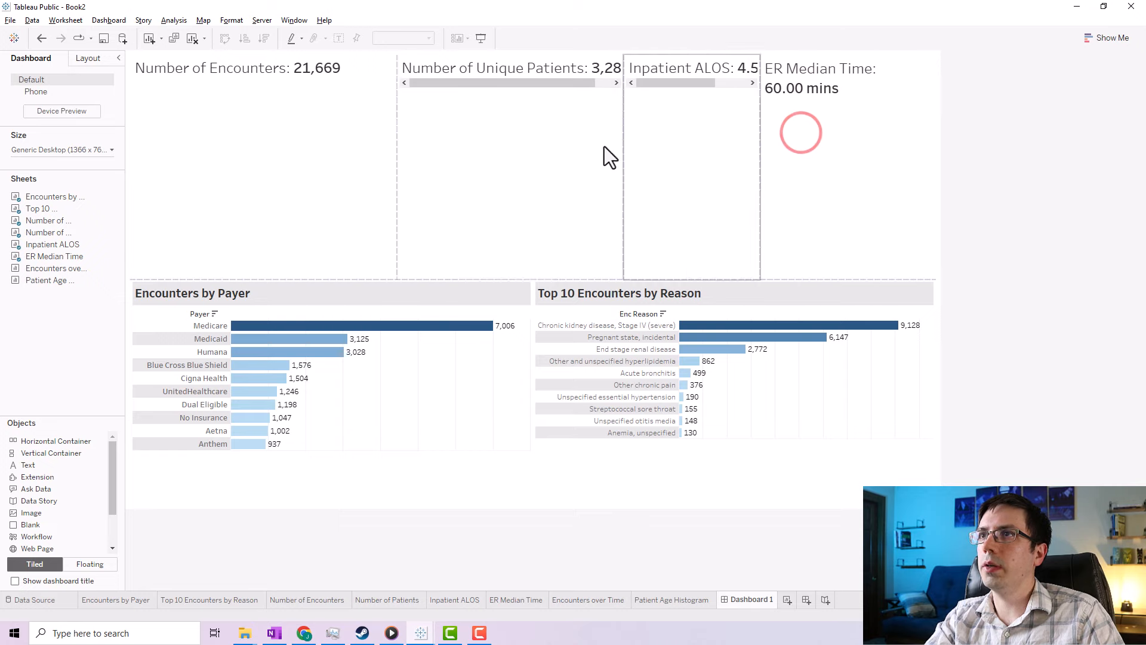
pyautogui.moveTo(399, 135); pyautogui.dragTo(354, 137)
# Set the Number of Patients and Number of Encounters sheets on the dashboard to fit Entire View.
pyautogui.click(523, 166)
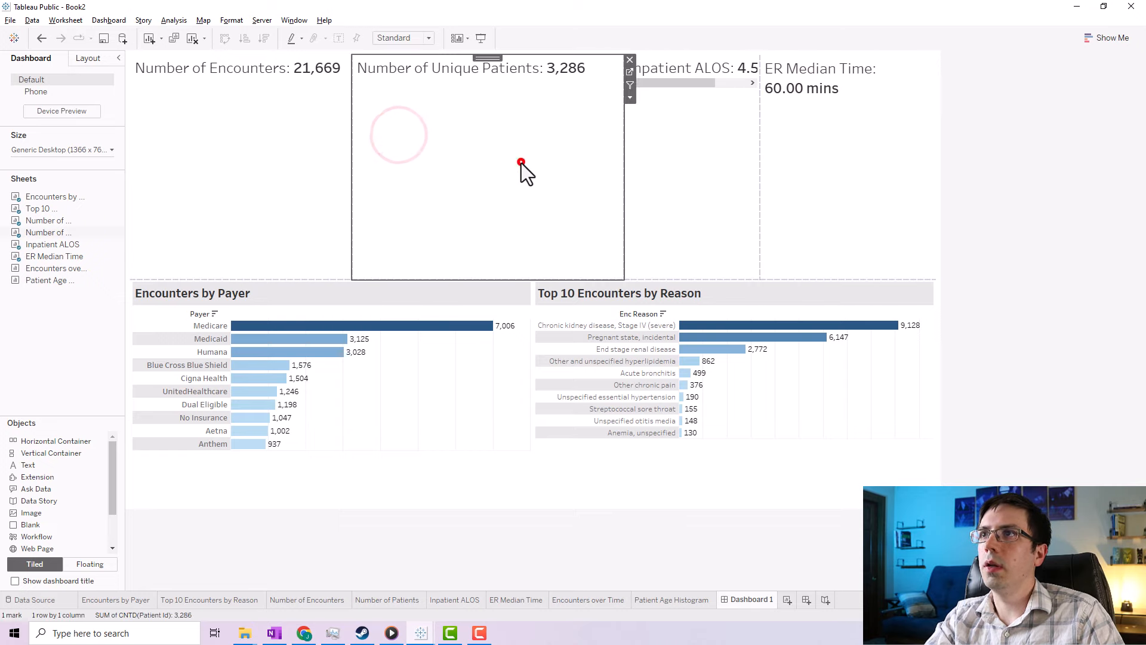
pyautogui.click(630, 97)
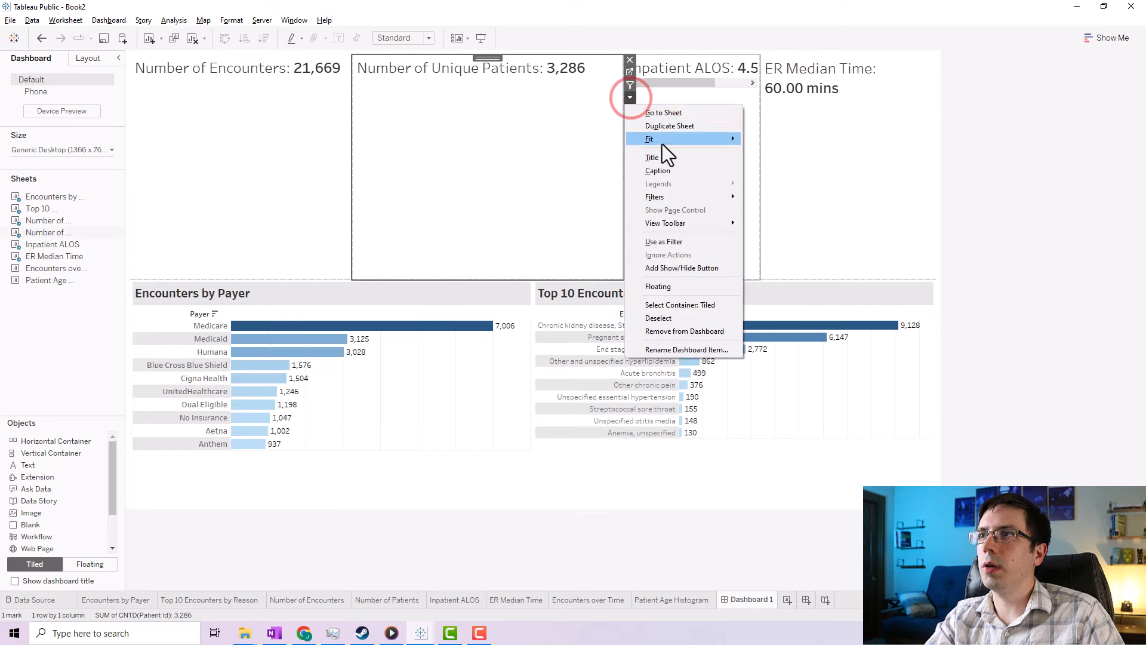
pyautogui.moveTo(662, 139)
pyautogui.click(764, 176)
pyautogui.click(317, 145)
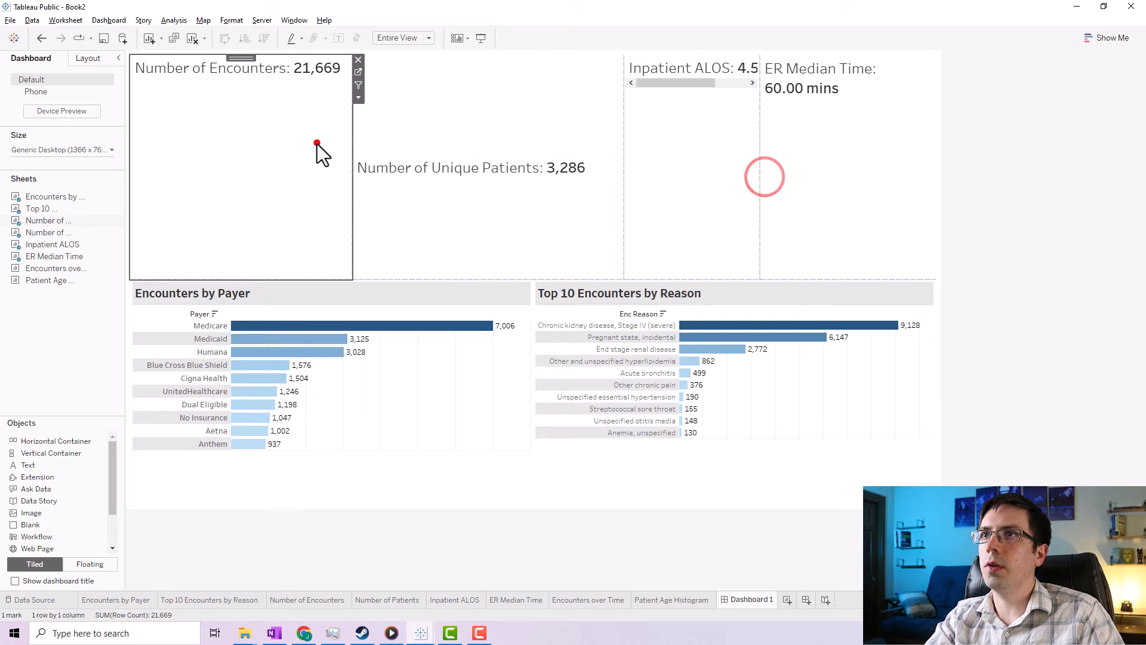
pyautogui.click(359, 97)
pyautogui.moveTo(400, 141)
pyautogui.click(504, 177)
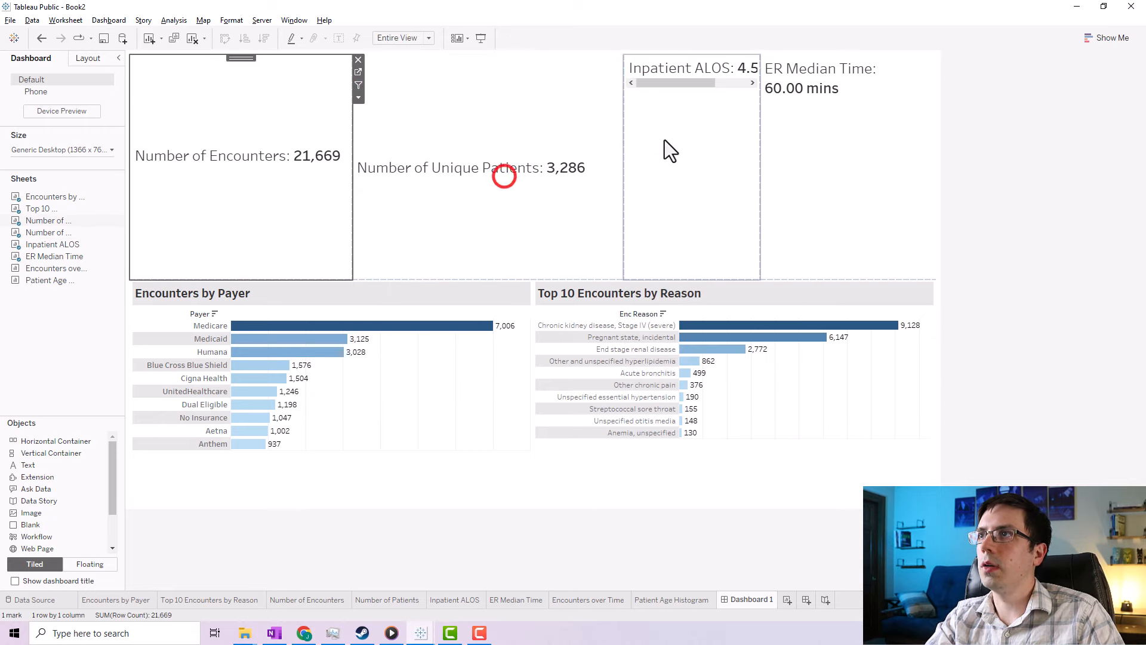
# Set the Inpatient ALOS and ER Median Time sheets on the dashboard to fit Entire View.
pyautogui.click(665, 139)
pyautogui.click(766, 96)
pyautogui.moveTo(801, 139)
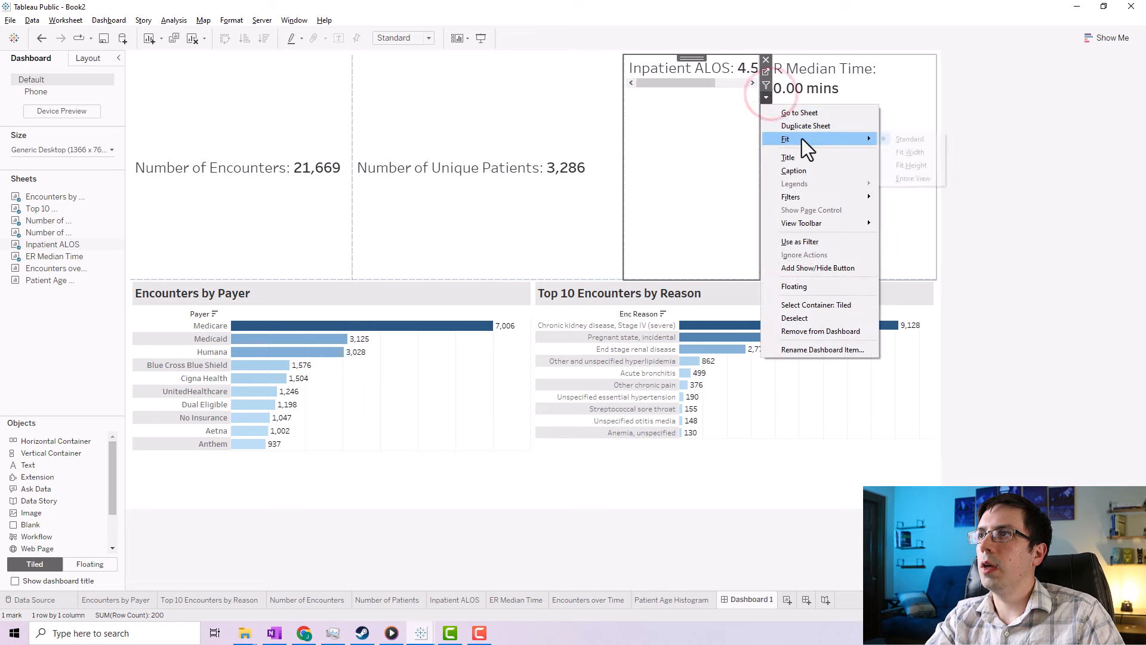
pyautogui.click(912, 181)
pyautogui.click(878, 116)
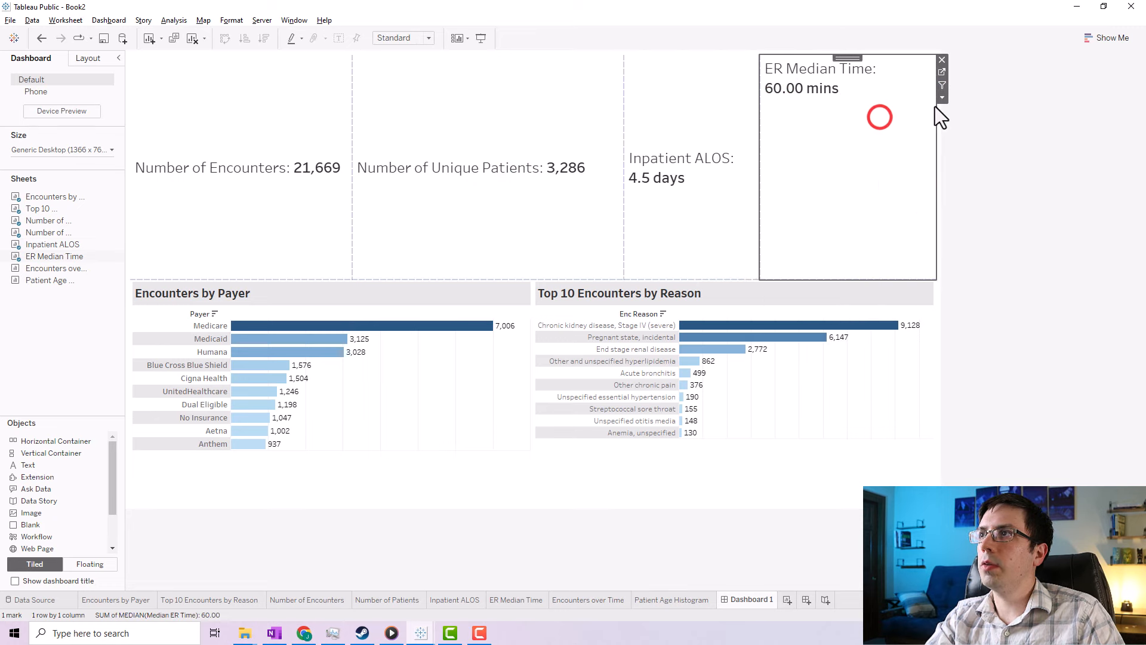
pyautogui.click(942, 97)
pyautogui.moveTo(970, 142)
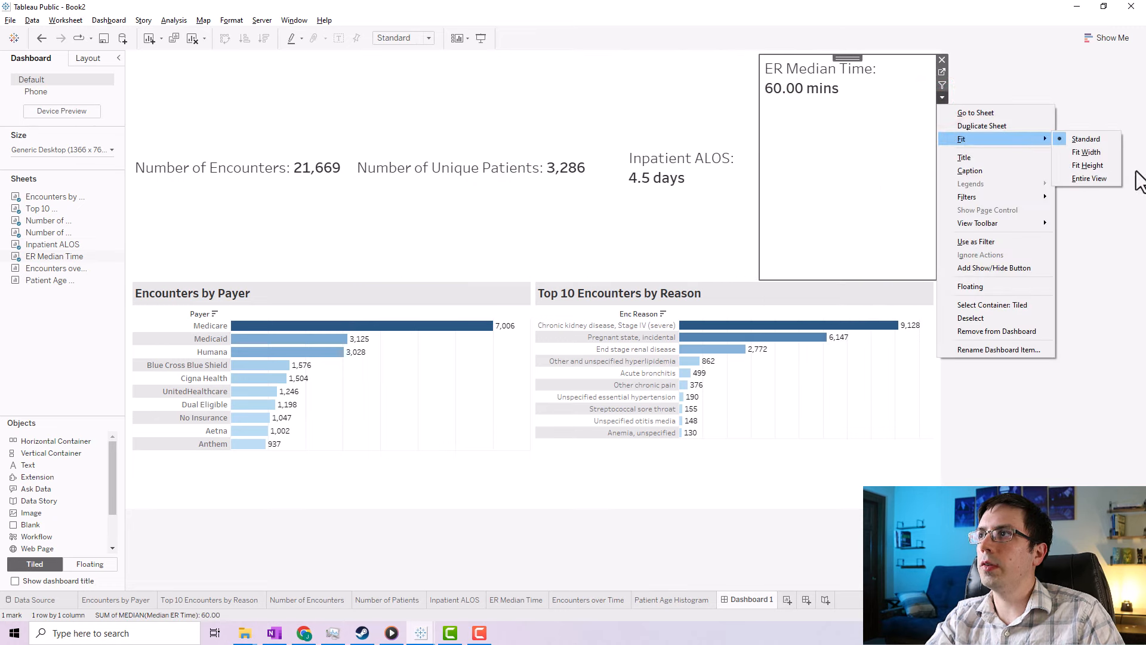
pyautogui.click(1110, 175)
pyautogui.click(1046, 149)
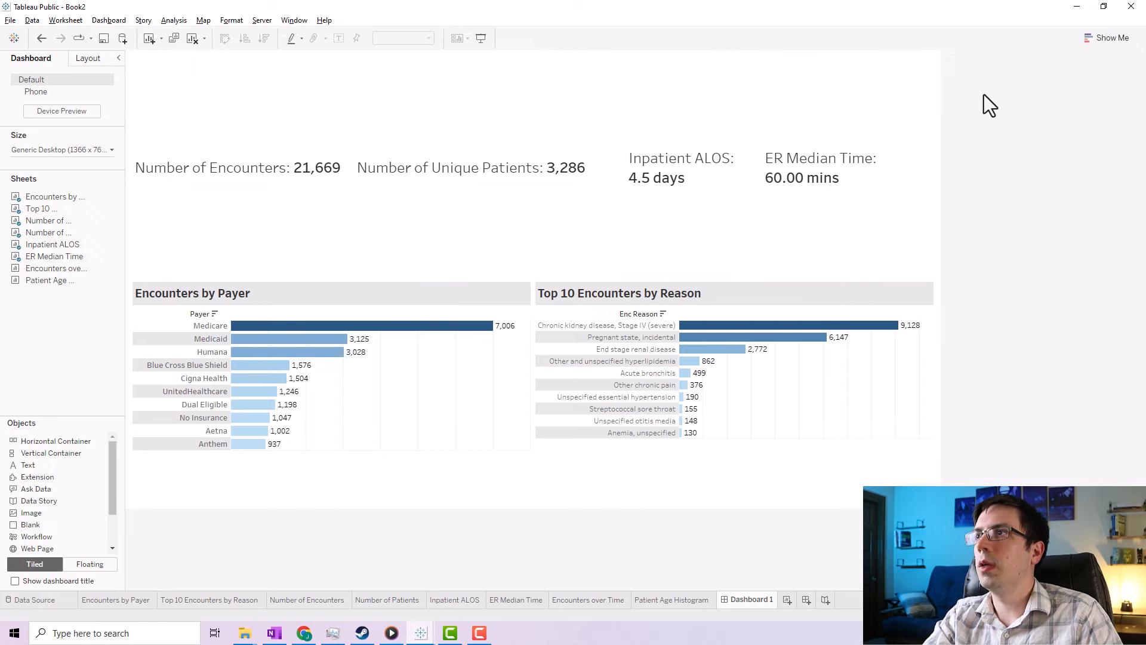
pyautogui.click(1044, 93)
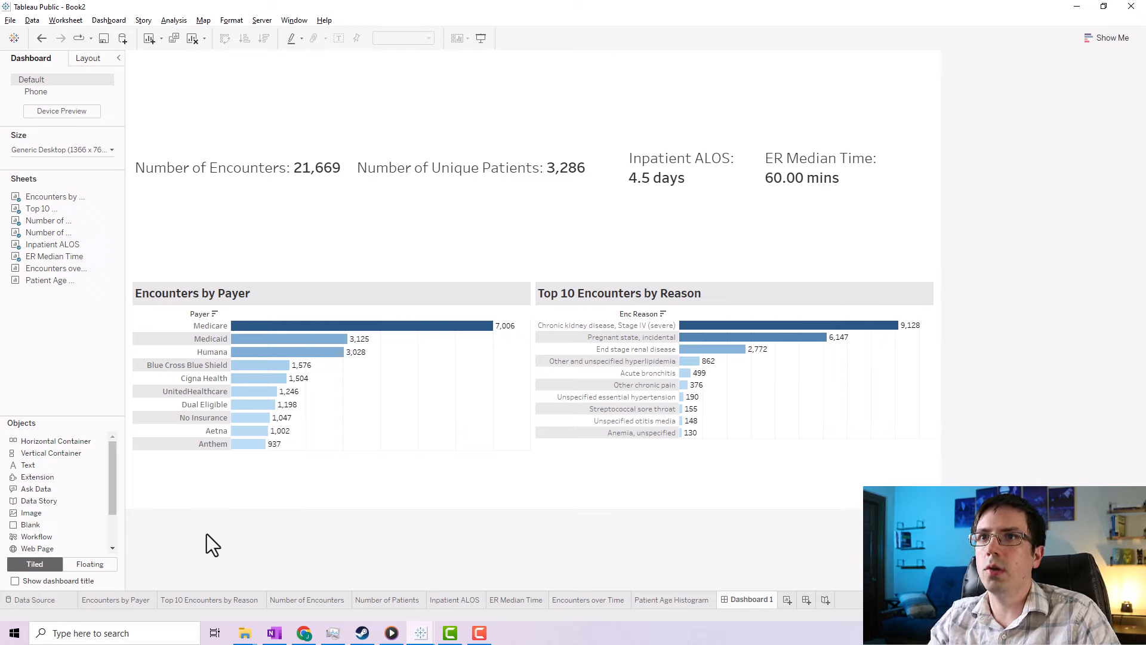
# Place Encounters over Time above the metrics row, increase its height, and add Patient Age Histogram to its right.
pyautogui.moveTo(35, 270)
pyautogui.mouseDown()
pyautogui.moveTo(253, 83)
pyautogui.moveTo(50, 271)
pyautogui.moveTo(432, 127)
pyautogui.moveTo(446, 63)
pyautogui.mouseUp()
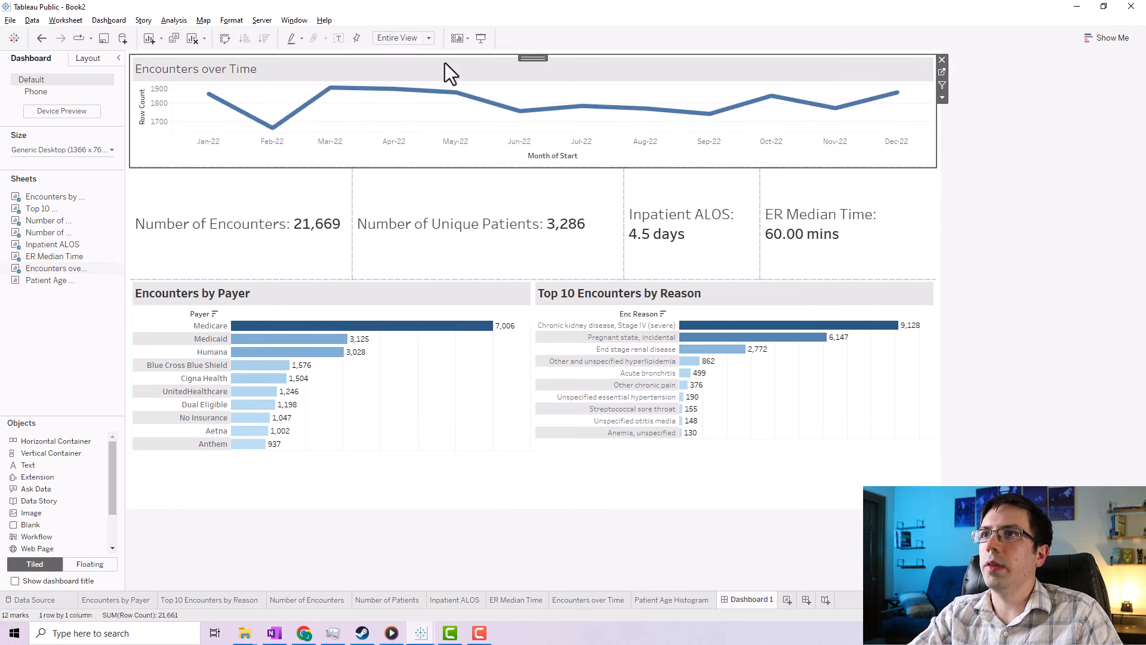
pyautogui.moveTo(504, 164); pyautogui.dragTo(516, 205)
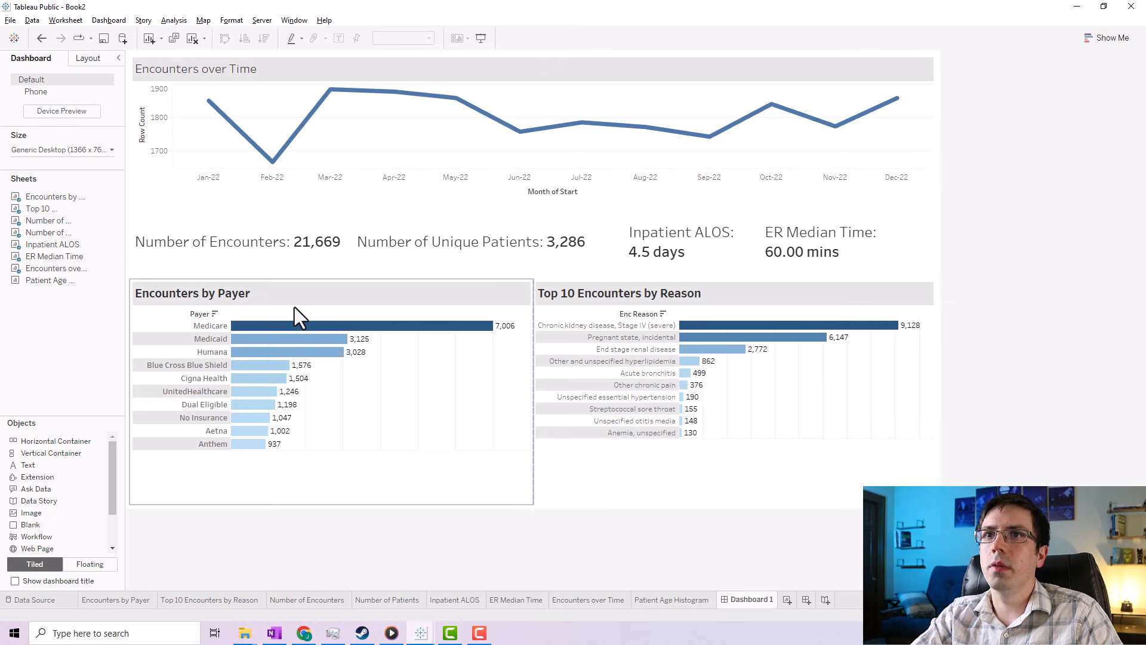
pyautogui.moveTo(37, 279)
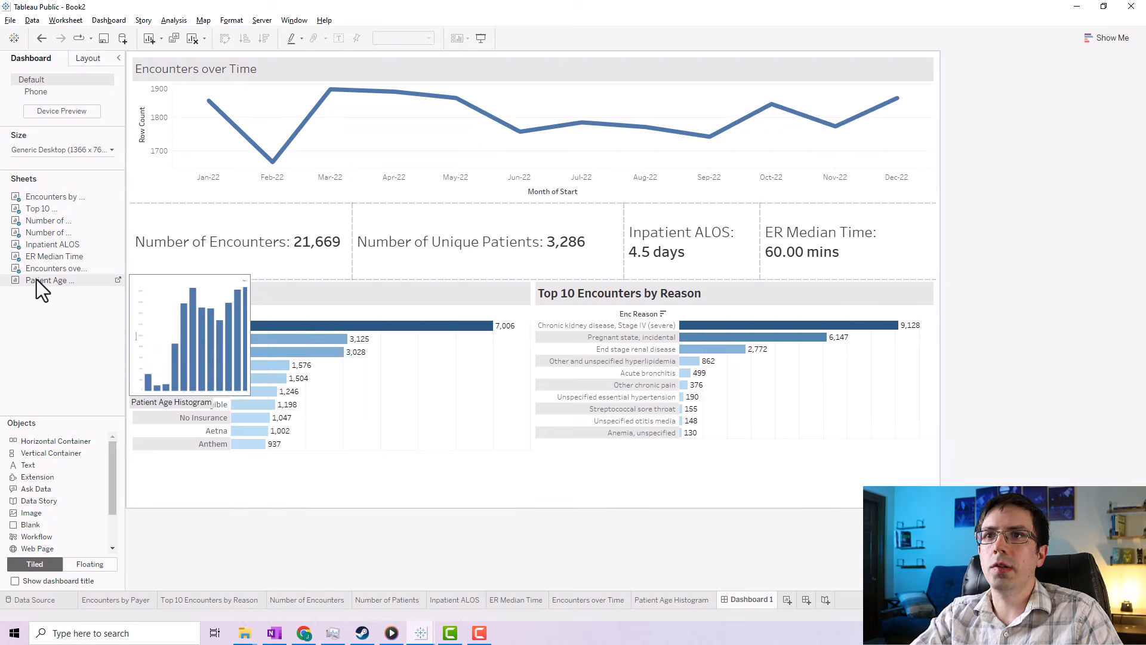
pyautogui.moveTo(37, 279); pyautogui.dragTo(826, 135)
pyautogui.click(997, 102)
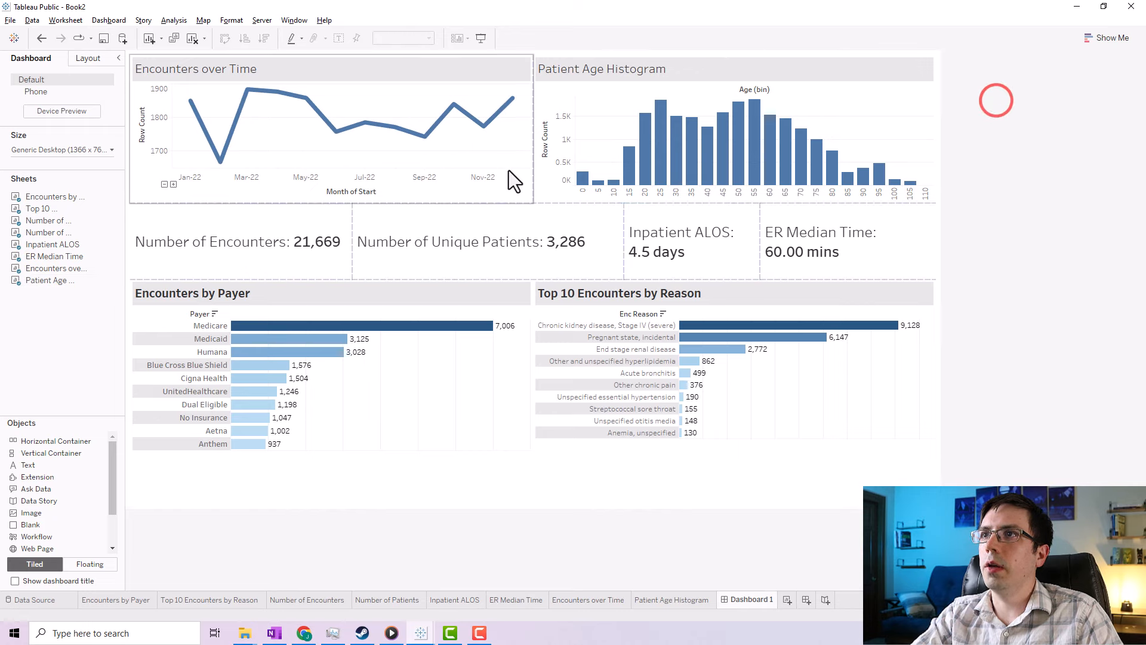
# Narrow Encounters over Time to widen Patient Age Histogram, make both top charts taller, and slightly increase the metrics row's height.
pyautogui.moveTo(533, 148); pyautogui.dragTo(518, 149)
pyautogui.click(1011, 117)
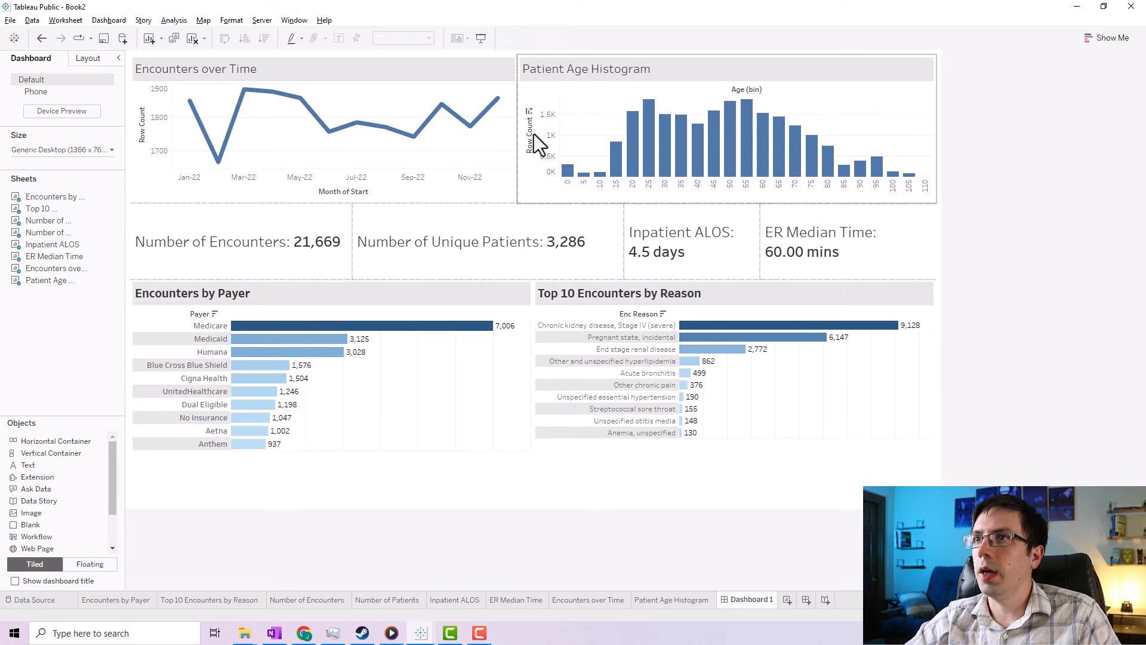
pyautogui.moveTo(536, 206); pyautogui.dragTo(543, 231)
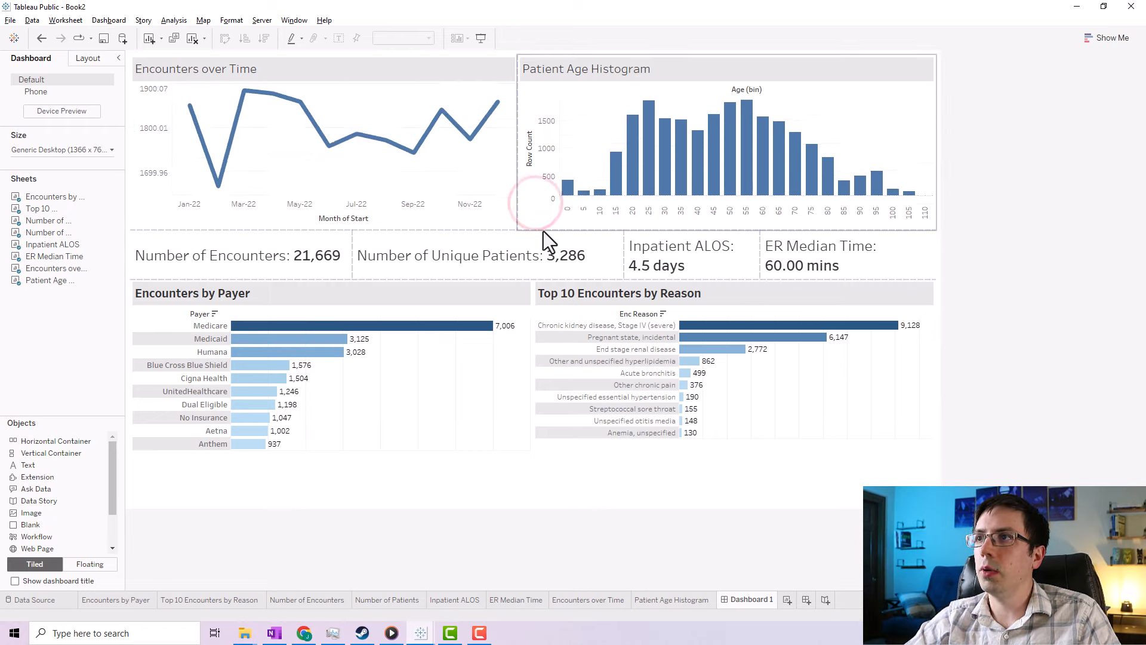
pyautogui.moveTo(521, 291); pyautogui.dragTo(521, 294)
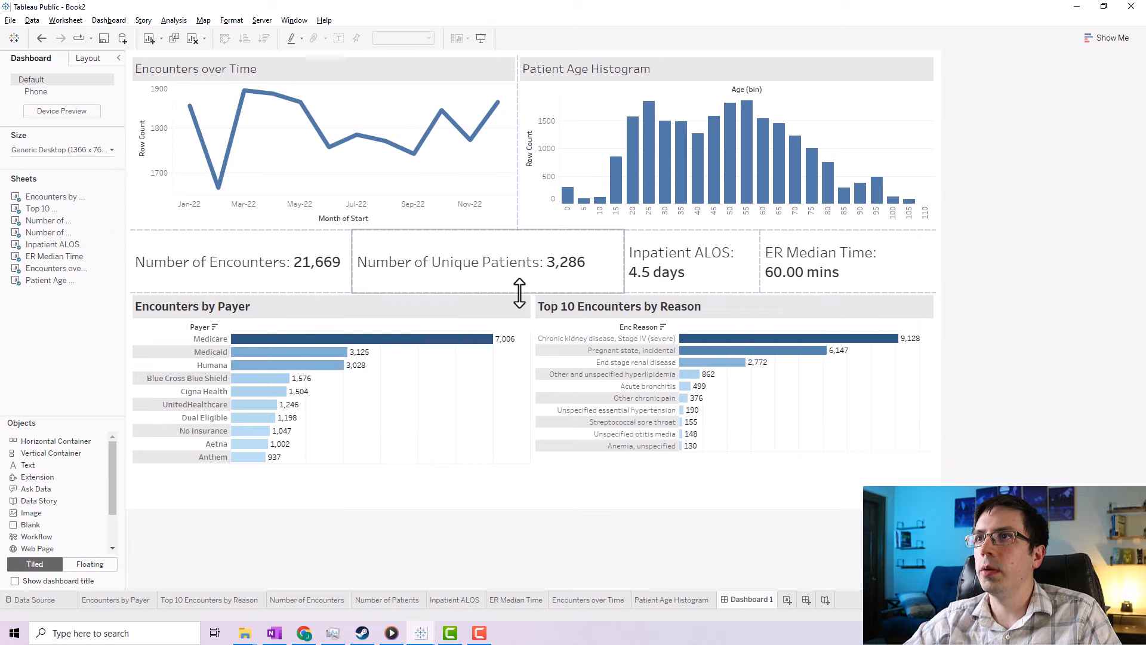
# Rebalance the four metric widths by narrowing Number of Unique Patients, Number of Encounters and Inpatient ALOS, leaving more room for ER Median Time.
pyautogui.moveTo(622, 272); pyautogui.dragTo(549, 280)
pyautogui.moveTo(353, 263); pyautogui.dragTo(328, 264)
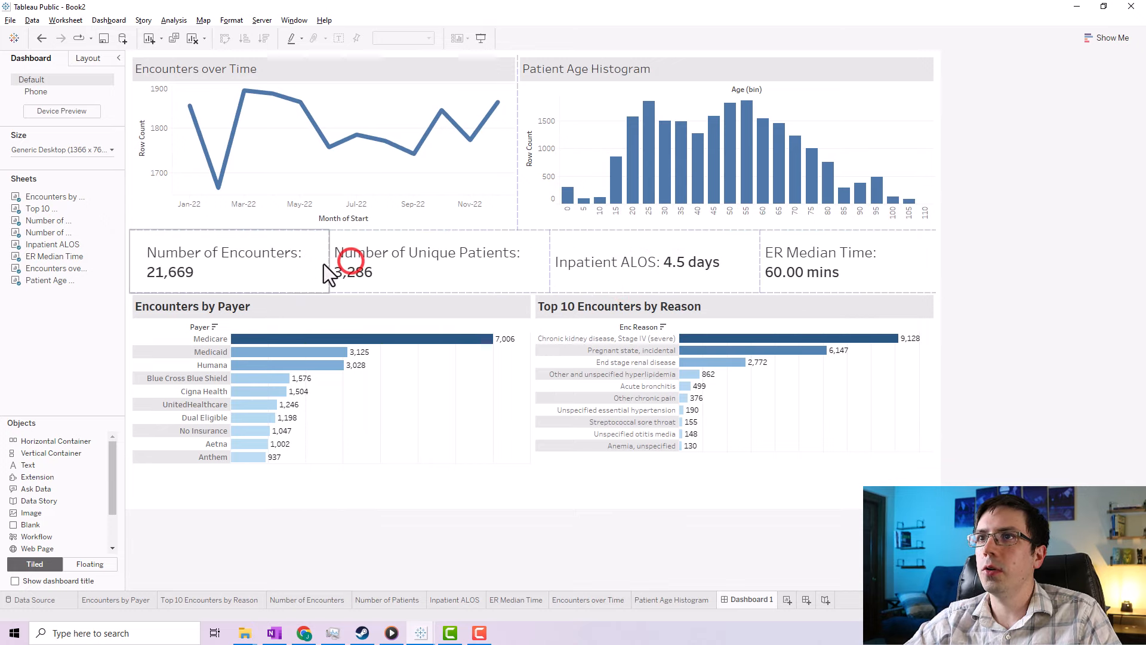
pyautogui.click(236, 266)
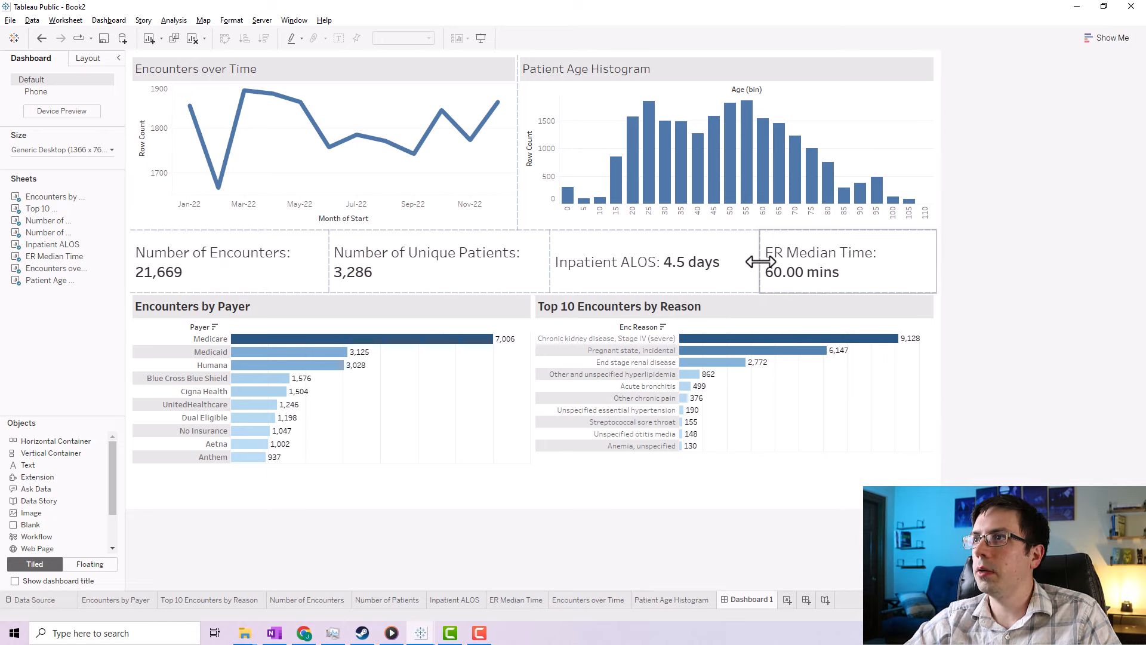
pyautogui.moveTo(761, 261); pyautogui.dragTo(716, 266)
pyautogui.click(999, 189)
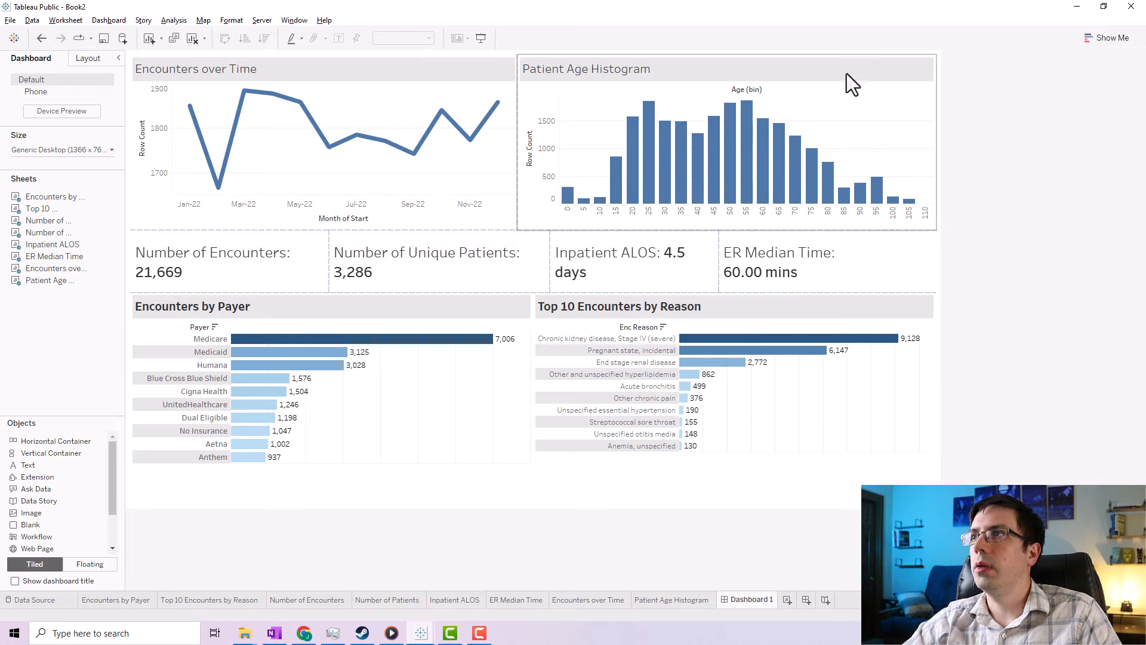
# Go to the Patient Age Histogram worksheet from its dashboard view, and return to Dashboard 1.
pyautogui.click(866, 70)
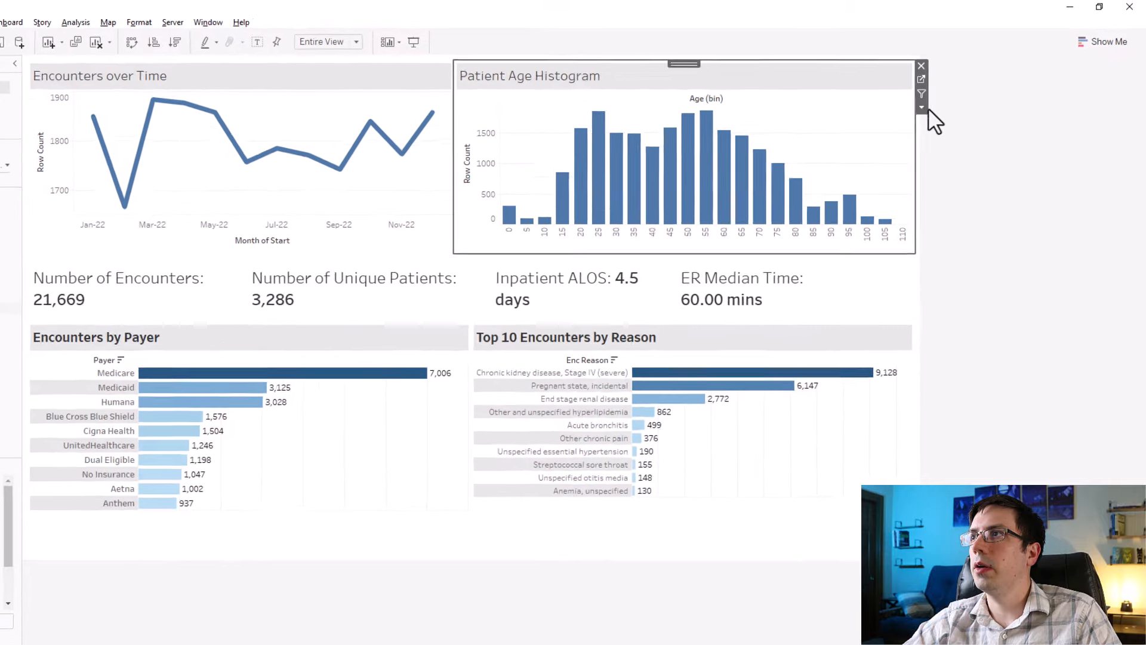
pyautogui.click(942, 98)
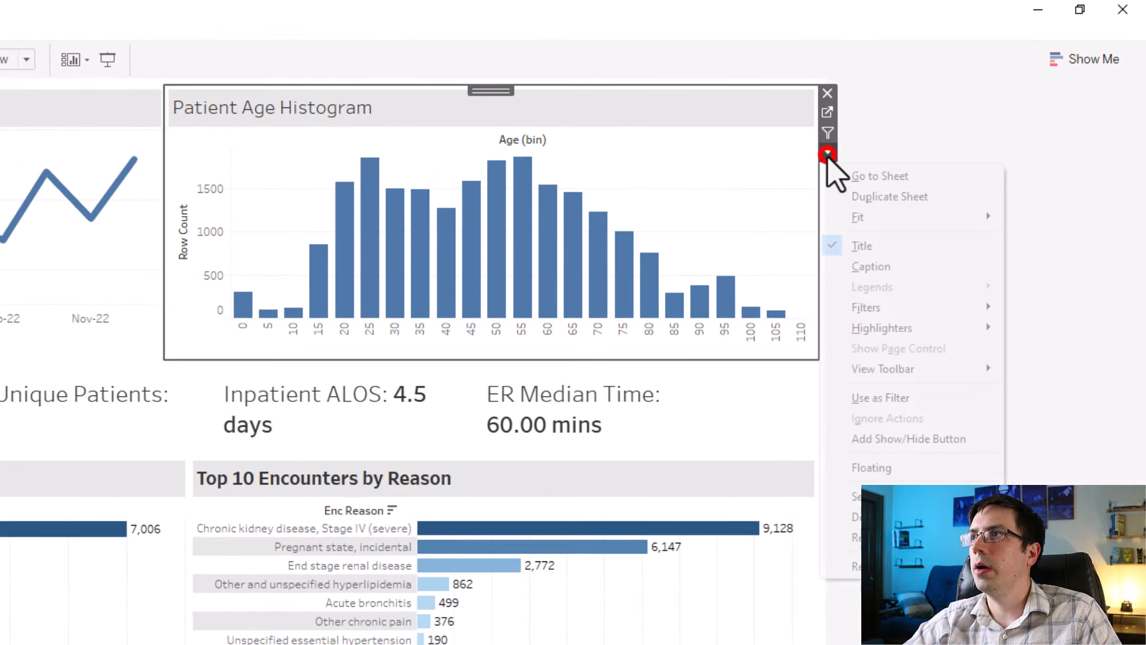
pyautogui.click(866, 176)
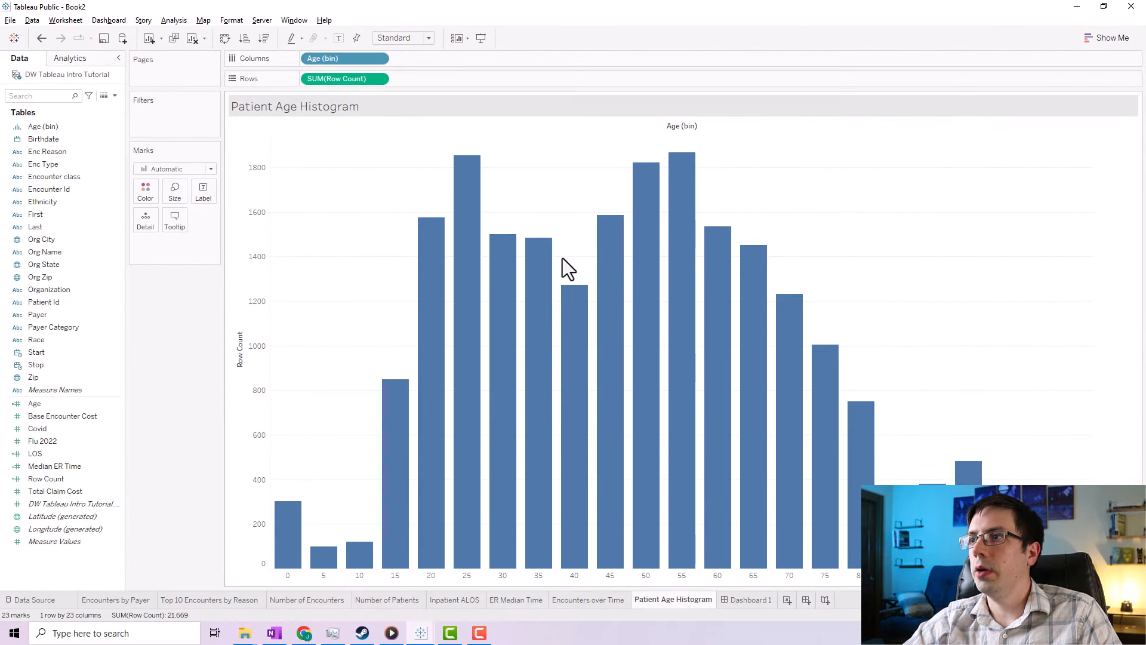
pyautogui.click(736, 600)
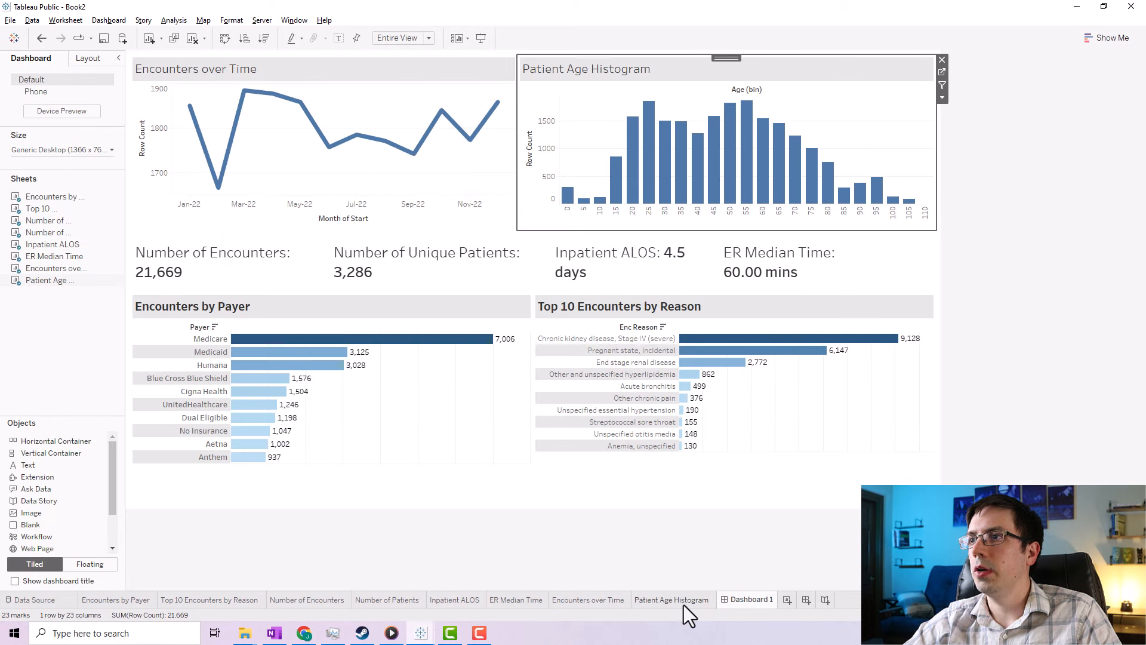
pyautogui.moveTo(683, 604)
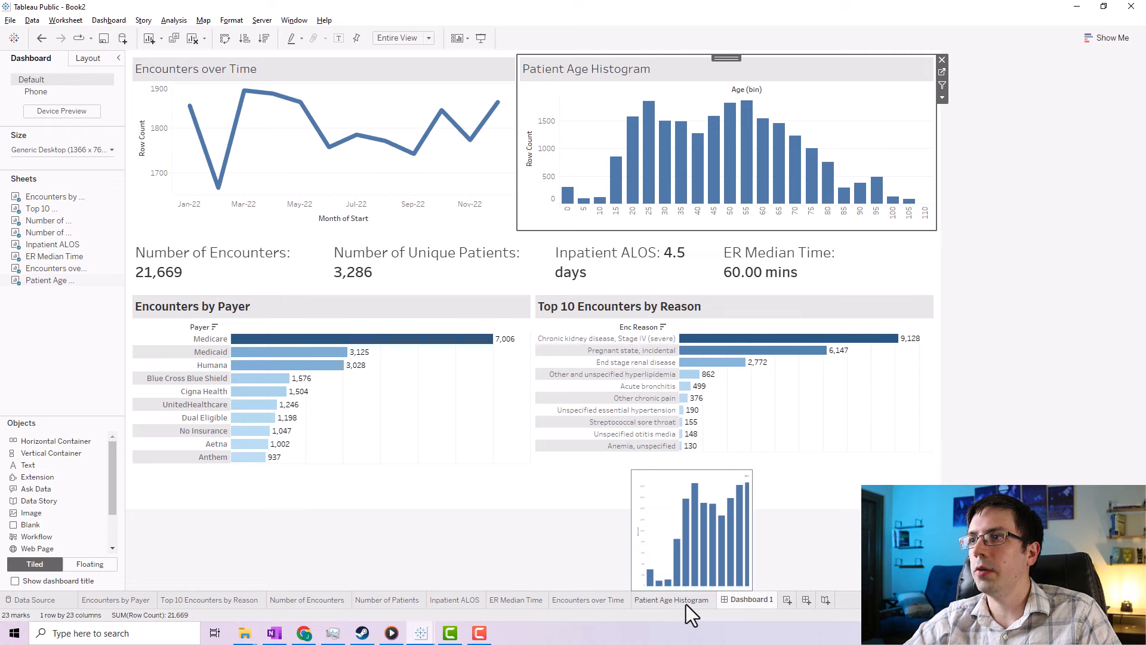
# Color the Patient Age Histogram bars by SUM(Row Count) on its worksheet, and return to Dashboard 1.
pyautogui.click(687, 601)
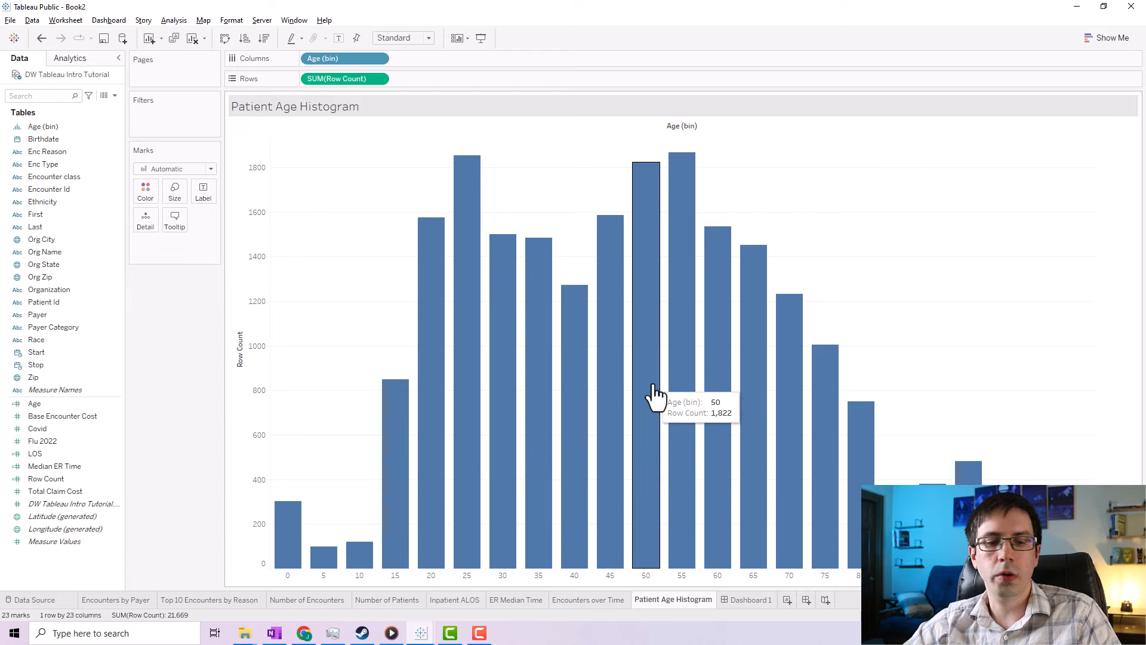
pyautogui.moveTo(327, 78)
pyautogui.mouseDown()
pyautogui.moveTo(106, 210)
pyautogui.moveTo(142, 197)
pyautogui.mouseUp()
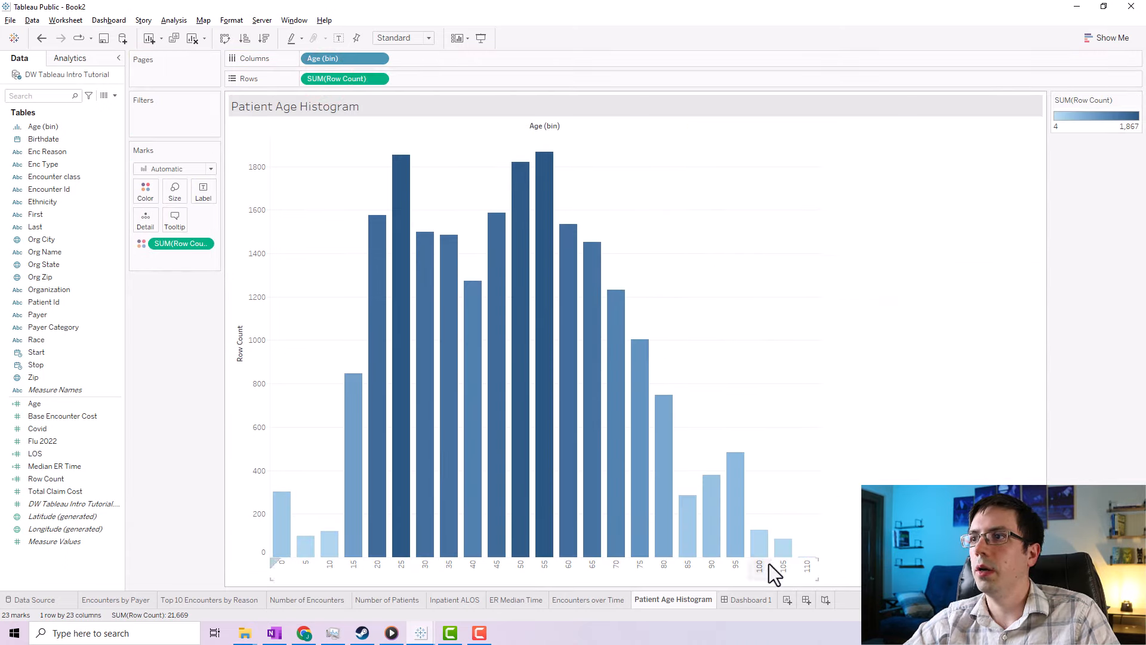
pyautogui.click(751, 606)
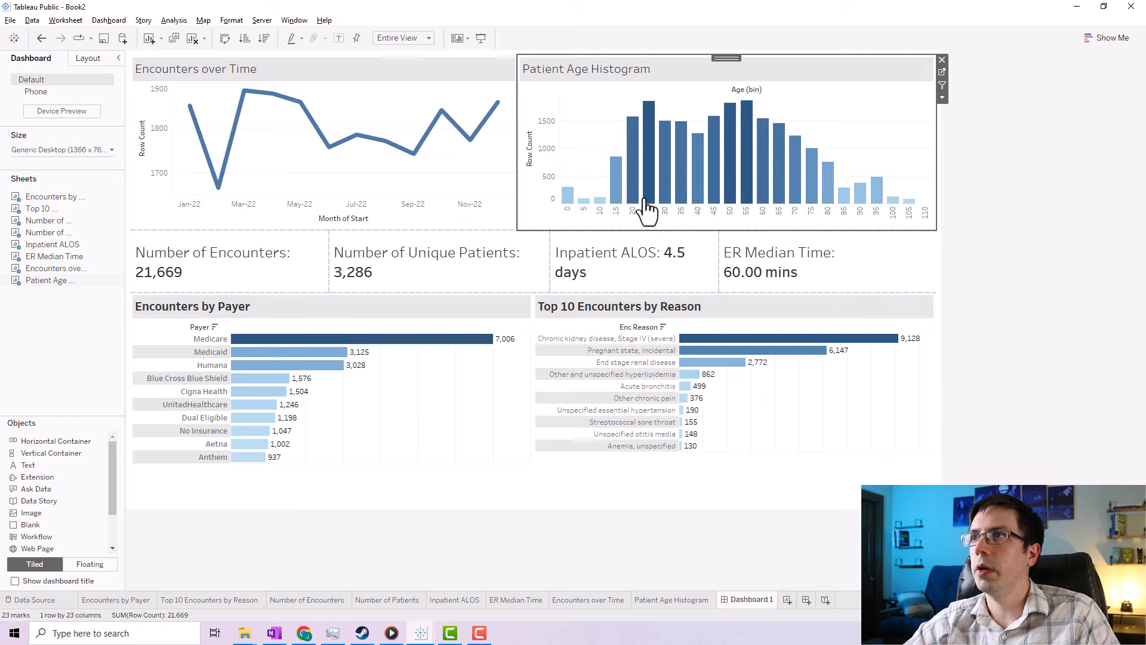
pyautogui.click(1137, 385)
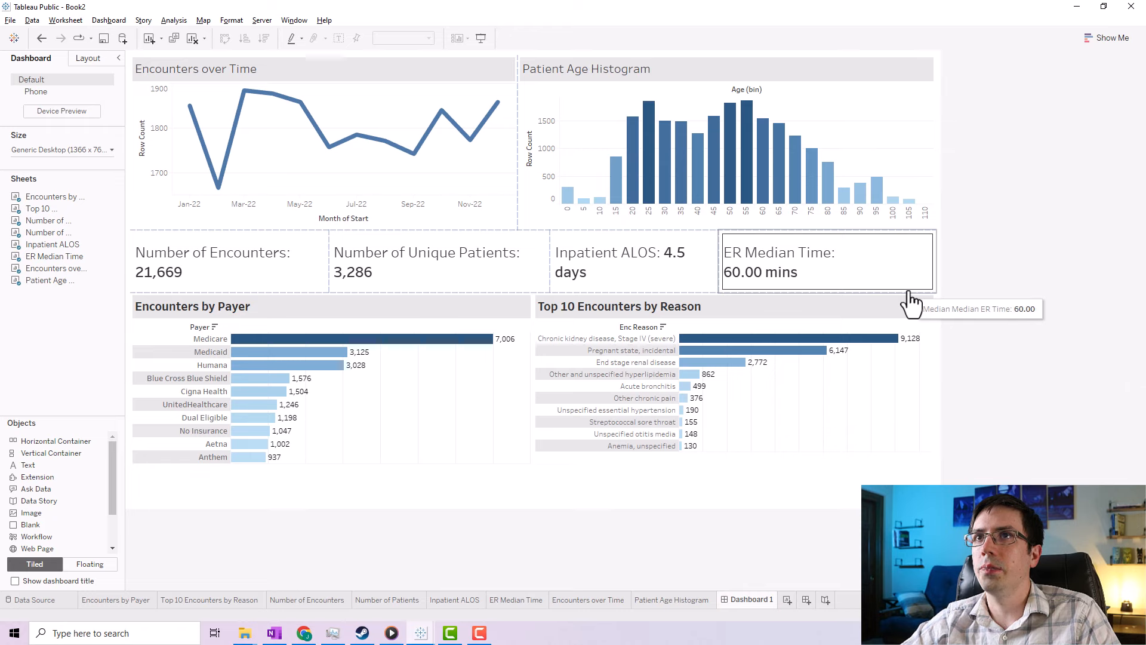
# Publish the workbook to Tableau Public under the title "My First Tableau Dashboard".
pyautogui.click(10, 20)
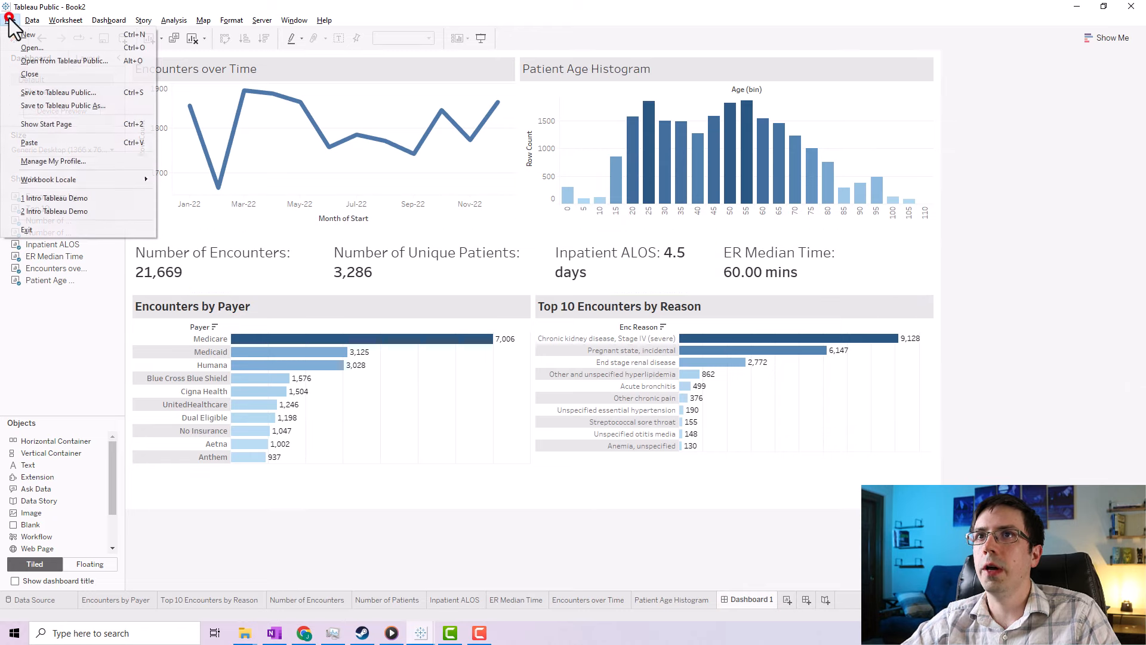
pyautogui.click(51, 105)
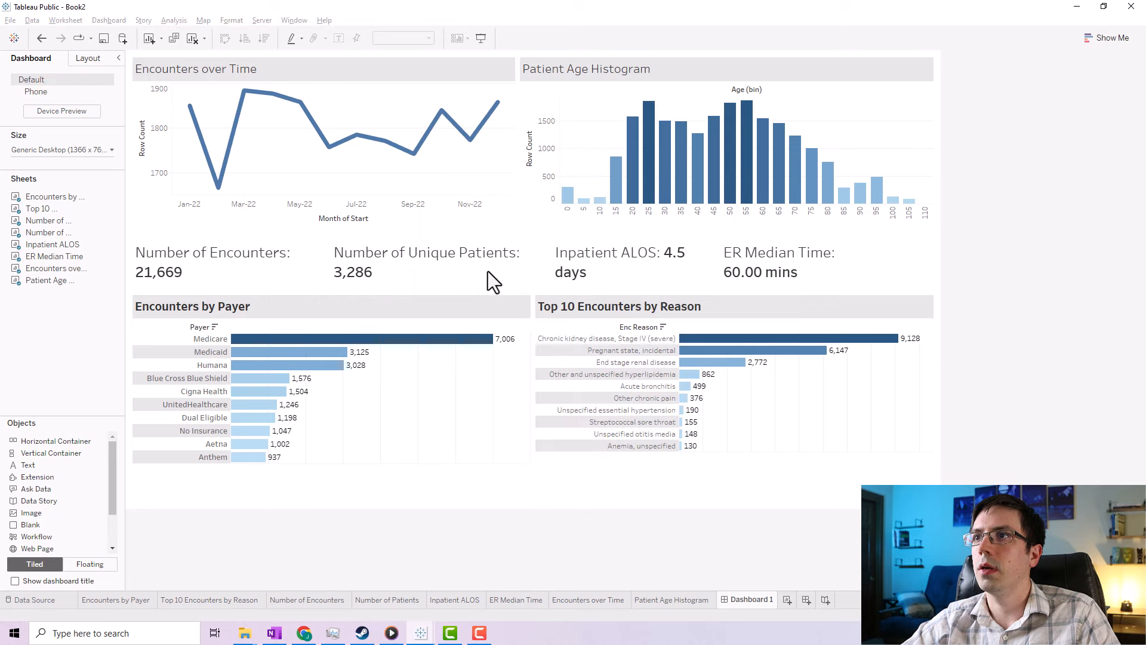
pyautogui.doubleClick(500, 323)
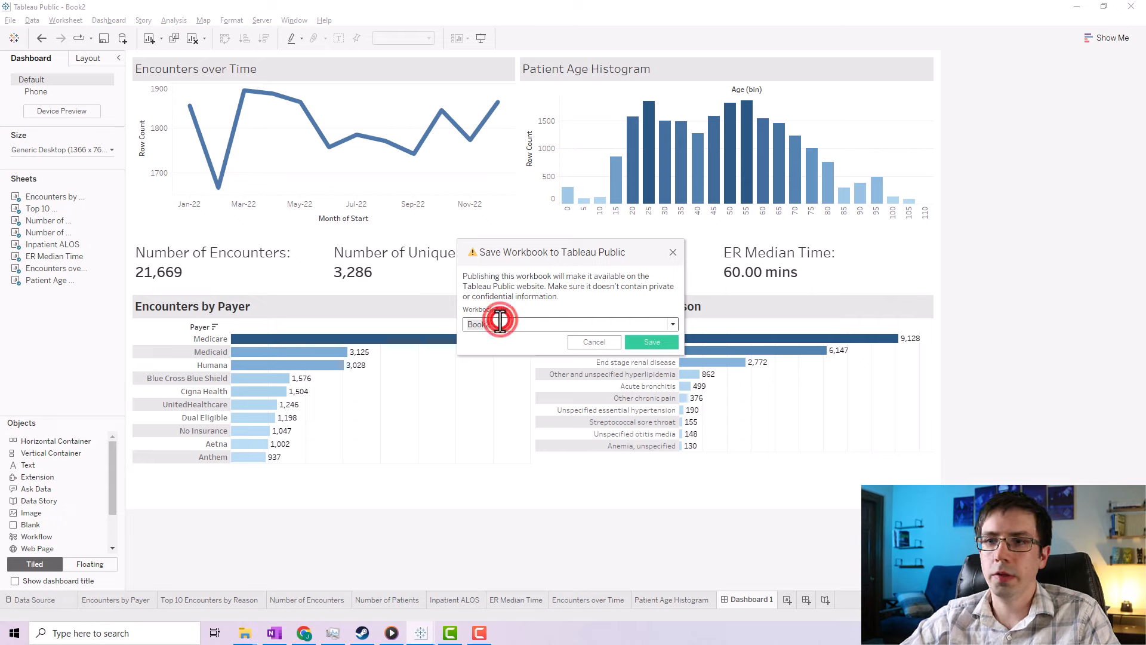
pyautogui.write('My First  Tableau Dashboard')
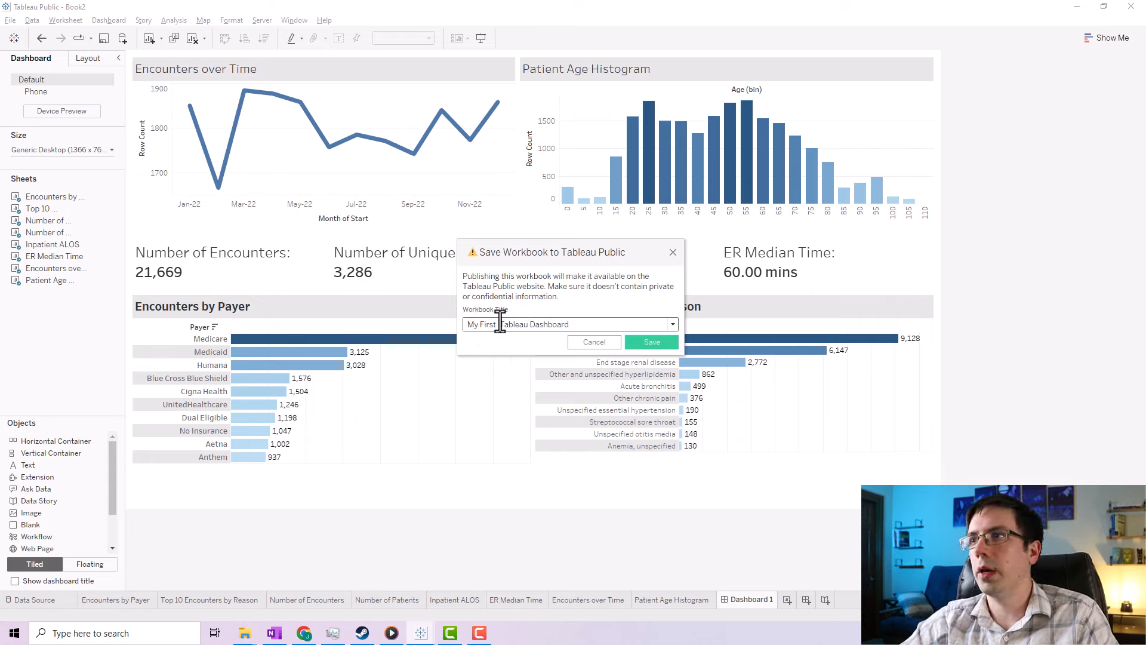
pyautogui.click(639, 340)
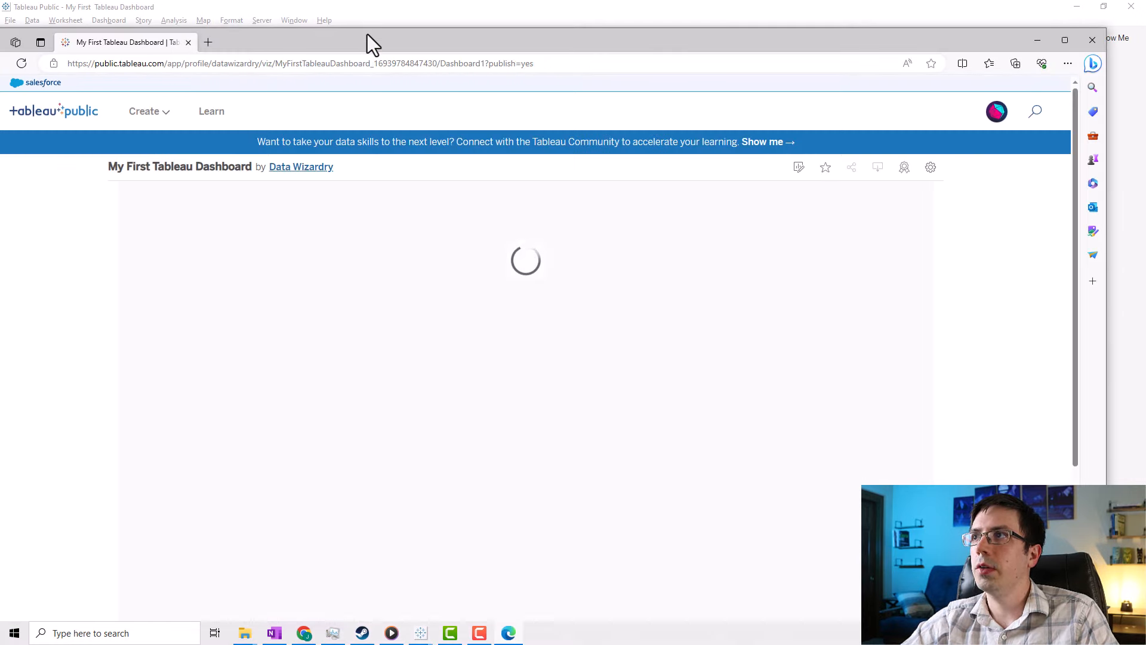
# Review the published dashboard and its details section on the Tableau Public page in the browser.
pyautogui.moveTo(367, 34); pyautogui.dragTo(405, 12)
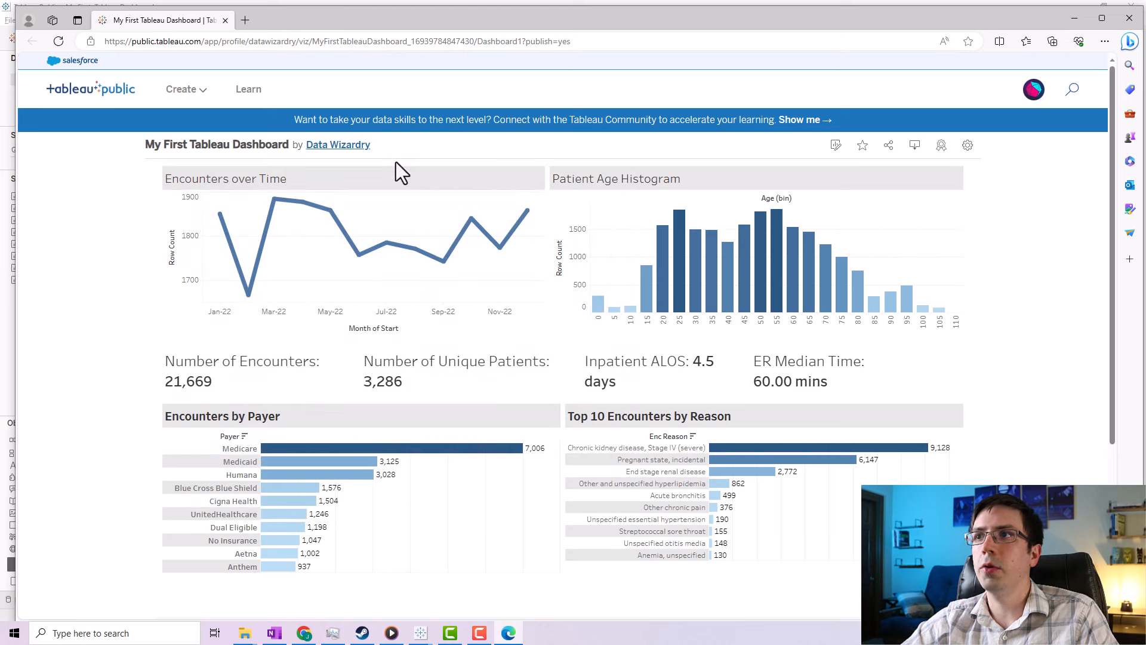
pyautogui.scroll(-3, 649, 338)
pyautogui.scroll(3, 649, 343)
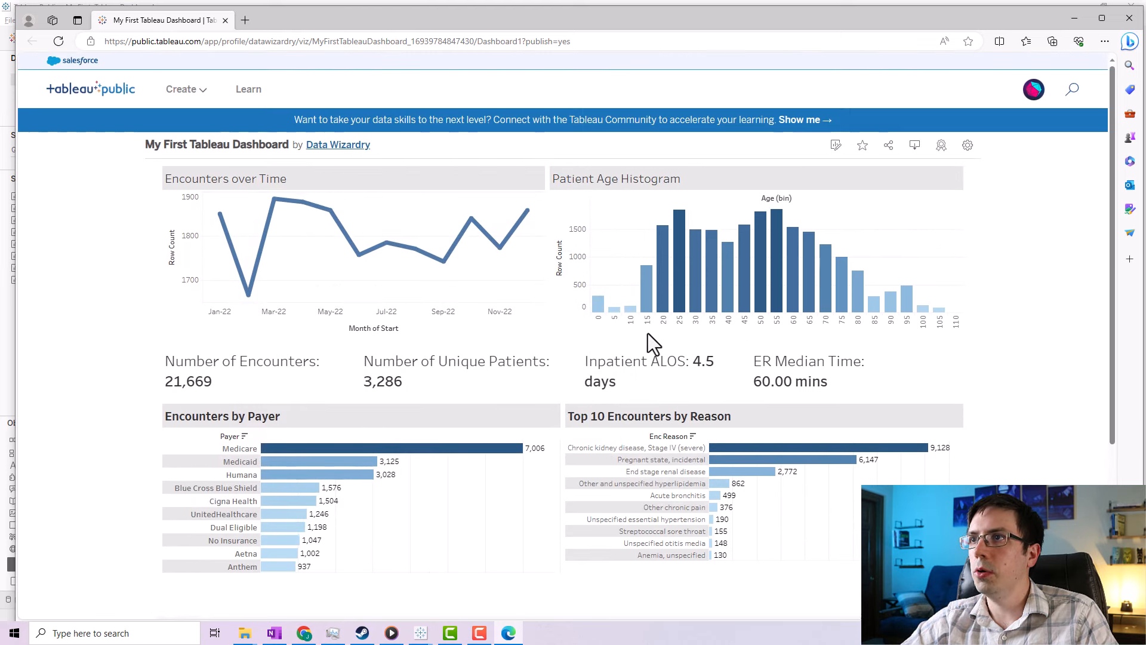
pyautogui.scroll(-2, 649, 343)
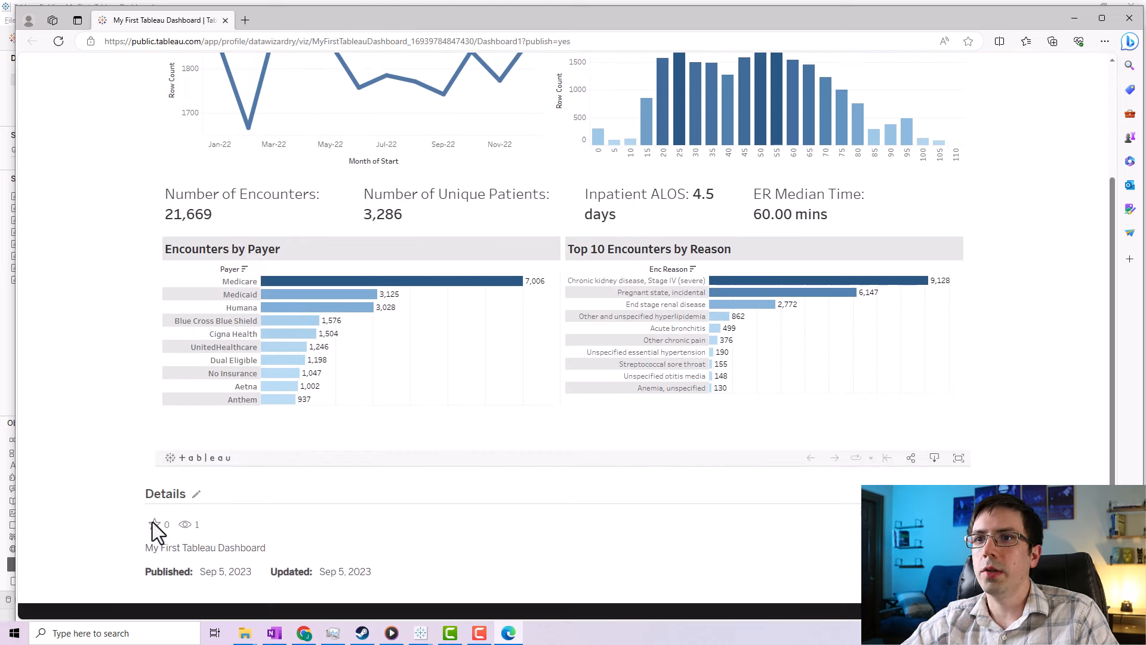
pyautogui.scroll(-2, 154, 520)
pyautogui.scroll(5, 532, 328)
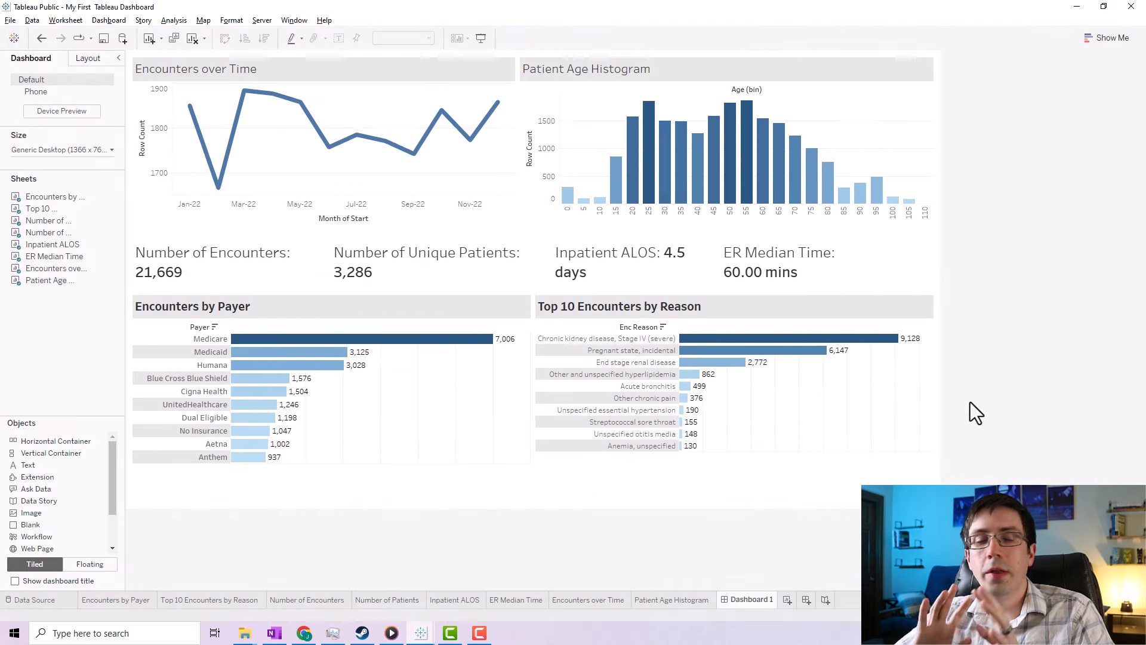